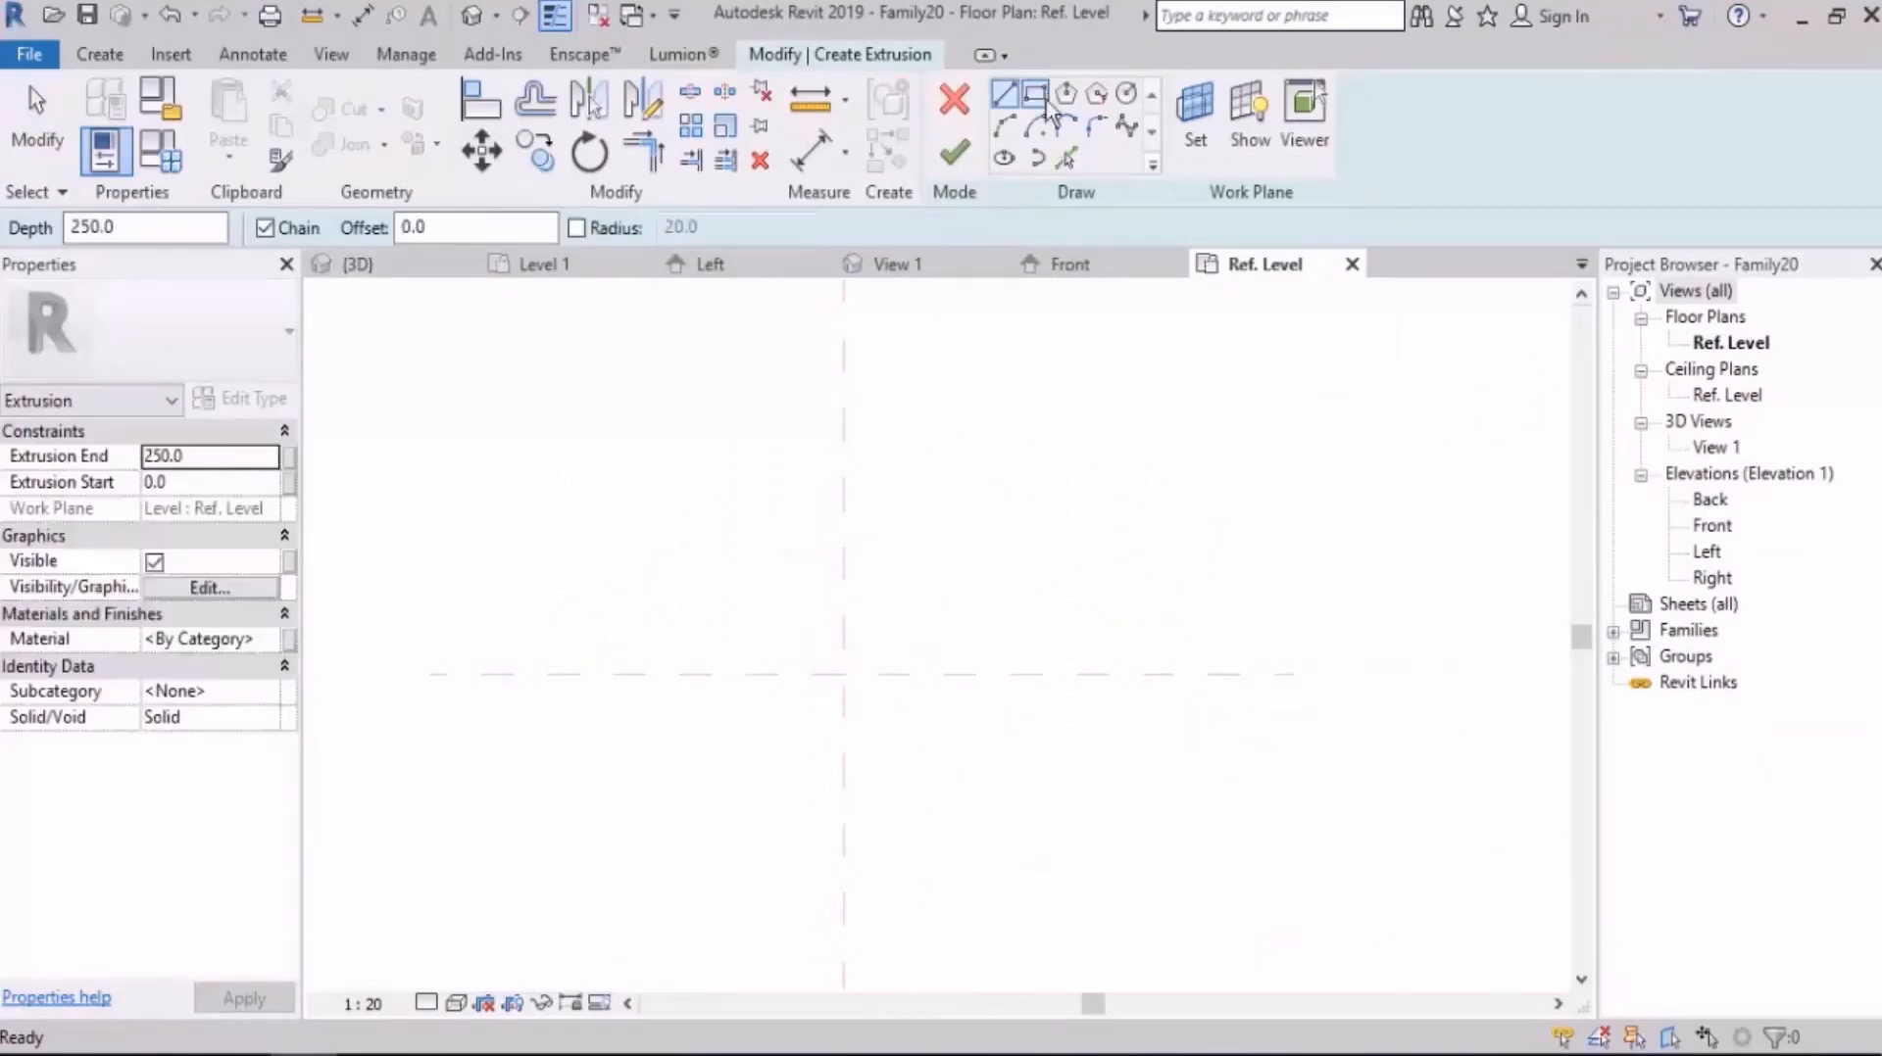
Step: Sketch a rectangular extrusion profile about 880 by 580 mm around the intersection of the centre reference planes
click(968, 580)
click(694, 768)
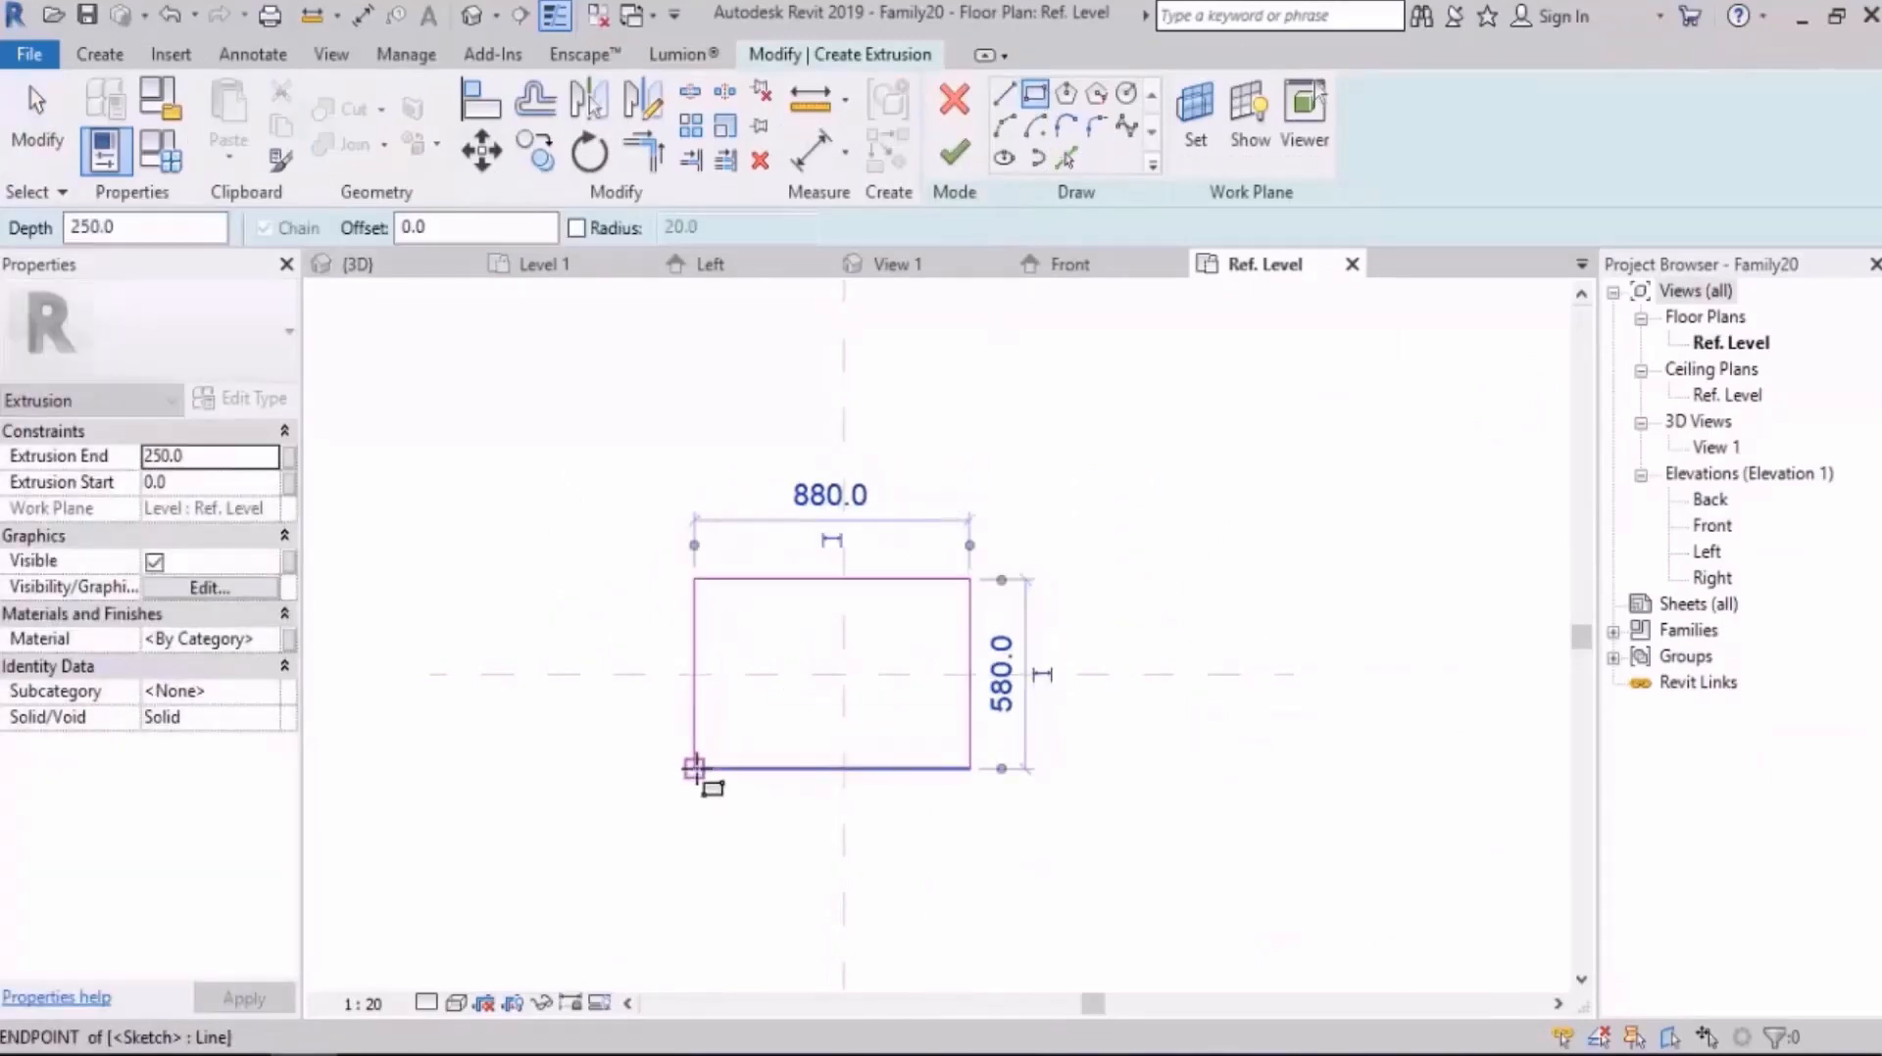
middle_drag(1037, 484, 1012, 483)
key(Escape)
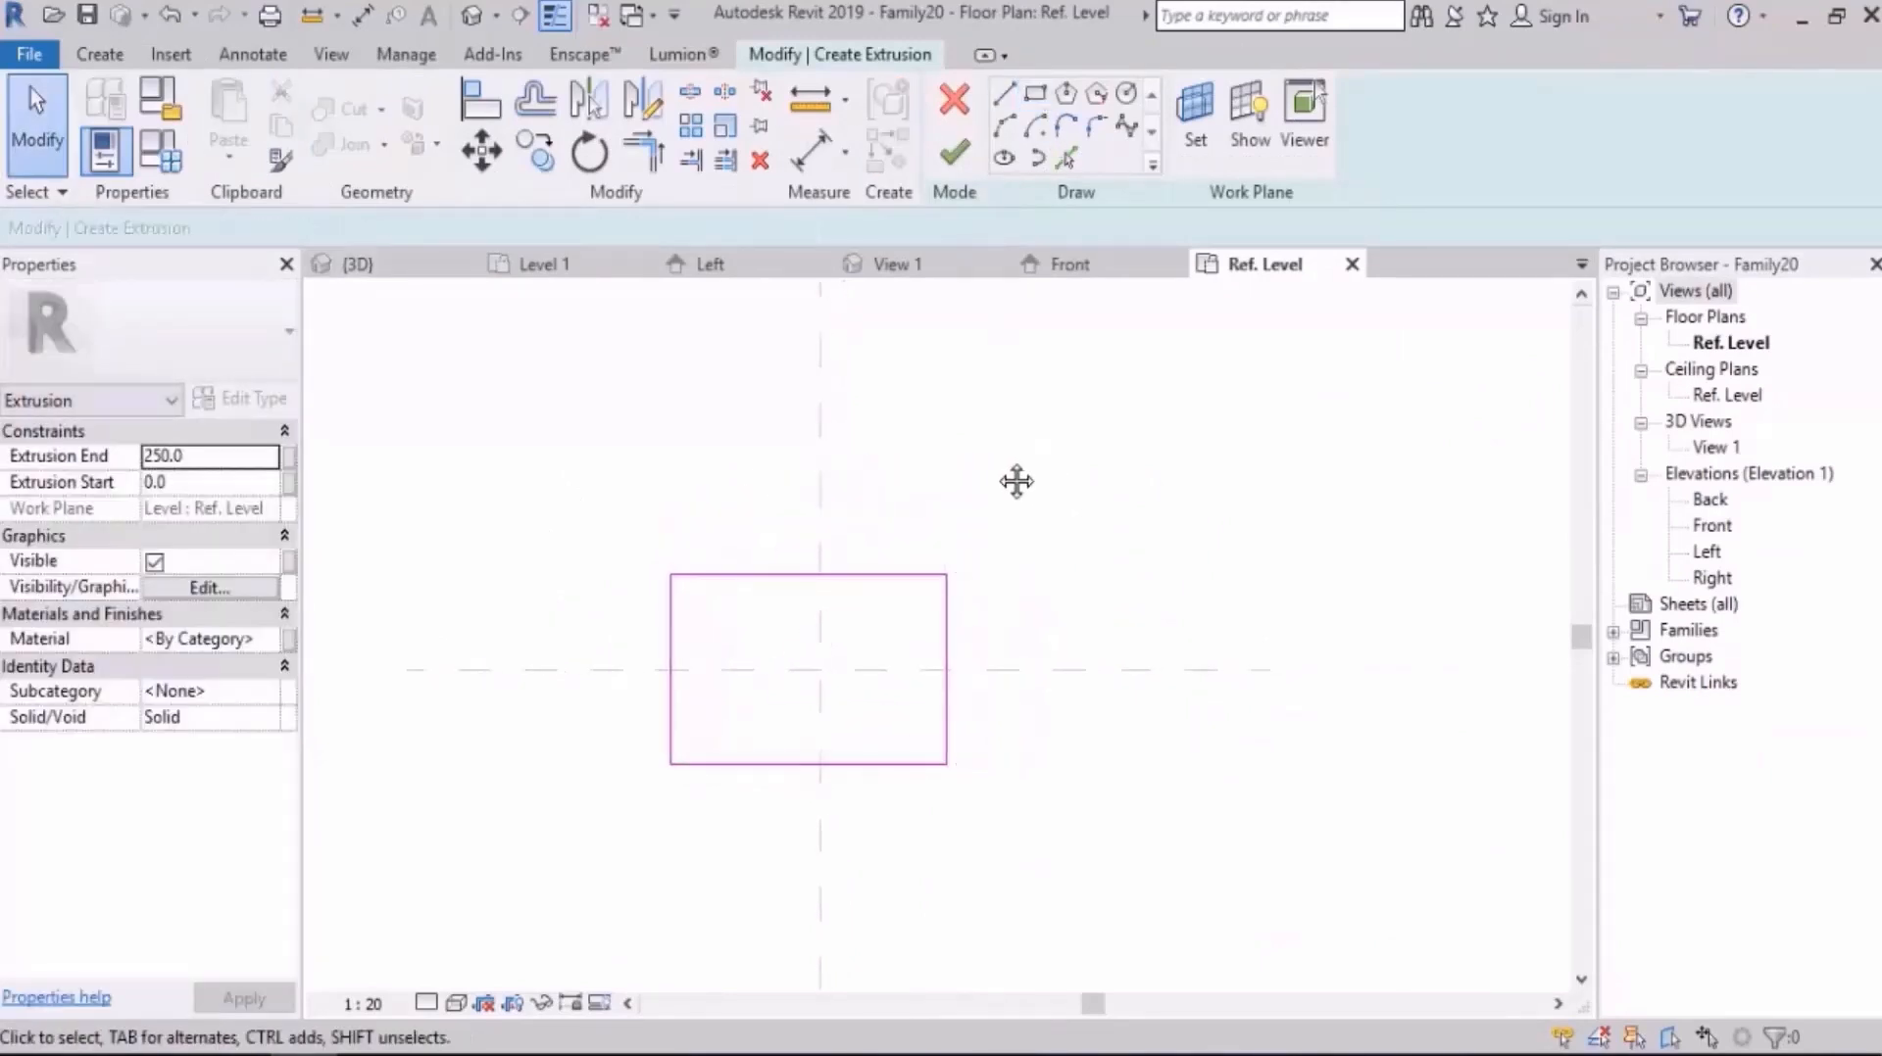
Step: Dimension the rectangle's two vertical edges through the vertical centre plane and set both halves equal
key(d)
key(i)
click(676, 652)
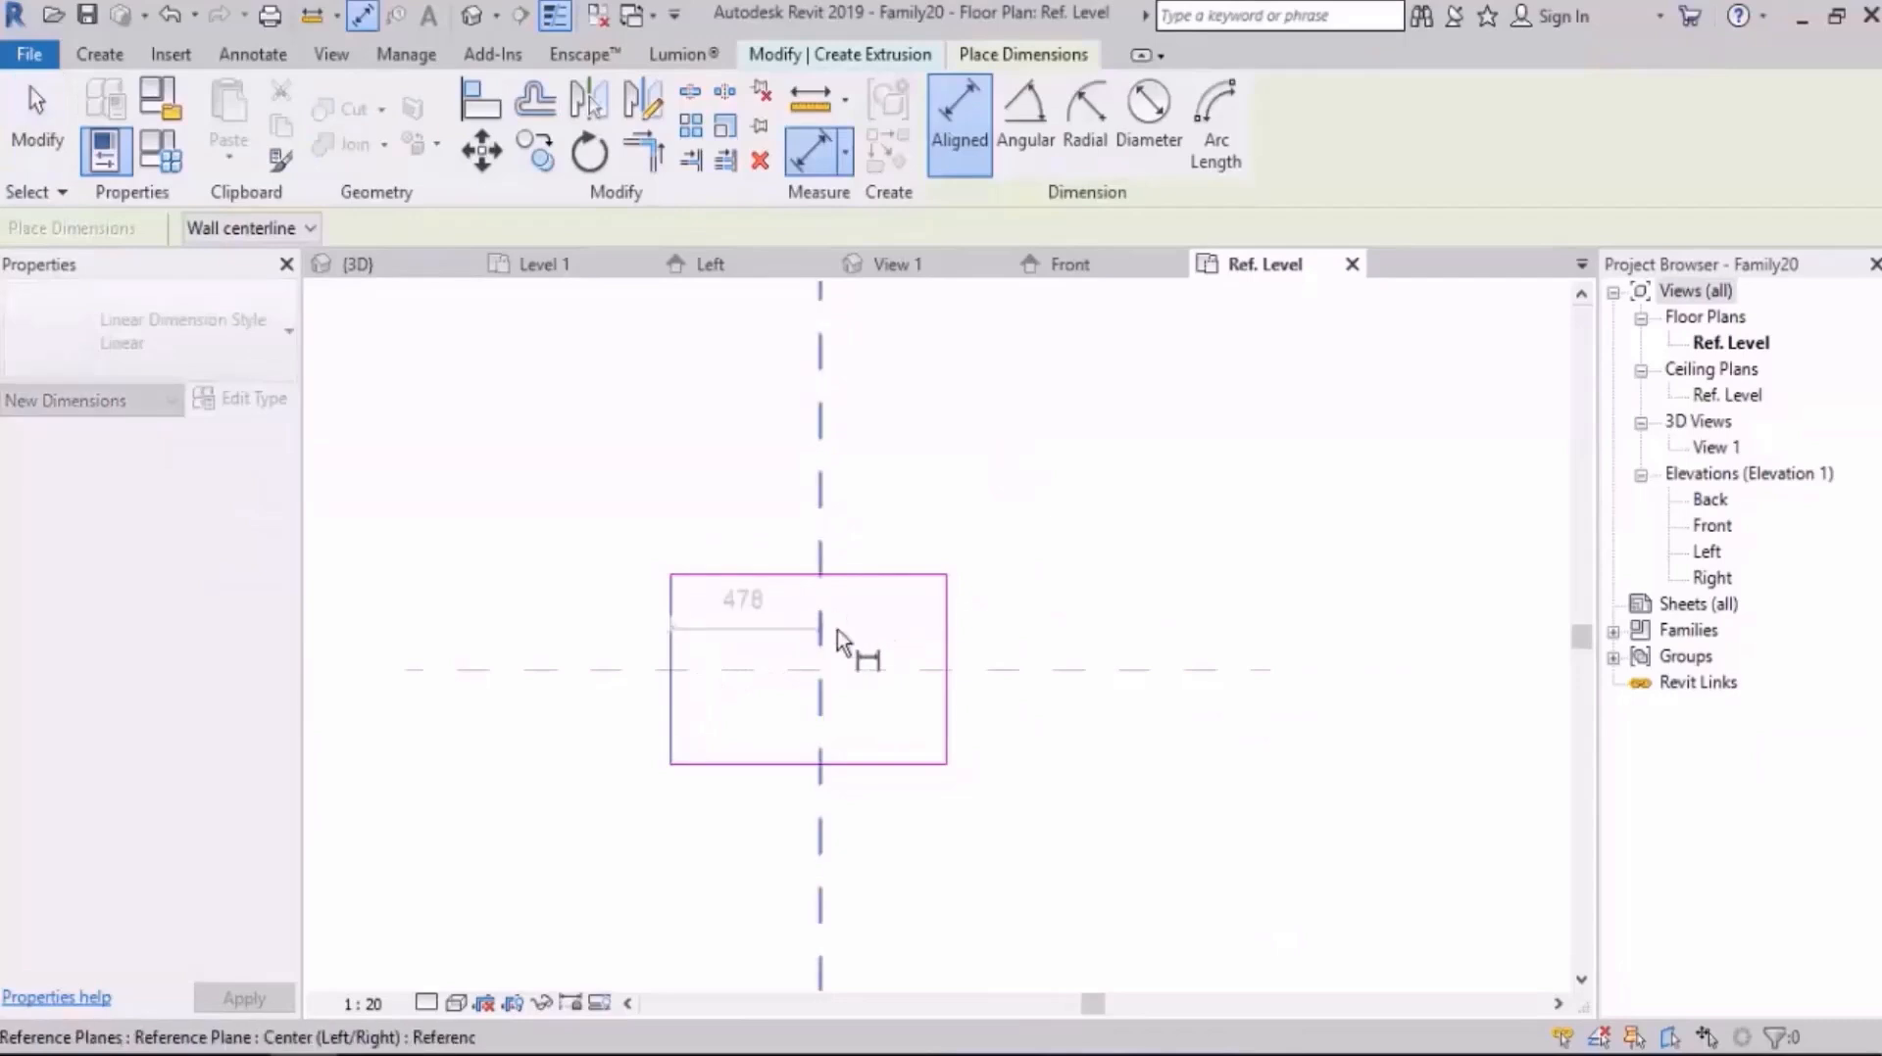
click(950, 635)
click(943, 494)
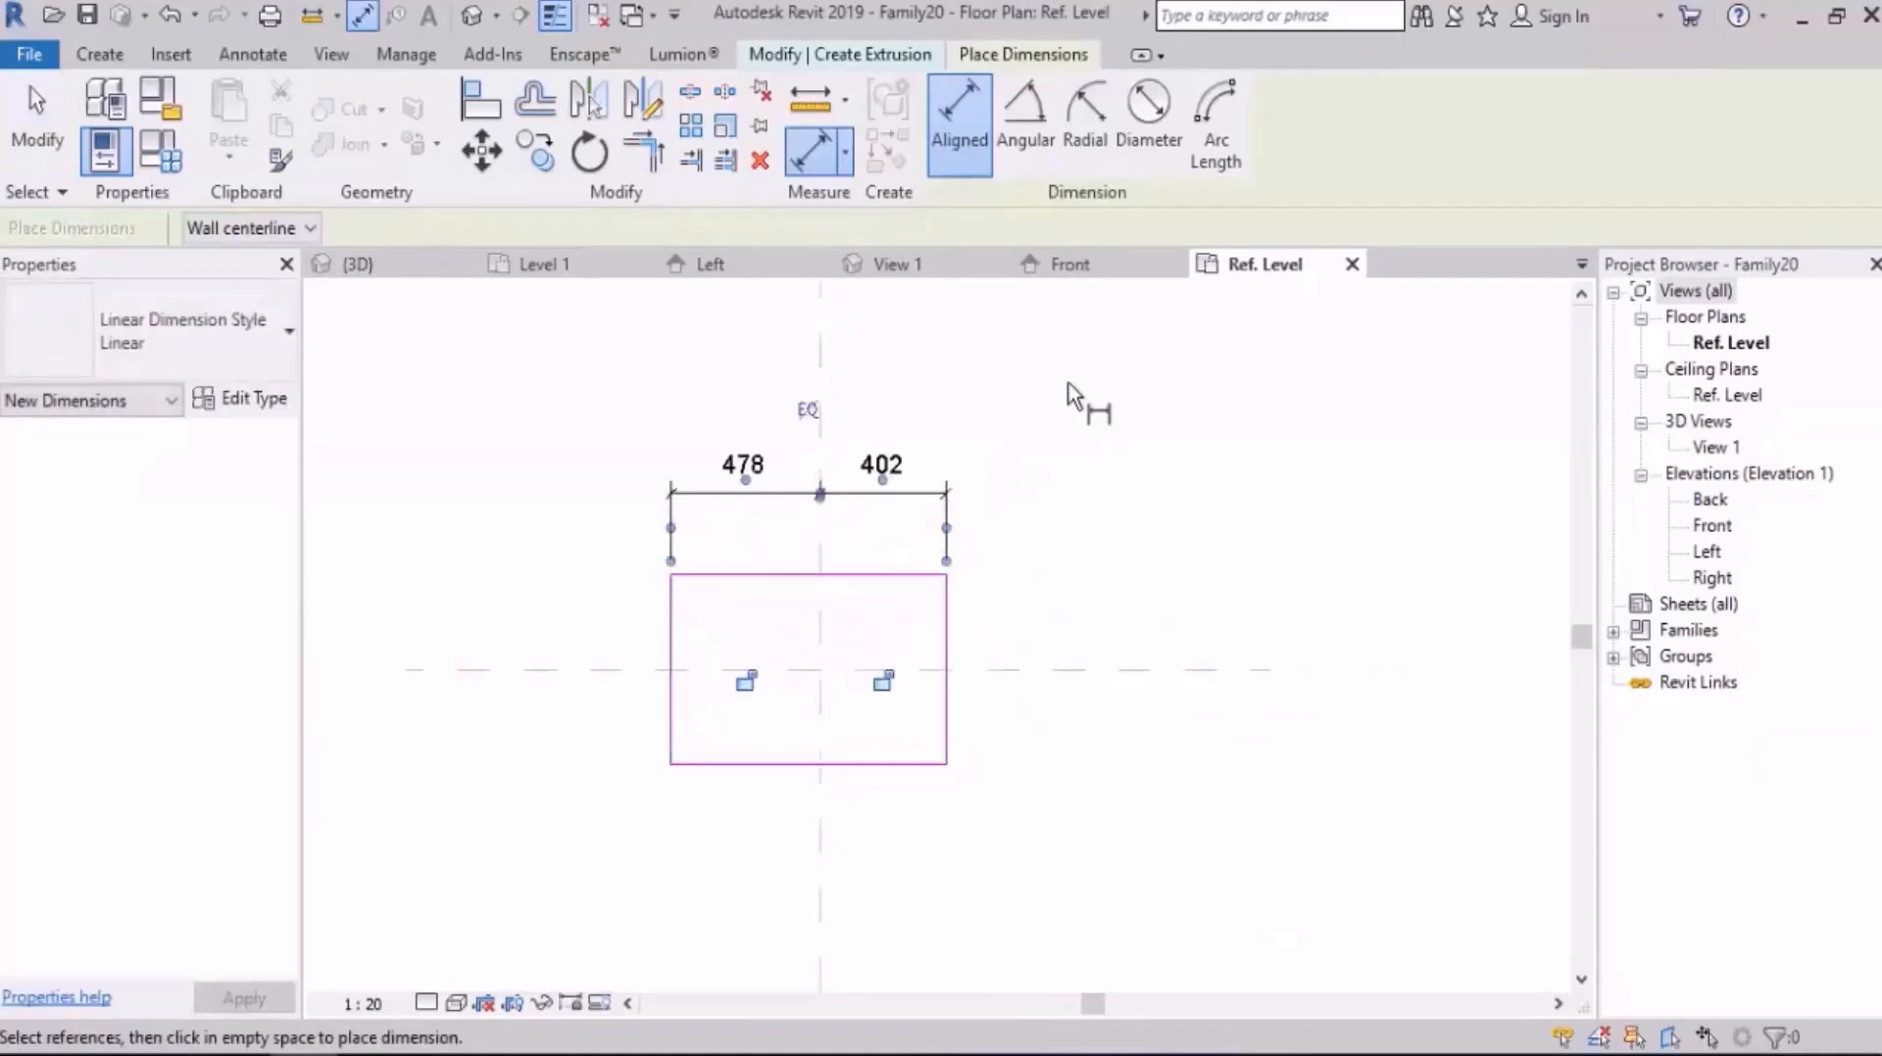
middle_drag(1070, 399, 1022, 480)
click(808, 486)
Step: Dimension the rectangle's two horizontal edges through the horizontal centre plane and set both halves equal
middle_drag(995, 613, 985, 529)
click(892, 566)
click(920, 659)
click(909, 753)
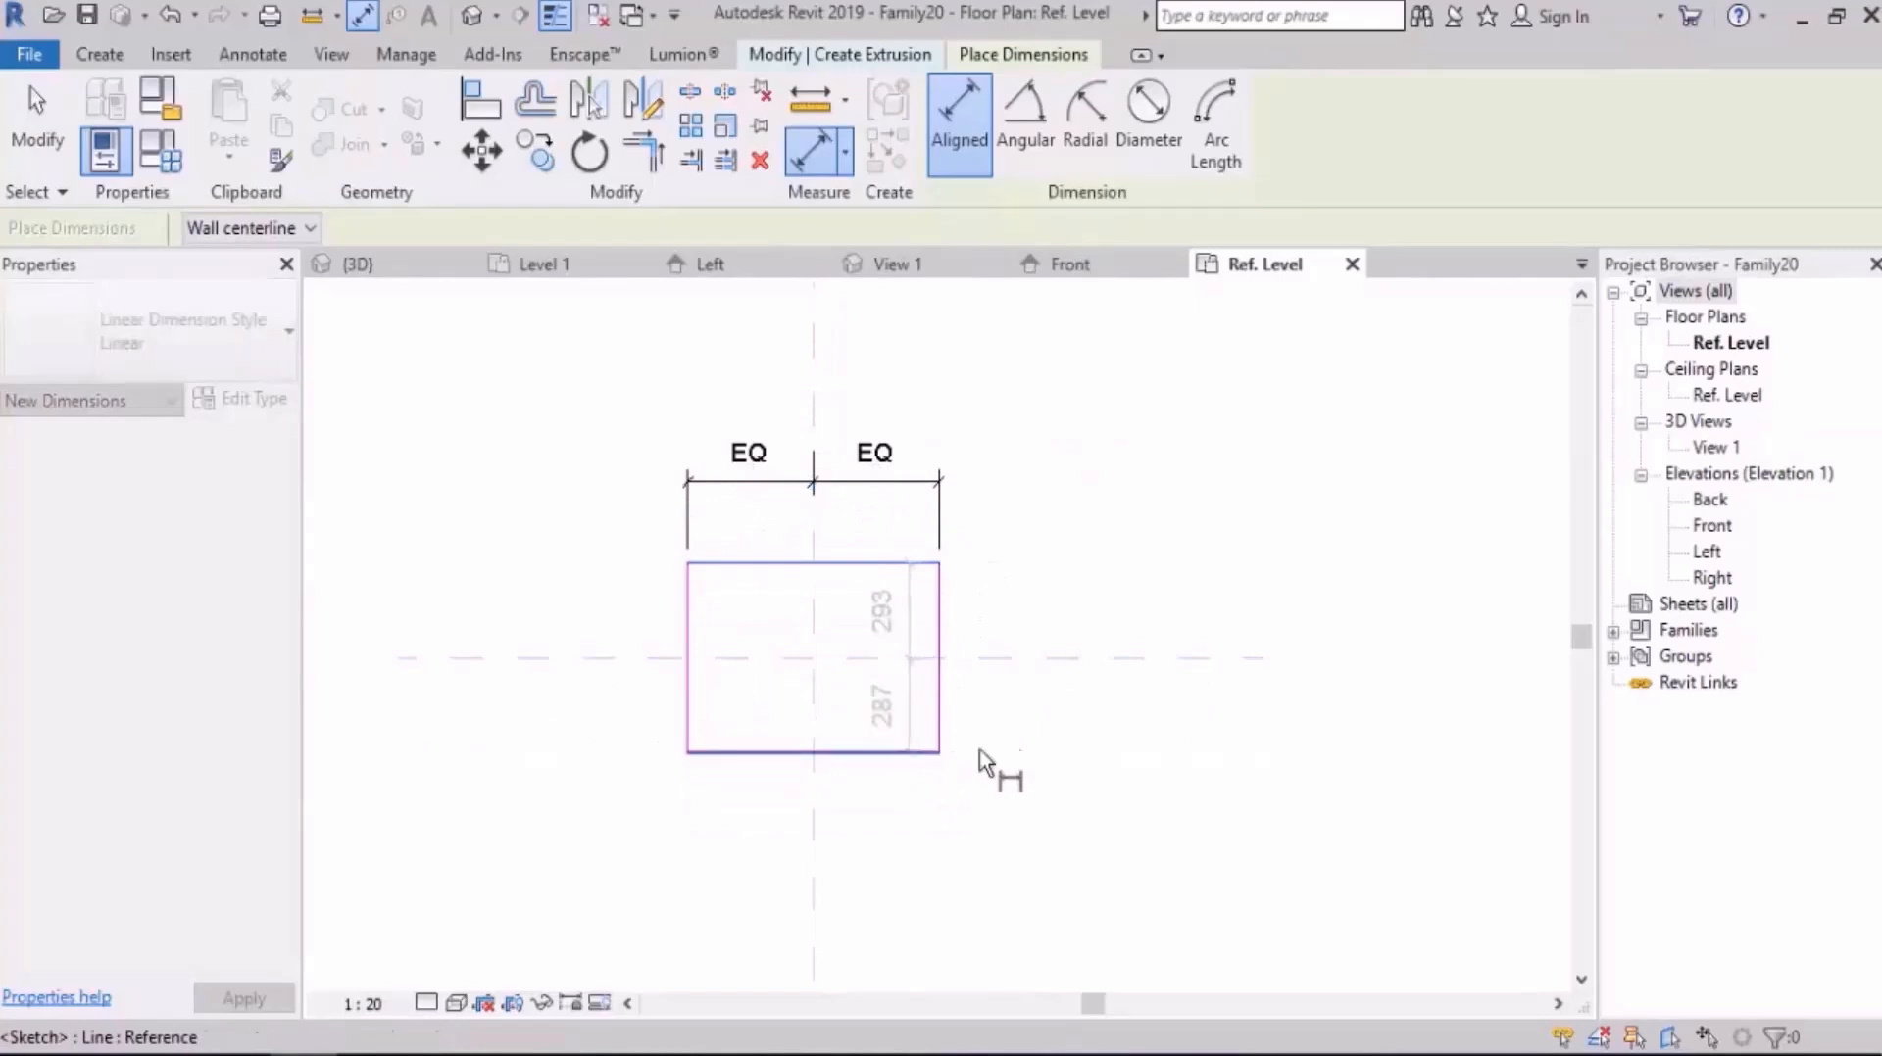
click(1058, 763)
click(1135, 657)
Step: Add overall dimensions for the rectangle's width and depth outside the equal dimensions
middle_drag(928, 496, 926, 551)
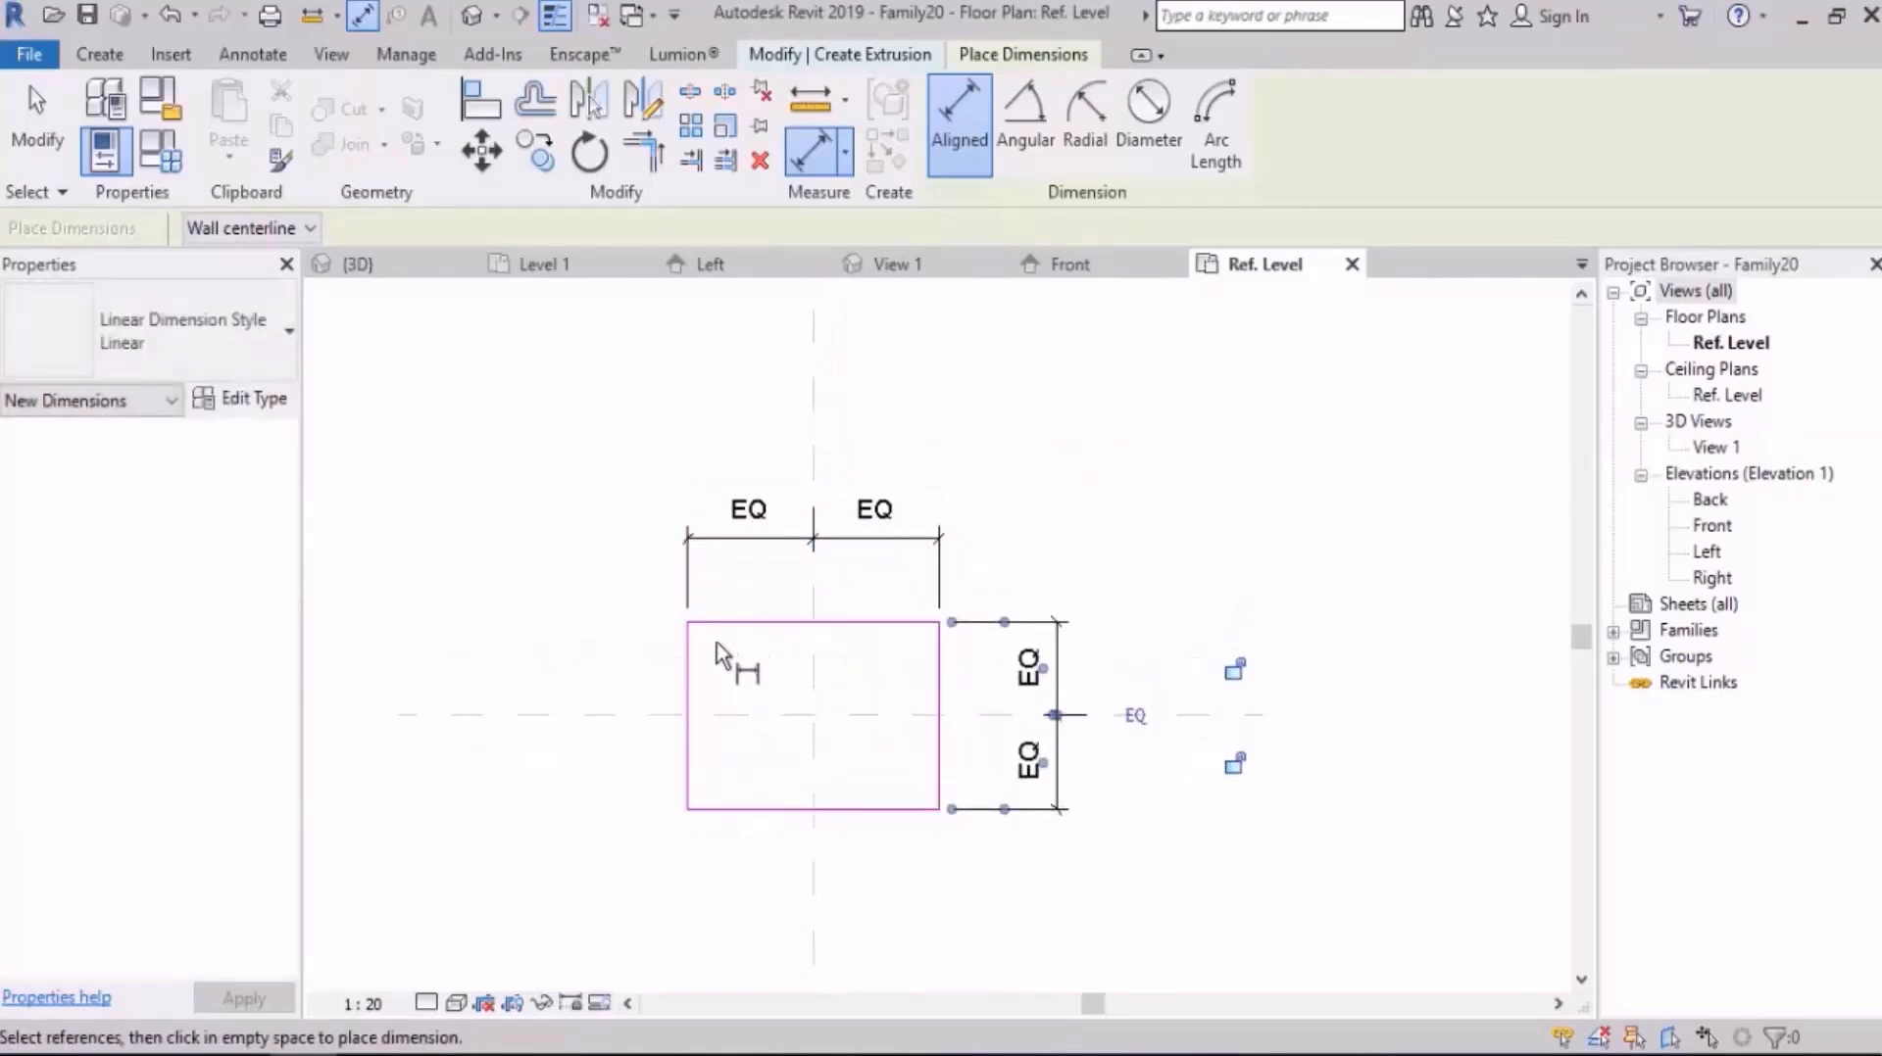
click(942, 672)
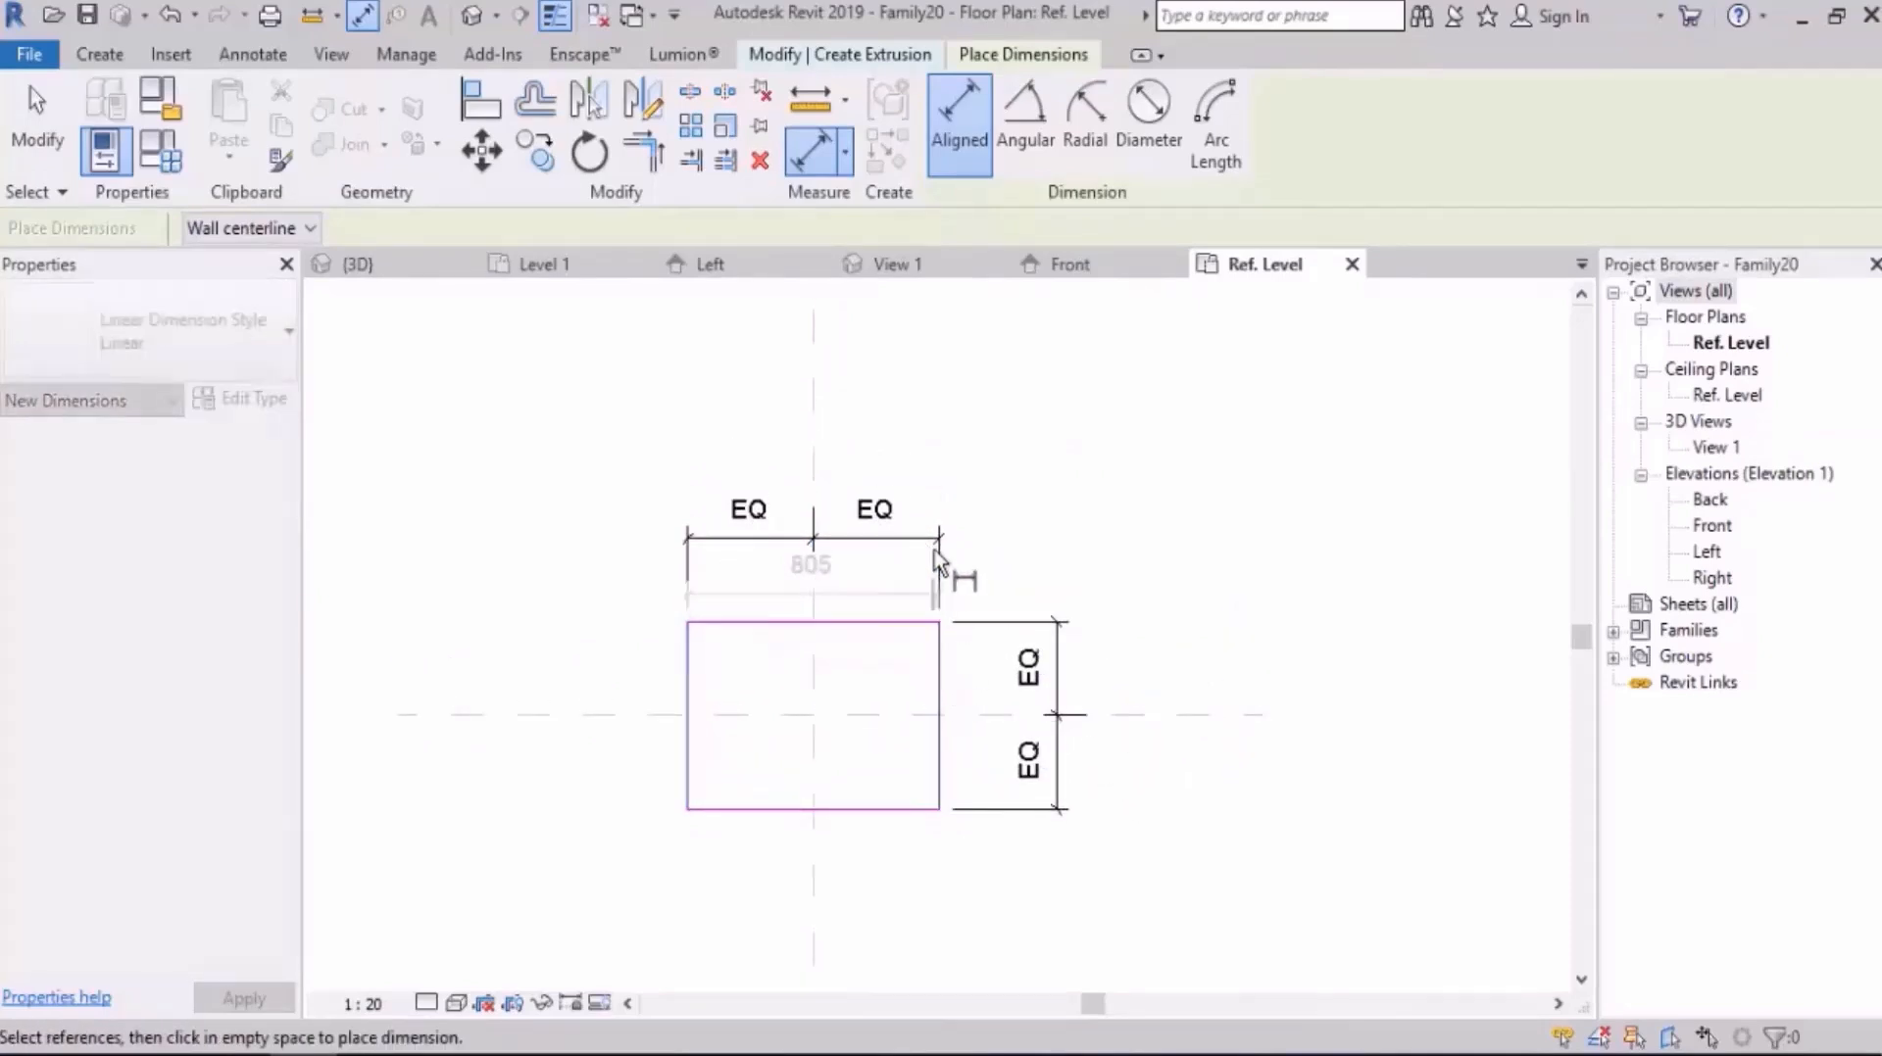
click(941, 458)
click(910, 627)
click(926, 808)
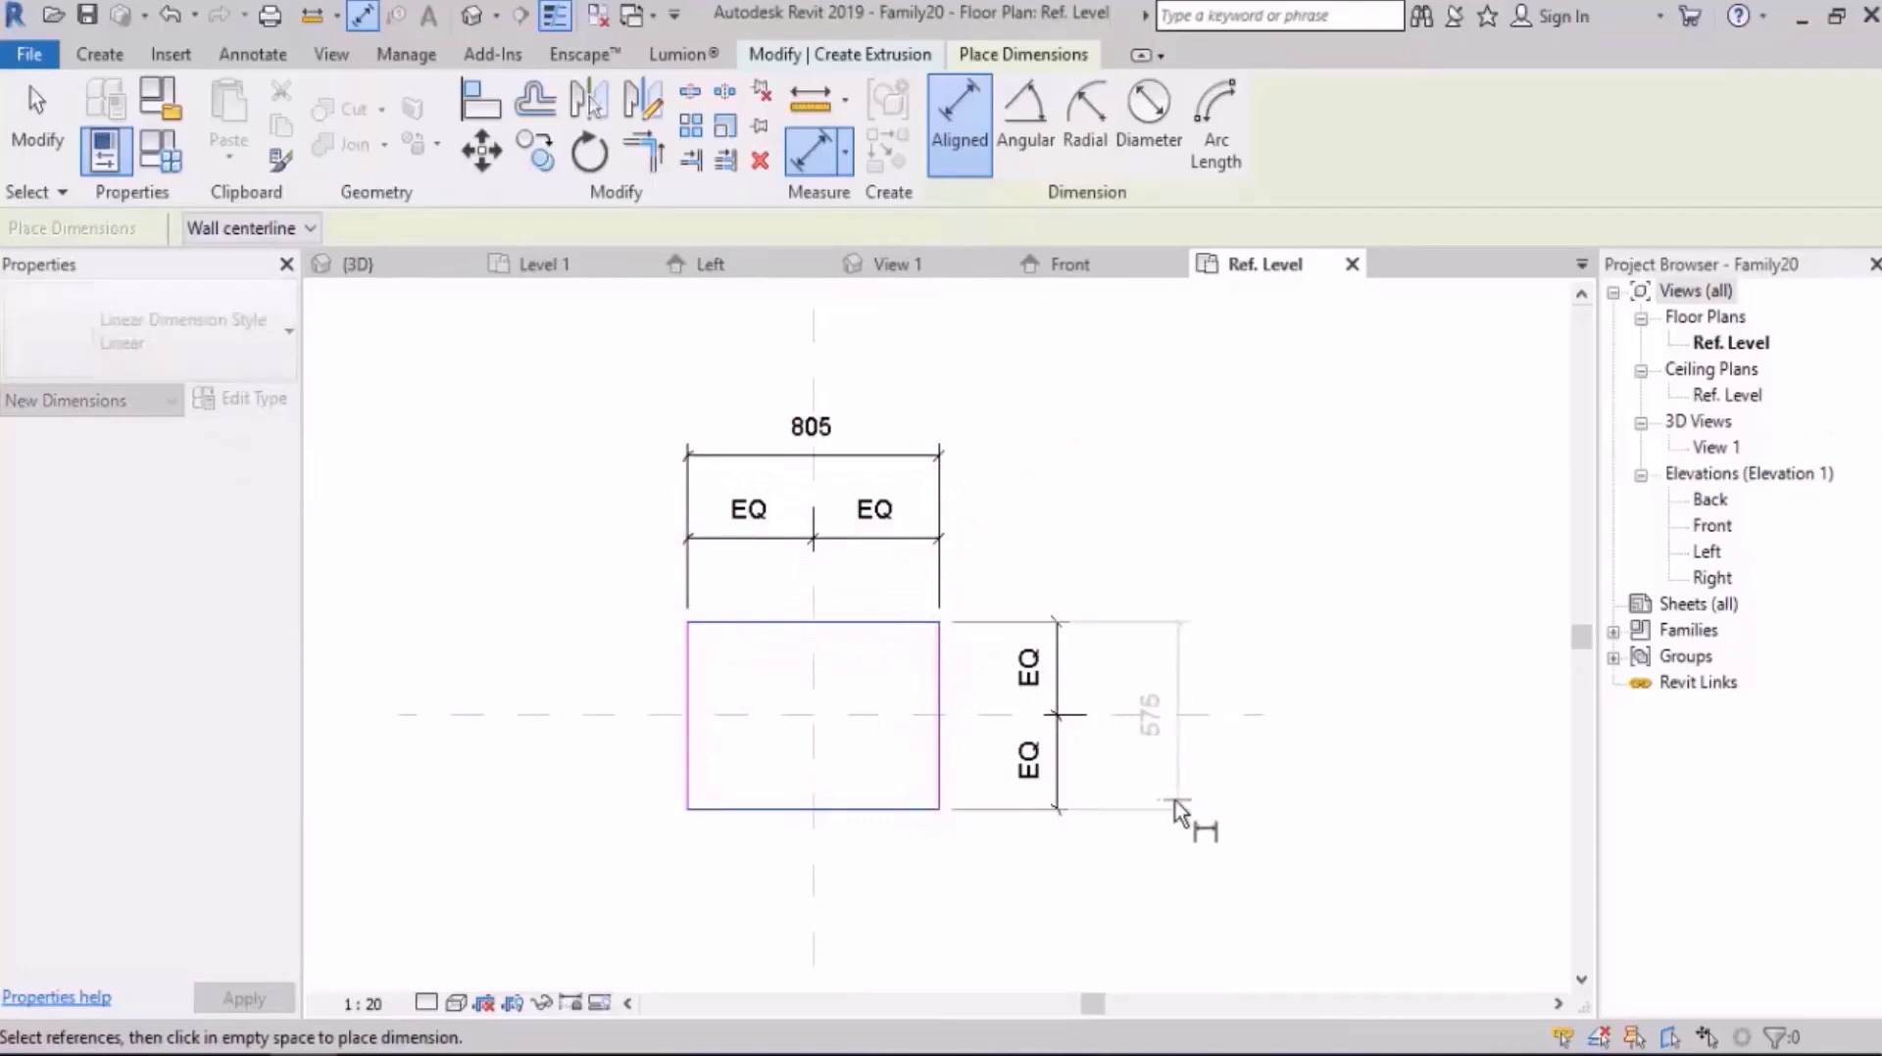
click(1181, 720)
middle_drag(1012, 501, 1009, 533)
key(Escape)
key(Escape)
Step: Label the overall width dimension with a new type parameter named L
click(875, 534)
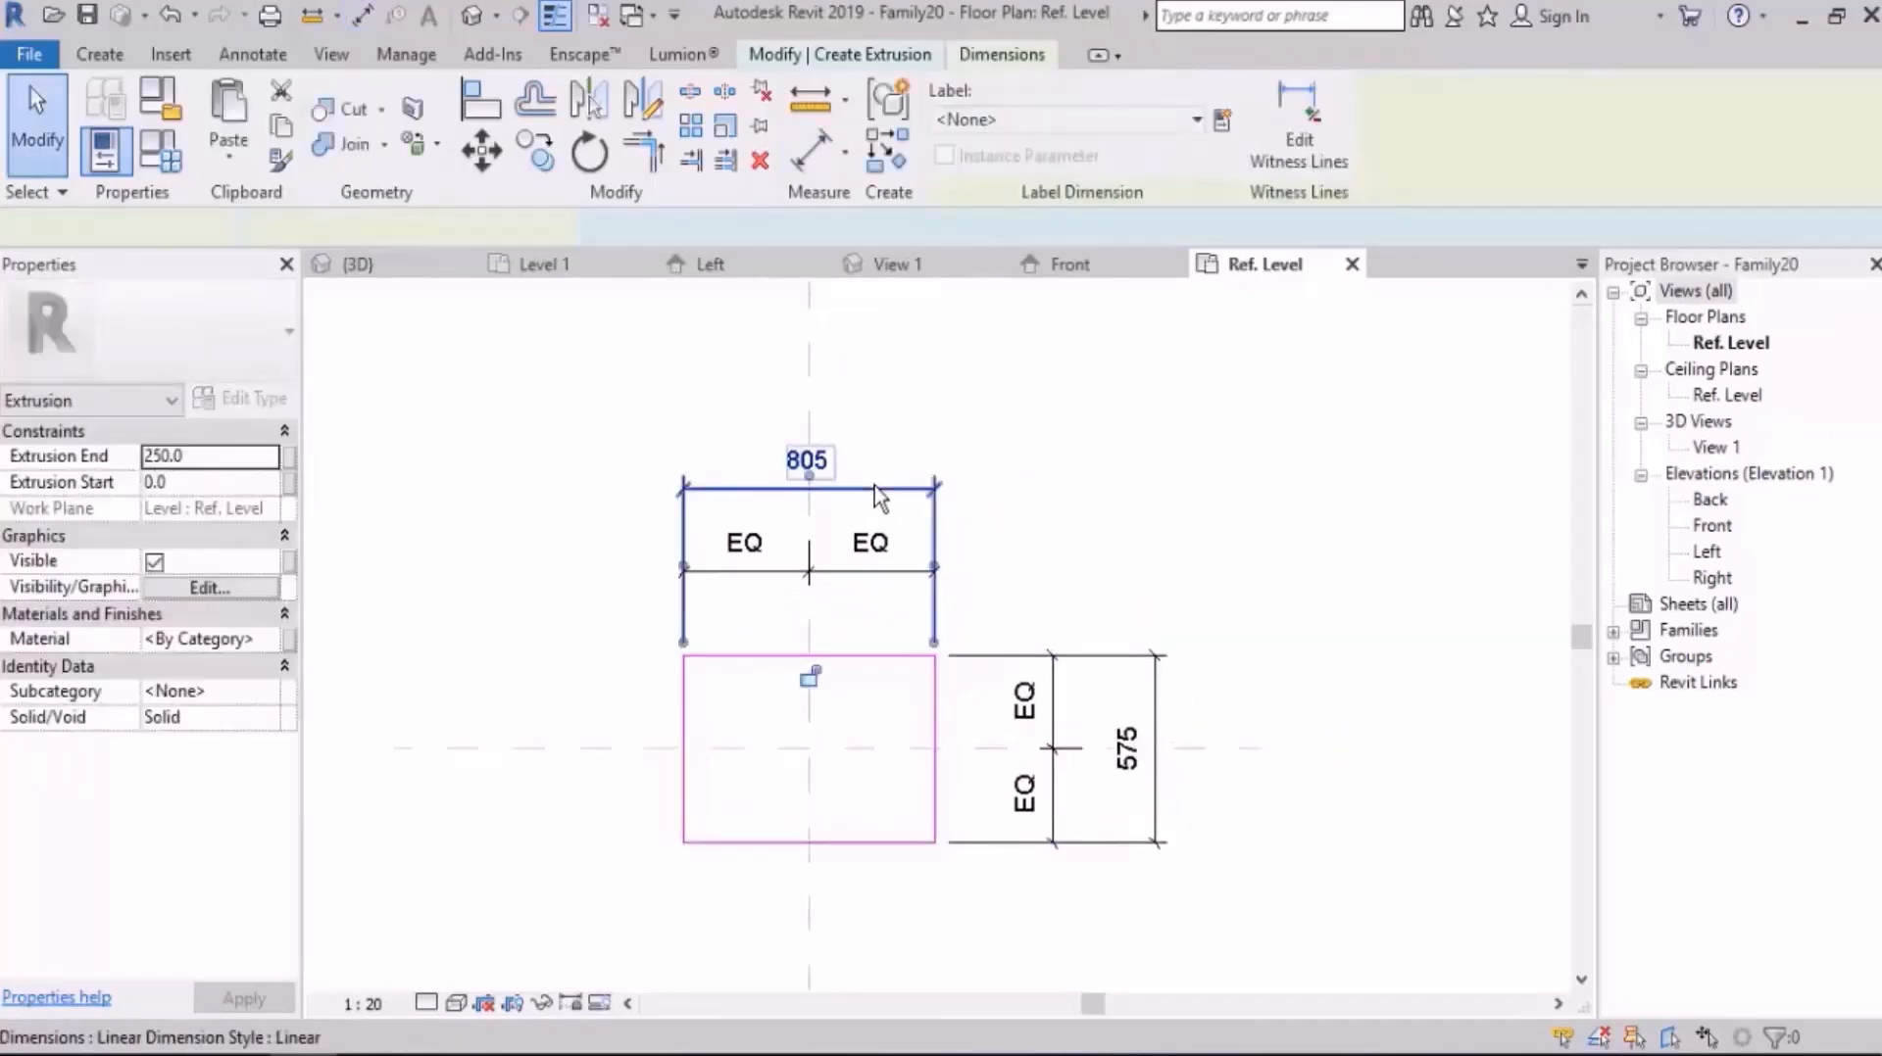
click(1221, 120)
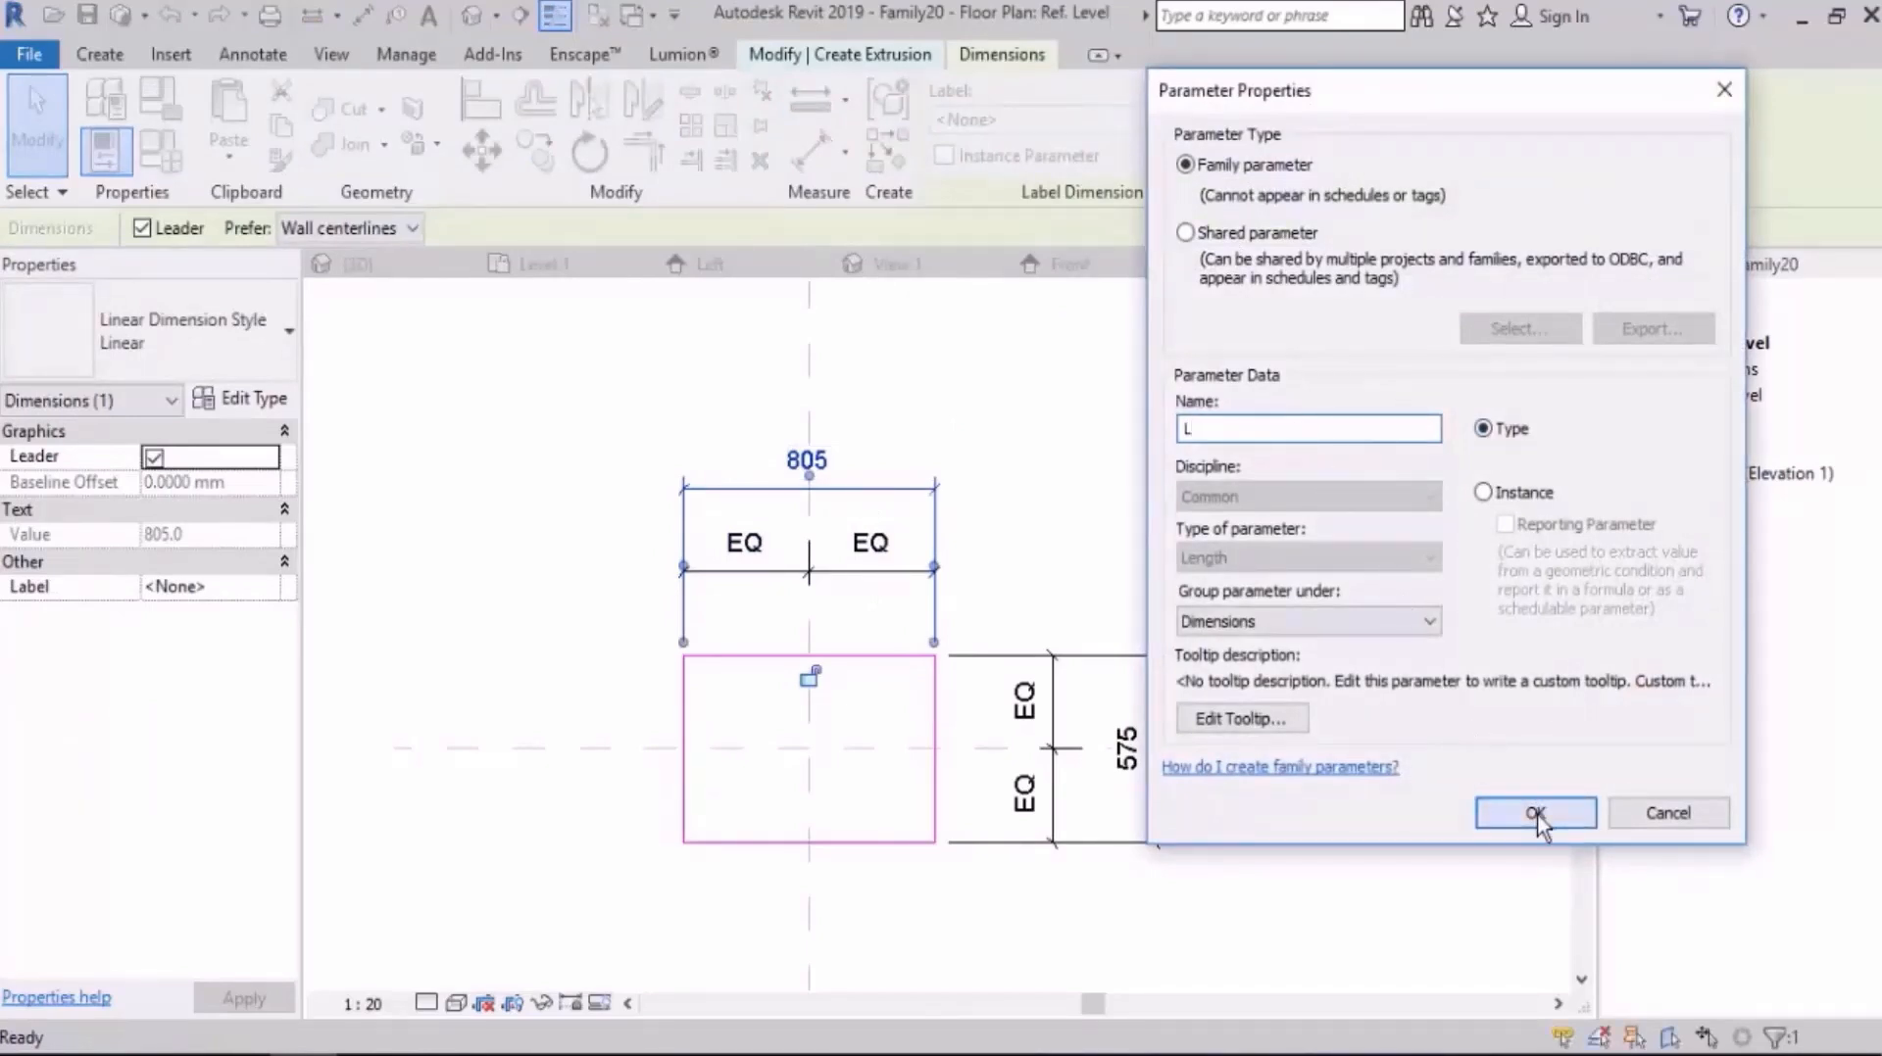
click(1535, 814)
click(1134, 535)
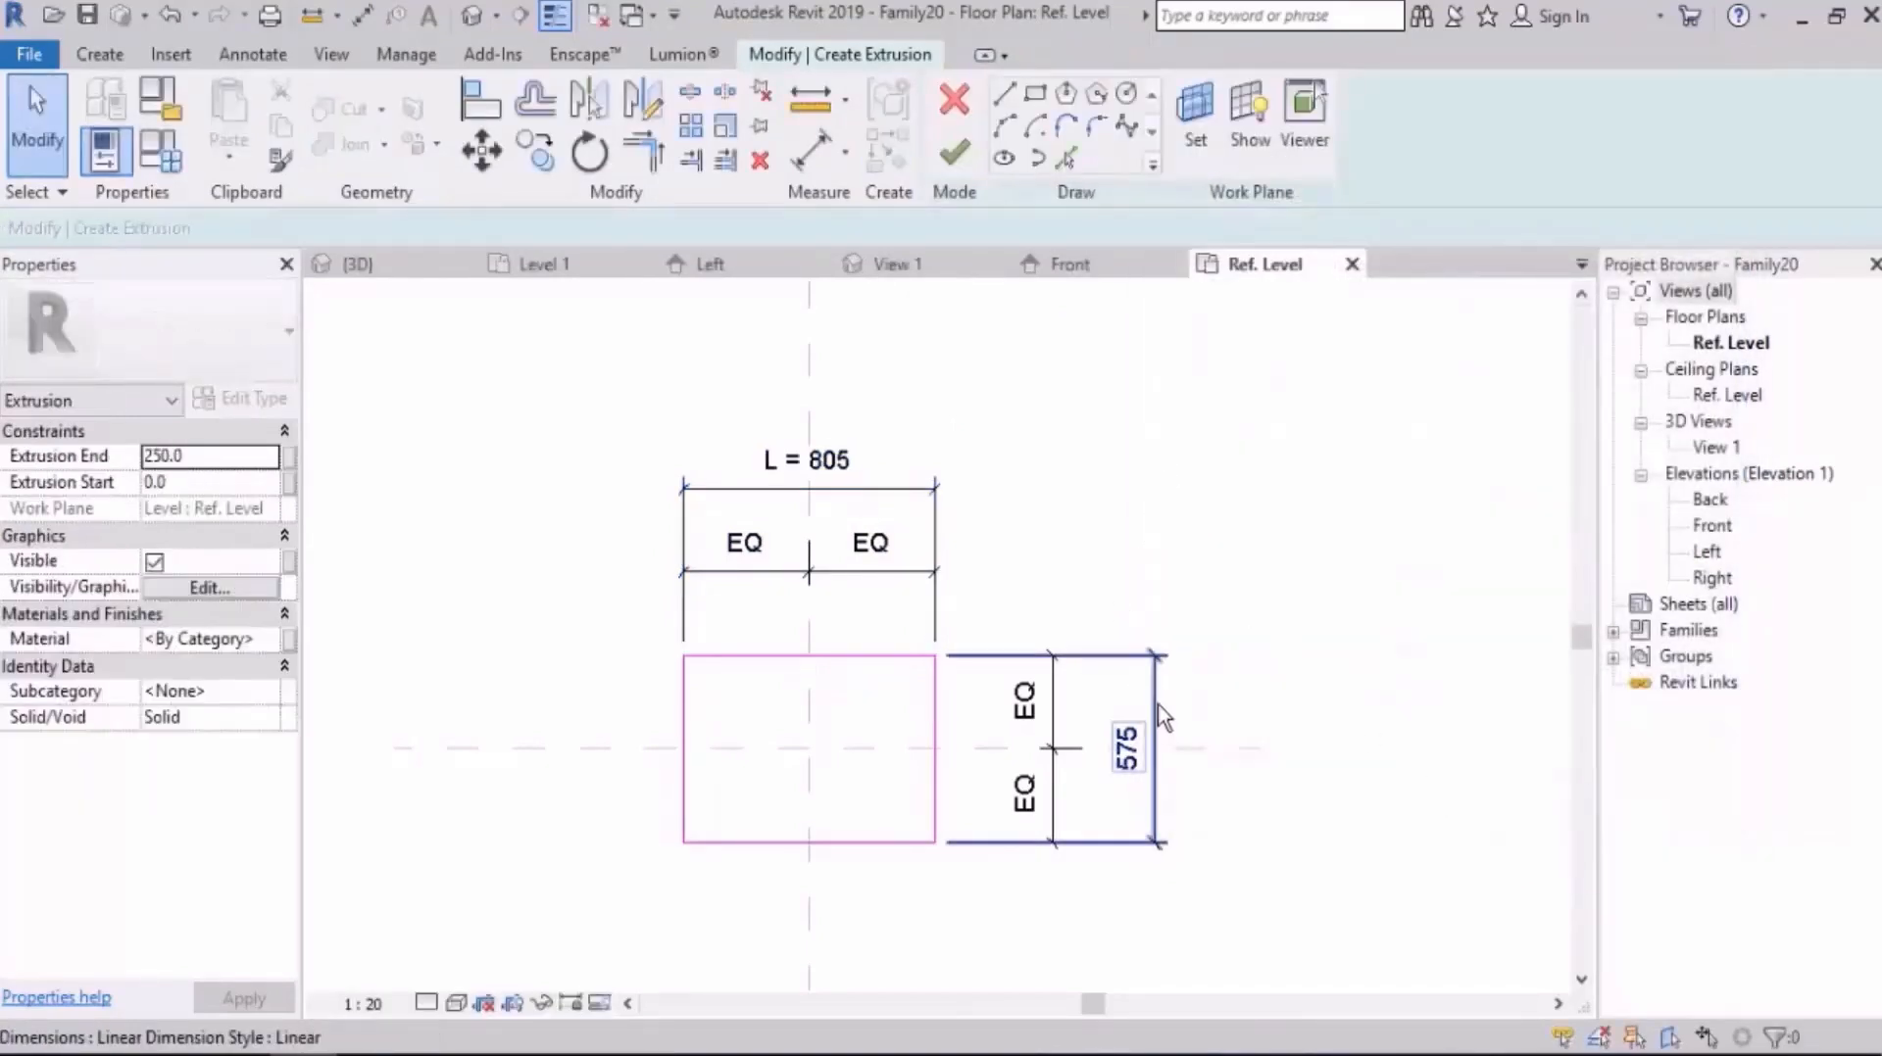
Step: Label the overall depth dimension with a new type parameter named D
click(1161, 719)
click(1221, 119)
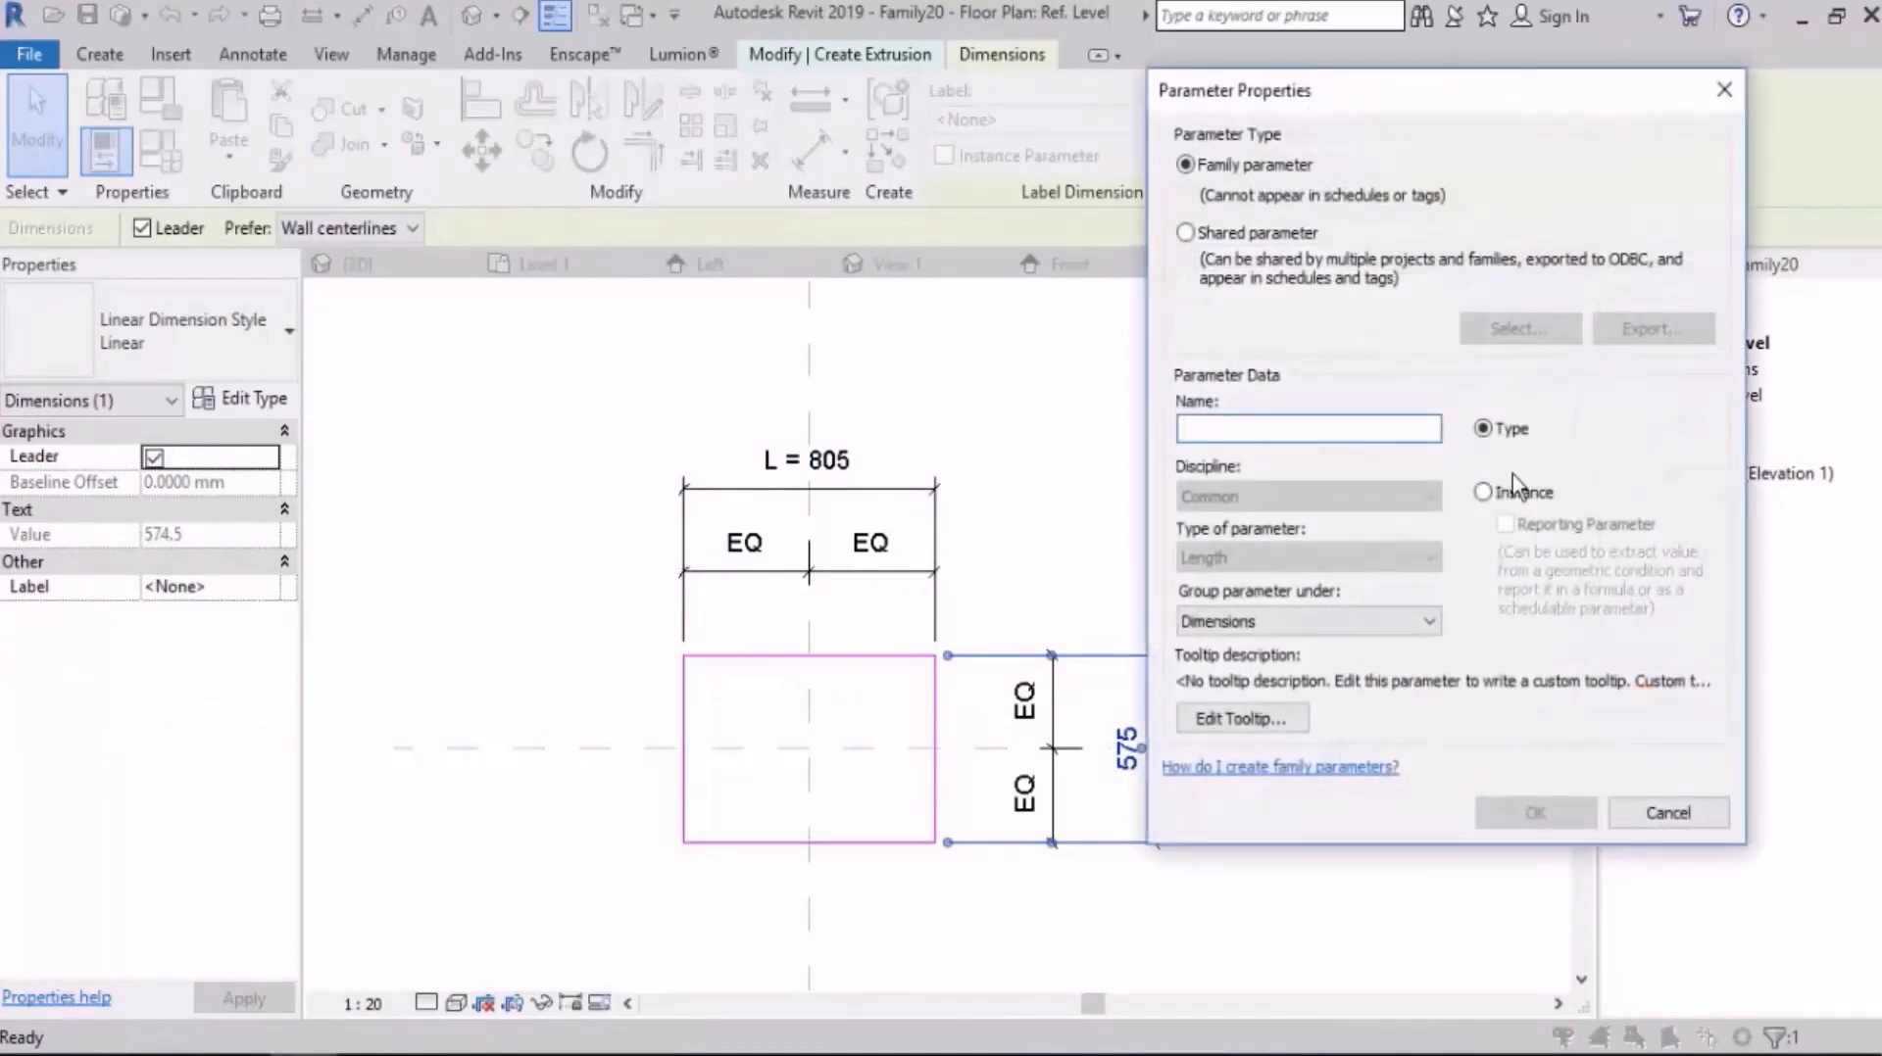
click(1534, 813)
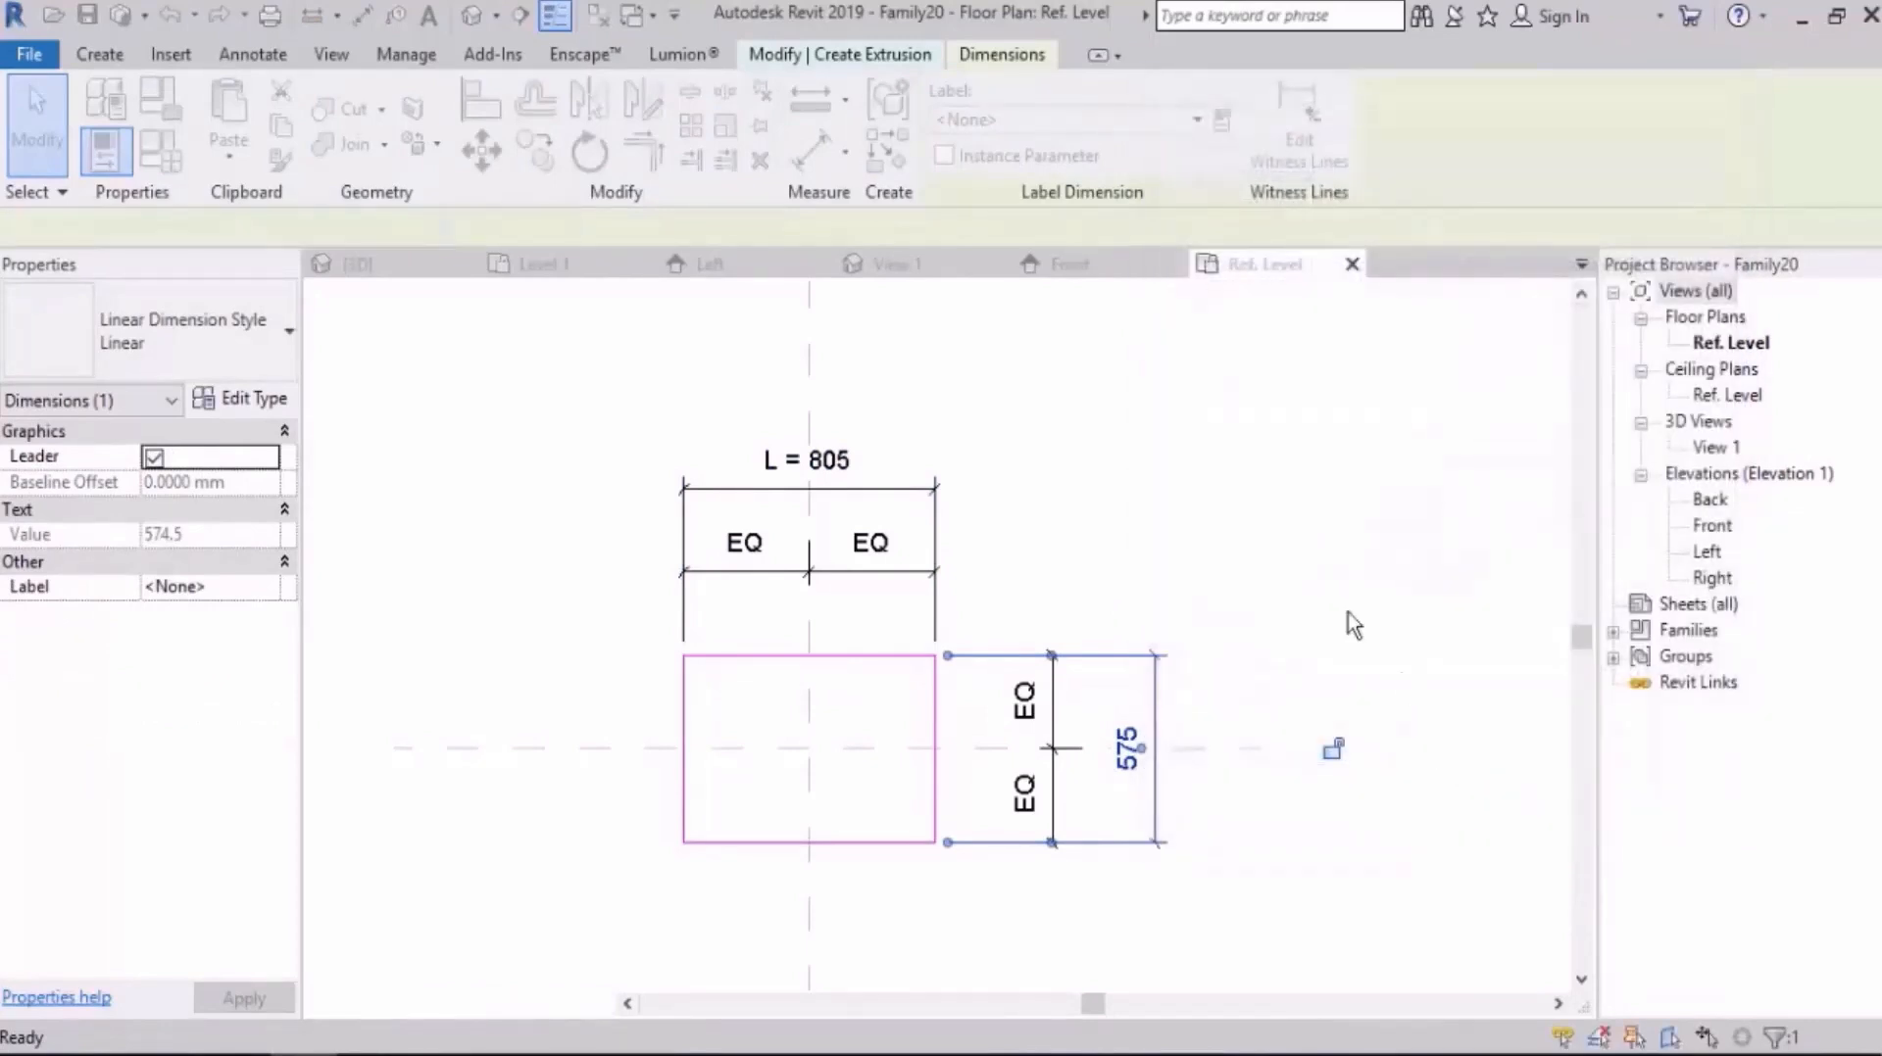
click(1215, 471)
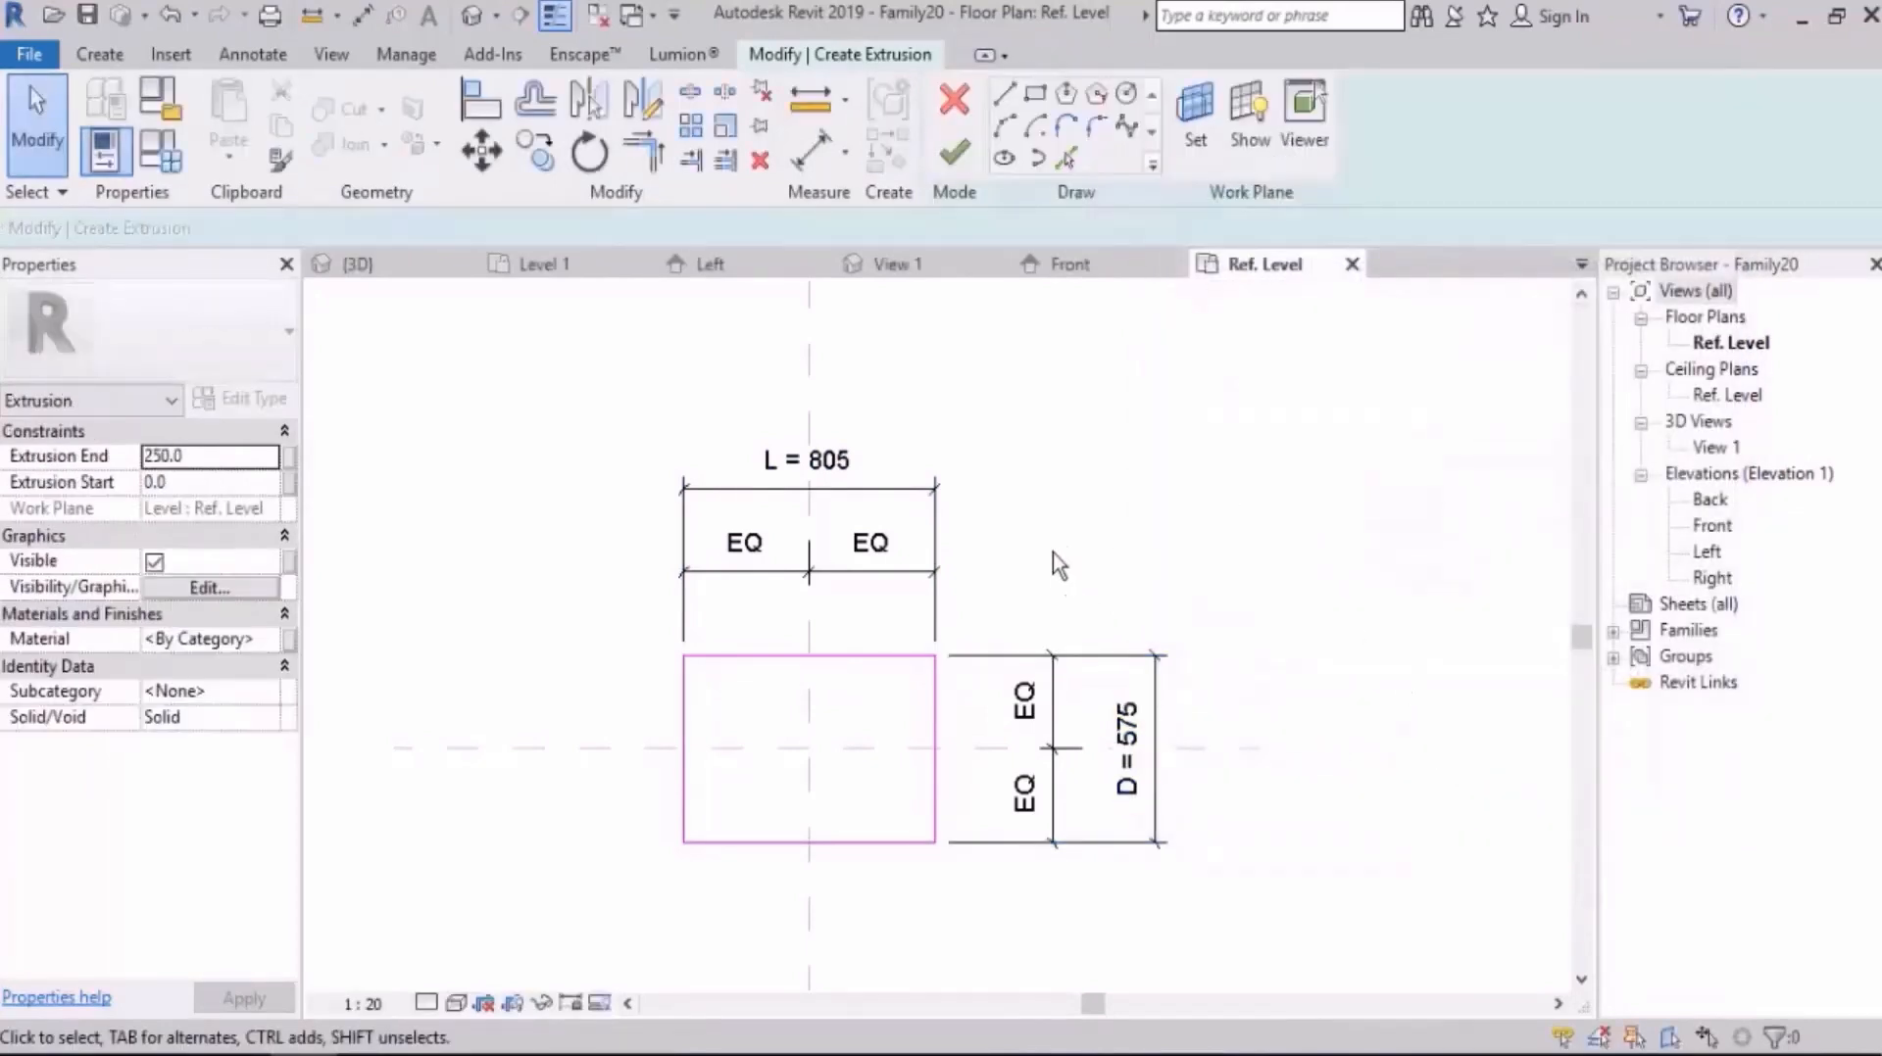
Step: Finish the extrusion with a depth of 250 mm and open the Left elevation
middle_drag(1050, 519, 1038, 447)
click(956, 154)
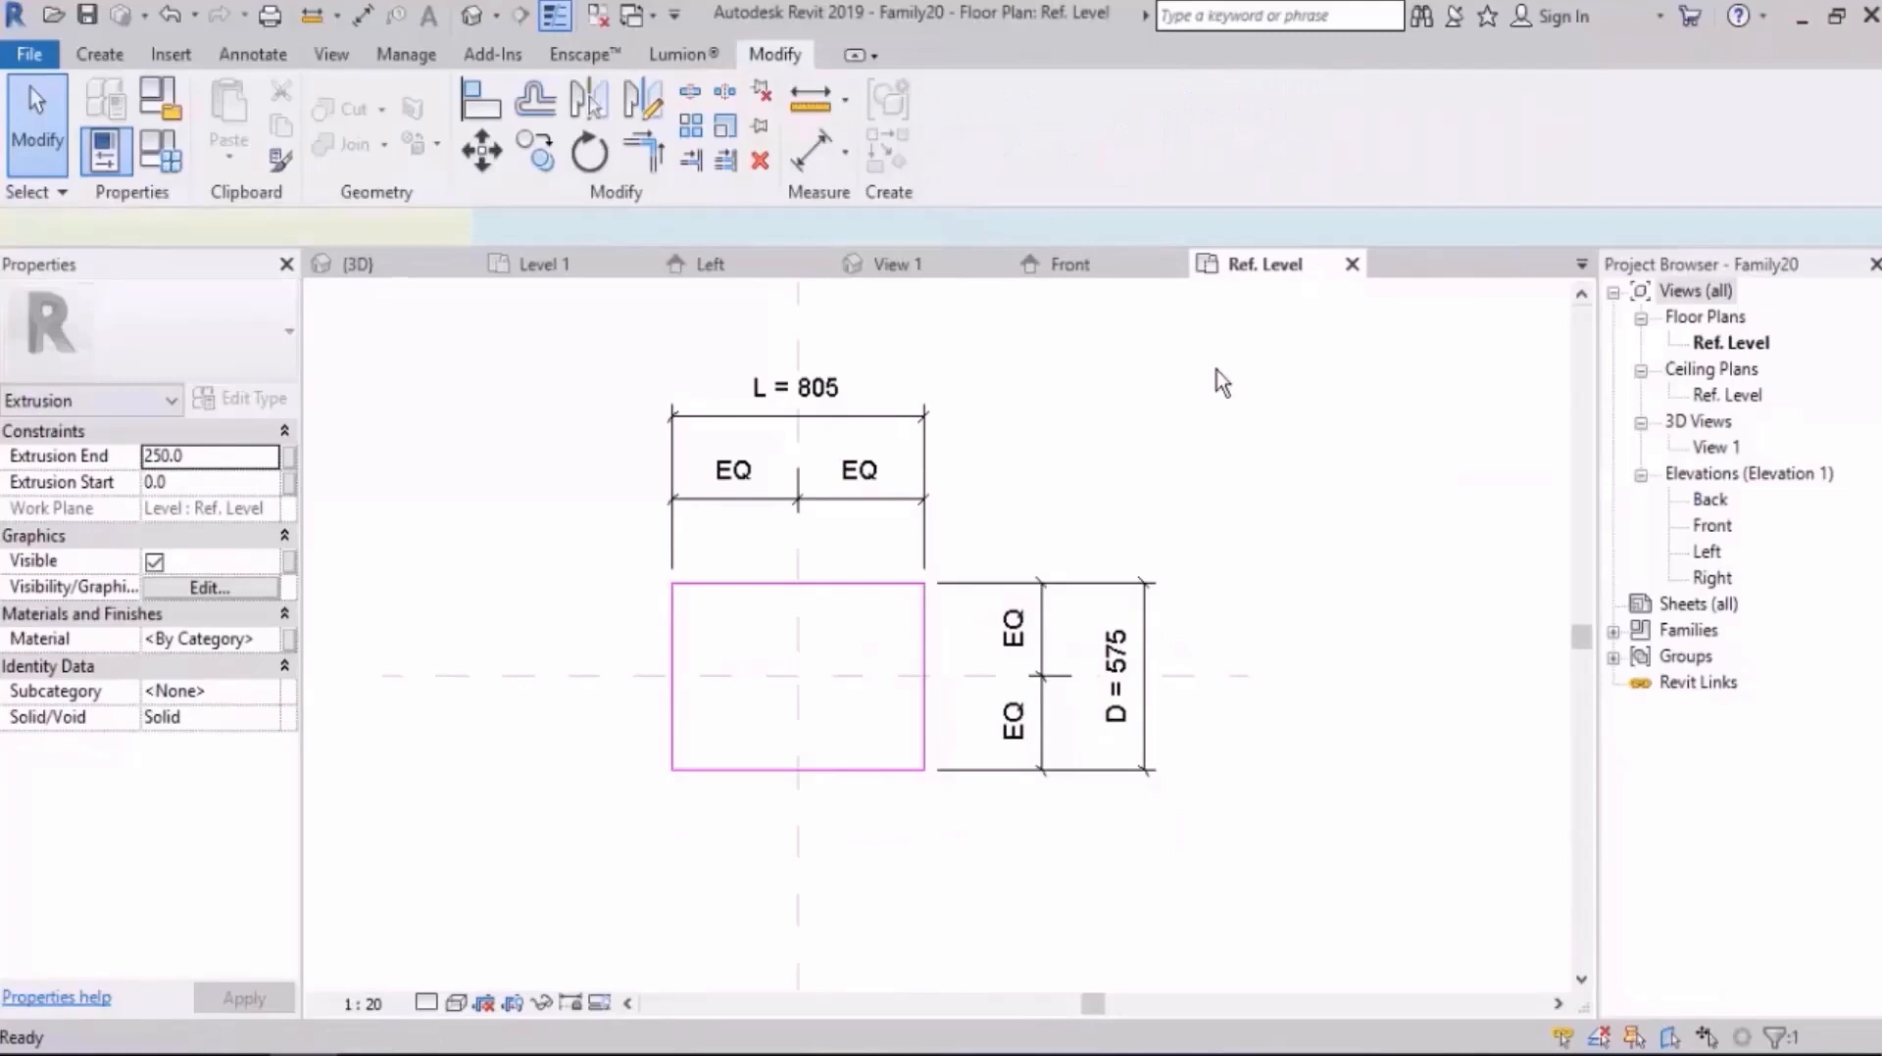
click(1283, 447)
double_click(1706, 554)
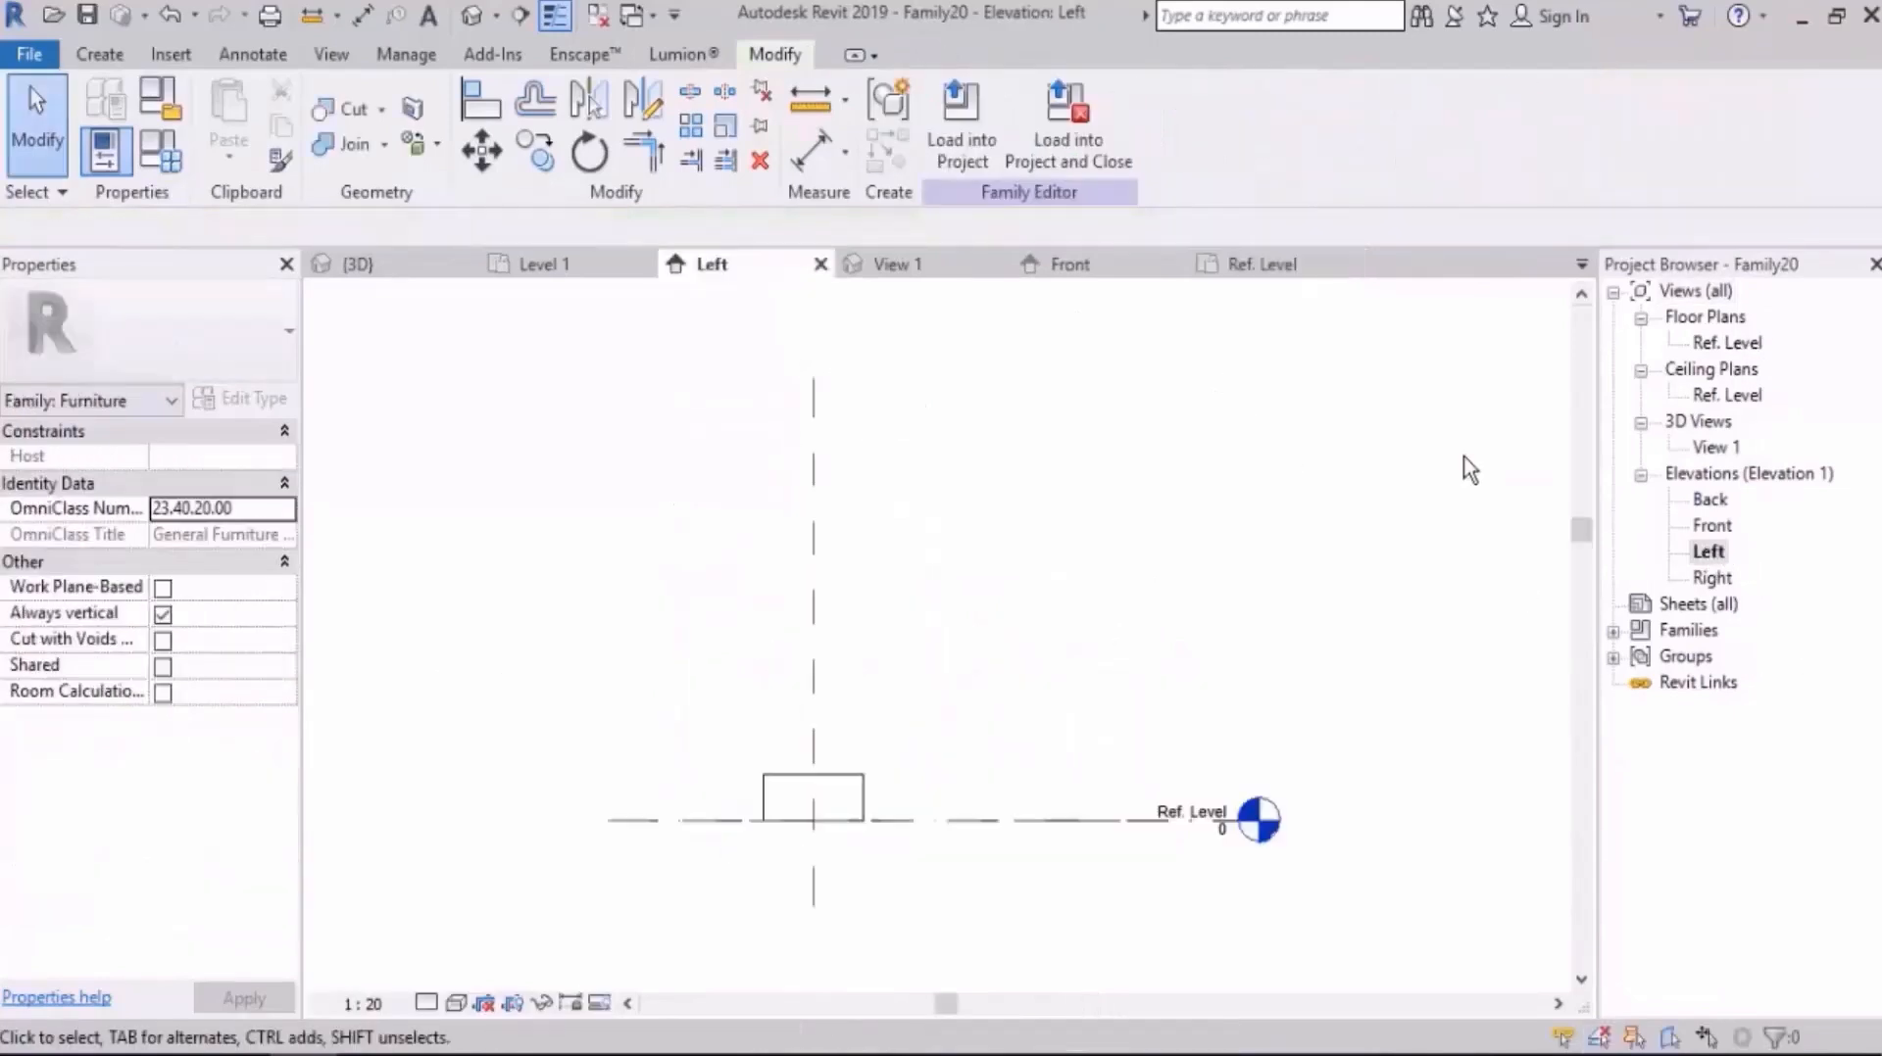
Step: Stretch the extrusion's top to about 633 mm and its bottom to about 578 mm above Ref. Level, forming a thin slab
middle_drag(791, 824, 925, 767)
scroll(931, 760, up, 2)
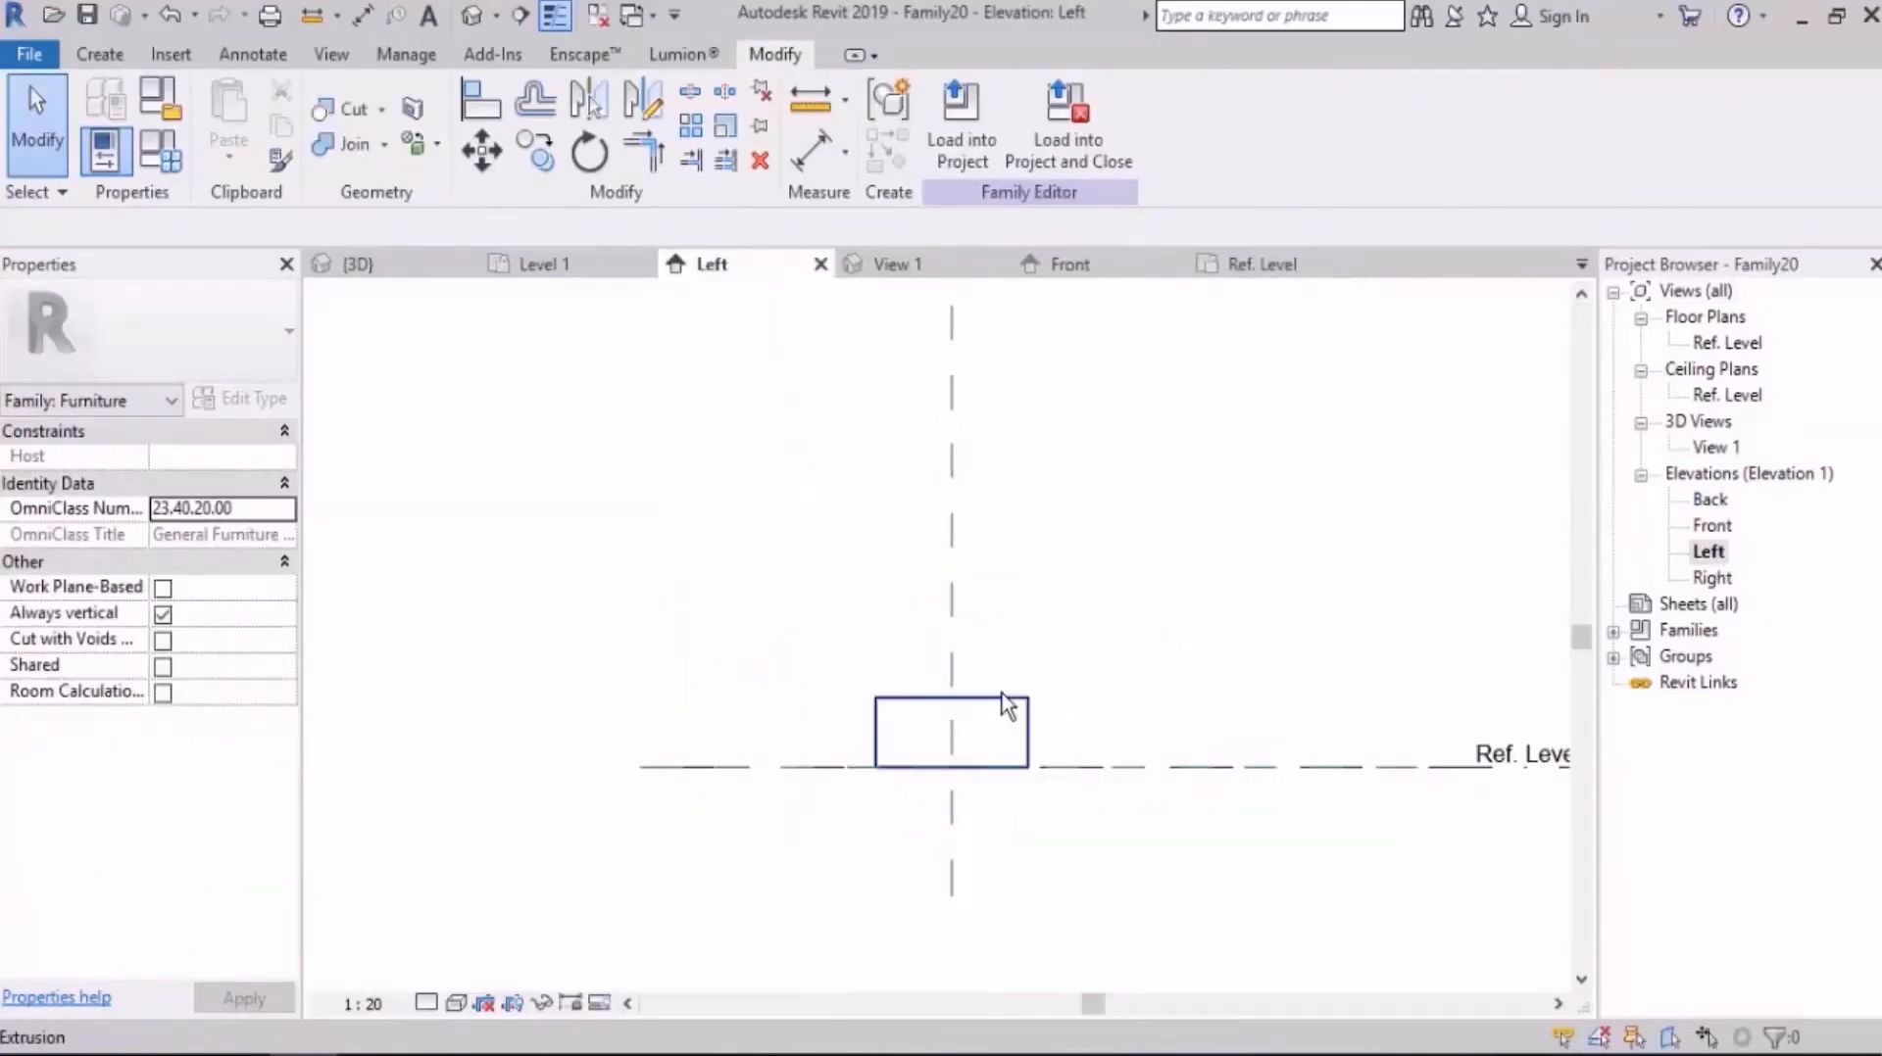
click(1001, 694)
scroll(996, 703, up, 2)
drag(937, 703, 951, 537)
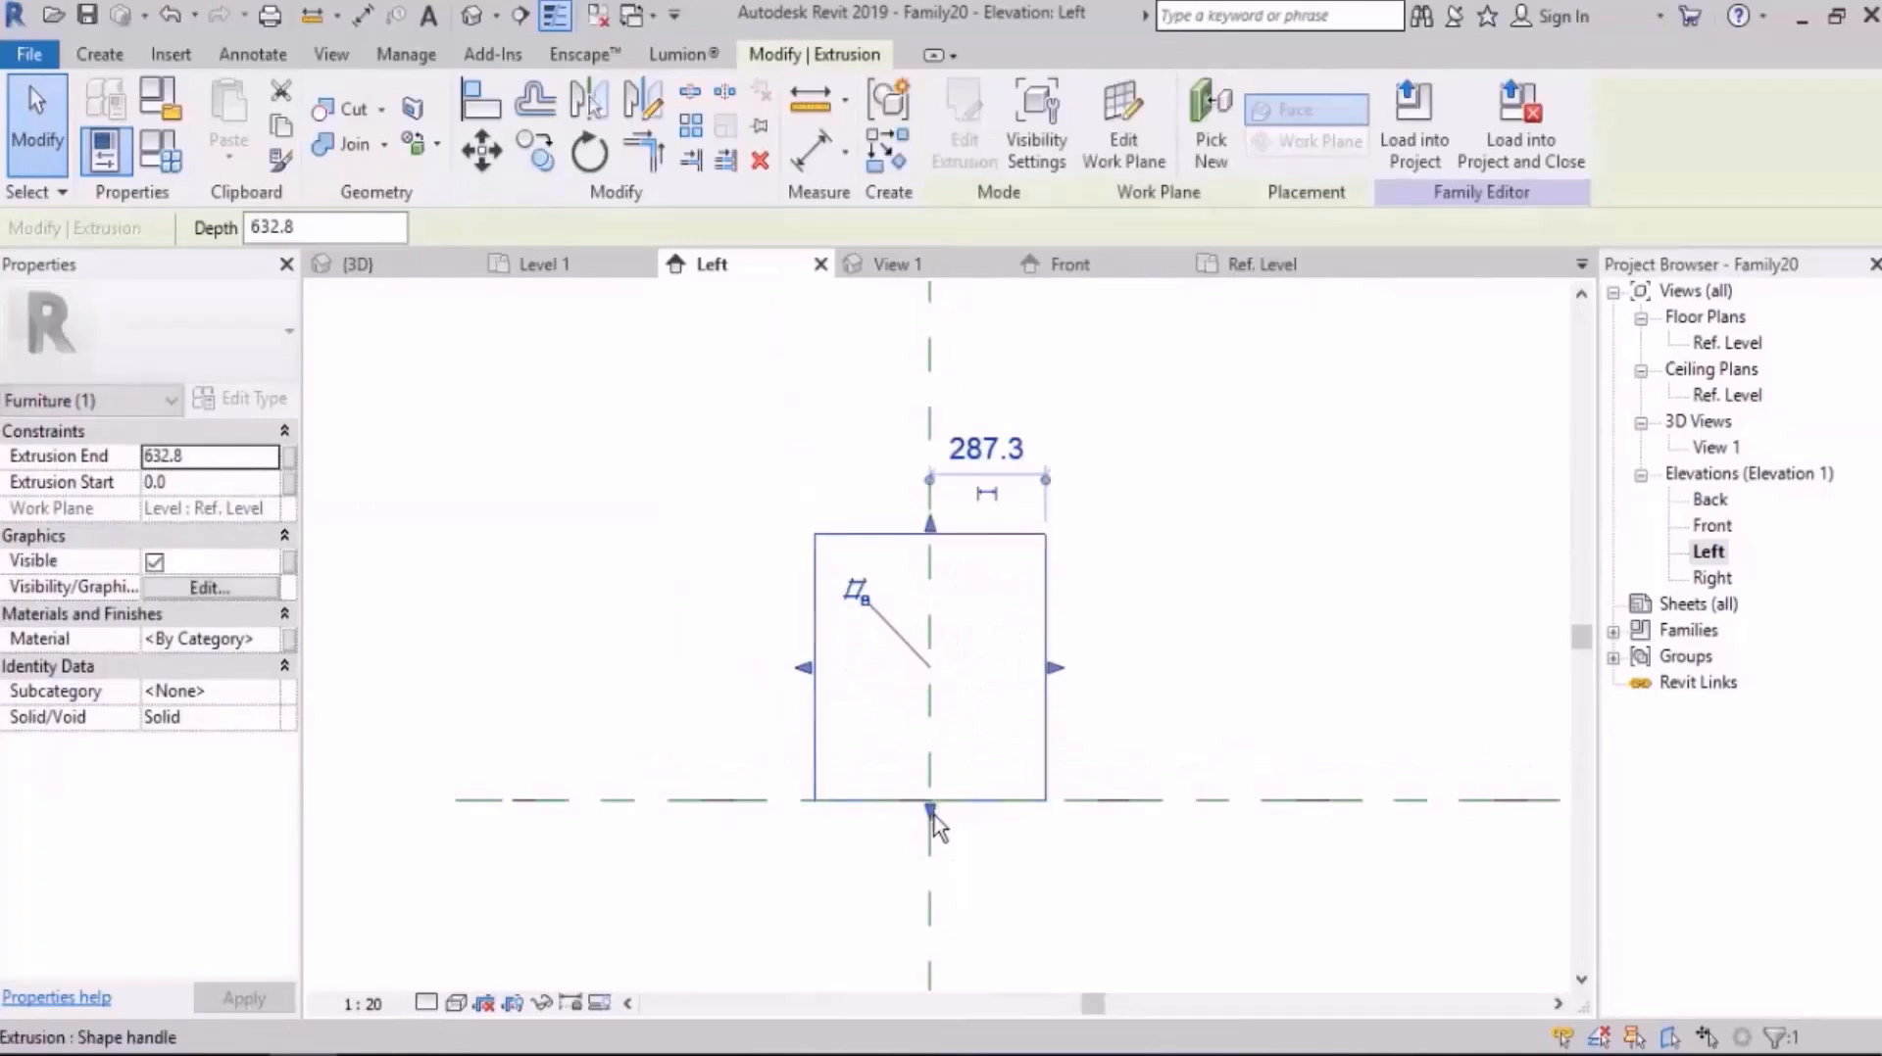
drag(932, 820, 950, 563)
click(997, 579)
Step: Draw a horizontal reference plane just above the slab, about 713 mm above Ref. Level
scroll(920, 701, down, 1)
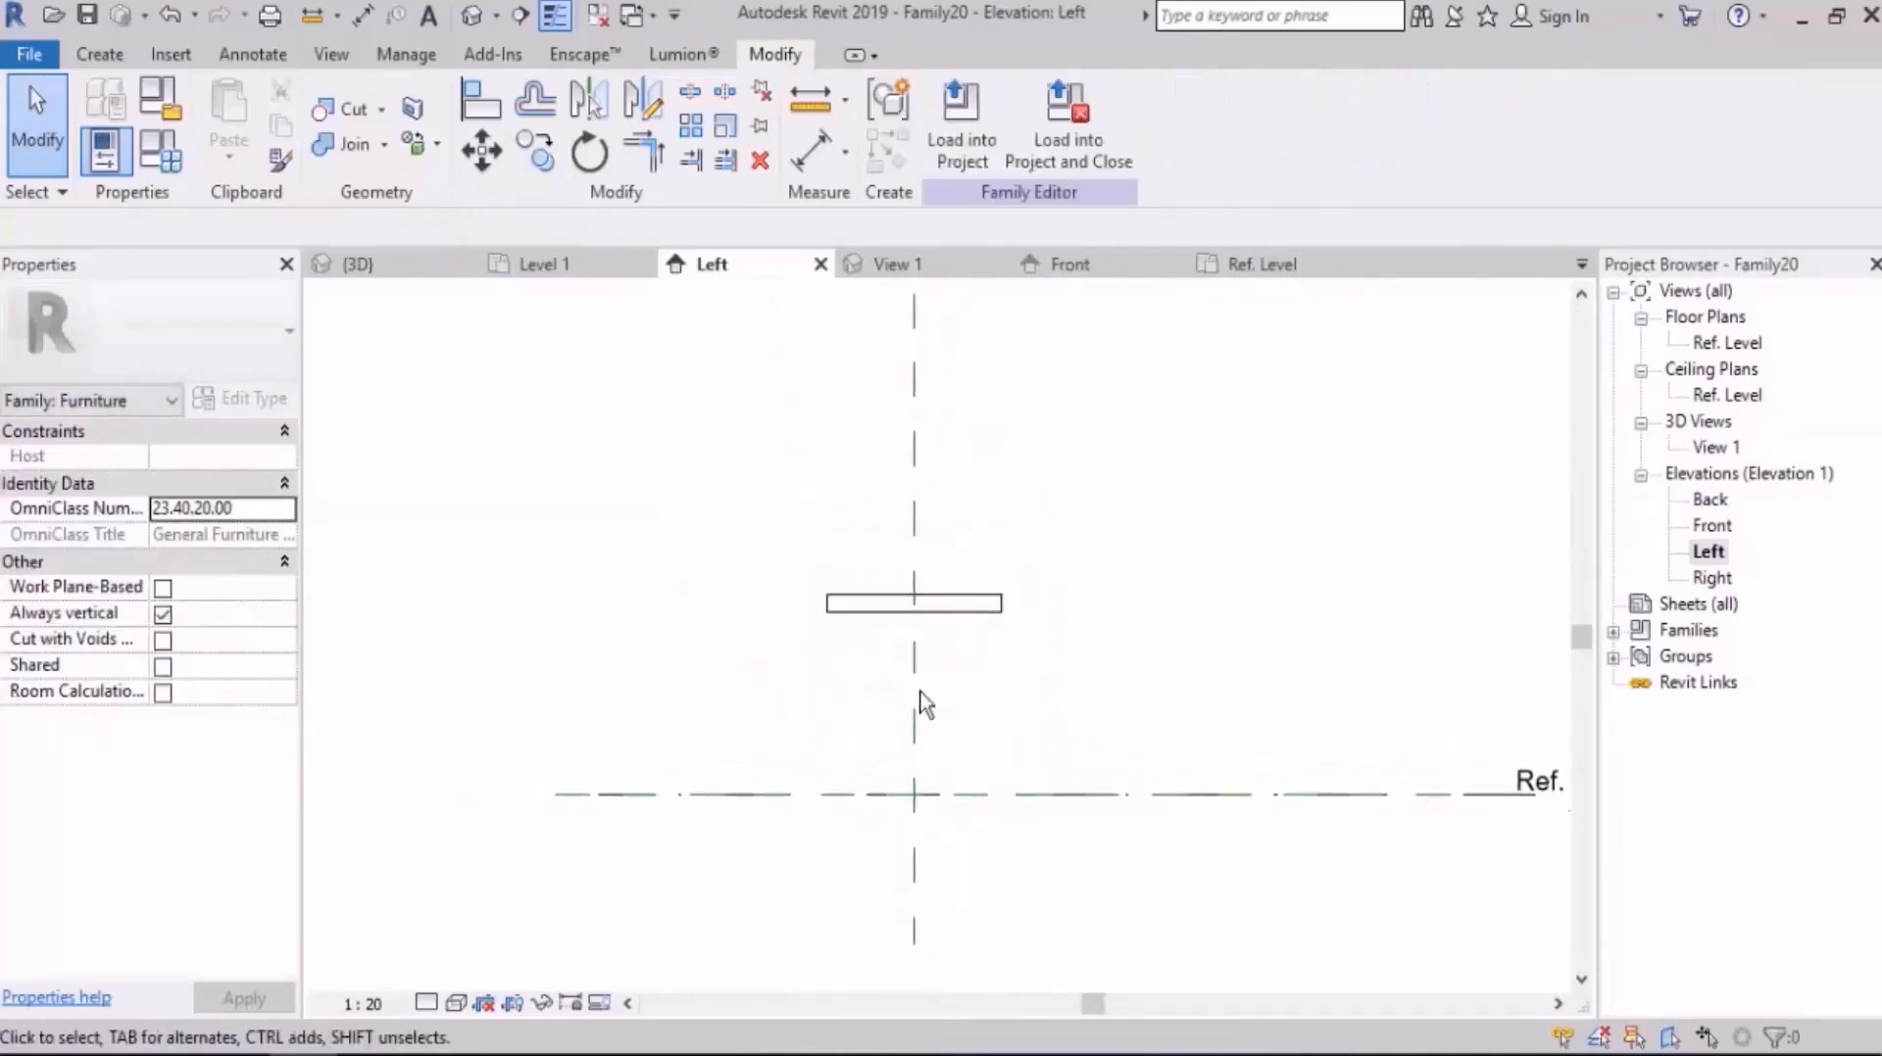
scroll(1078, 655, up, 2)
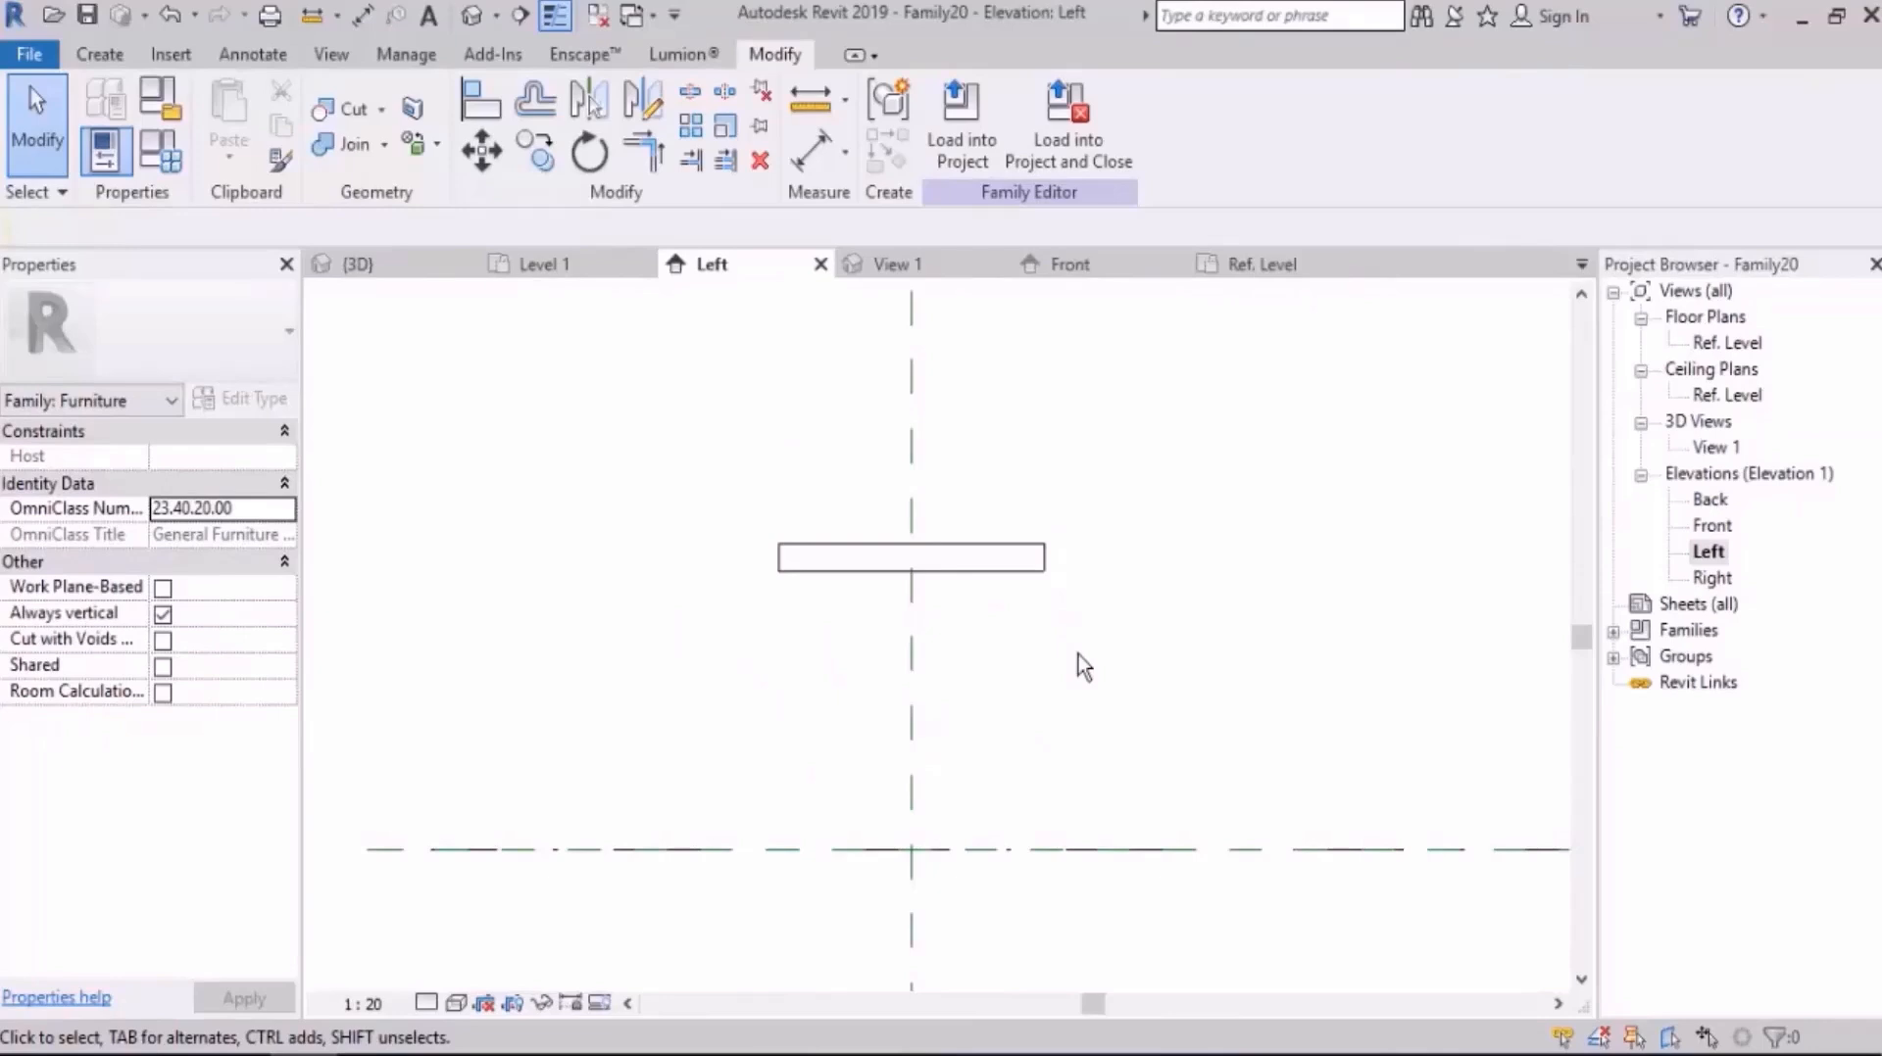
middle_drag(710, 487, 720, 535)
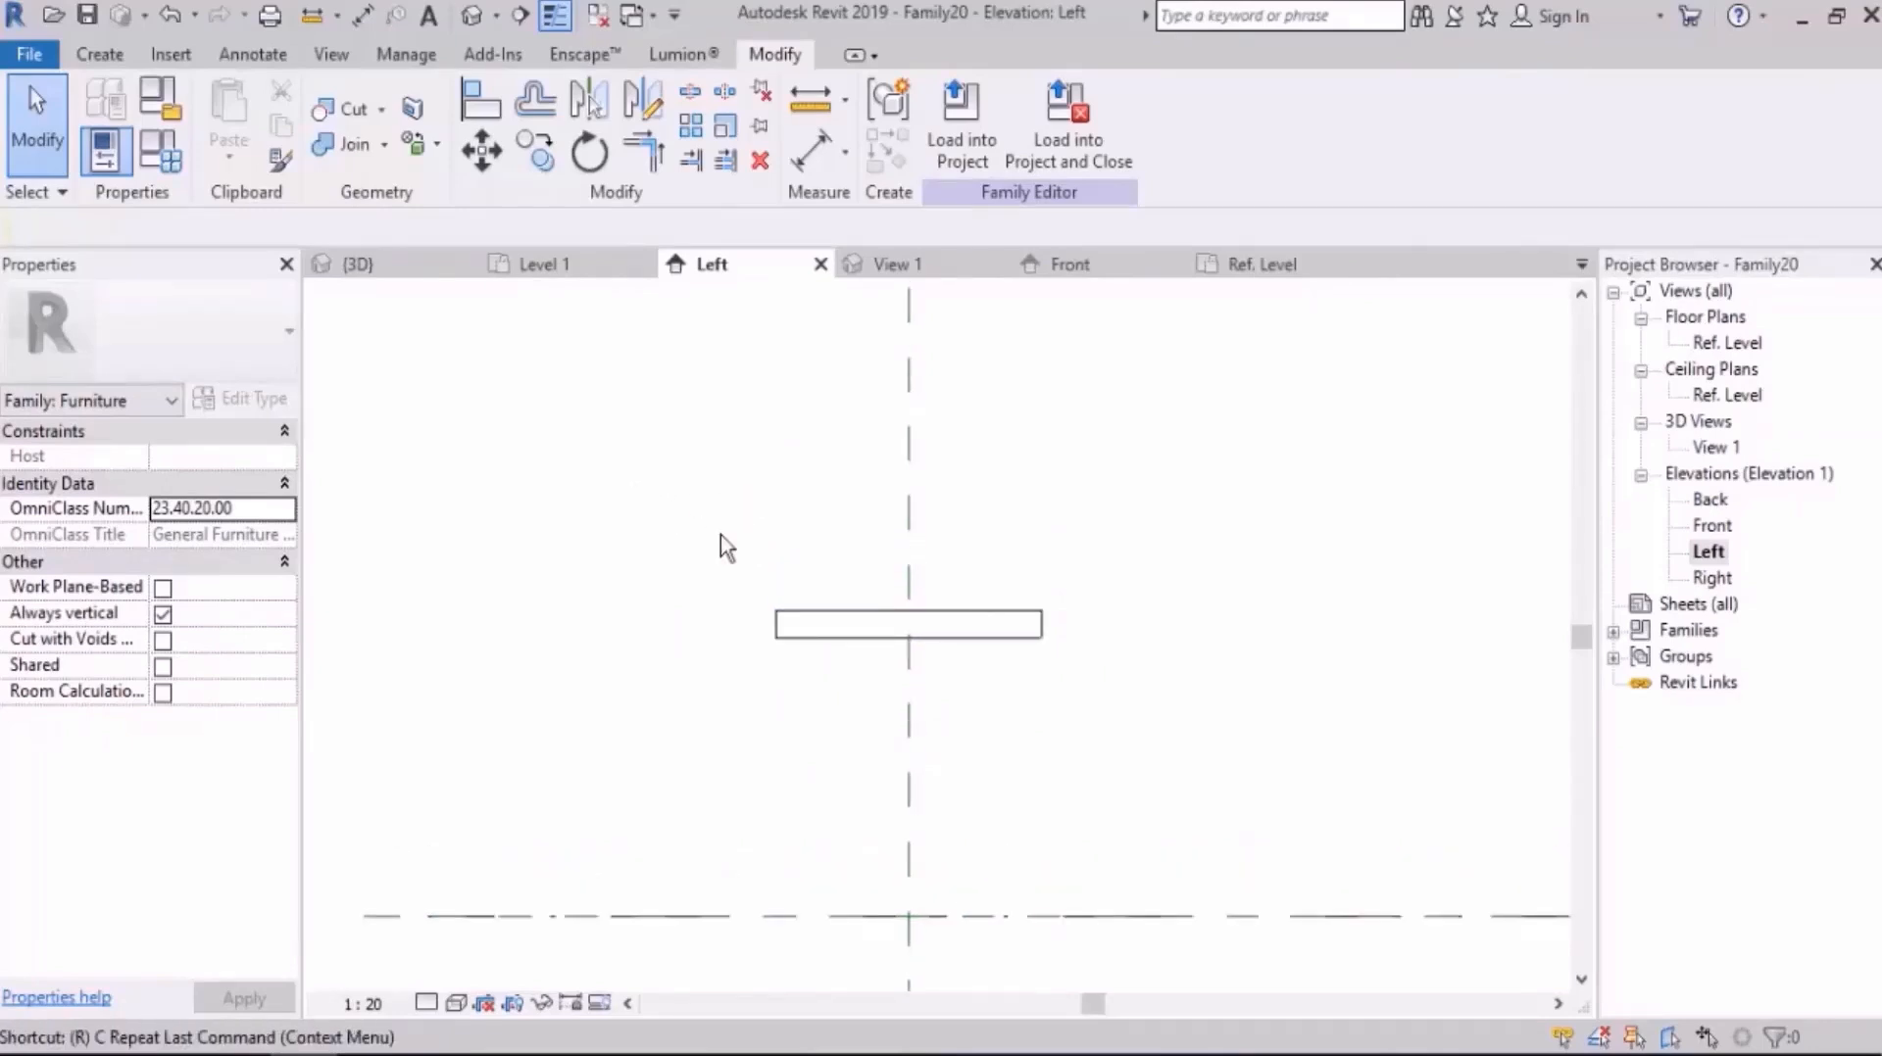
key(r)
key(p)
click(1155, 571)
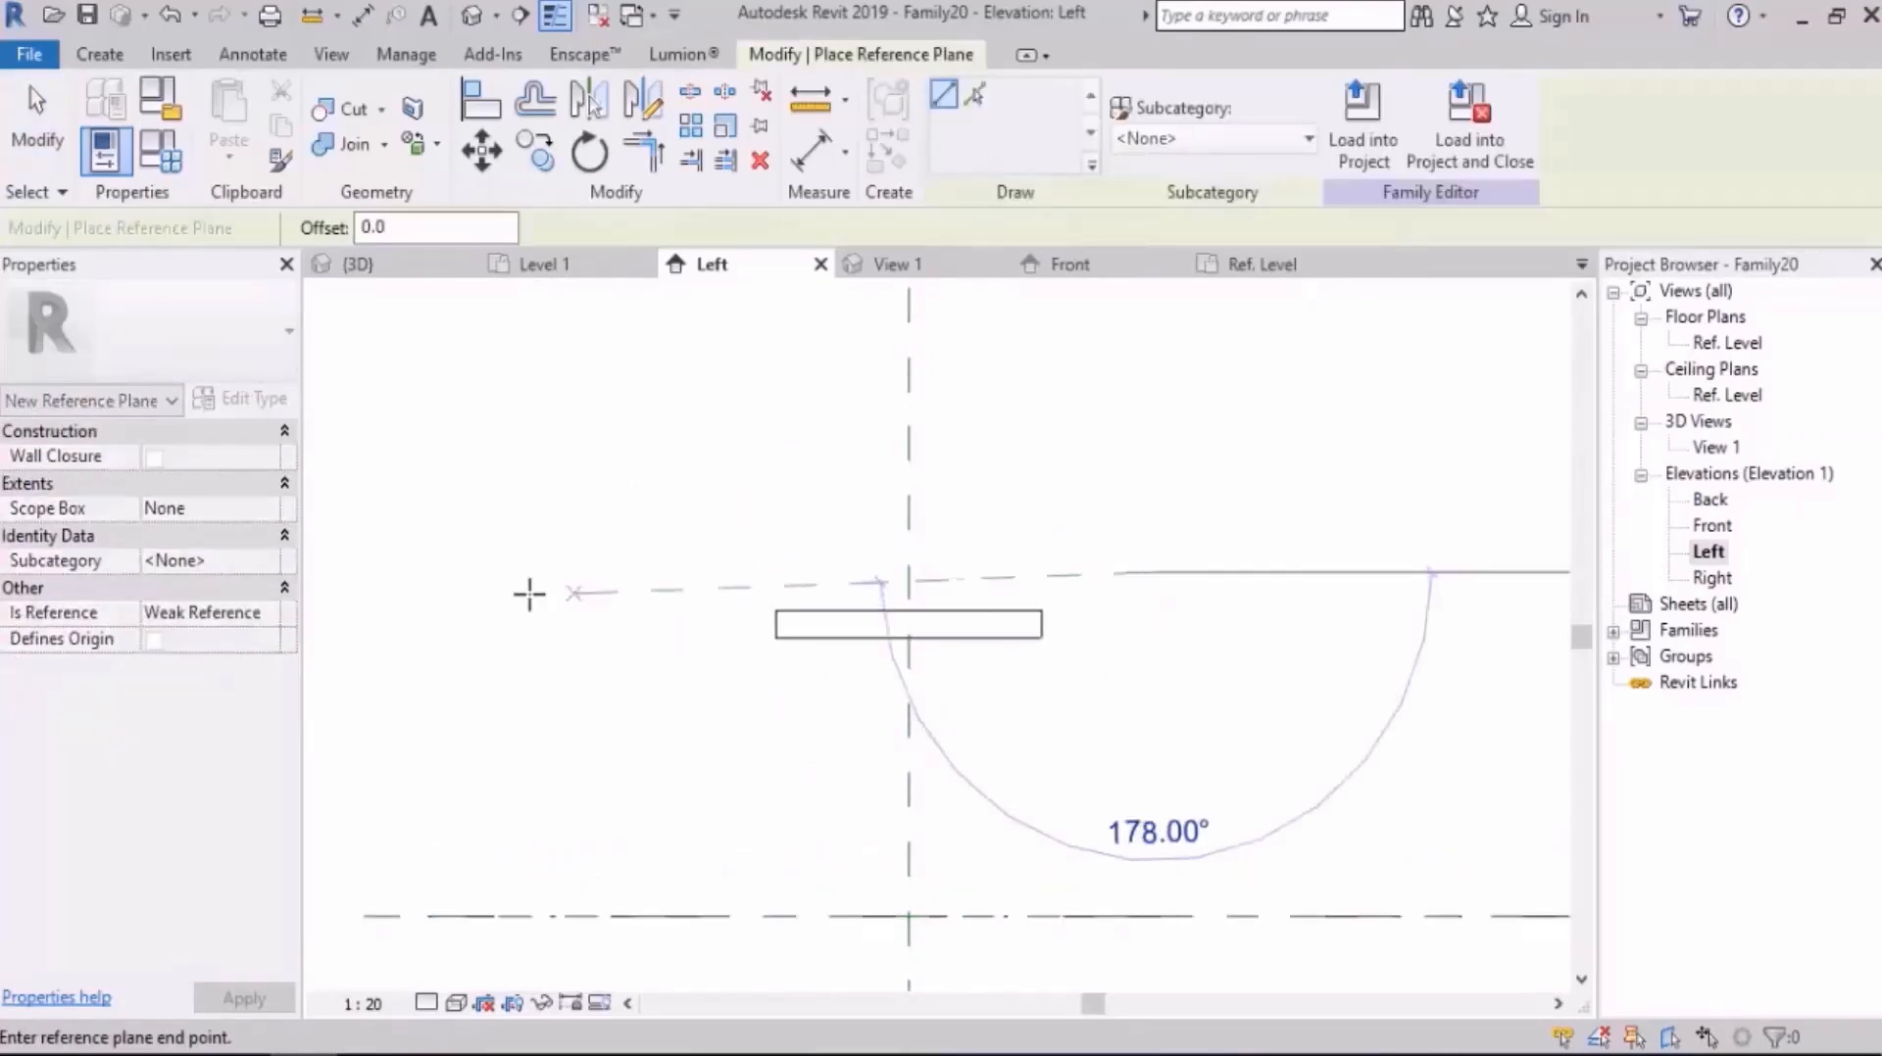
click(504, 571)
key(Escape)
key(Escape)
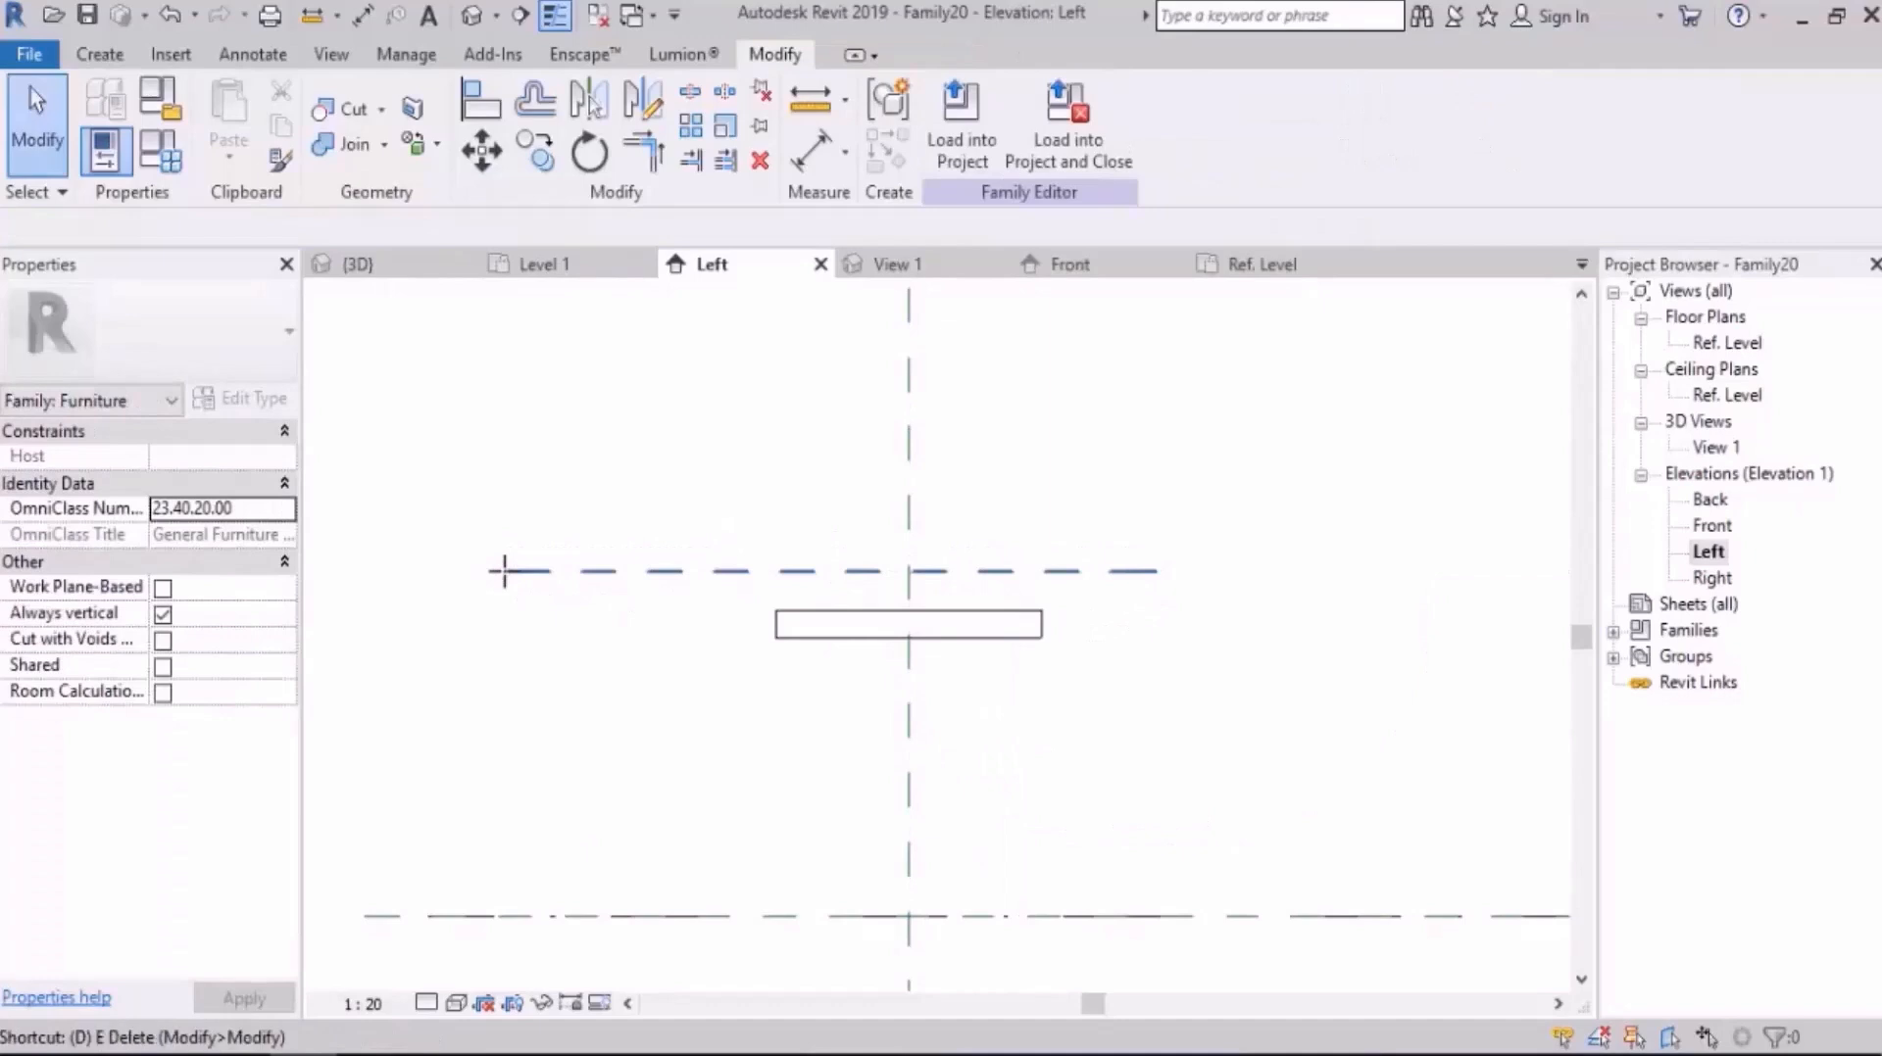
Step: Dimension the height from the Ref. Level to the new horizontal reference plane
key(d)
key(i)
click(578, 570)
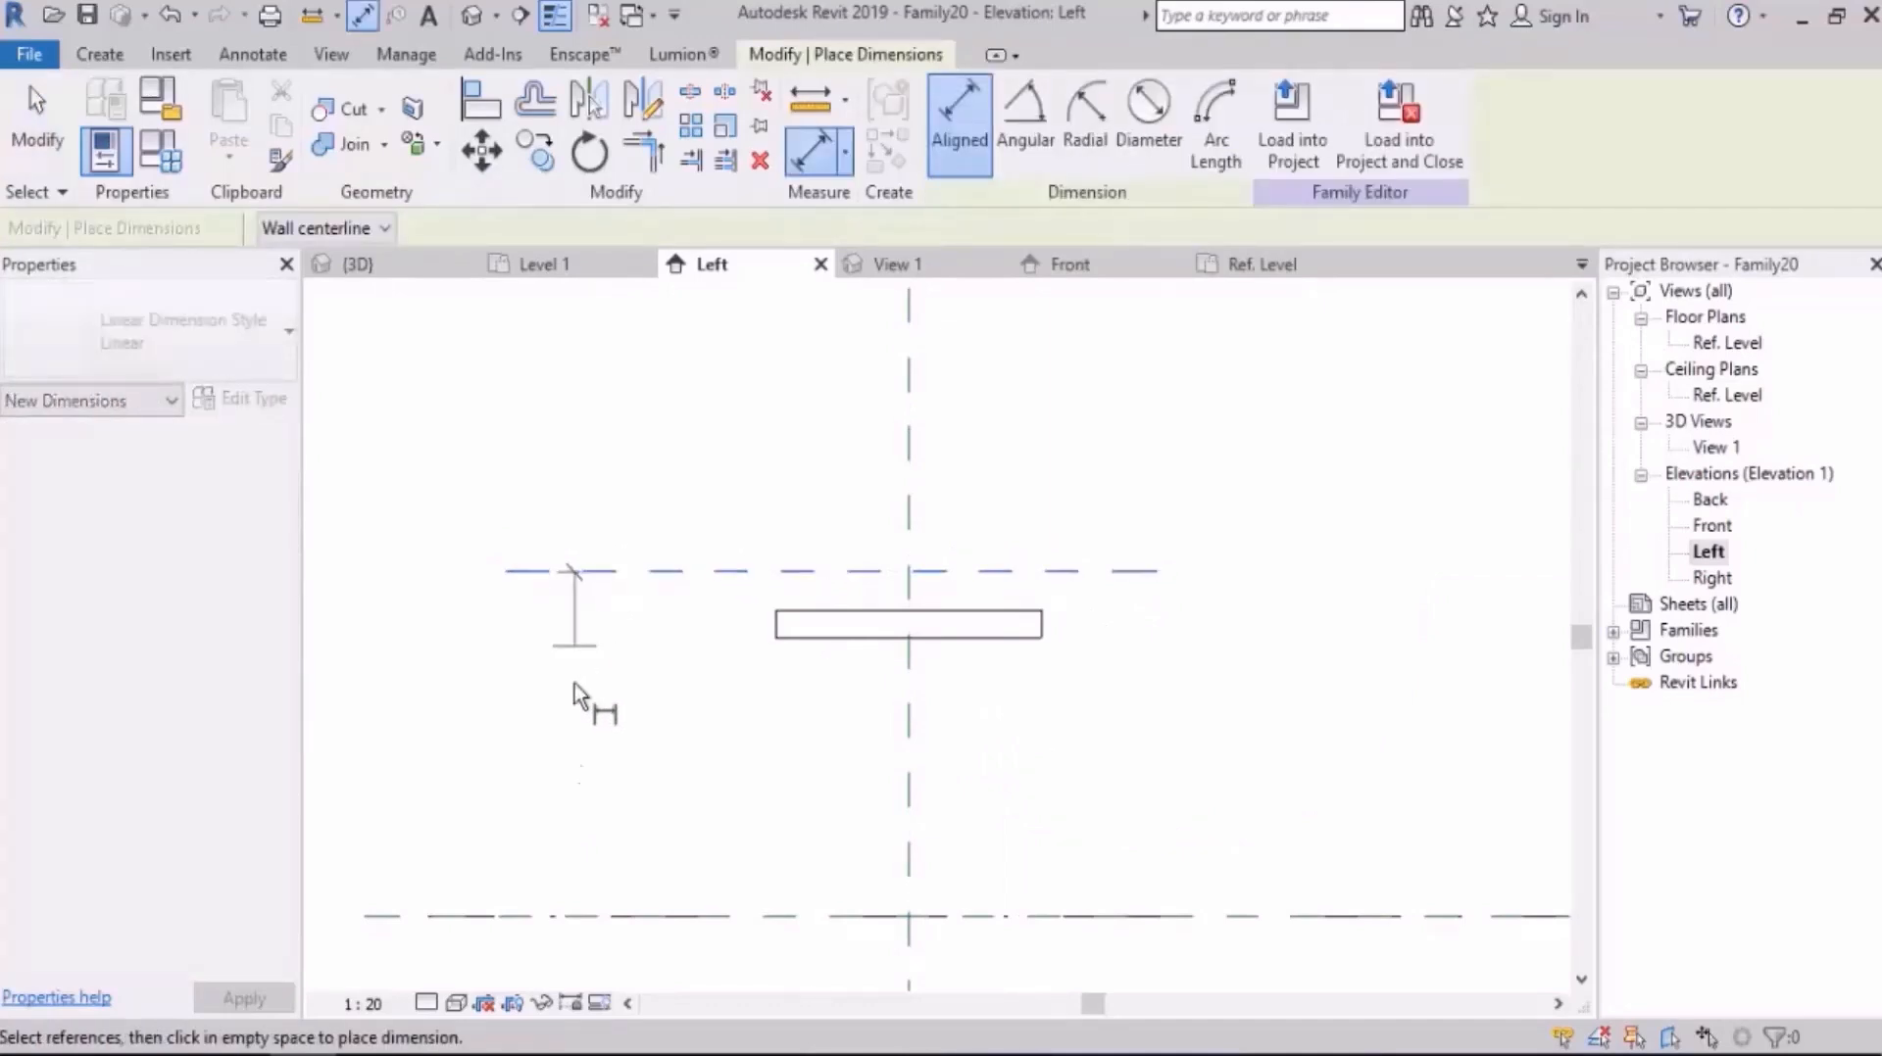
click(574, 915)
click(546, 802)
key(Escape)
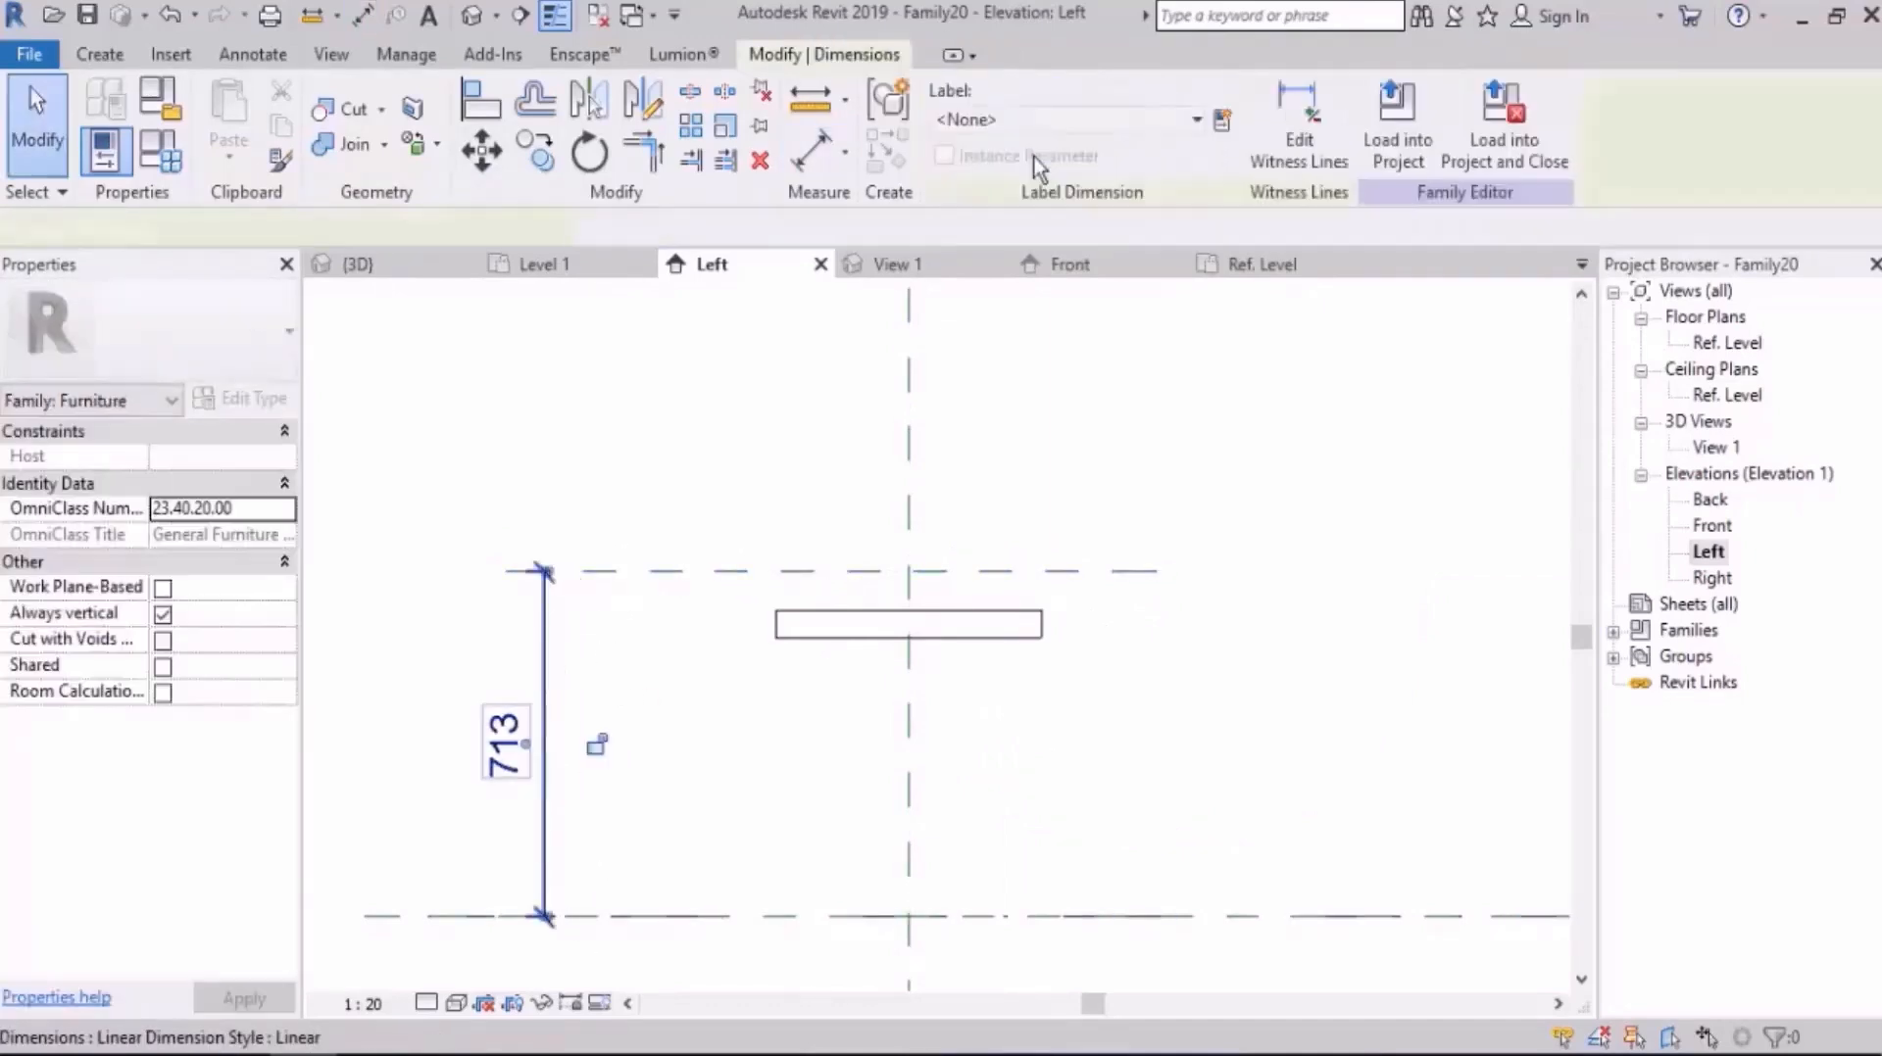
Step: Label the reference plane's height dimension with a new type parameter named H
click(1221, 120)
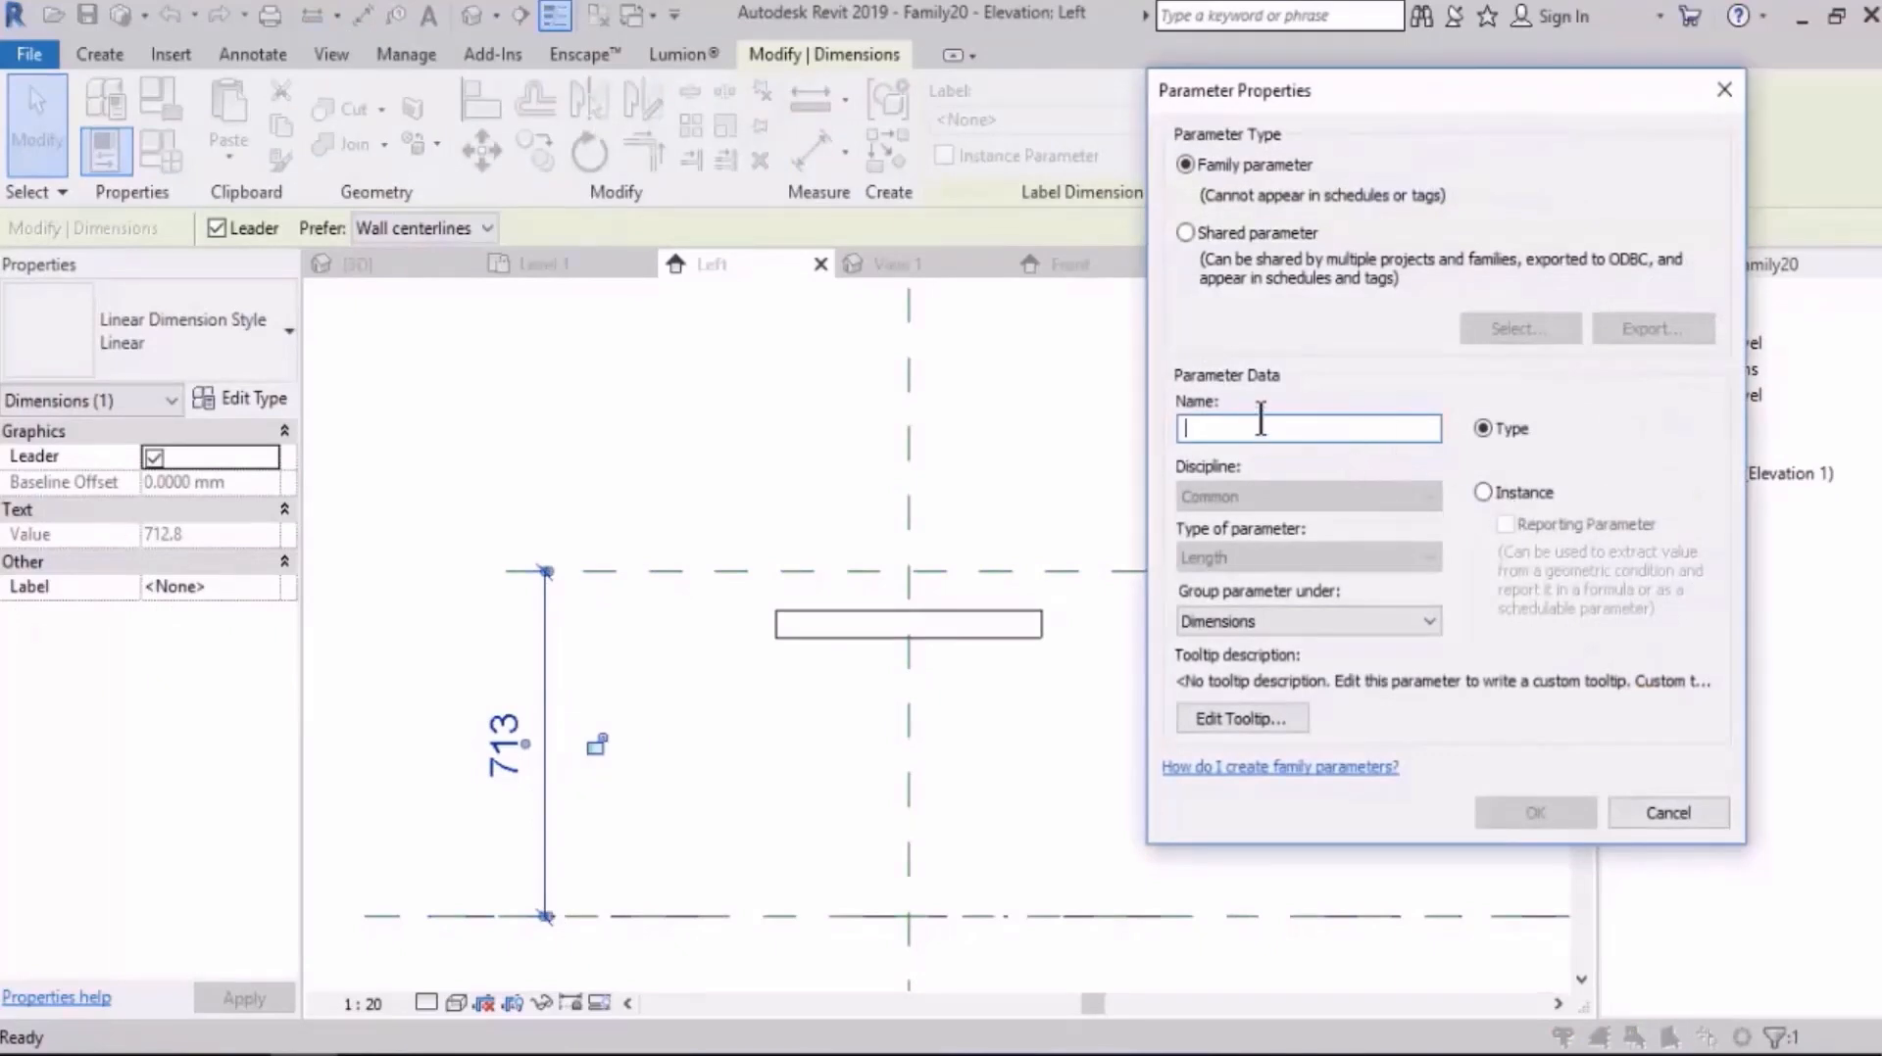
click(1535, 814)
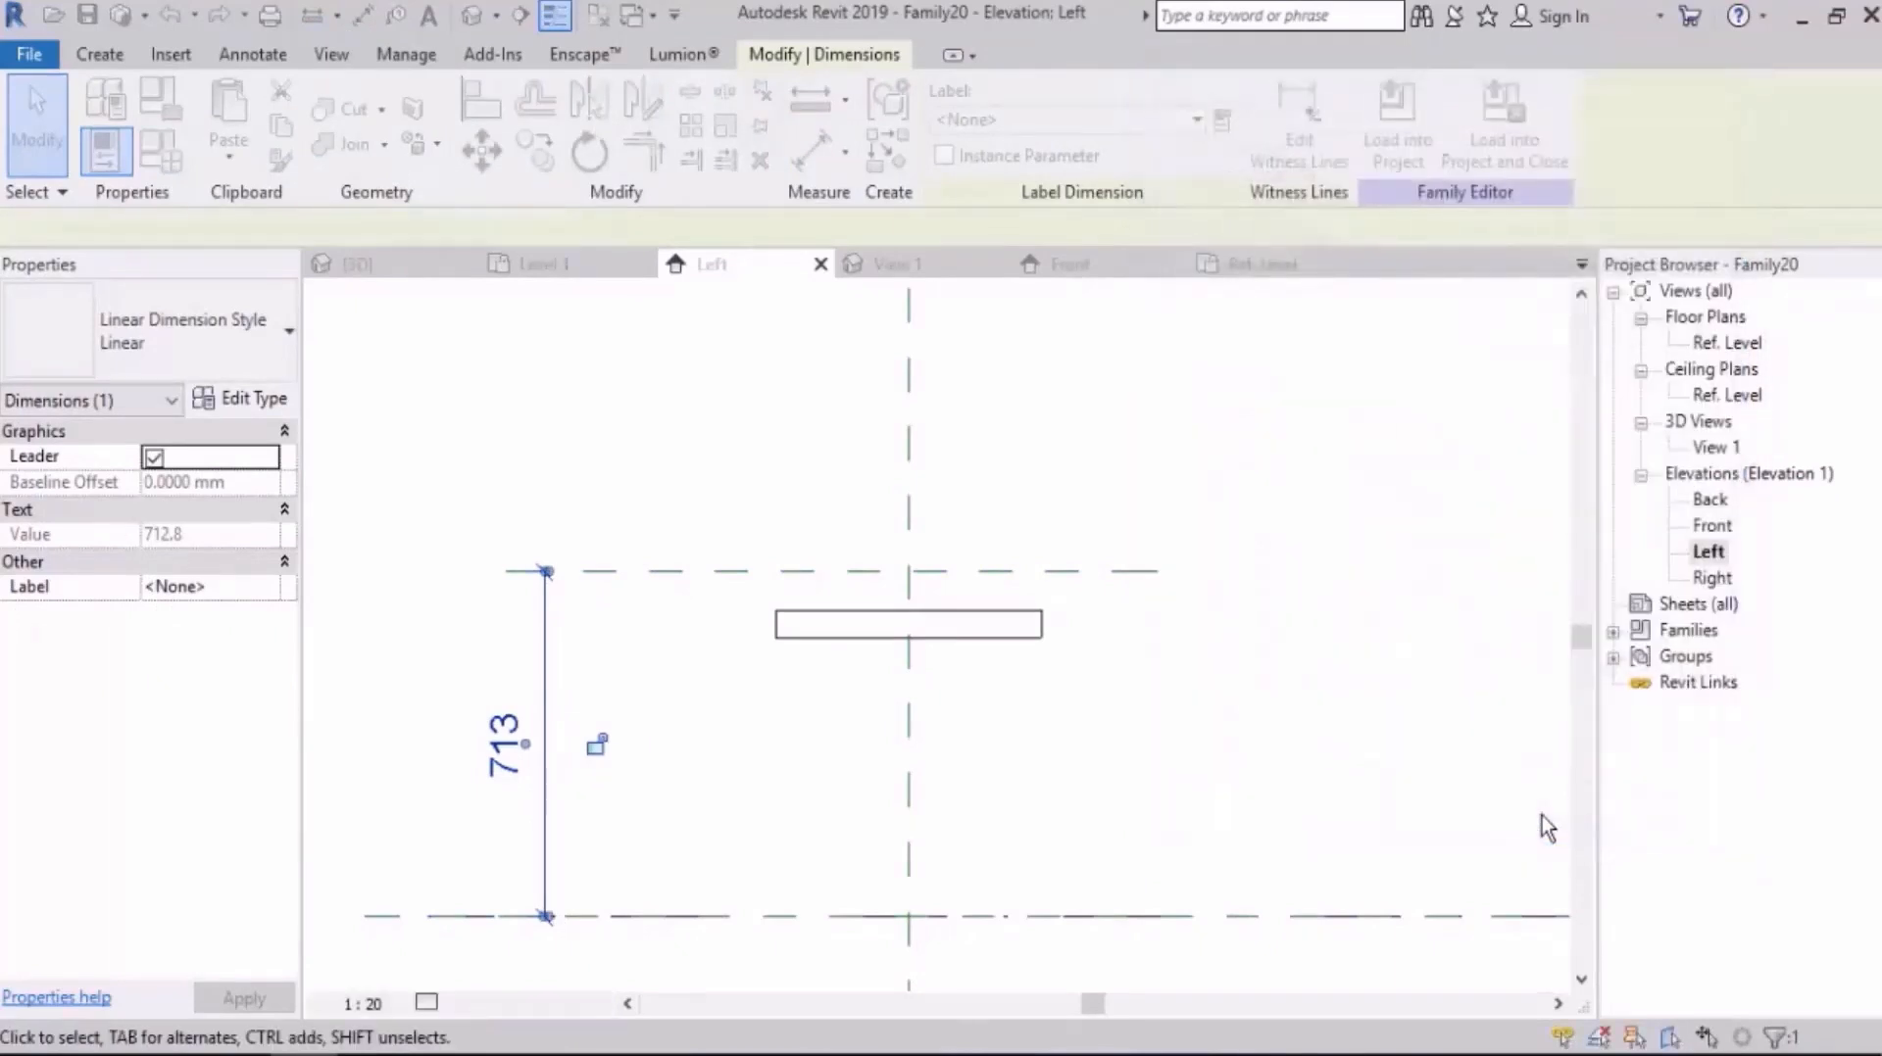
key(Escape)
Step: Stretch the slab's top face up to the horizontal reference plane and lock the alignment
click(933, 609)
middle_drag(933, 608, 937, 560)
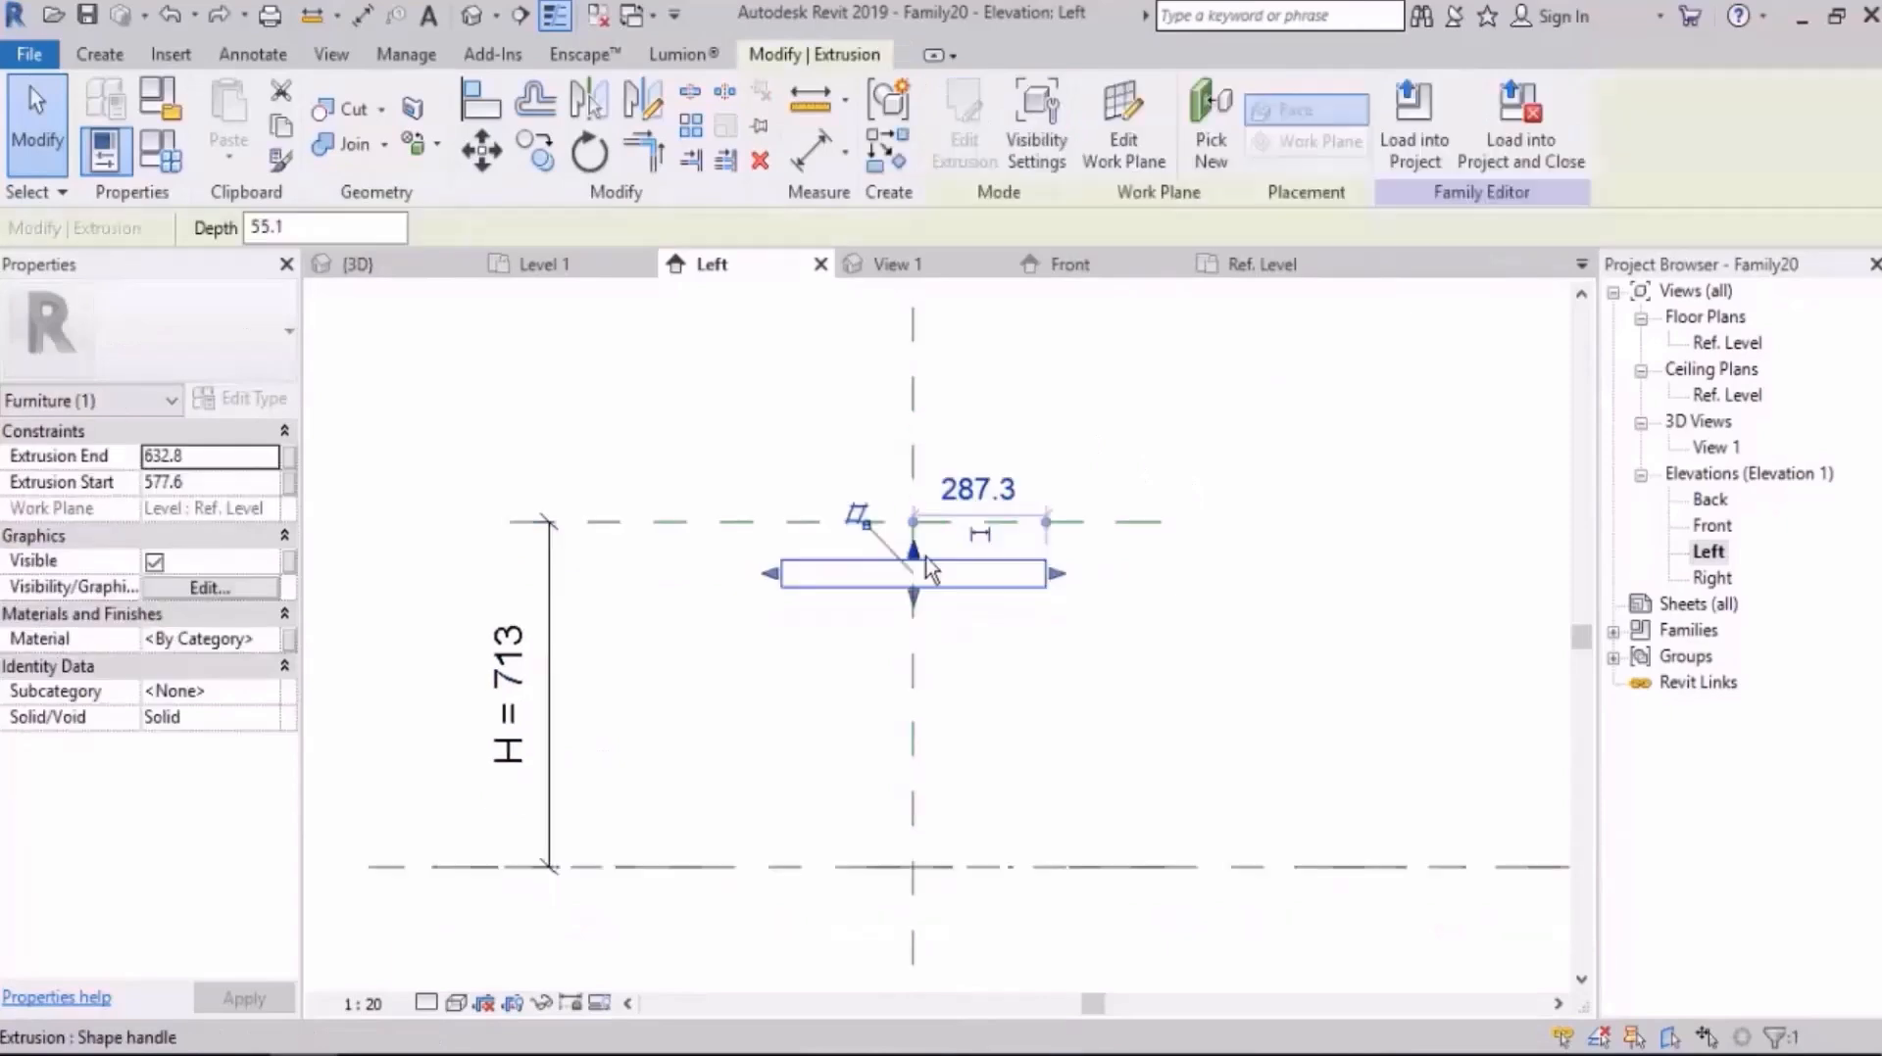
drag(915, 551, 914, 521)
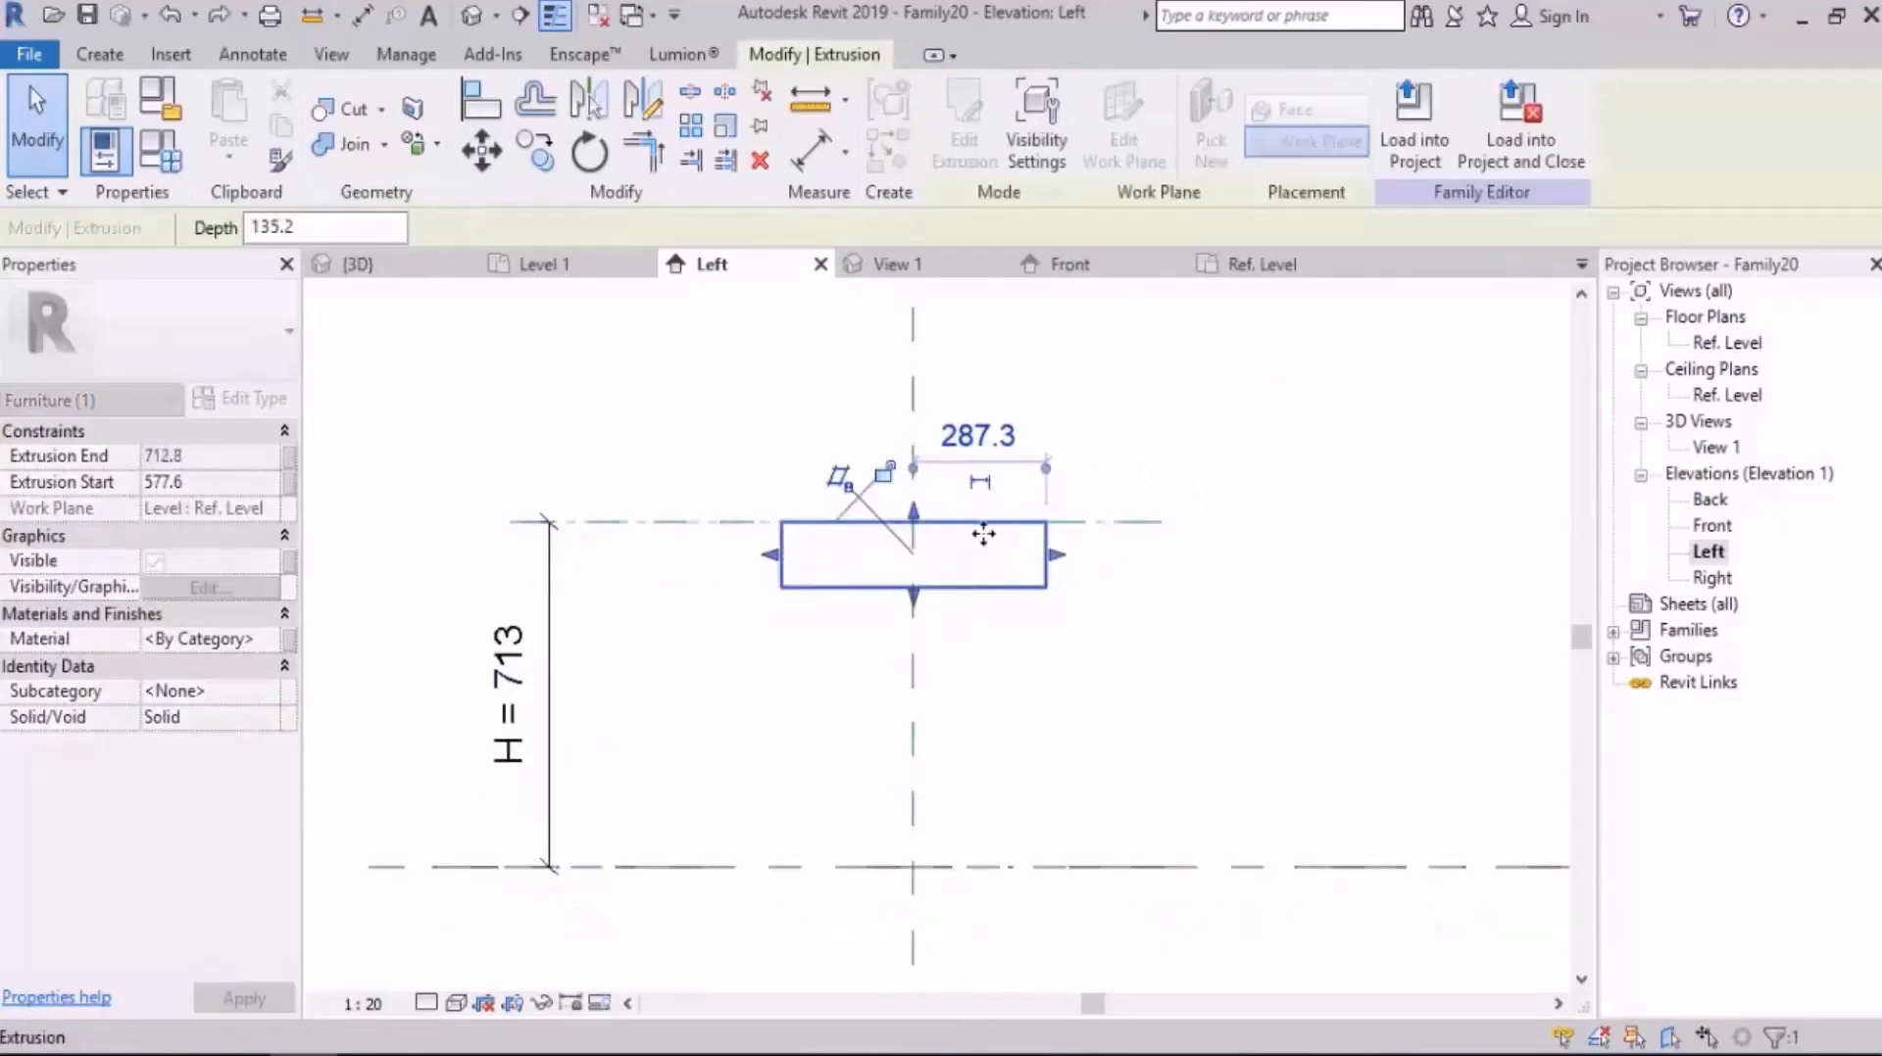
click(888, 471)
click(1190, 479)
Step: Set the family's H parameter to 1200 mm to test how the slab follows the height
scroll(804, 534, down, 1)
middle_drag(960, 586, 852, 584)
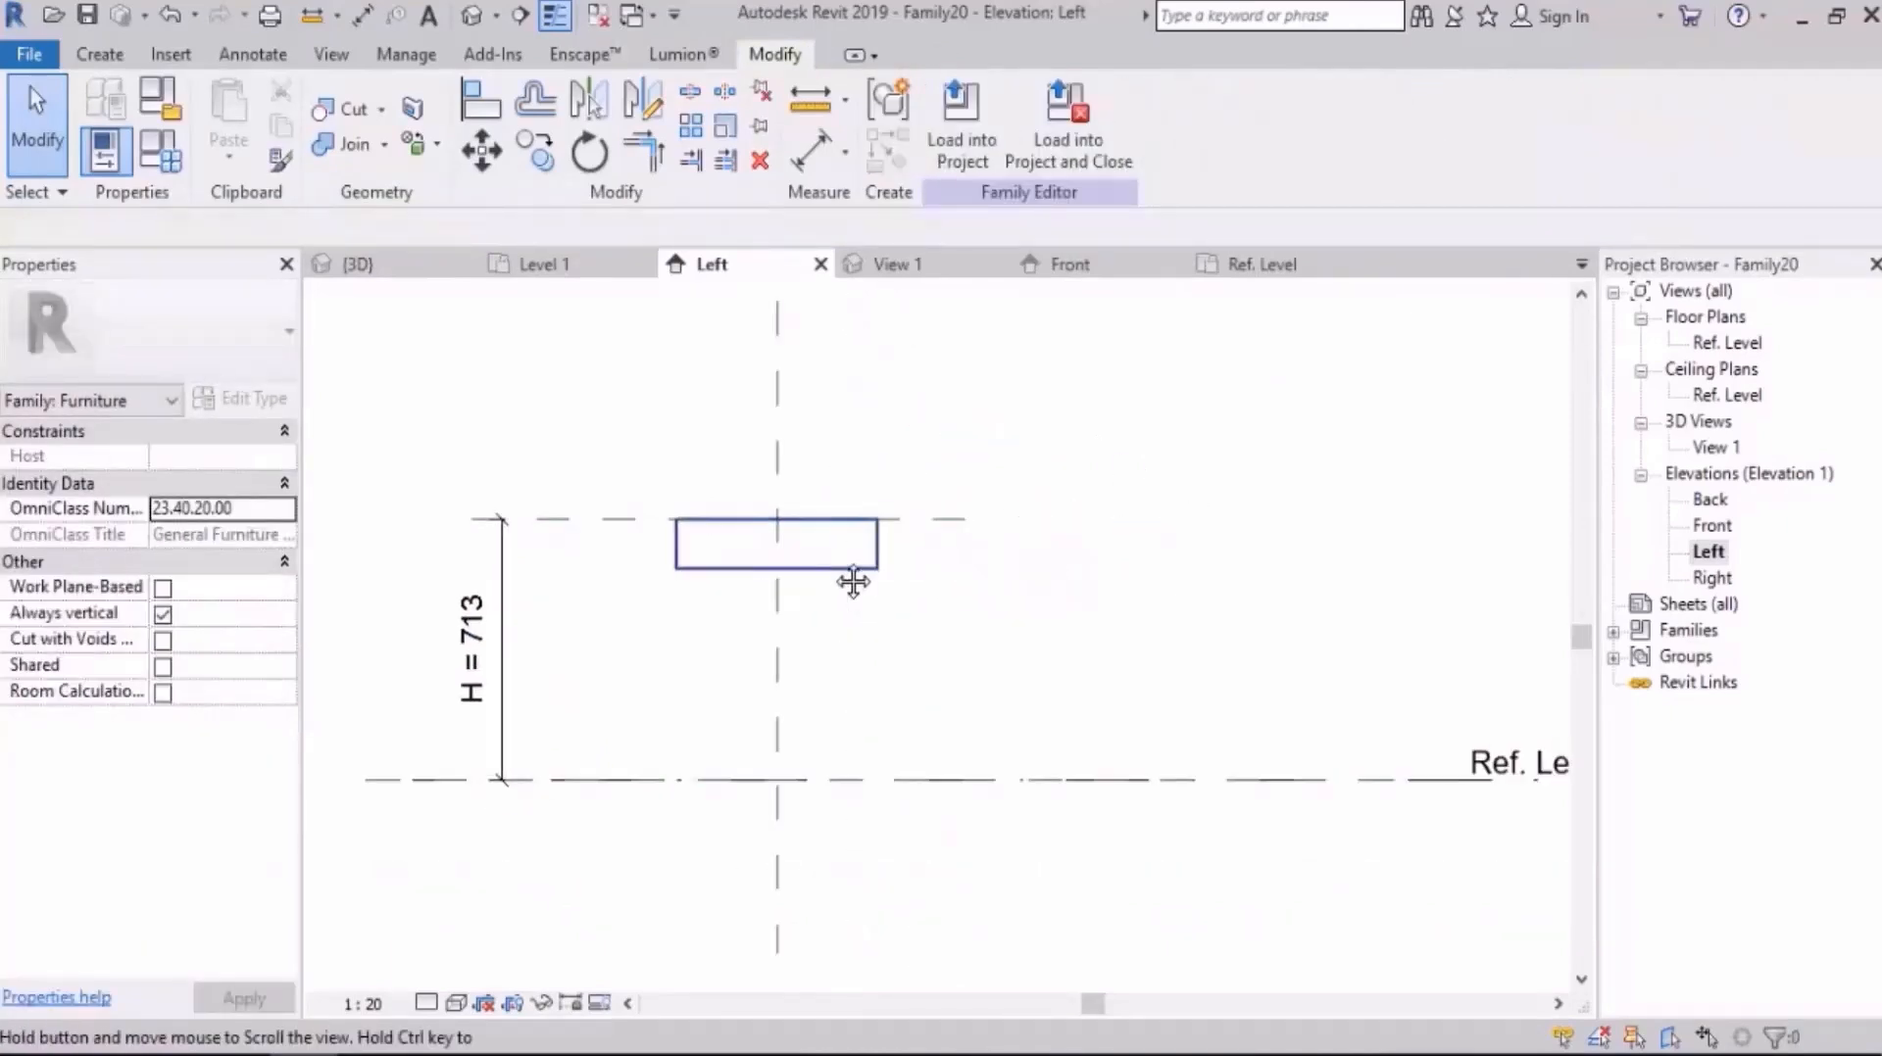
scroll(756, 538, up, 1)
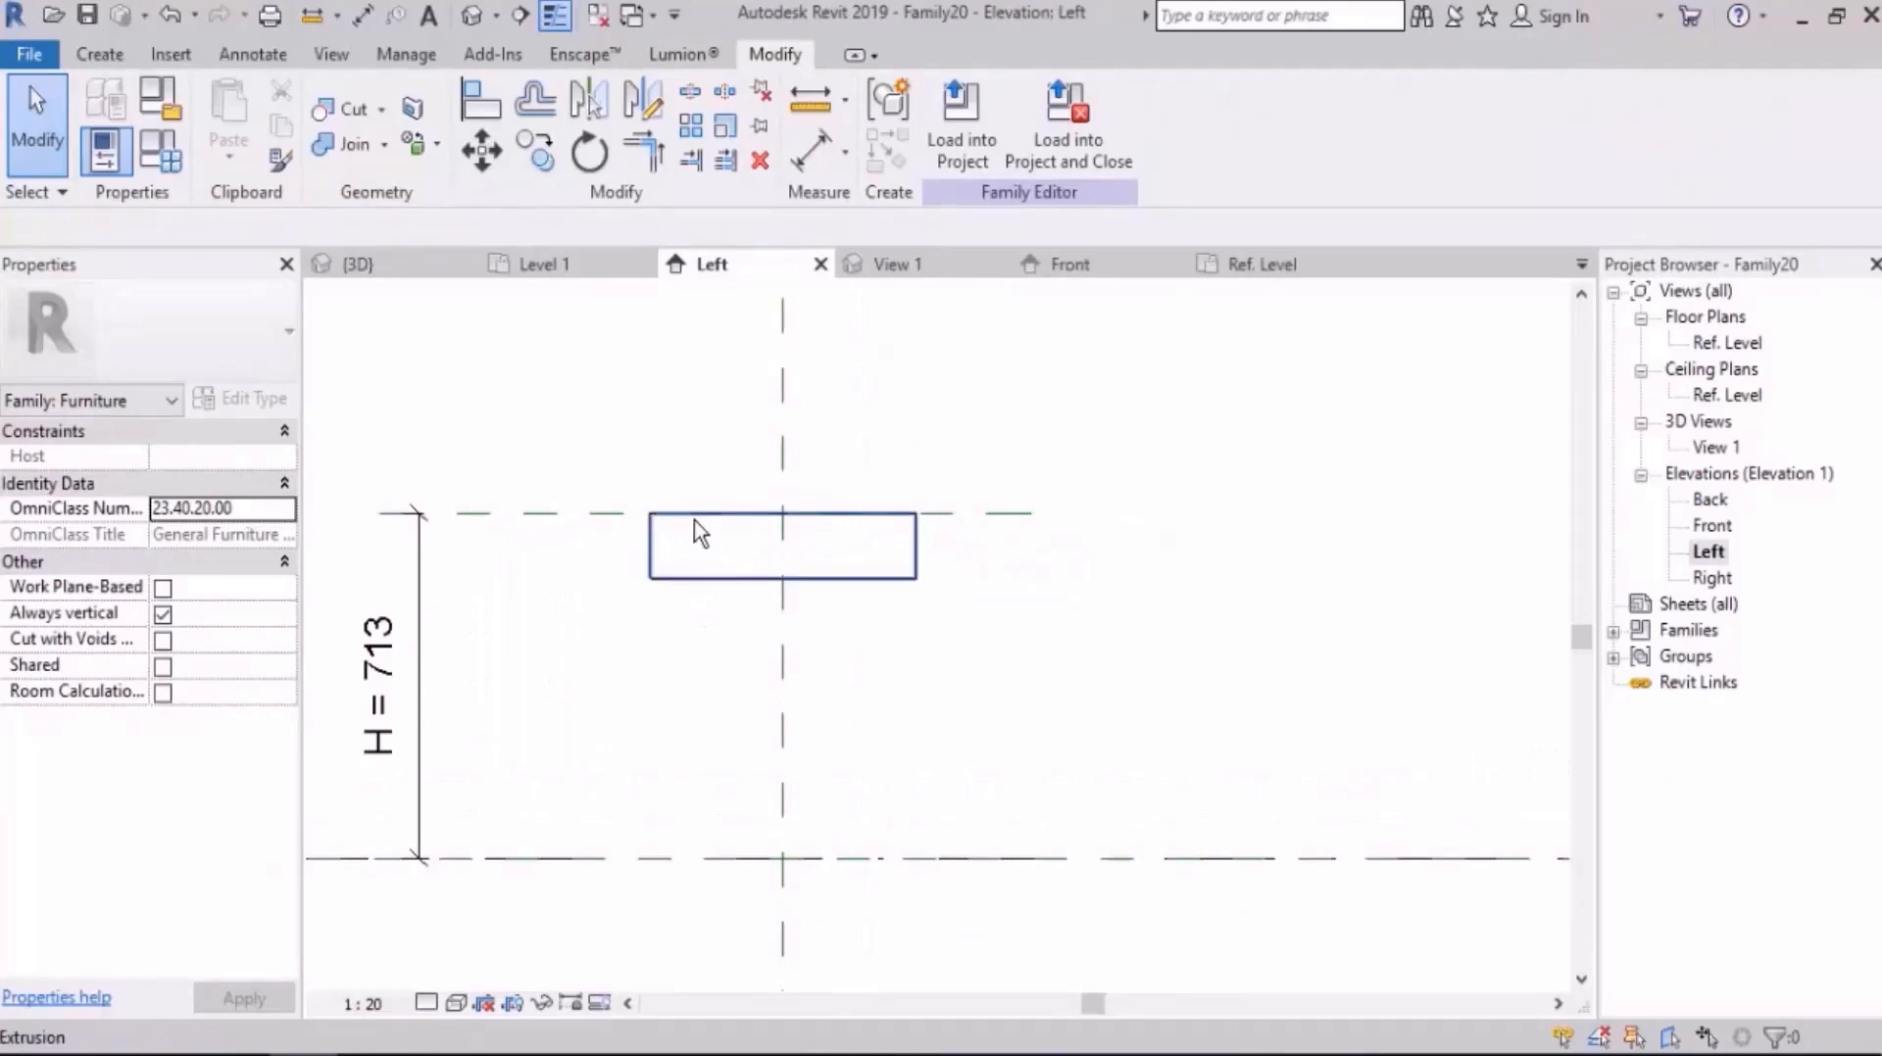
scroll(751, 472, down, 1)
middle_drag(827, 508, 801, 491)
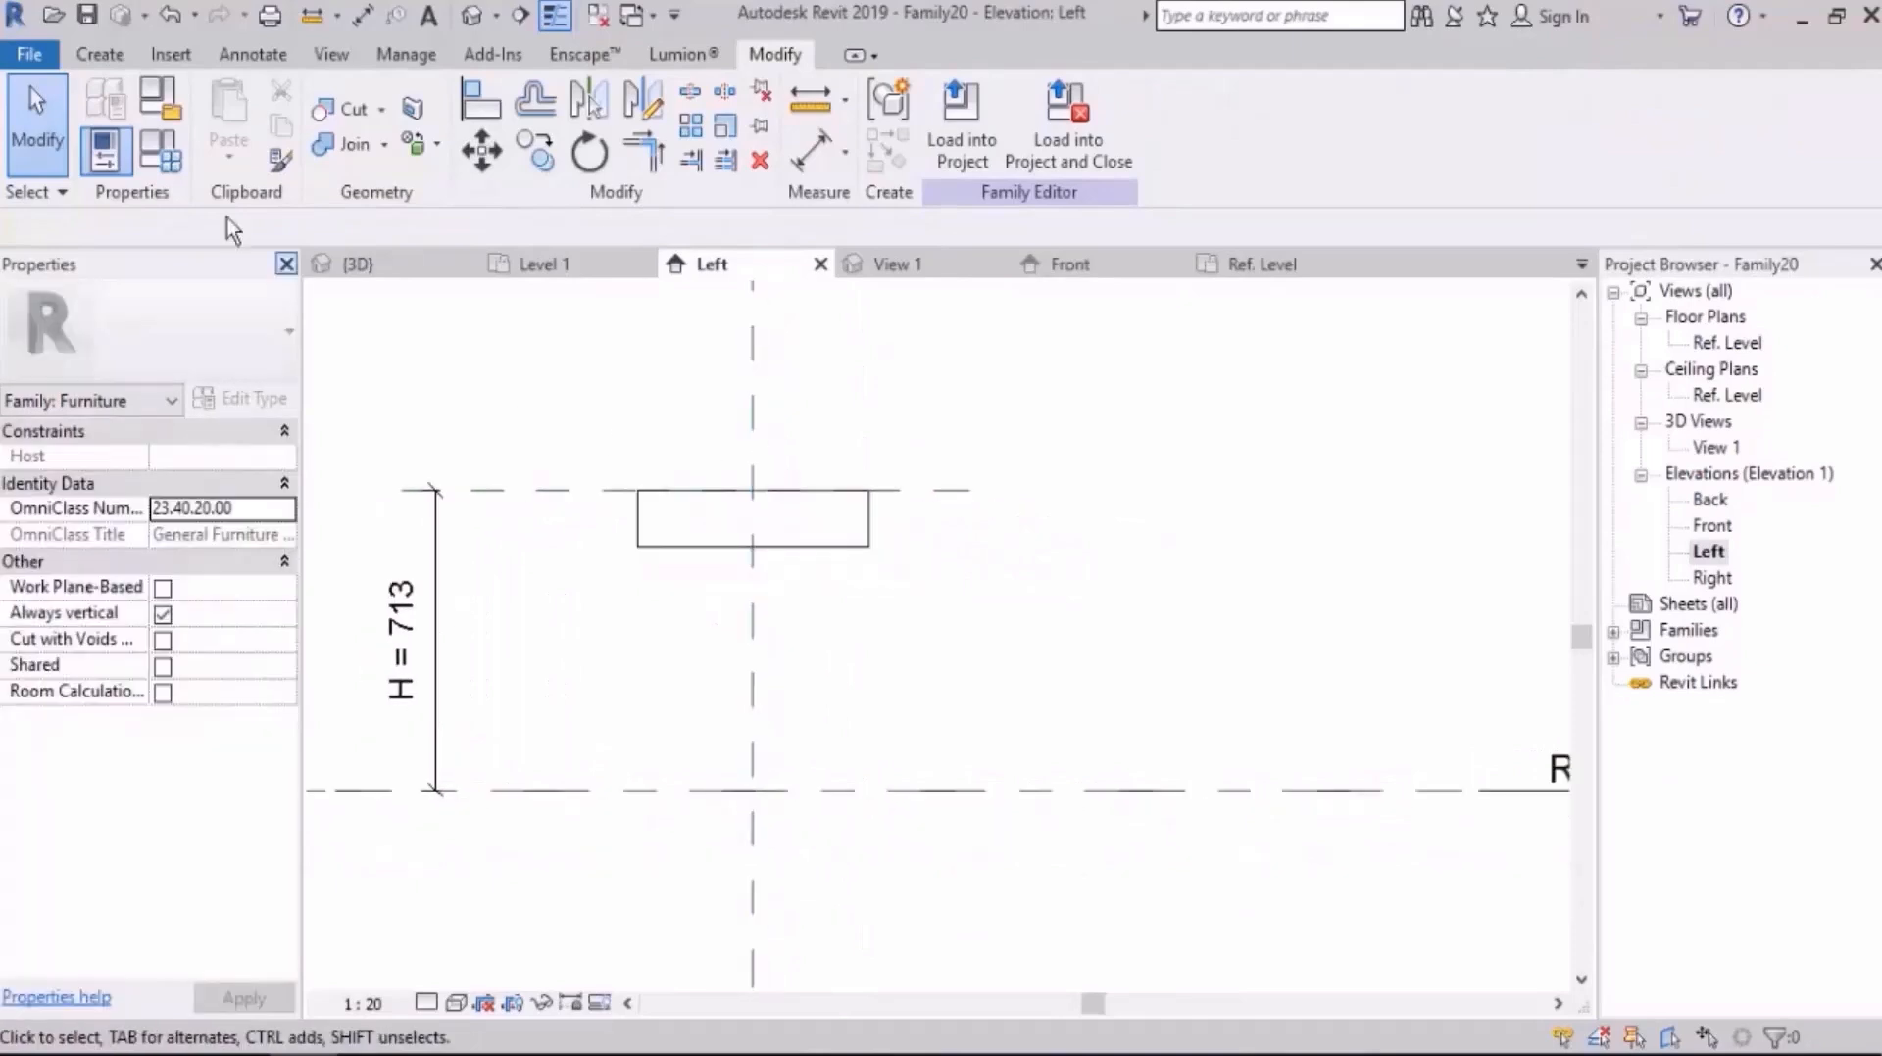
click(168, 154)
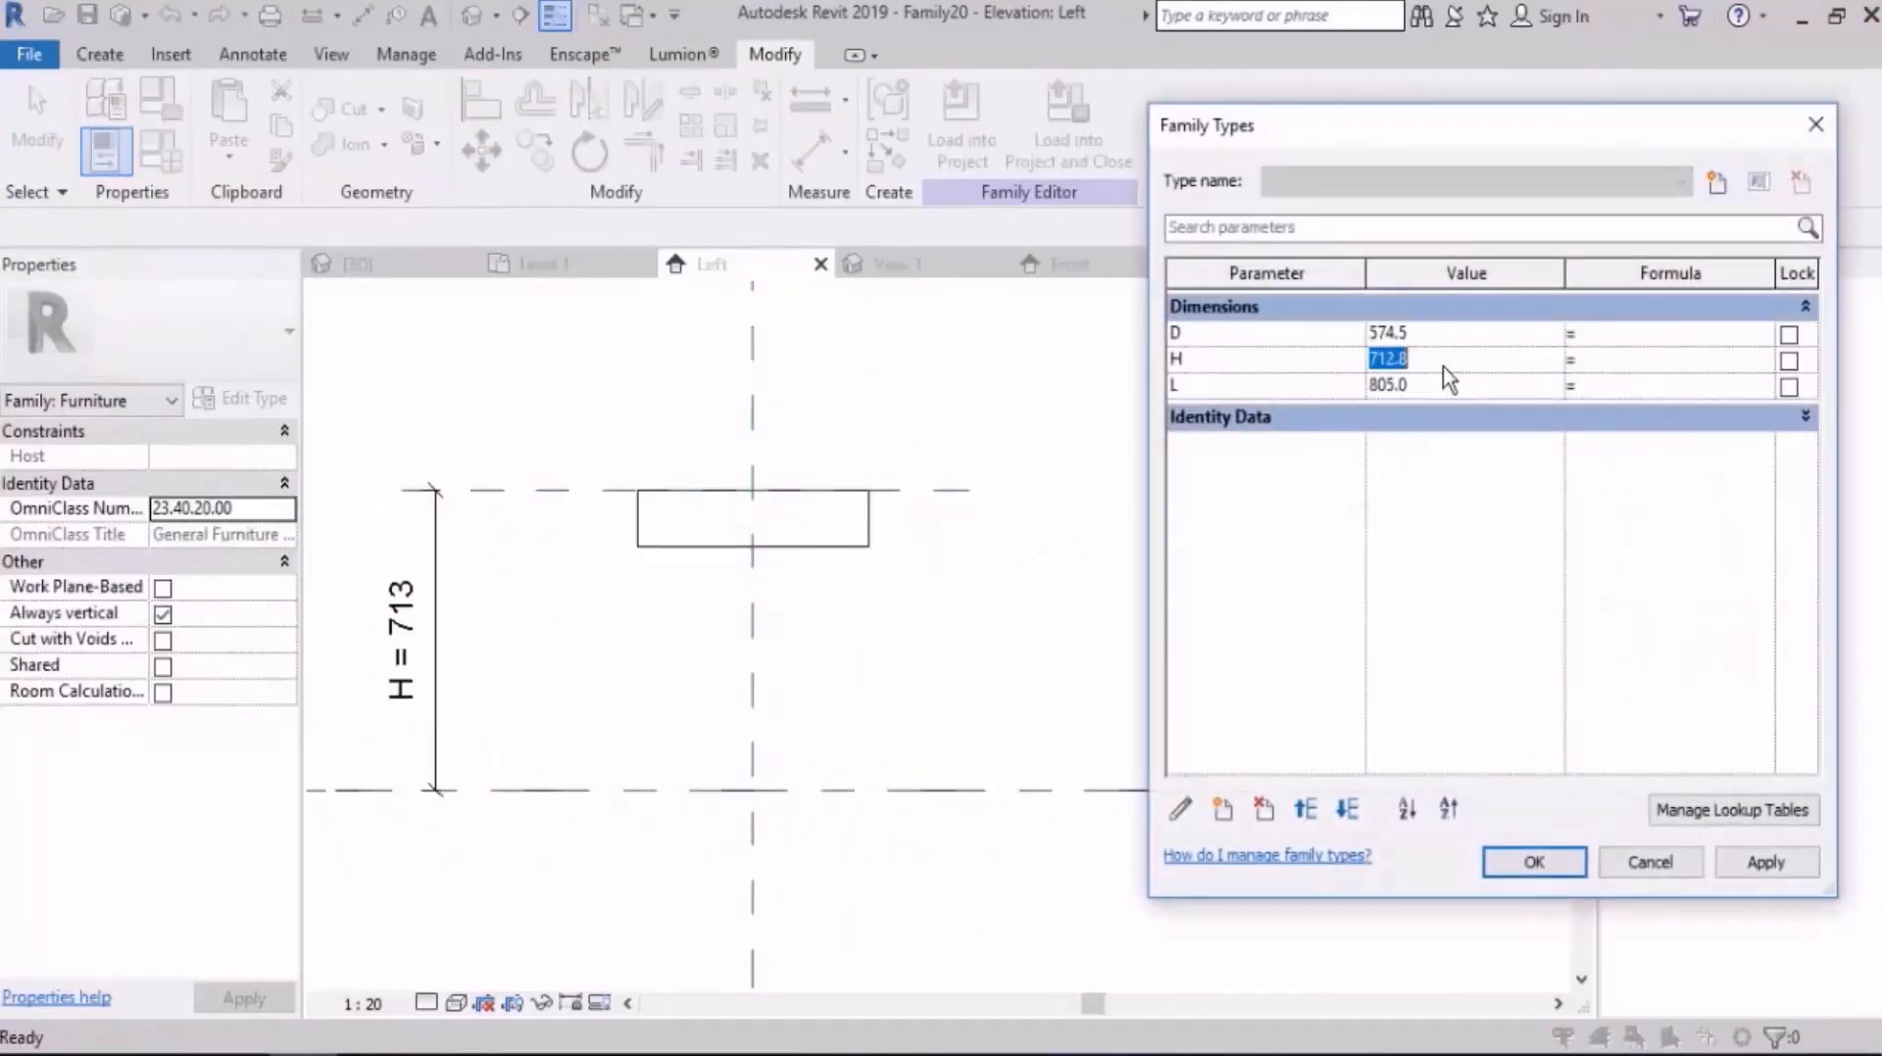
click(1761, 867)
click(1536, 864)
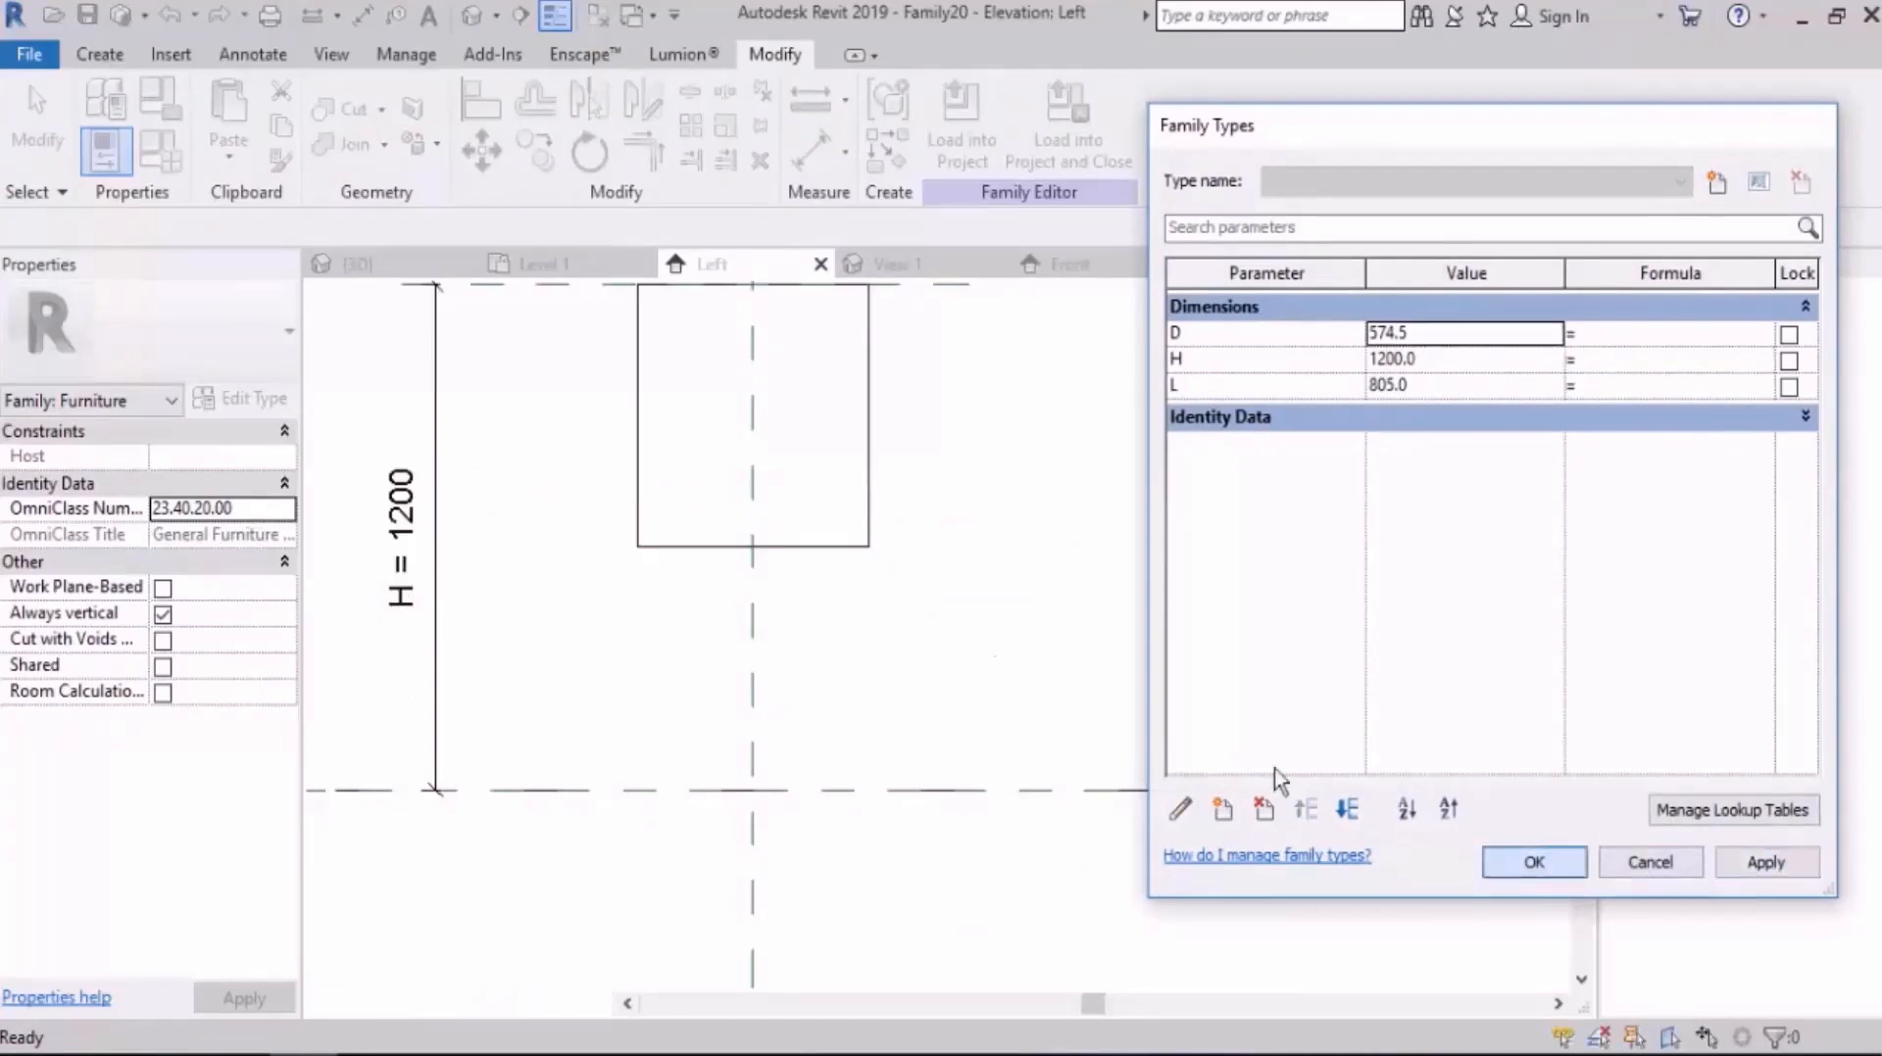
scroll(812, 546, down, 2)
middle_drag(870, 407, 798, 544)
scroll(797, 544, up, 1)
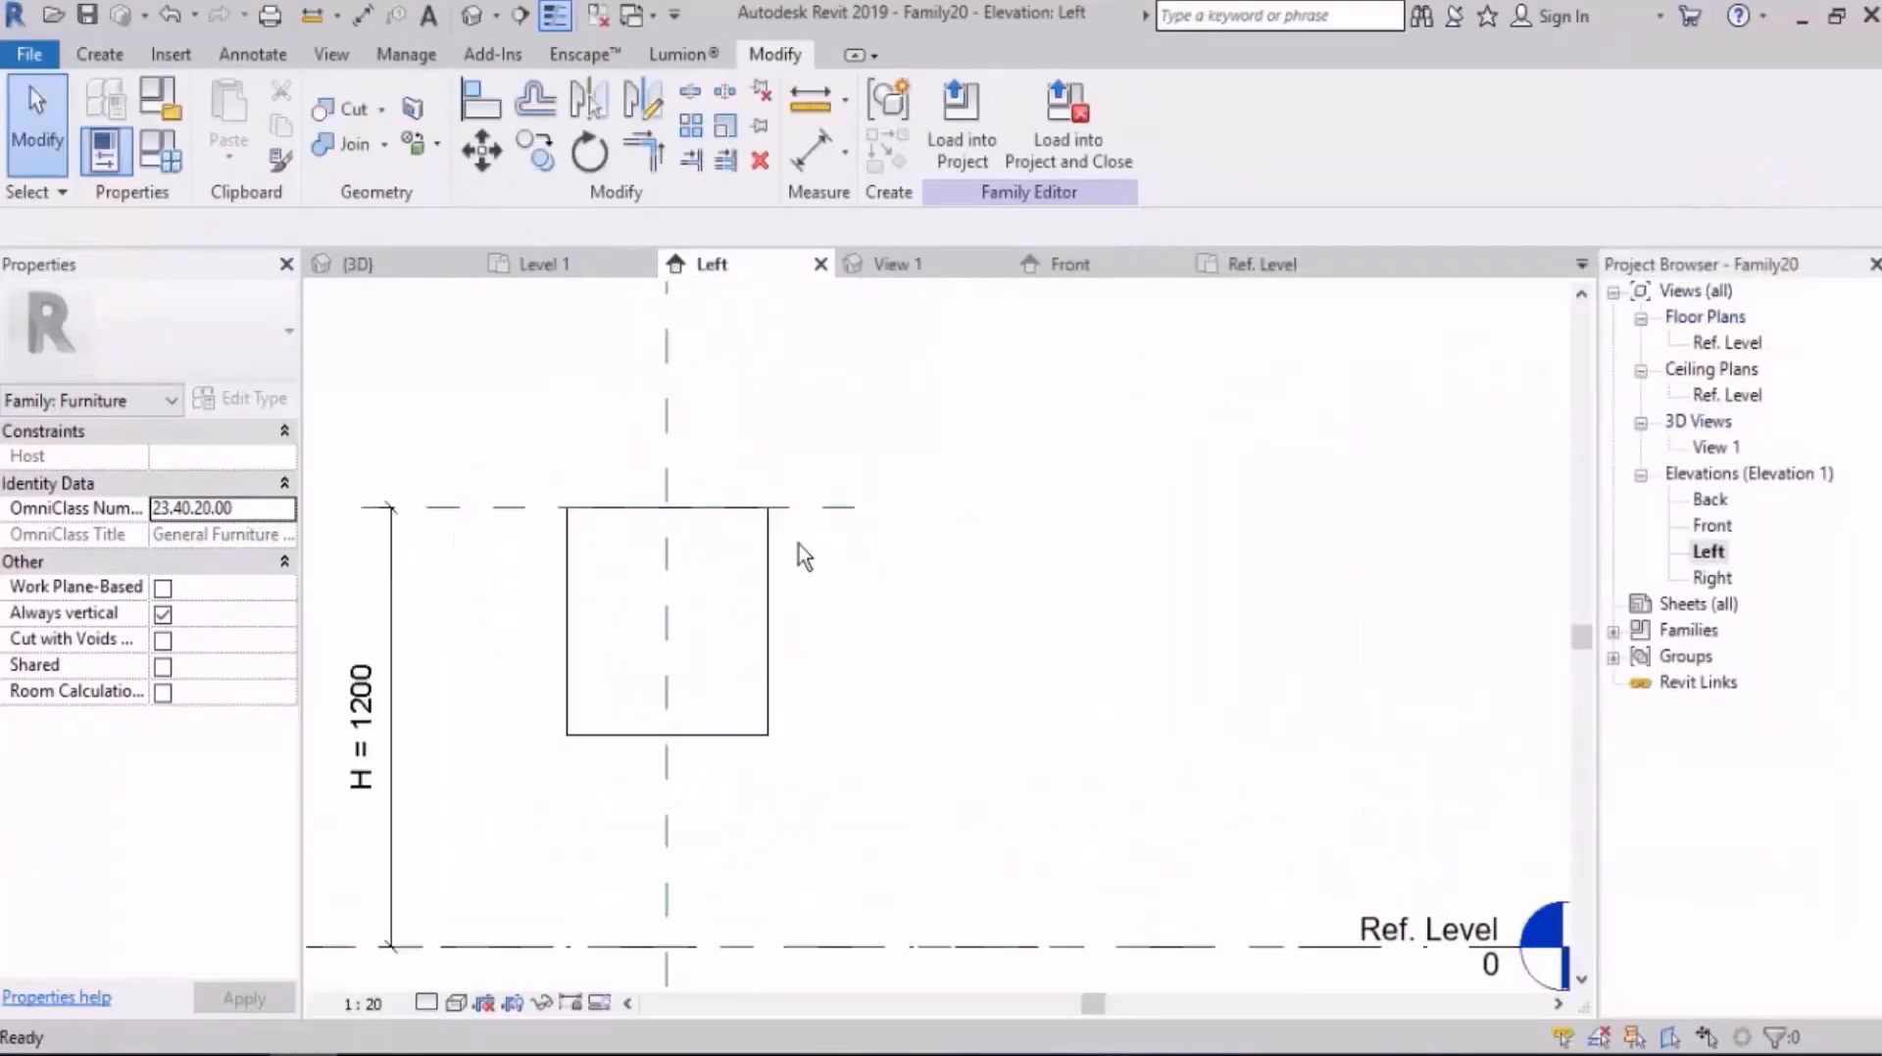
Step: Draw a second horizontal reference plane across the slab, a short distance below the plane at its top face
key(r)
key(p)
click(502, 566)
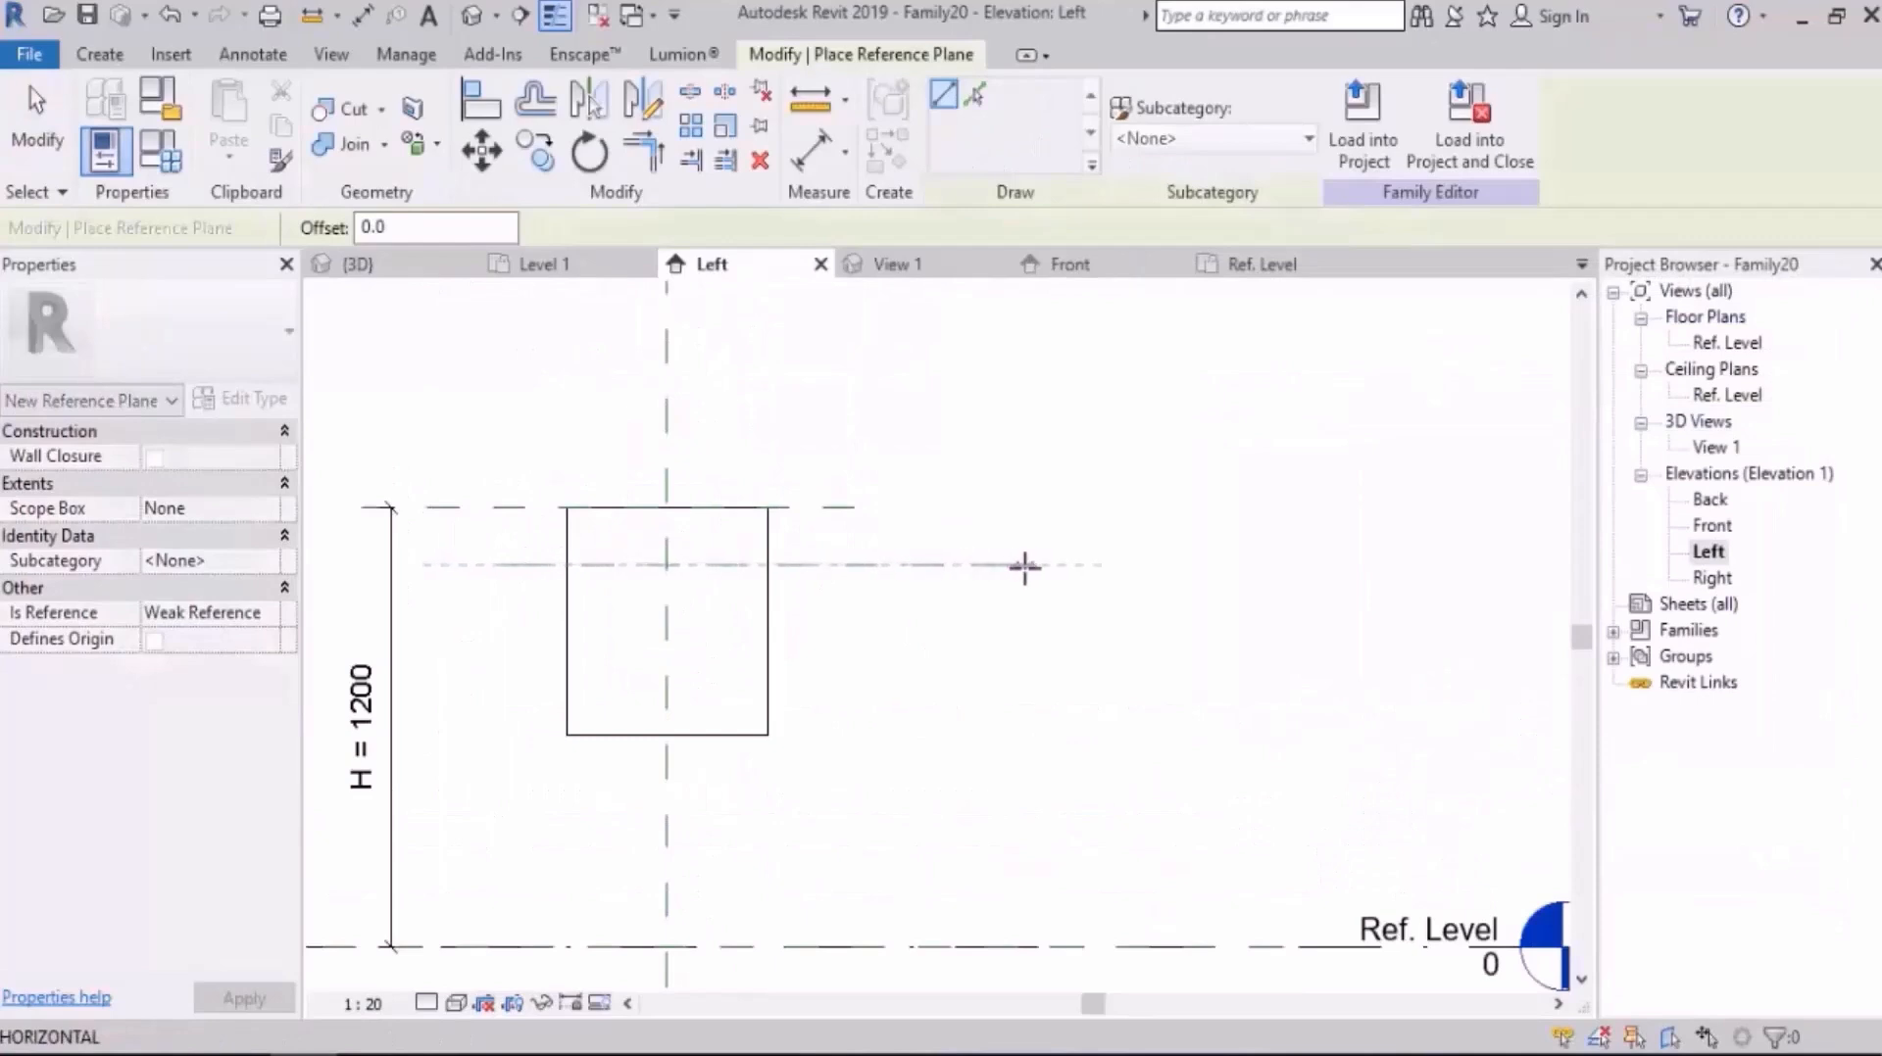
click(1024, 566)
key(Escape)
key(Escape)
Step: Stretch the slab's bottom face up to the second horizontal reference plane and lock the alignment
click(768, 672)
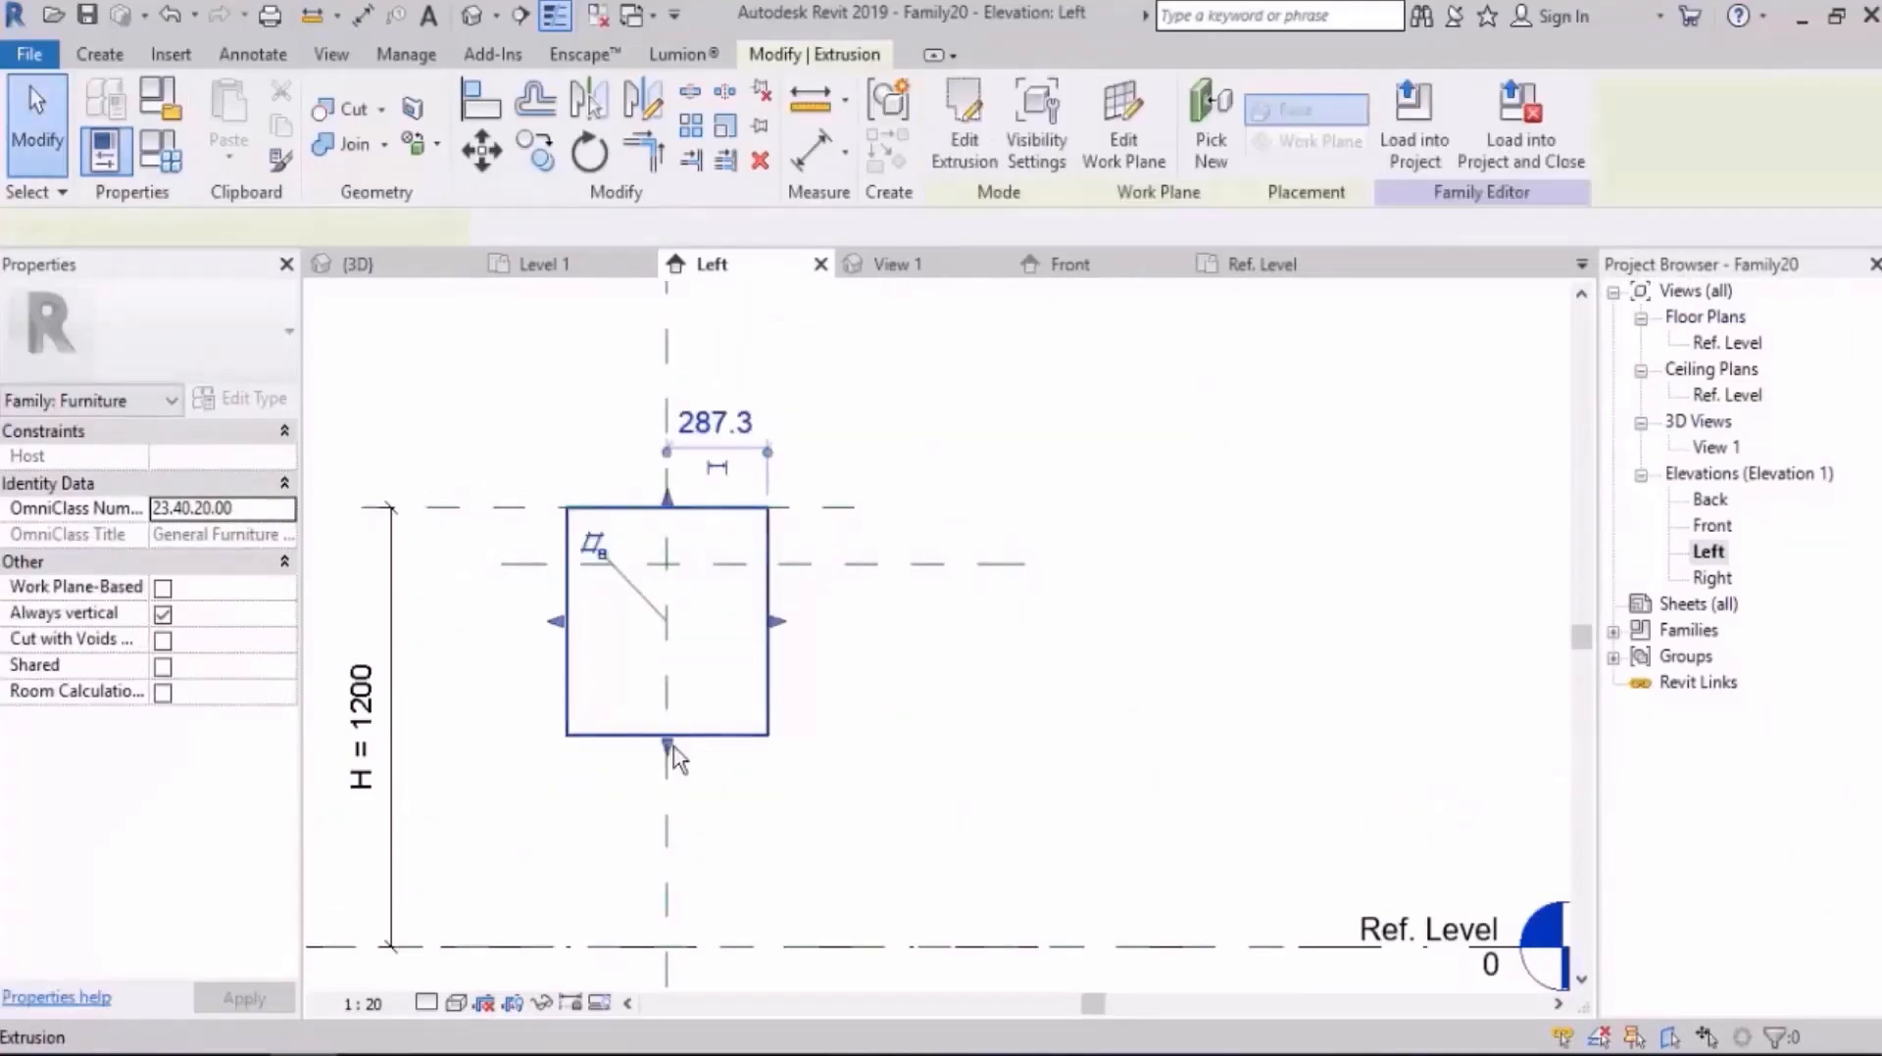
drag(674, 760, 696, 566)
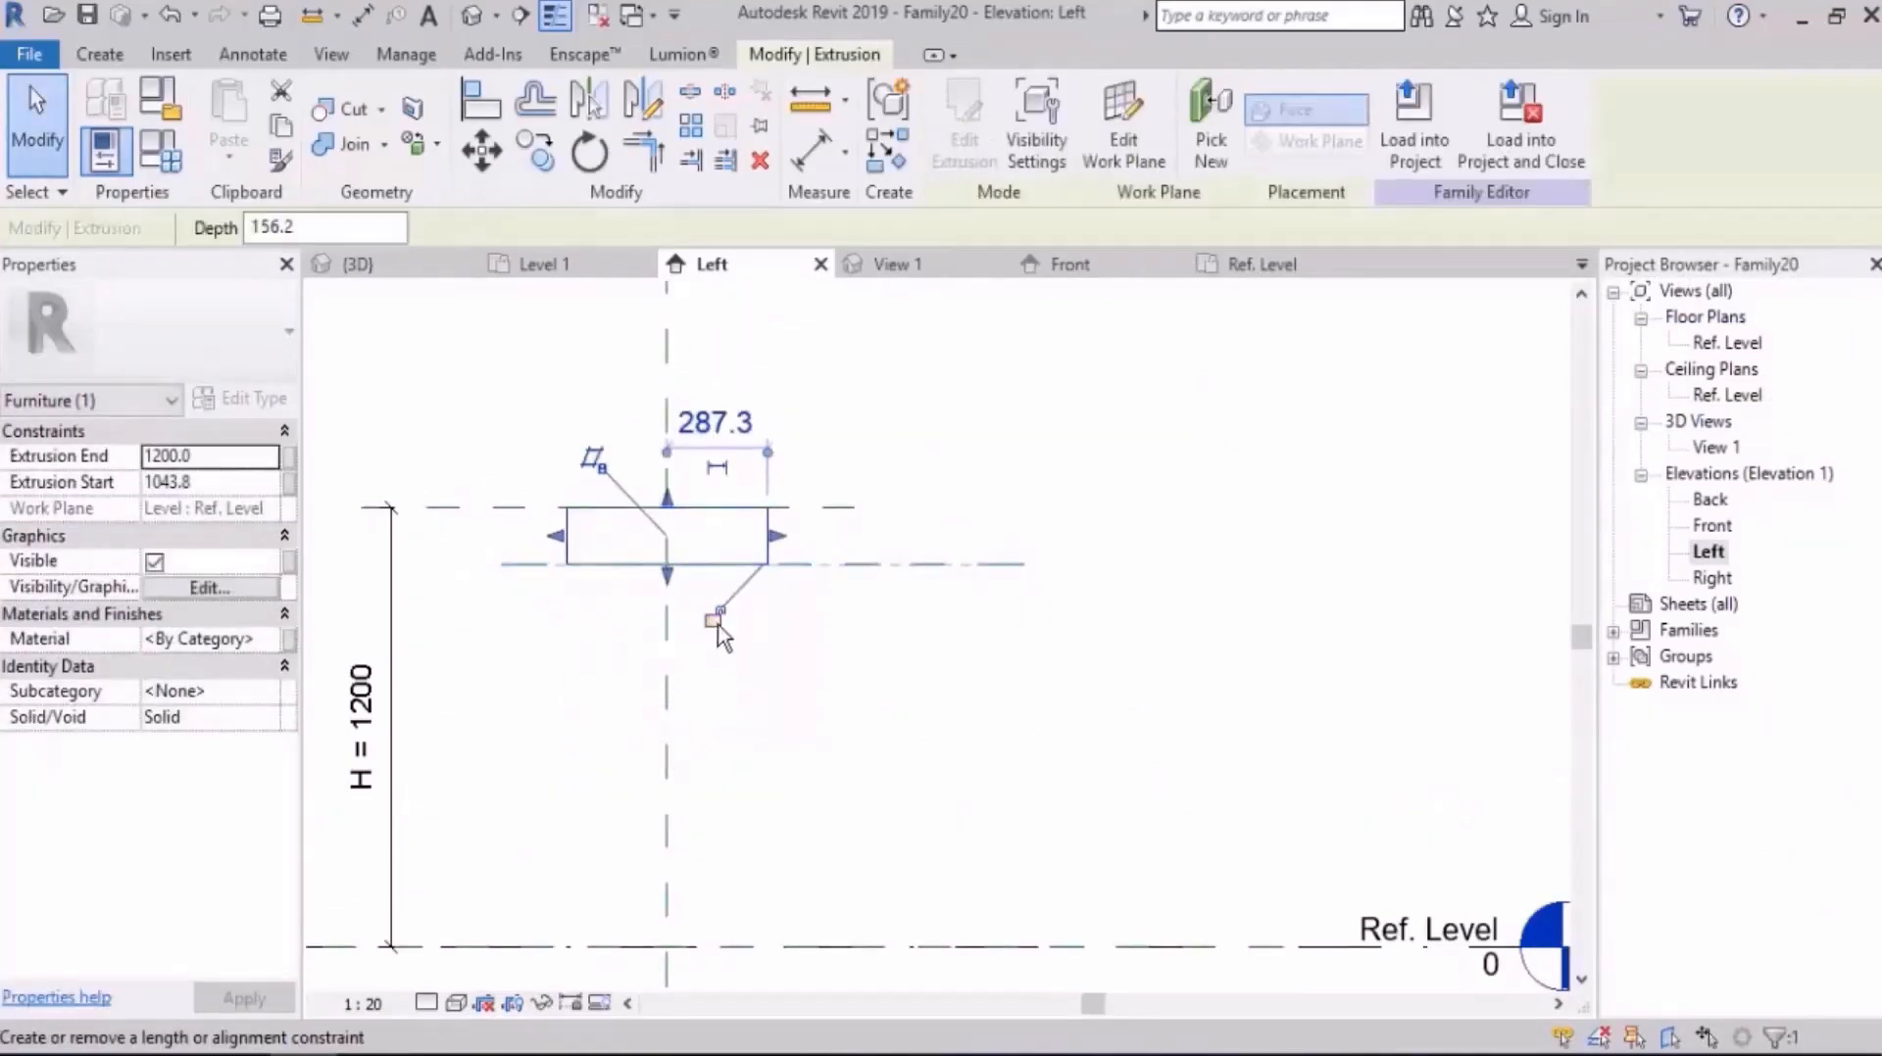
click(718, 626)
click(862, 690)
scroll(860, 480, up, 4)
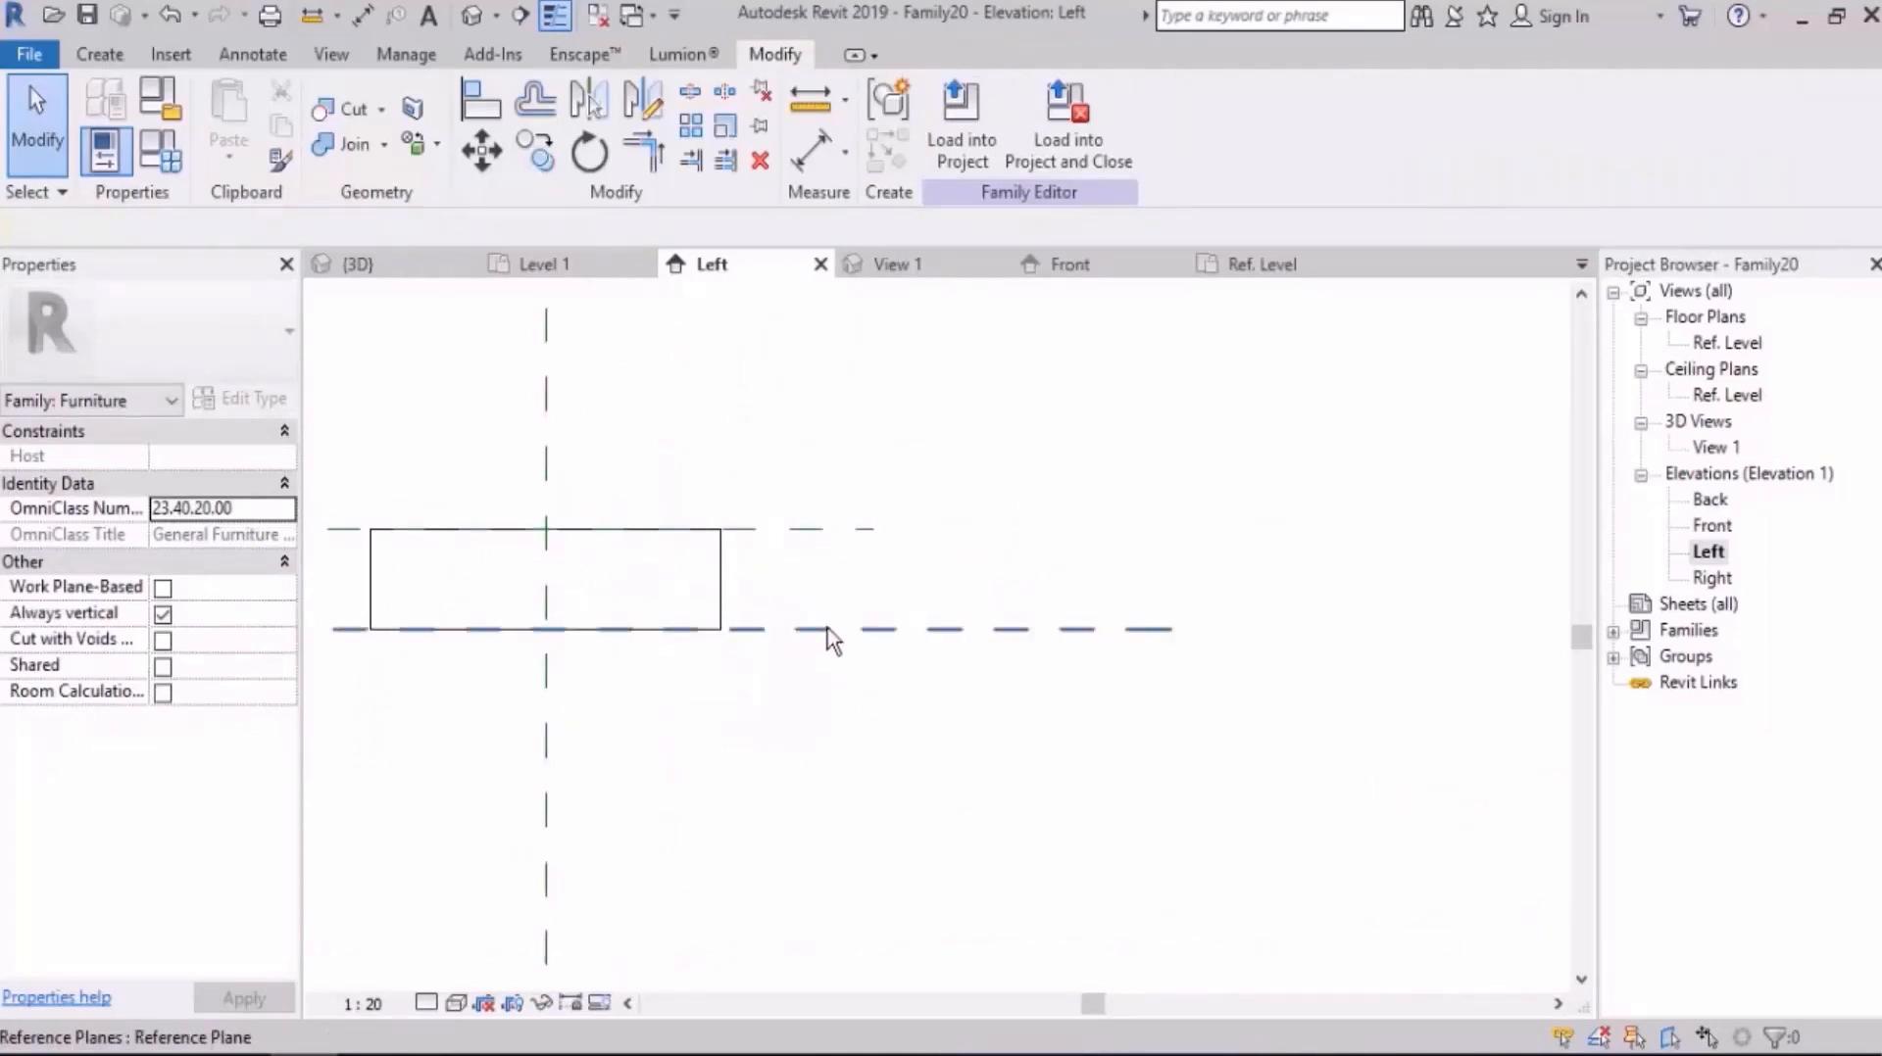
Step: Dimension the slab thickness between the upper and lower horizontal reference planes
key(d)
key(i)
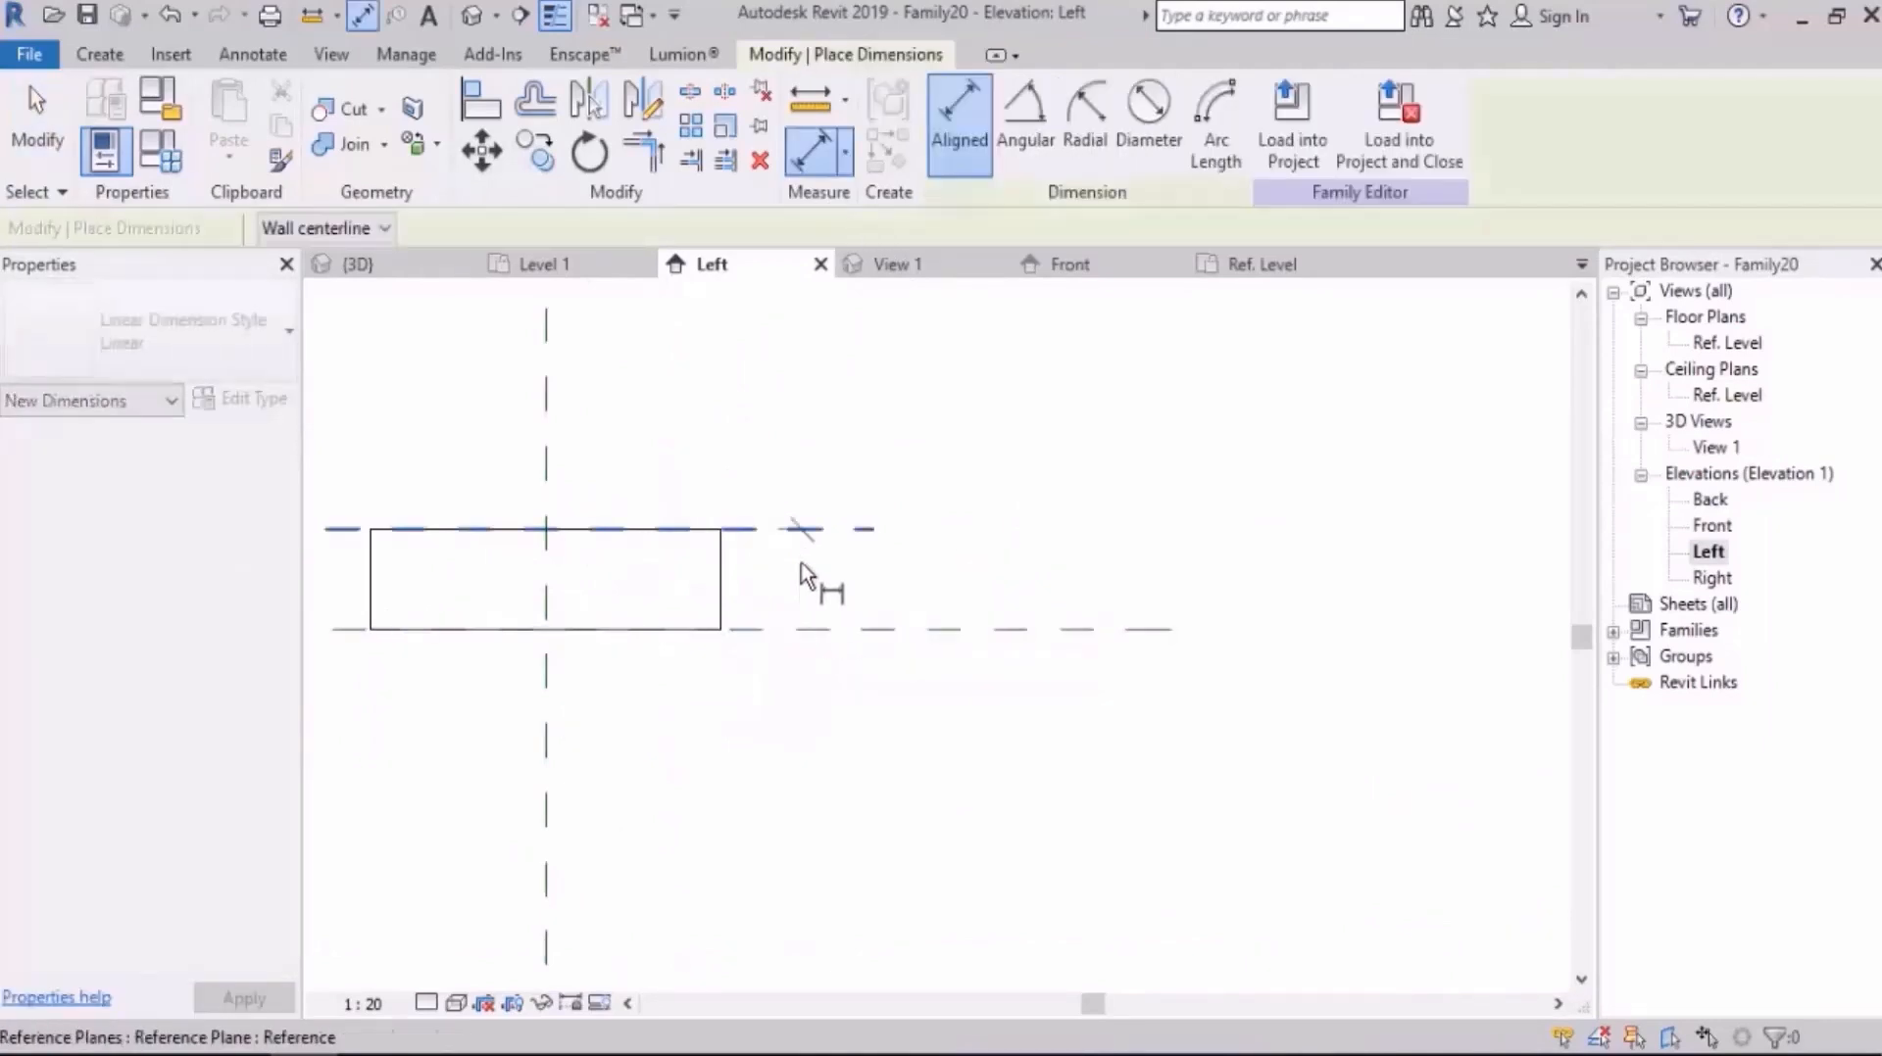
click(803, 625)
click(853, 716)
key(Escape)
key(Escape)
Step: Set the distance between the two horizontal reference planes to 70 mm and lock that thickness dimension
scroll(902, 627, up, 2)
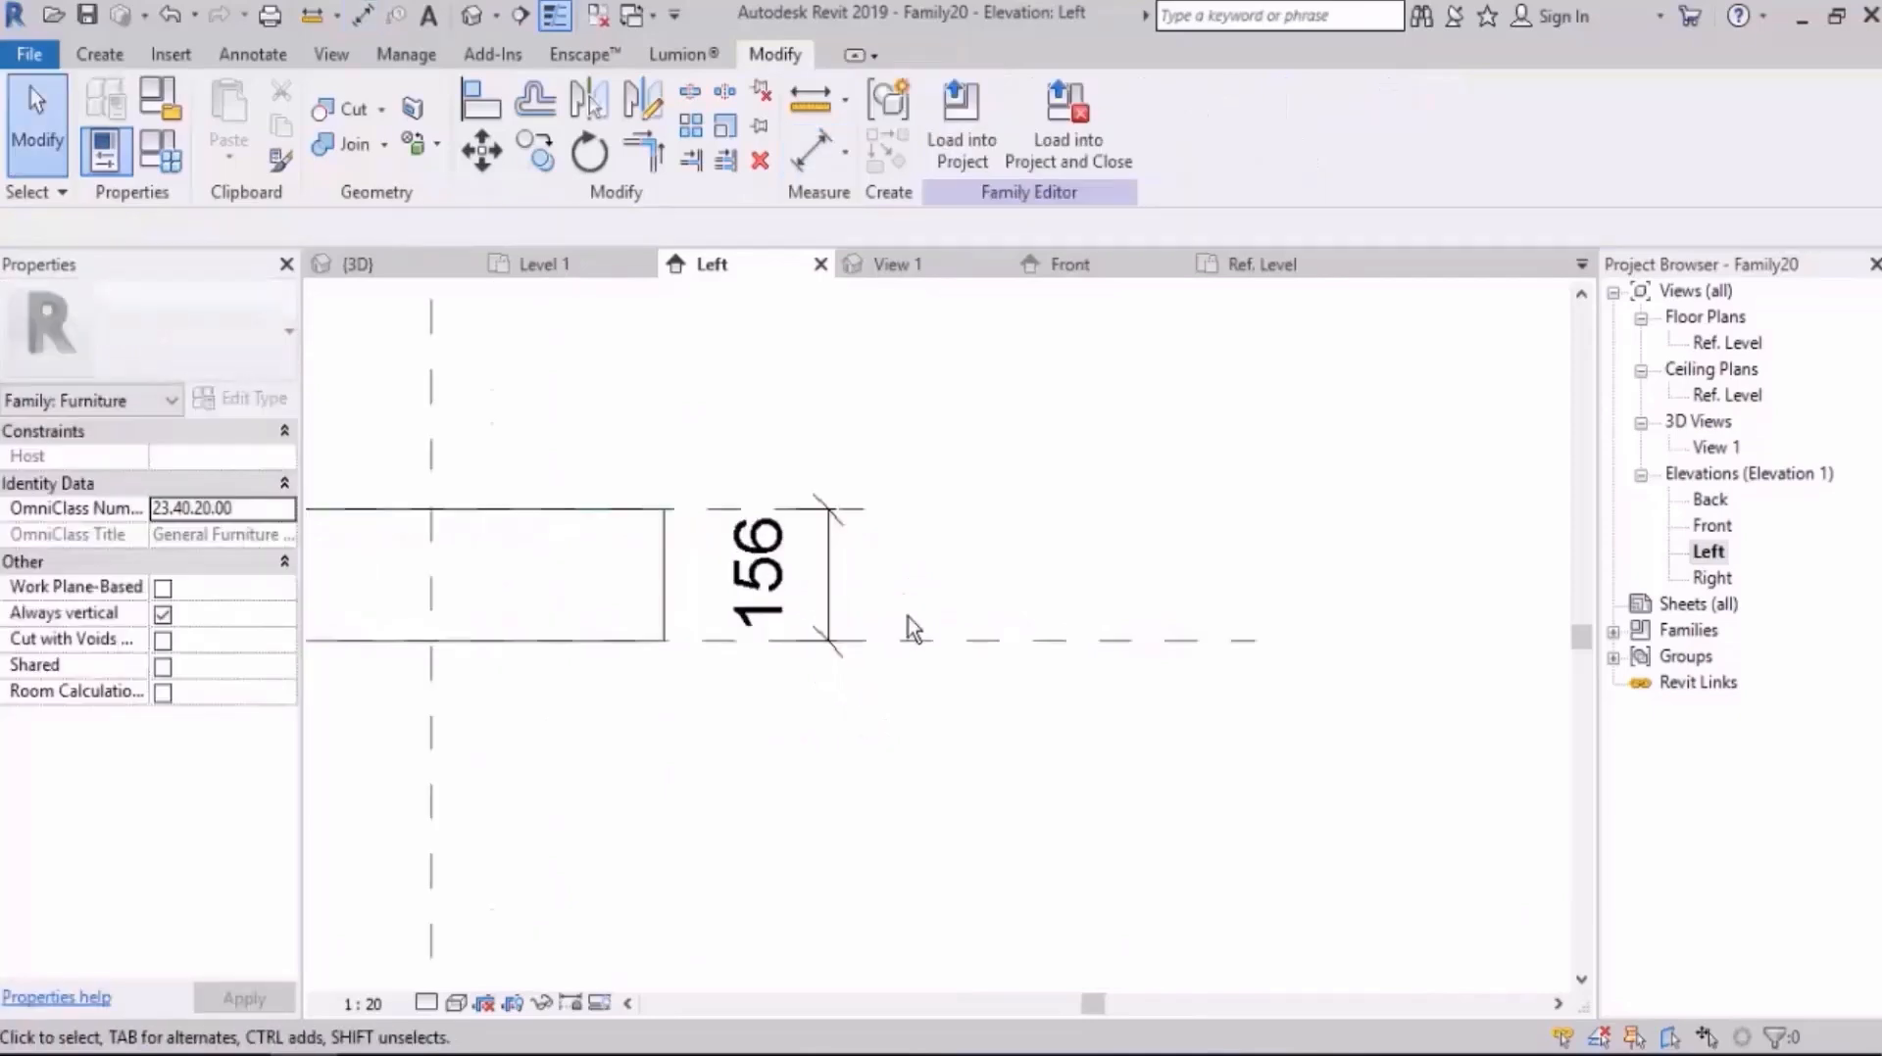
click(938, 643)
drag(960, 644, 887, 589)
scroll(866, 558, up, 2)
scroll(866, 568, up, 2)
scroll(841, 553, up, 1)
click(867, 764)
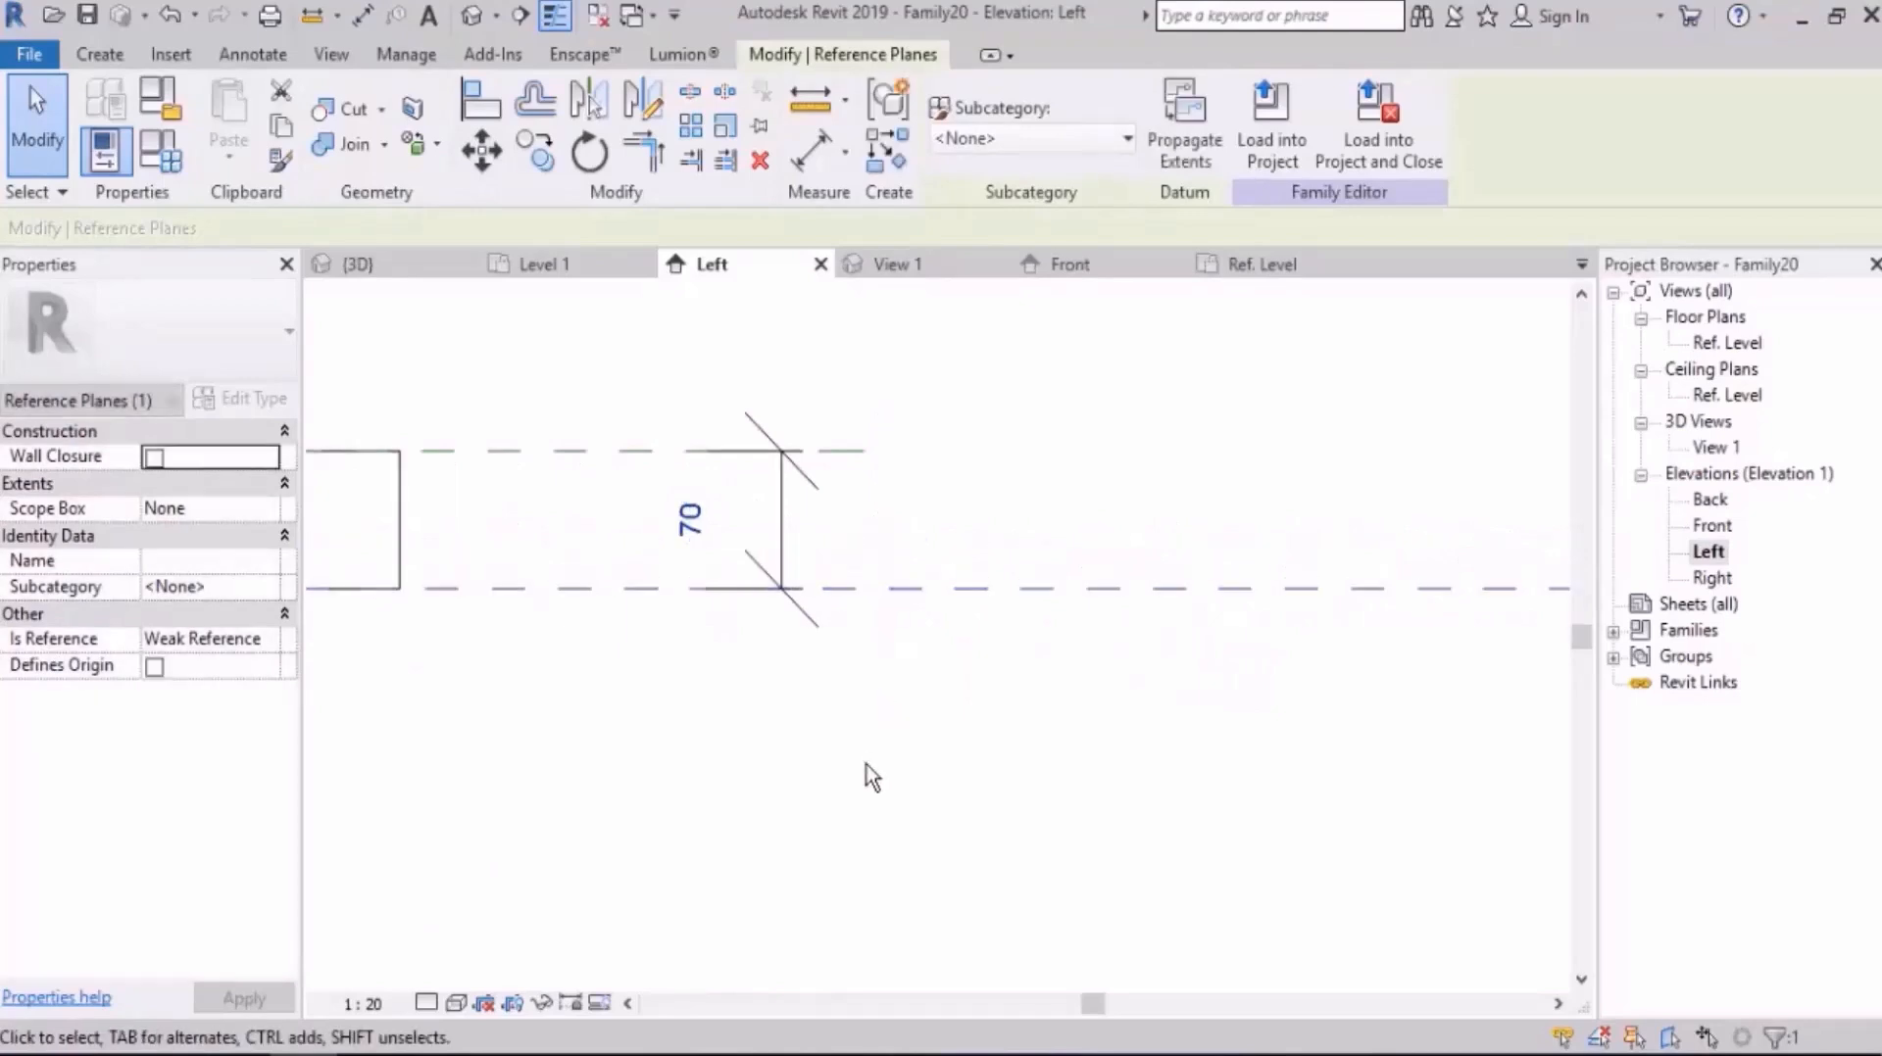
click(793, 529)
click(1068, 676)
Step: Set the family's H parameter to 900 mm and apply it to the slab
scroll(1092, 602, down, 3)
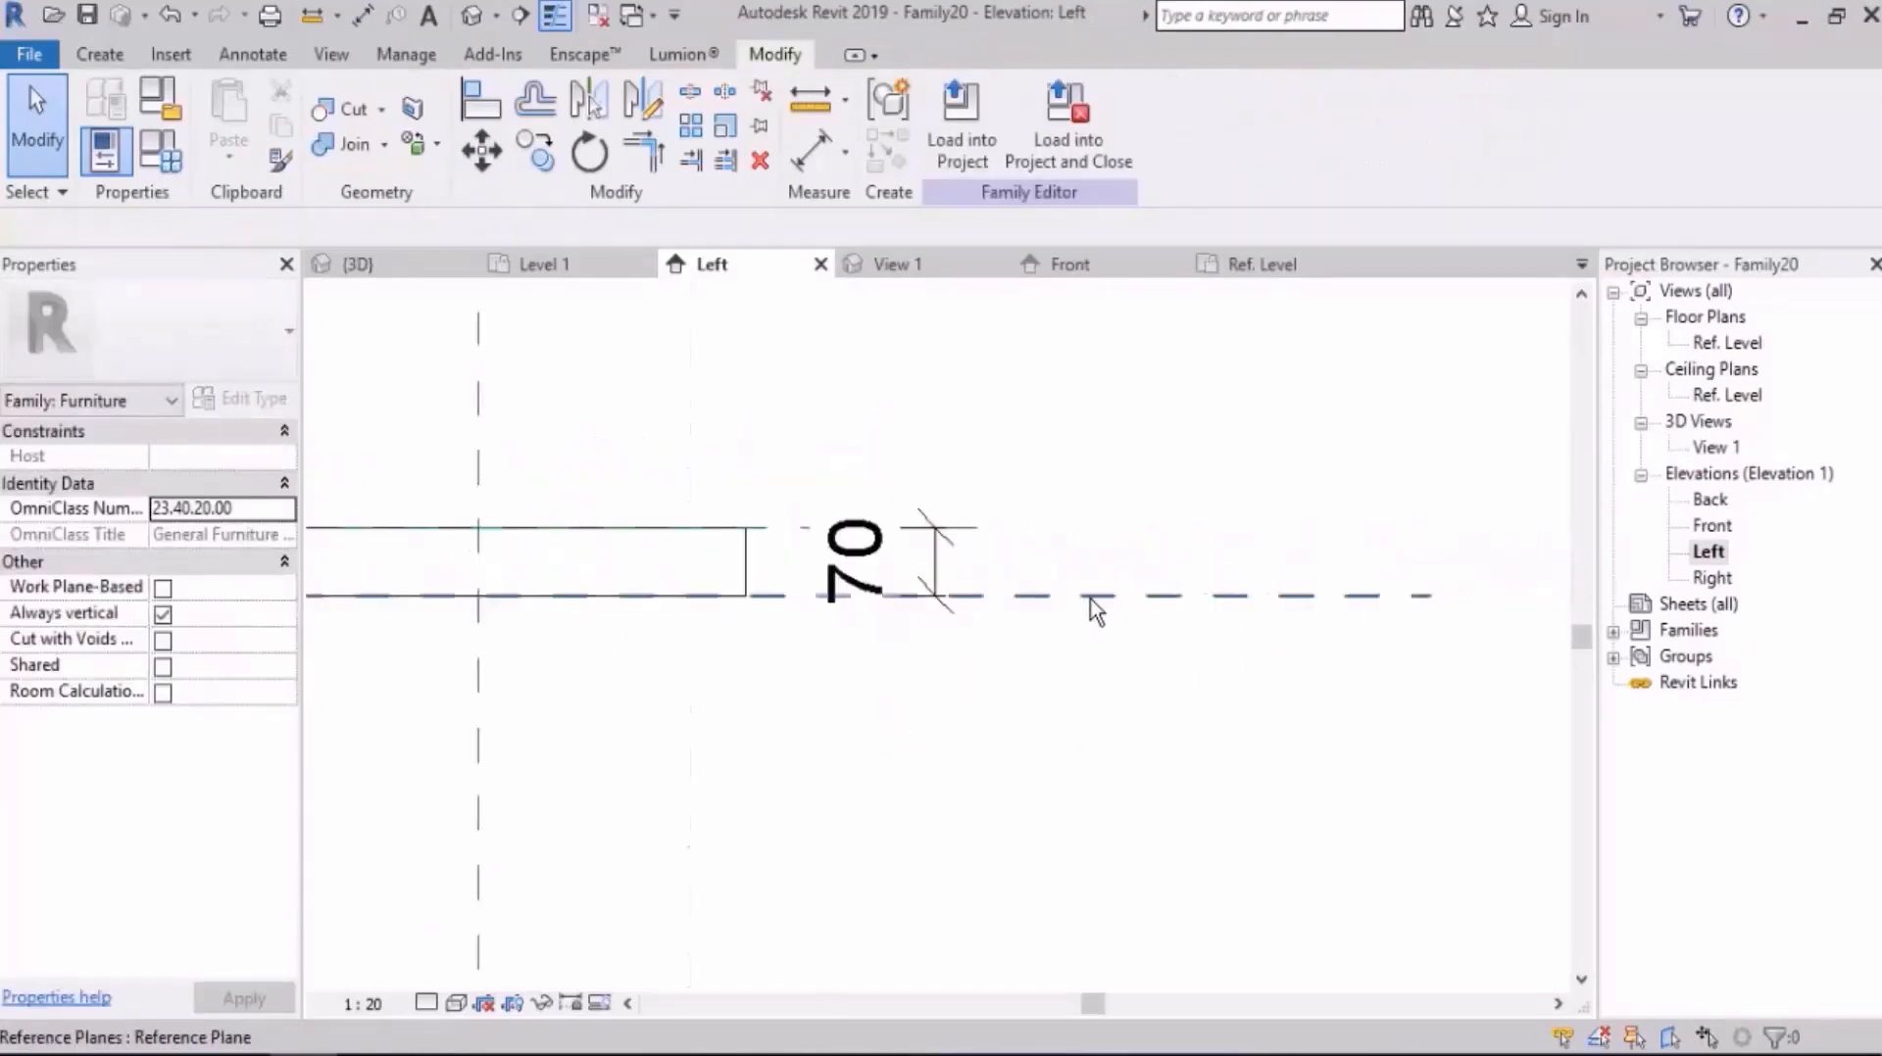
scroll(1059, 559, down, 4)
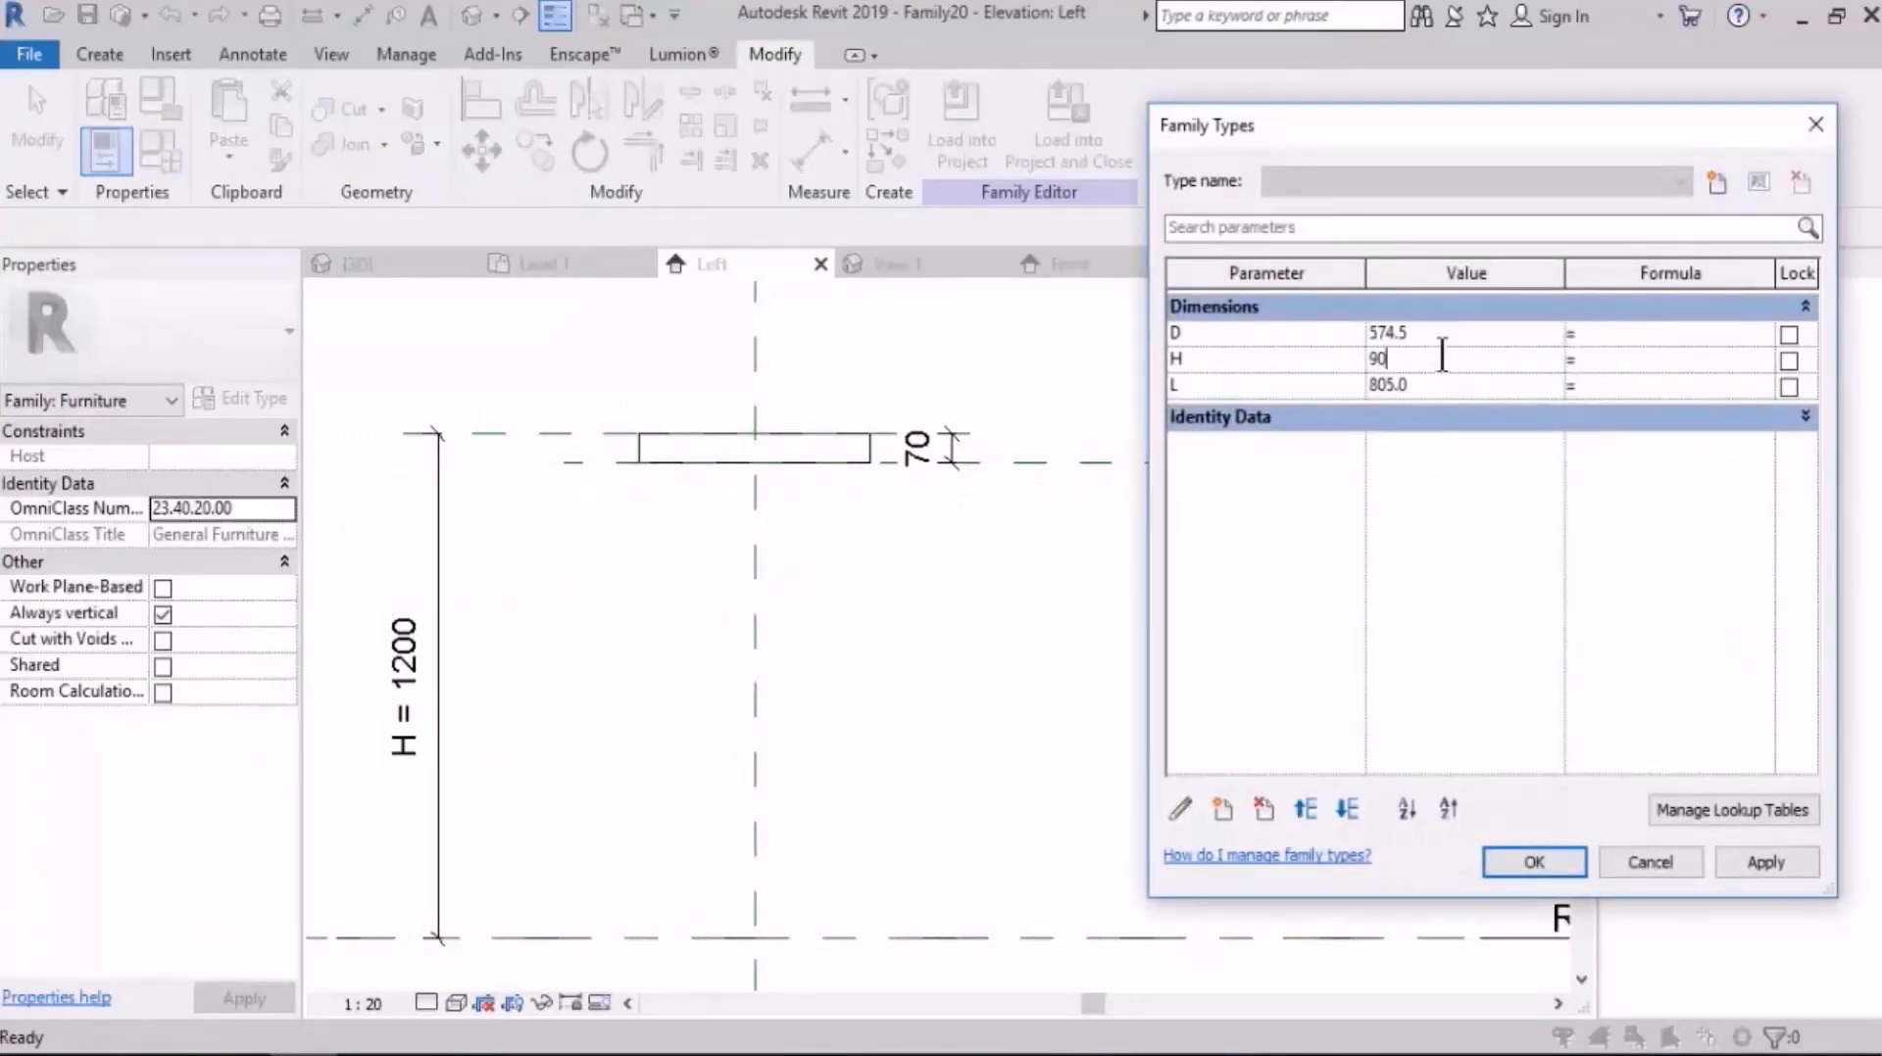
click(1783, 868)
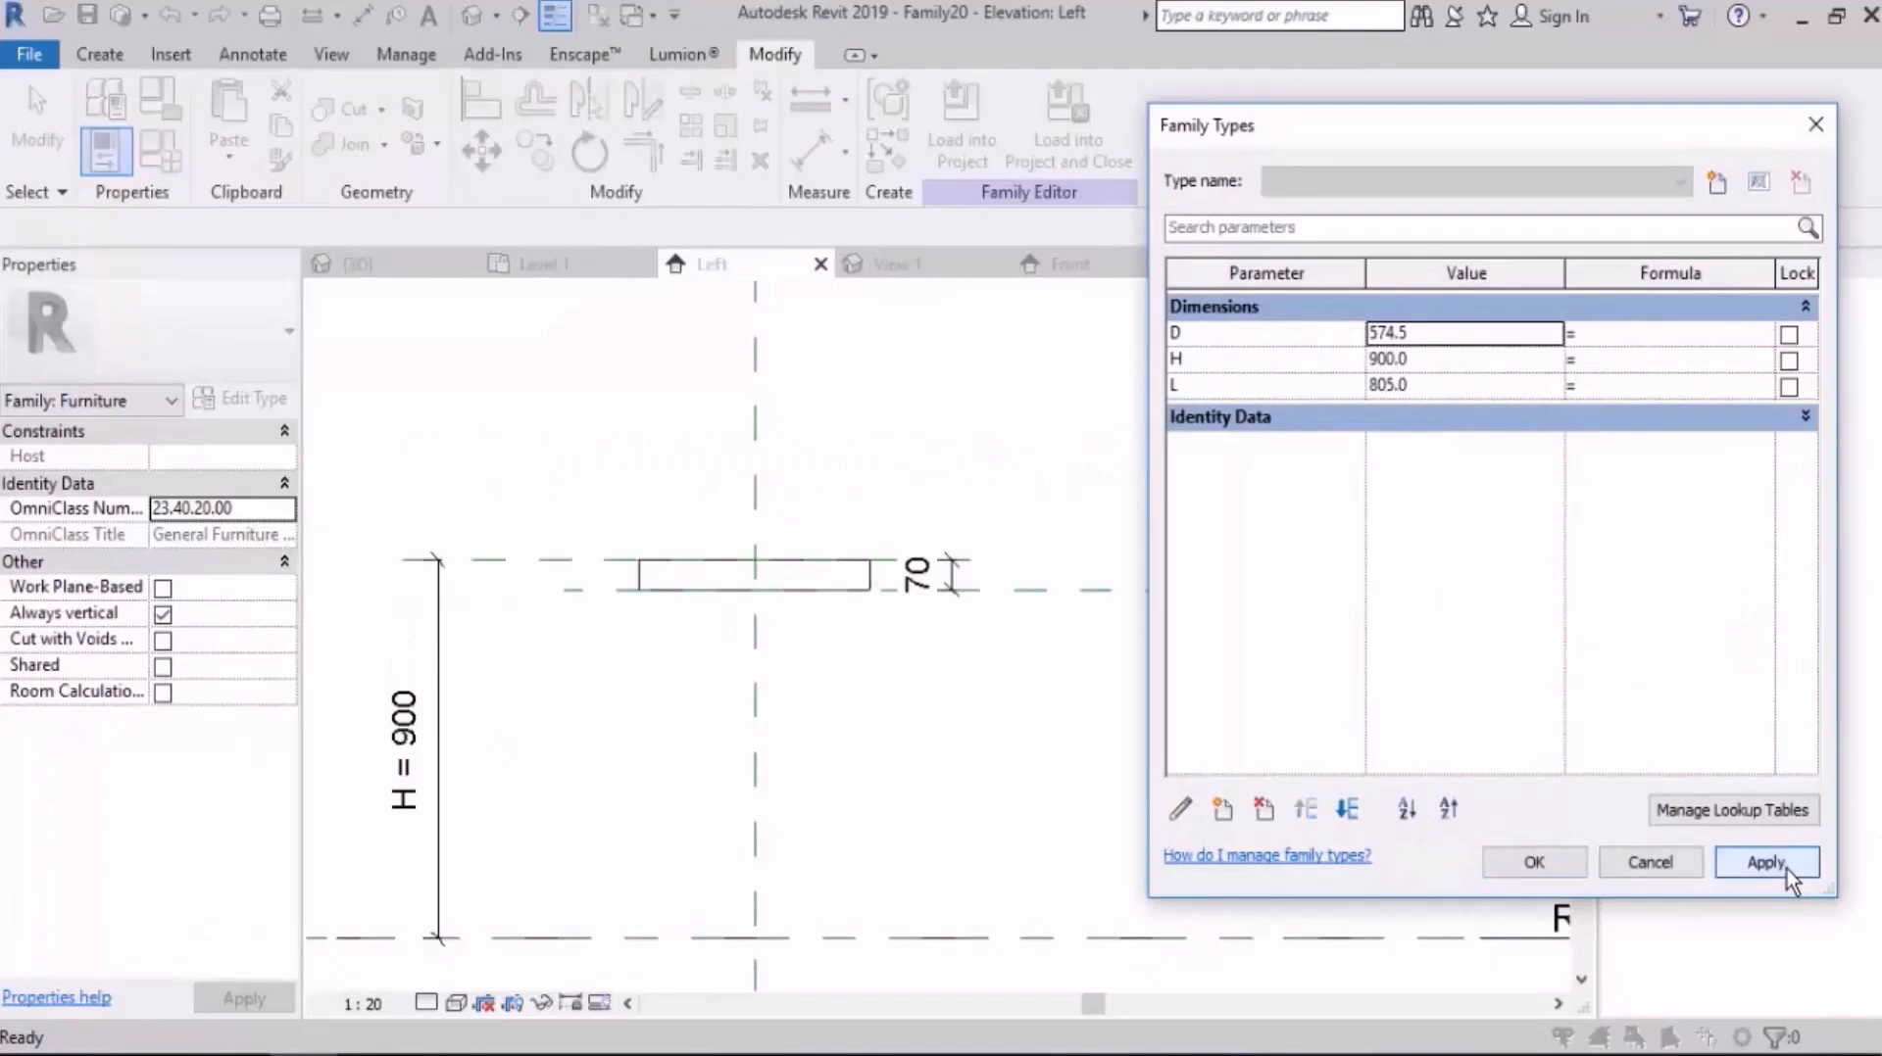
click(1534, 862)
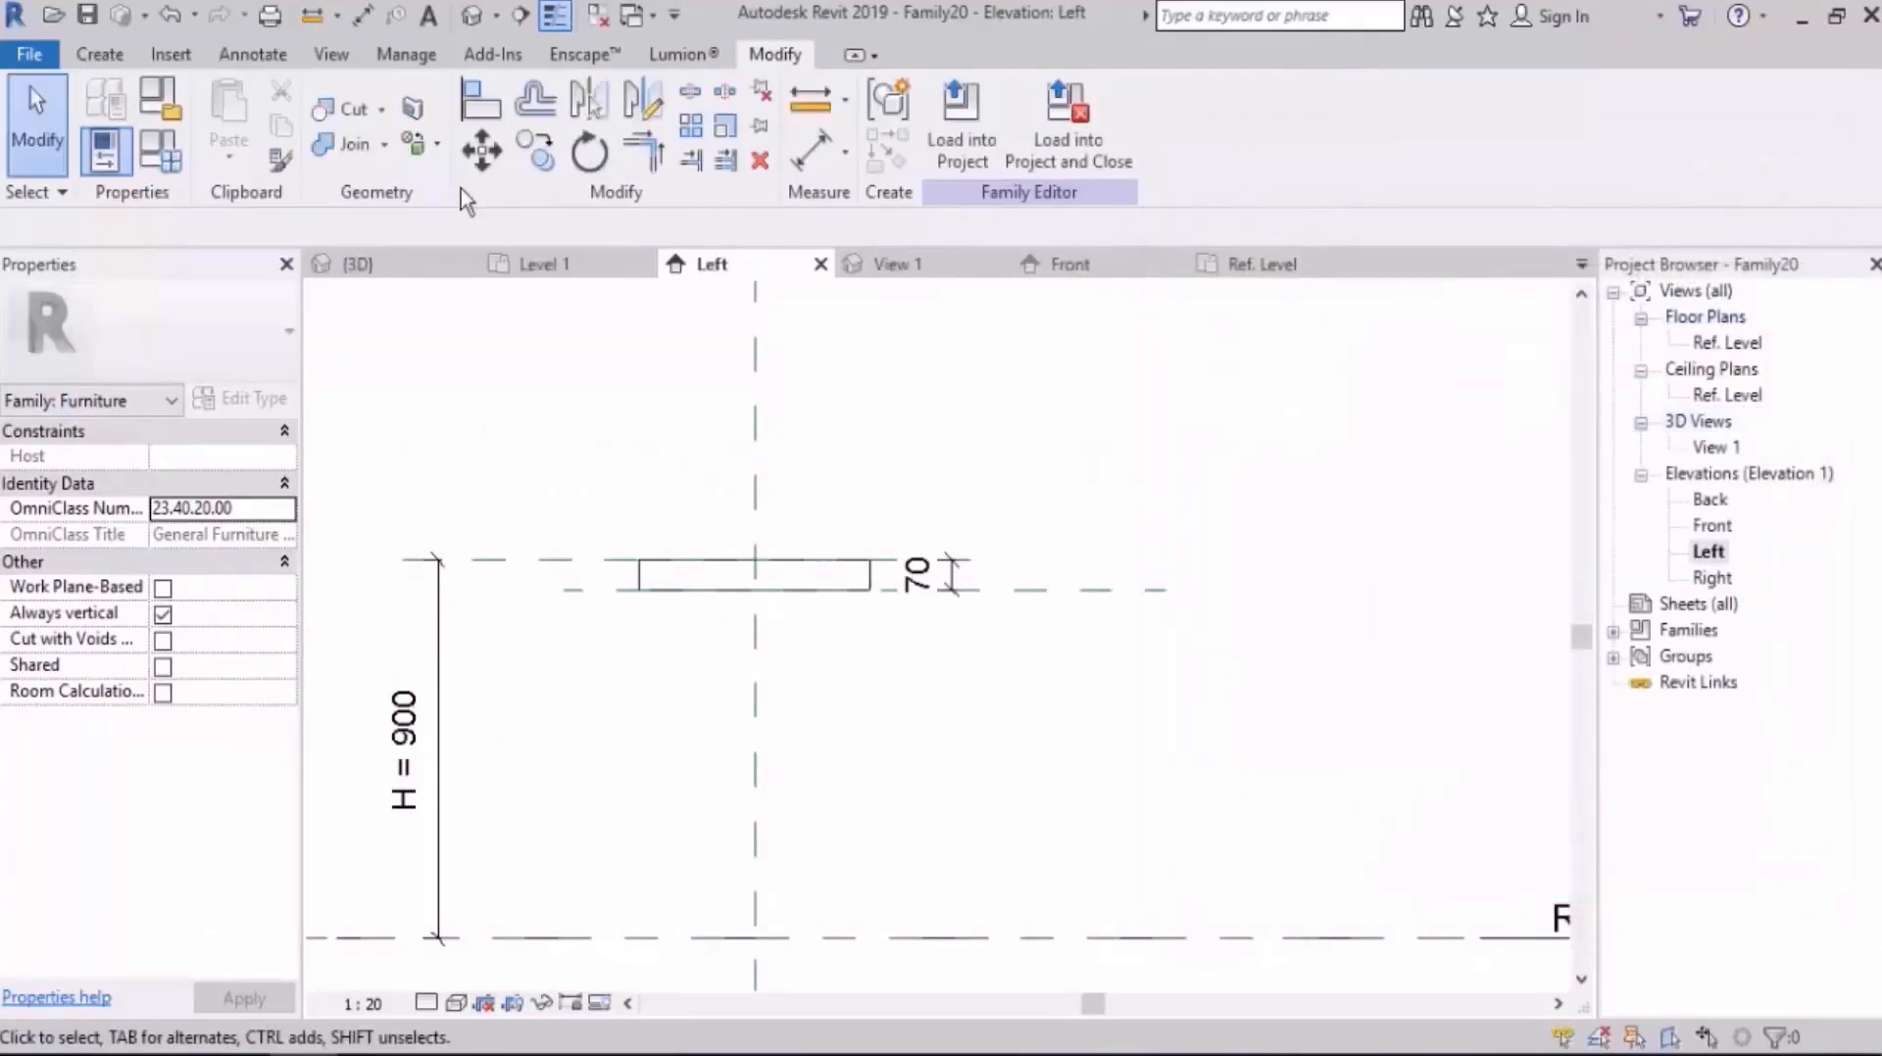
Step: Open the default 3D view and show the slab from above at an angle
click(473, 17)
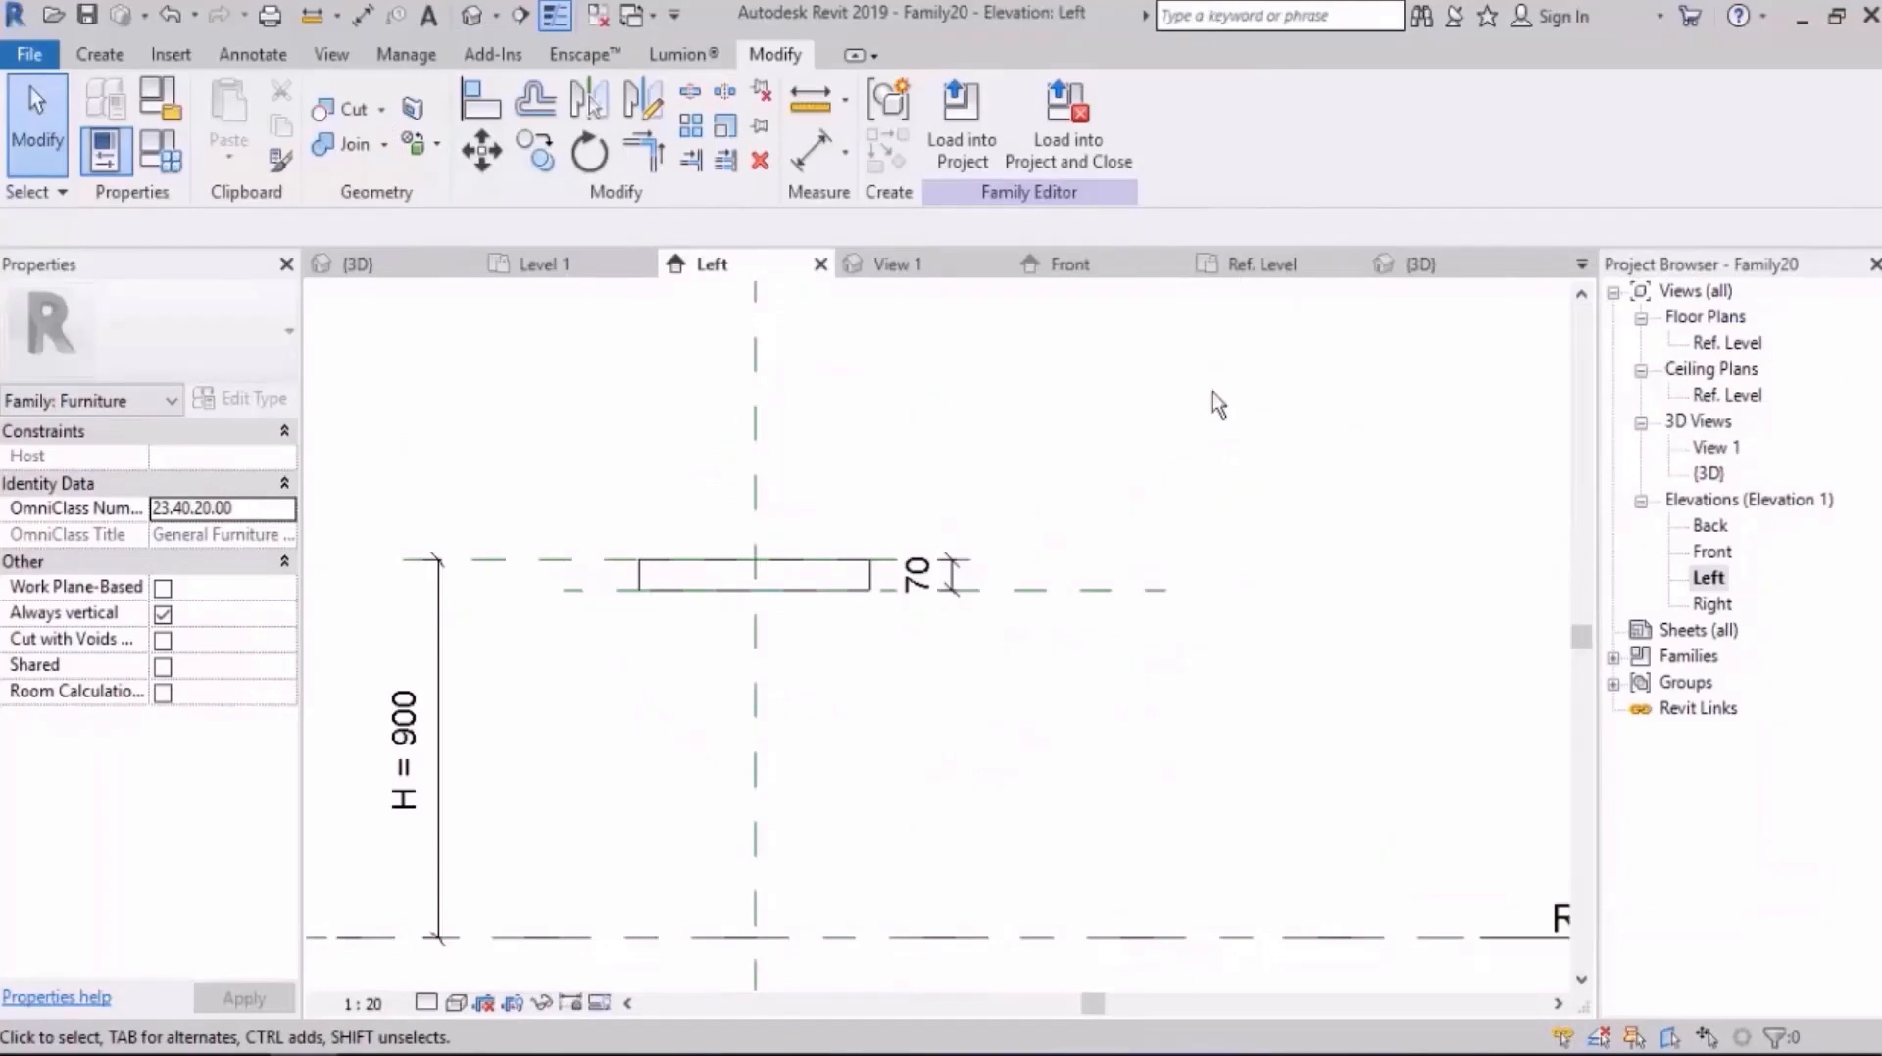
click(467, 21)
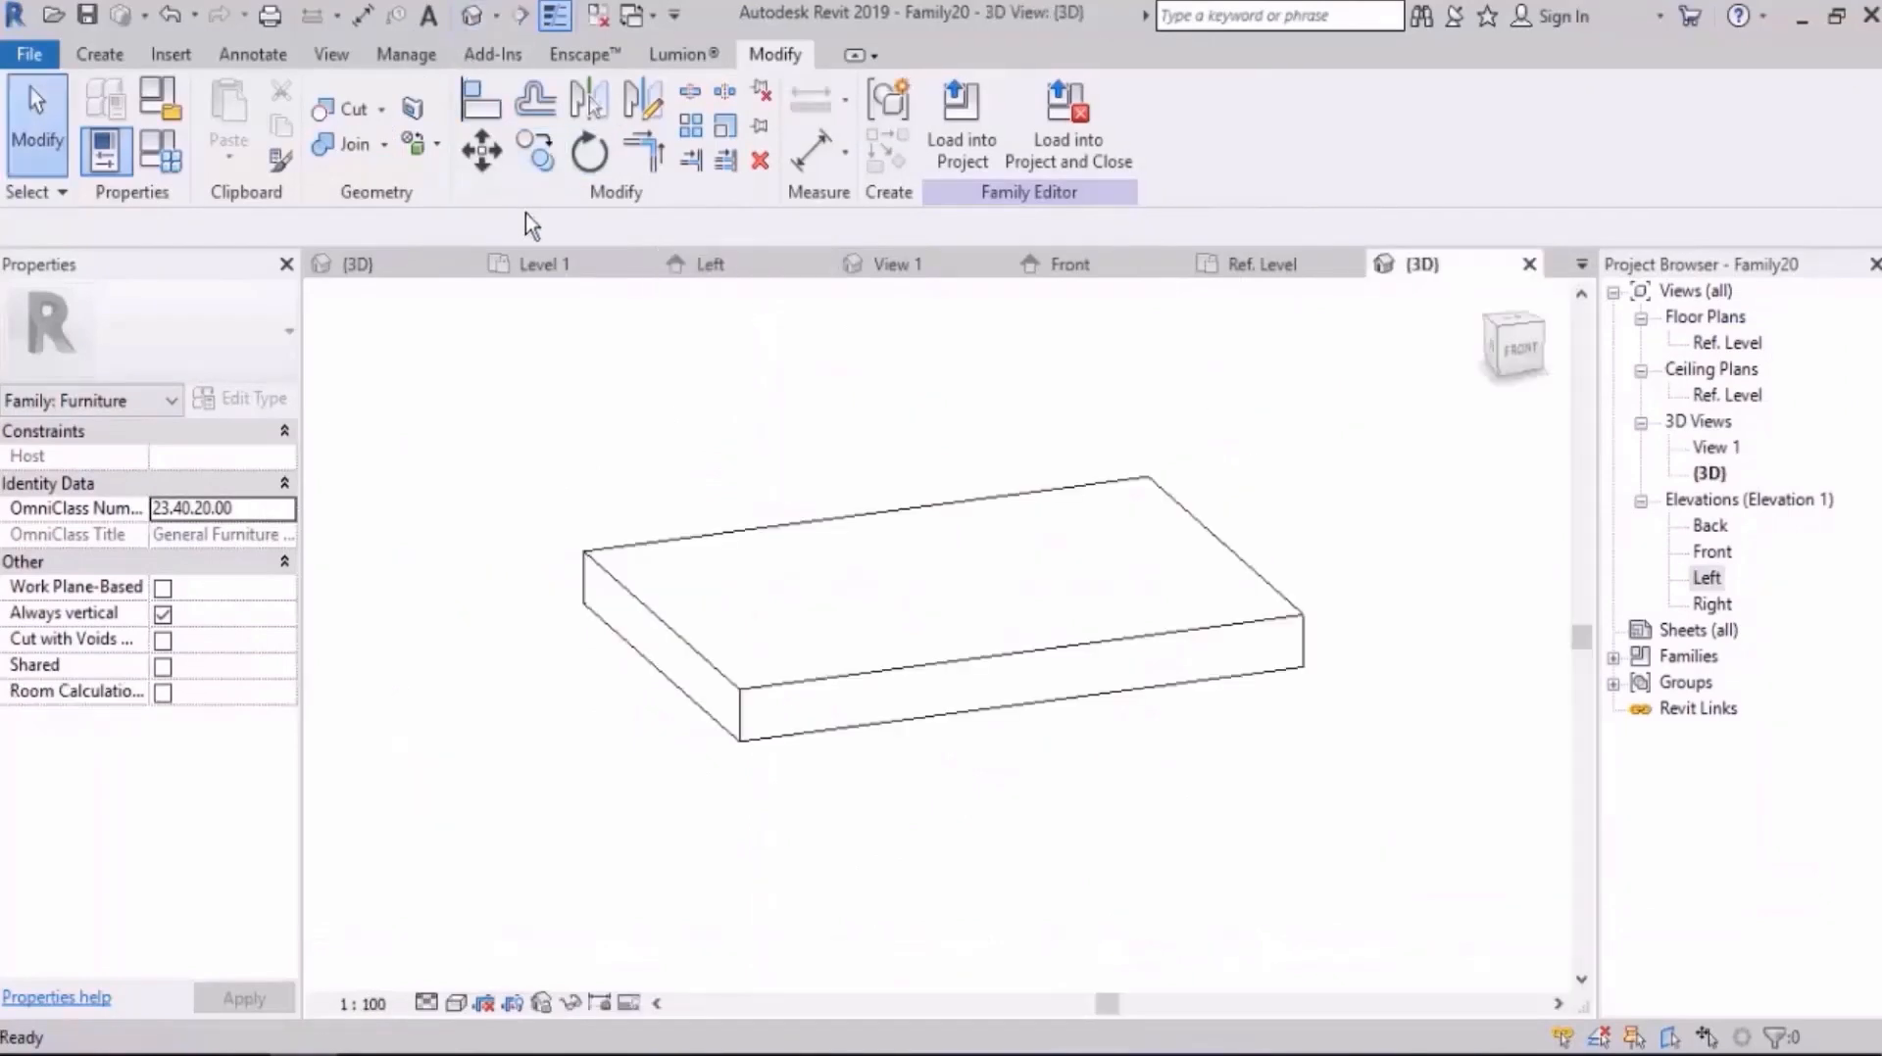
shift+middle_drag(800, 574, 875, 707)
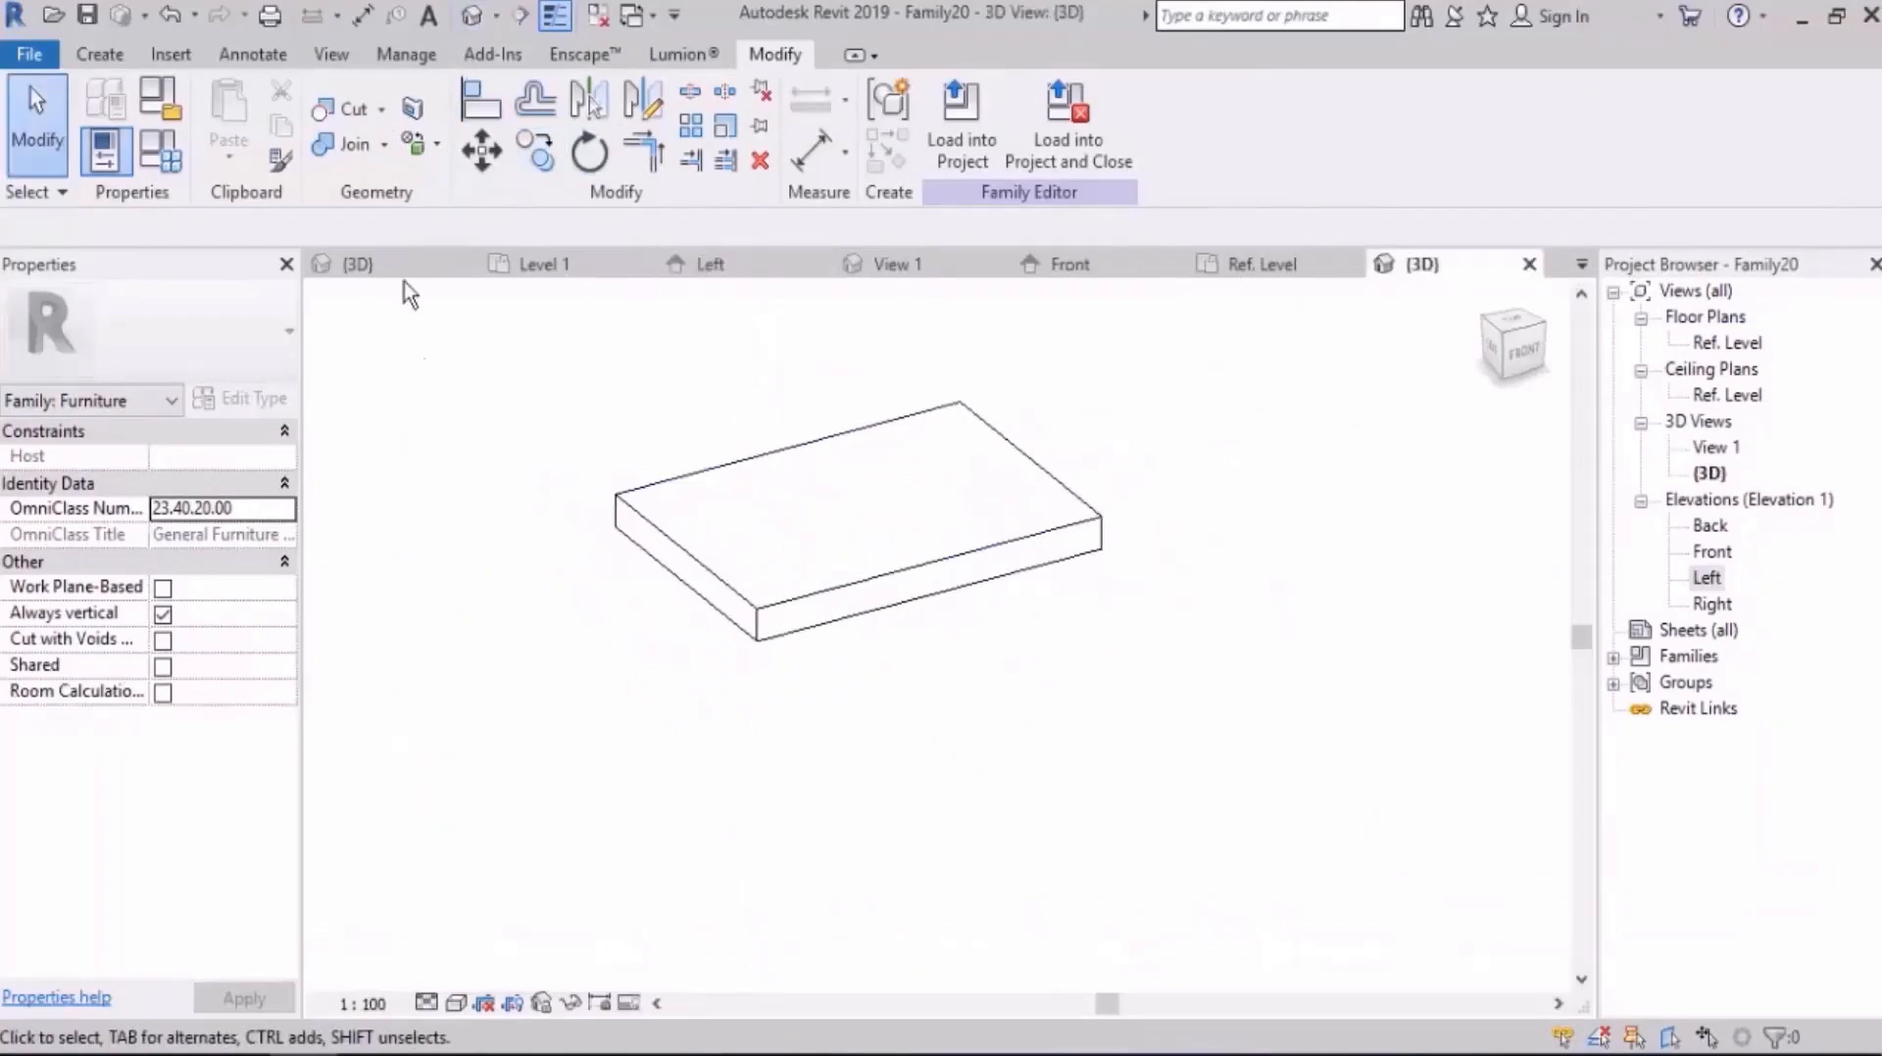
Step: Create a sweep with a picked path along all four top edges of the slab and finish the path
click(102, 57)
middle_drag(631, 407, 635, 453)
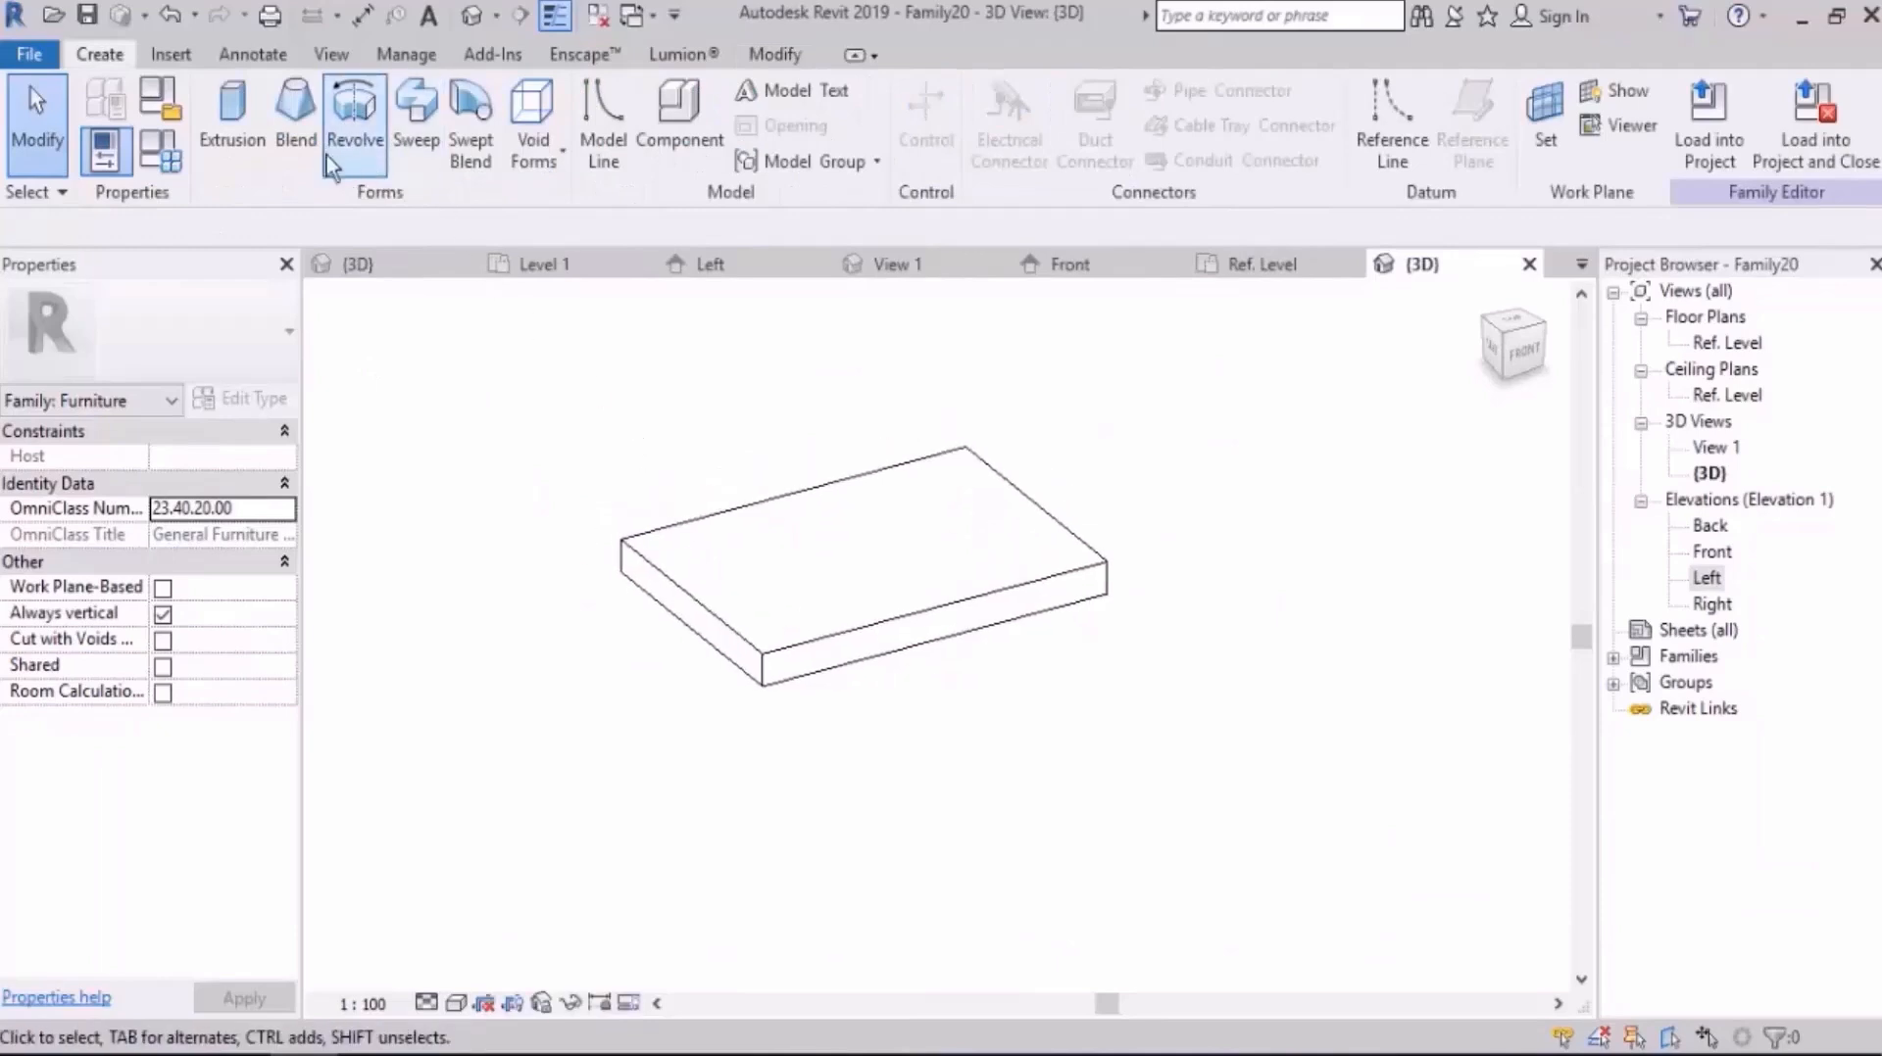
click(419, 152)
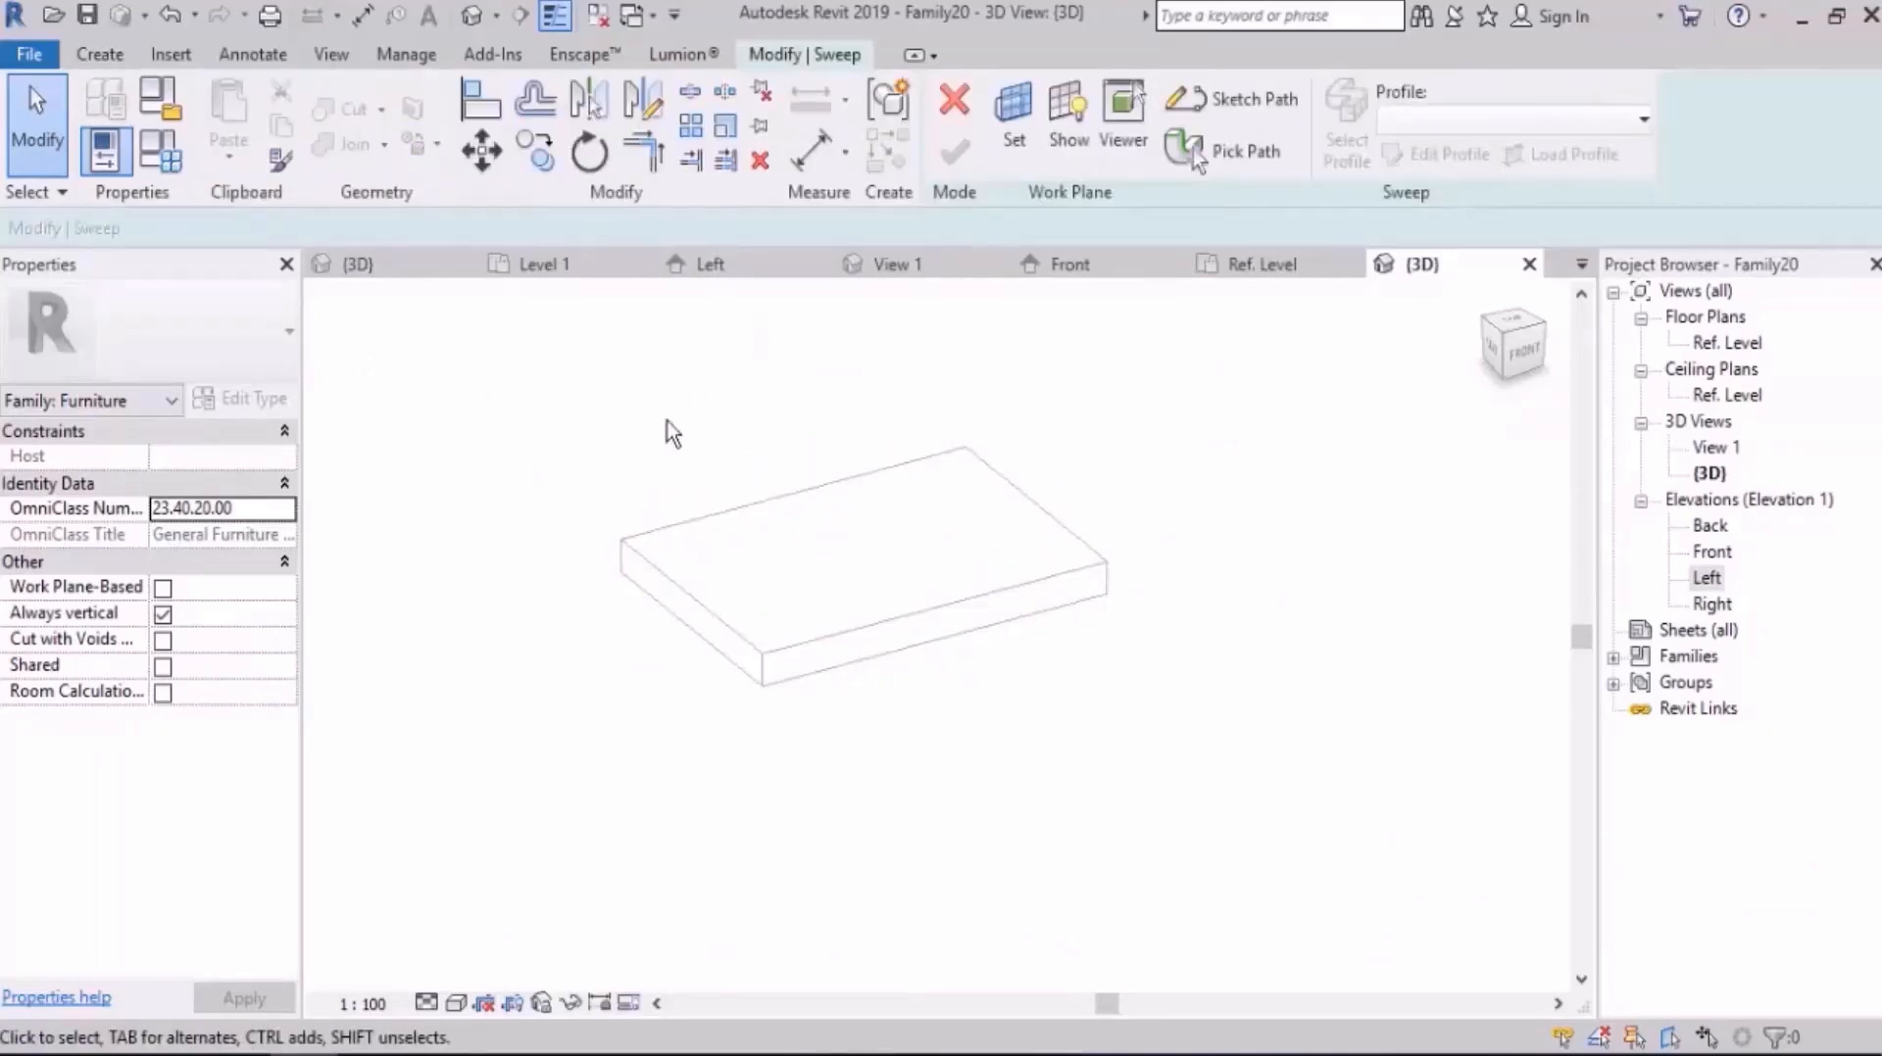
click(1242, 156)
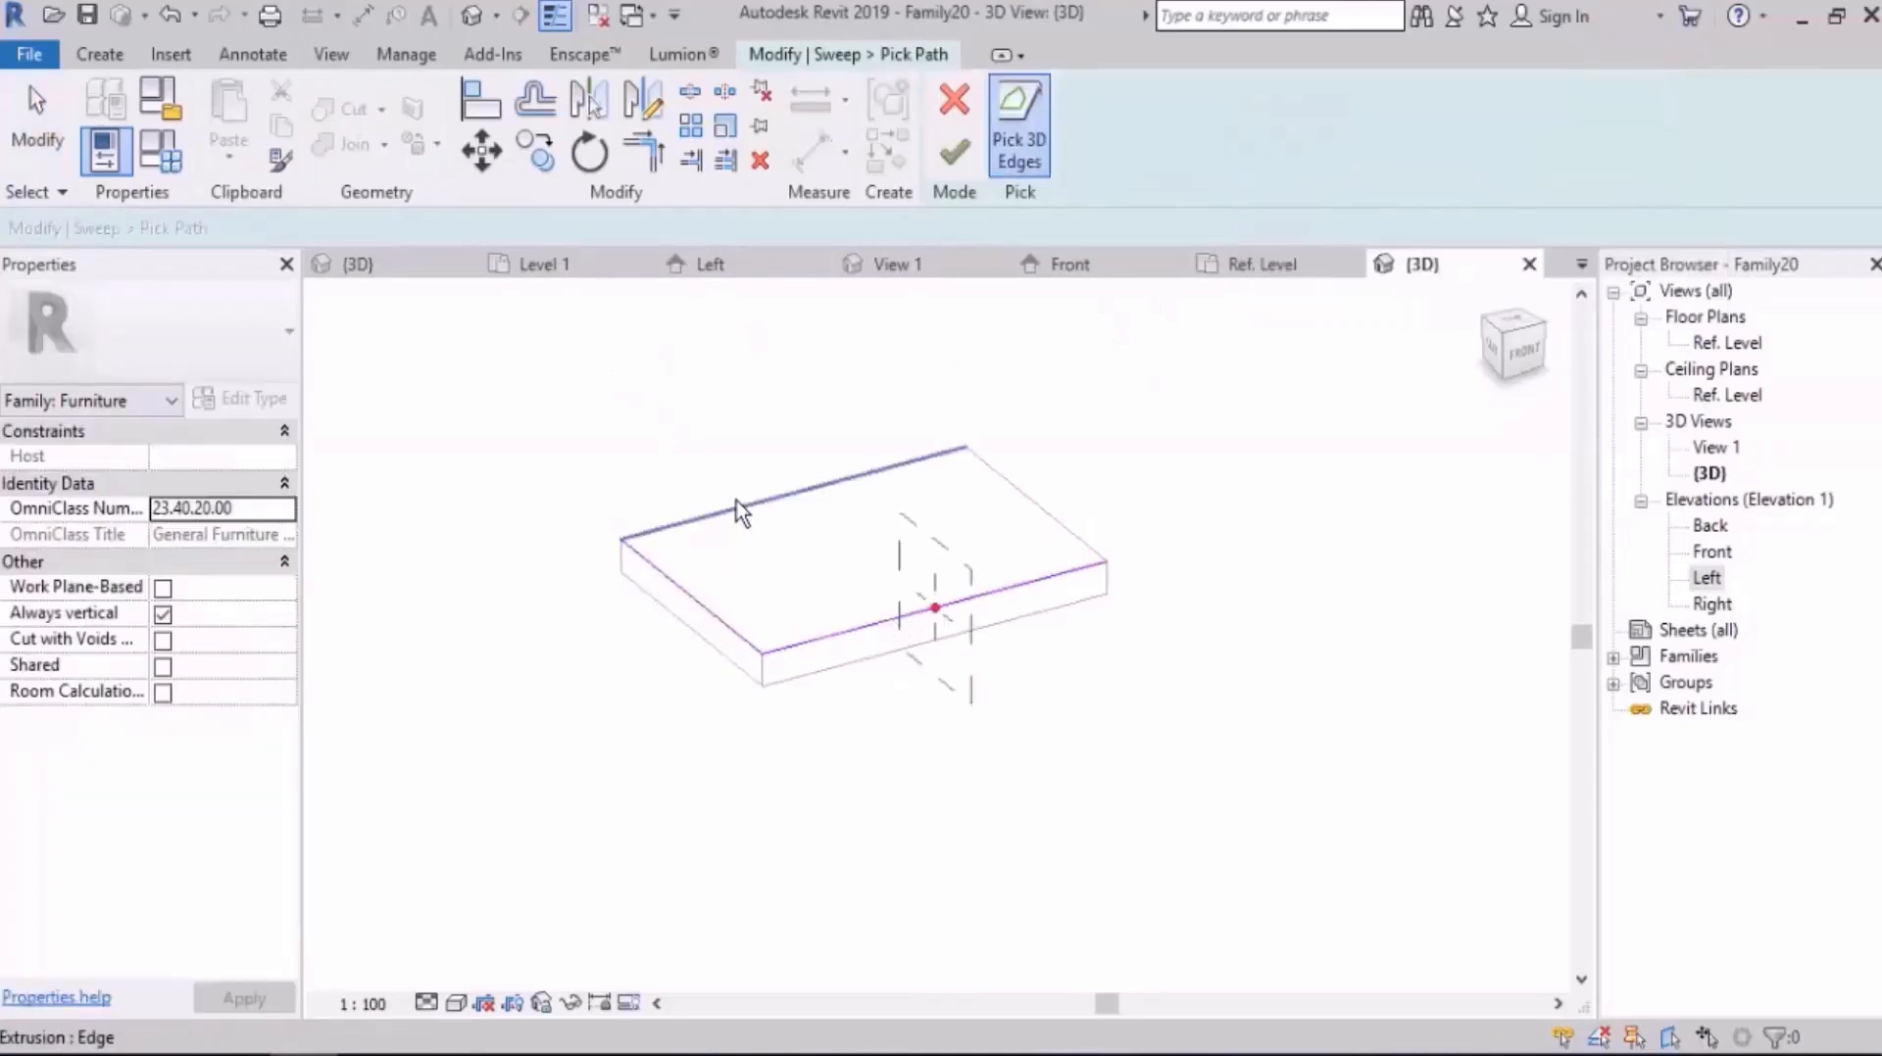
shift+middle_drag(1062, 641, 1116, 644)
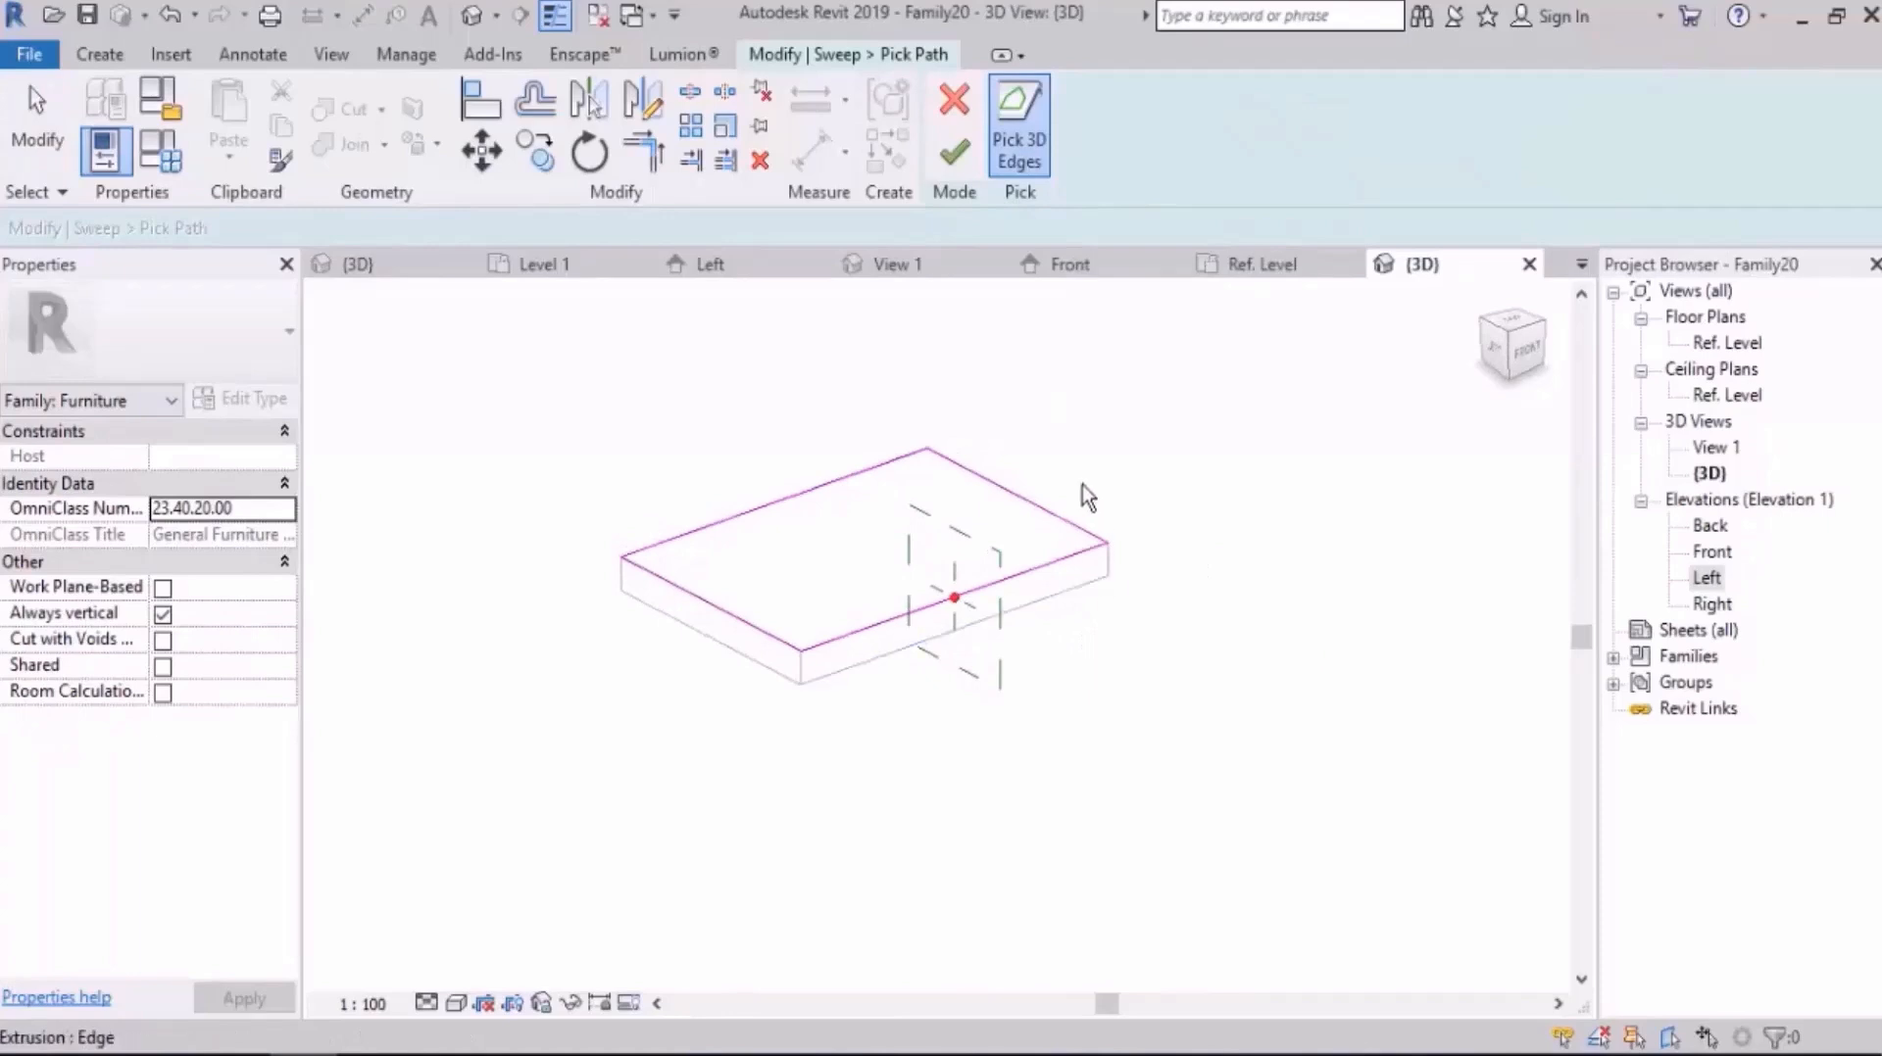
click(956, 147)
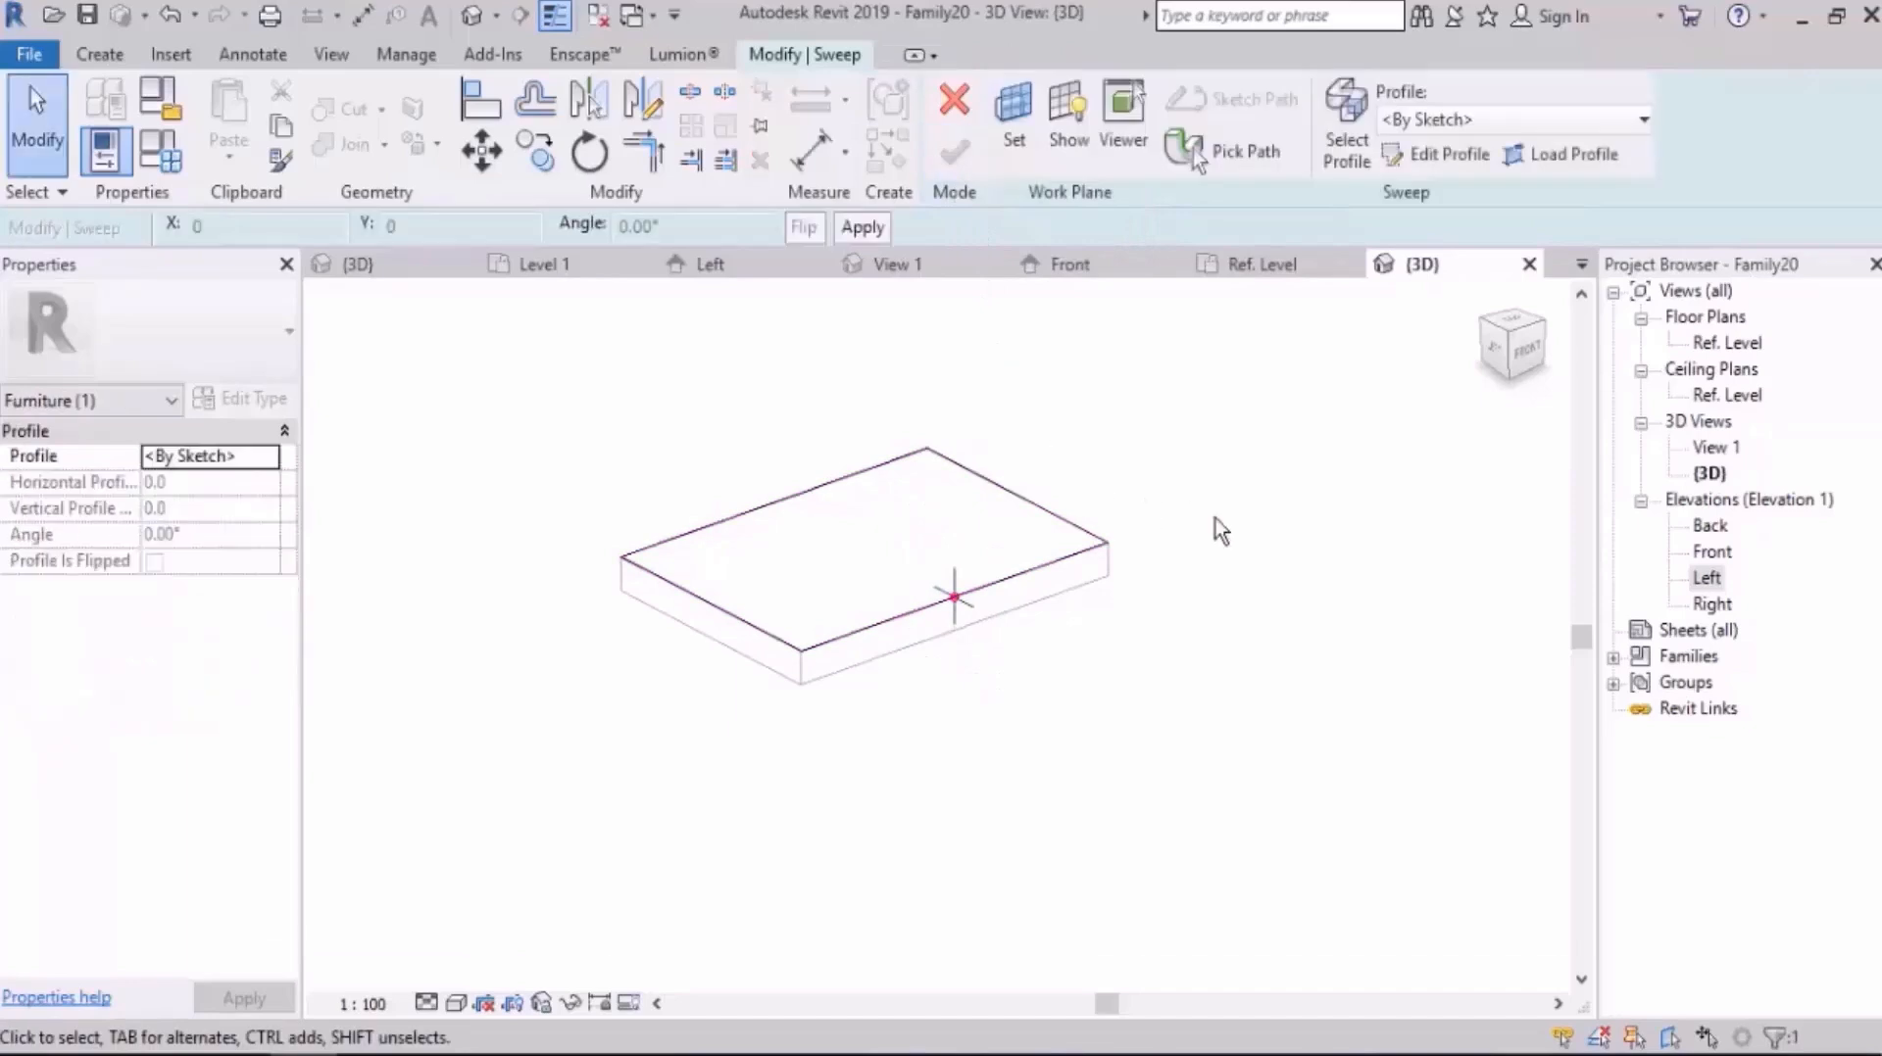
Step: Switch to the Left elevation and open the sweep profile for sketching at the slab's upper corner
shift+middle_drag(1218, 532, 1167, 714)
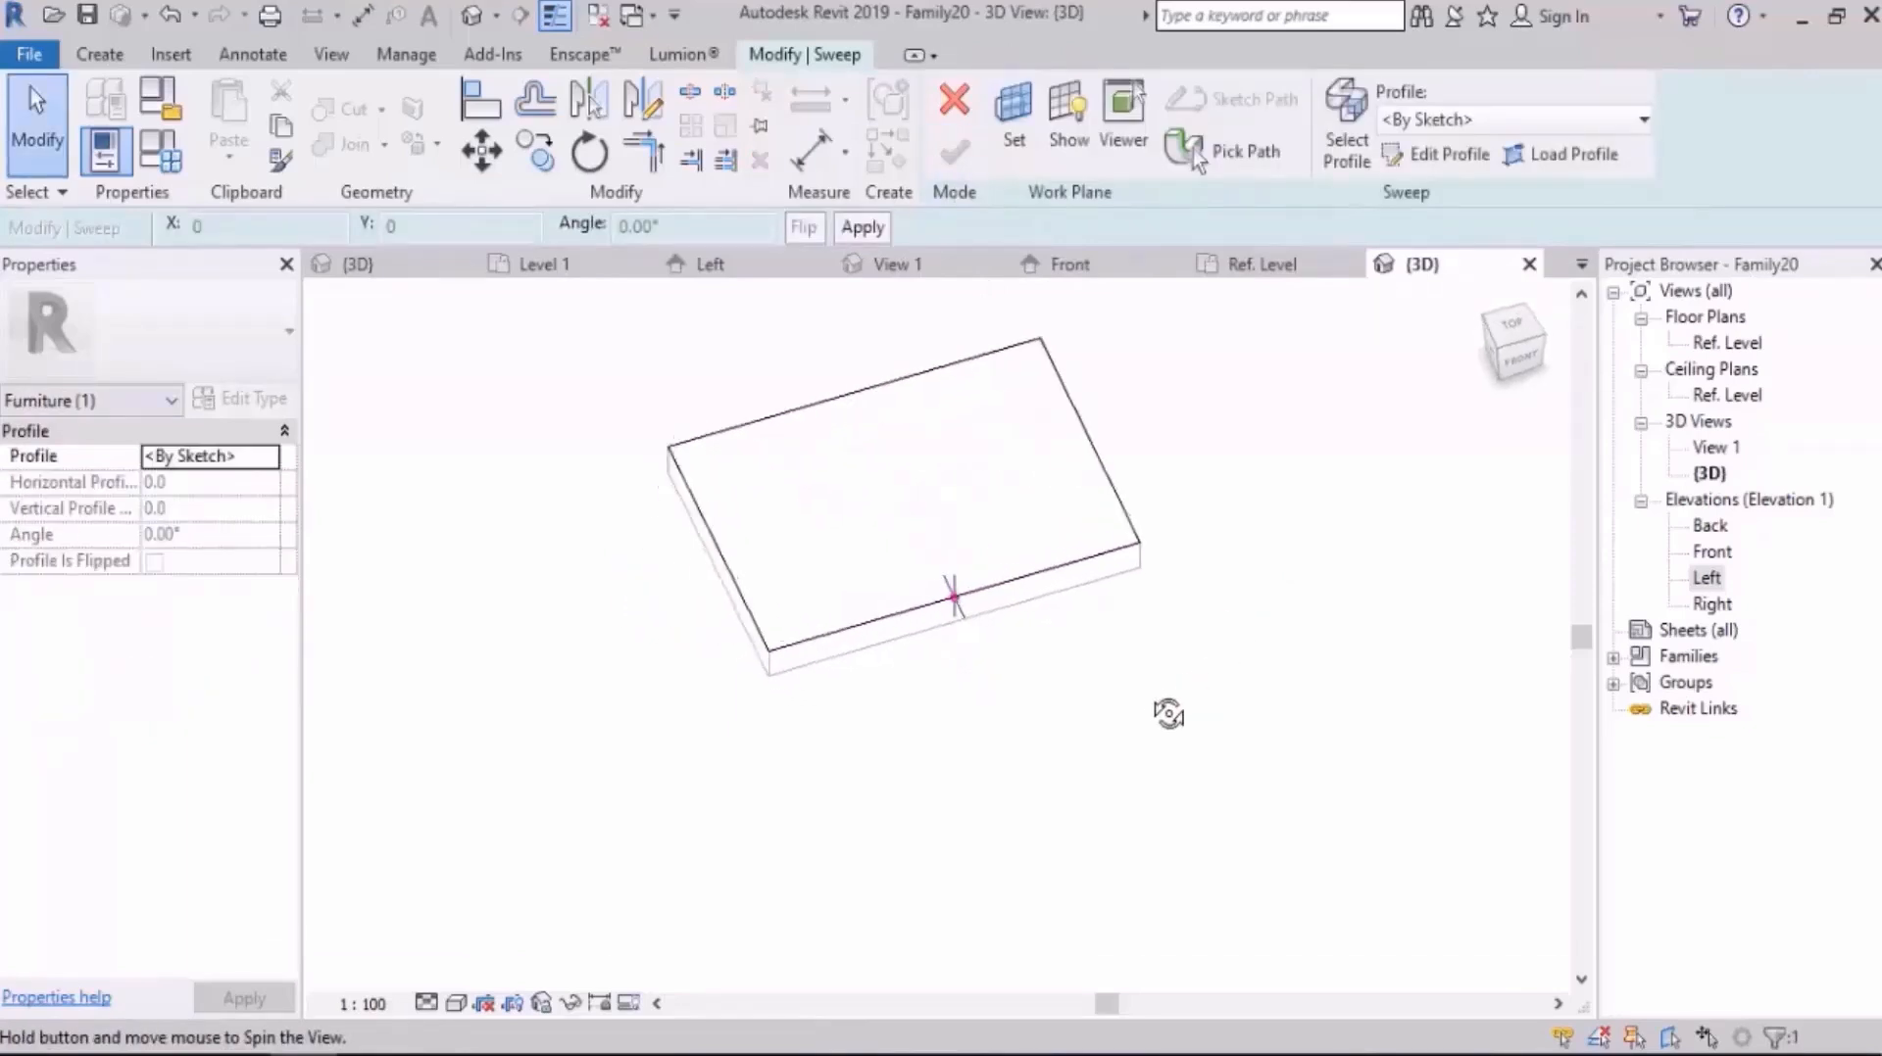
double_click(1707, 577)
scroll(867, 568, up, 10)
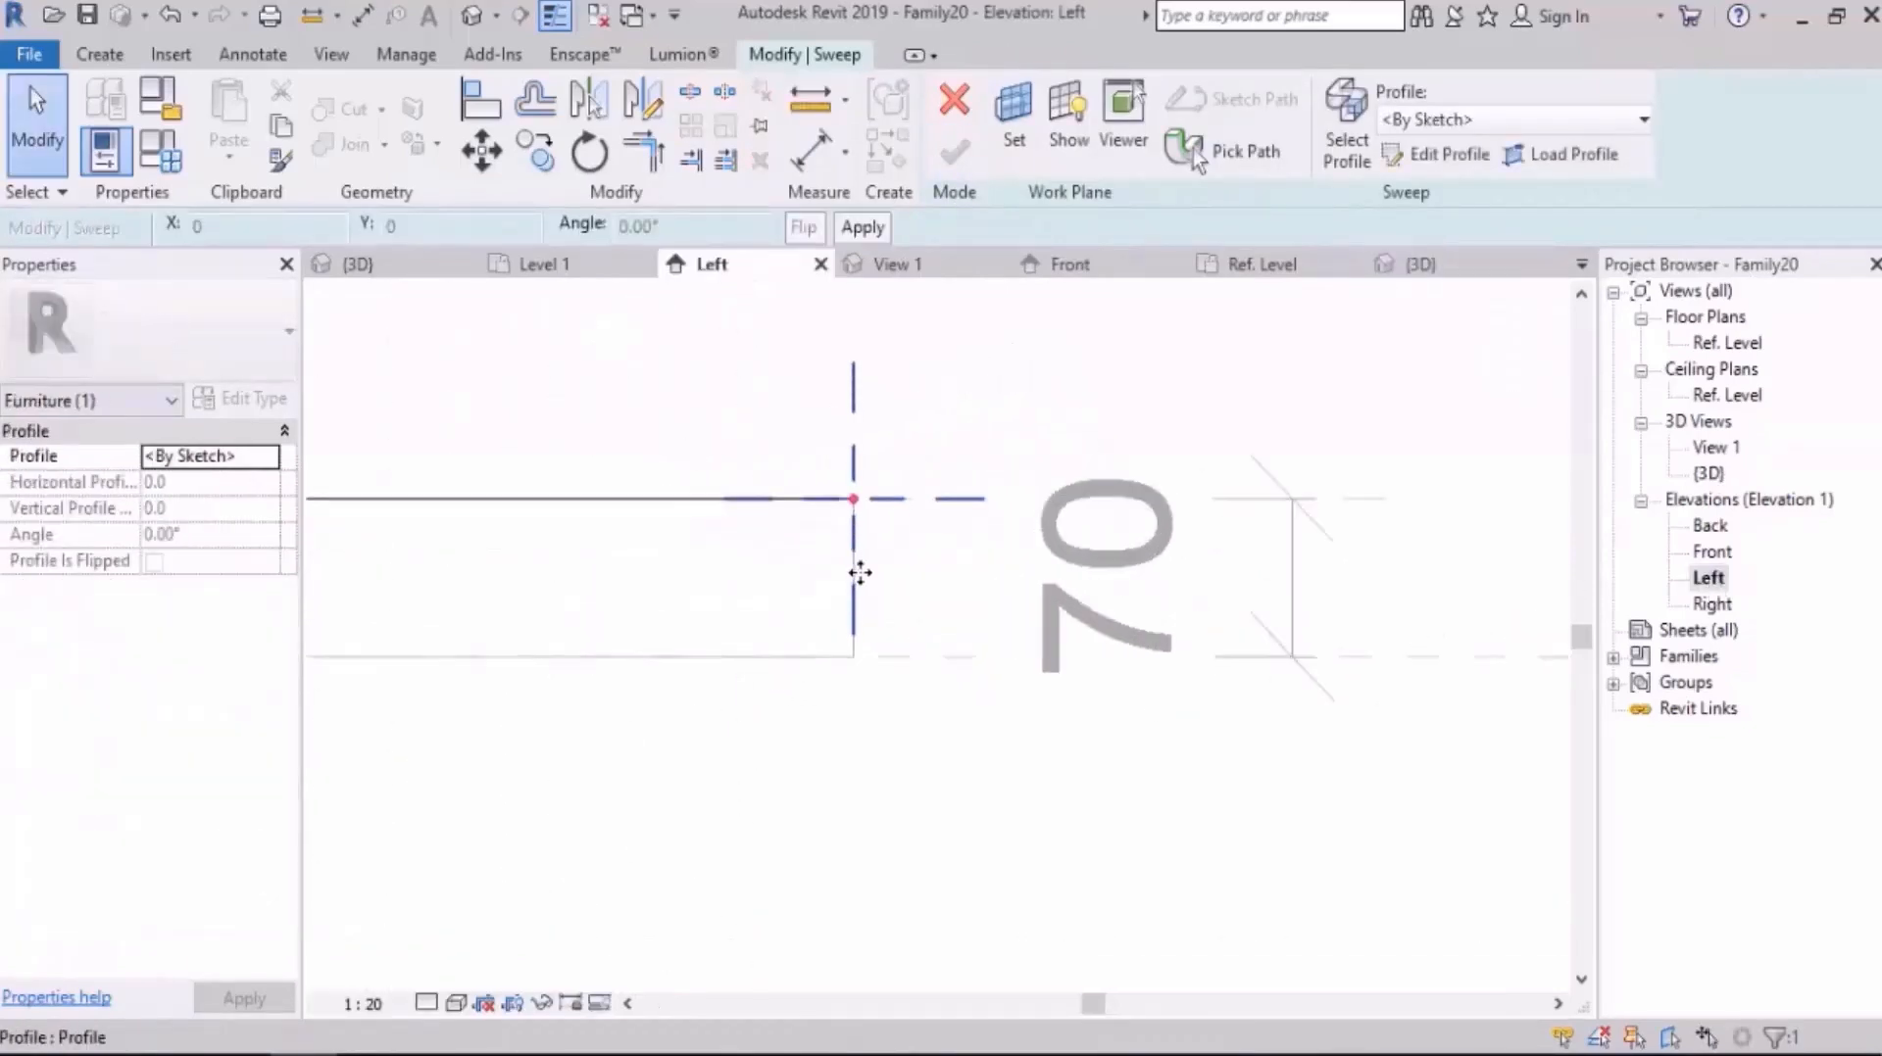
middle_drag(892, 593, 1009, 585)
scroll(985, 511, up, 2)
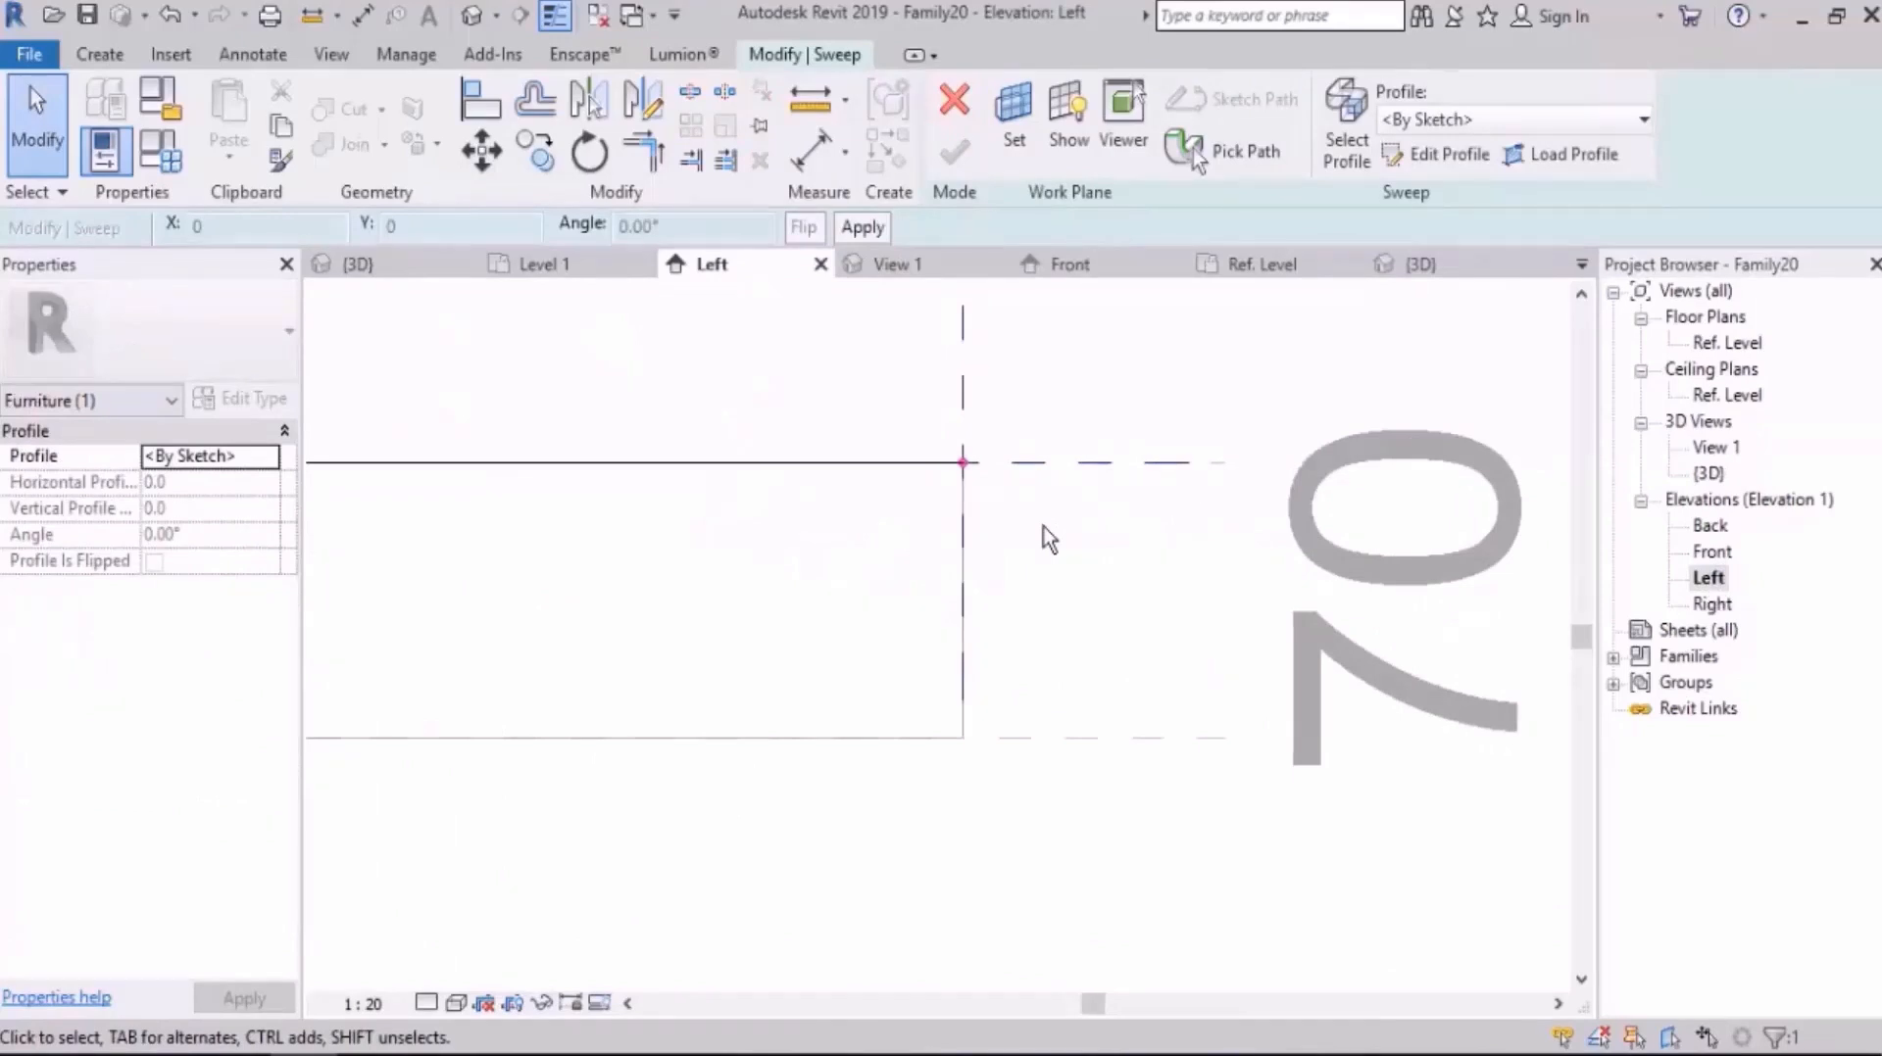
middle_drag(907, 459, 975, 474)
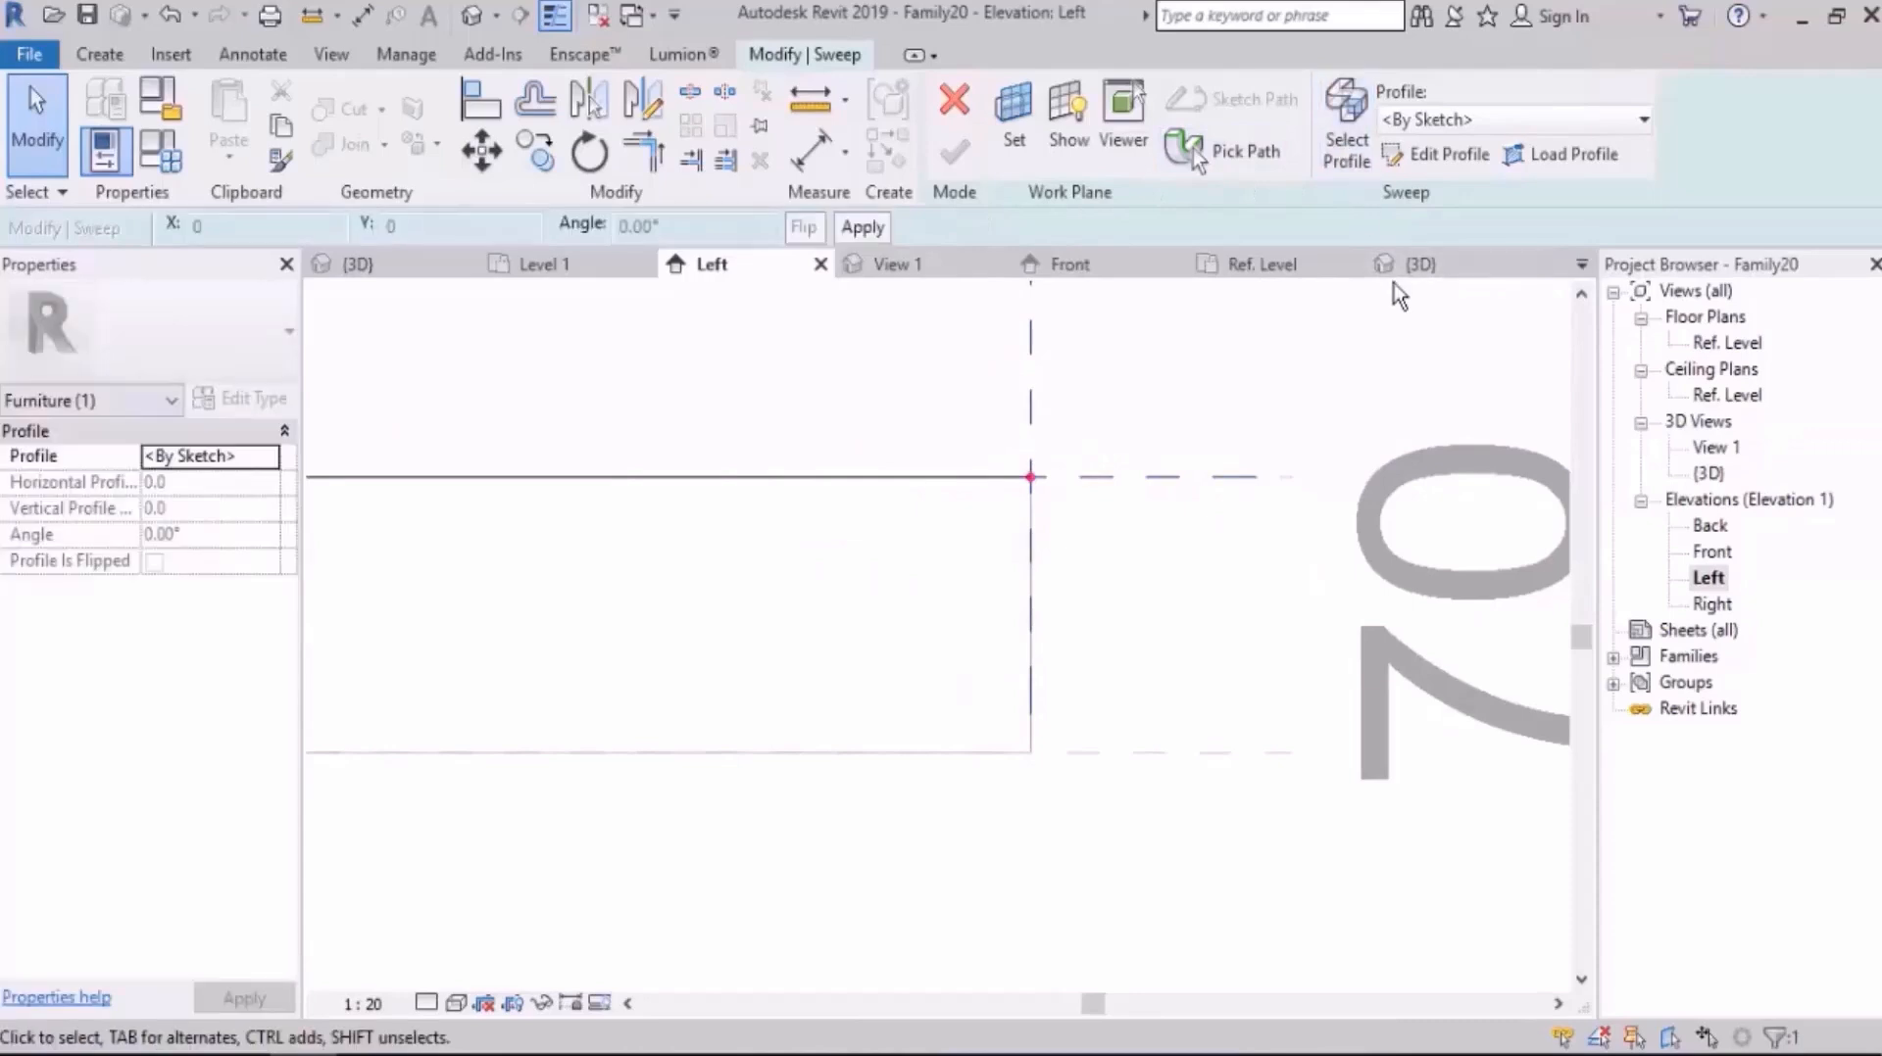
click(1454, 157)
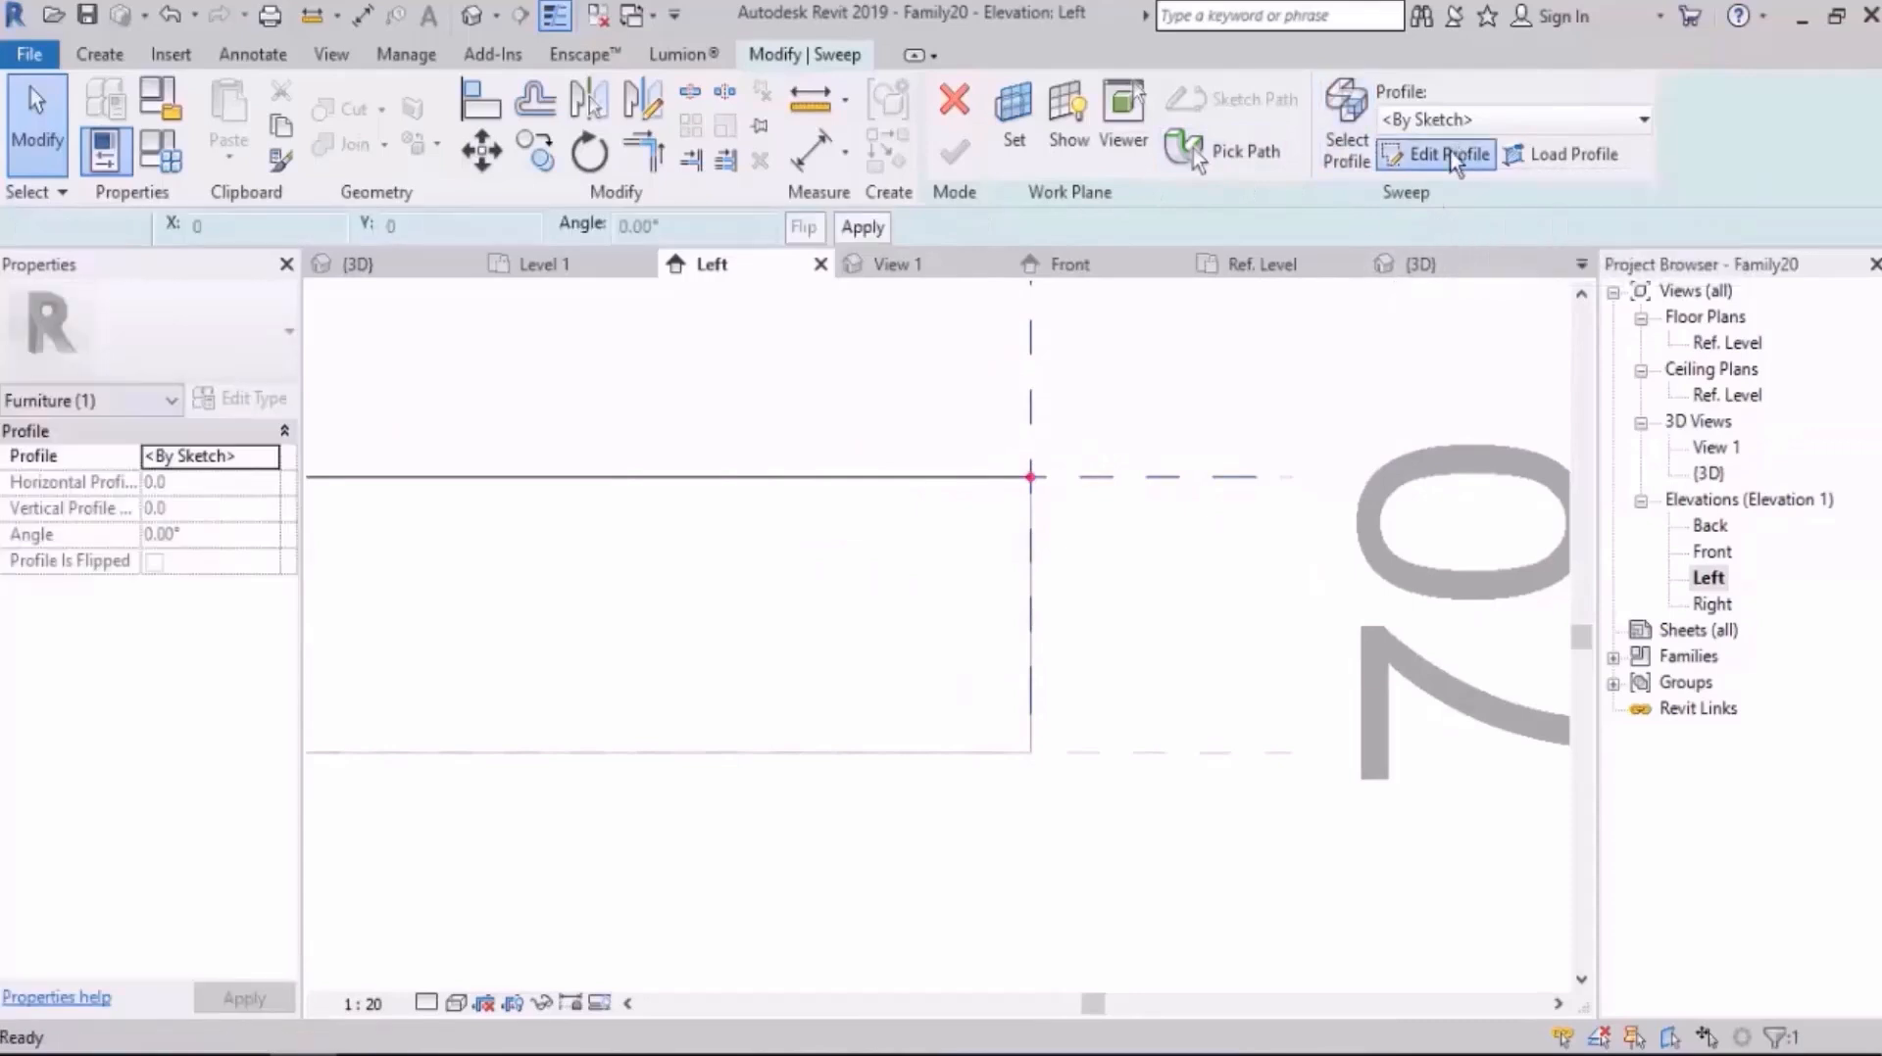
Step: Sketch the profile's stepped inner side from the path point: 30 mm down, 10 mm inward, then further steps down to the lower reference plane
scroll(955, 510, up, 2)
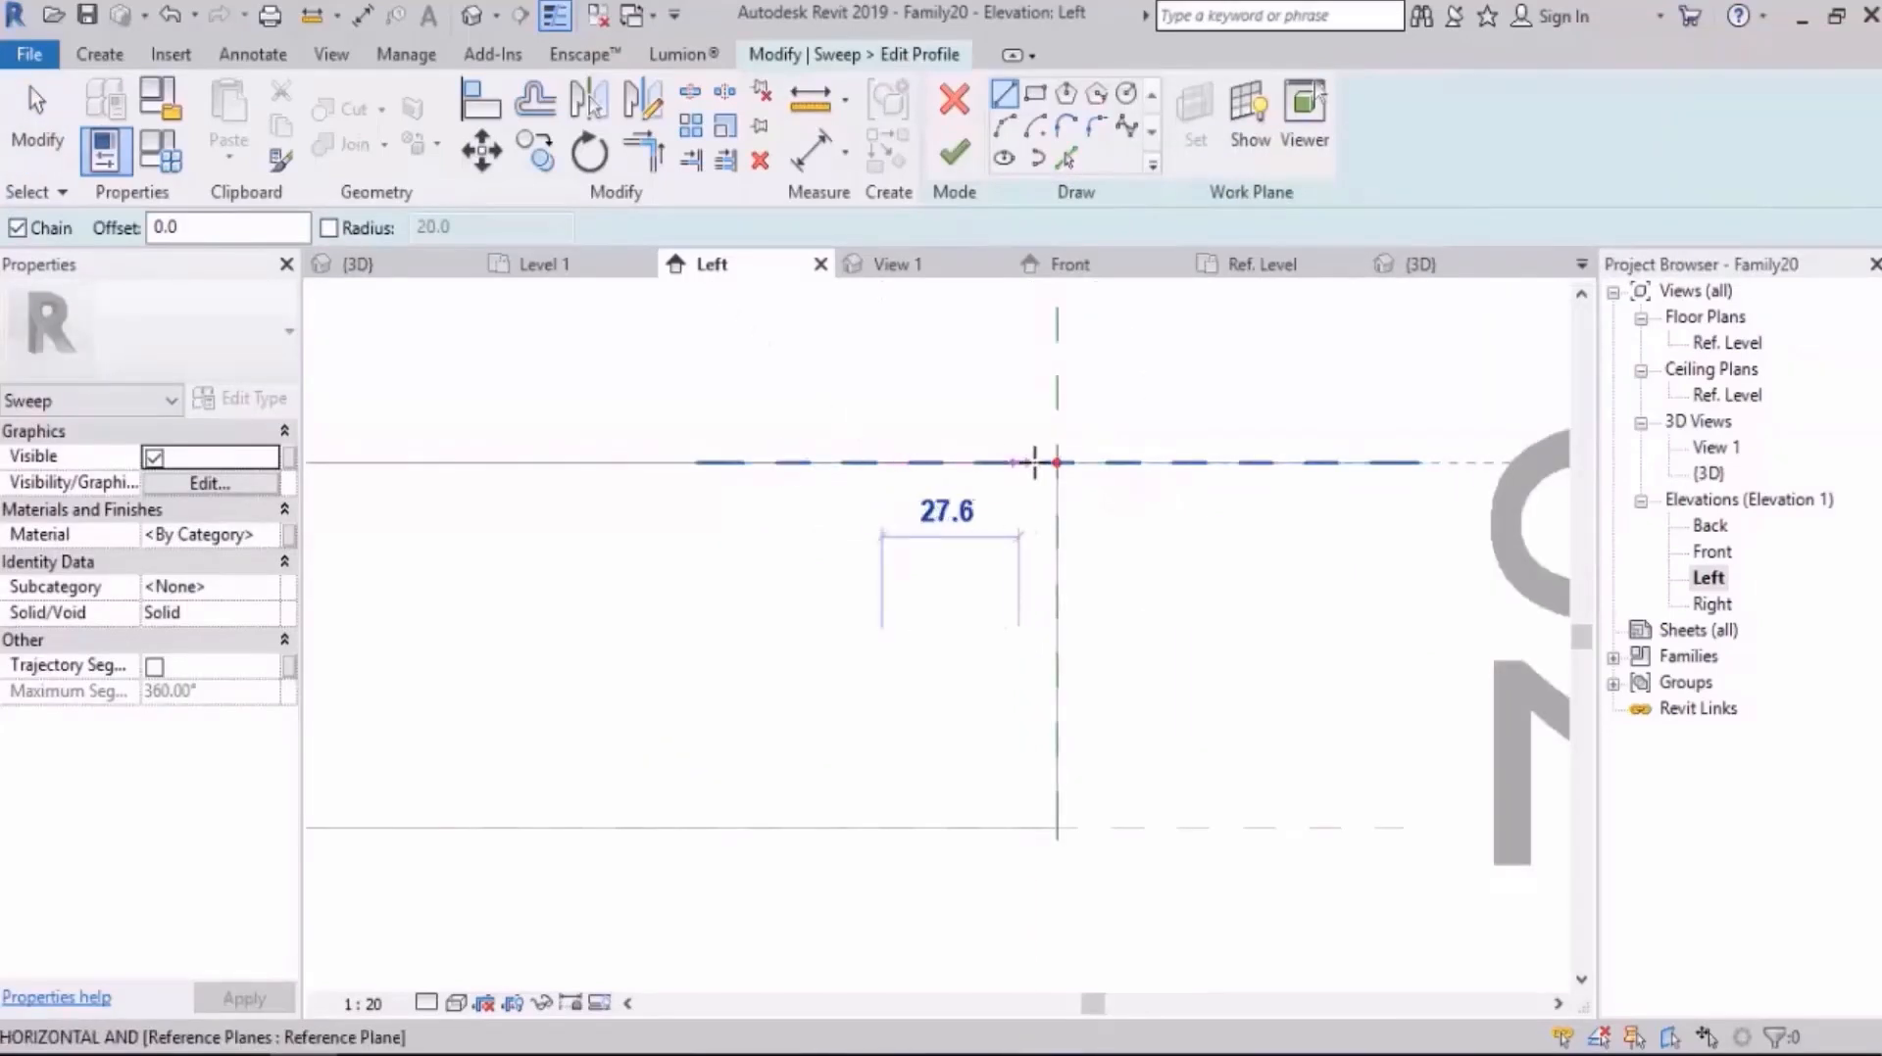
click(1056, 461)
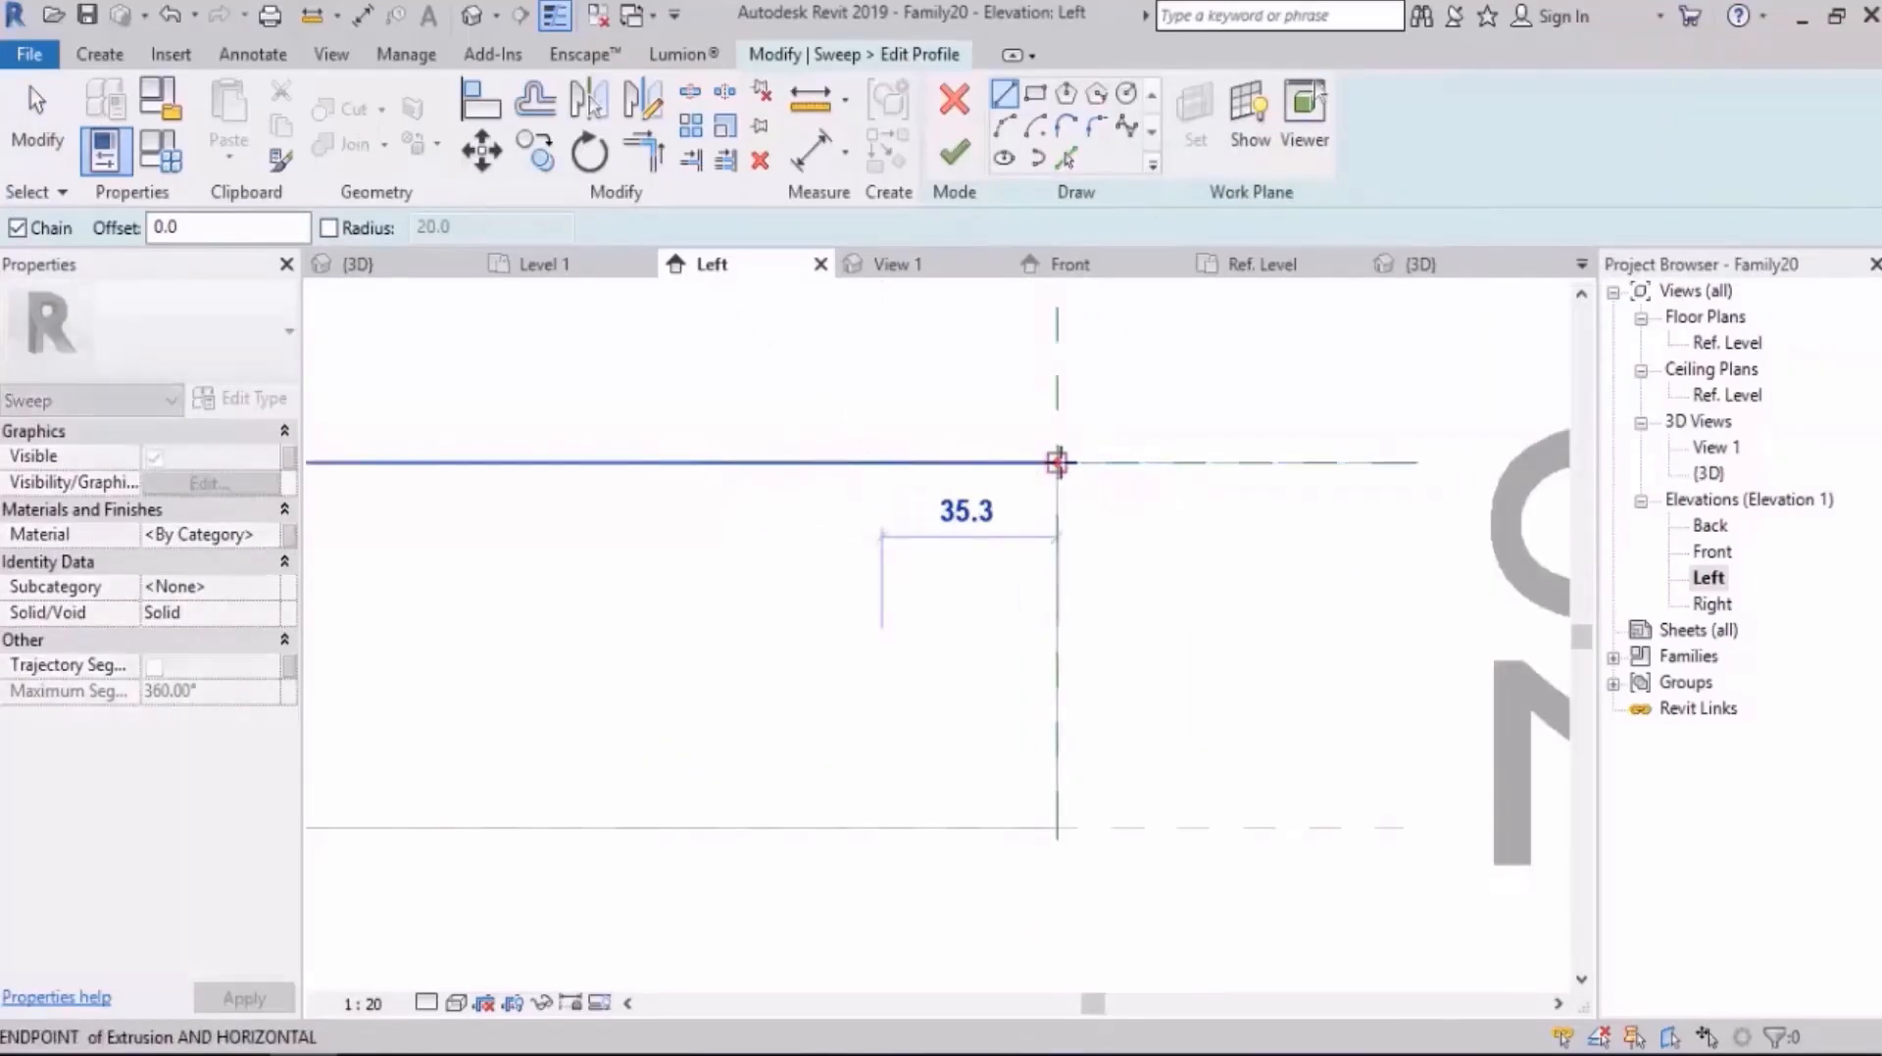
click(1056, 624)
click(1000, 626)
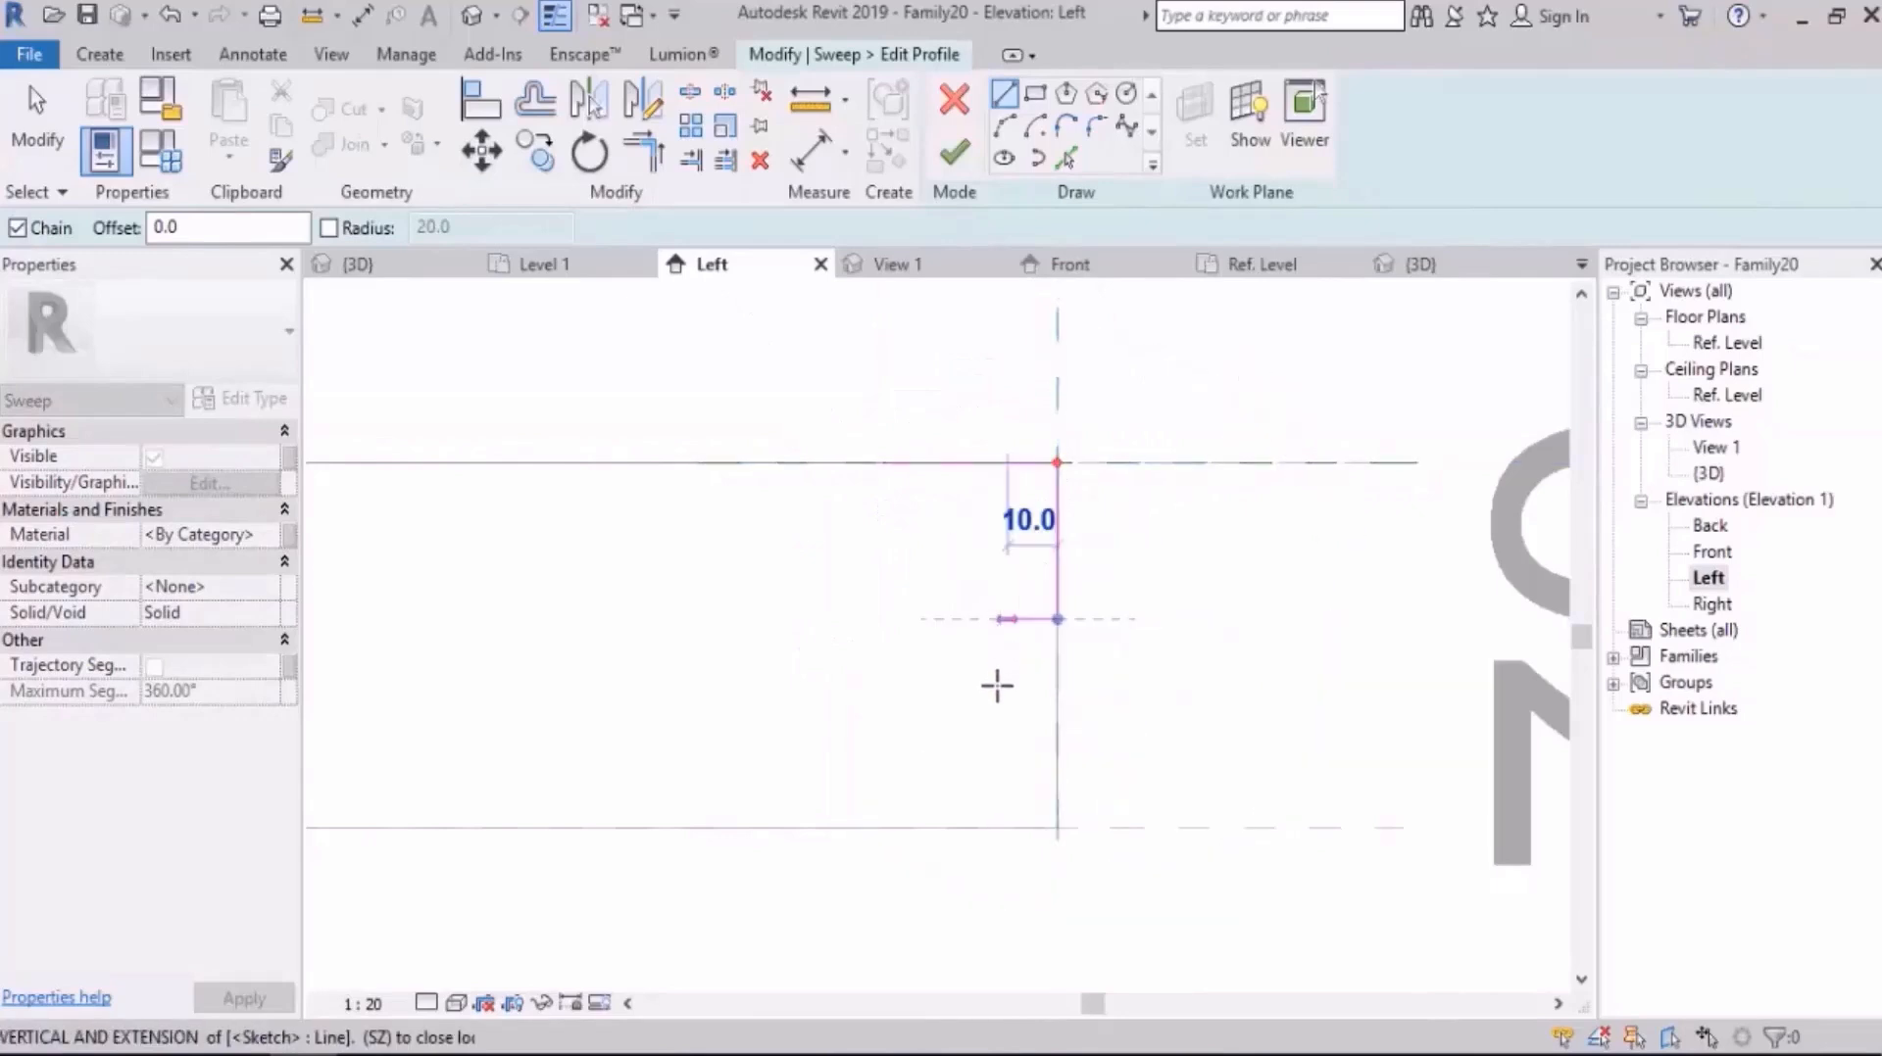
click(1007, 697)
click(933, 697)
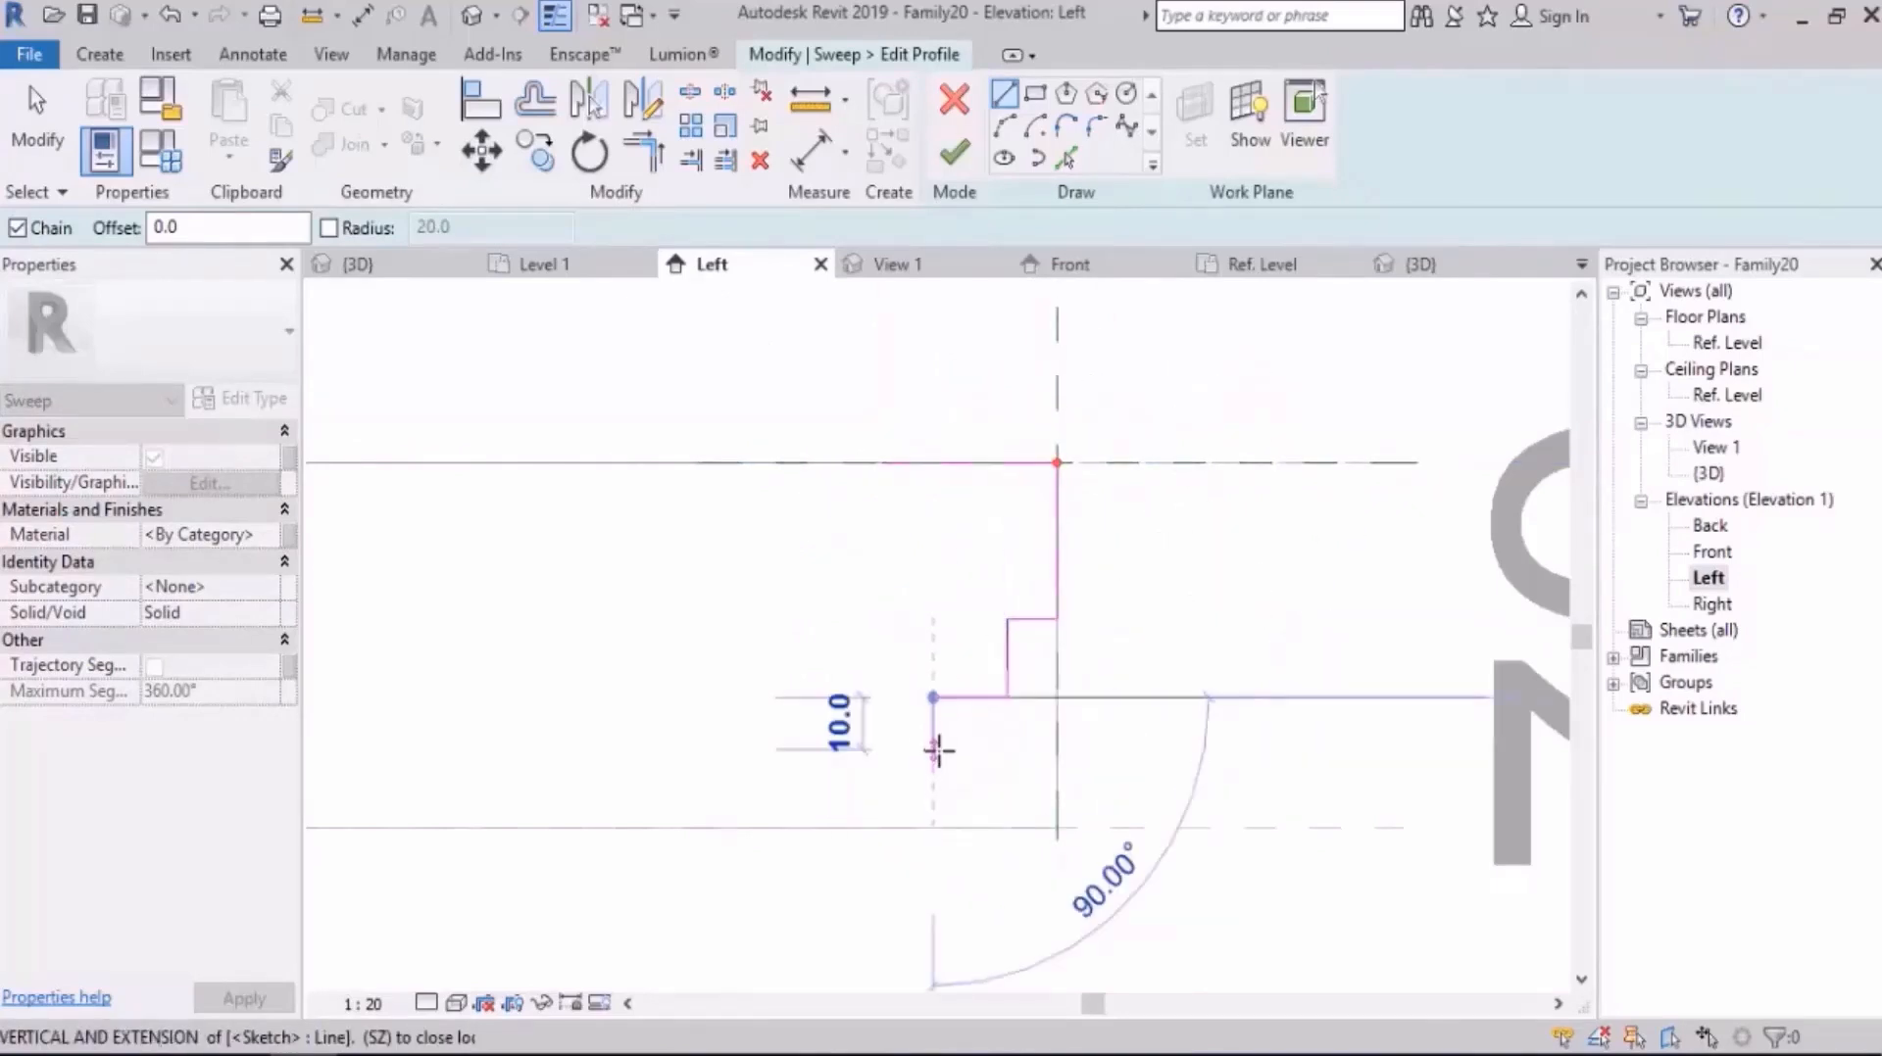
click(908, 752)
click(885, 753)
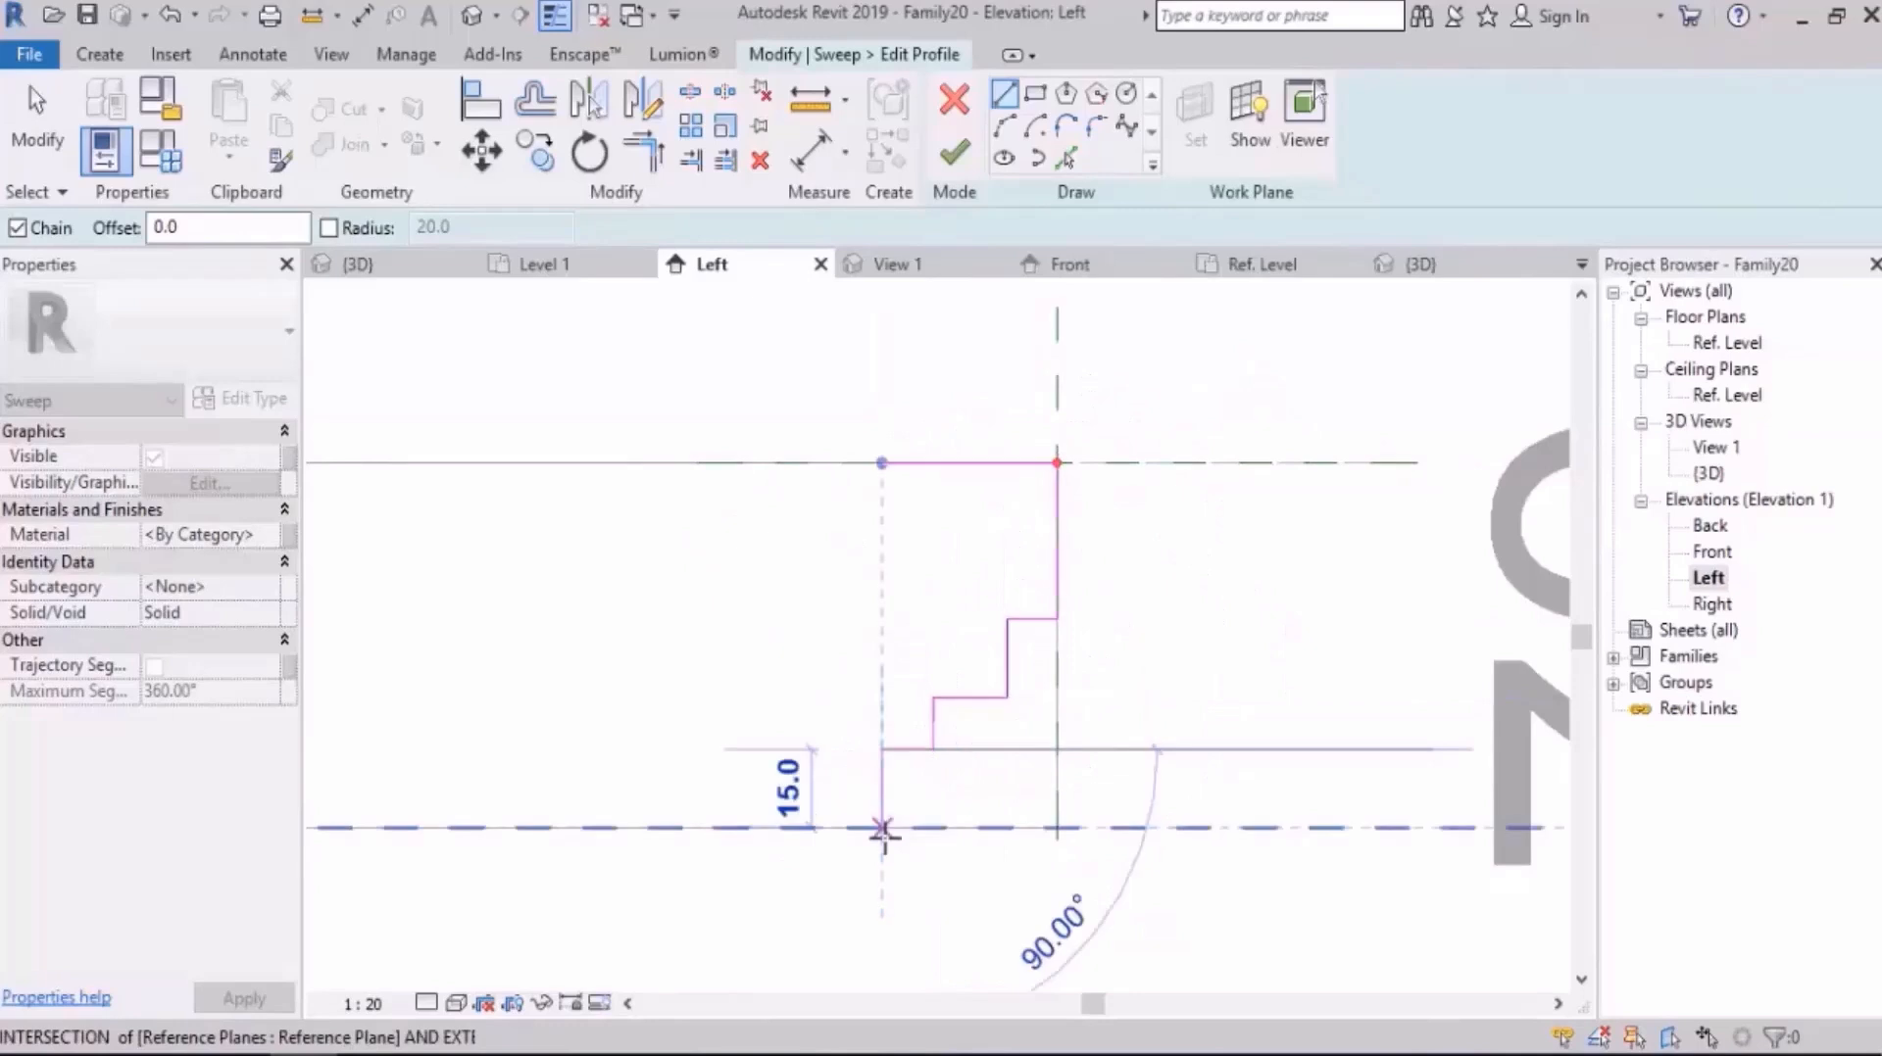
click(882, 828)
Step: Draw the profile's base outward past the slab edge and its outer side 70 mm up to the upper reference plane
click(1157, 828)
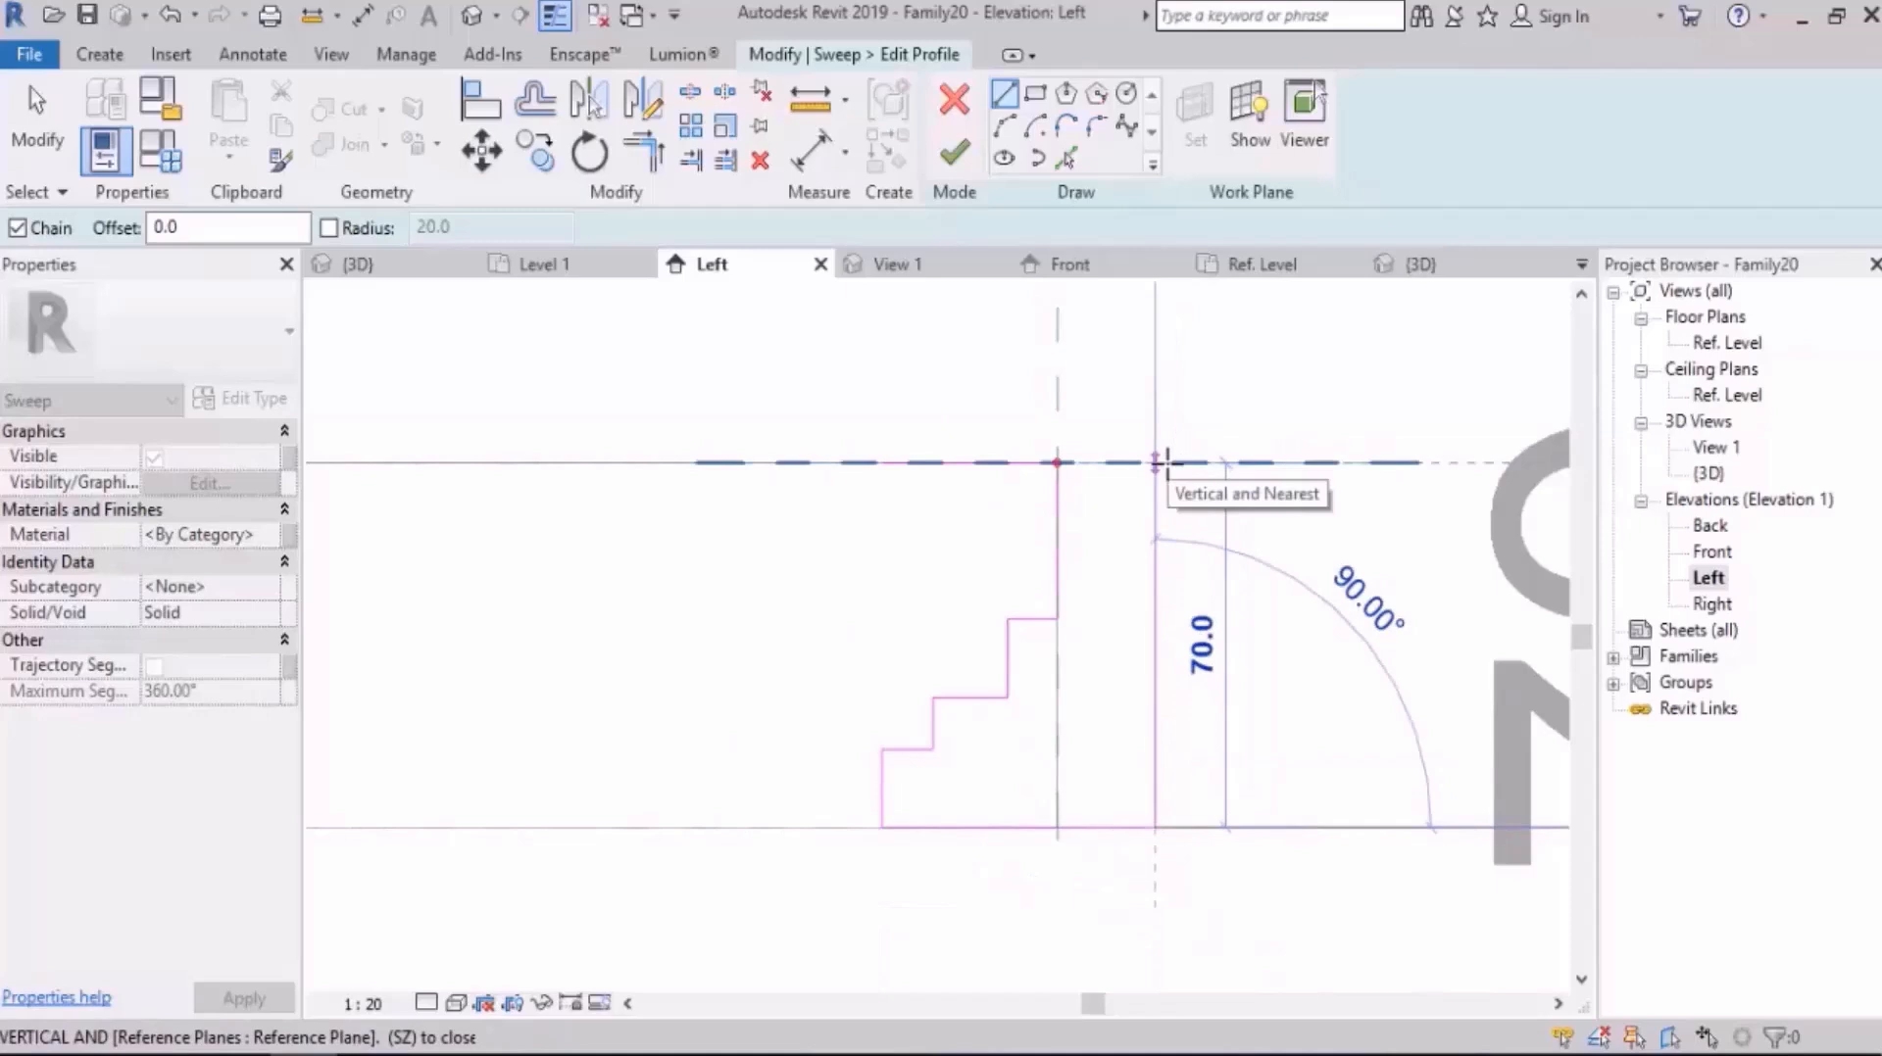
click(1166, 463)
key(Escape)
key(Escape)
Step: Round the profile's upper corner at the path point with a fillet arc of about 23 mm radius
click(1096, 128)
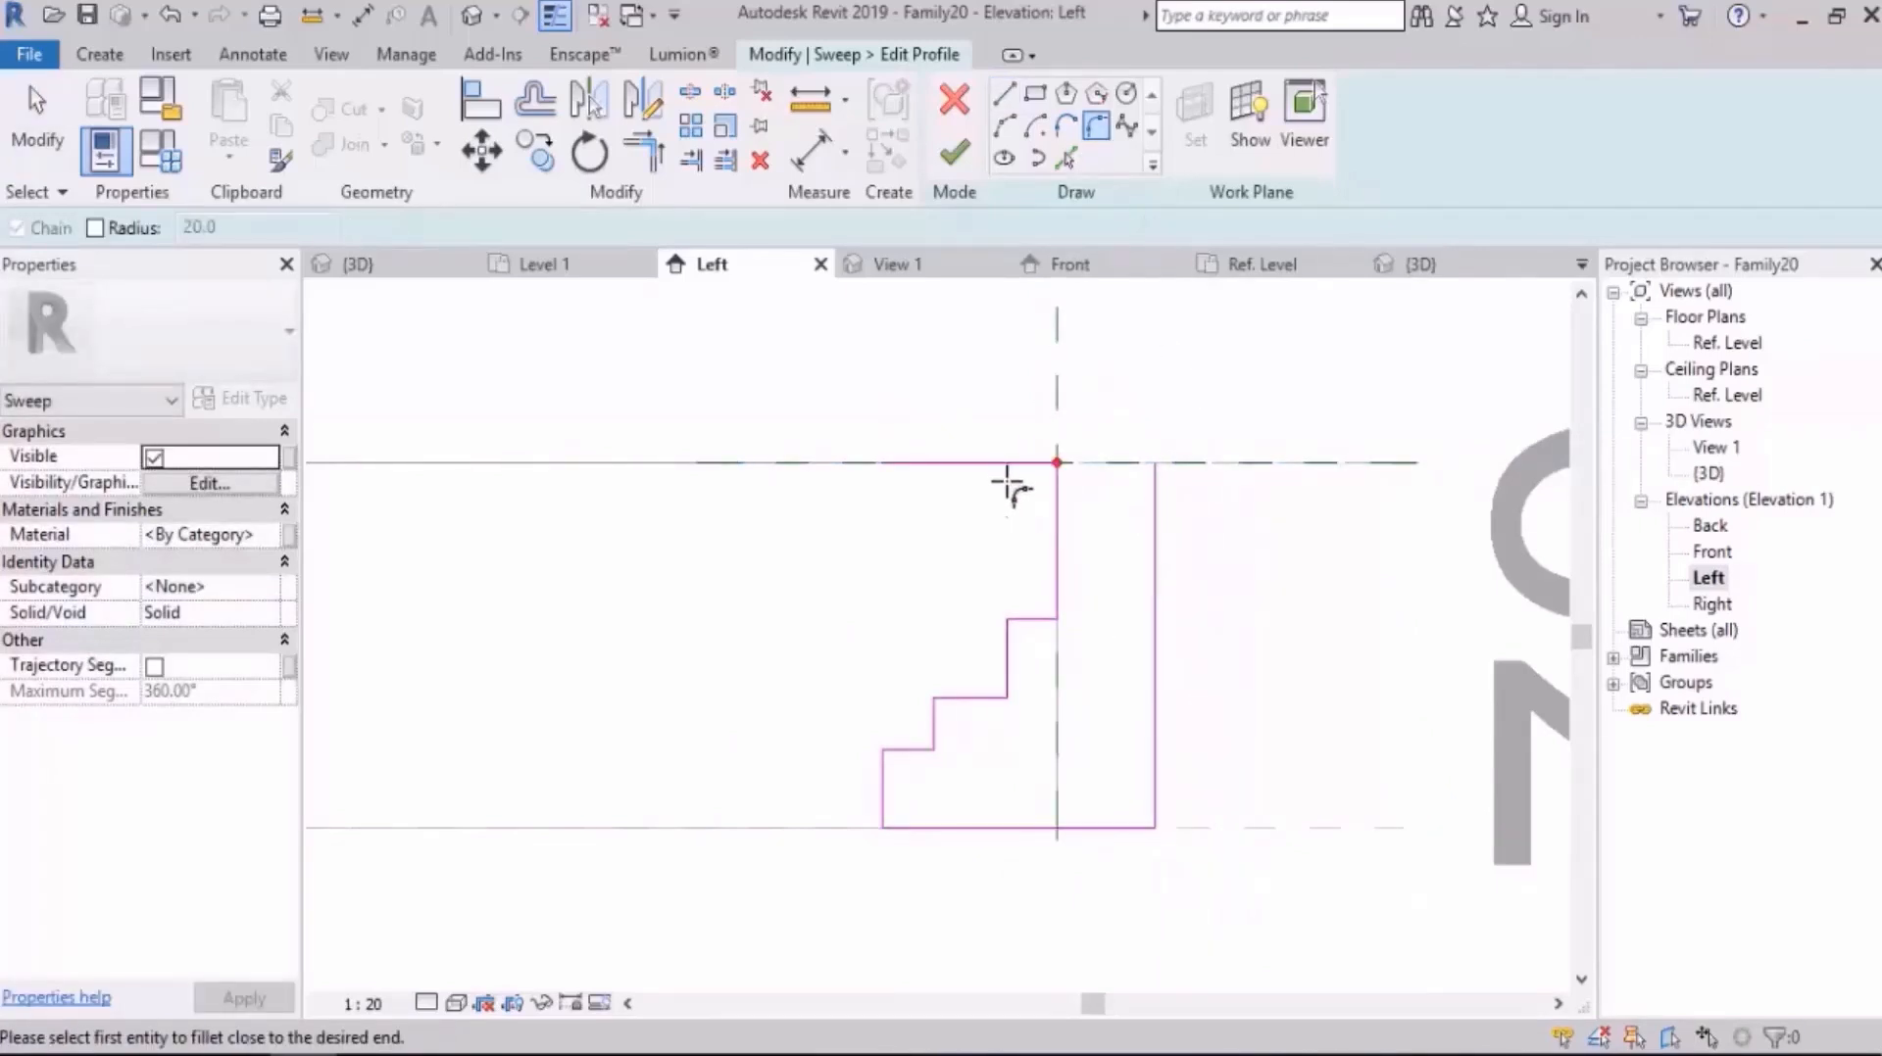
click(1015, 465)
click(1054, 477)
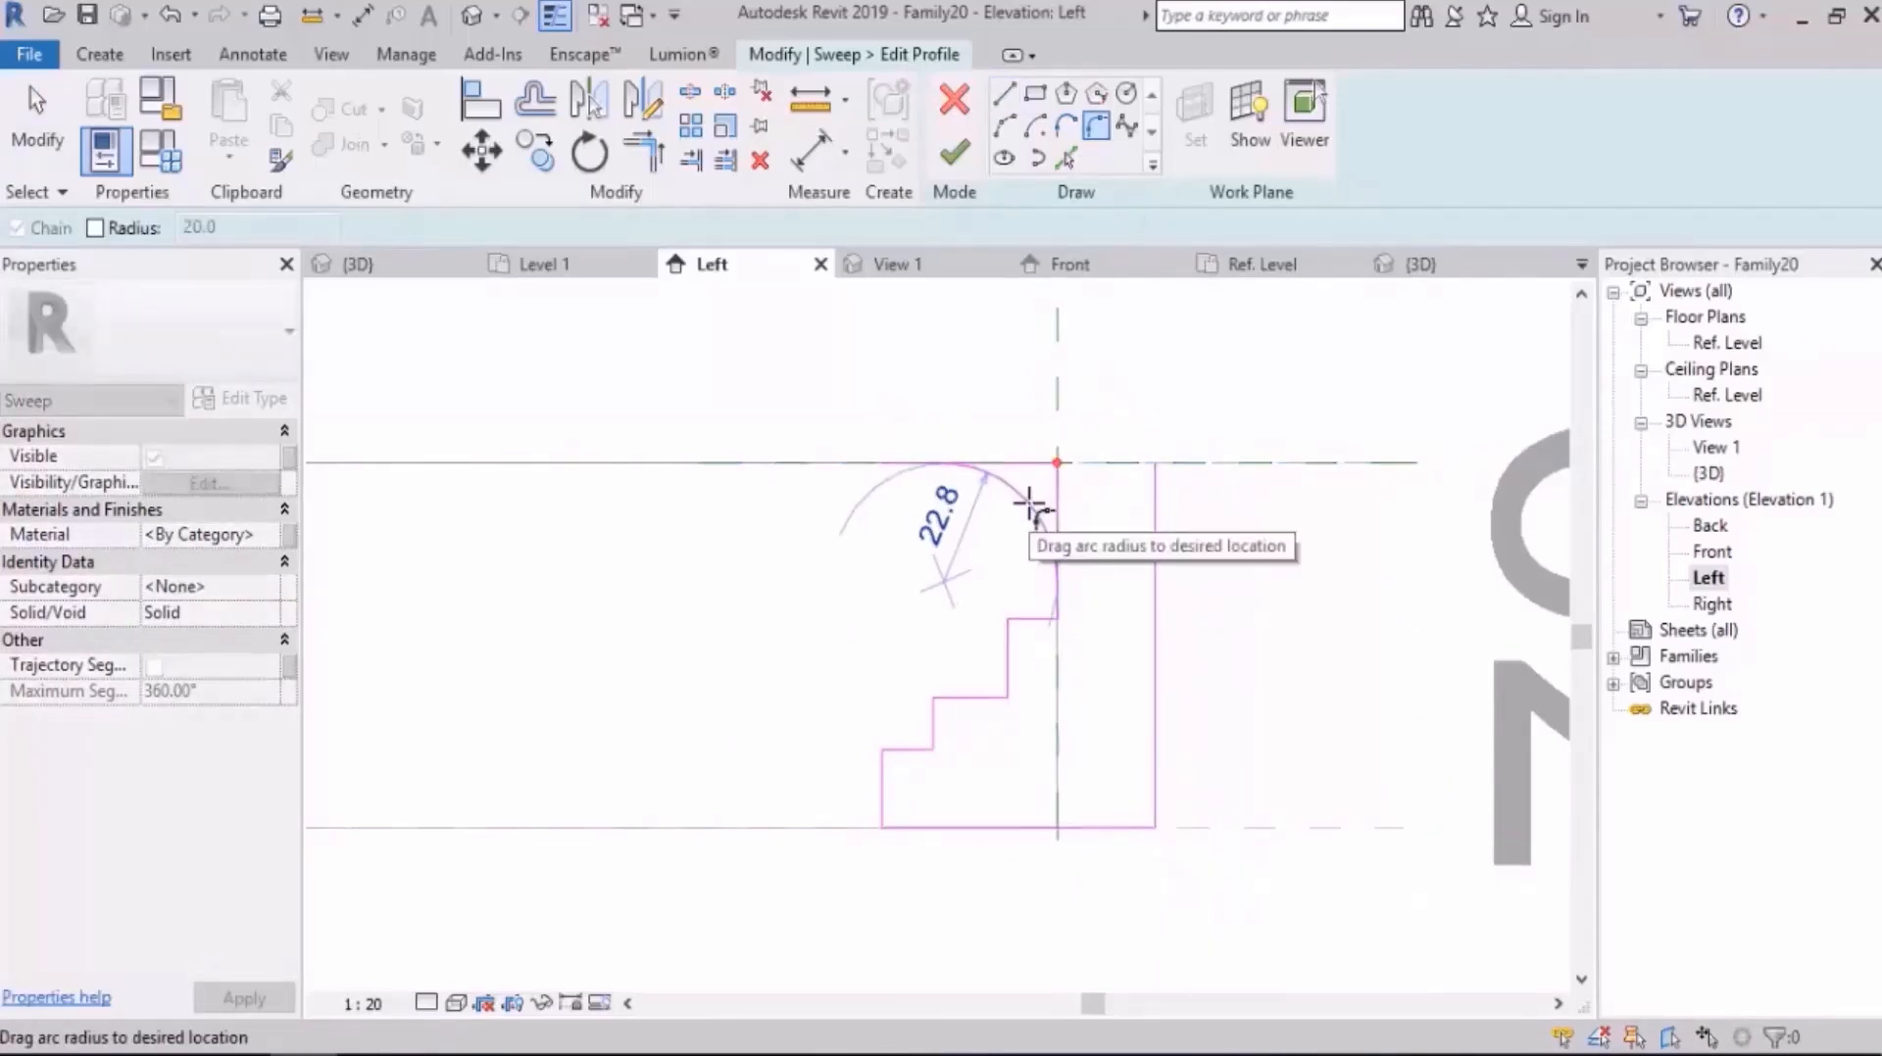
click(1132, 495)
key(Escape)
key(Escape)
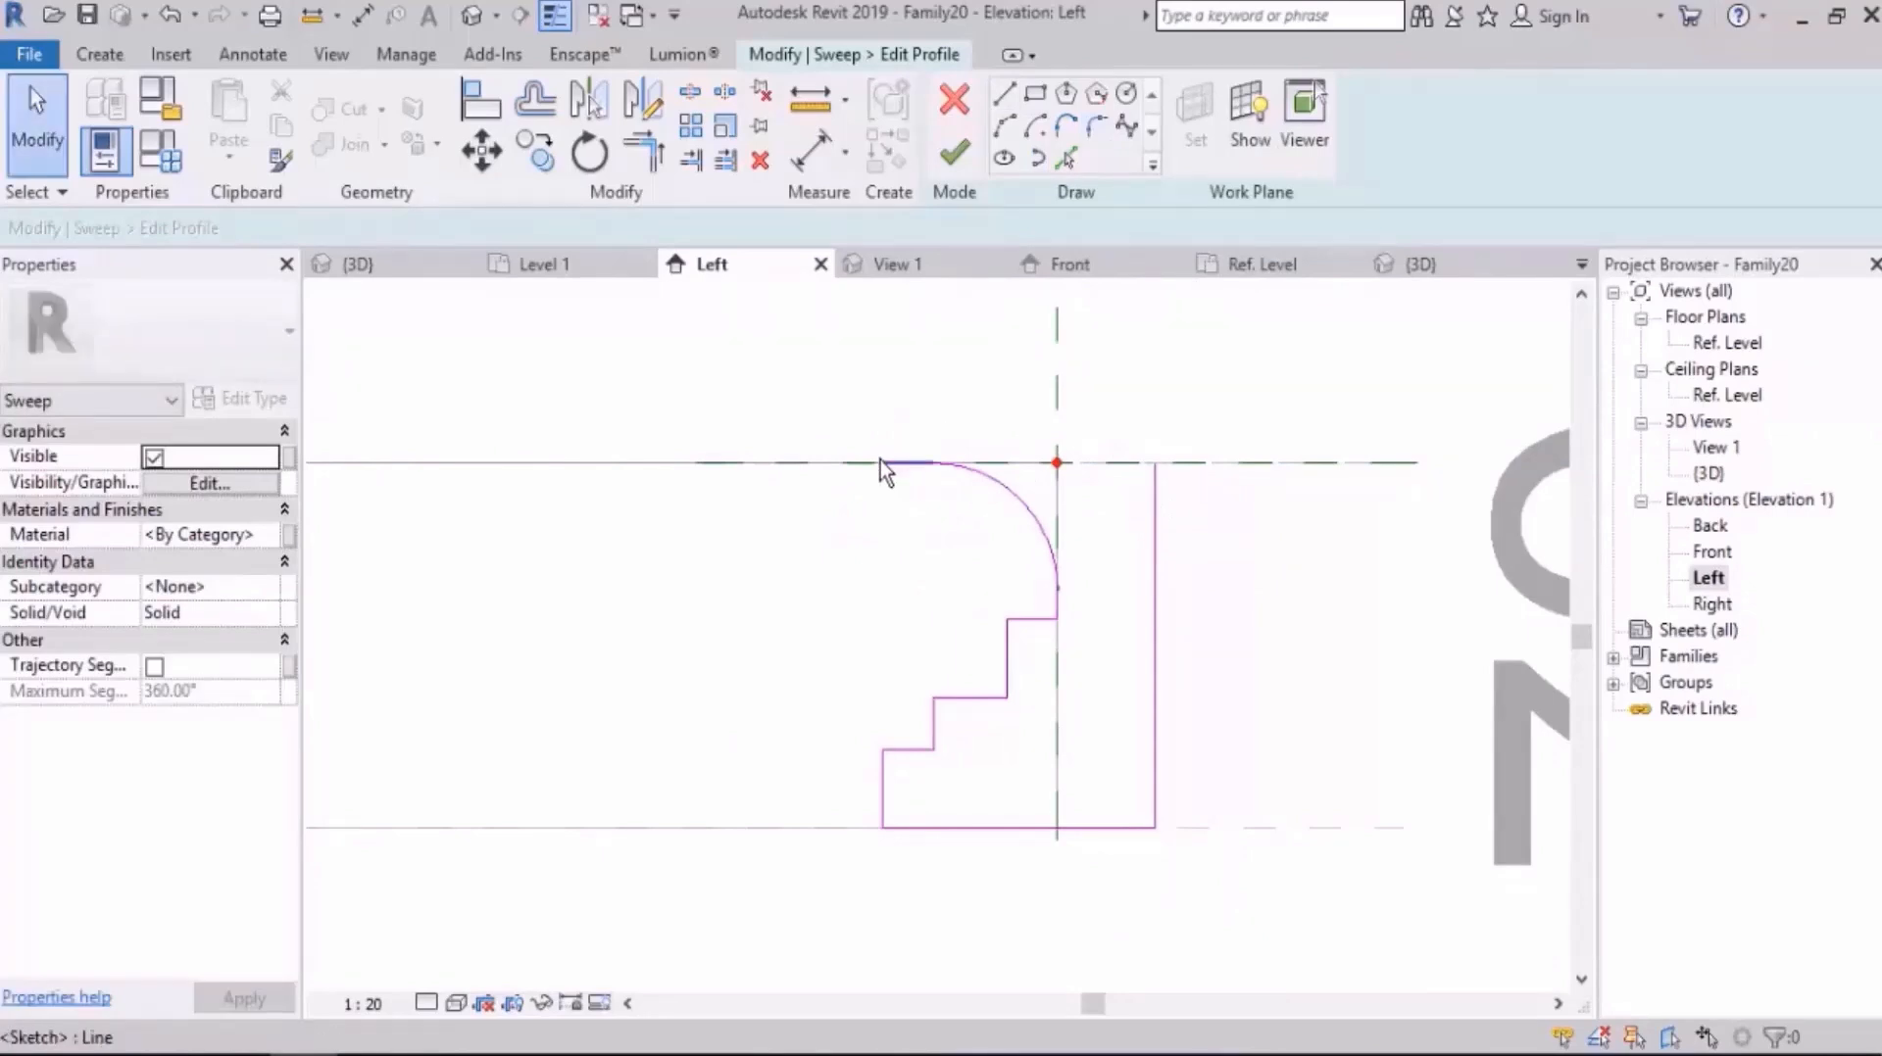
Step: Extend the profile's top line along the upper reference plane to the outer side and trim it to the fillet arc
click(880, 461)
drag(934, 465, 1155, 463)
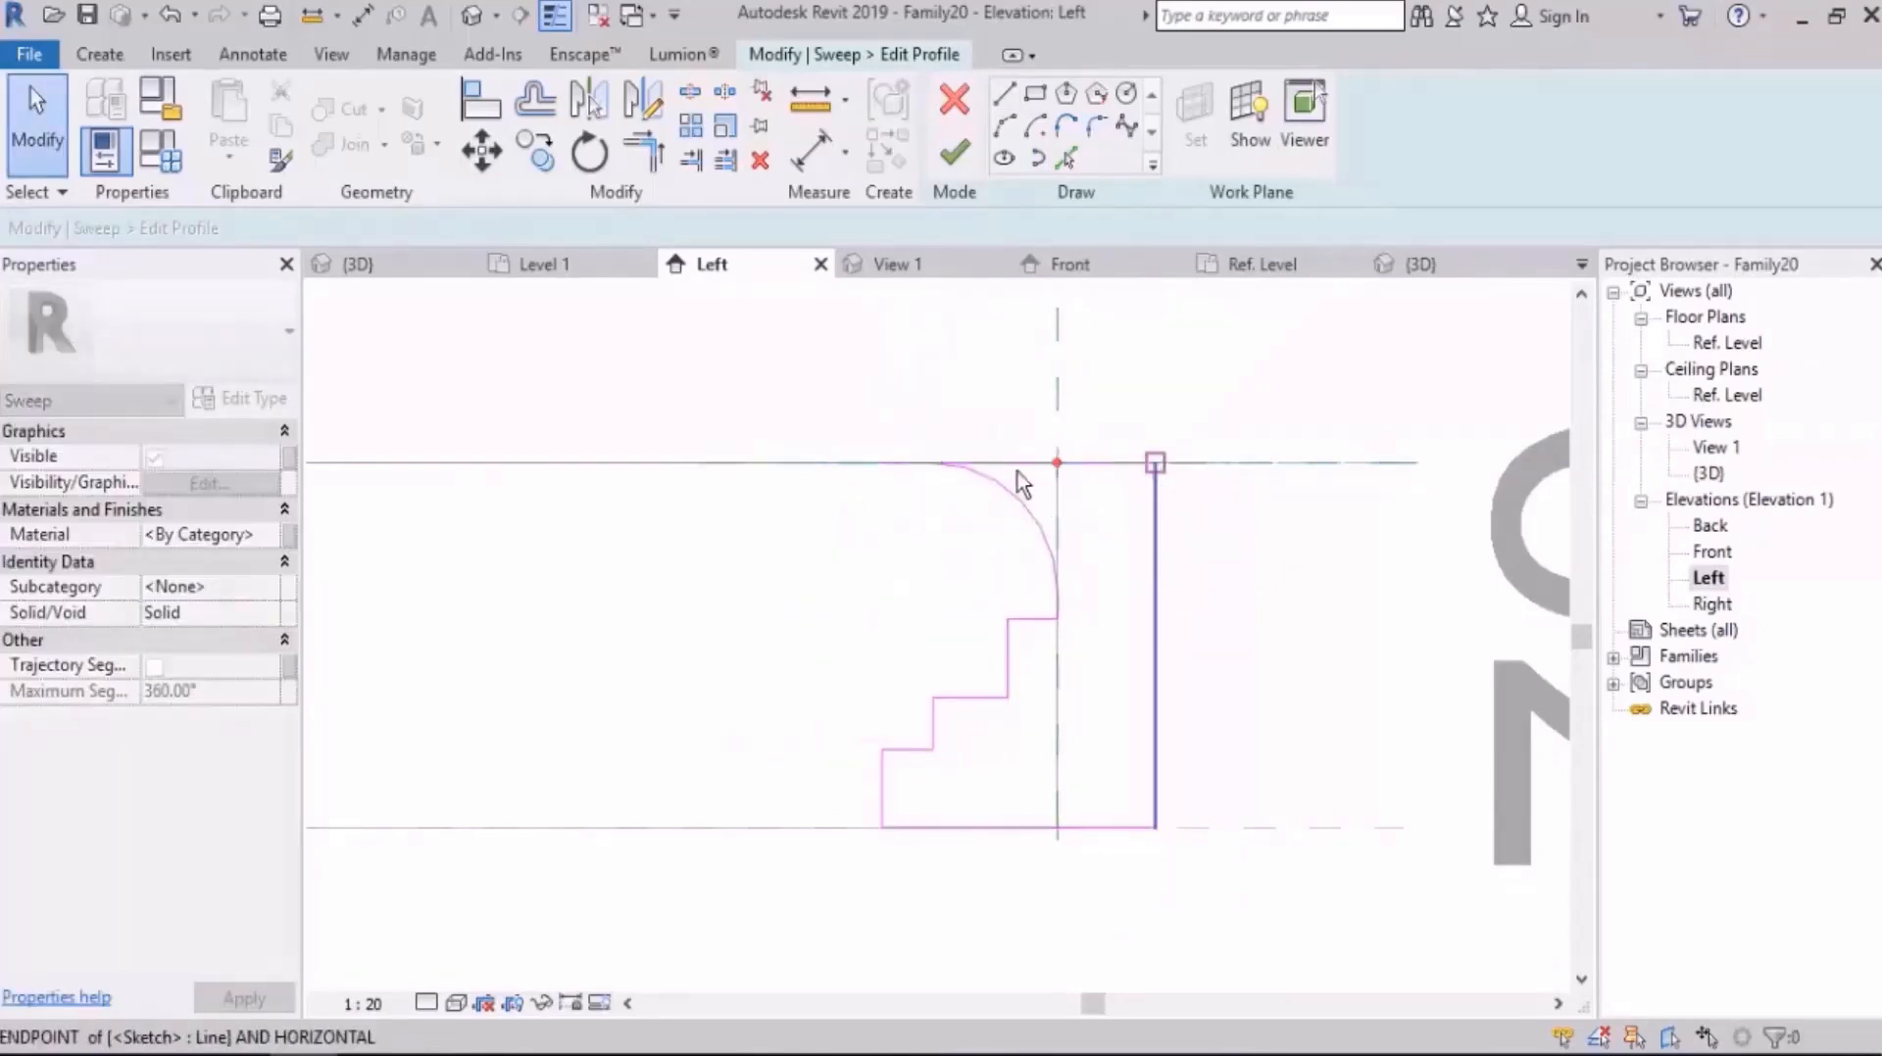
click(949, 490)
key(t)
key(r)
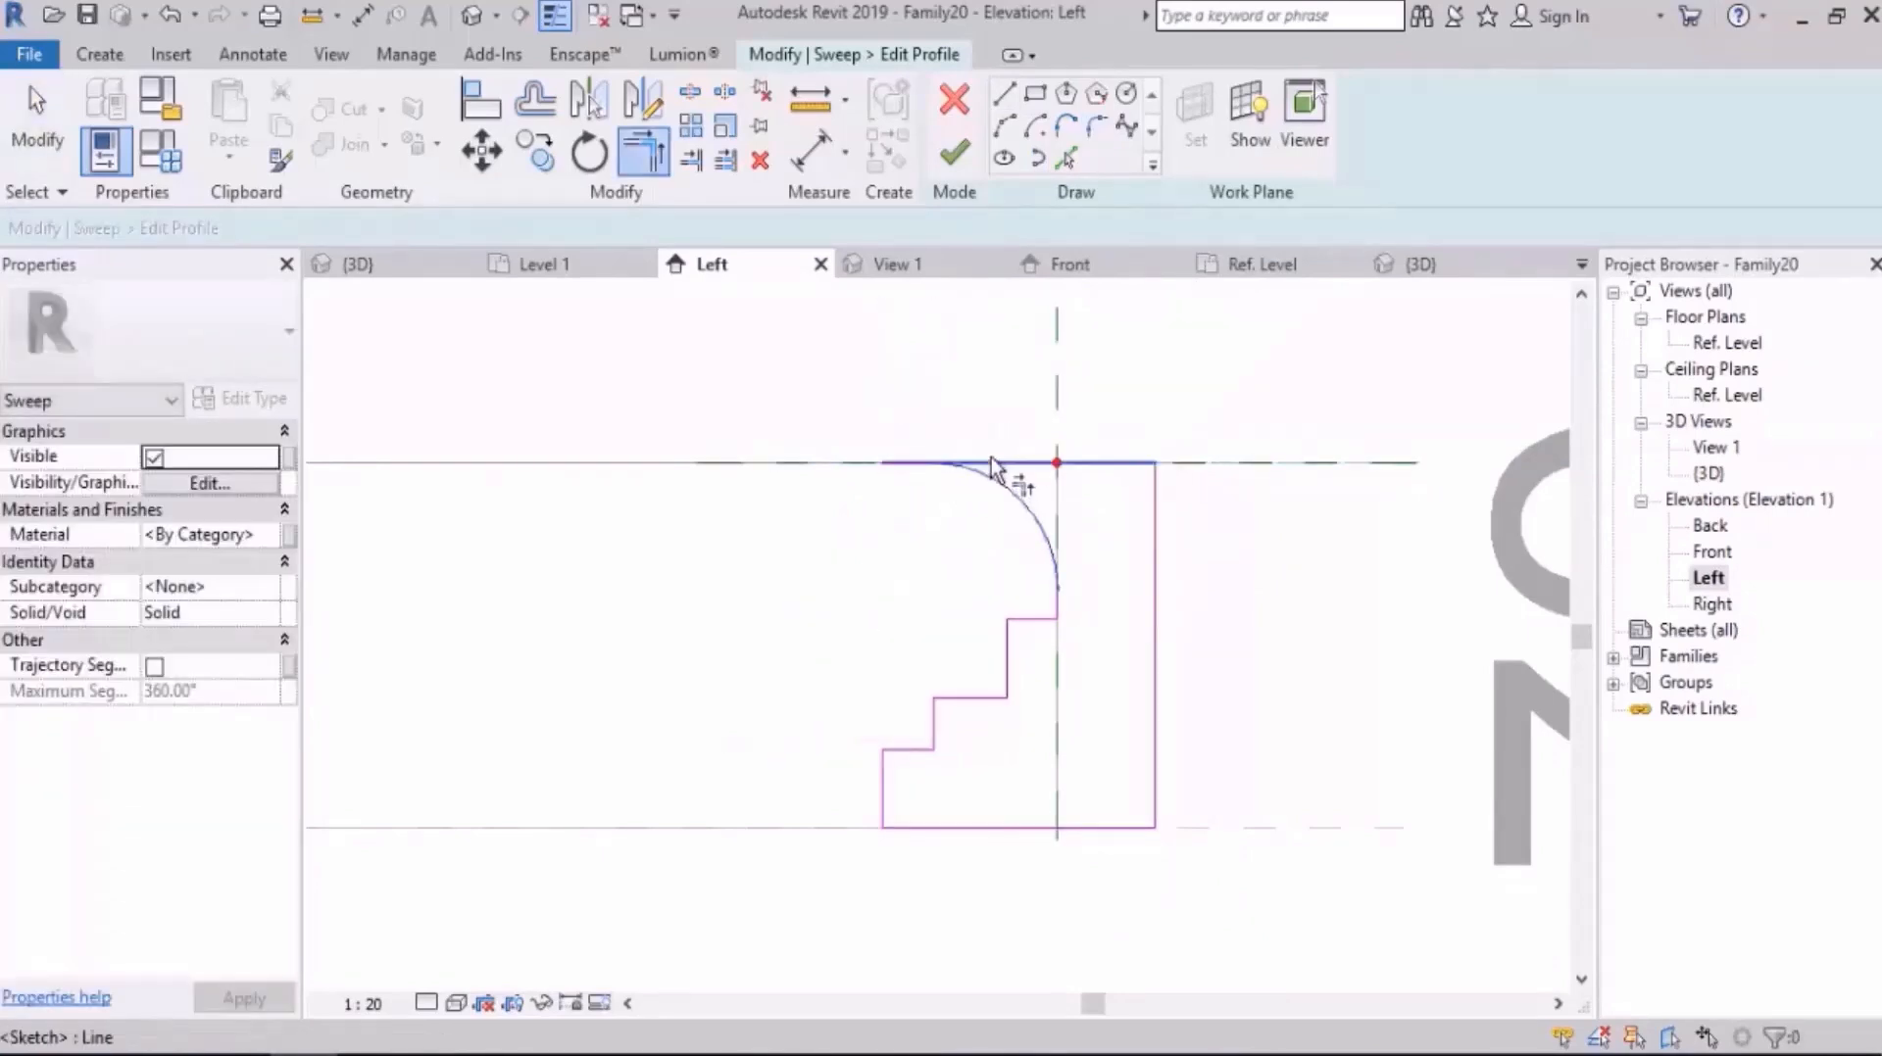
click(991, 460)
Step: Check that the profile forms one closed chain, and finish both the profile and the sweep
scroll(1127, 433, down, 2)
middle_drag(1127, 433, 1098, 427)
key(Escape)
key(Tab)
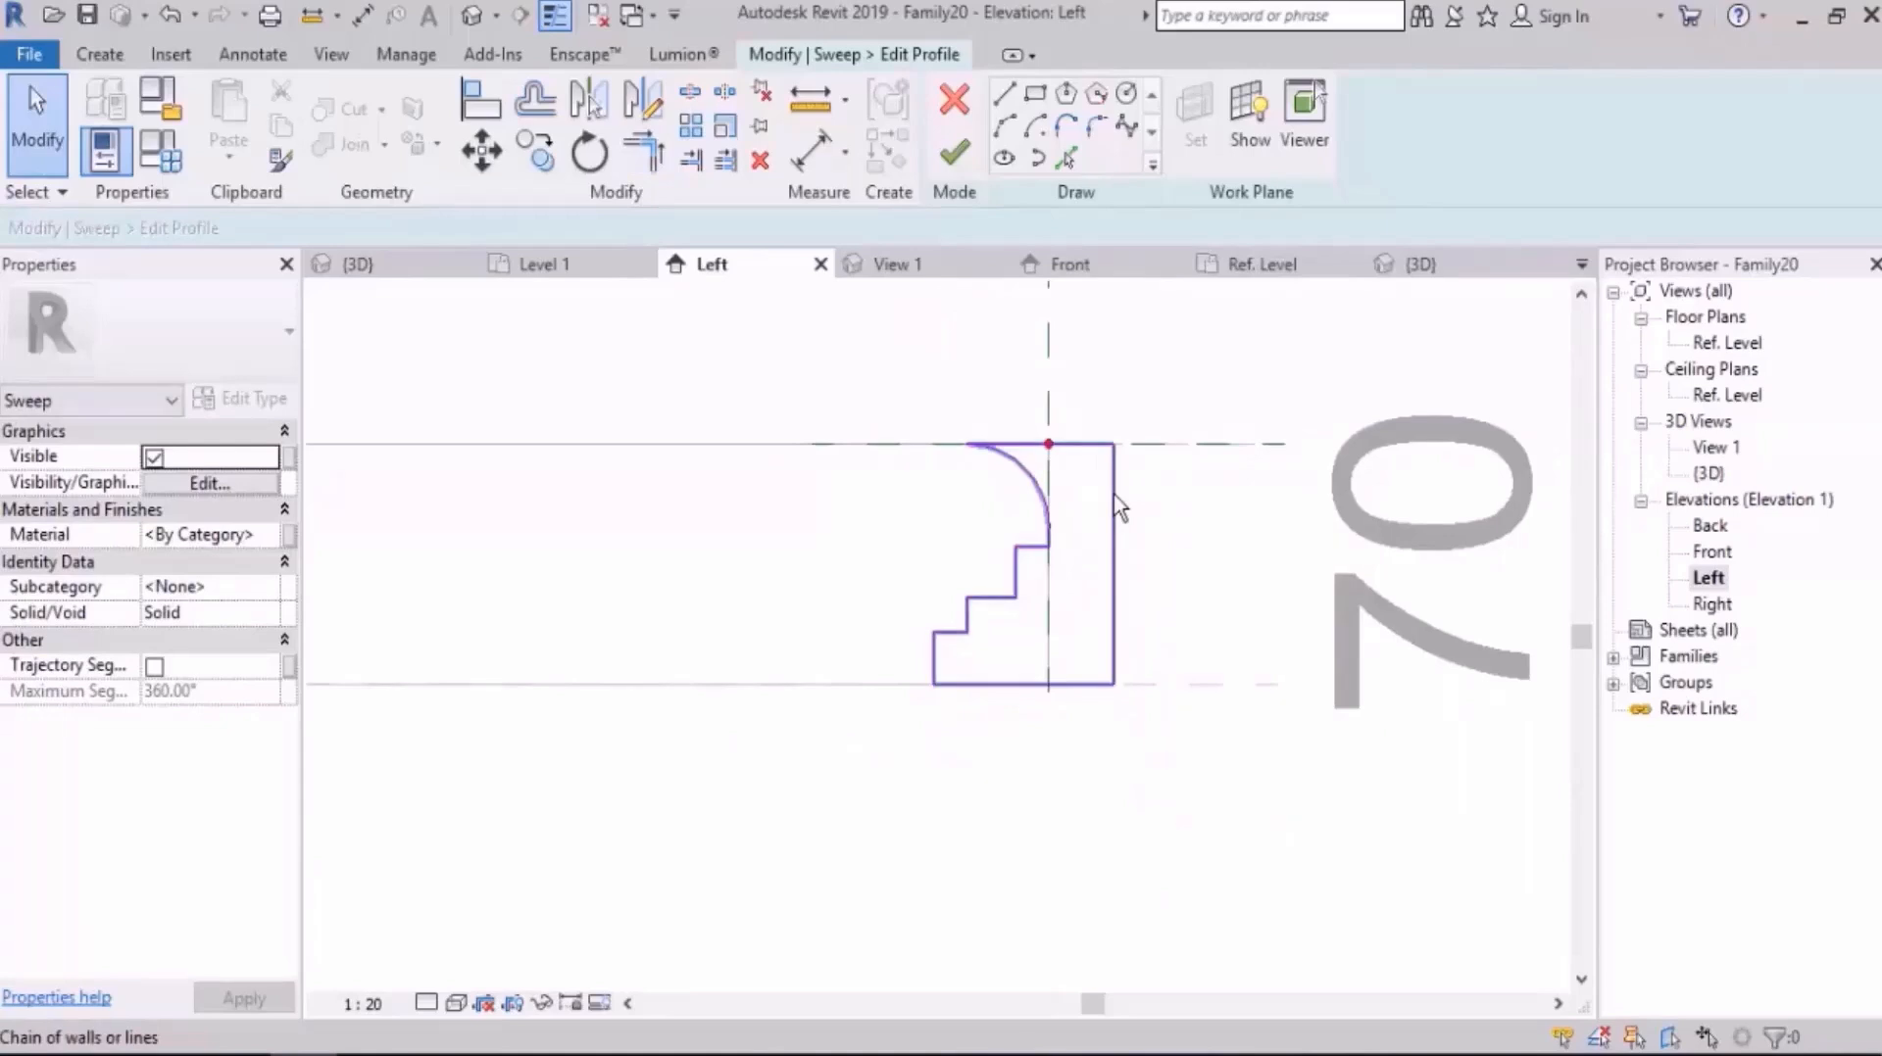
click(954, 157)
click(954, 168)
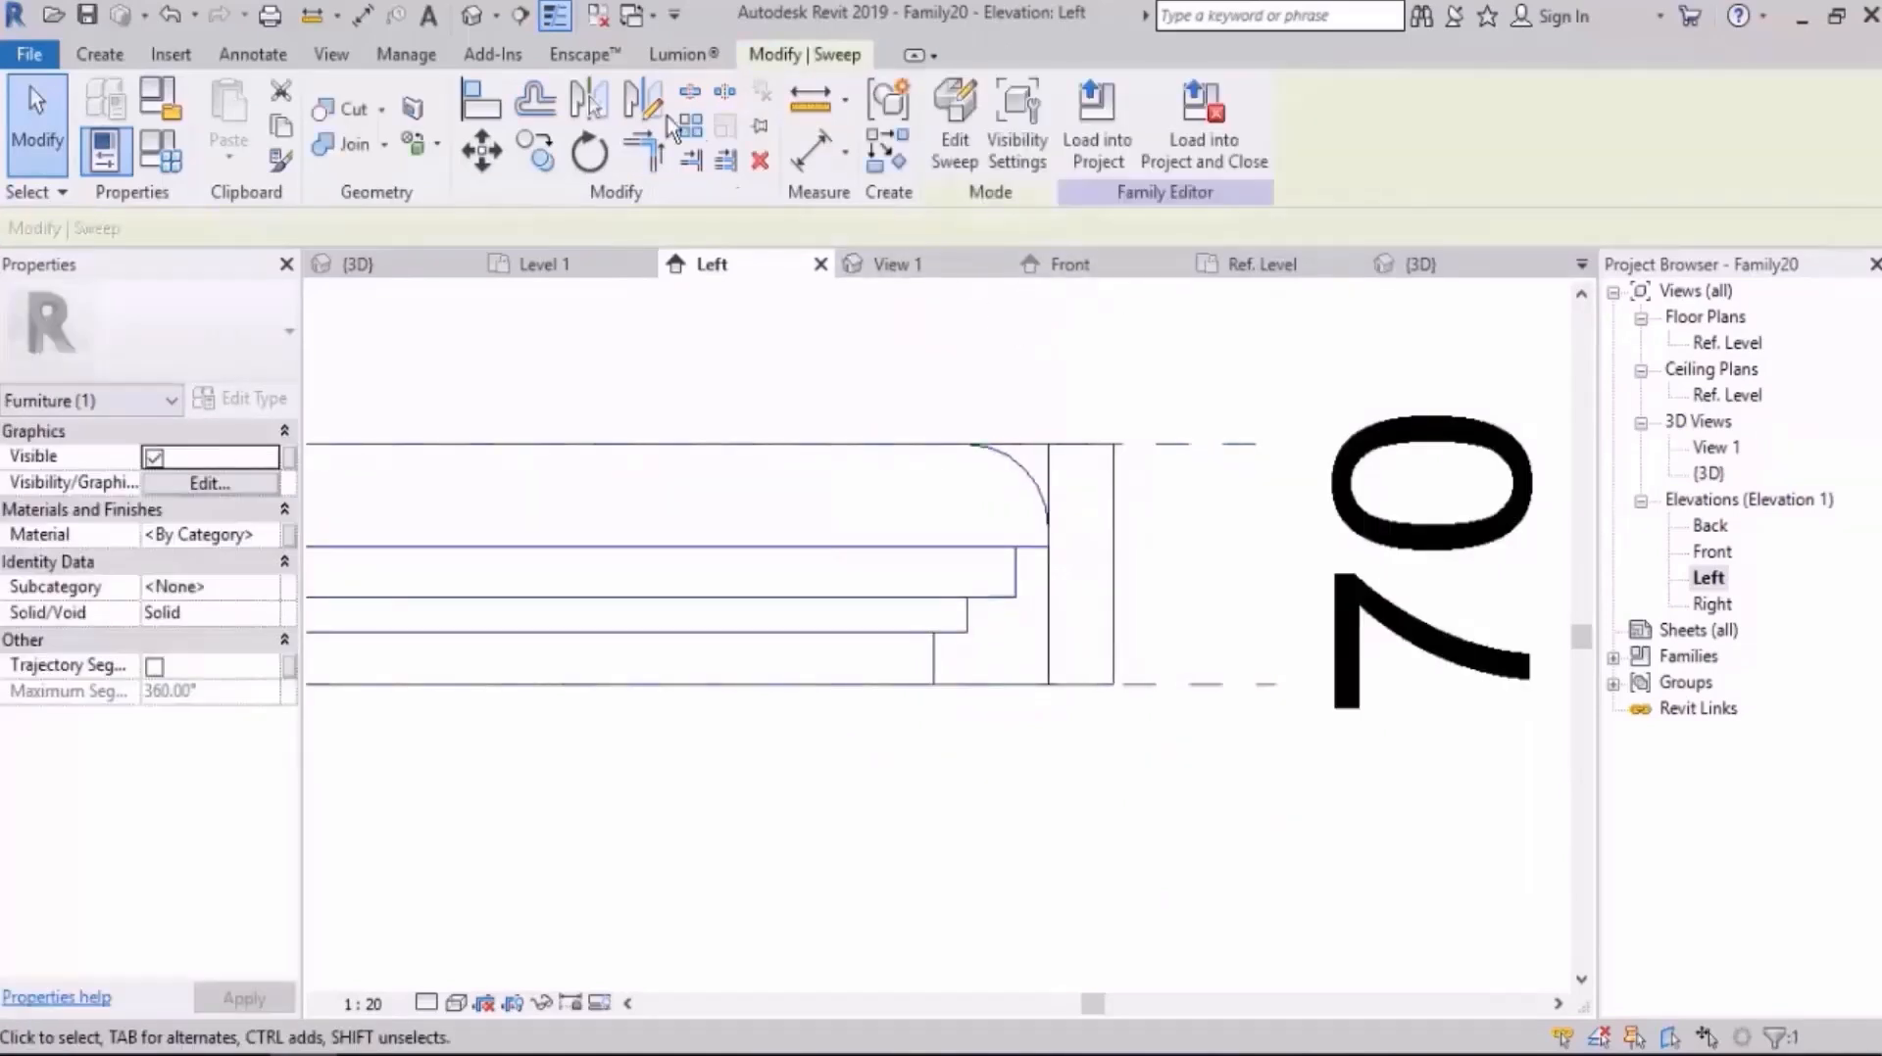
Step: Open the default 3D view and show the slab with its edge sweep in shaded display
click(470, 17)
shift+middle_drag(972, 398, 1013, 588)
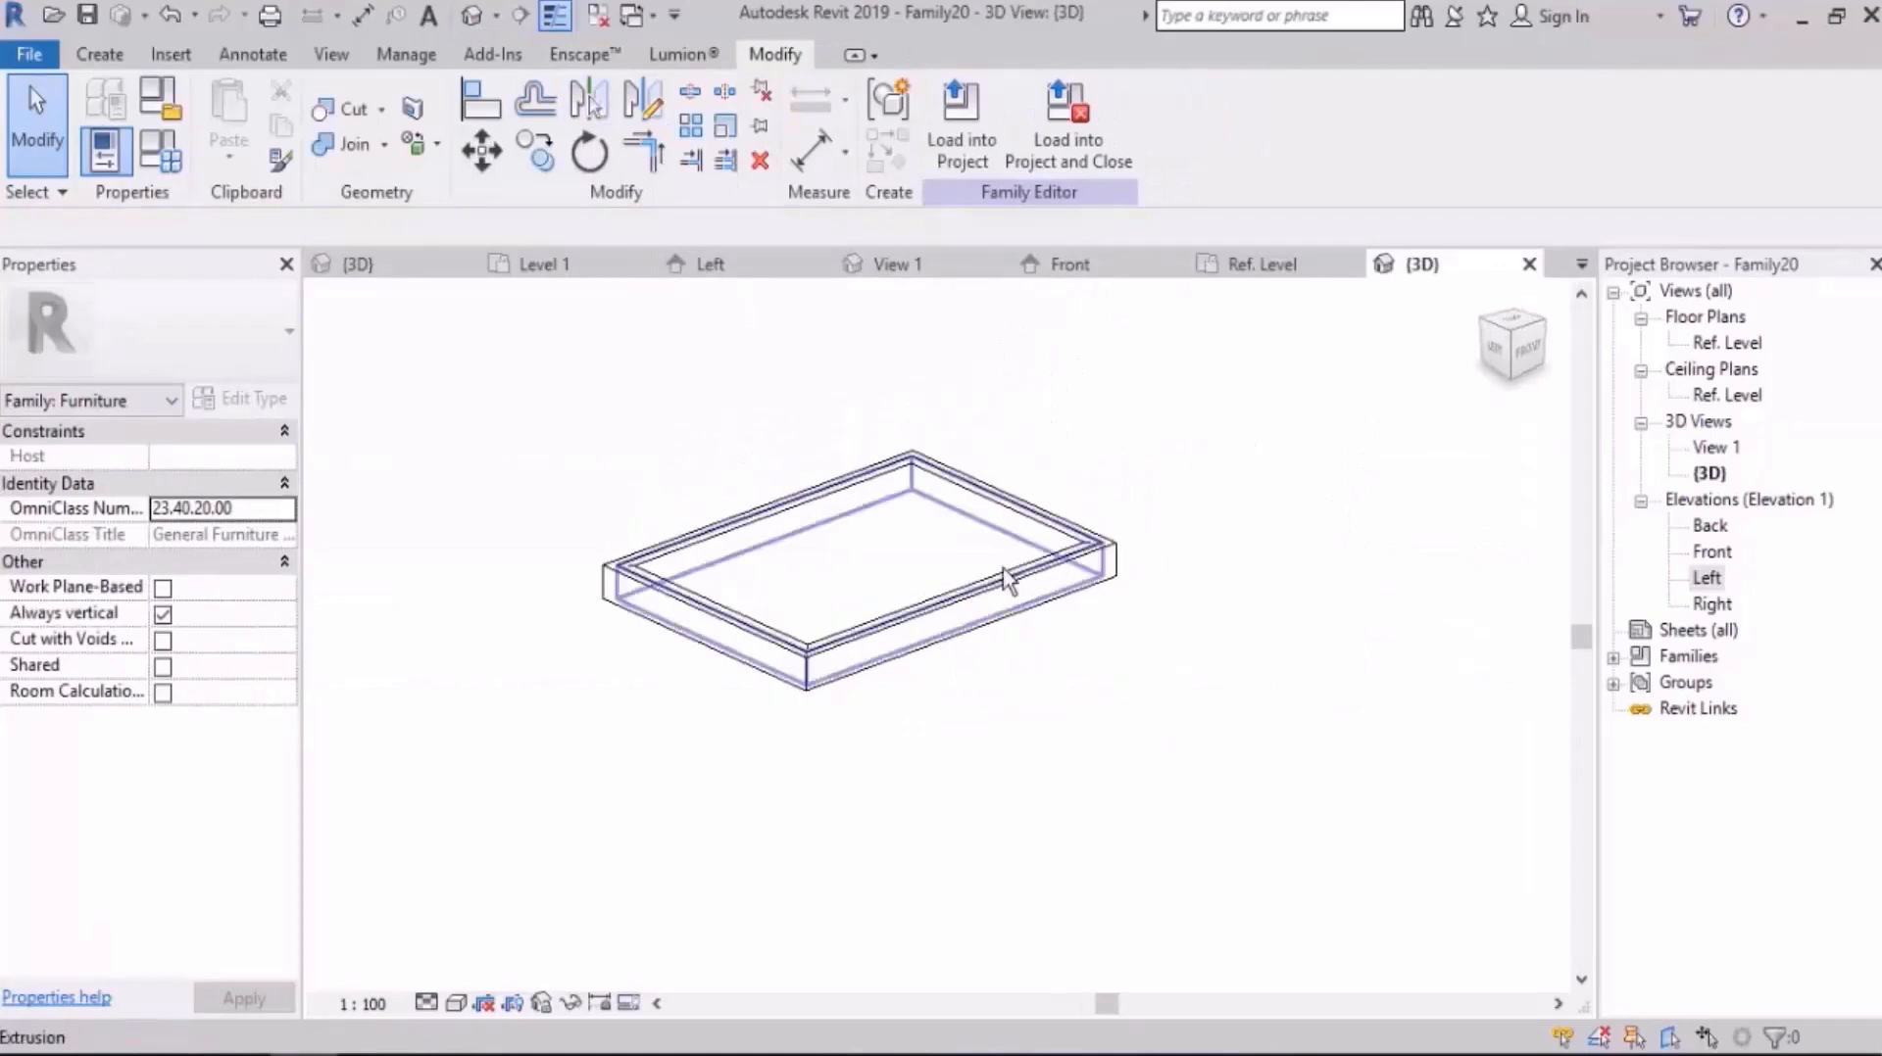
scroll(868, 671, up, 1)
shift+middle_drag(1167, 680, 1176, 710)
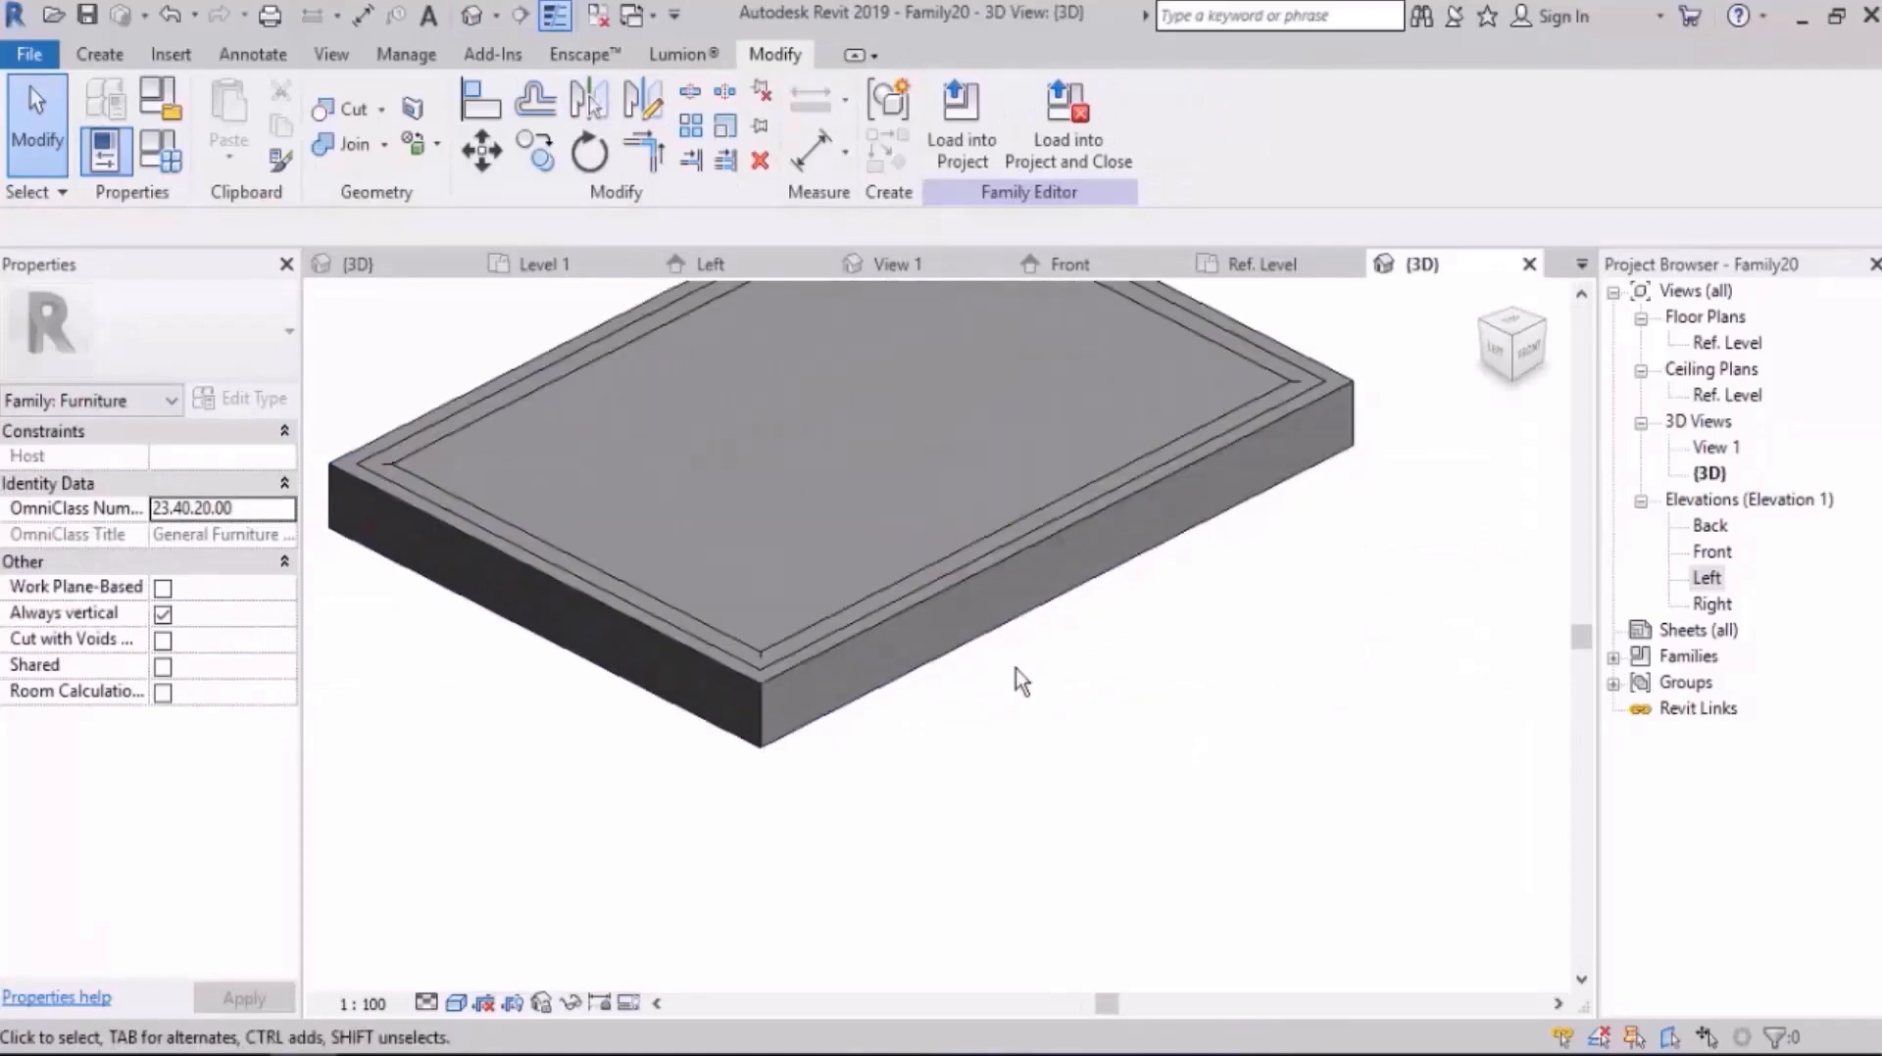
Step: Change the edge sweep around the slab from Solid to Void
click(962, 636)
click(201, 612)
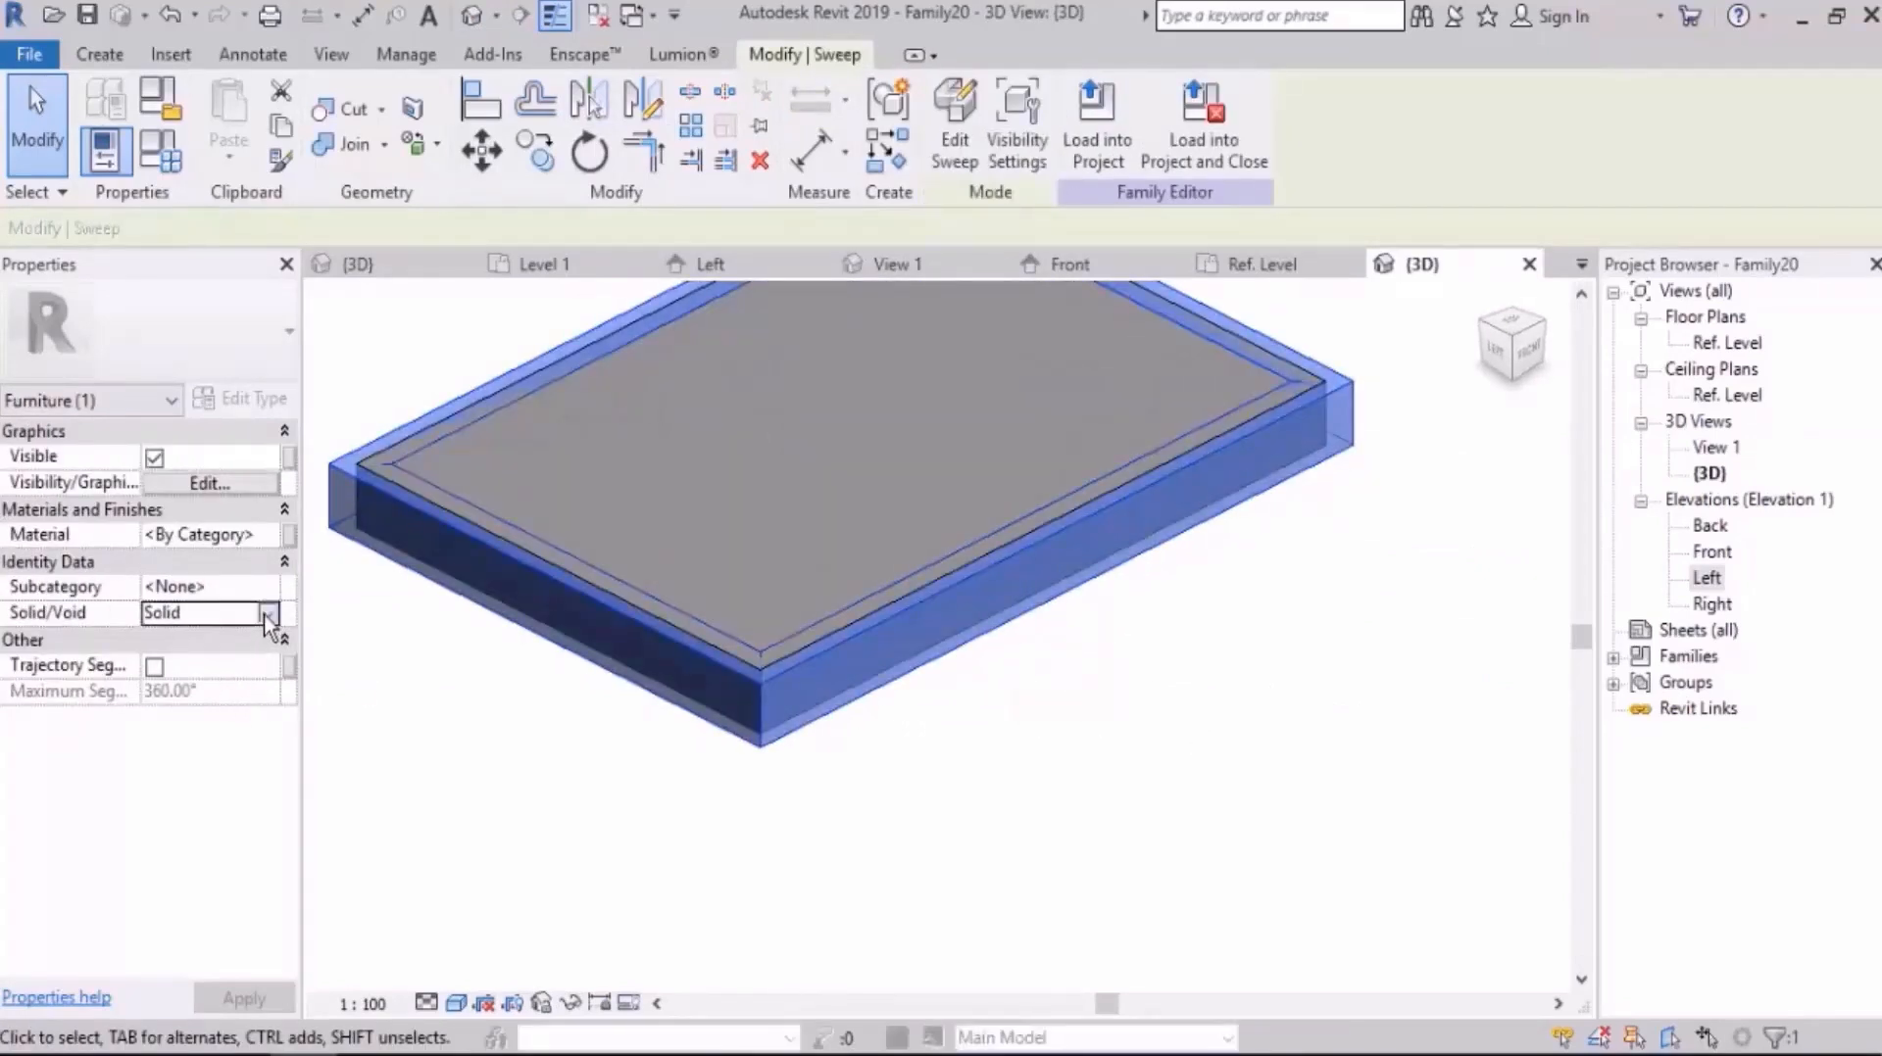
click(210, 613)
click(184, 664)
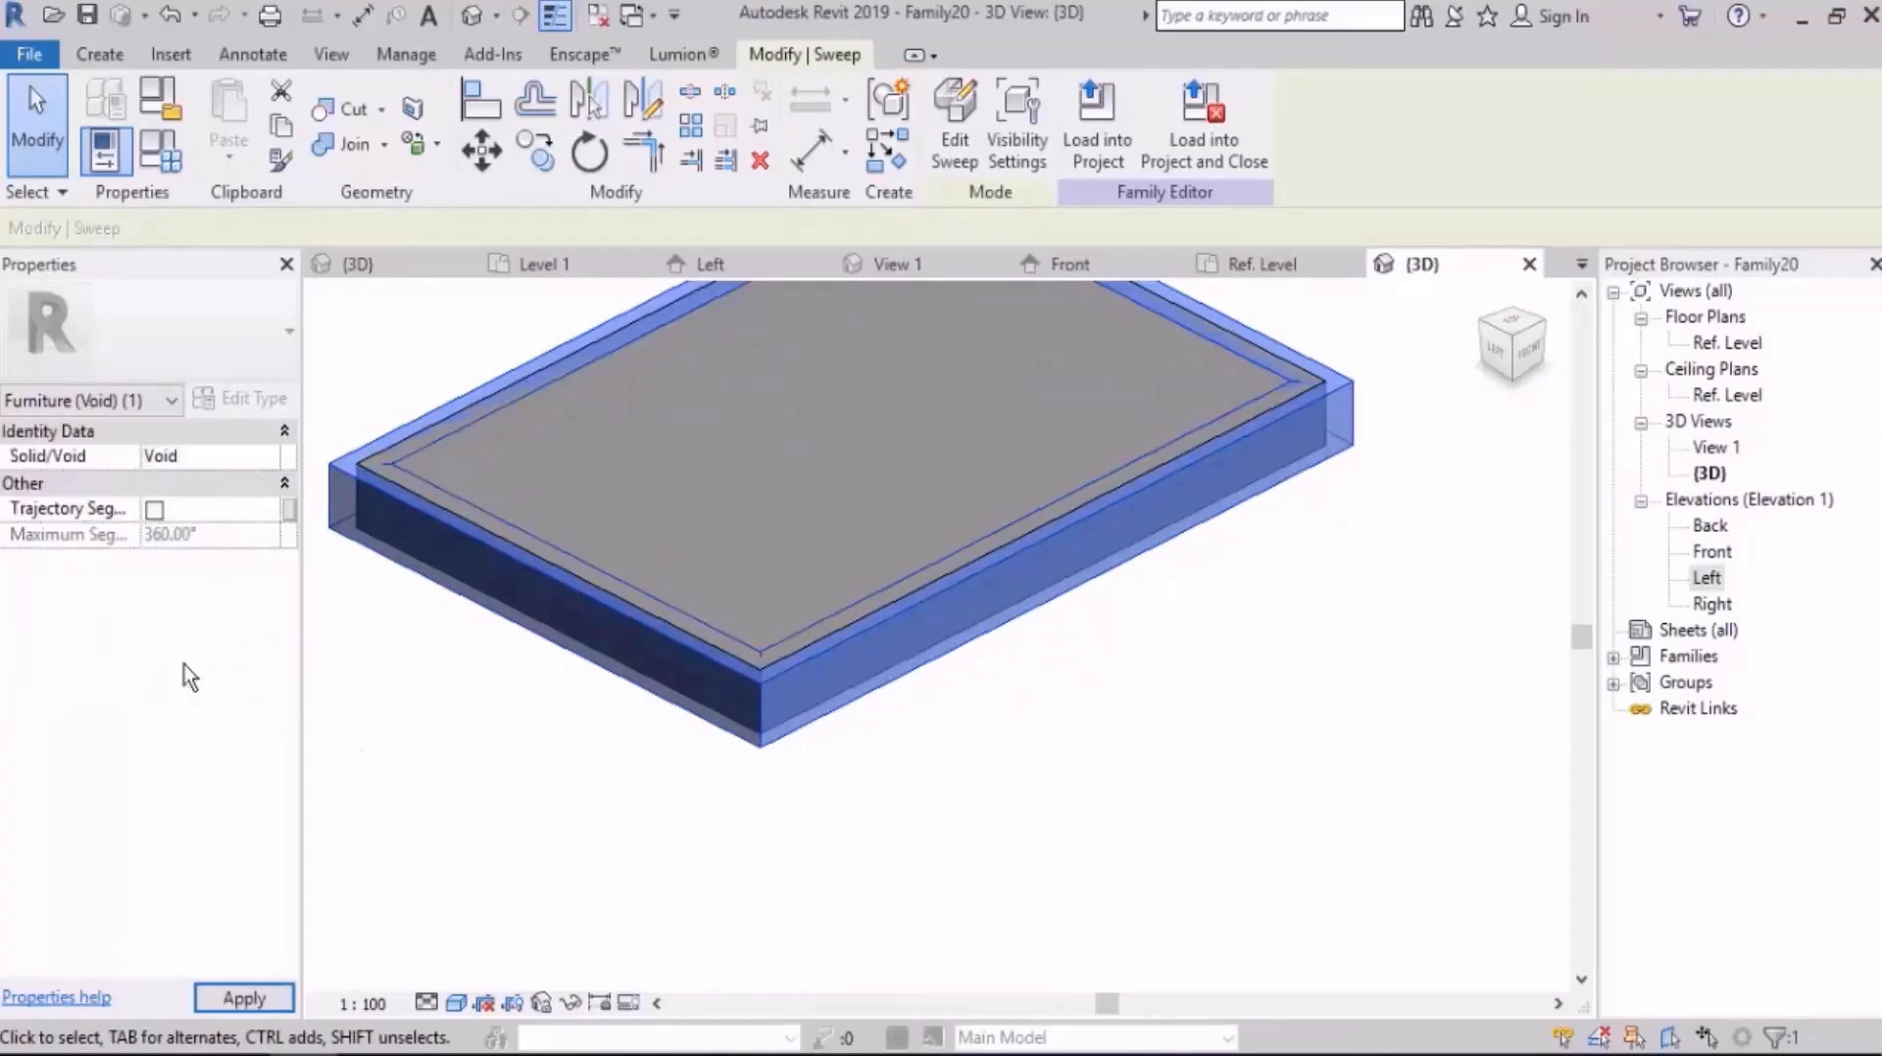
click(1082, 795)
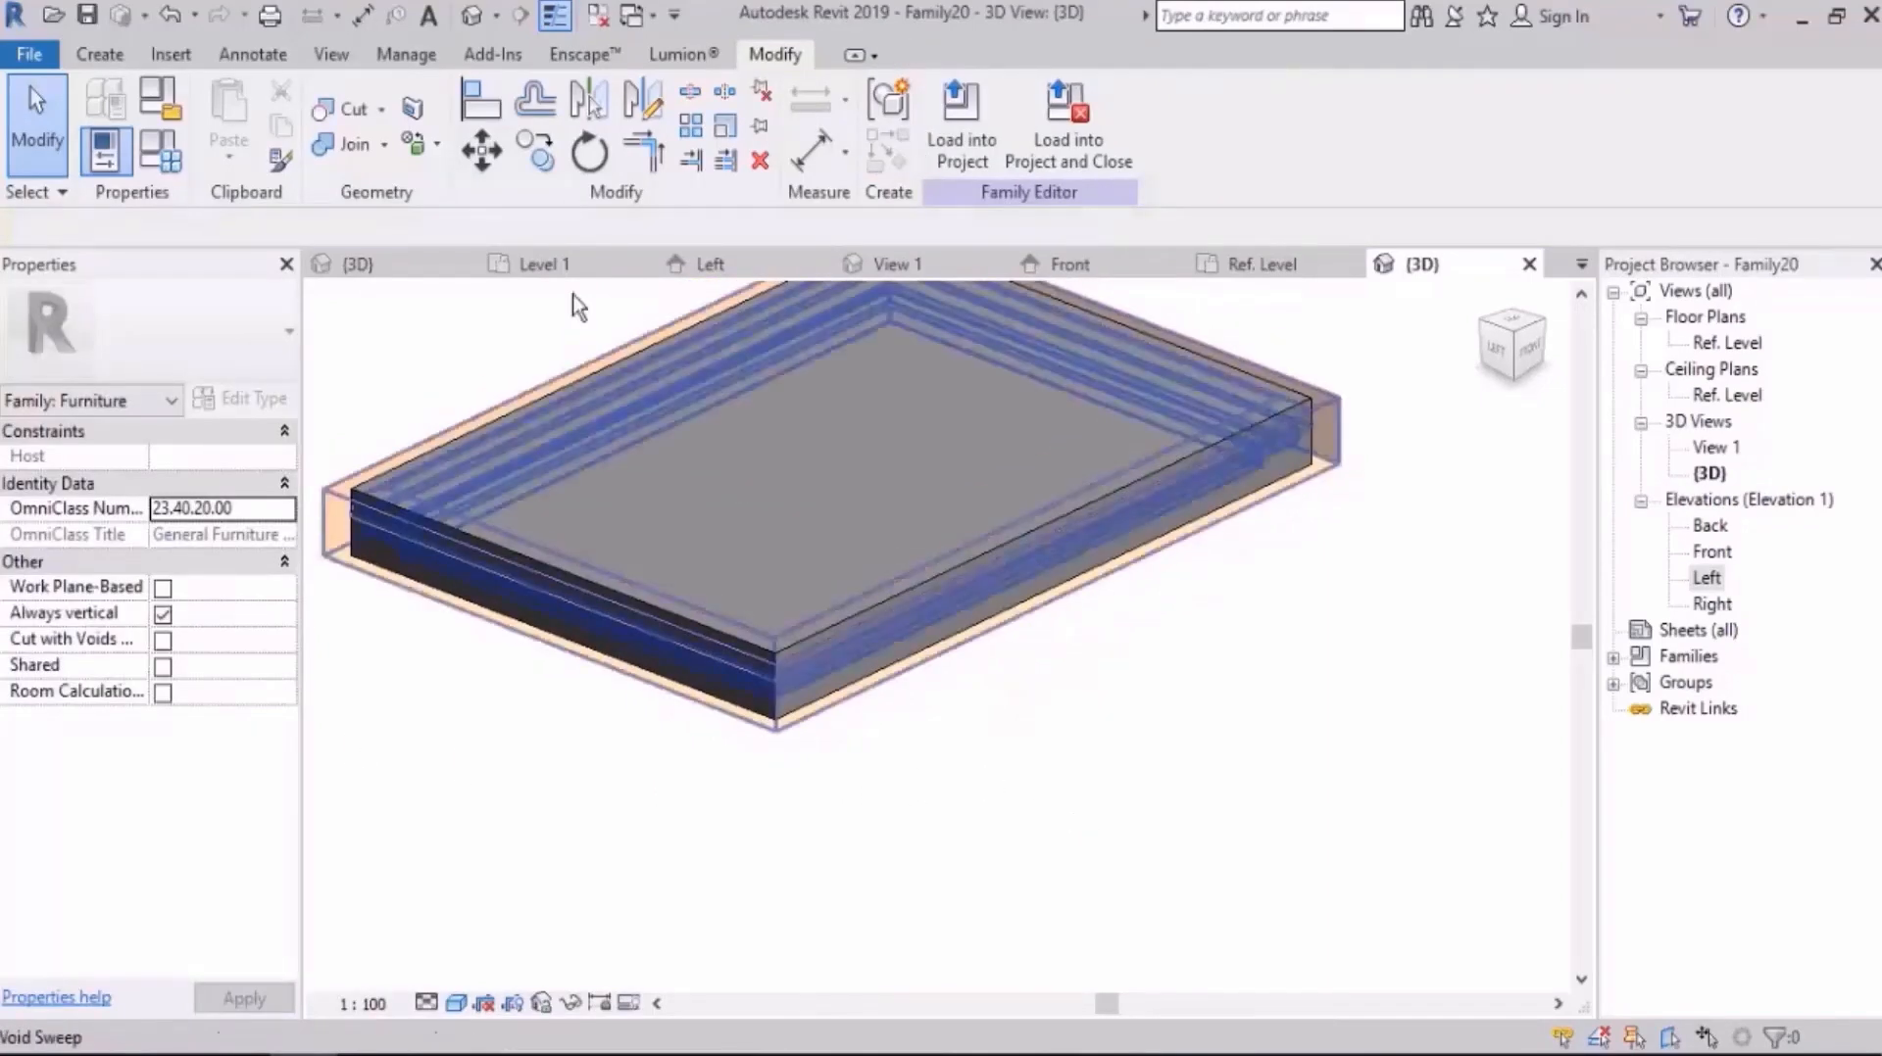
Step: Cut the slab extrusion with the void sweep using Cut Geometry
click(343, 108)
click(527, 501)
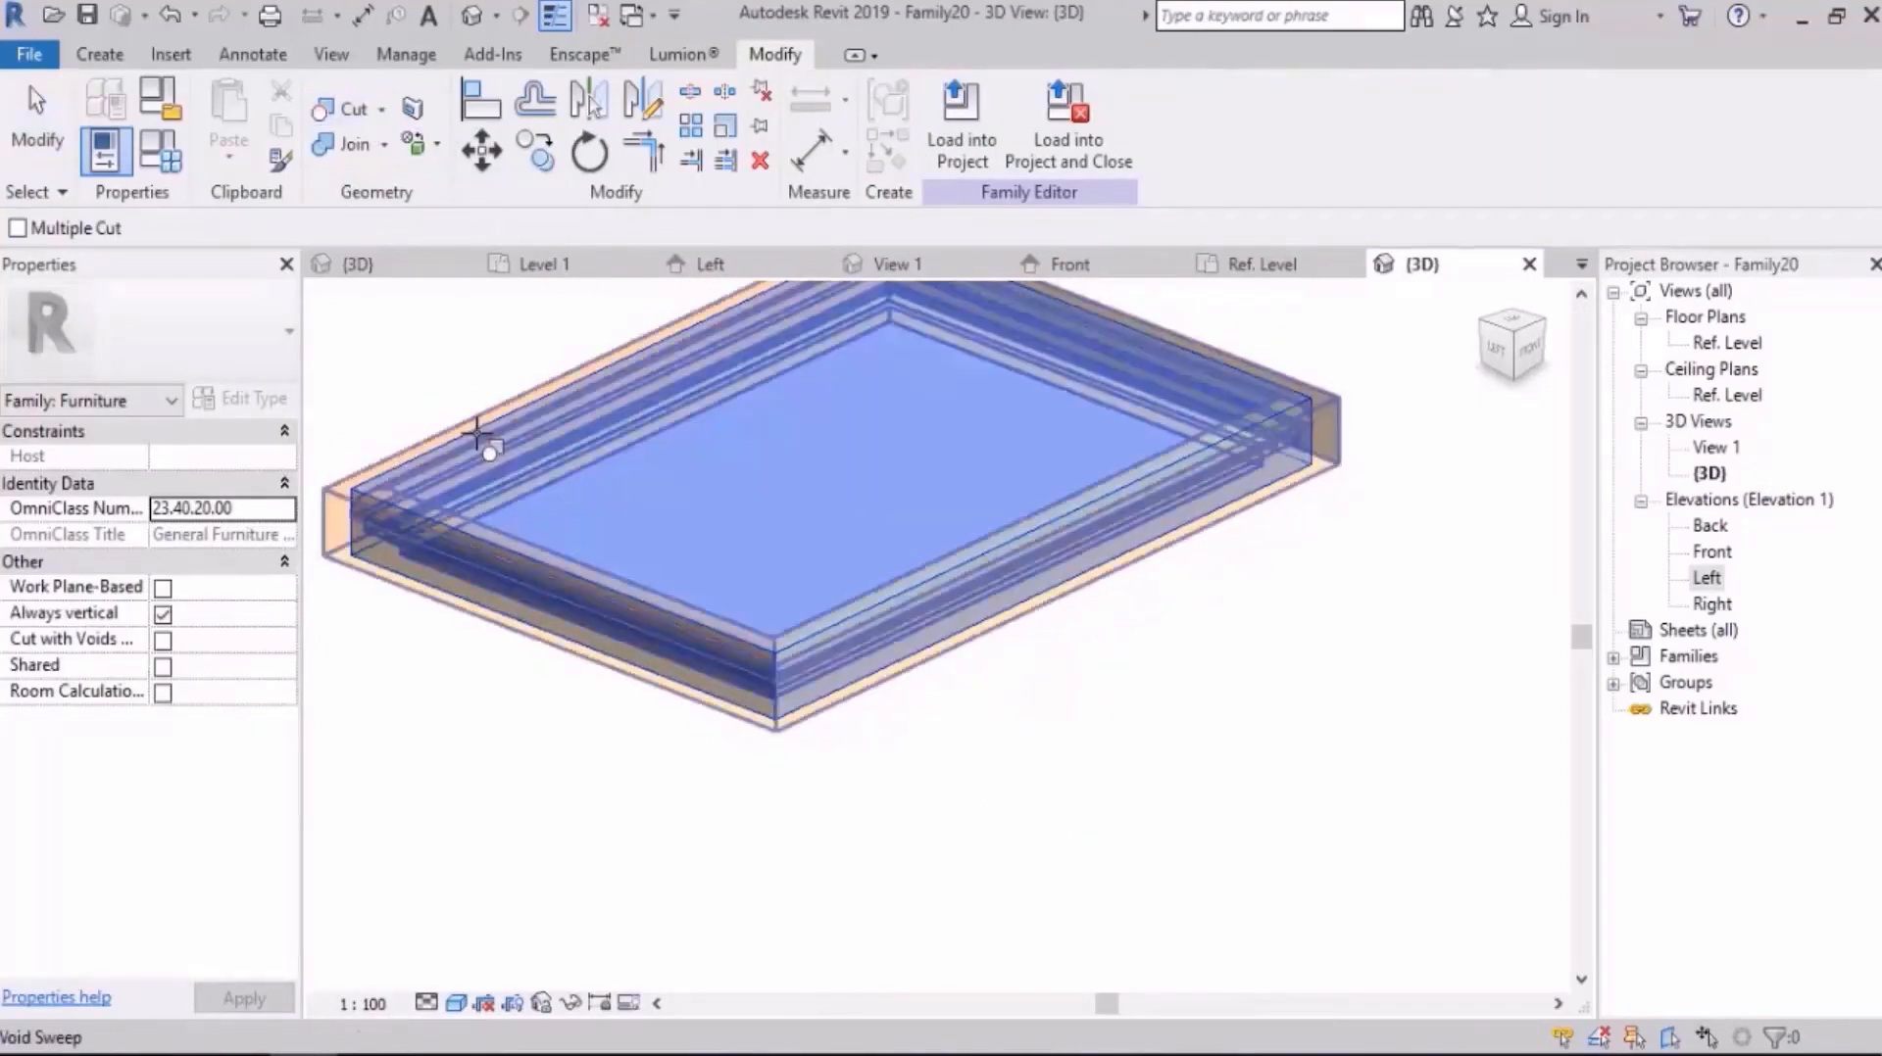
click(475, 437)
key(Escape)
mouse_move(1151, 663)
shift+middle_down()
mouse_move(1293, 438)
mouse_move(1172, 669)
shift+middle_up()
scroll(896, 643, down, 2)
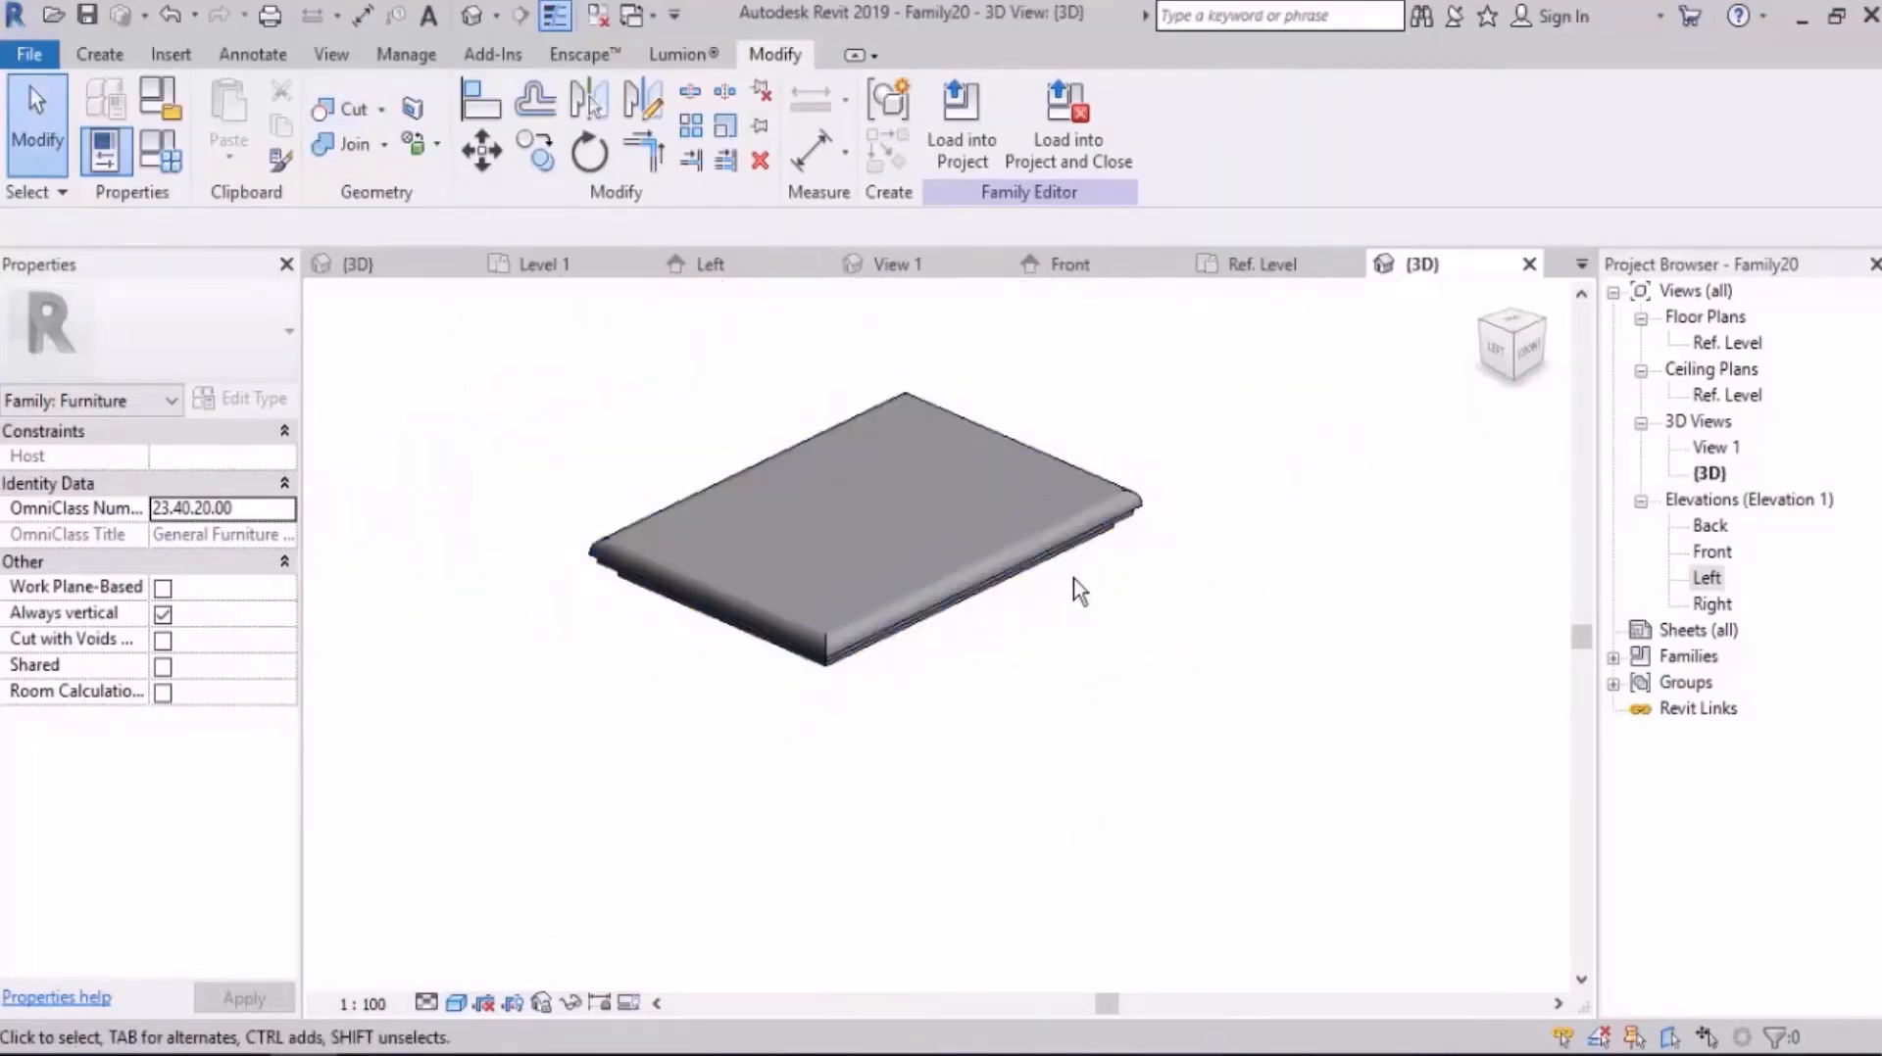
Step: Set the depth parameter D to 1000 in the family types and apply it to the model
click(160, 152)
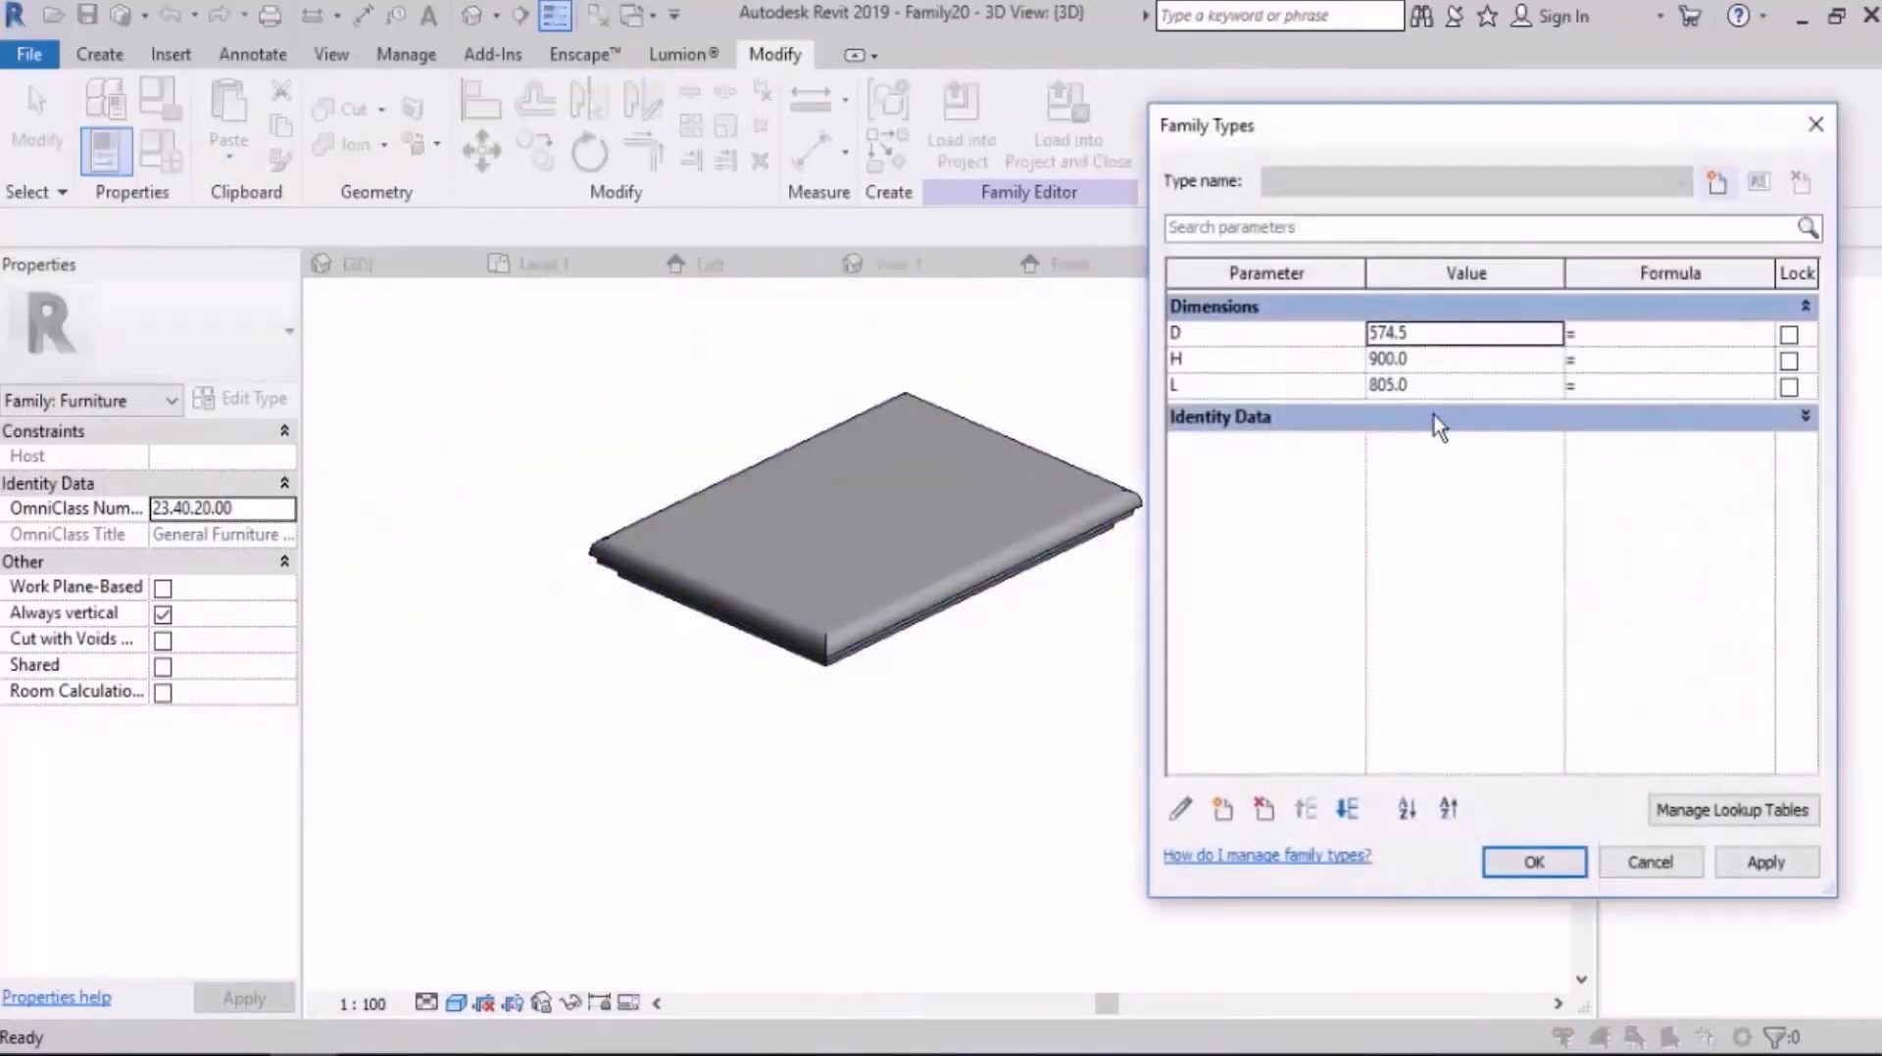
double_click(1449, 333)
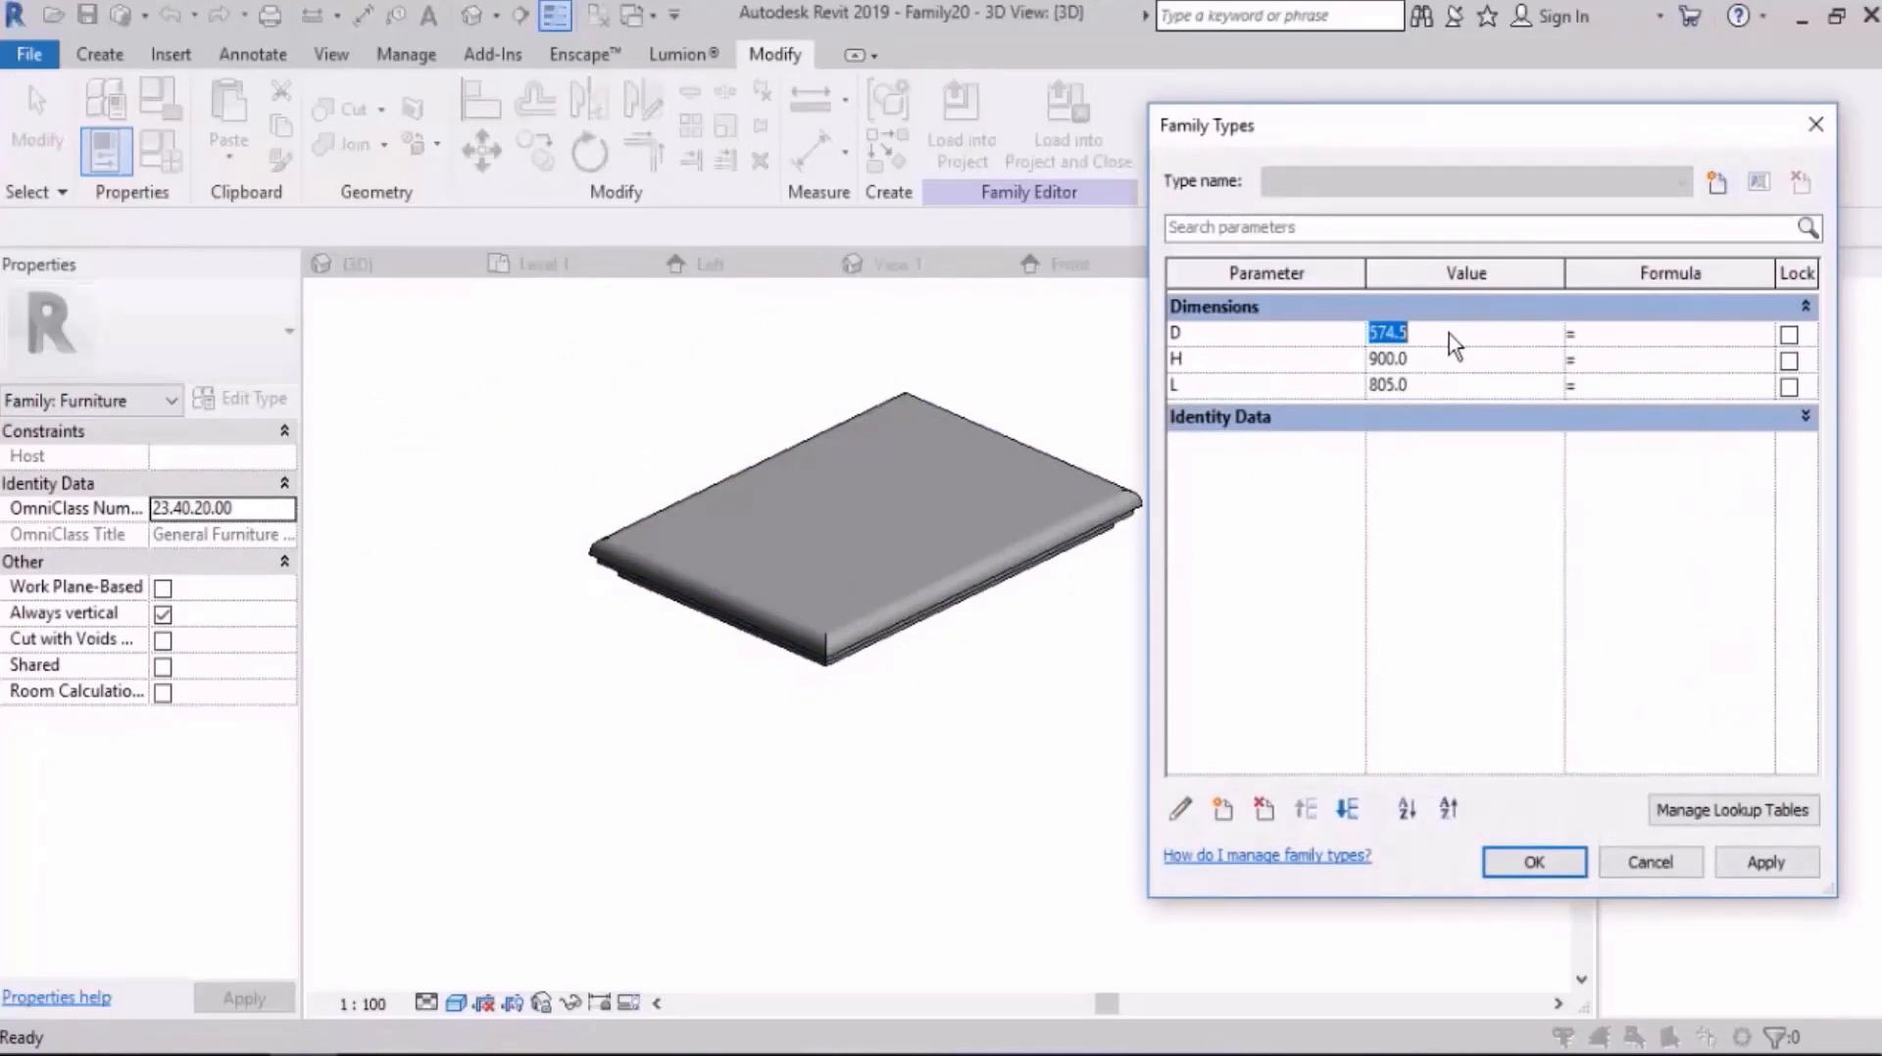
text(1000)
key(Tab)
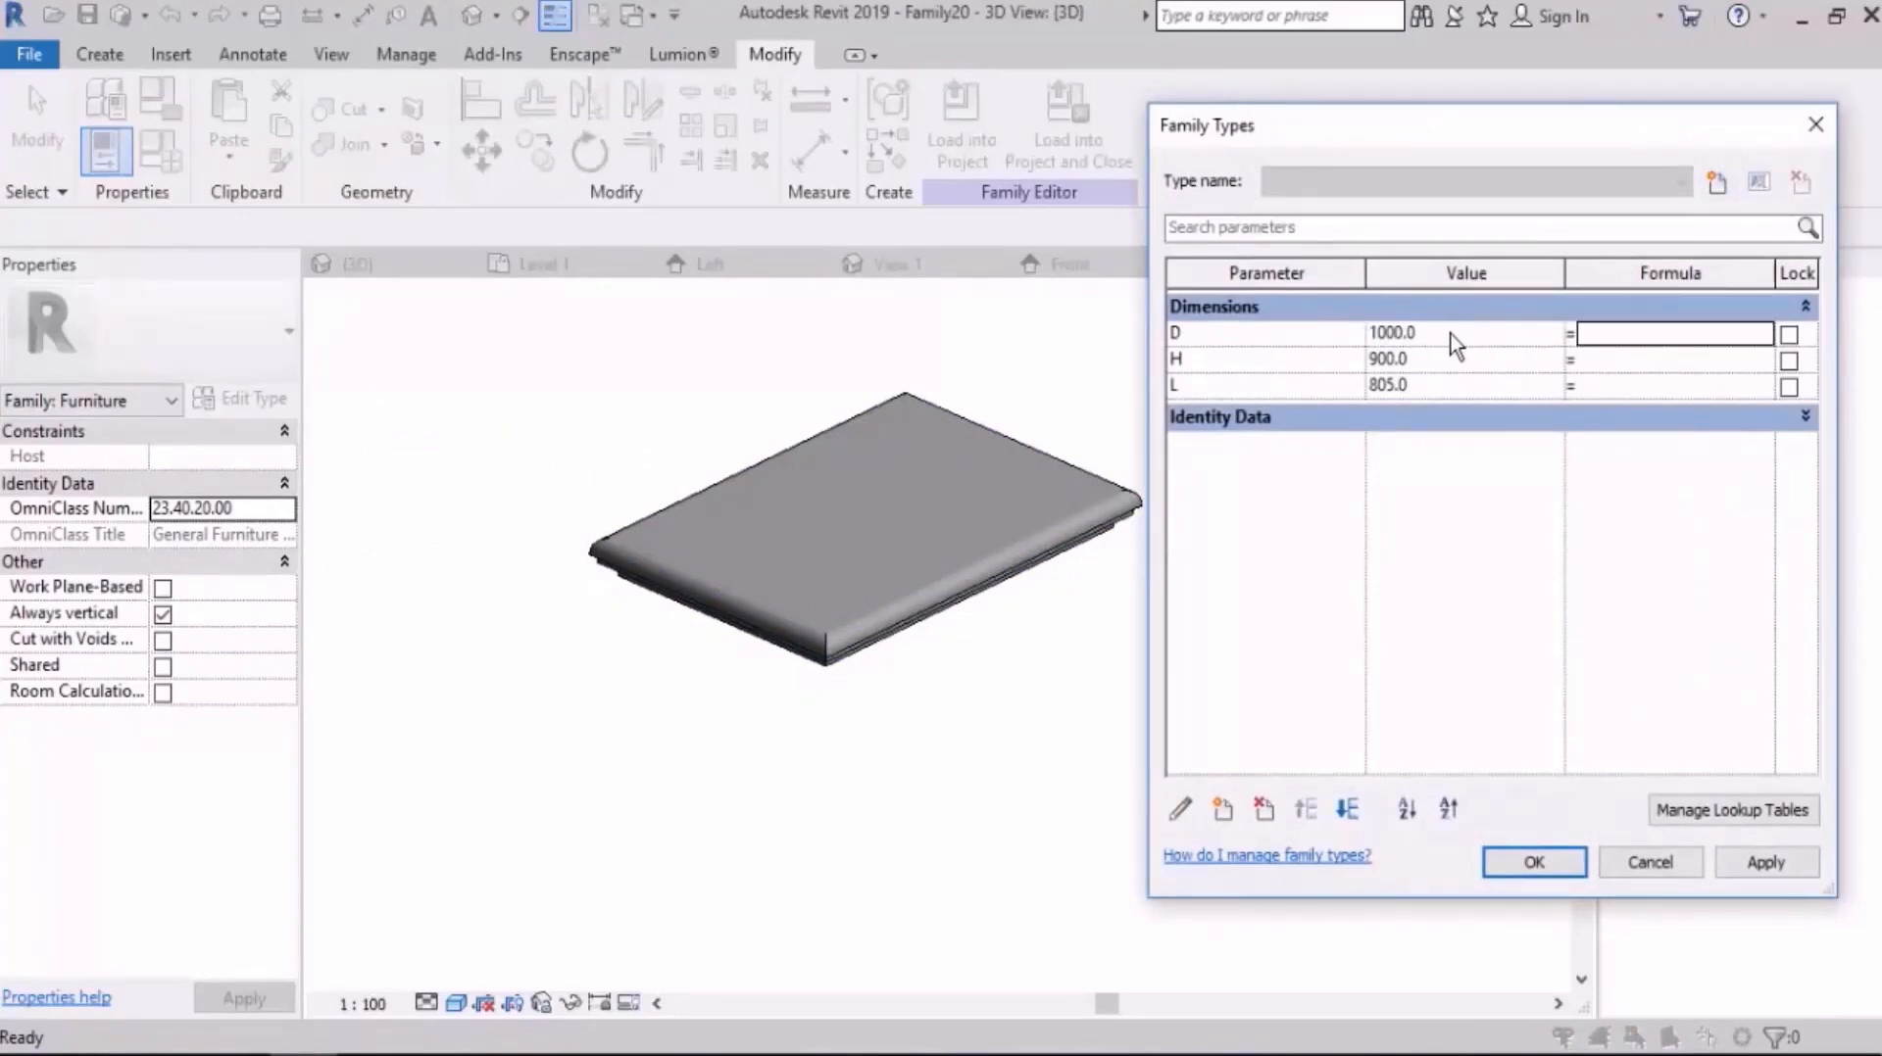
click(1746, 864)
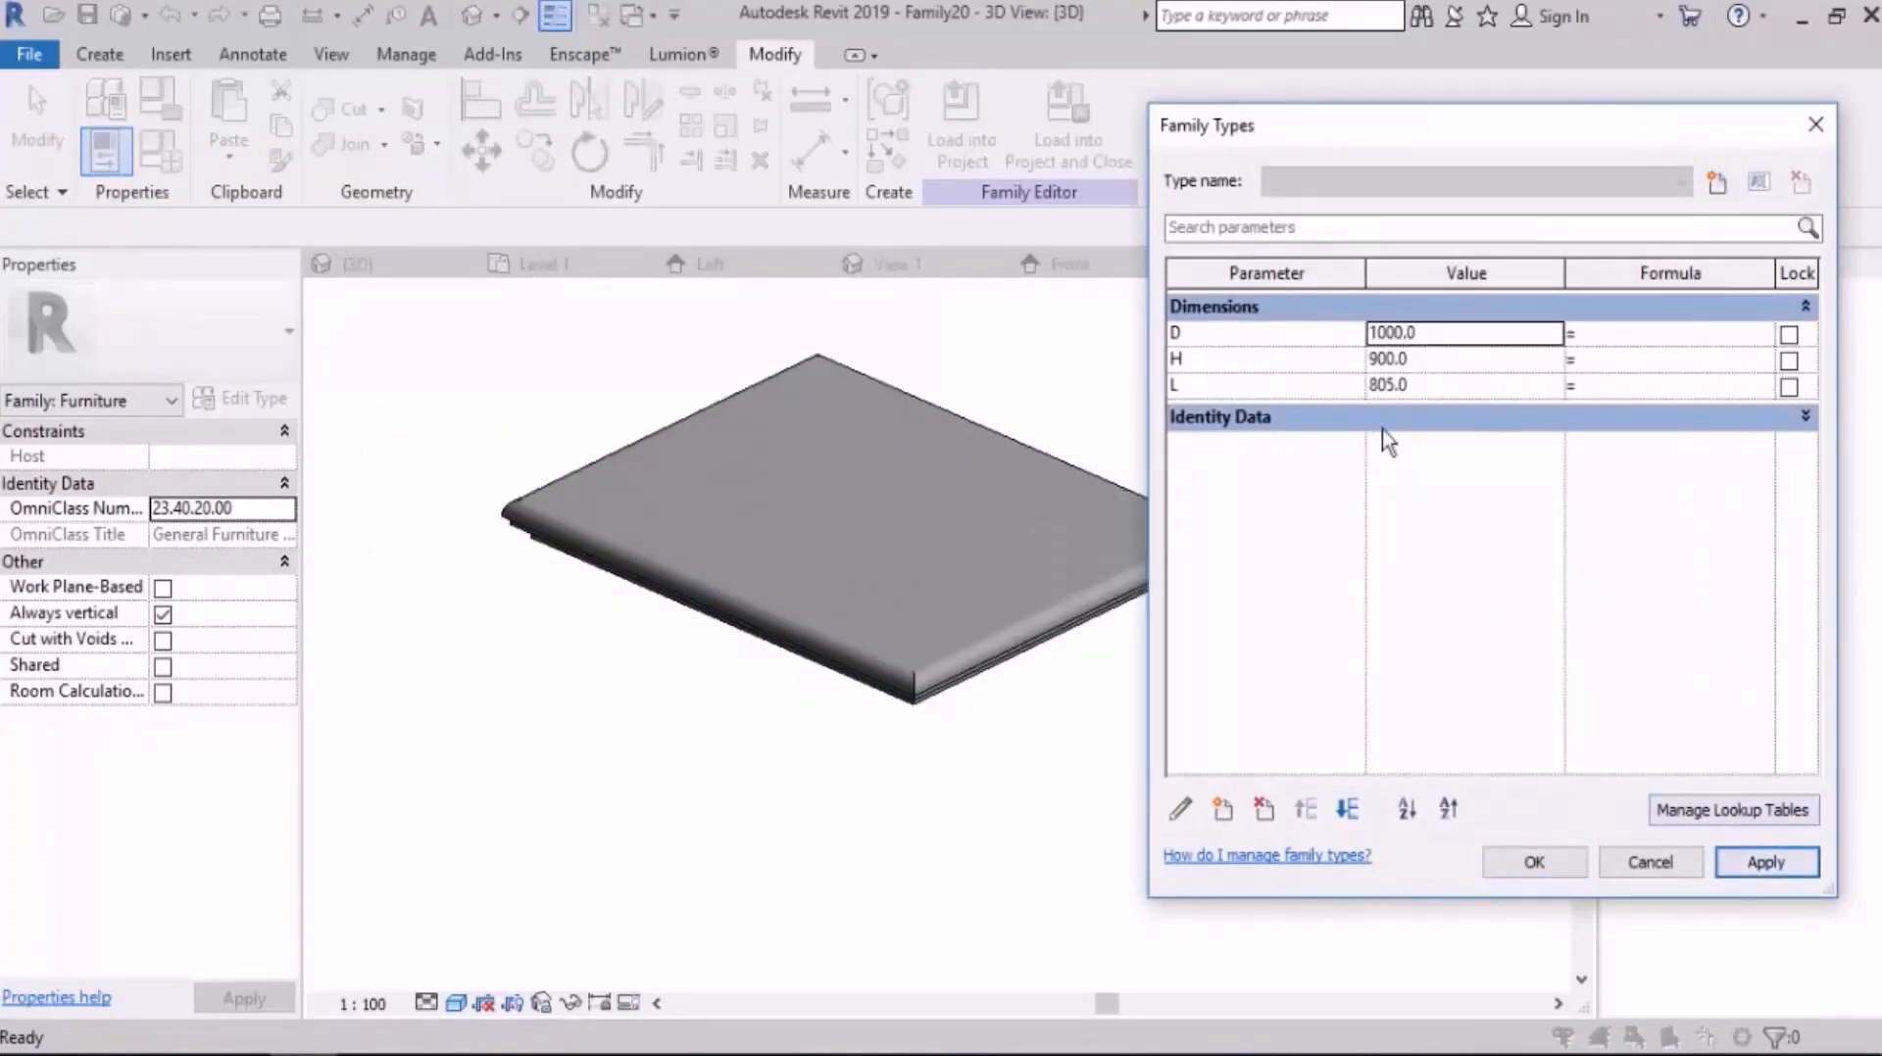
Step: Set the length parameter L to 1200, apply it and close the family types
click(1433, 358)
double_click(1432, 359)
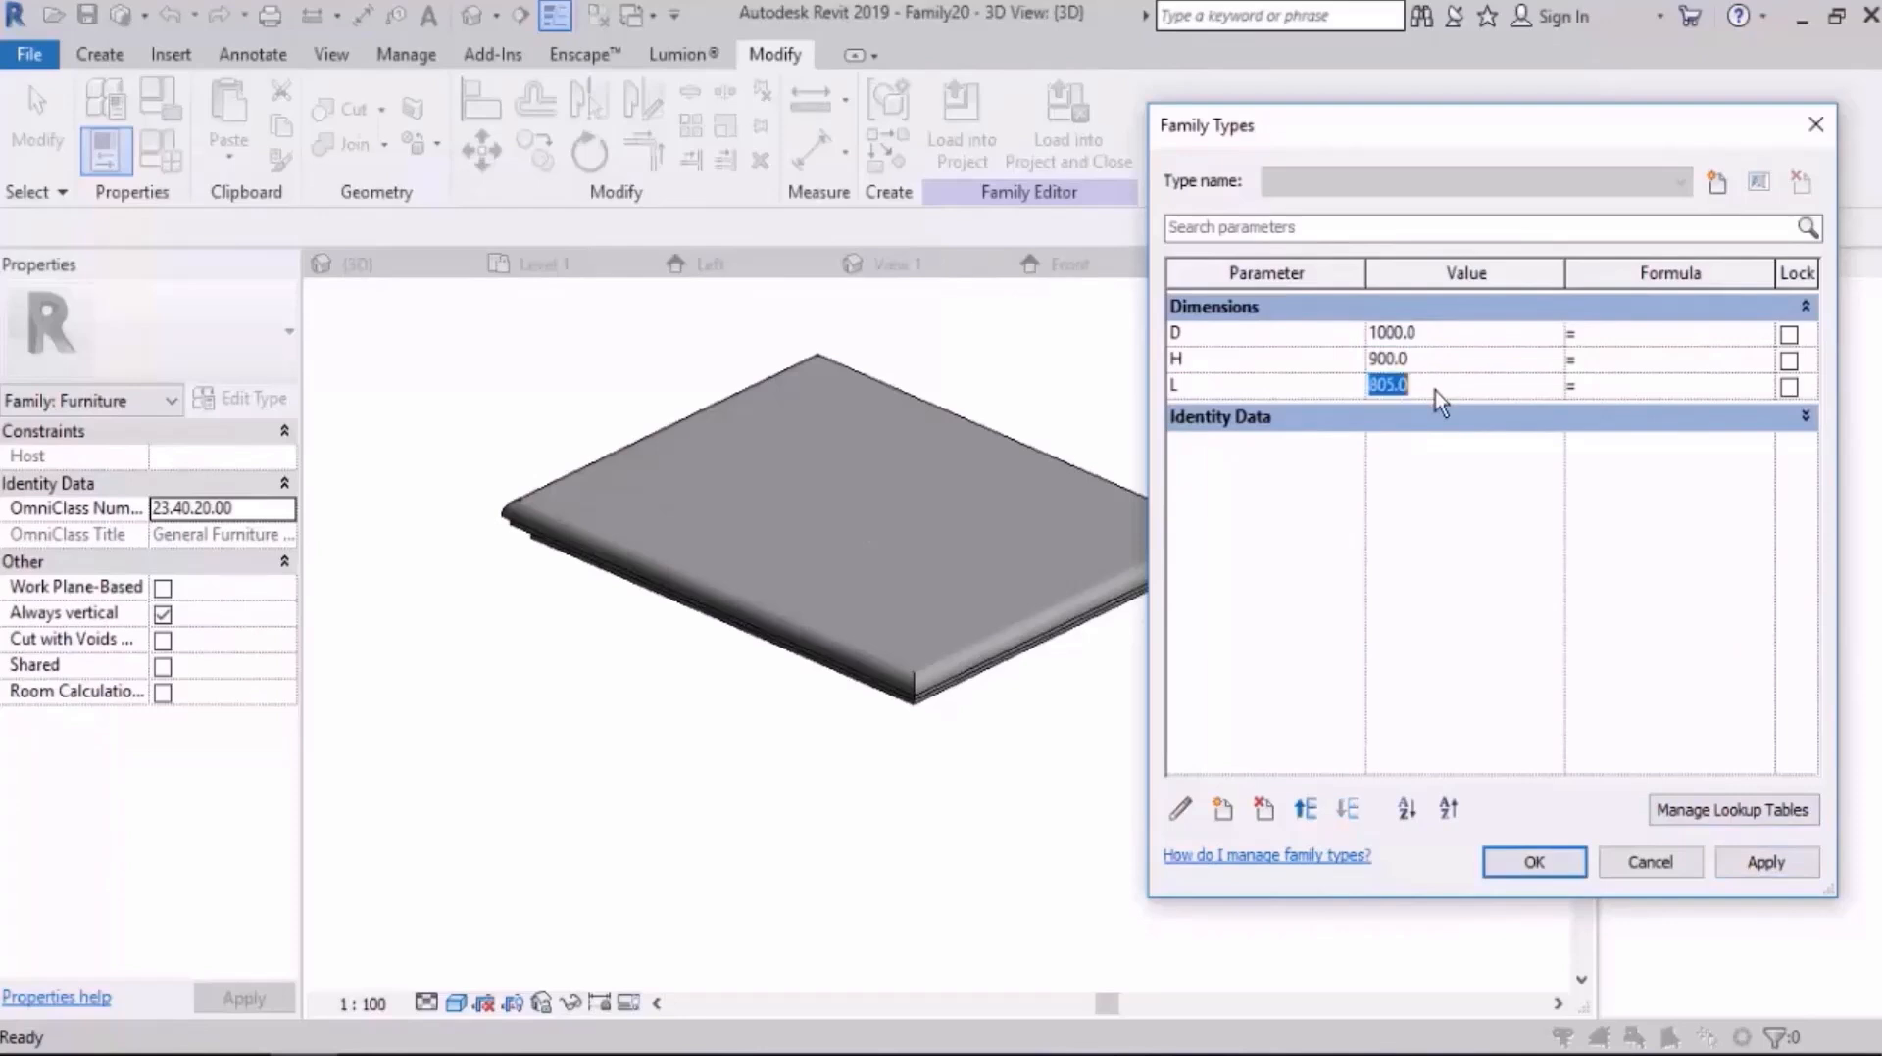
text(1200)
key(Tab)
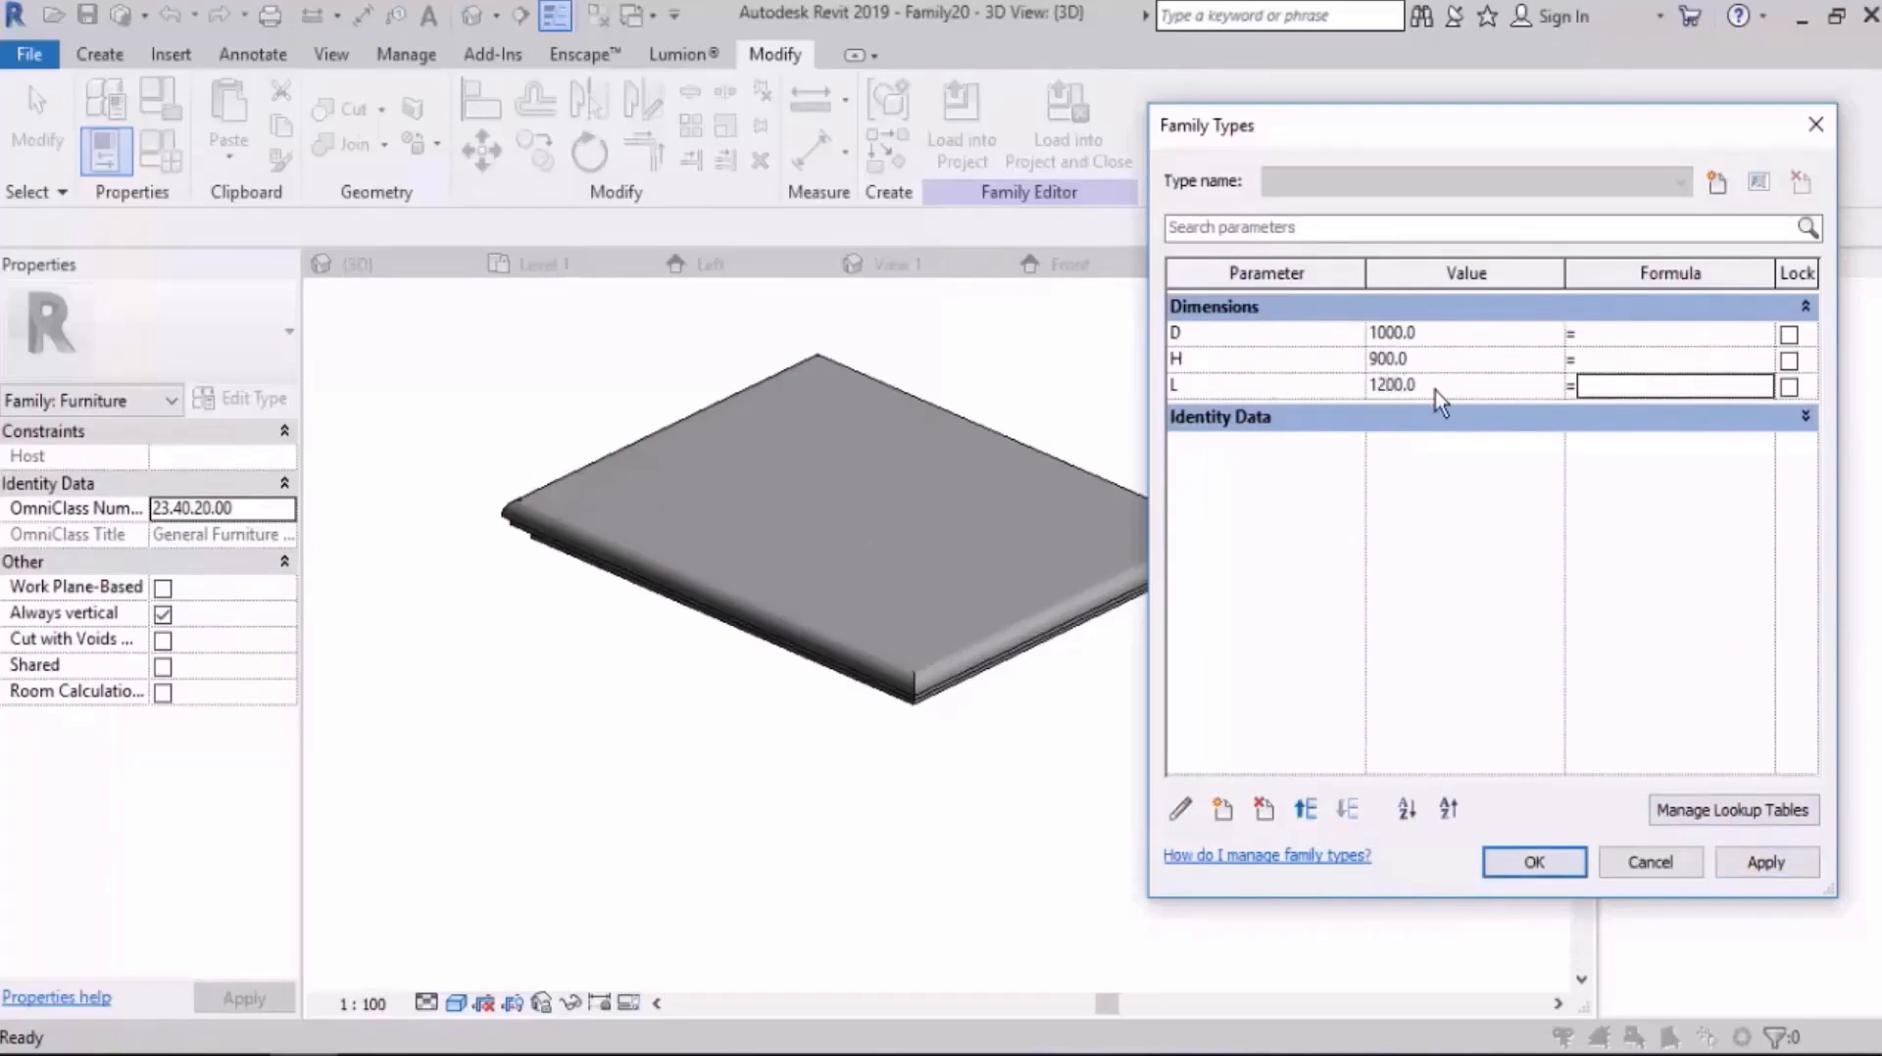
click(1764, 863)
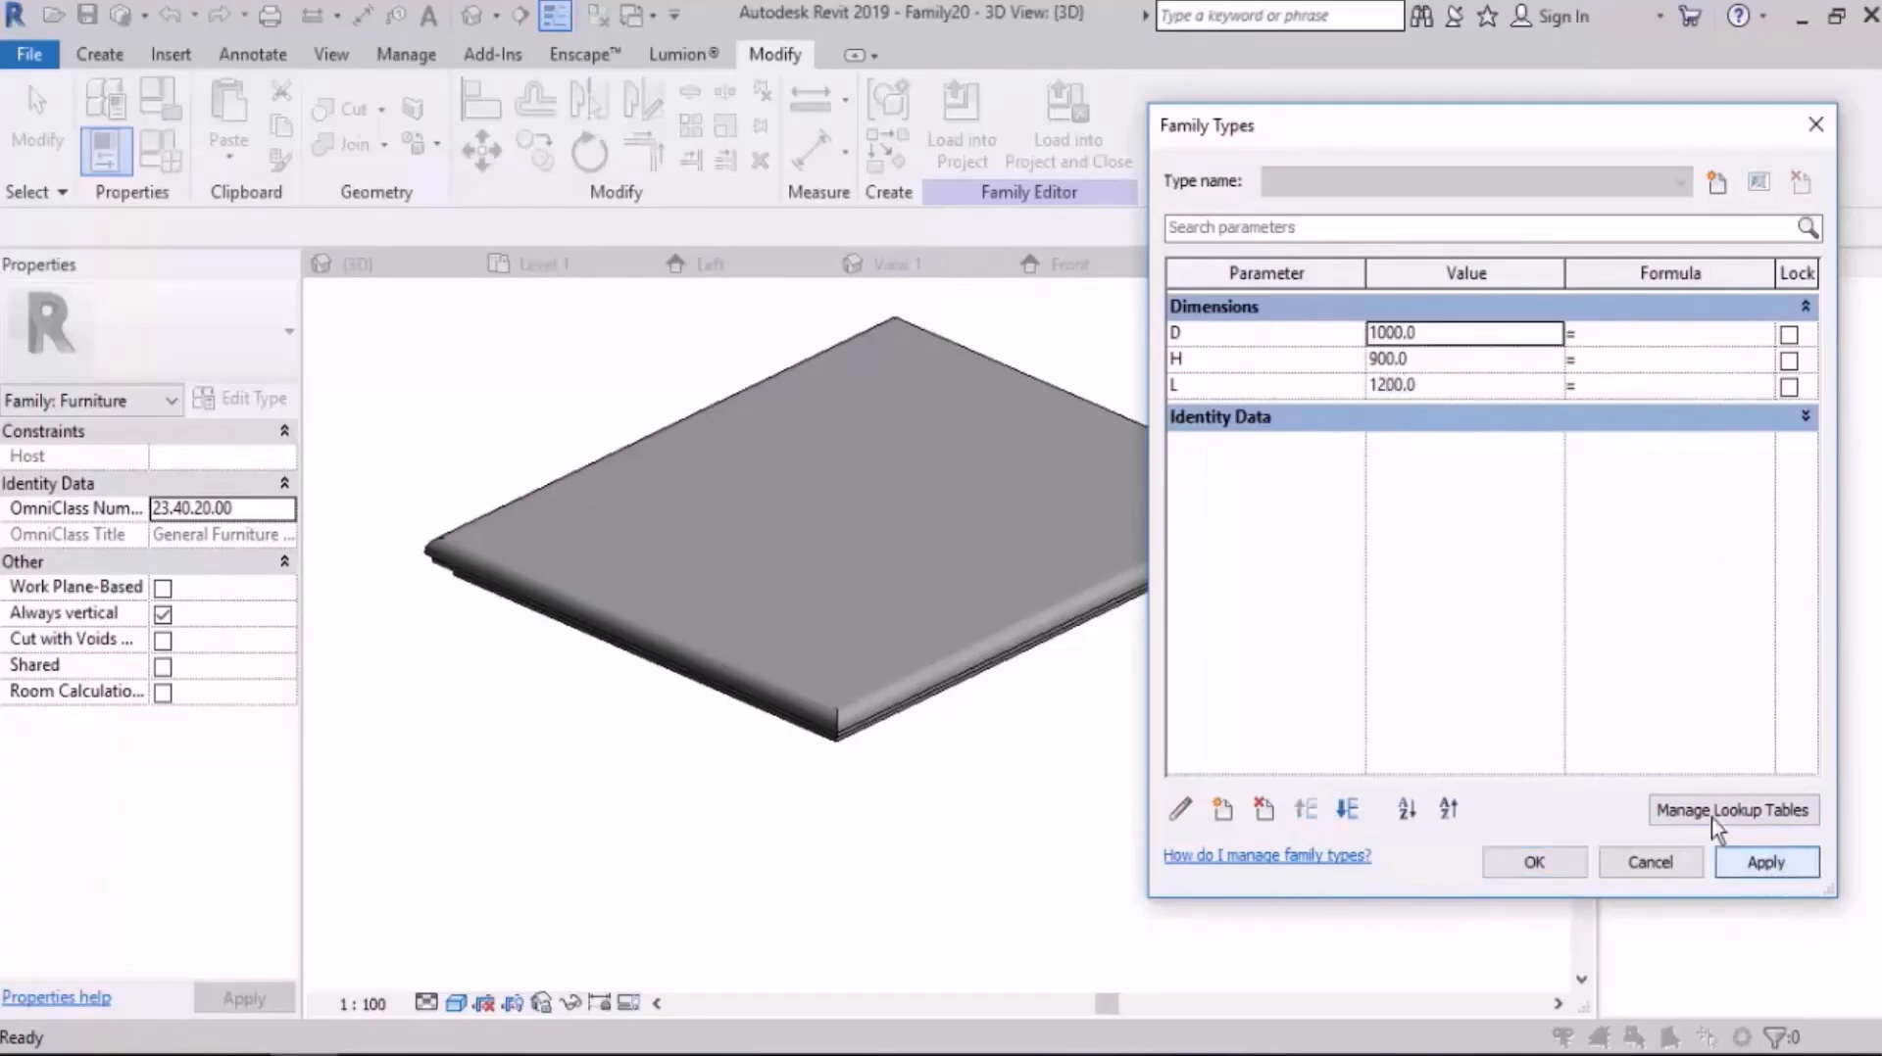
click(1545, 865)
scroll(1193, 646, up, 3)
mouse_move(1192, 646)
shift+middle_down()
mouse_move(1307, 427)
mouse_move(1327, 445)
mouse_move(1209, 627)
shift+middle_up()
scroll(1209, 628, down, 3)
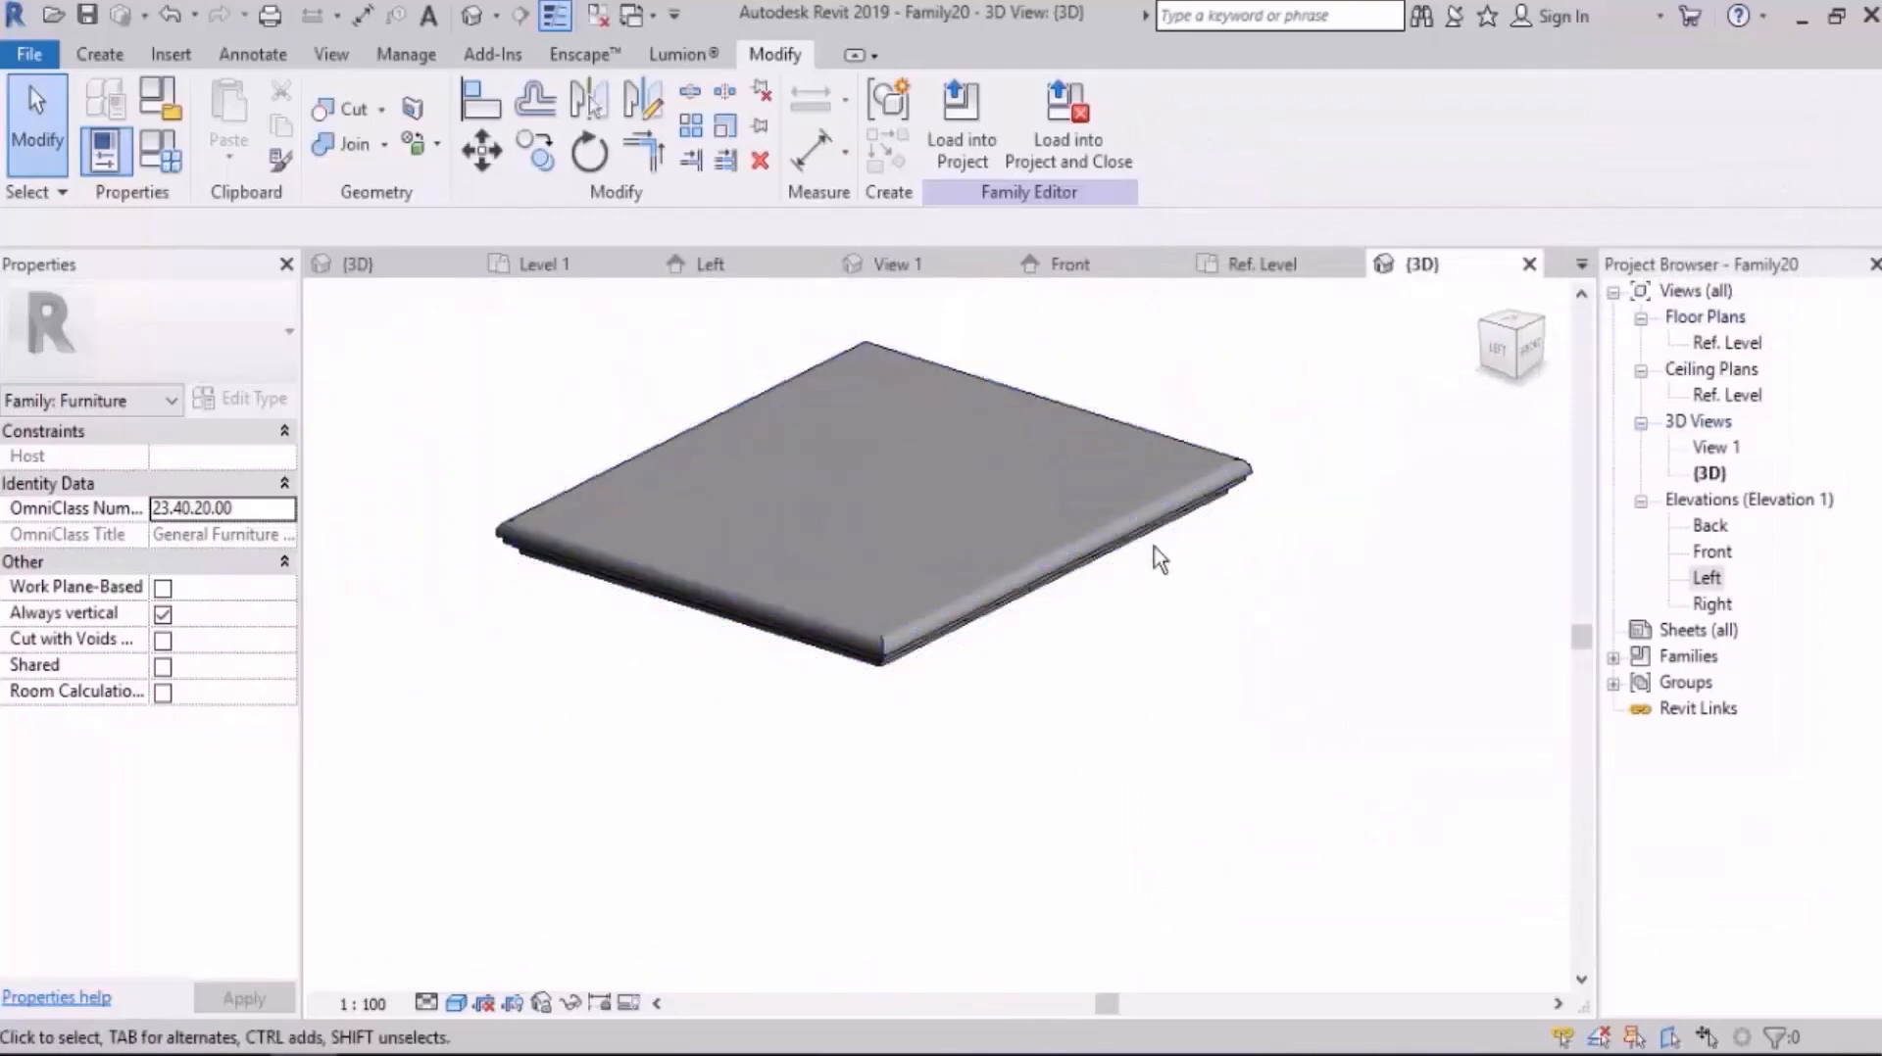
Step: Open the Ref. Level floor plan with the whole slab outline in view
double_click(1707, 342)
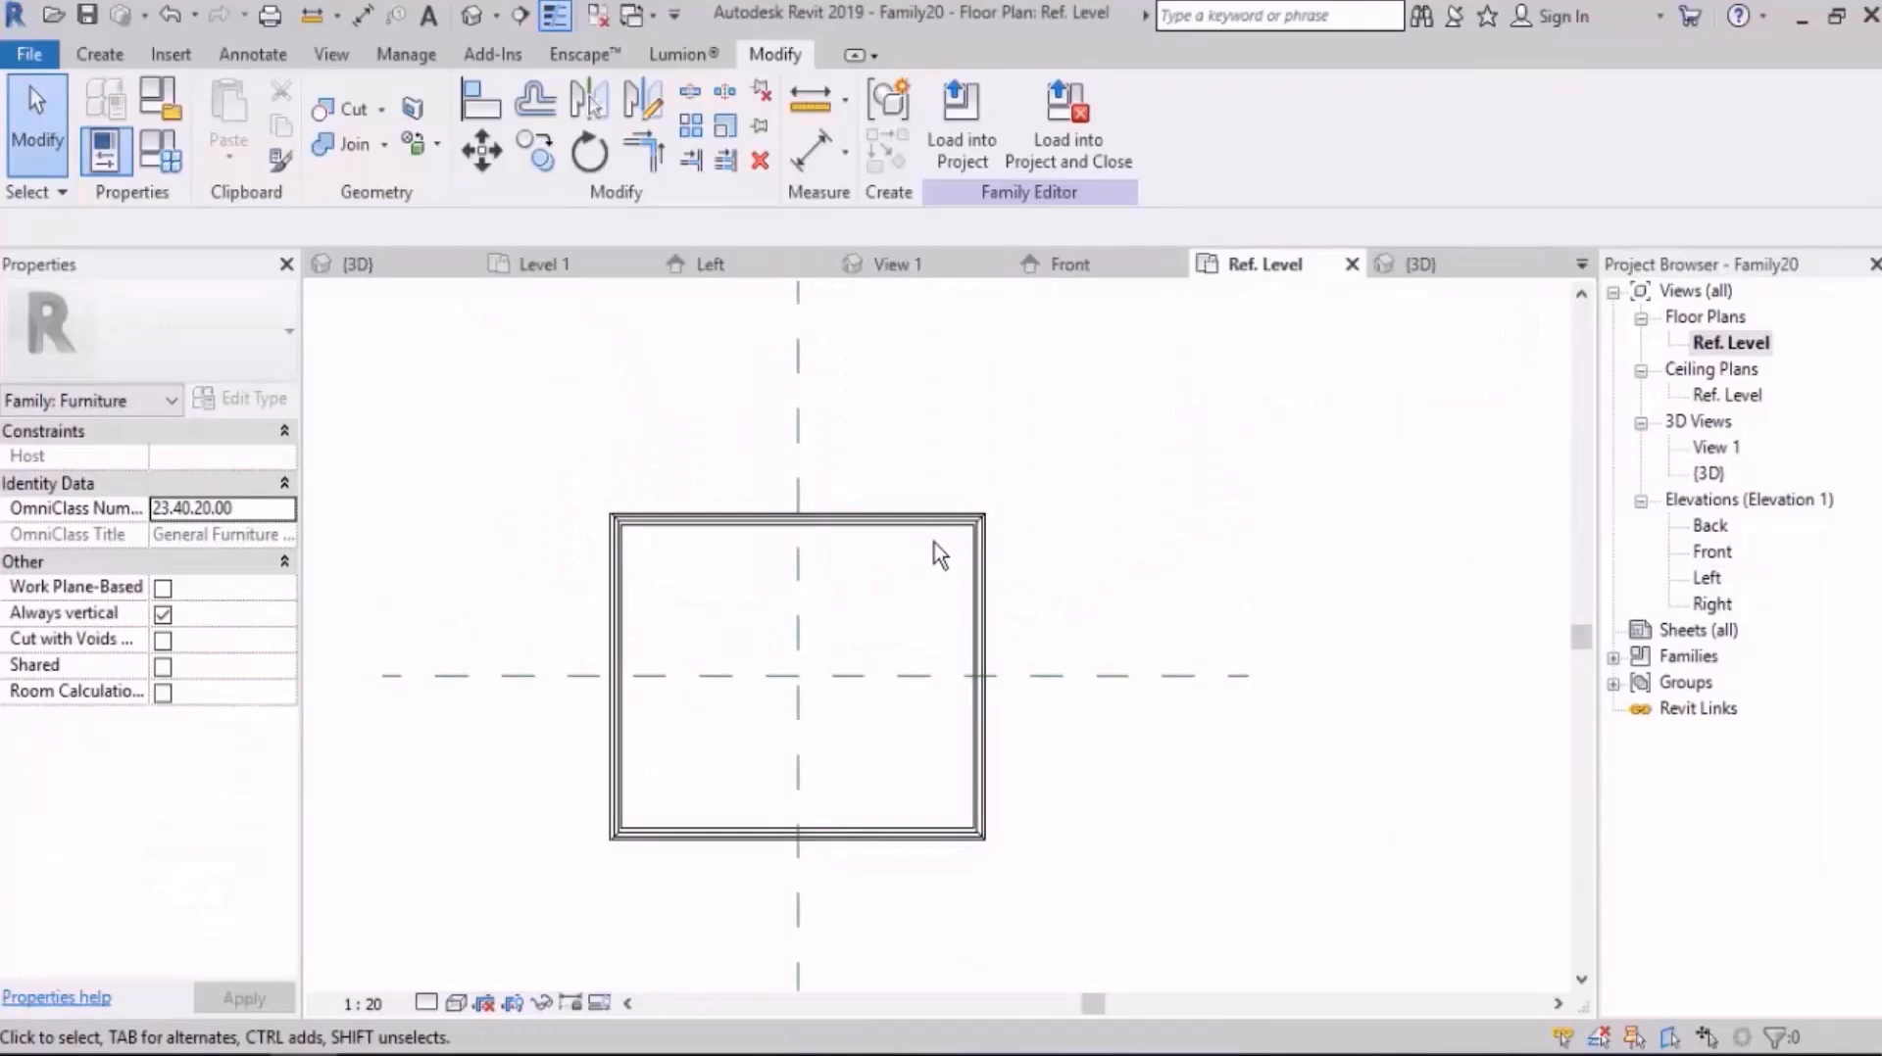
middle_drag(785, 658, 896, 582)
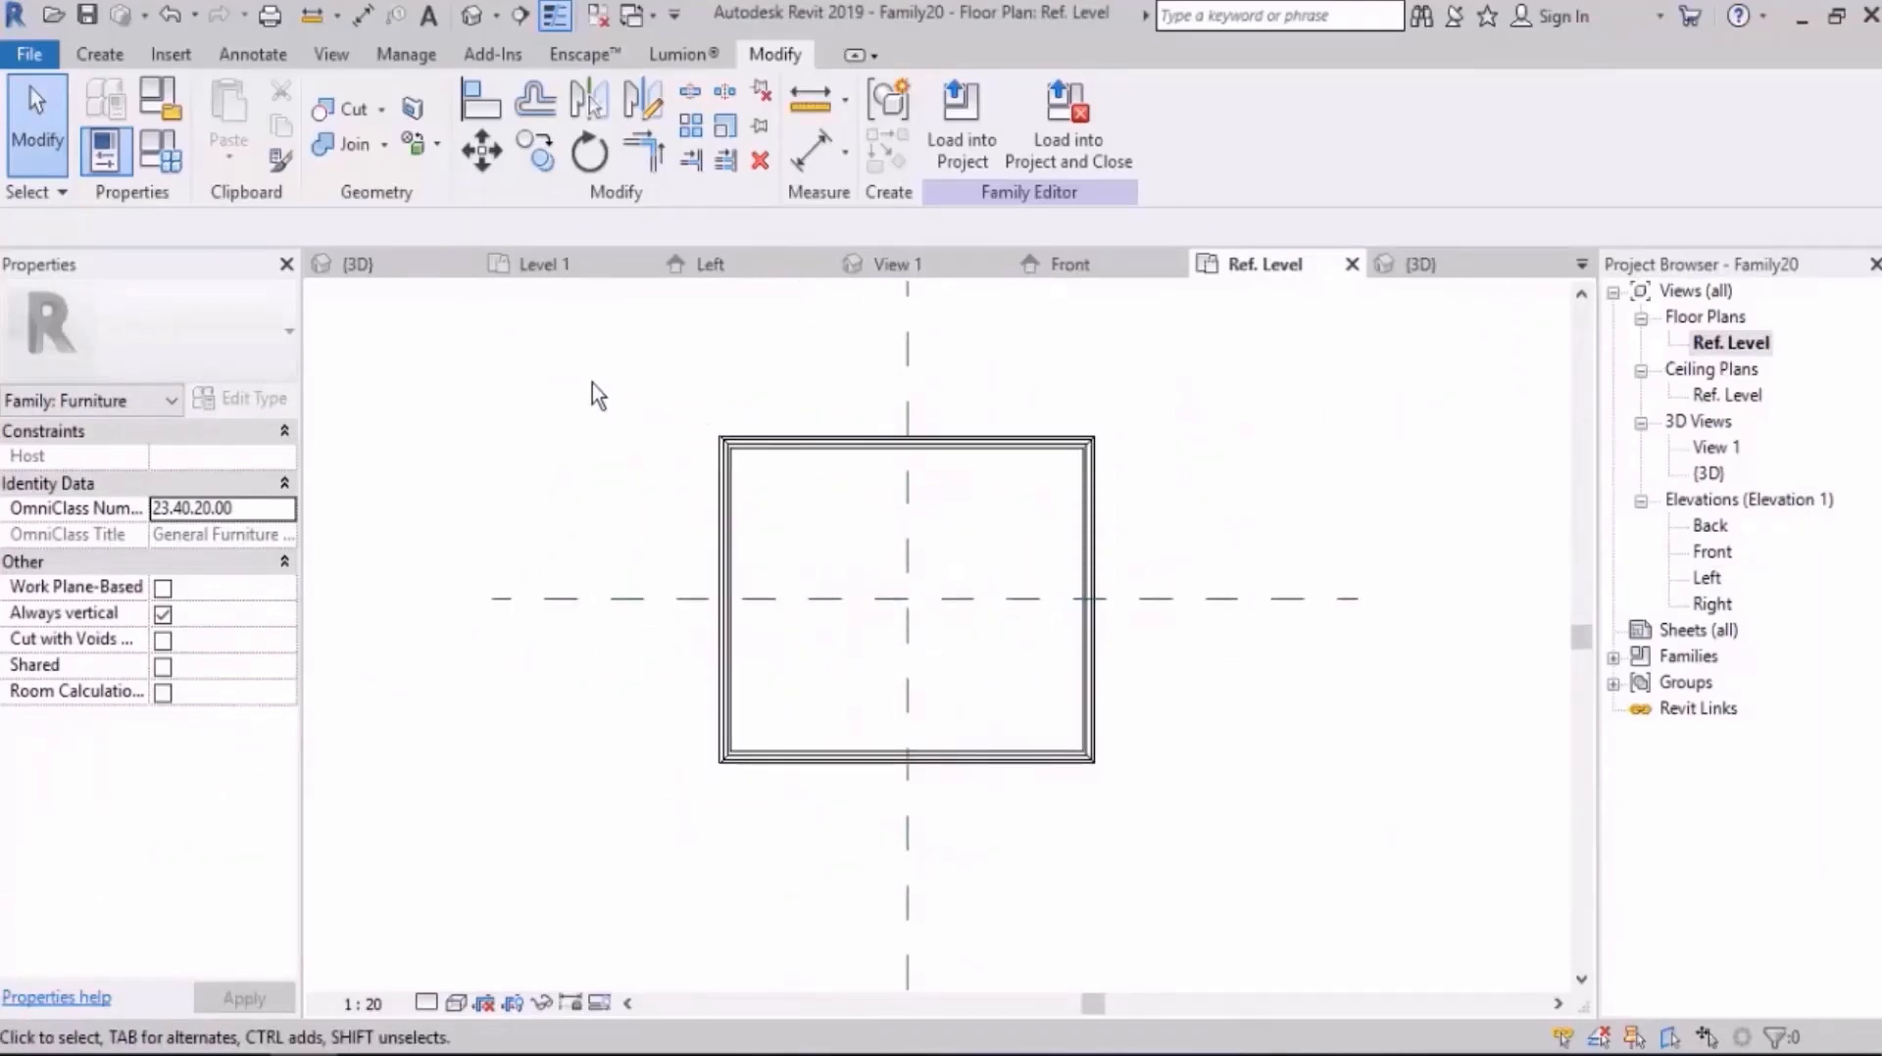
middle_drag(520, 363, 517, 383)
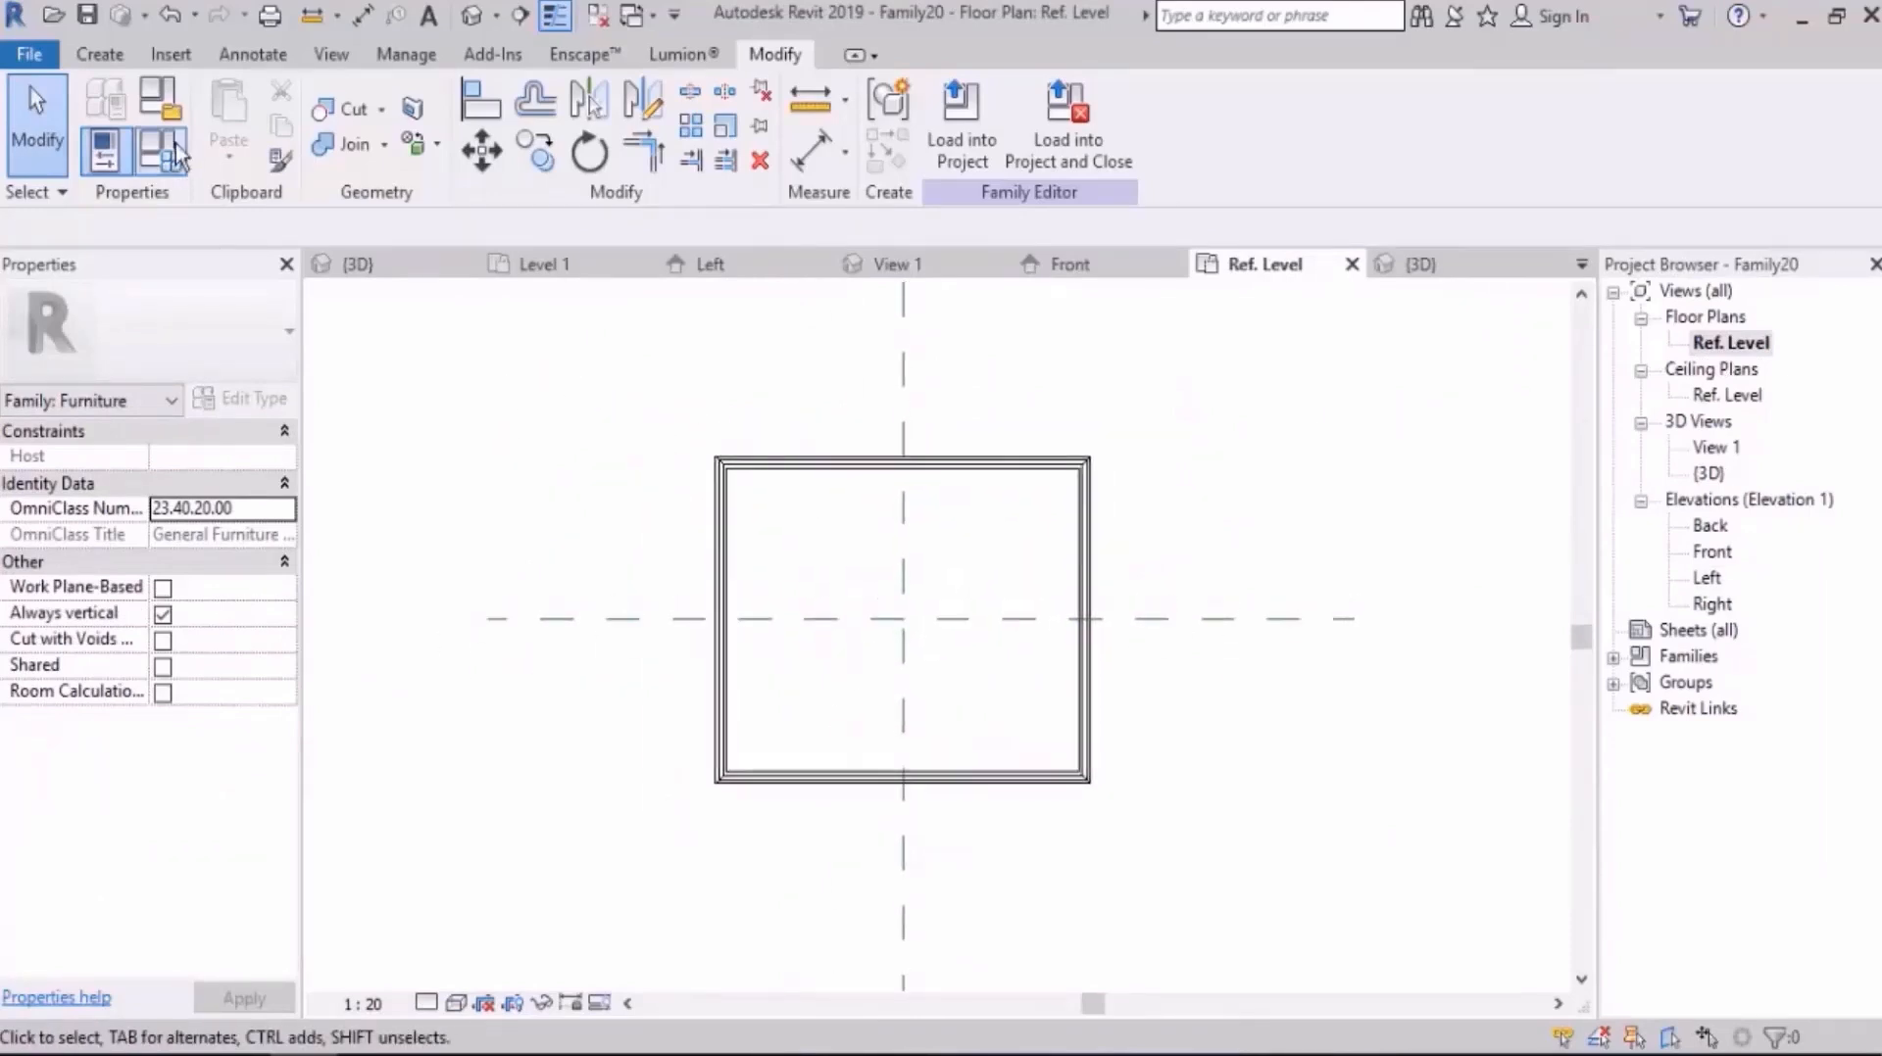
Step: Start a blend and sketch its base as a six-sided circumscribed polygon of radius 35 mm inside the slab's lower-left corner
click(98, 59)
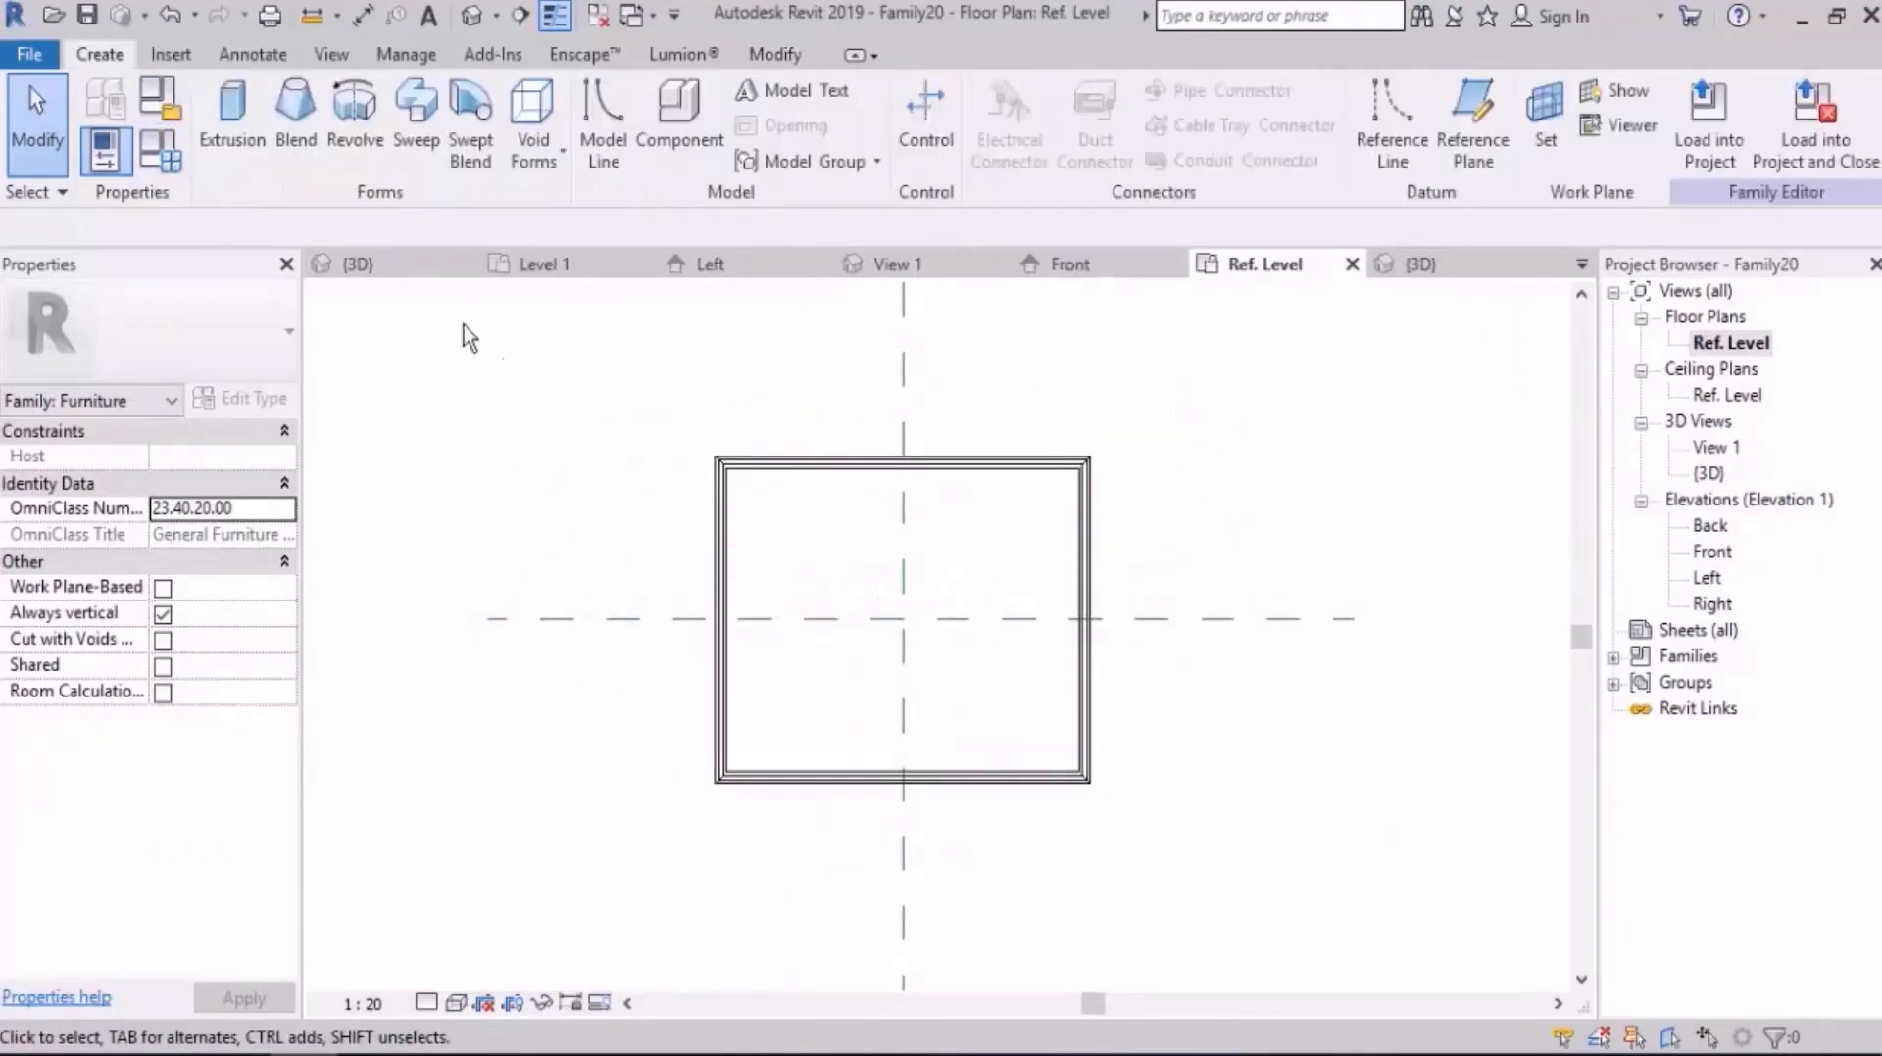
click(285, 133)
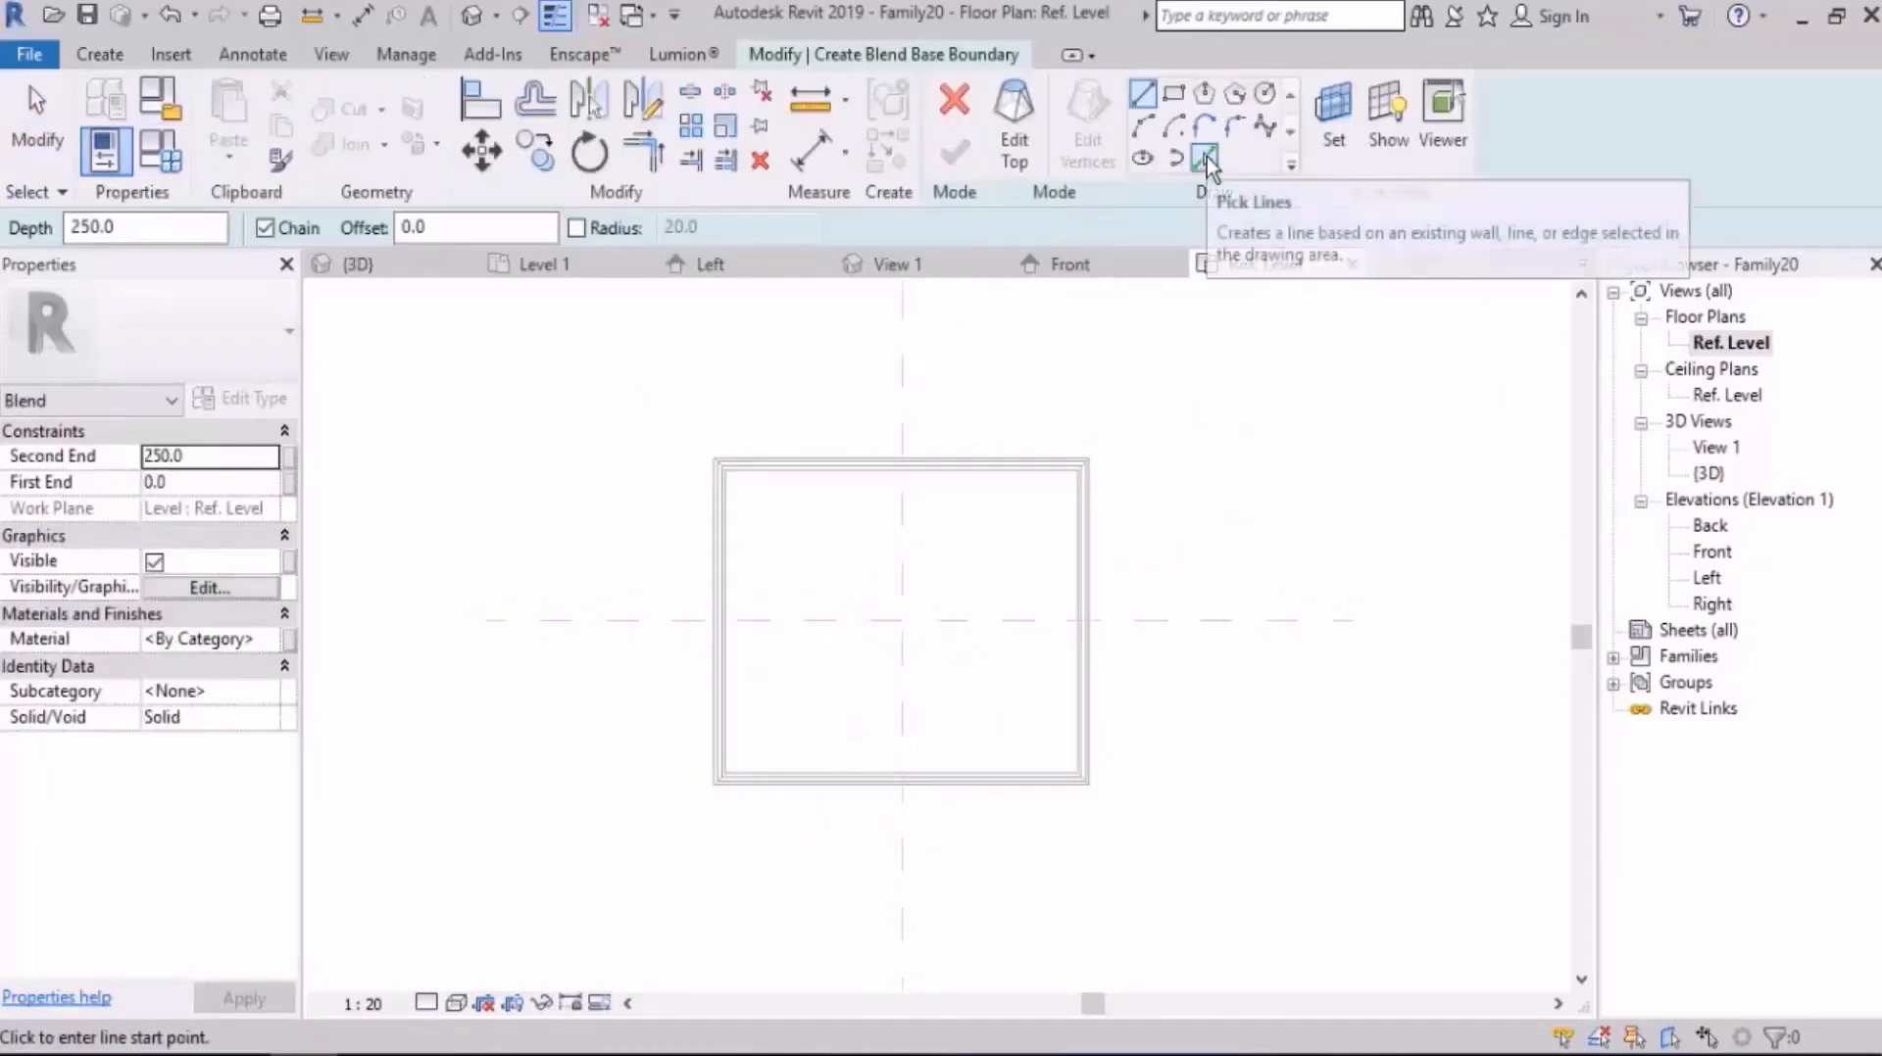
click(1234, 94)
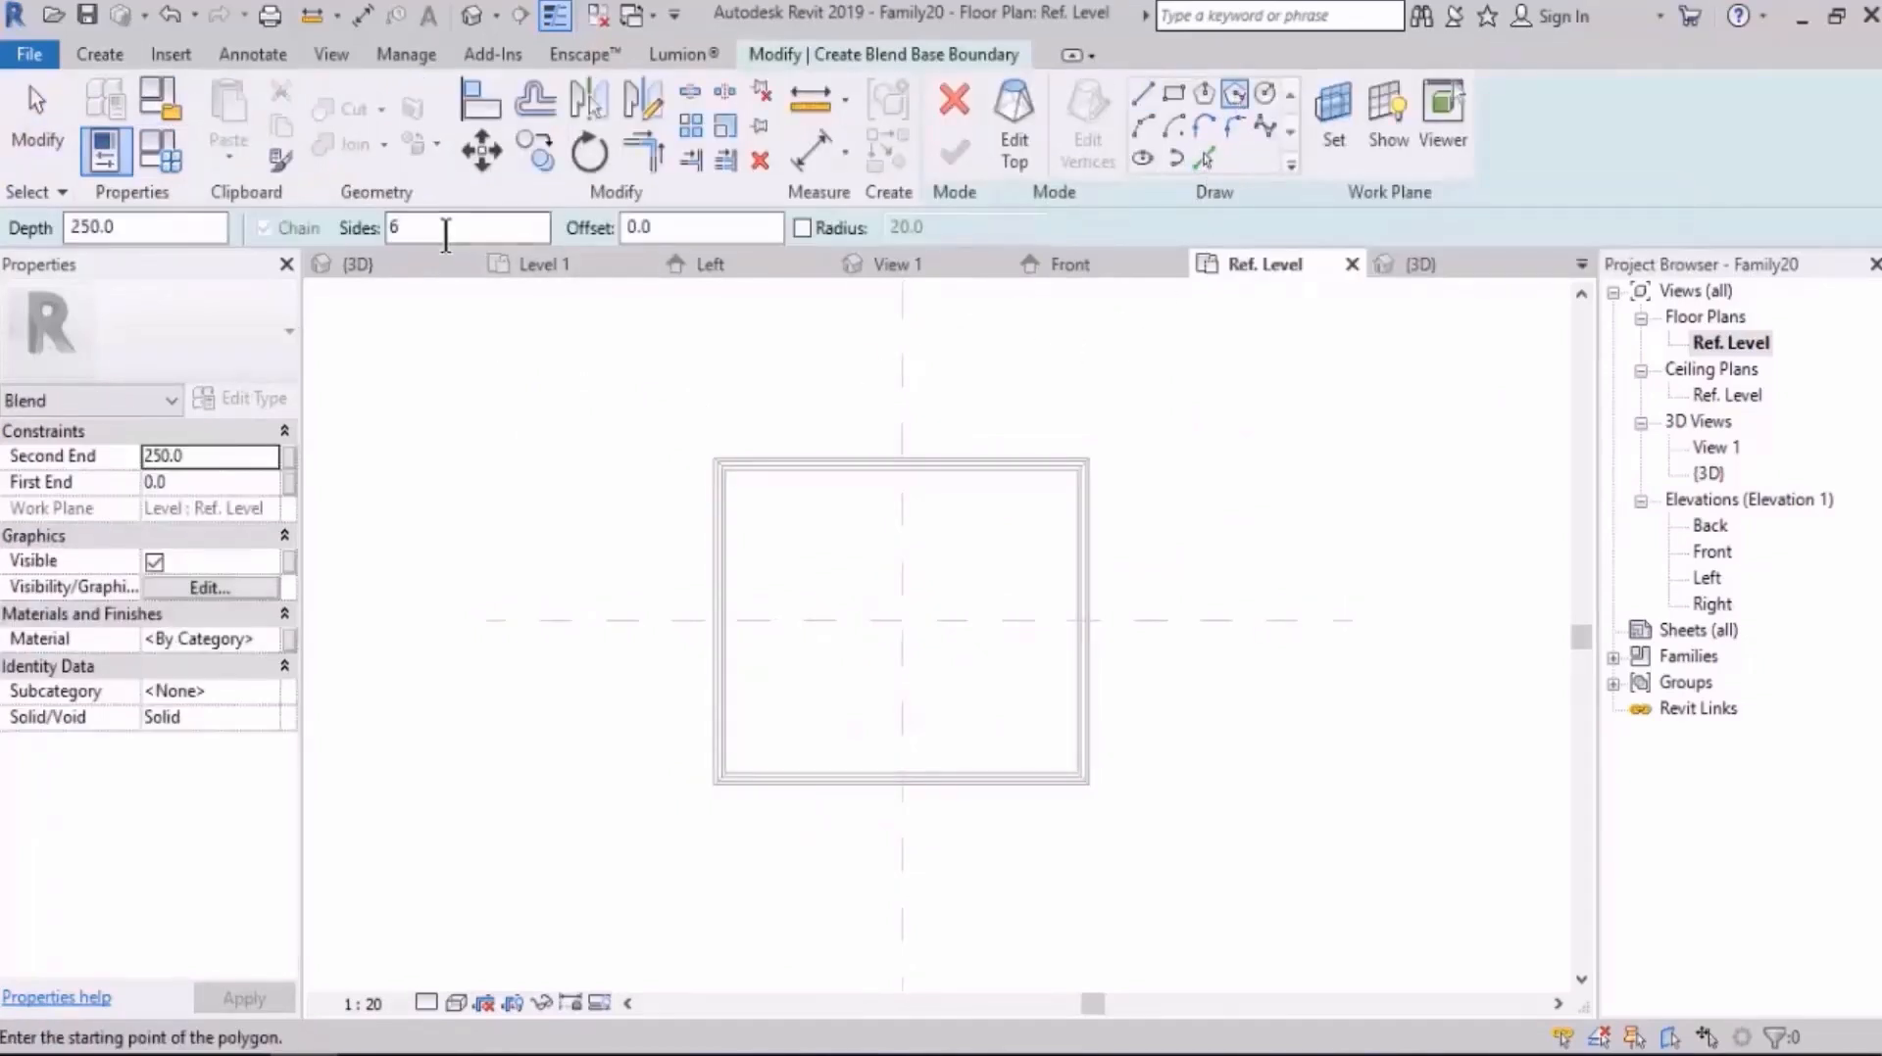
scroll(774, 735, up, 3)
scroll(787, 715, up, 1)
click(788, 709)
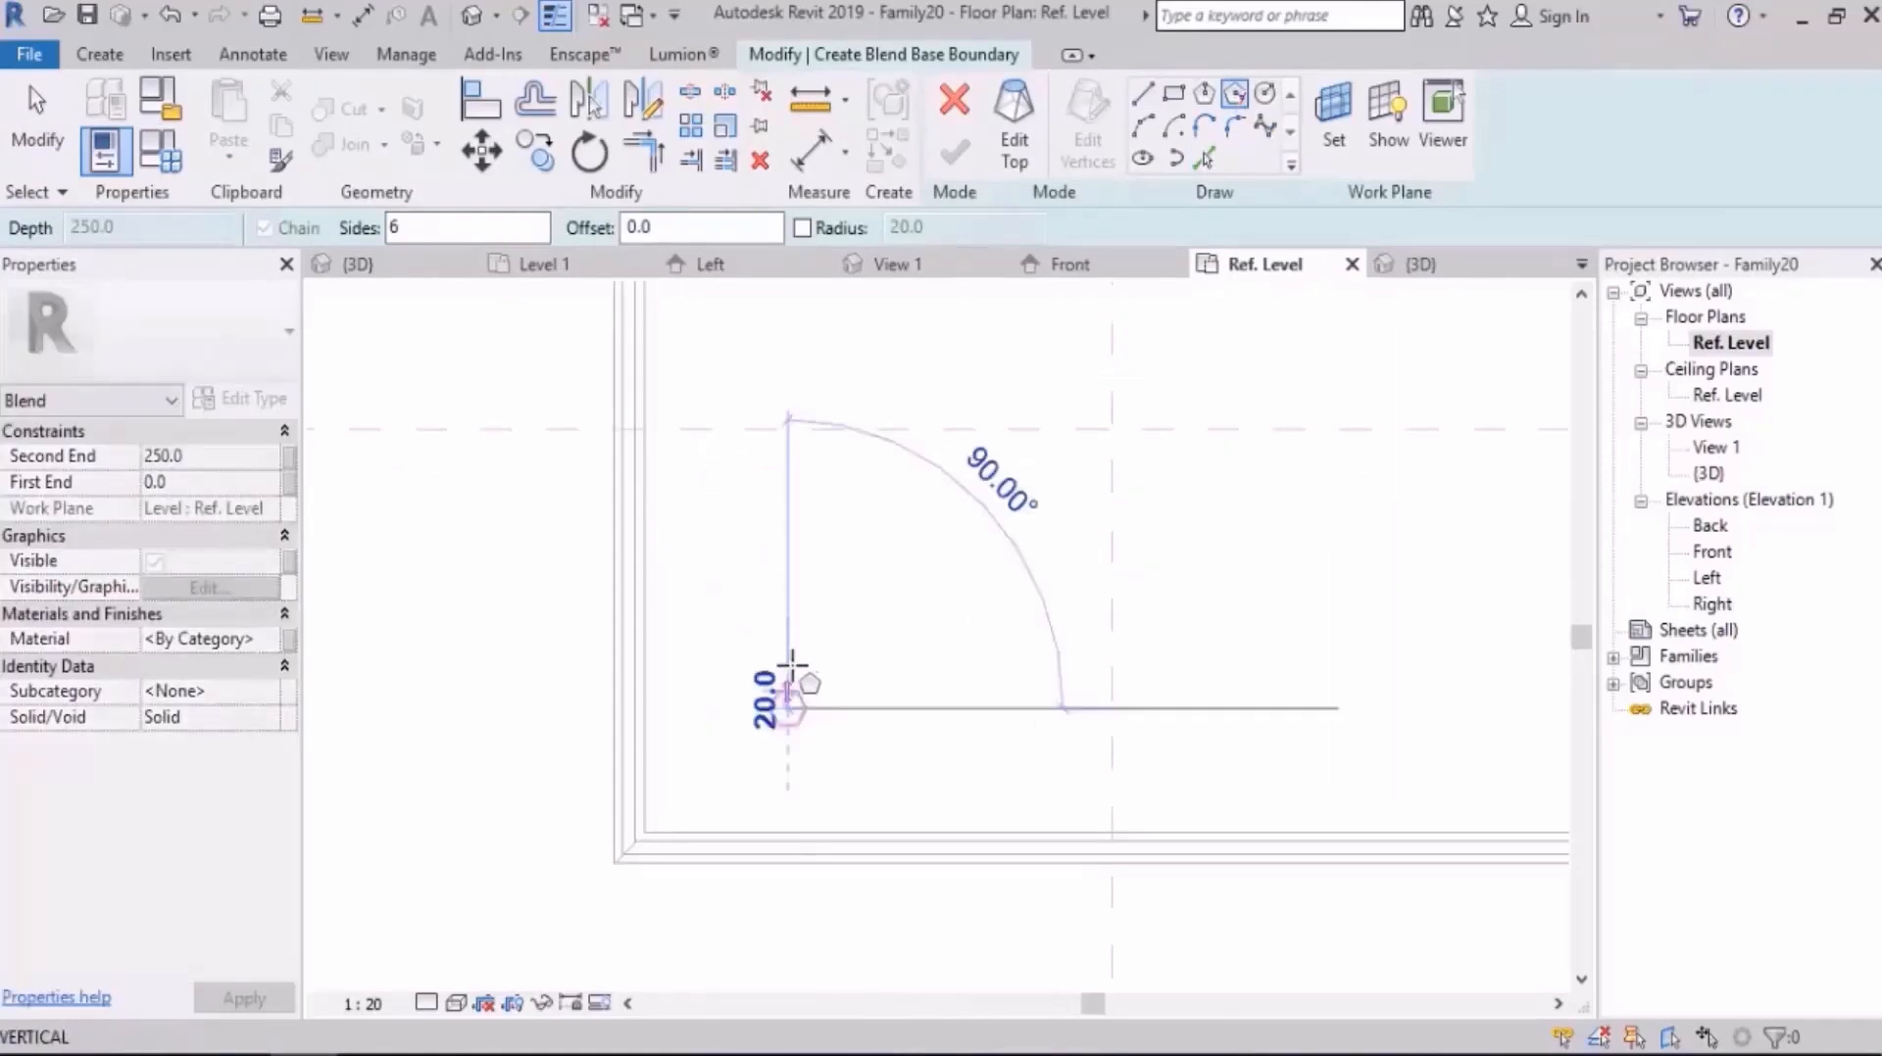
scroll(788, 686, up, 5)
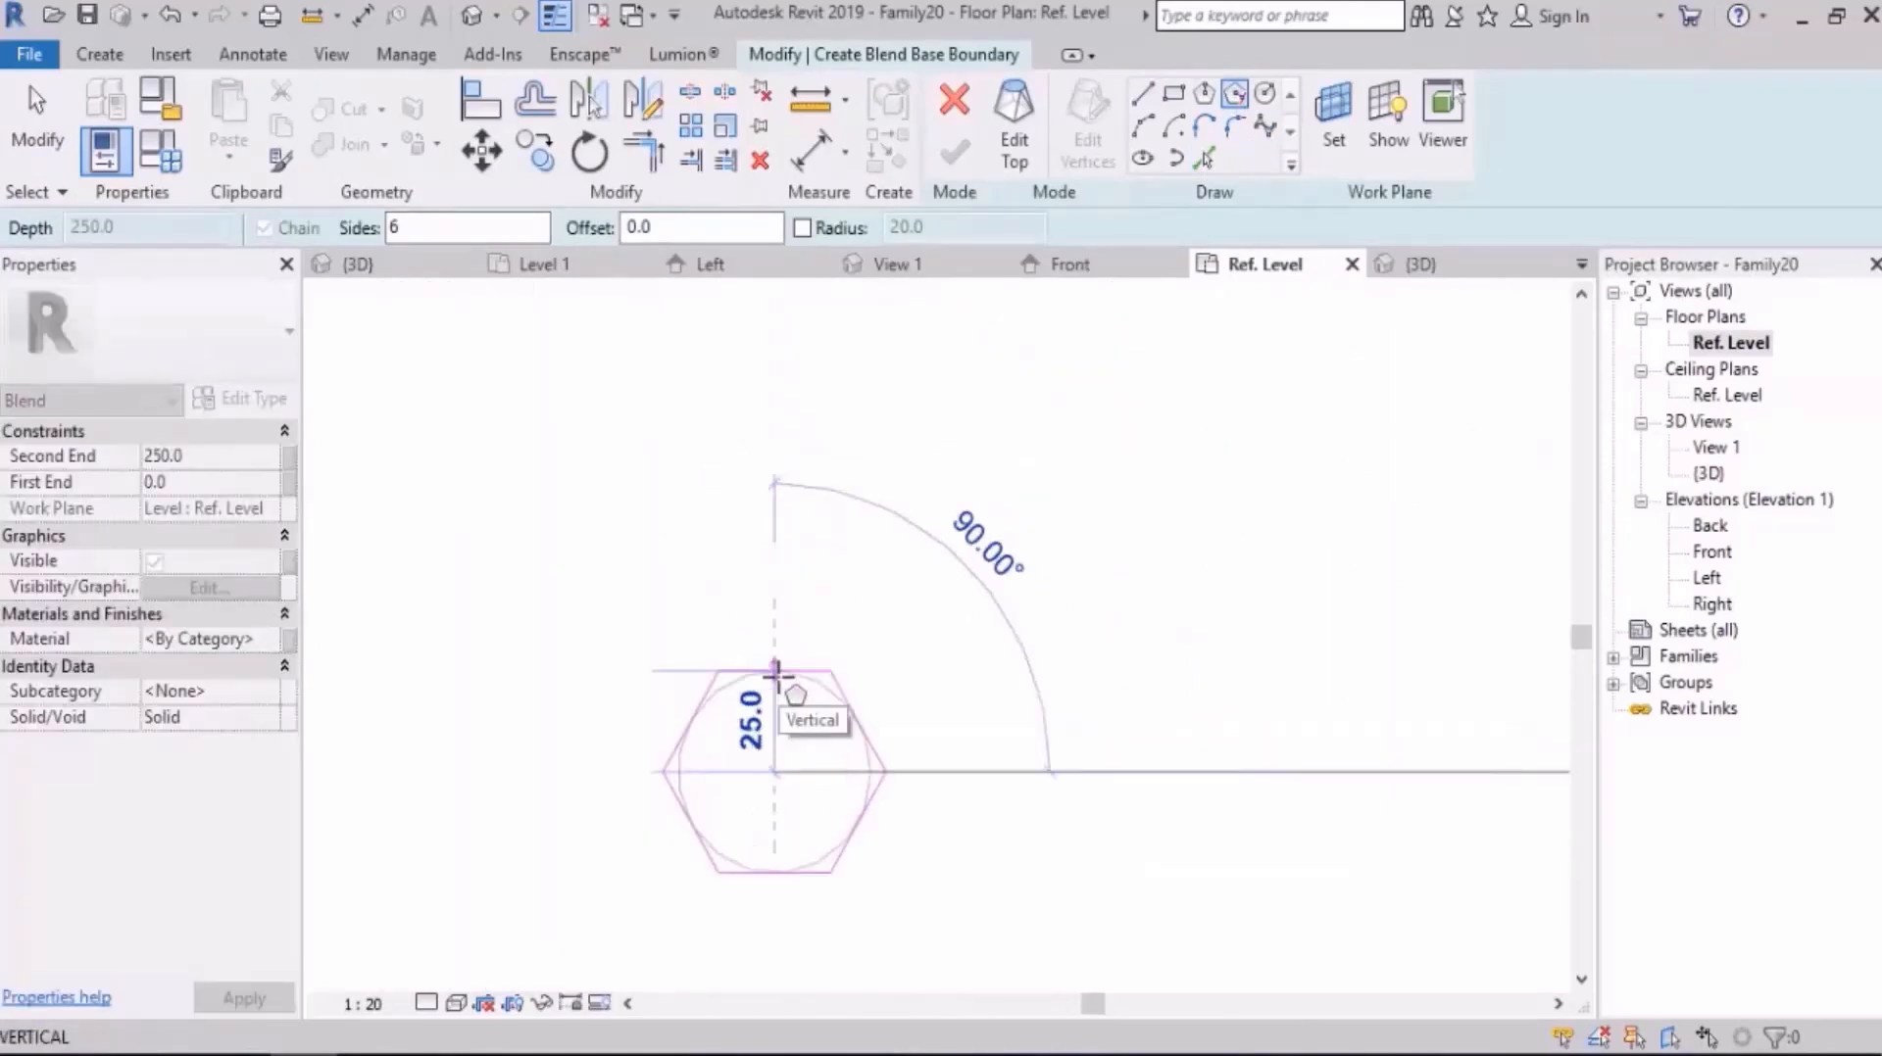
text(35)
key(Return)
key(Escape)
scroll(797, 454, down, 2)
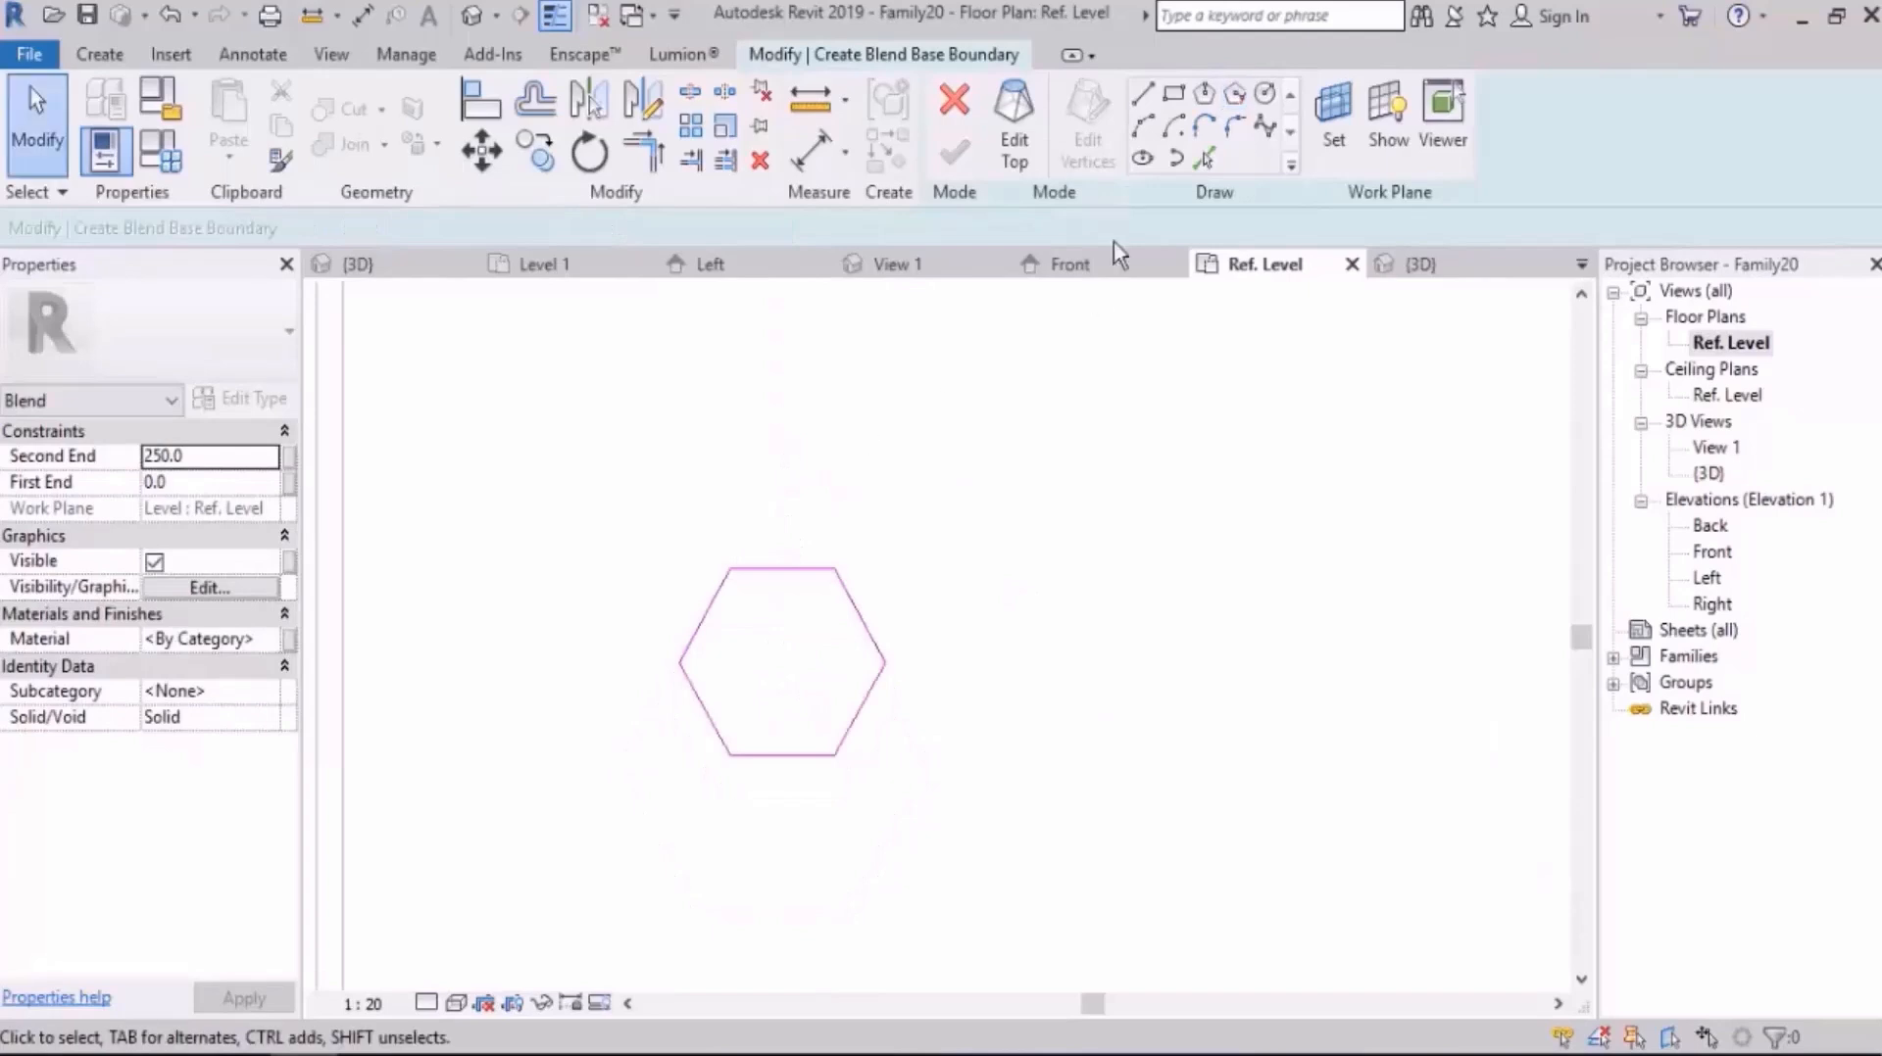
Step: Switch to the blend's top boundary and draw a vertical 70 mm guide line between the midpoints of the base hexagon's horizontal sides
click(1014, 125)
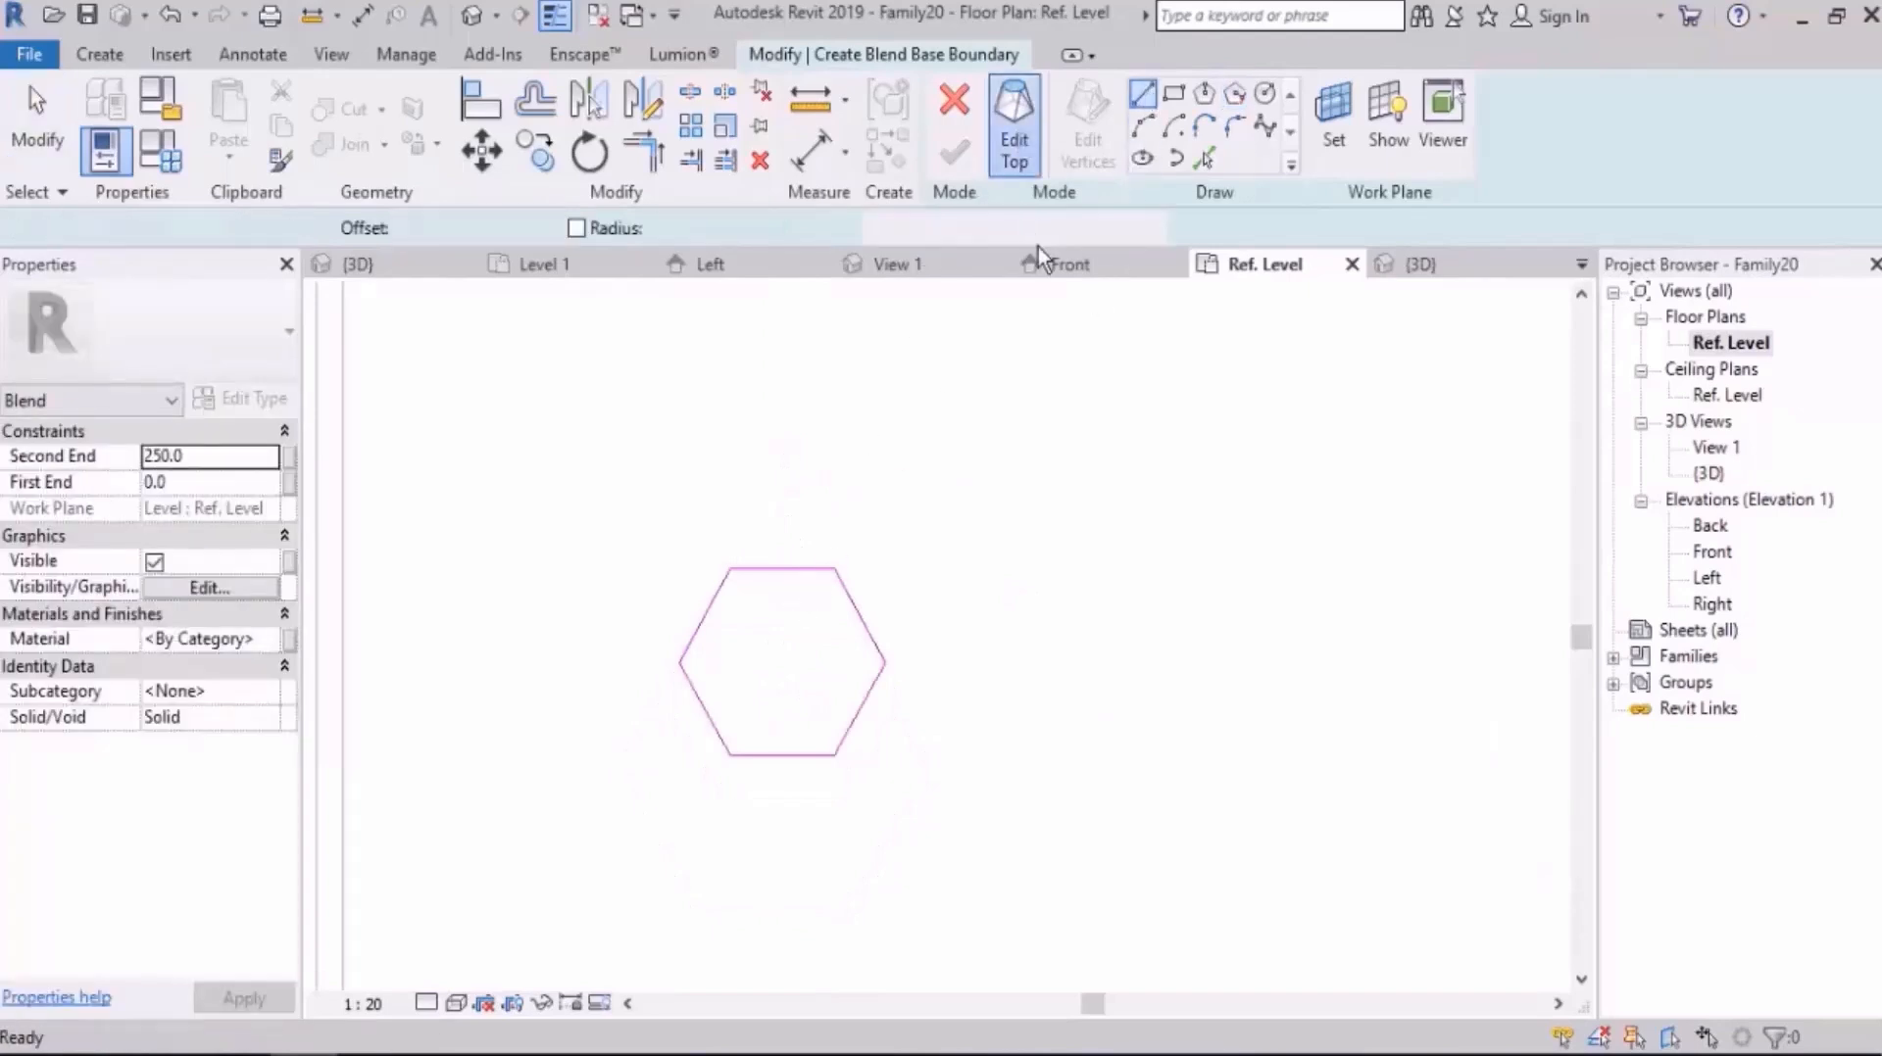
click(781, 568)
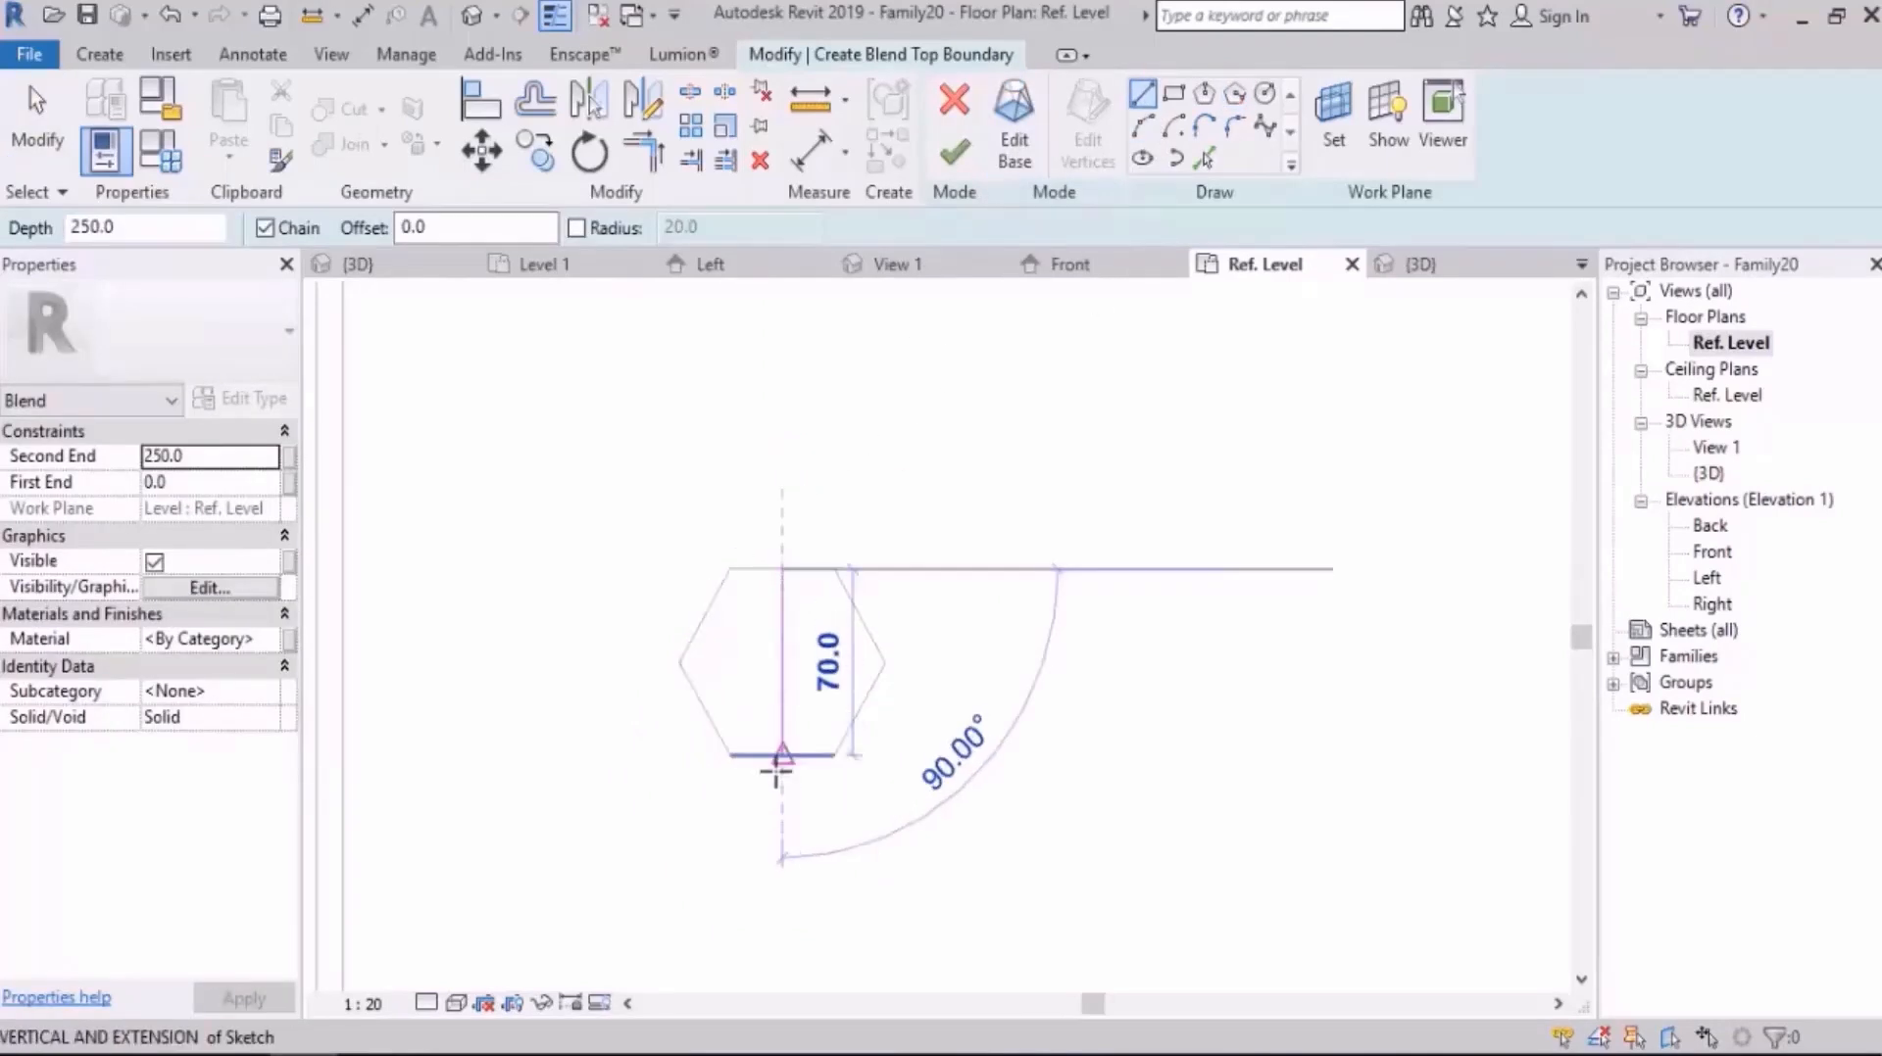
click(781, 756)
key(Escape)
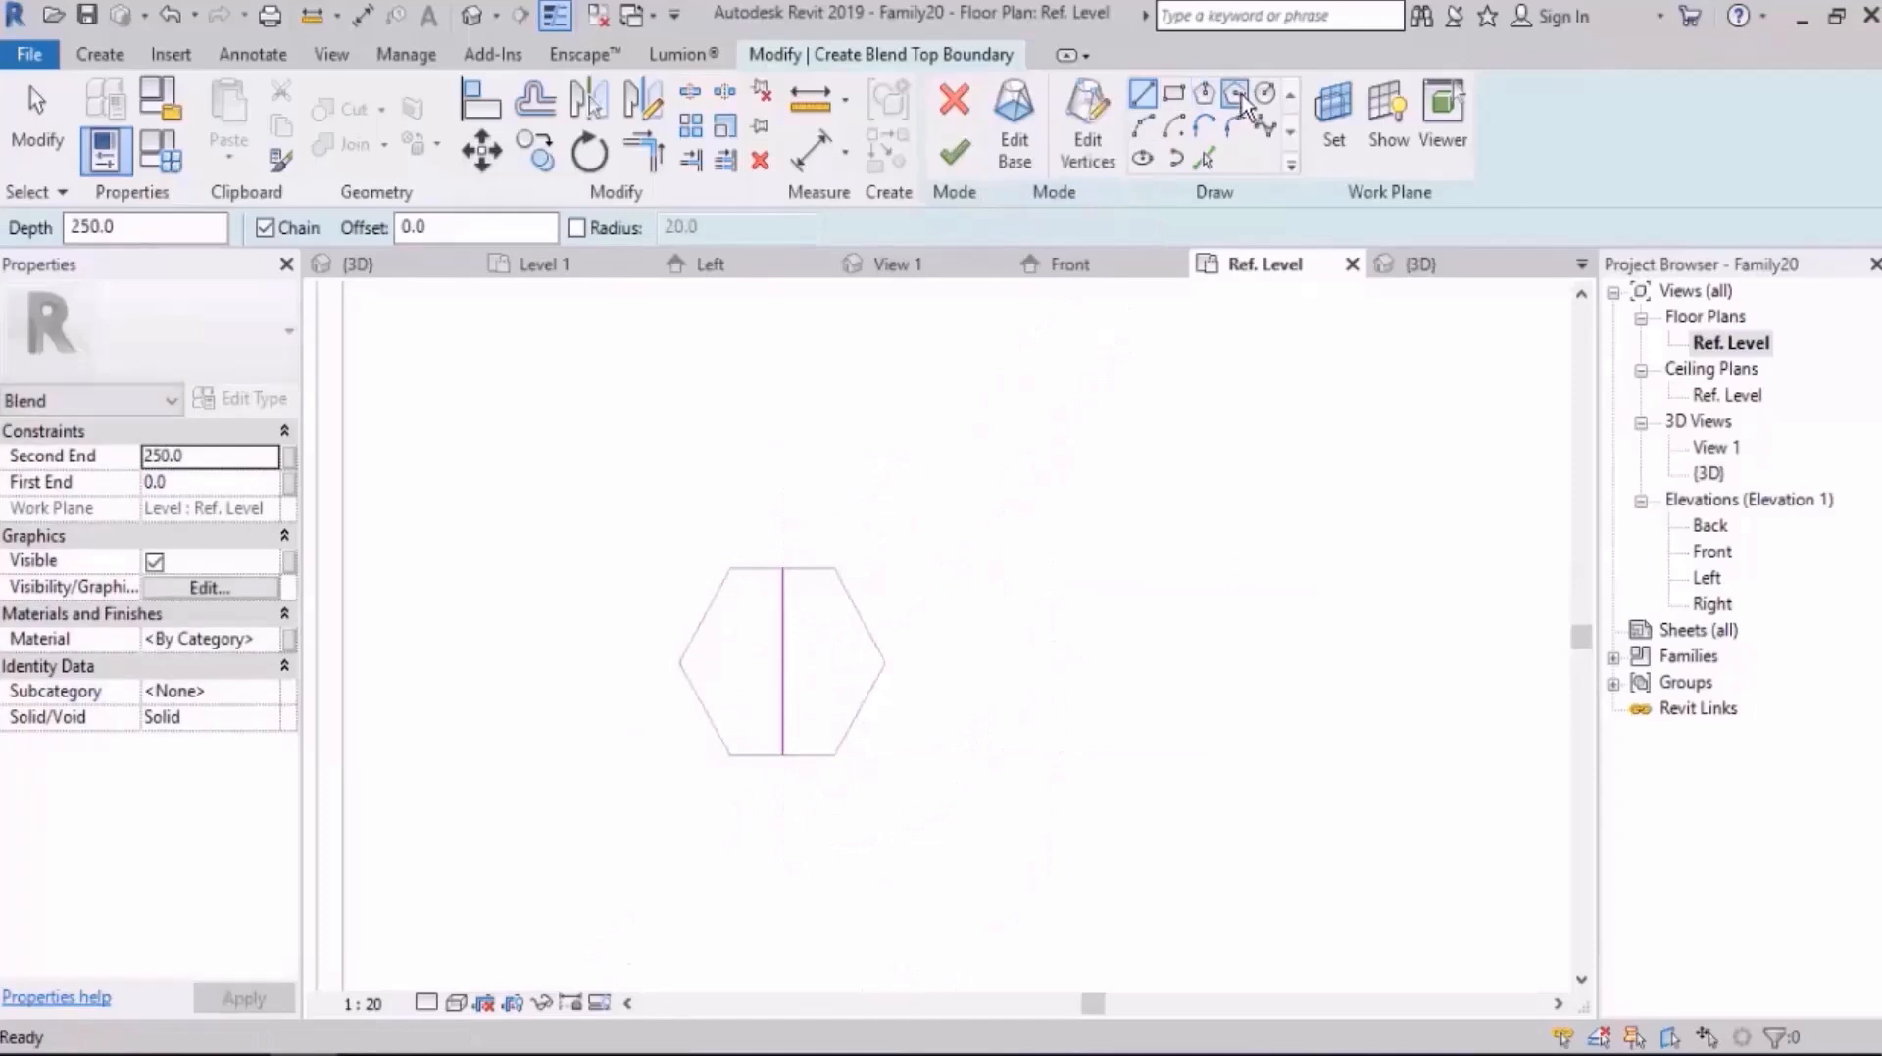
Step: Sketch the top boundary as a six-sided circumscribed polygon of radius 60 mm centred on the guide line's midpoint
click(1237, 95)
click(782, 663)
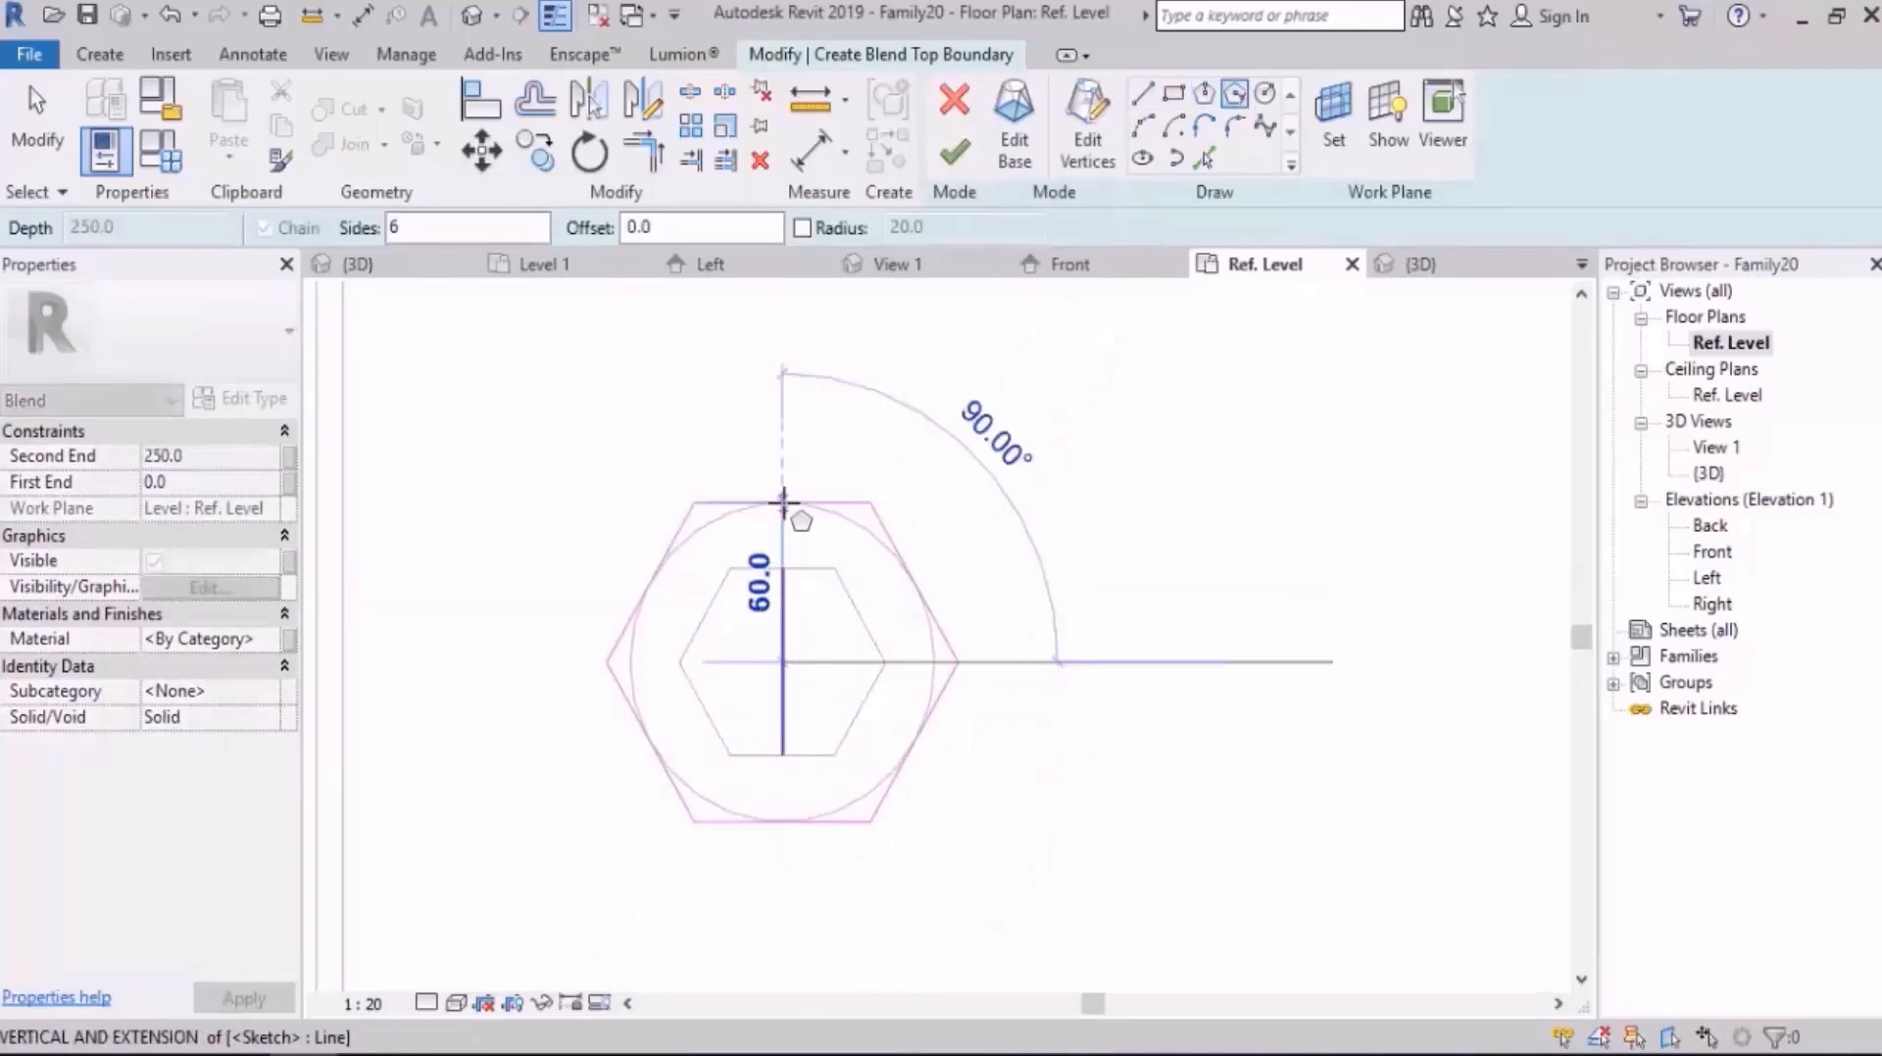
text(60)
key(Return)
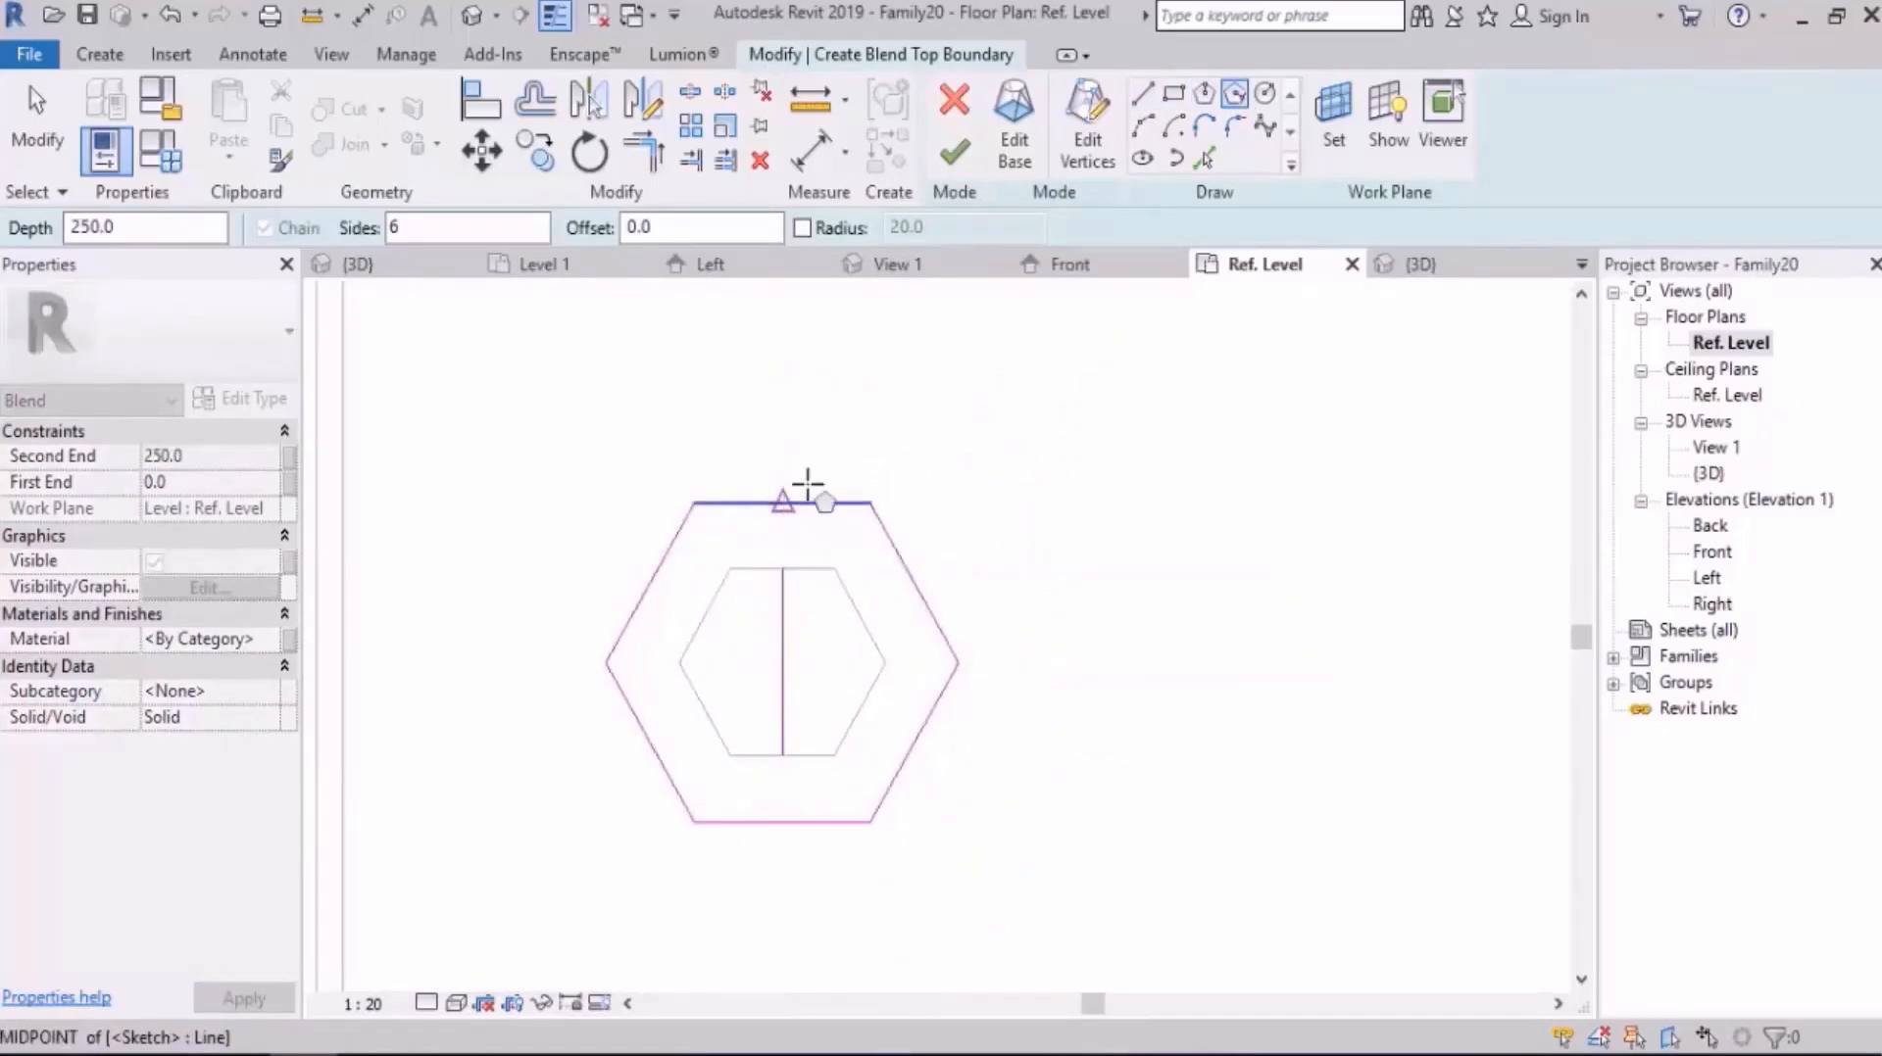
key(Escape)
key(Escape)
Step: Delete the vertical guide line from the top boundary and finish the blend
click(774, 685)
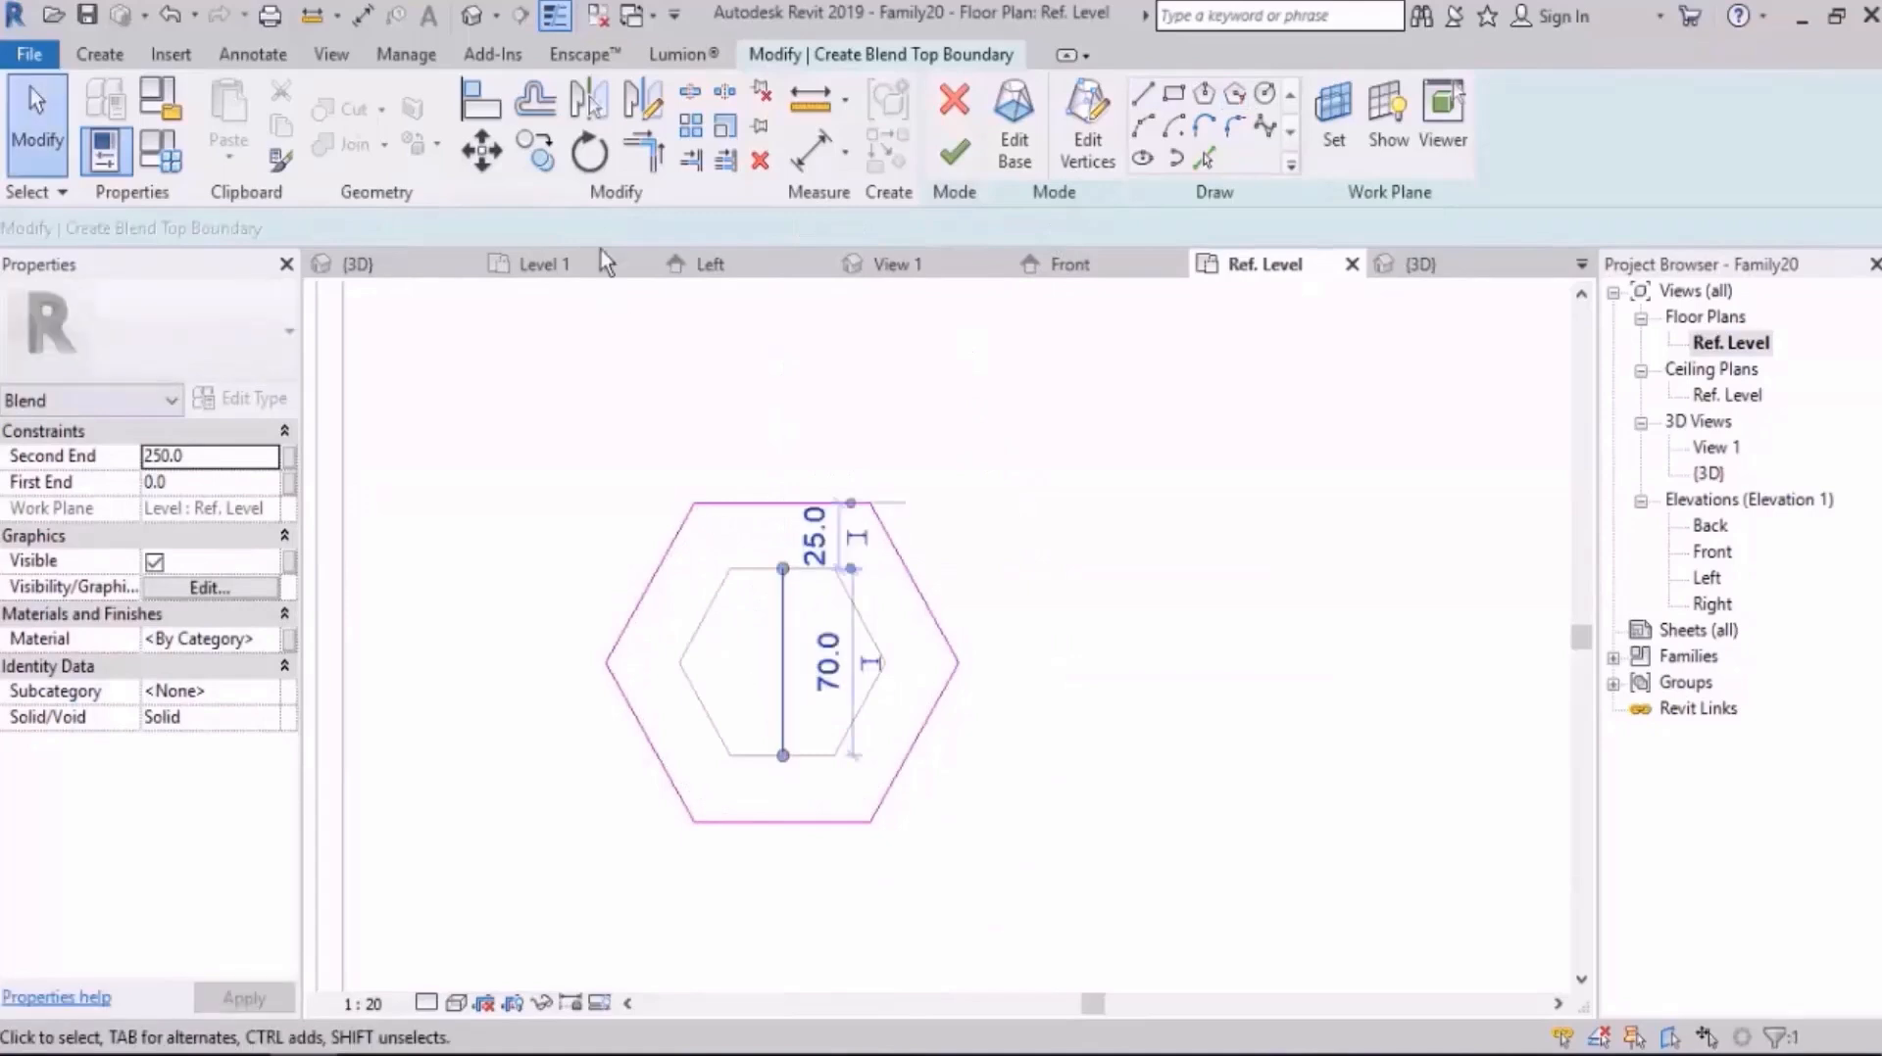
key(Delete)
click(953, 152)
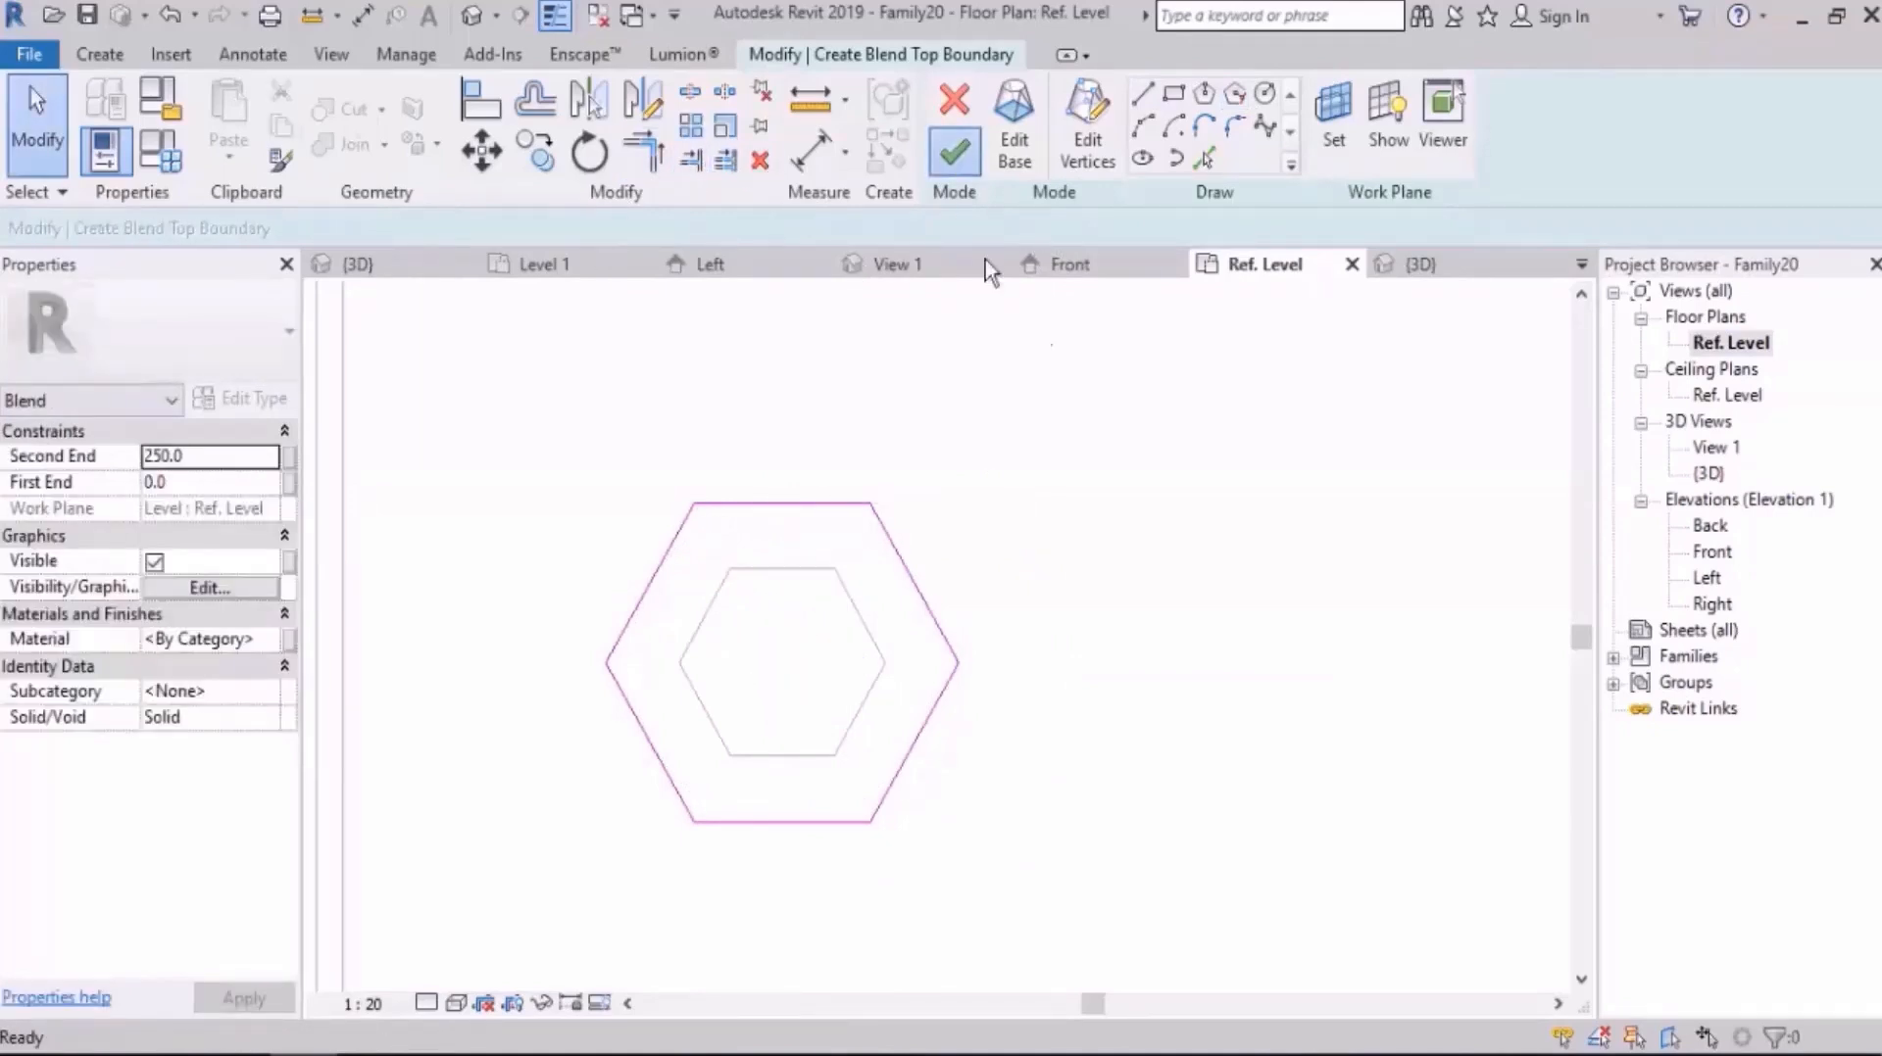
Step: In the Left elevation, stretch the leg blend up to the slab's underside for a depth of 830 mm
click(1315, 526)
click(1706, 580)
double_click(1707, 580)
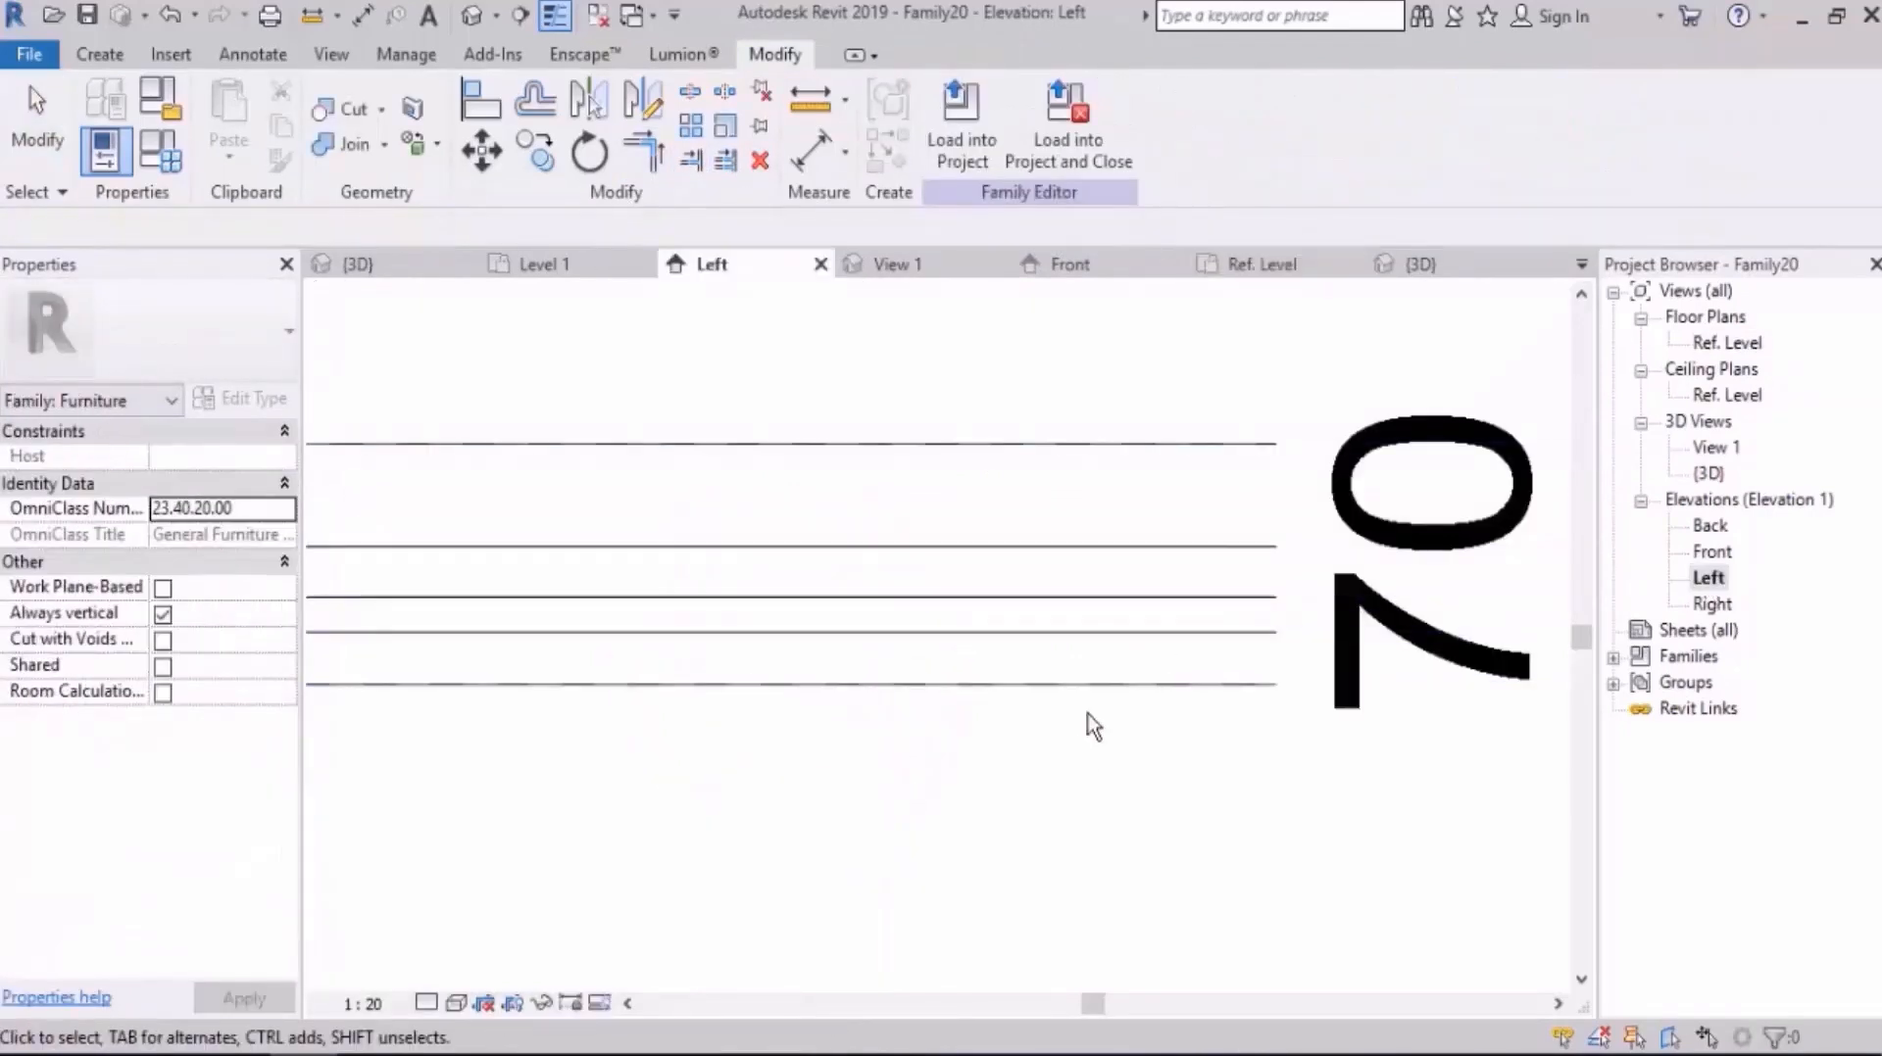
scroll(1093, 666, down, 5)
scroll(1061, 744, up, 4)
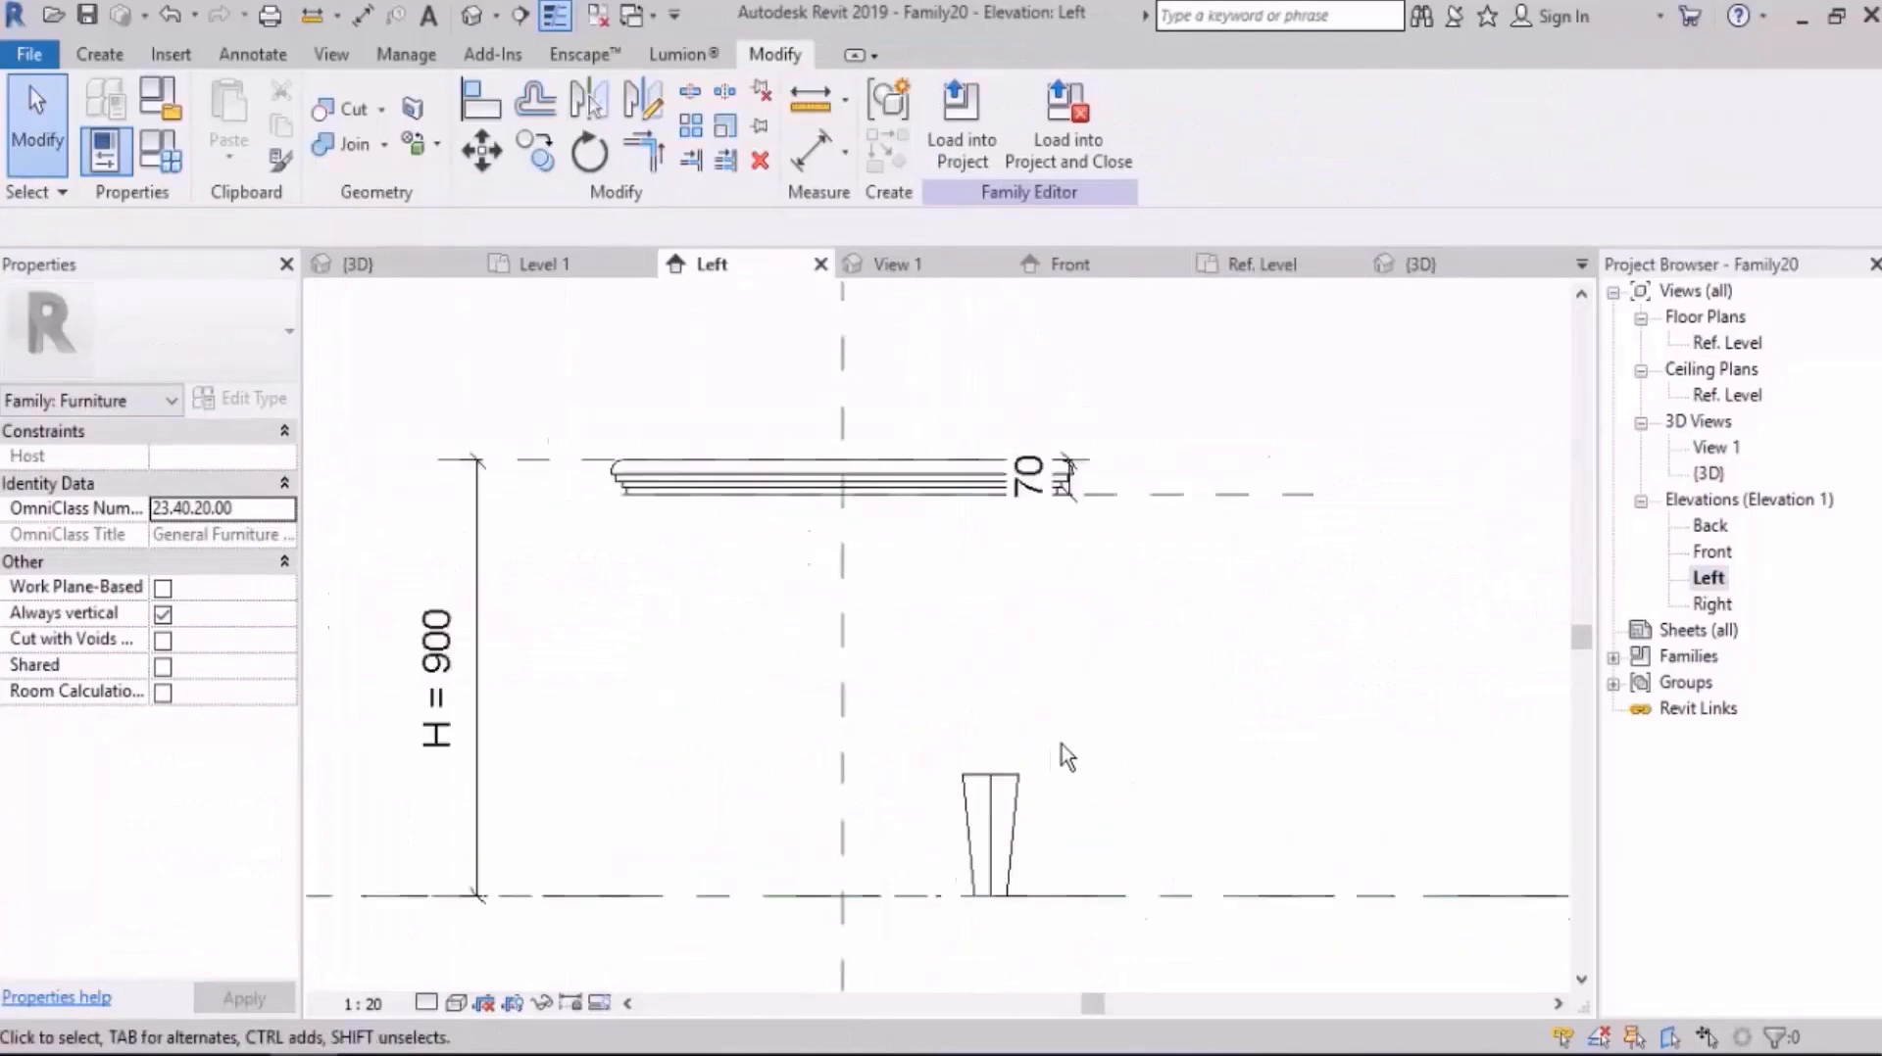
click(993, 782)
drag(962, 792, 968, 467)
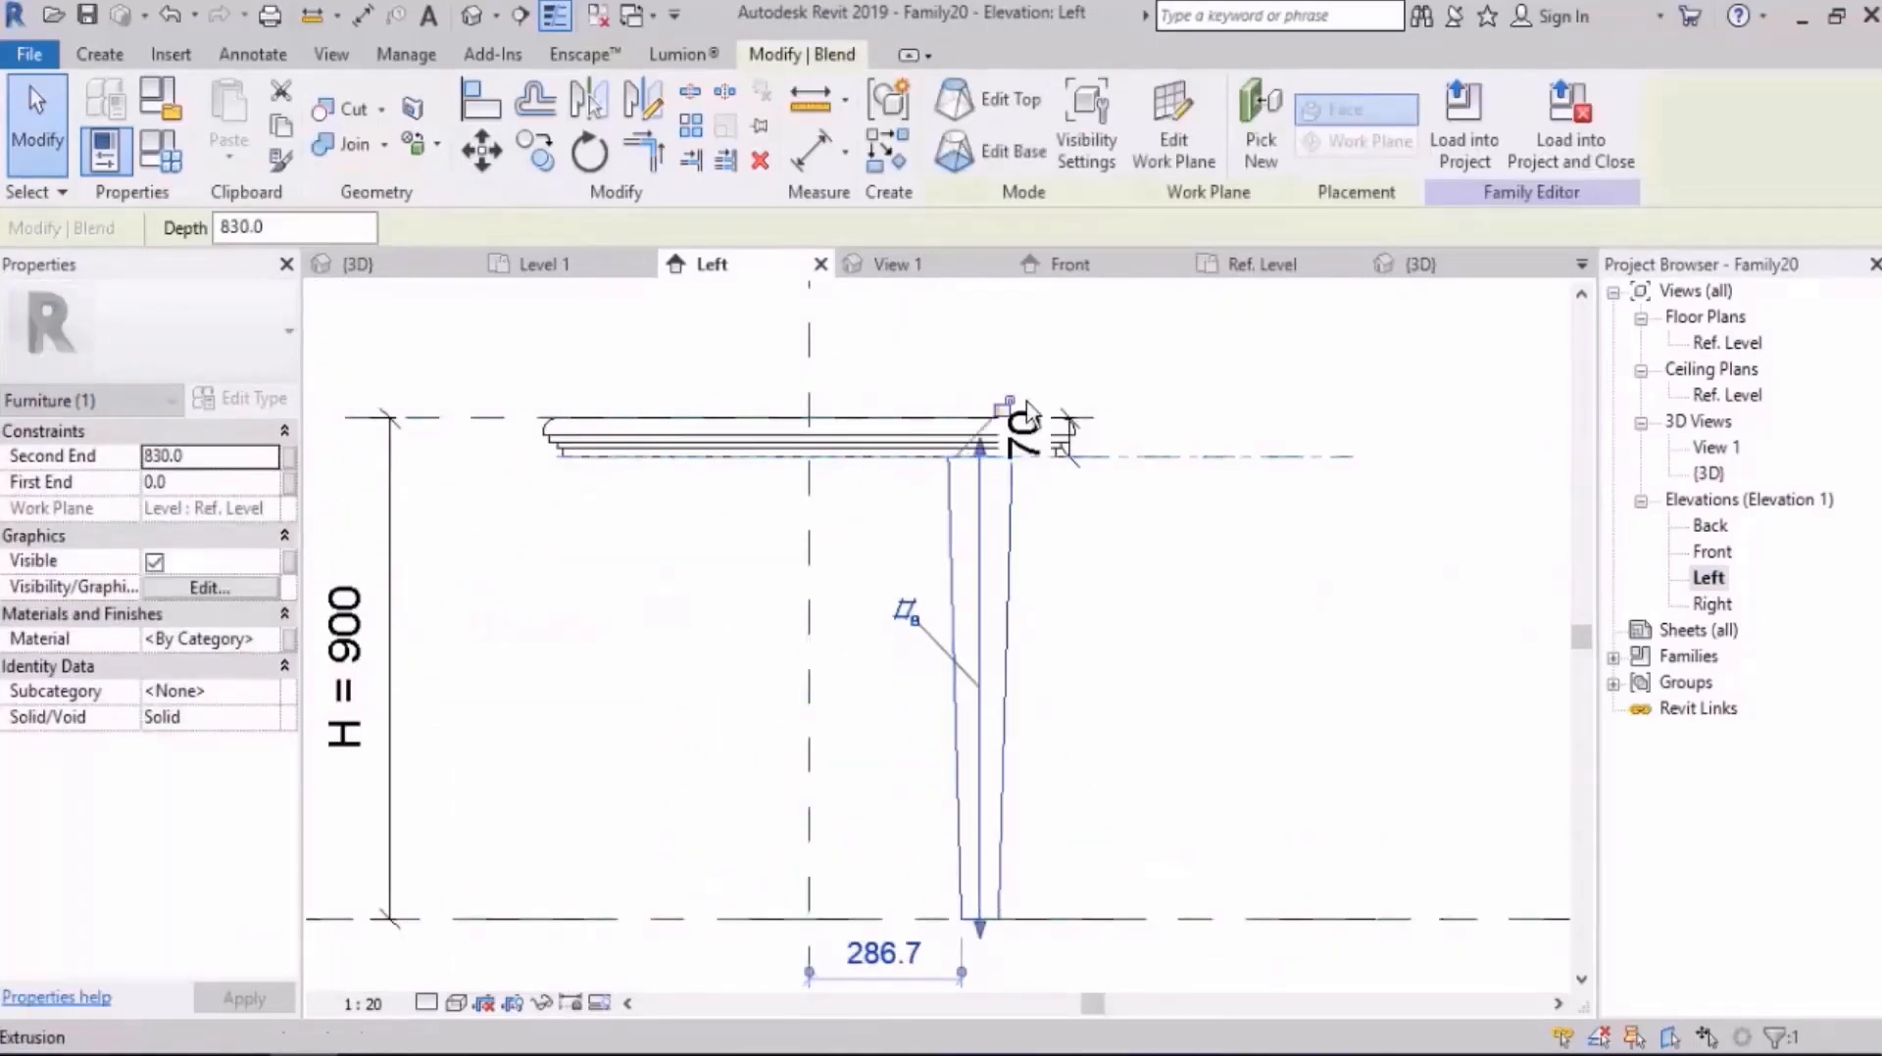
click(1205, 675)
Step: Inspect the slab and leg in the 3D view and return to the Ref. Level floor plan
click(470, 16)
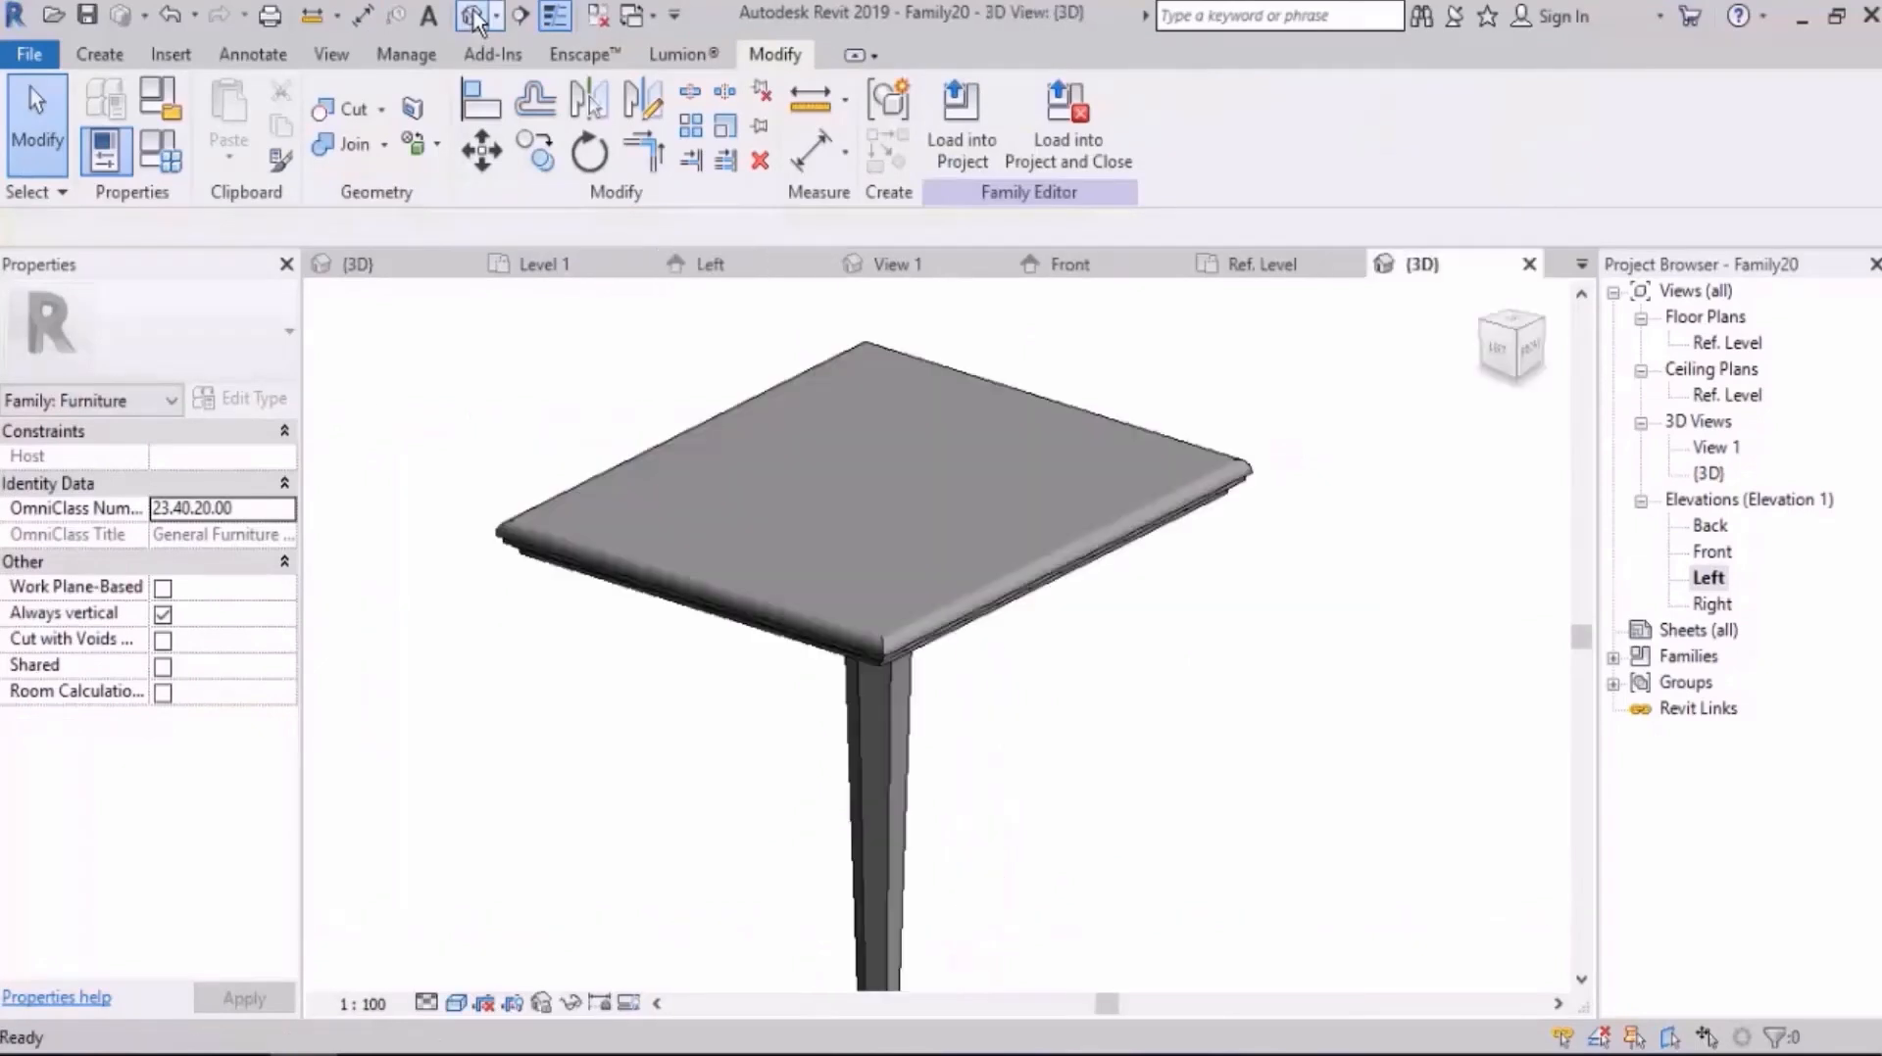
shift+middle_drag(967, 575, 924, 533)
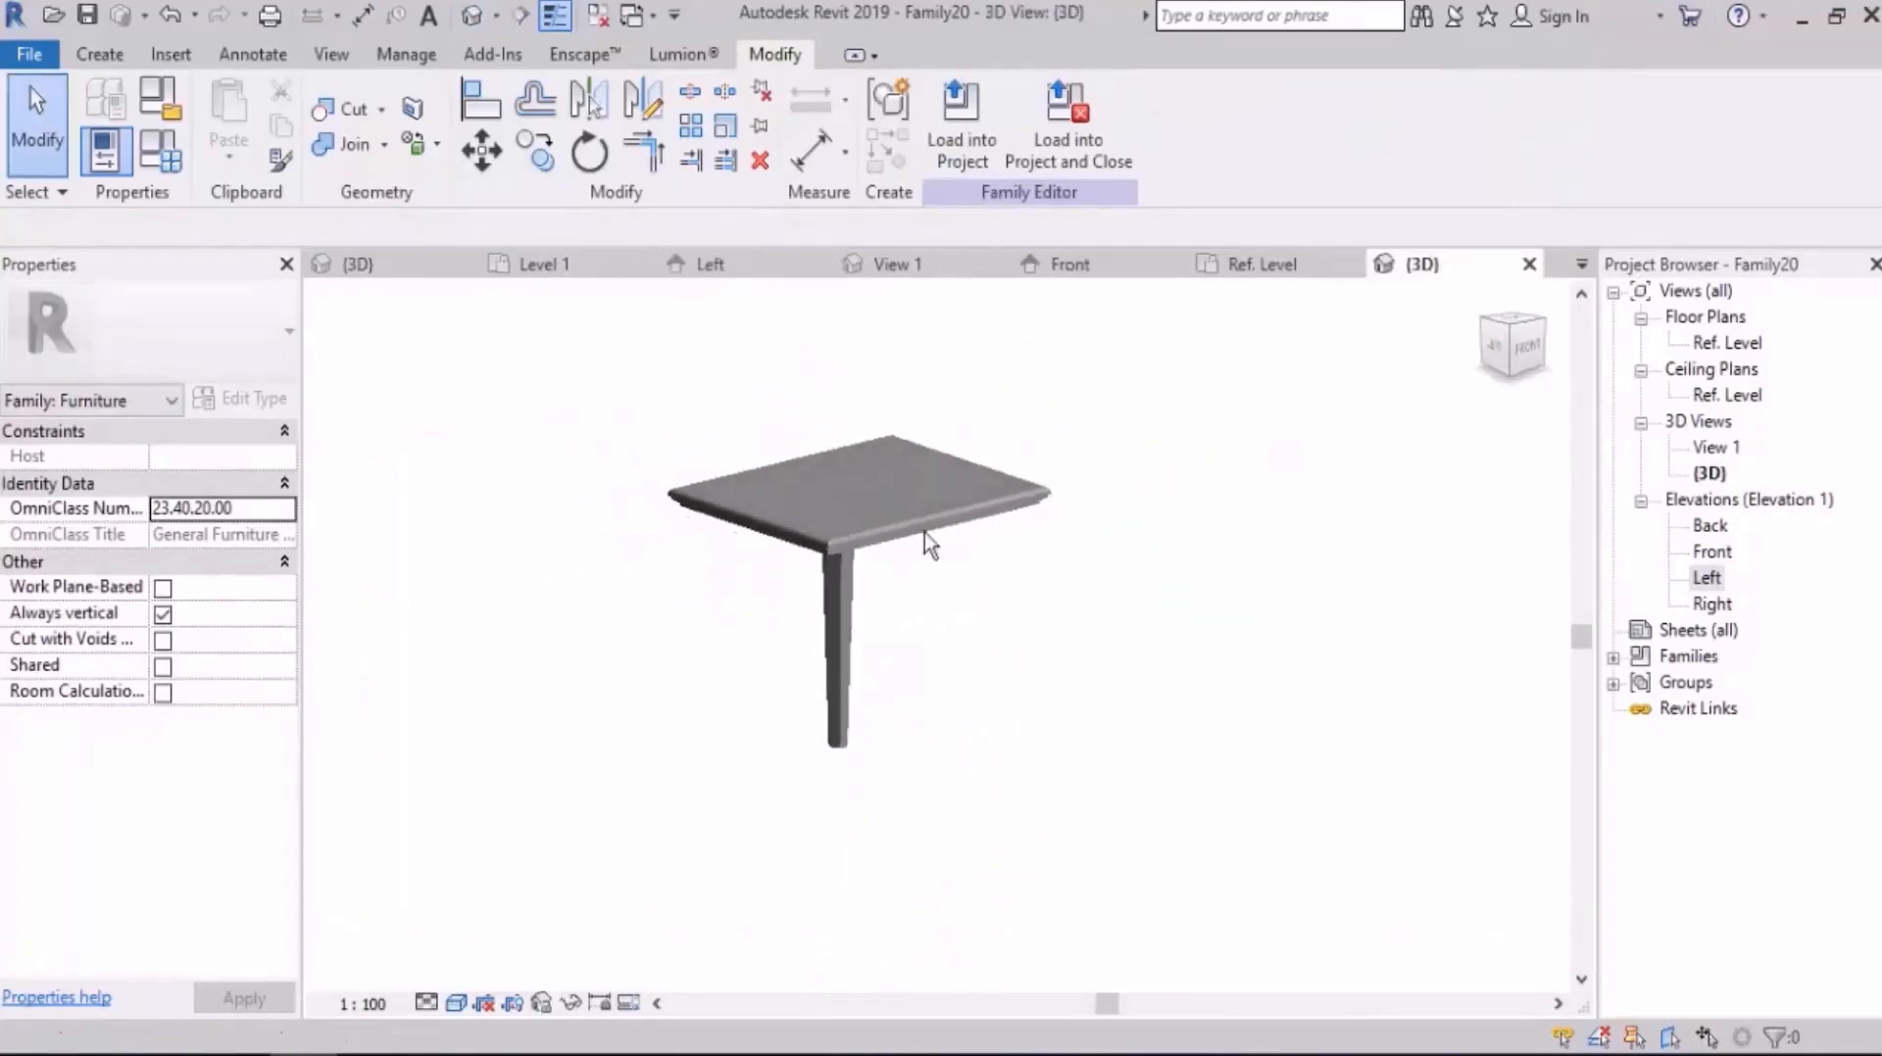
double_click(1724, 342)
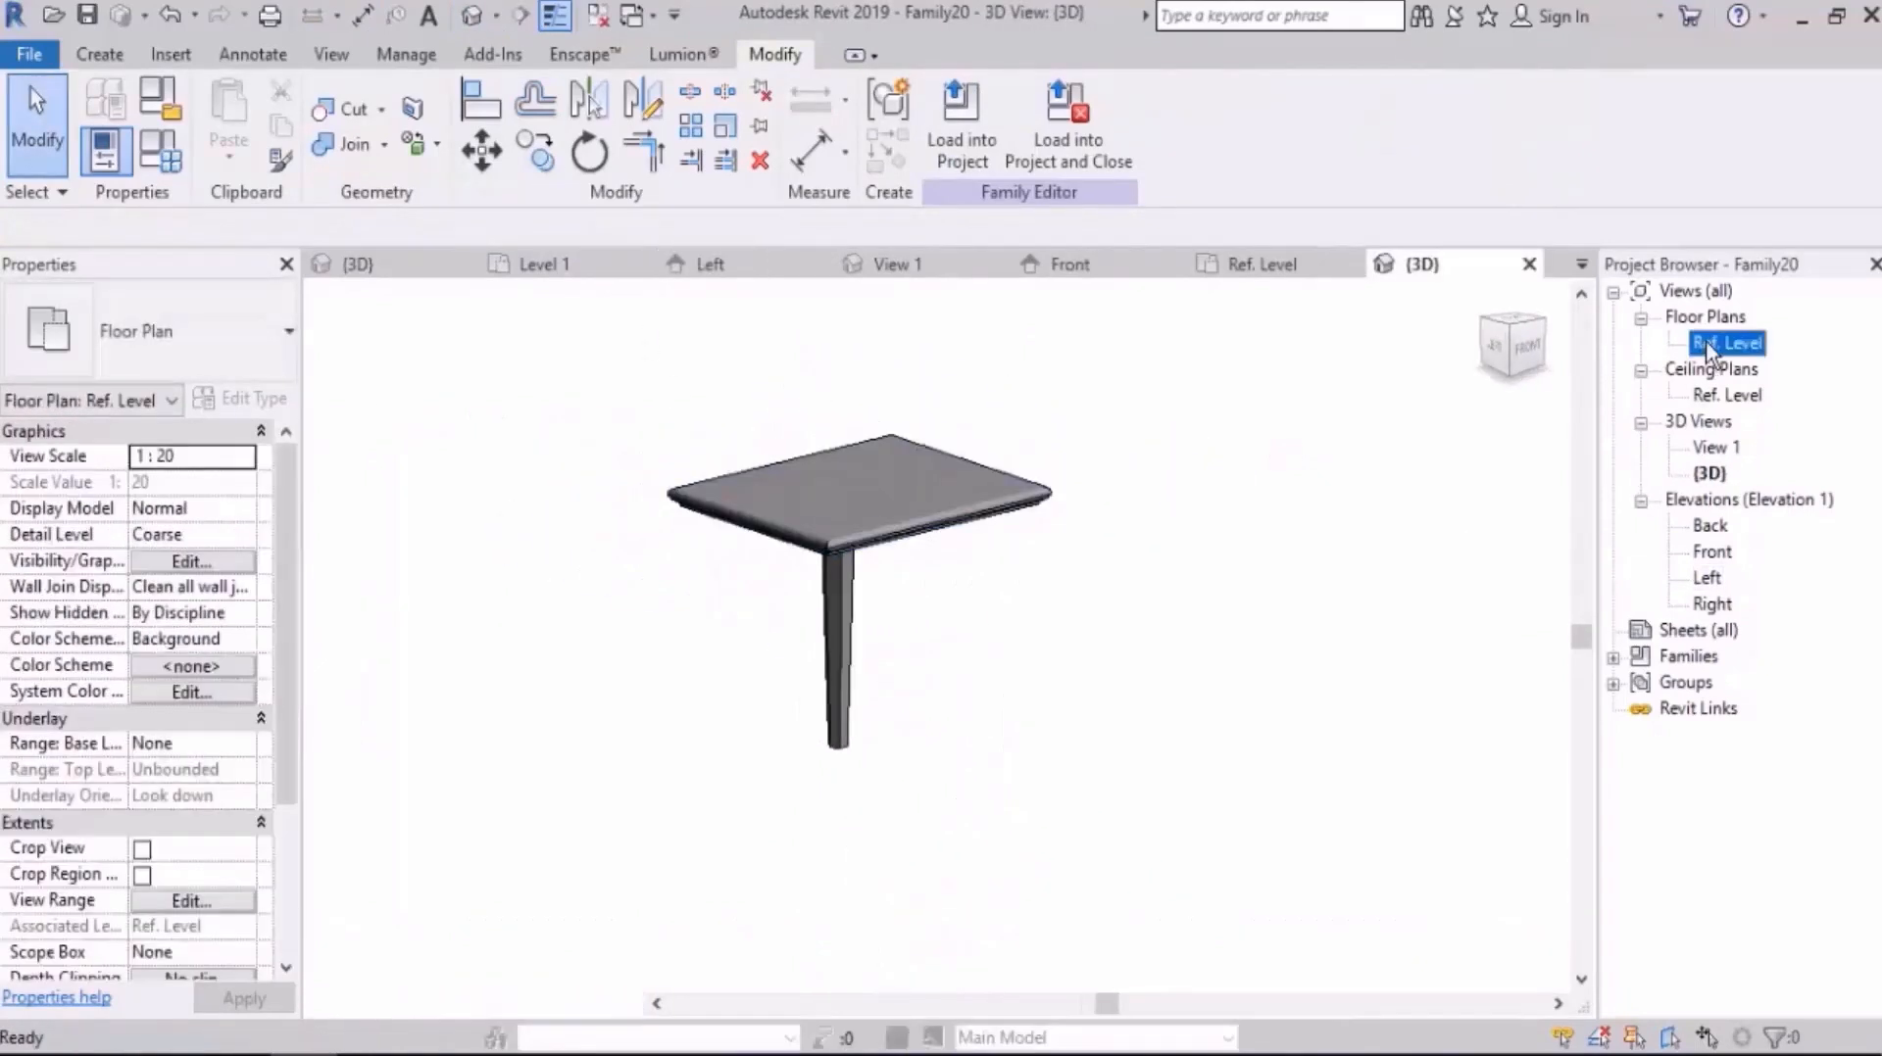
scroll(794, 557, down, 5)
scroll(745, 615, down, 4)
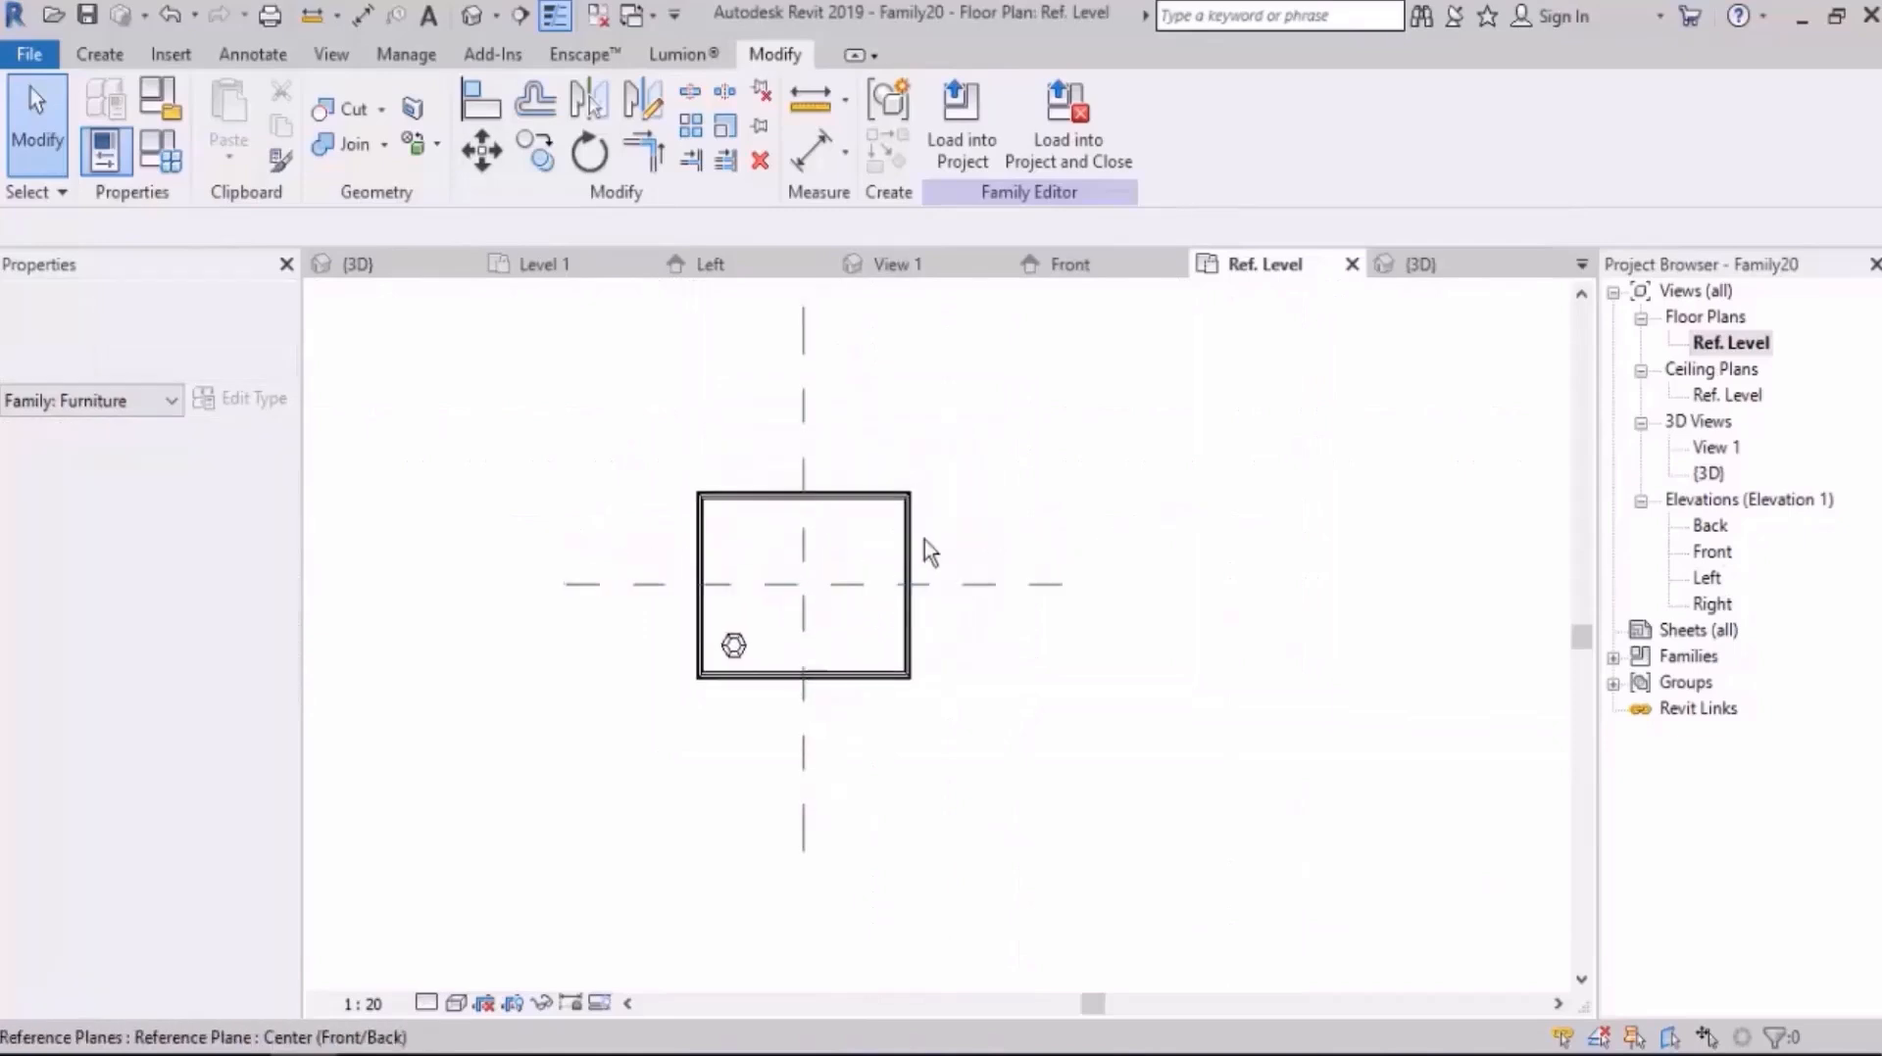
scroll(650, 617, up, 2)
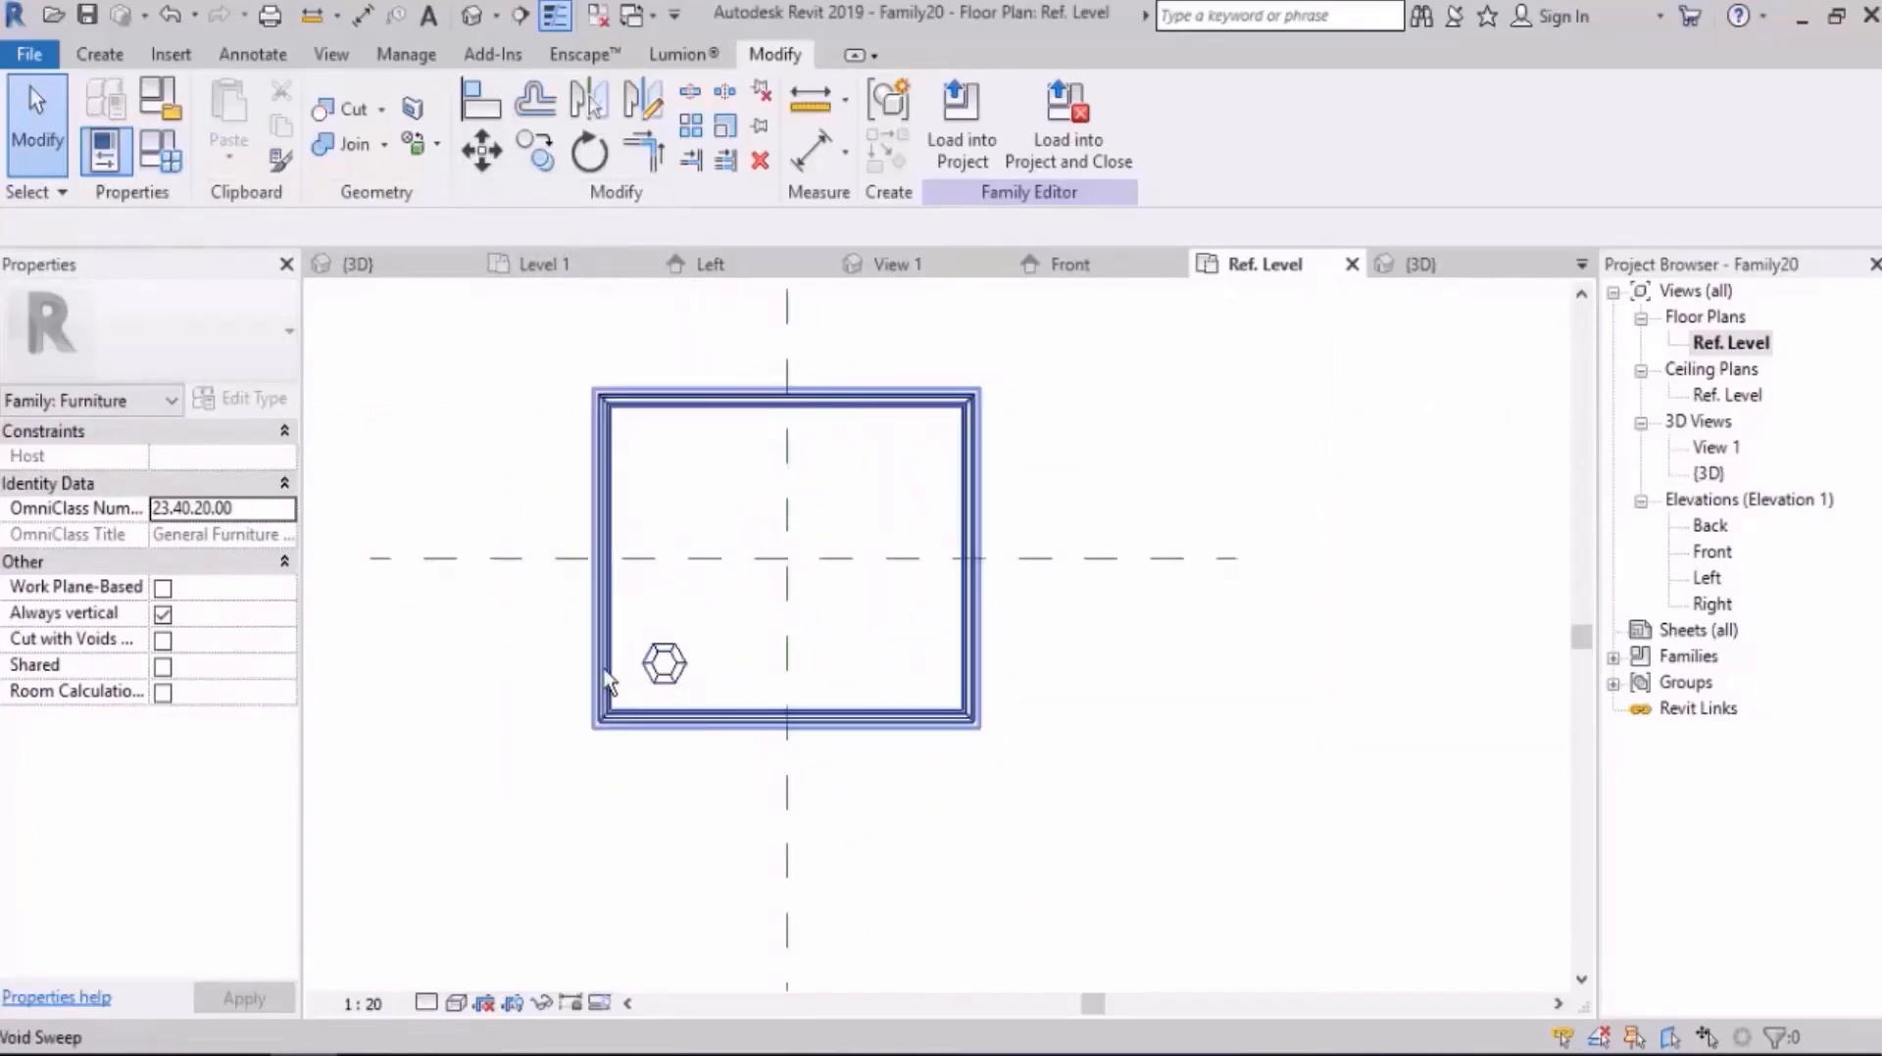
Step: Flex the table by applying D = 1500 in the family types and discard the change
click(167, 154)
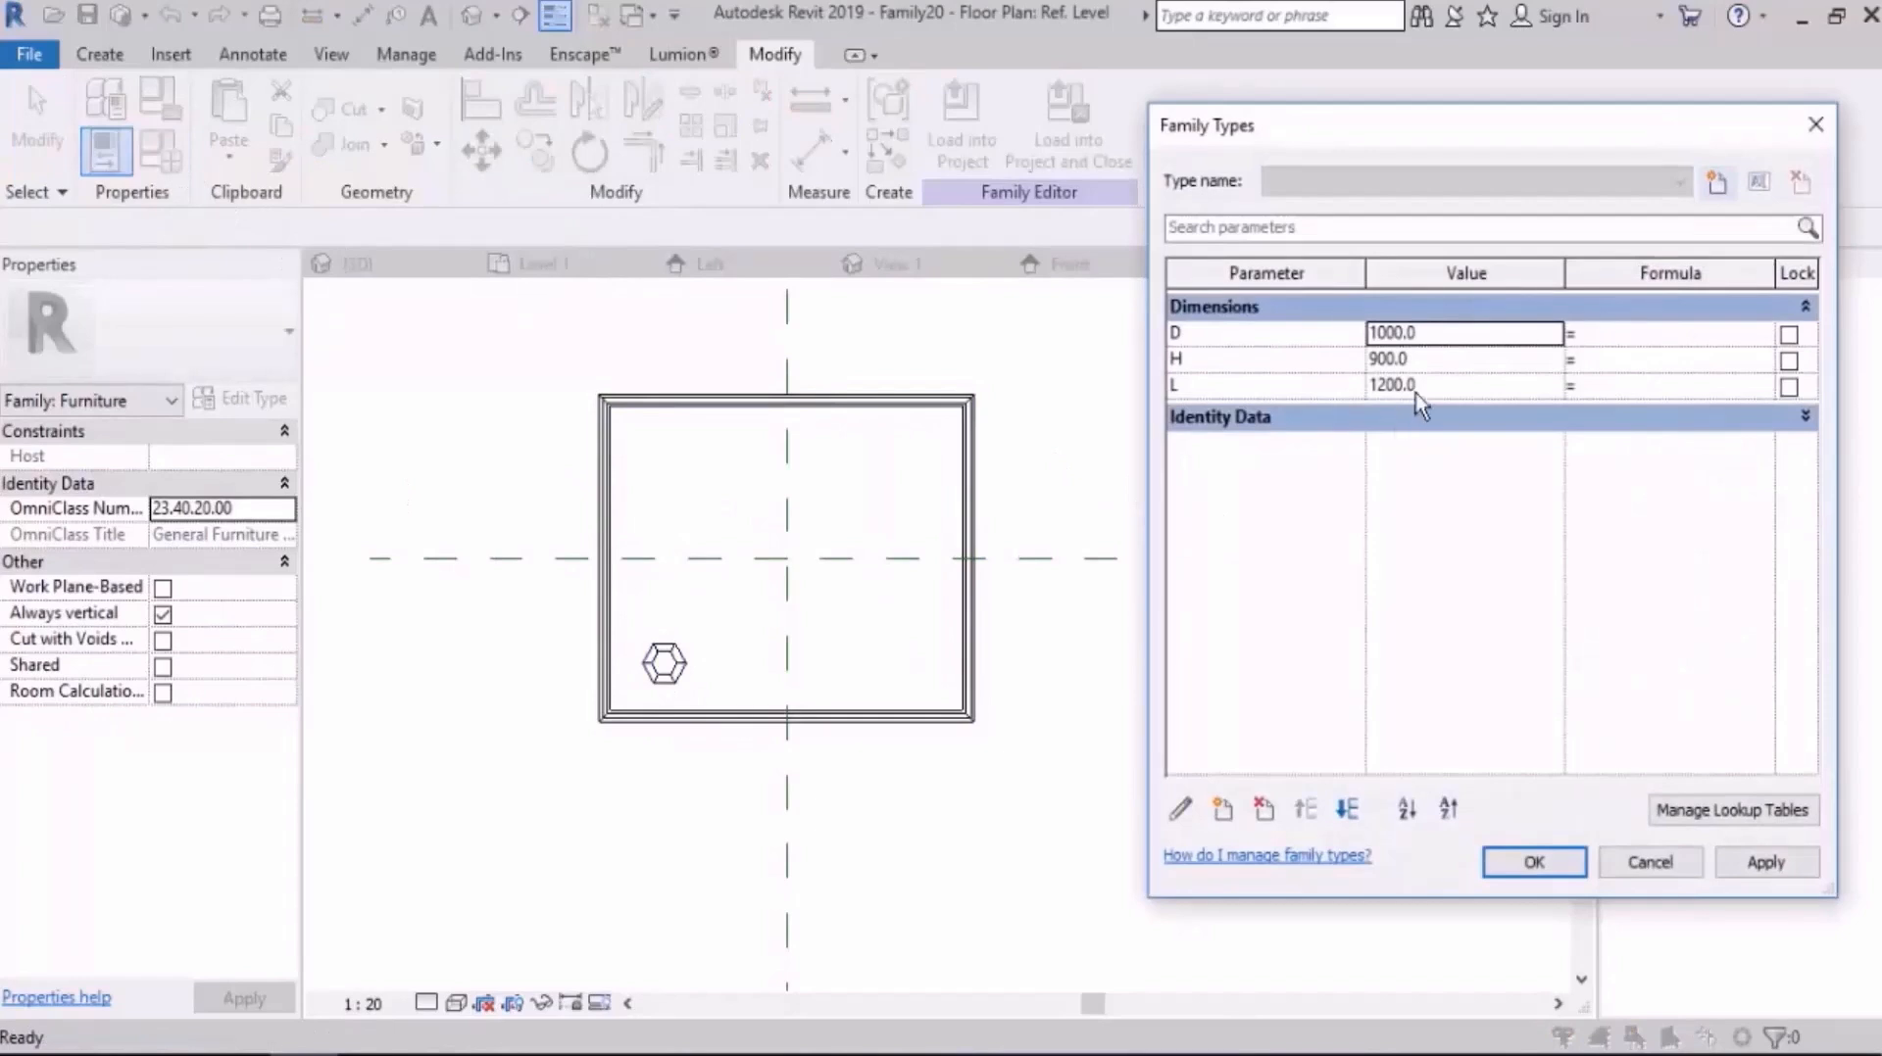
text(1500)
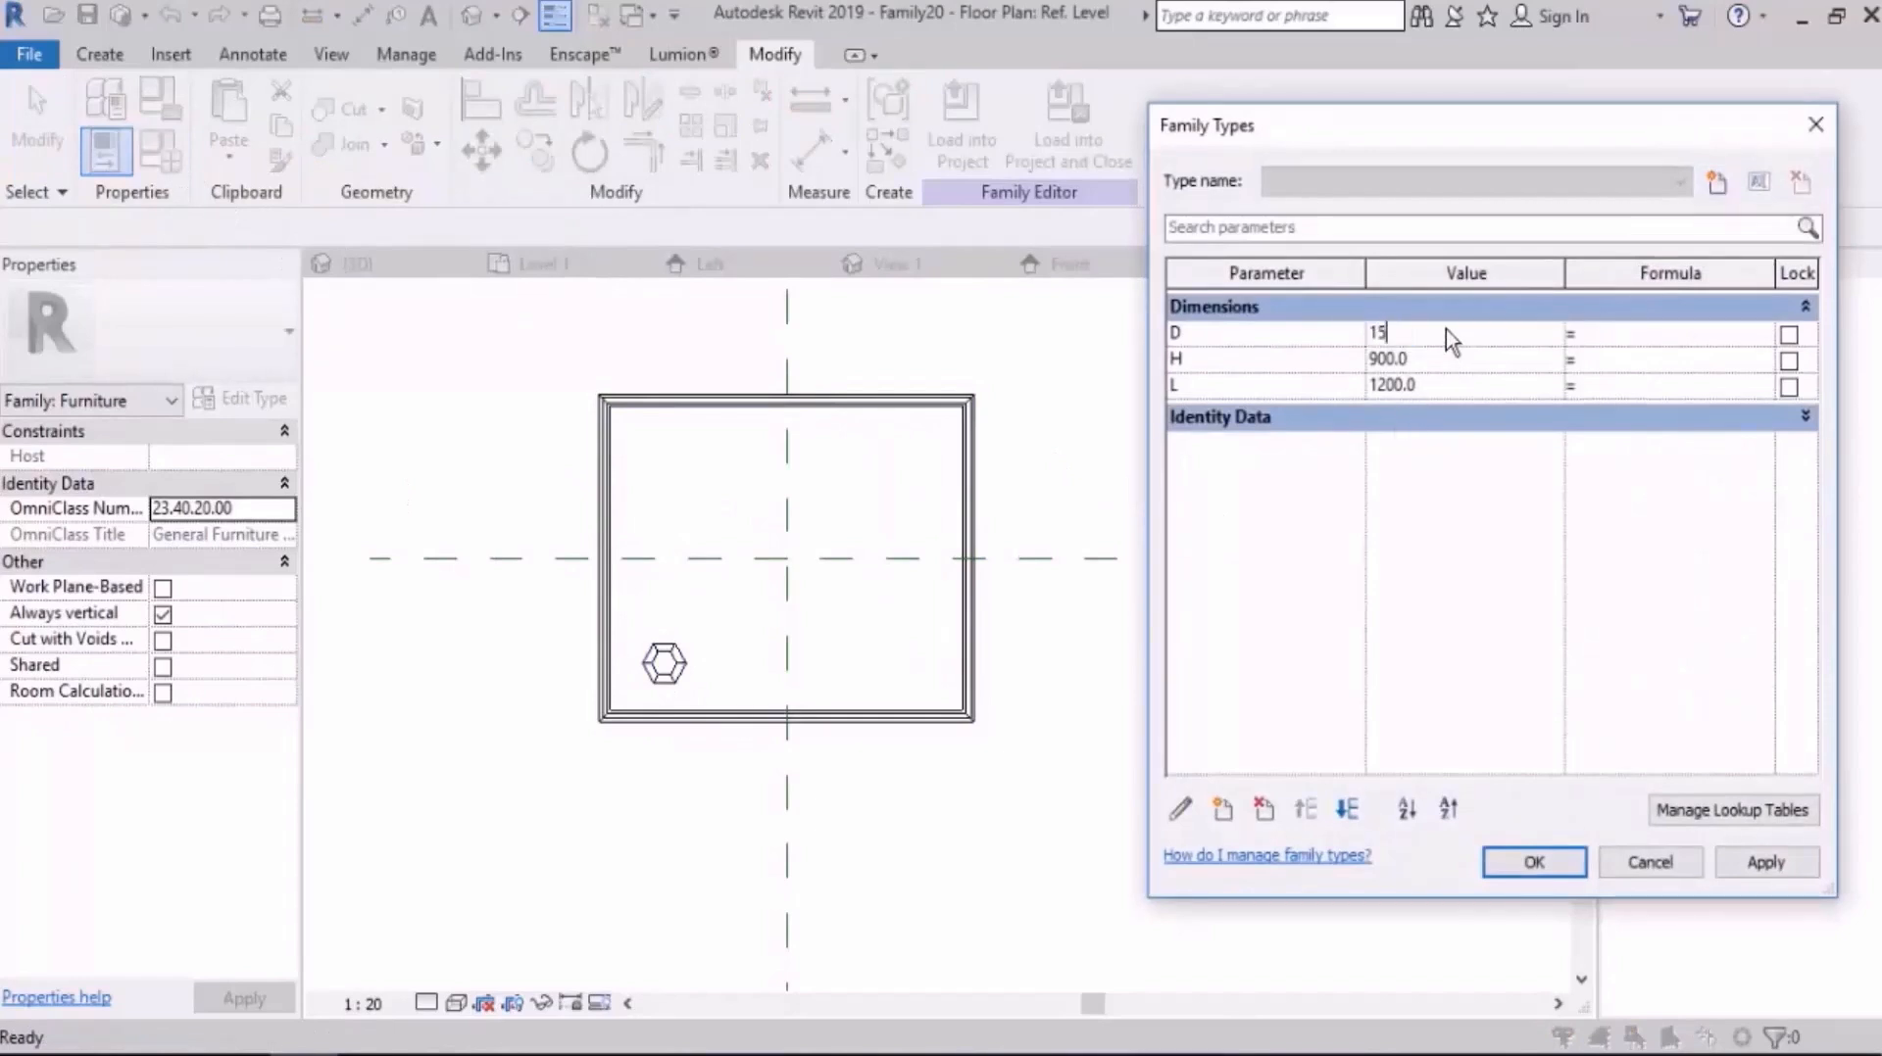
key(Tab)
click(1782, 867)
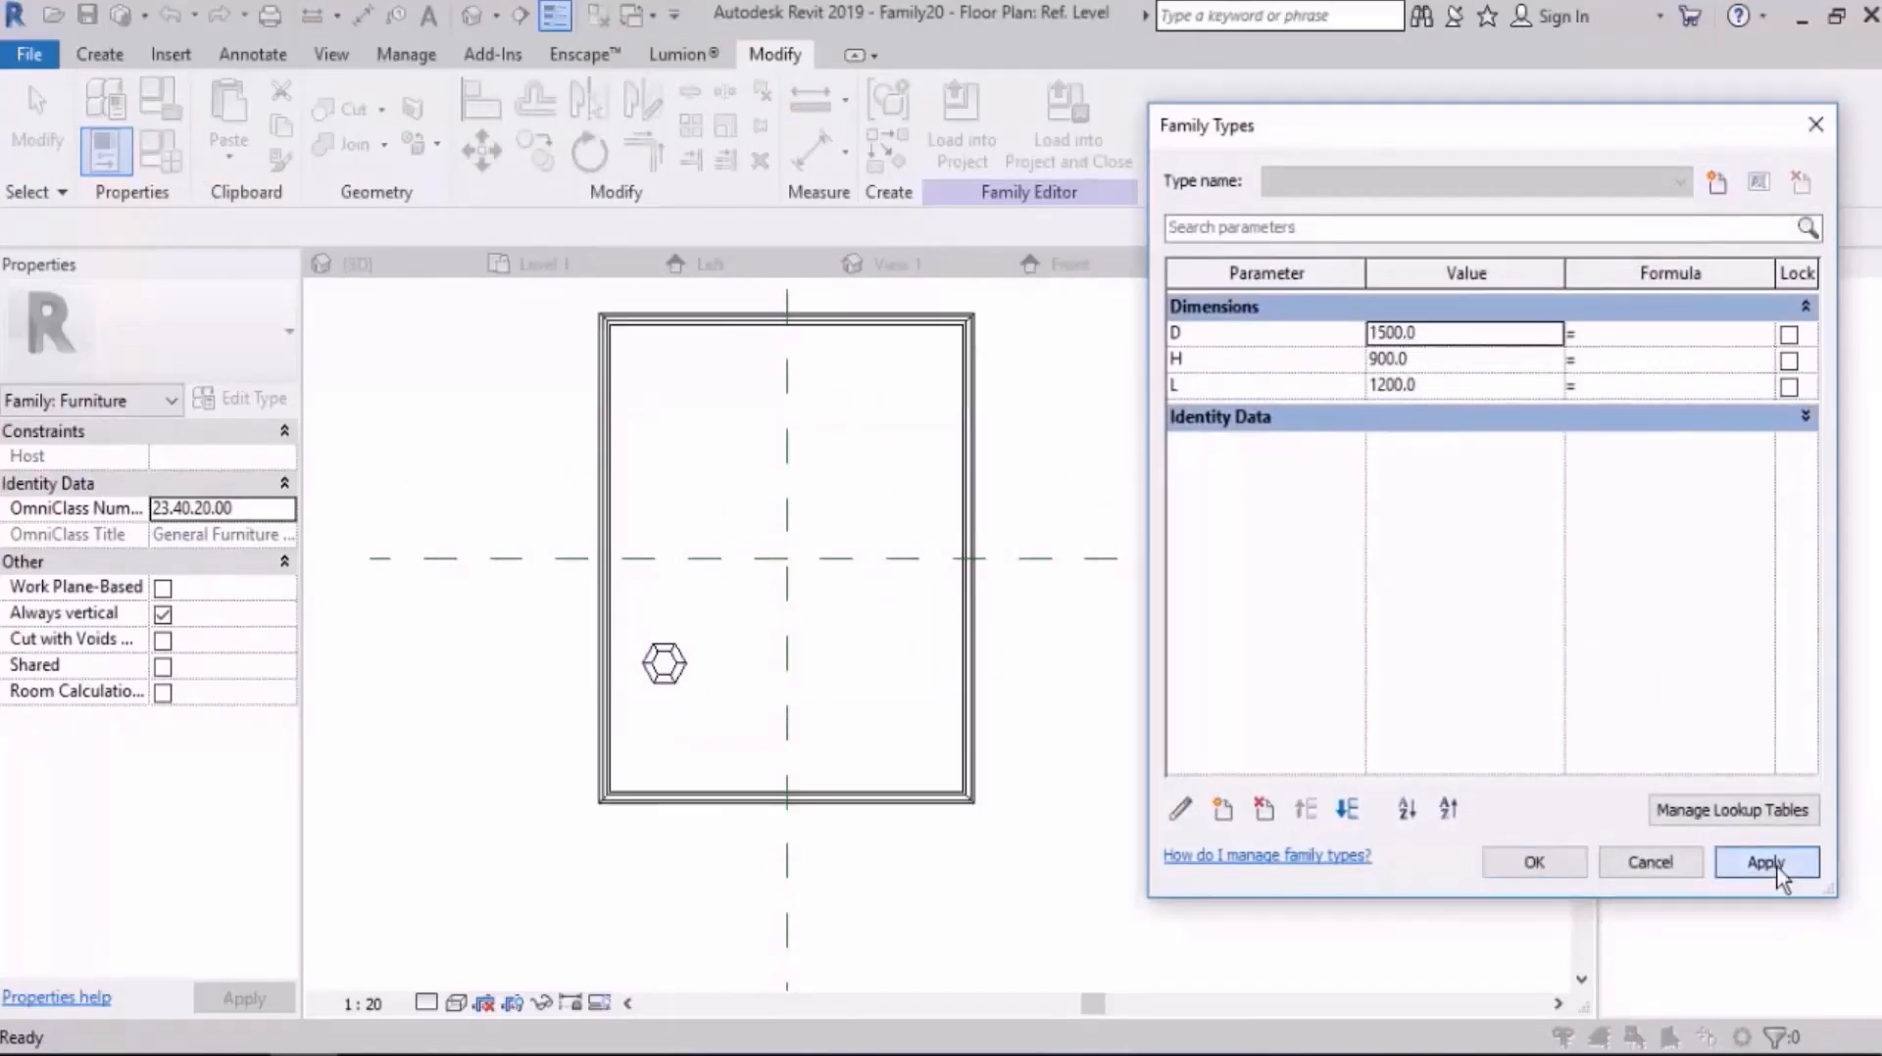
click(1643, 872)
click(650, 747)
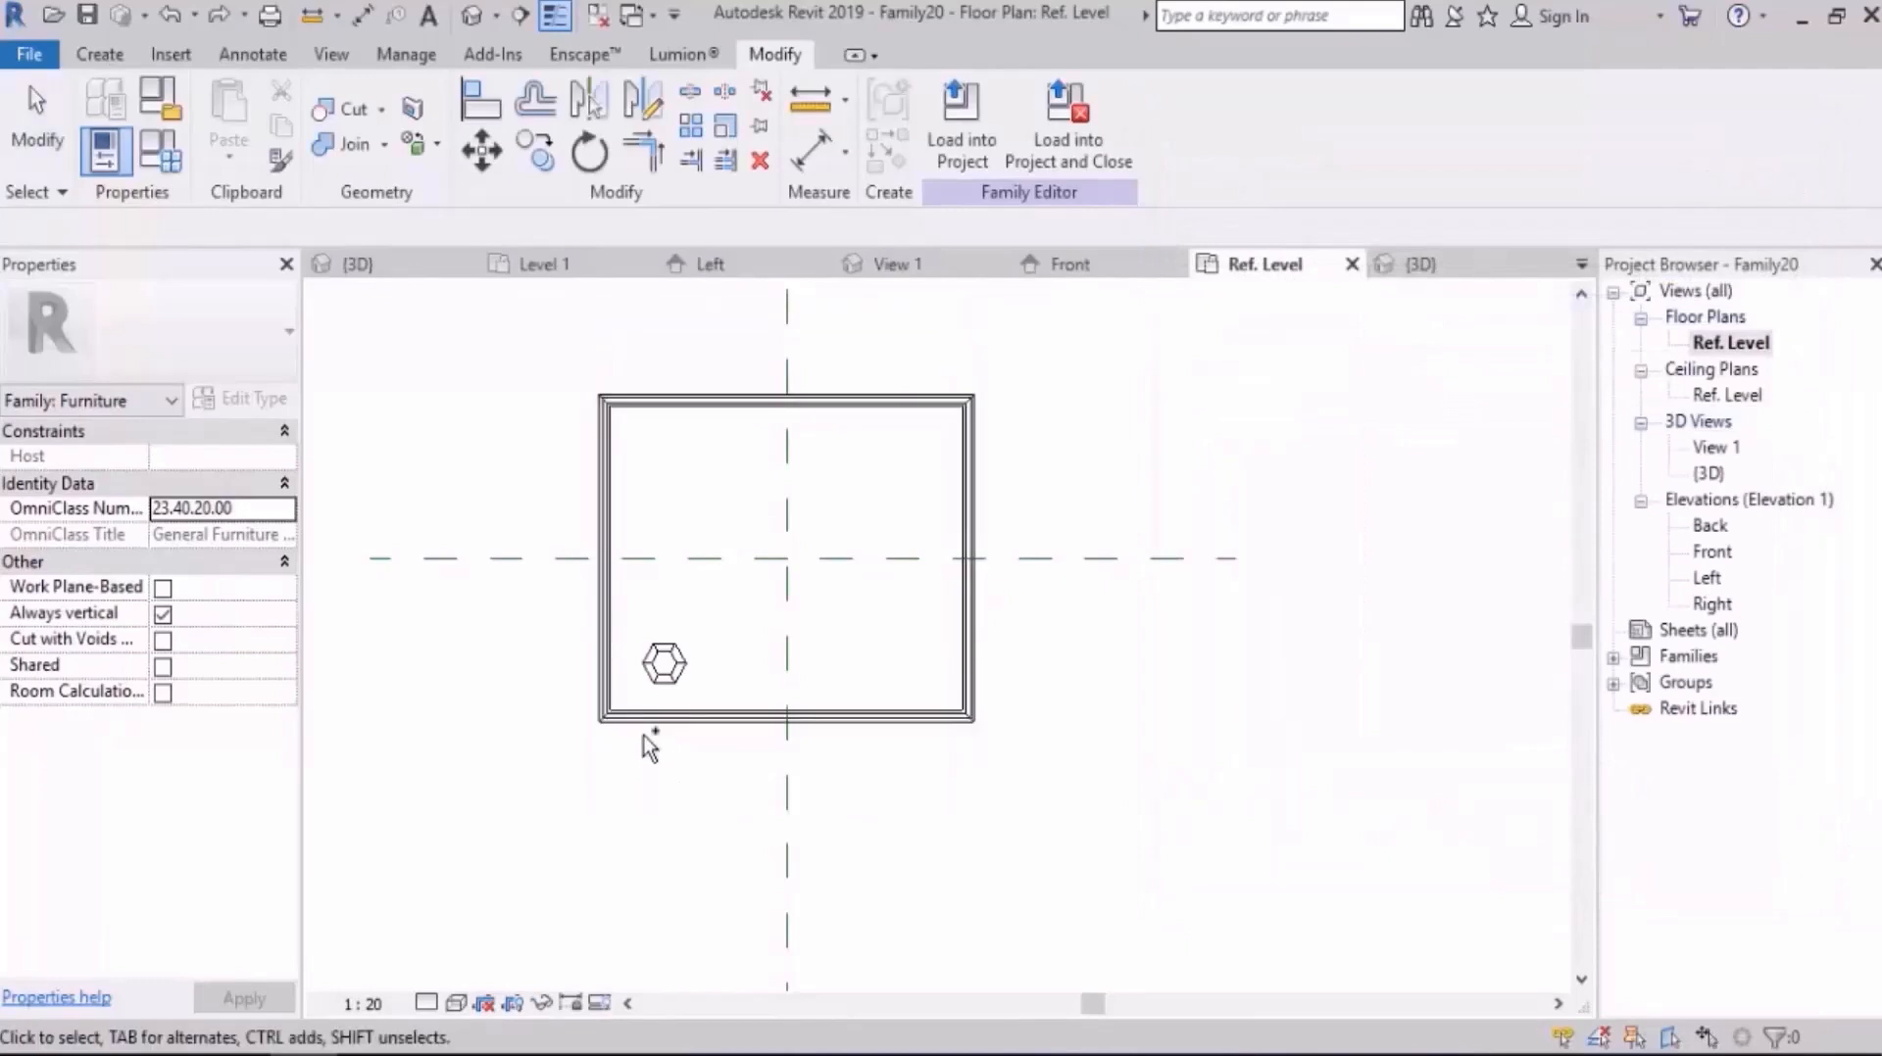
Step: Add an aligned dimension in plan from the upper edge of the leg's outer hexagon to the slab's lower outer edge
scroll(622, 686, up, 5)
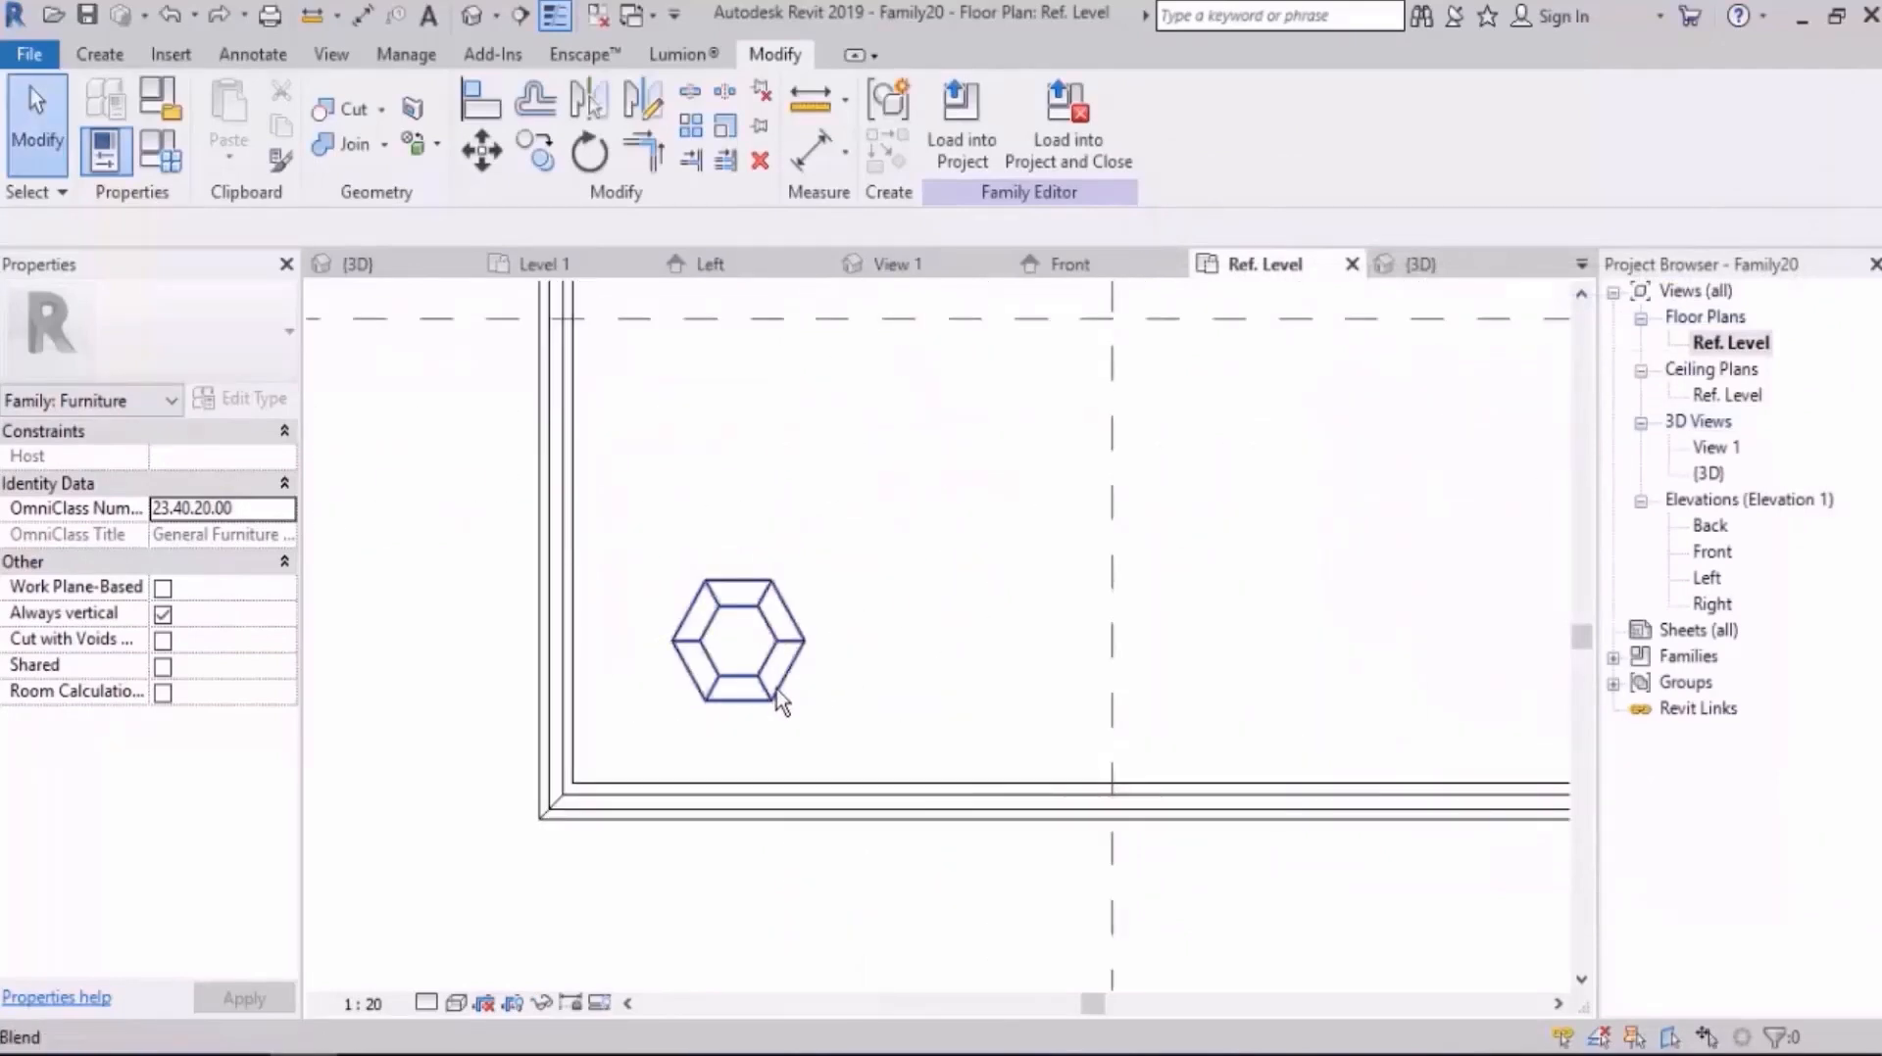
click(775, 701)
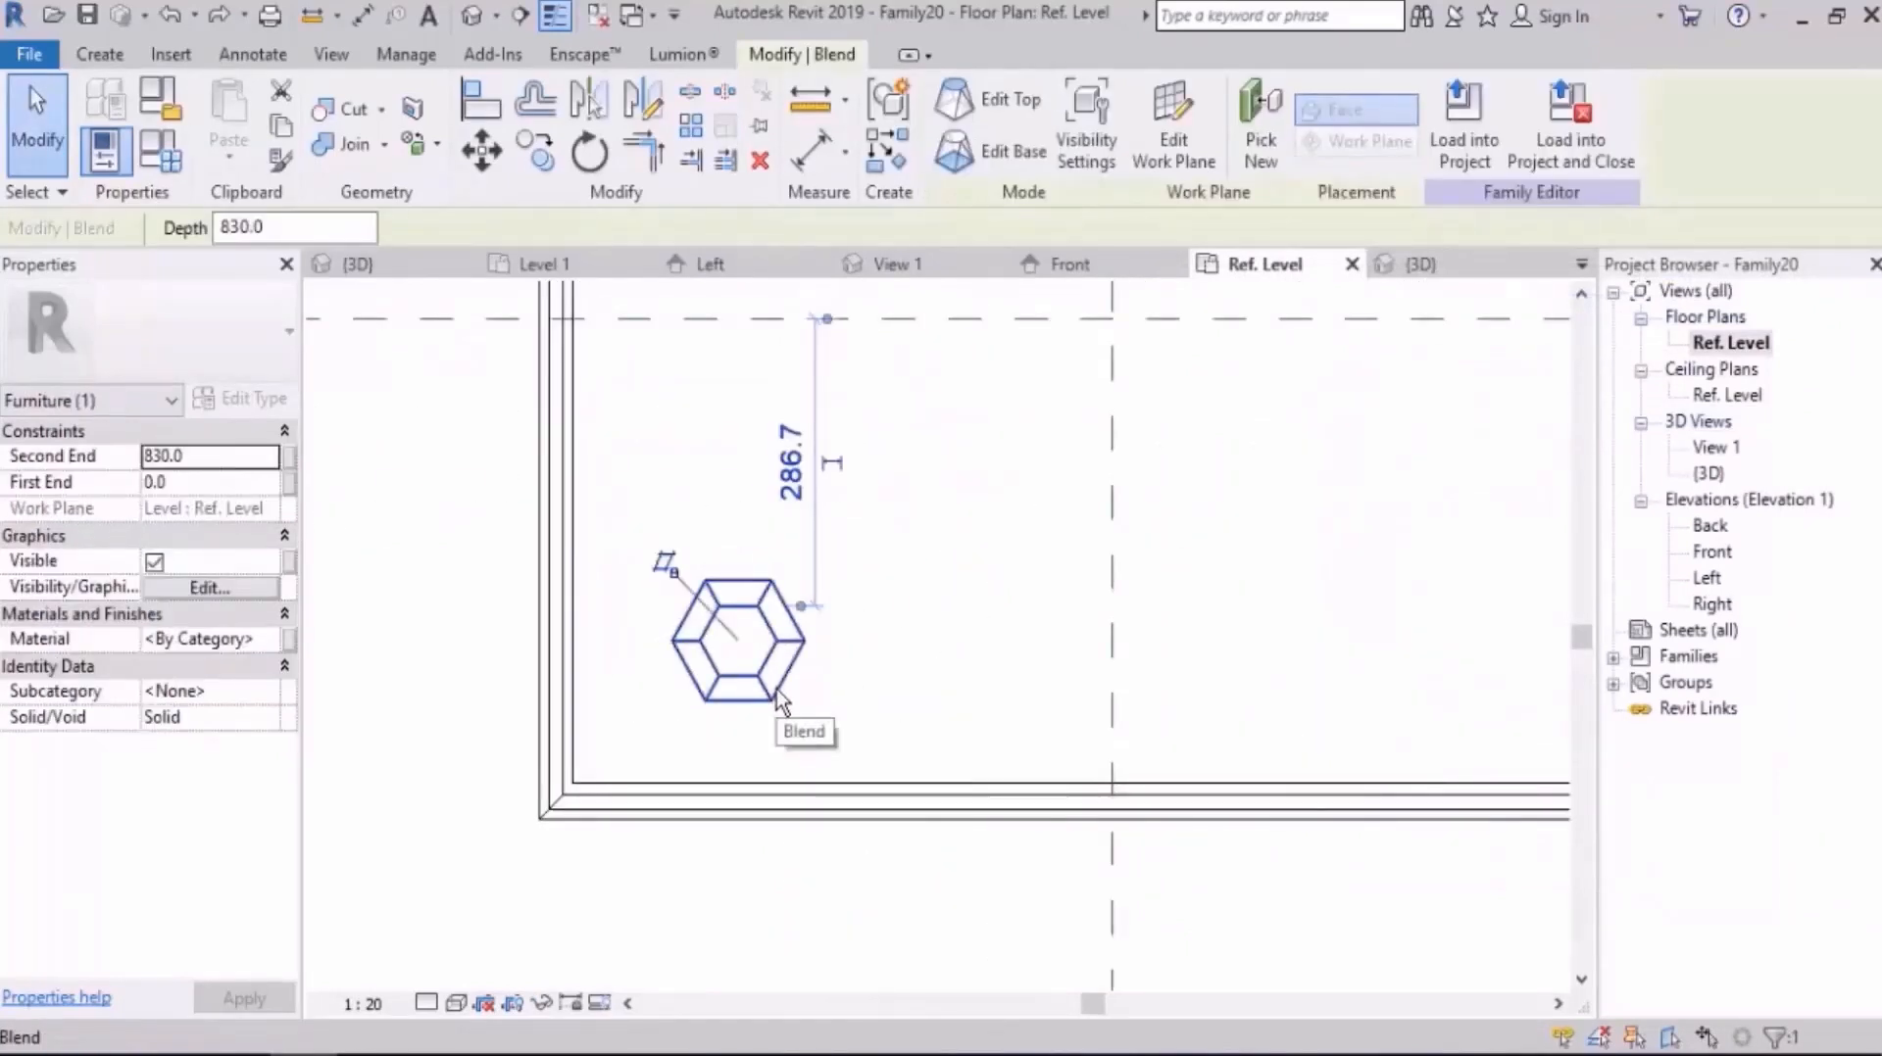
click(252, 54)
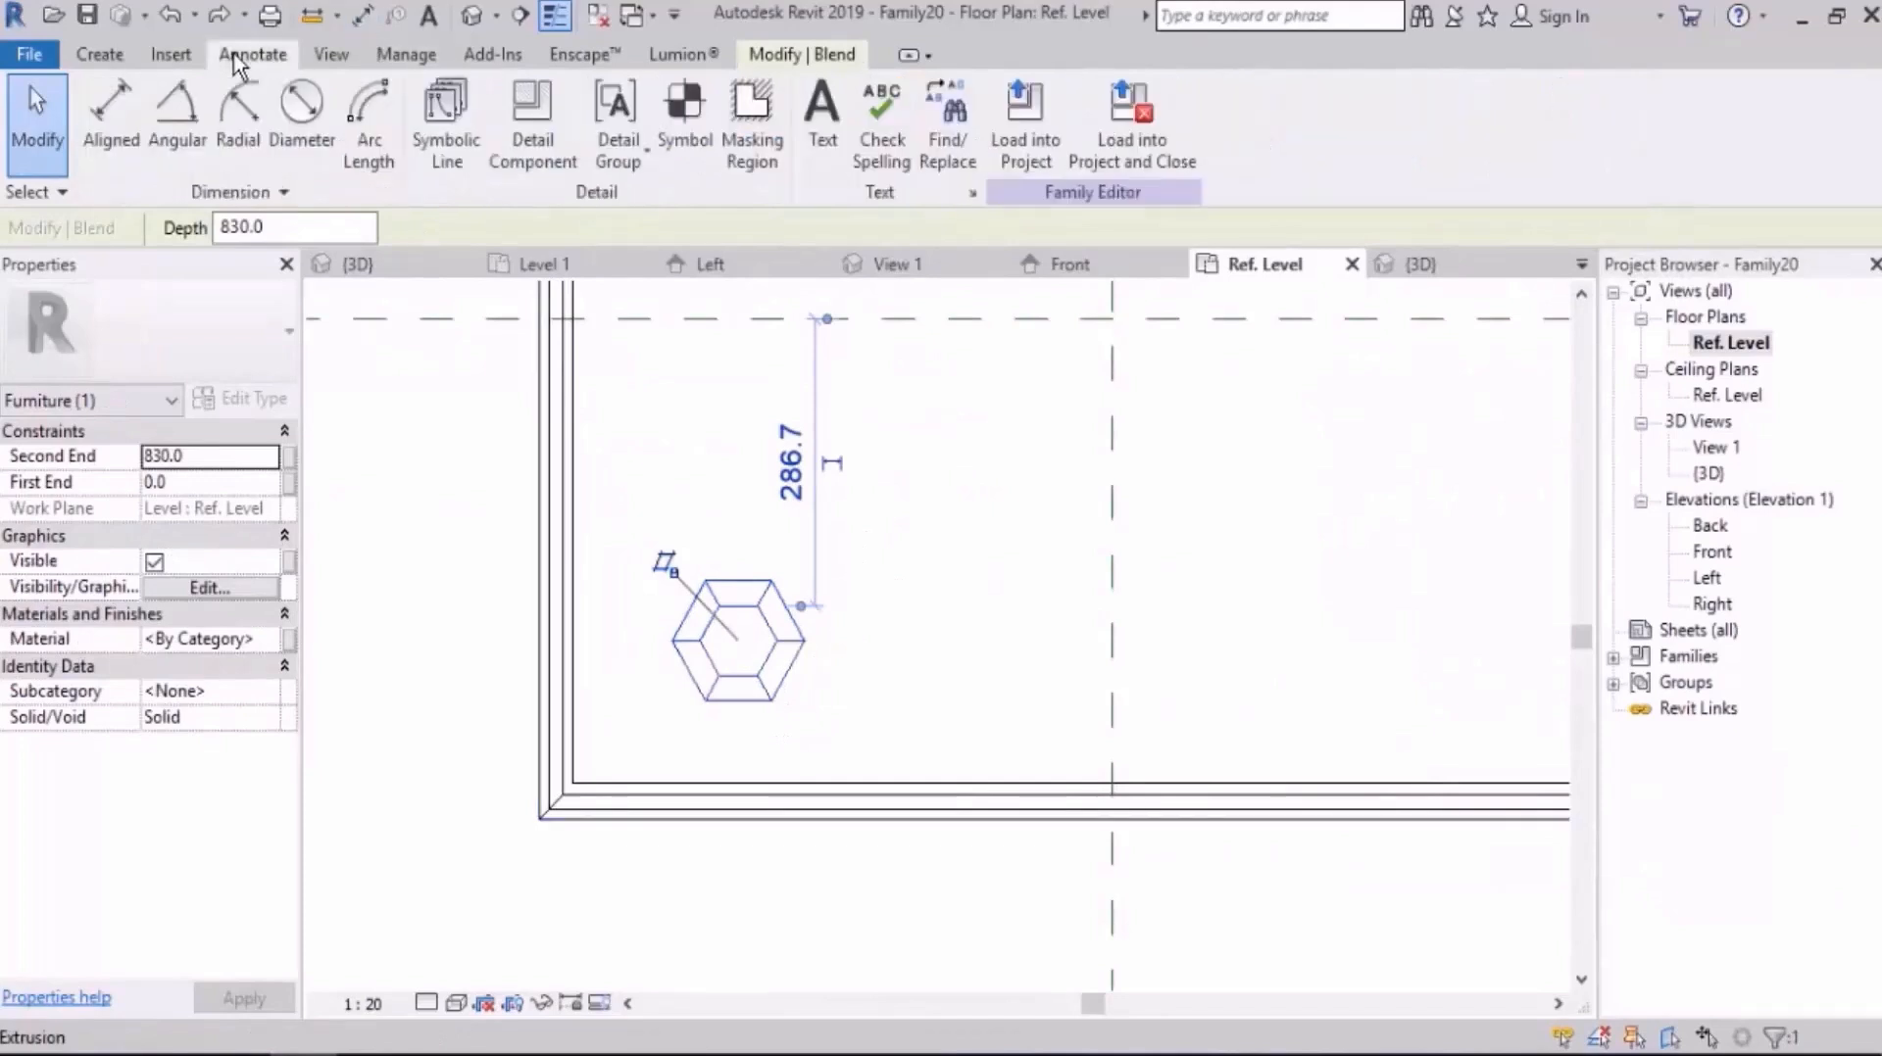
click(110, 118)
scroll(669, 772, up, 3)
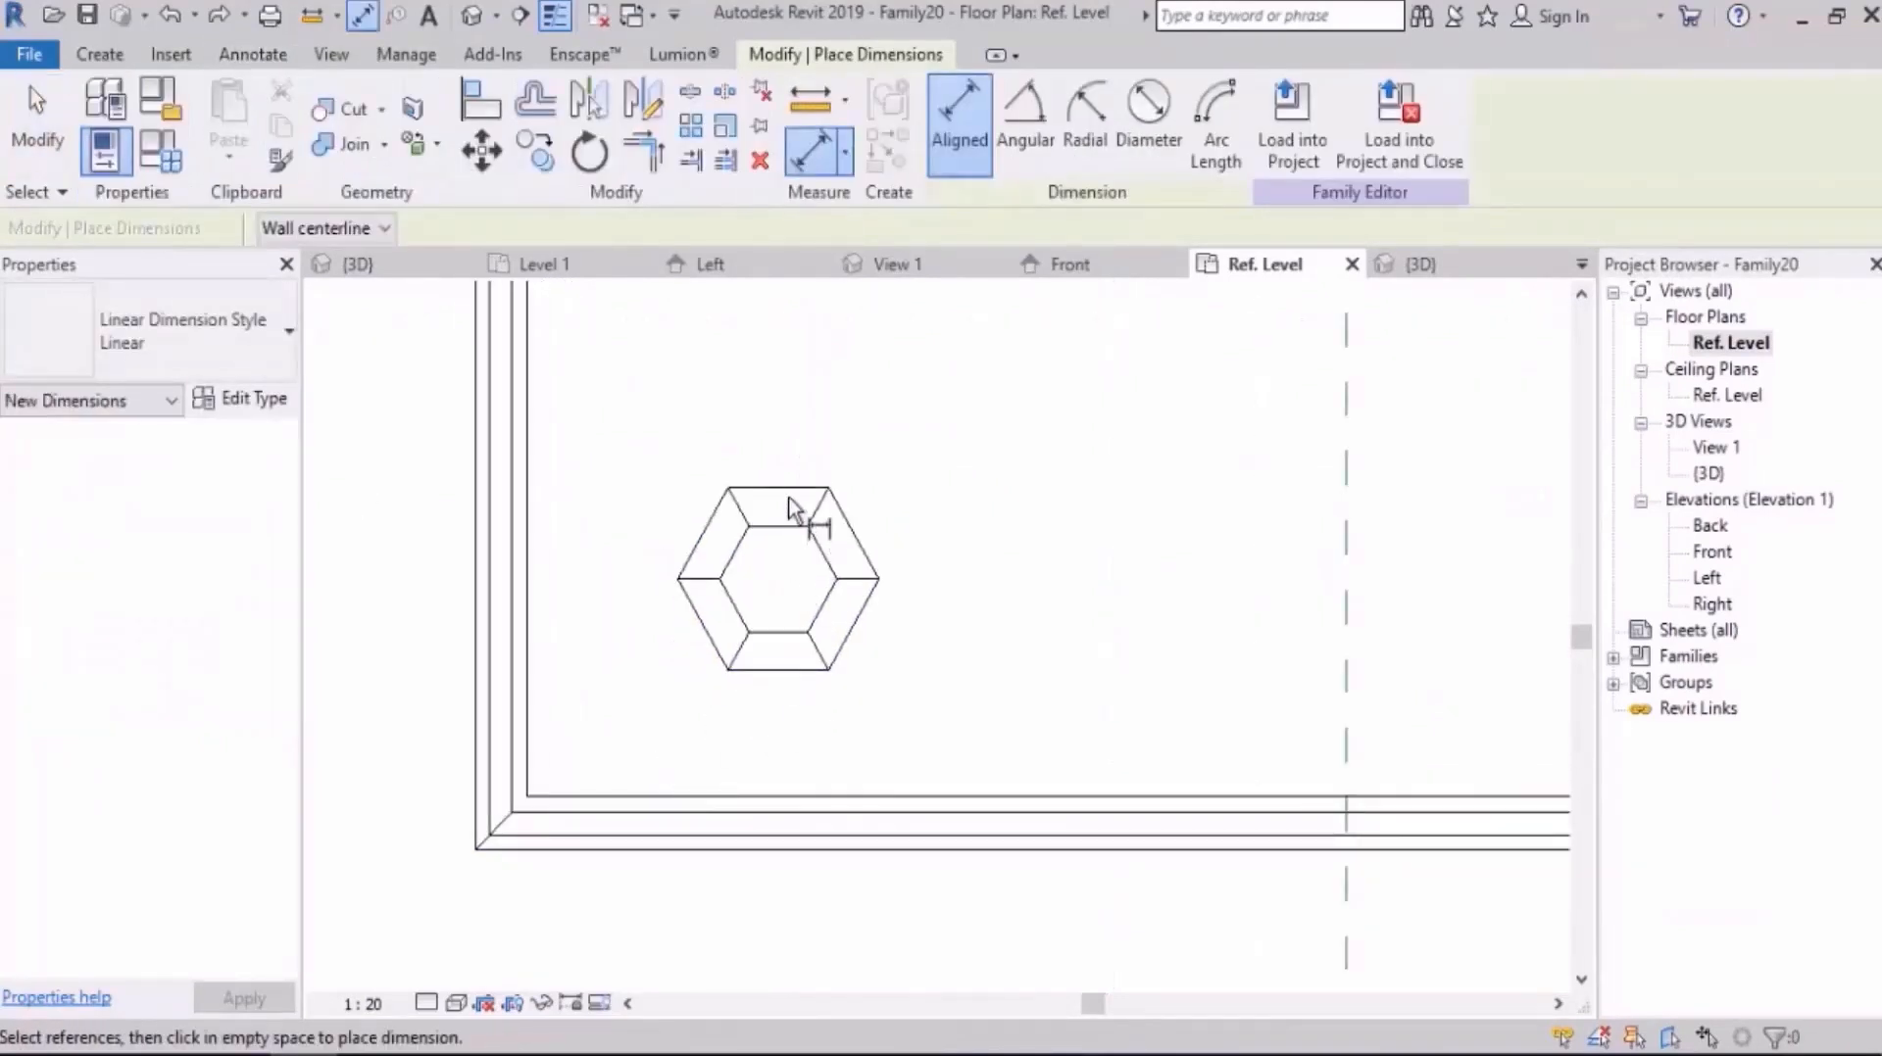
click(790, 490)
click(798, 849)
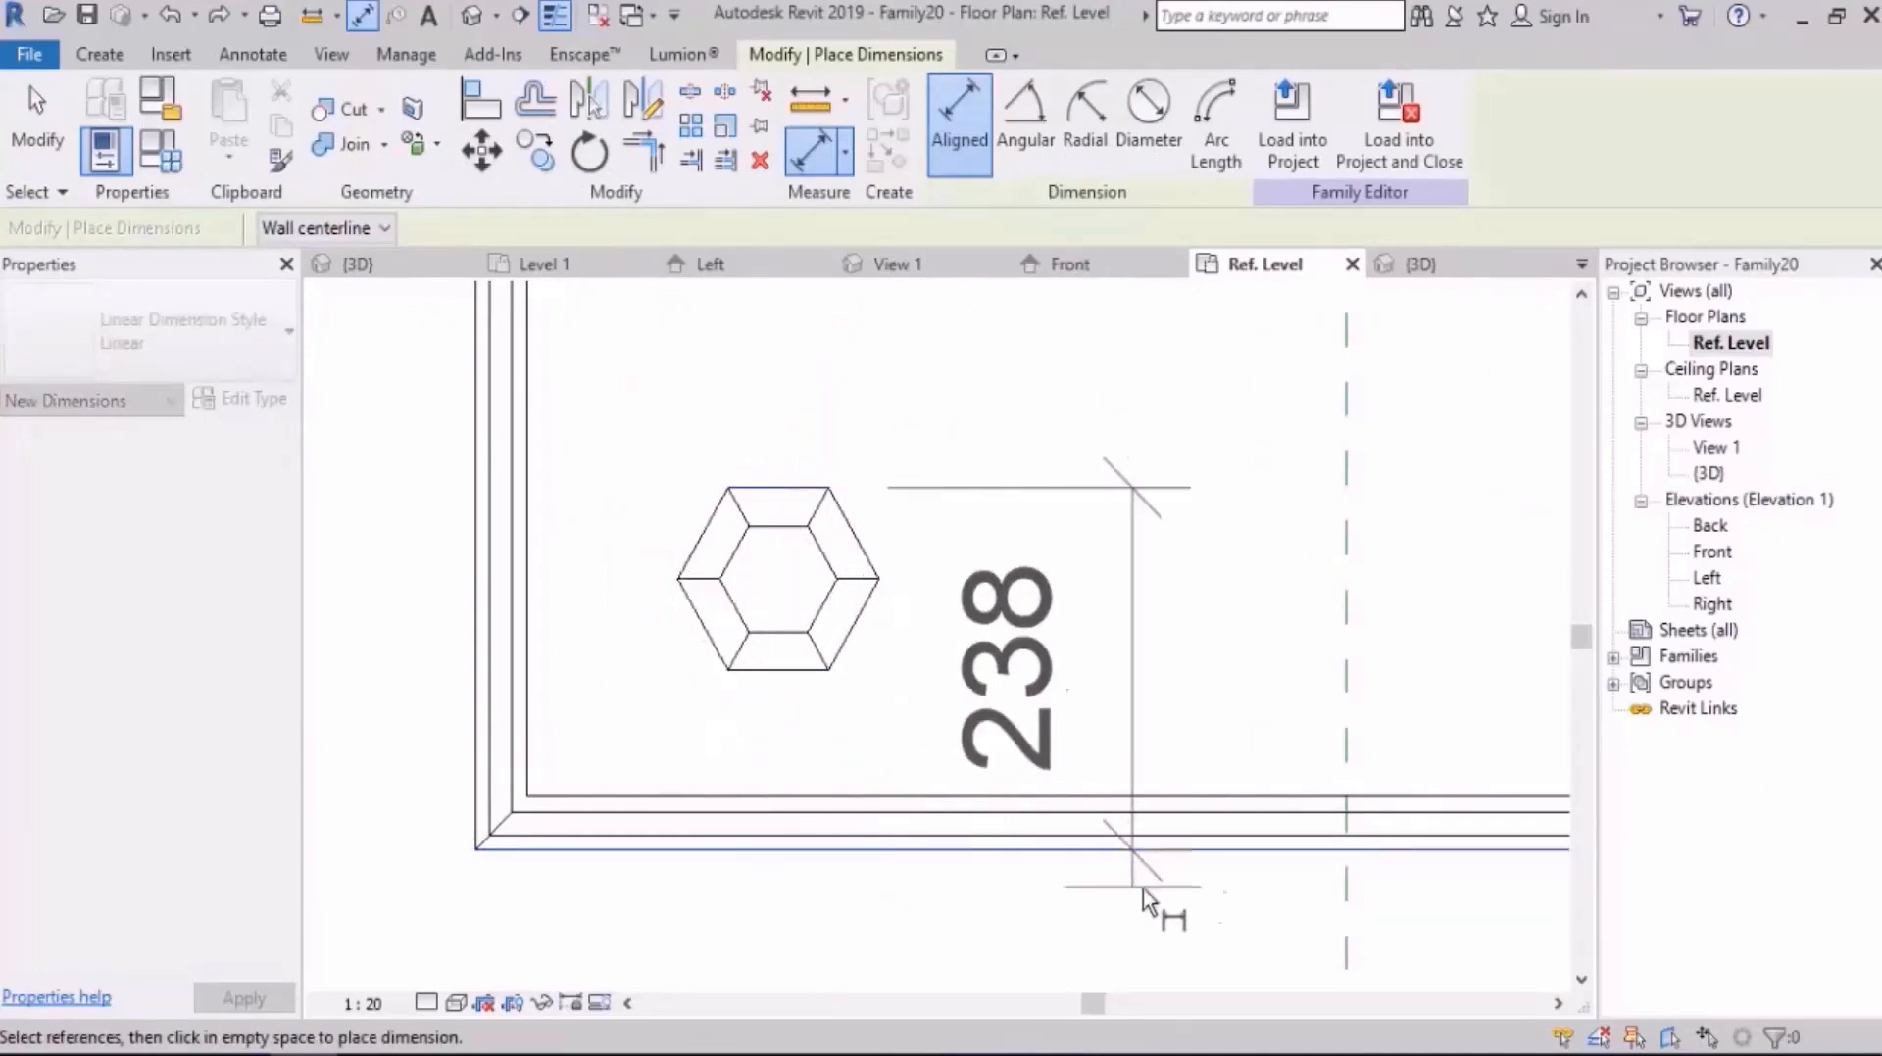
click(1181, 843)
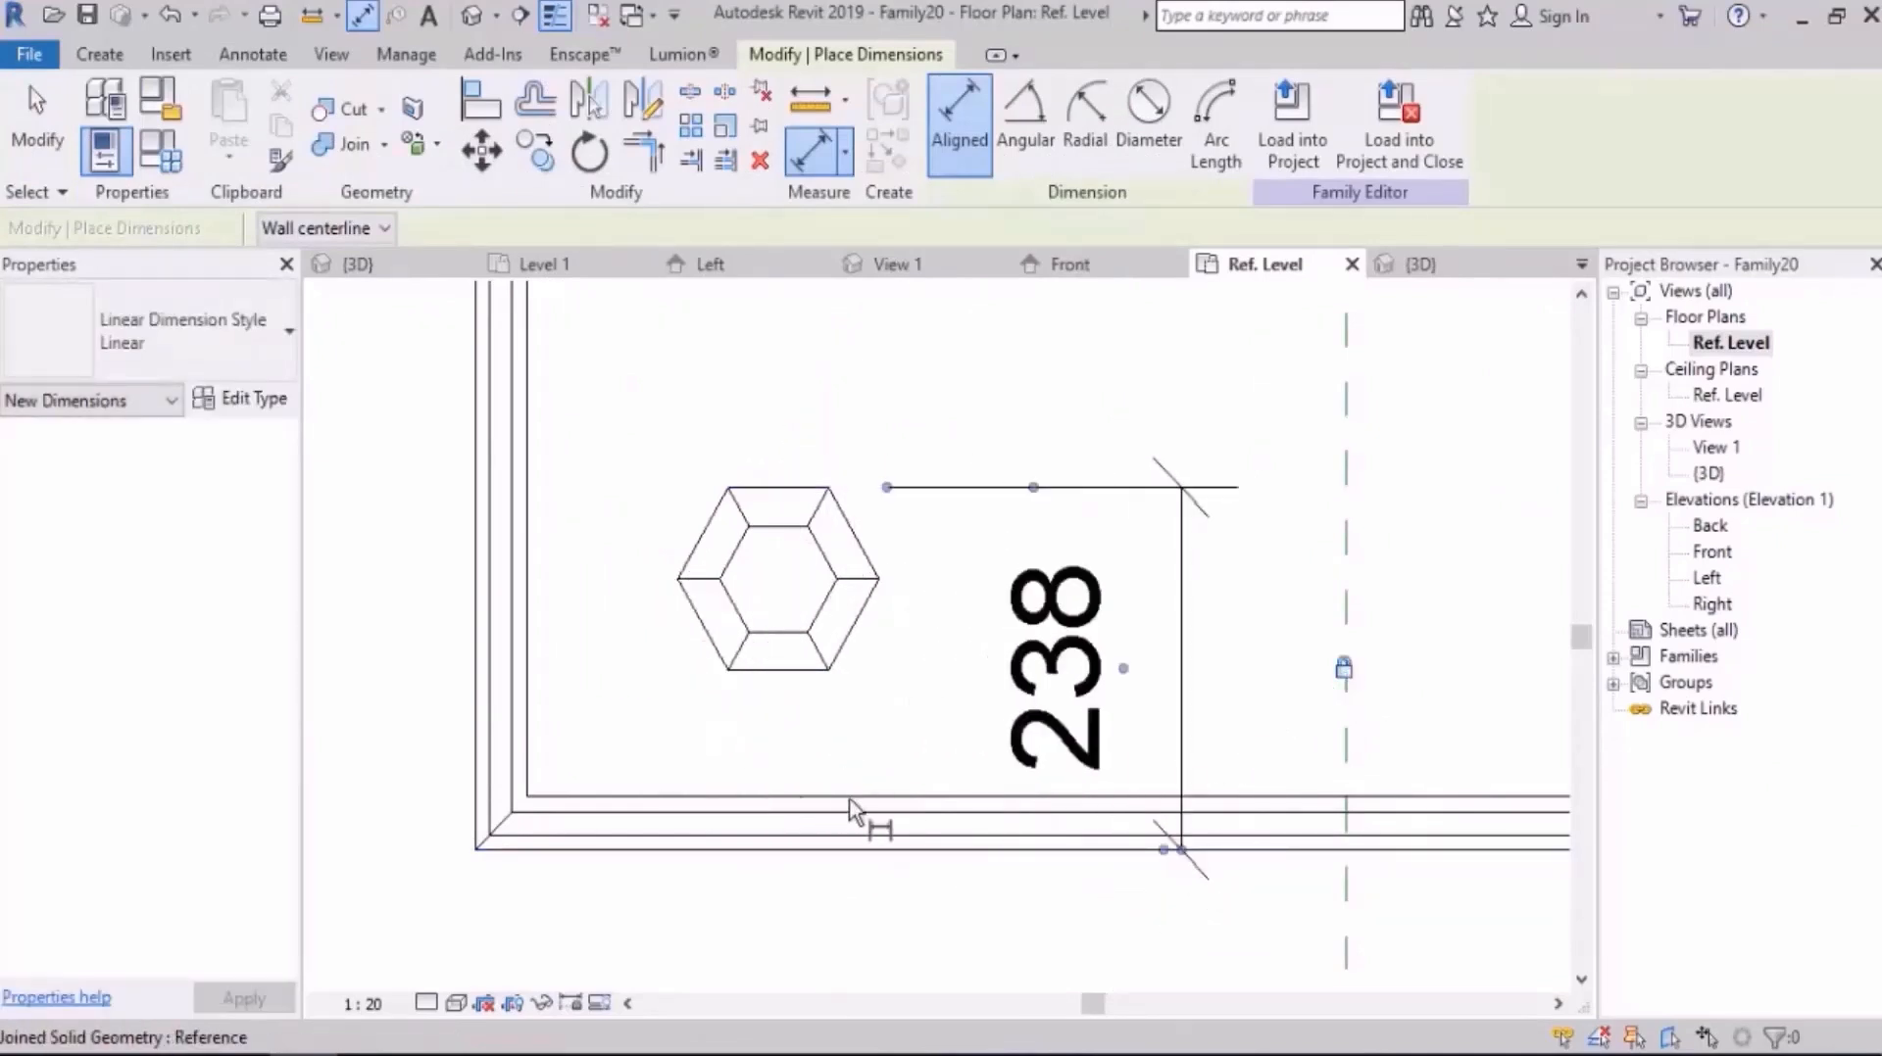
scroll(849, 805, down, 5)
key(Escape)
key(Escape)
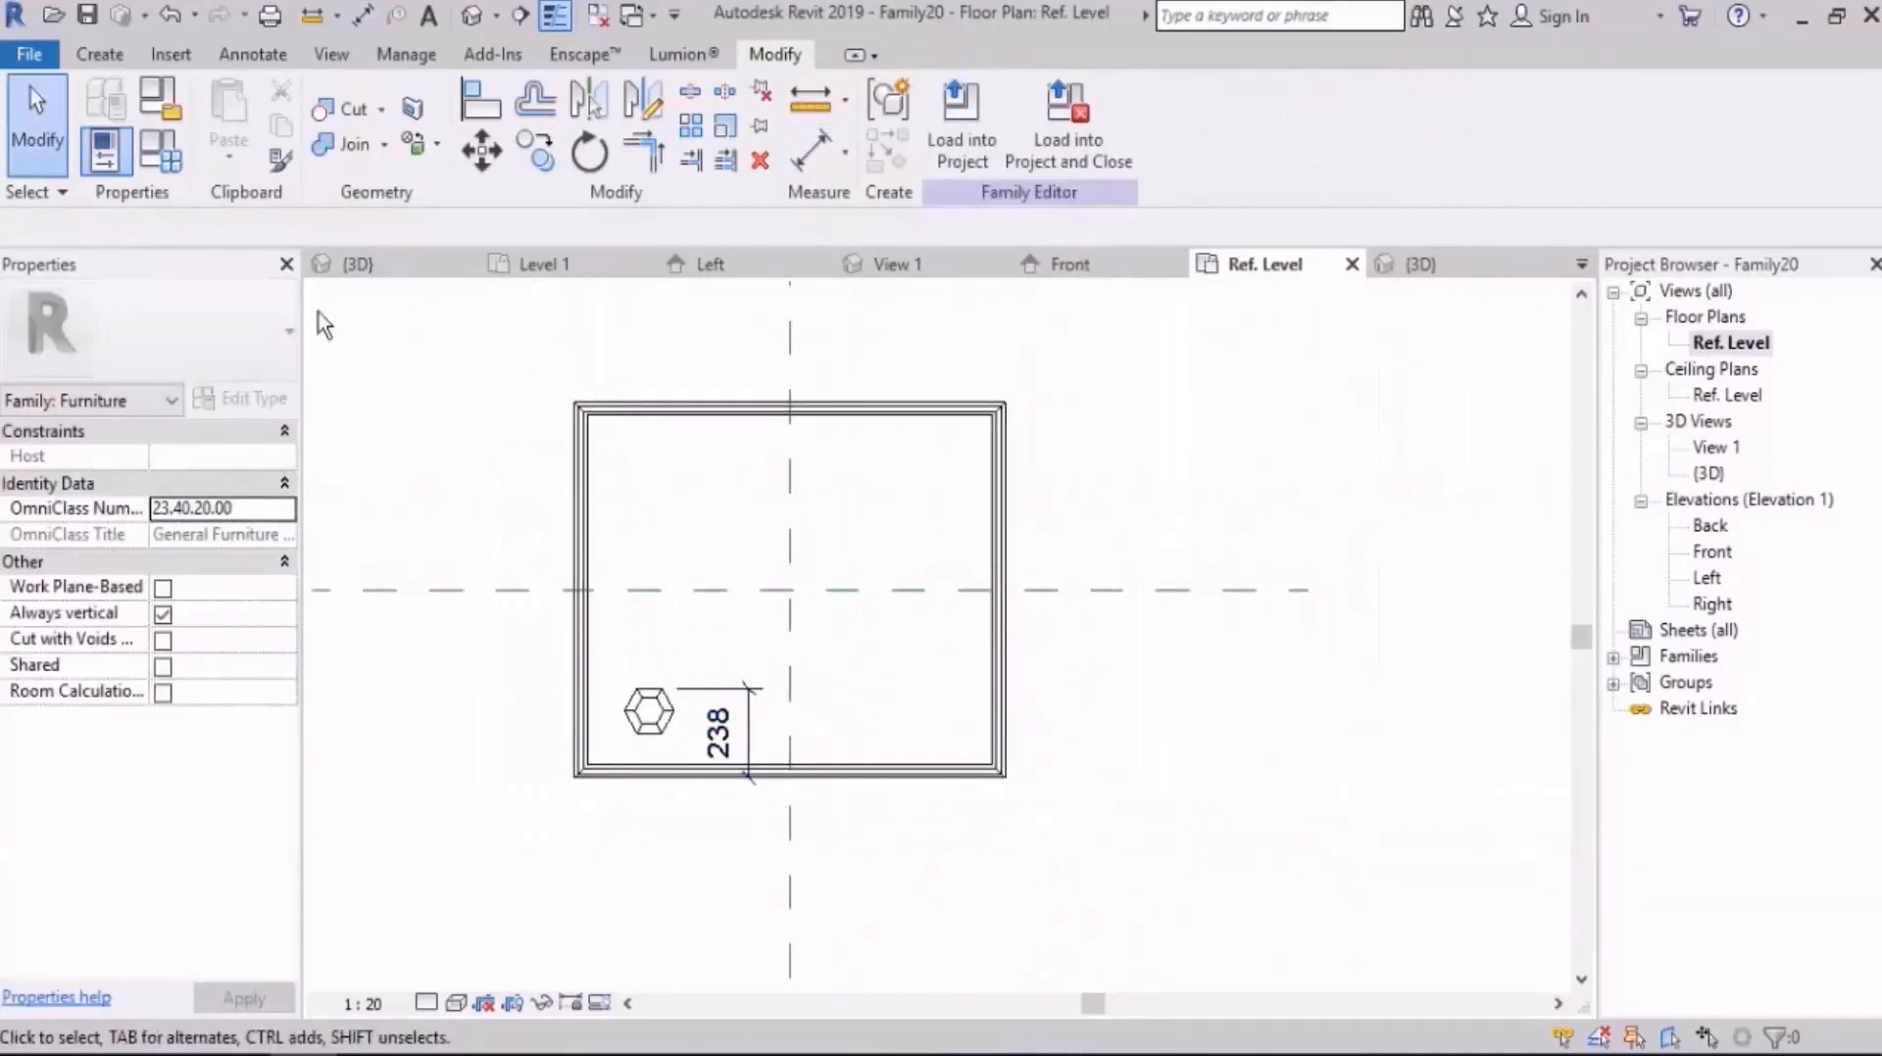
Step: Set the parameter D to 1200 in the family types and apply it
click(160, 150)
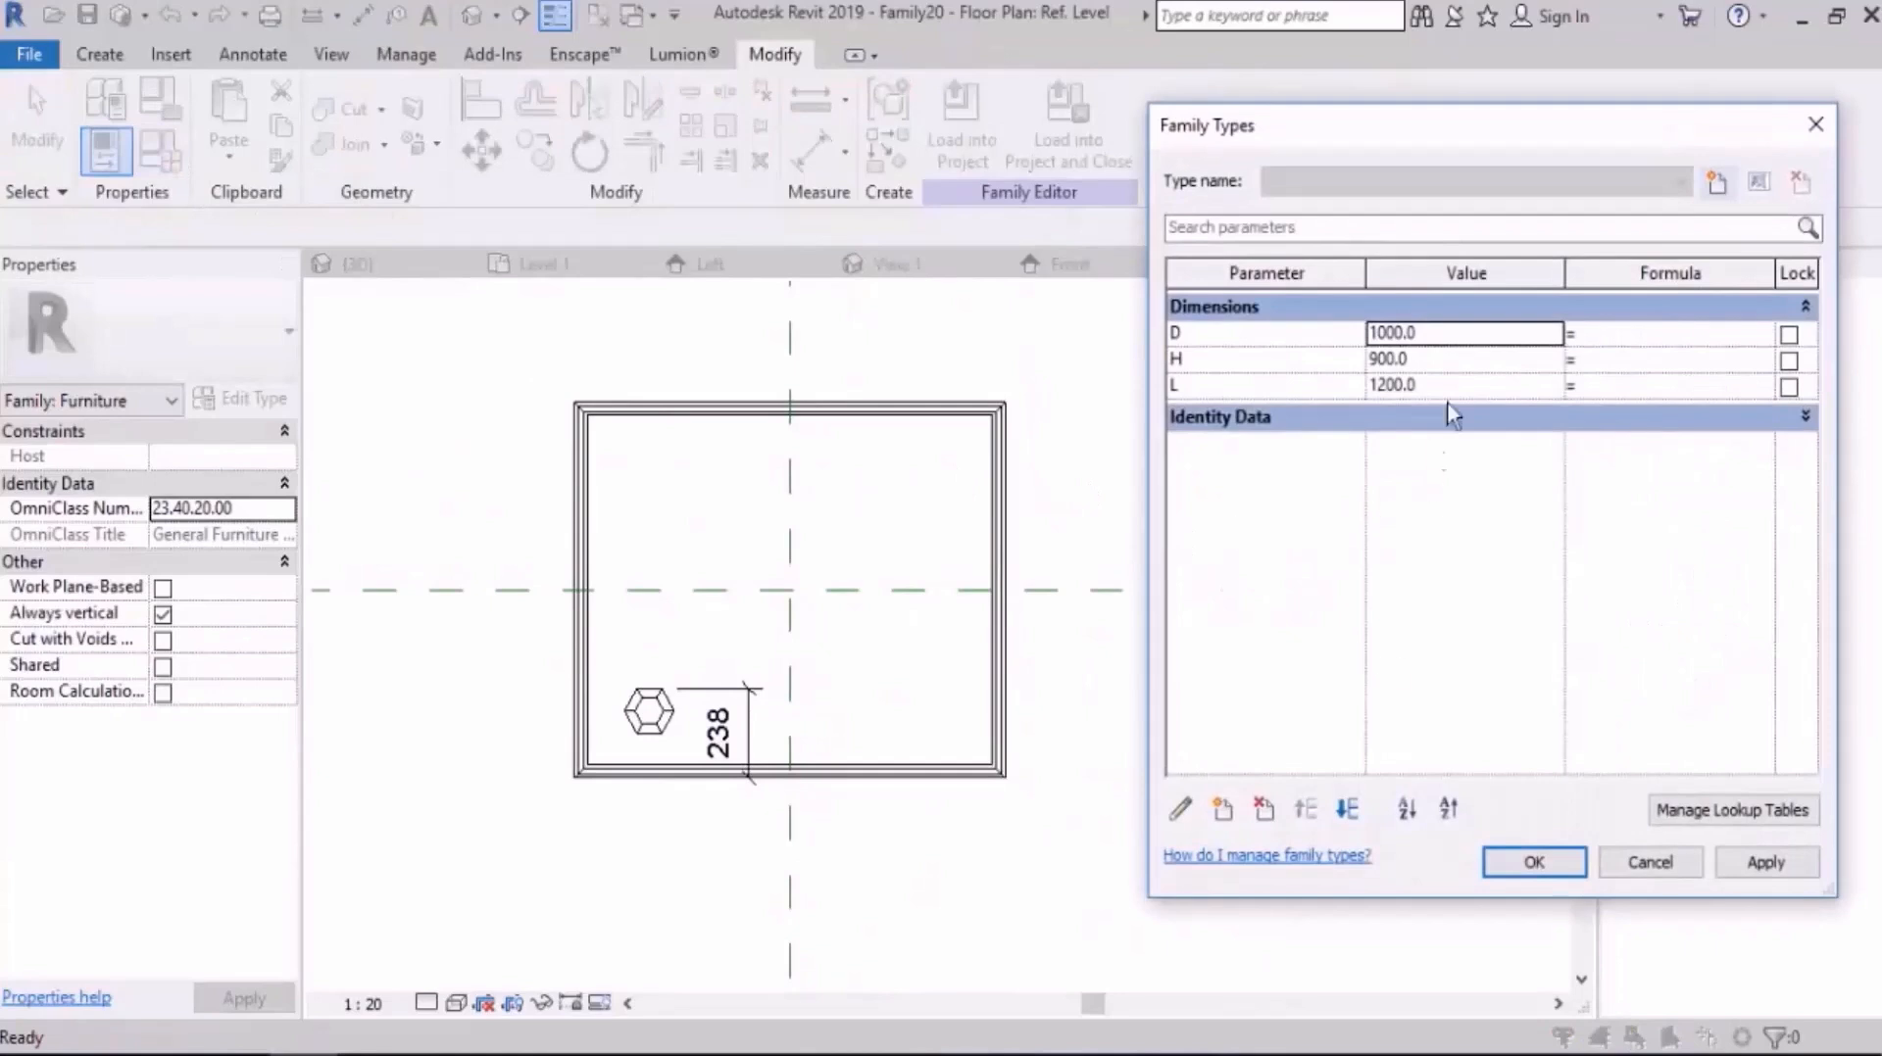
text(1200)
key(Tab)
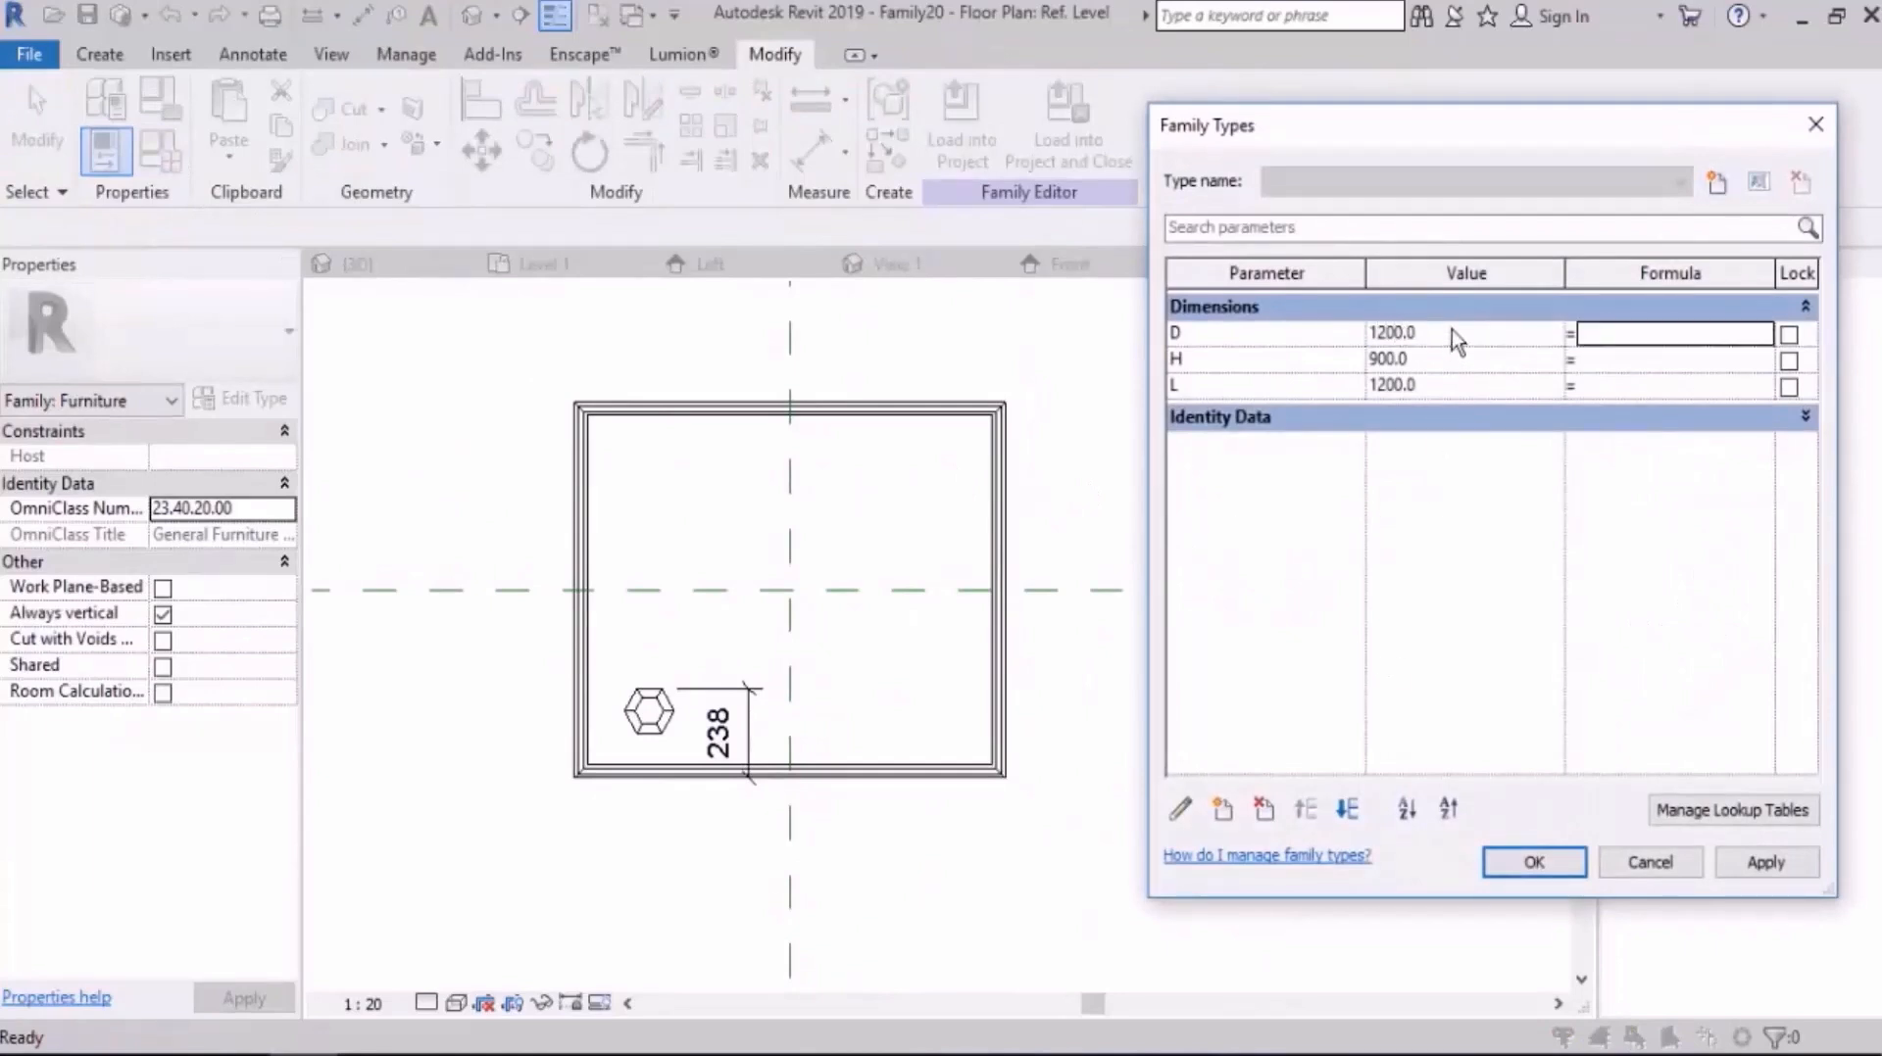
click(1772, 864)
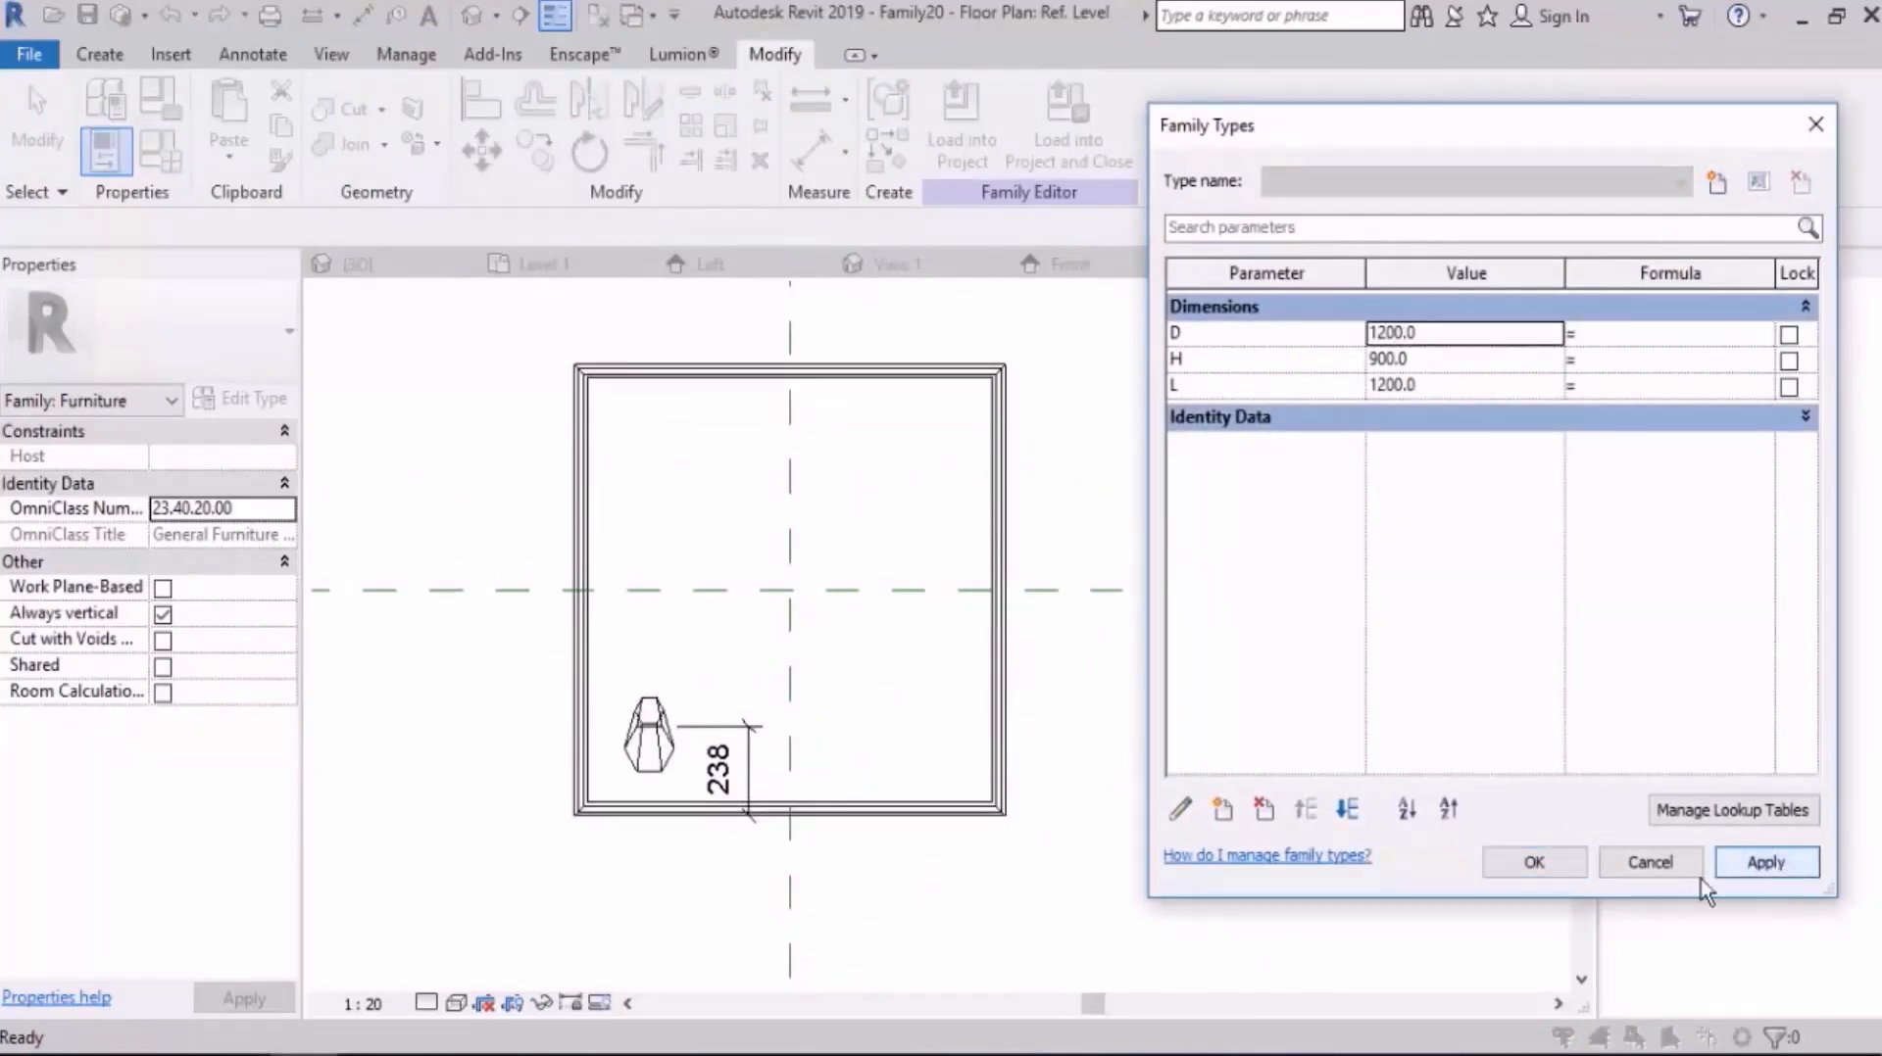
click(1534, 863)
Step: Delete the leg blend in the 3D view and return to the Ref. Level floor plan
click(473, 16)
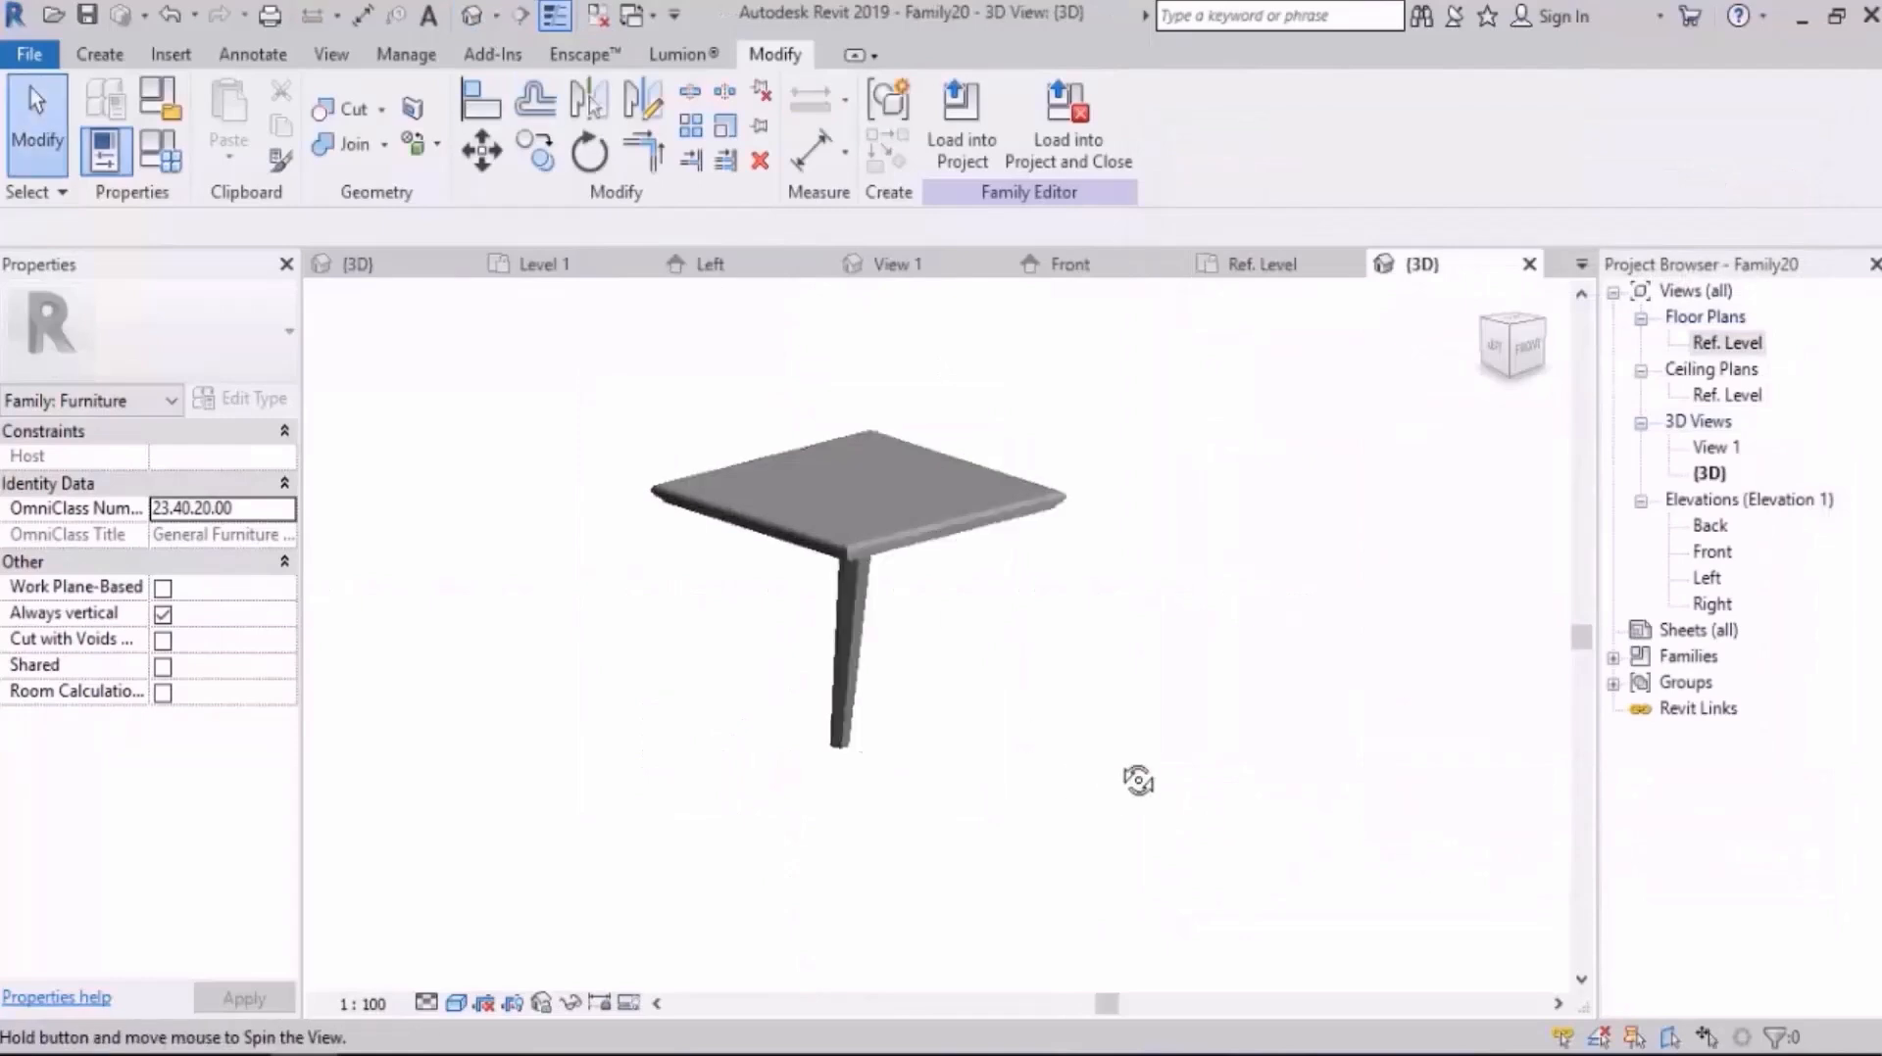
shift+middle_drag(1138, 782, 1013, 753)
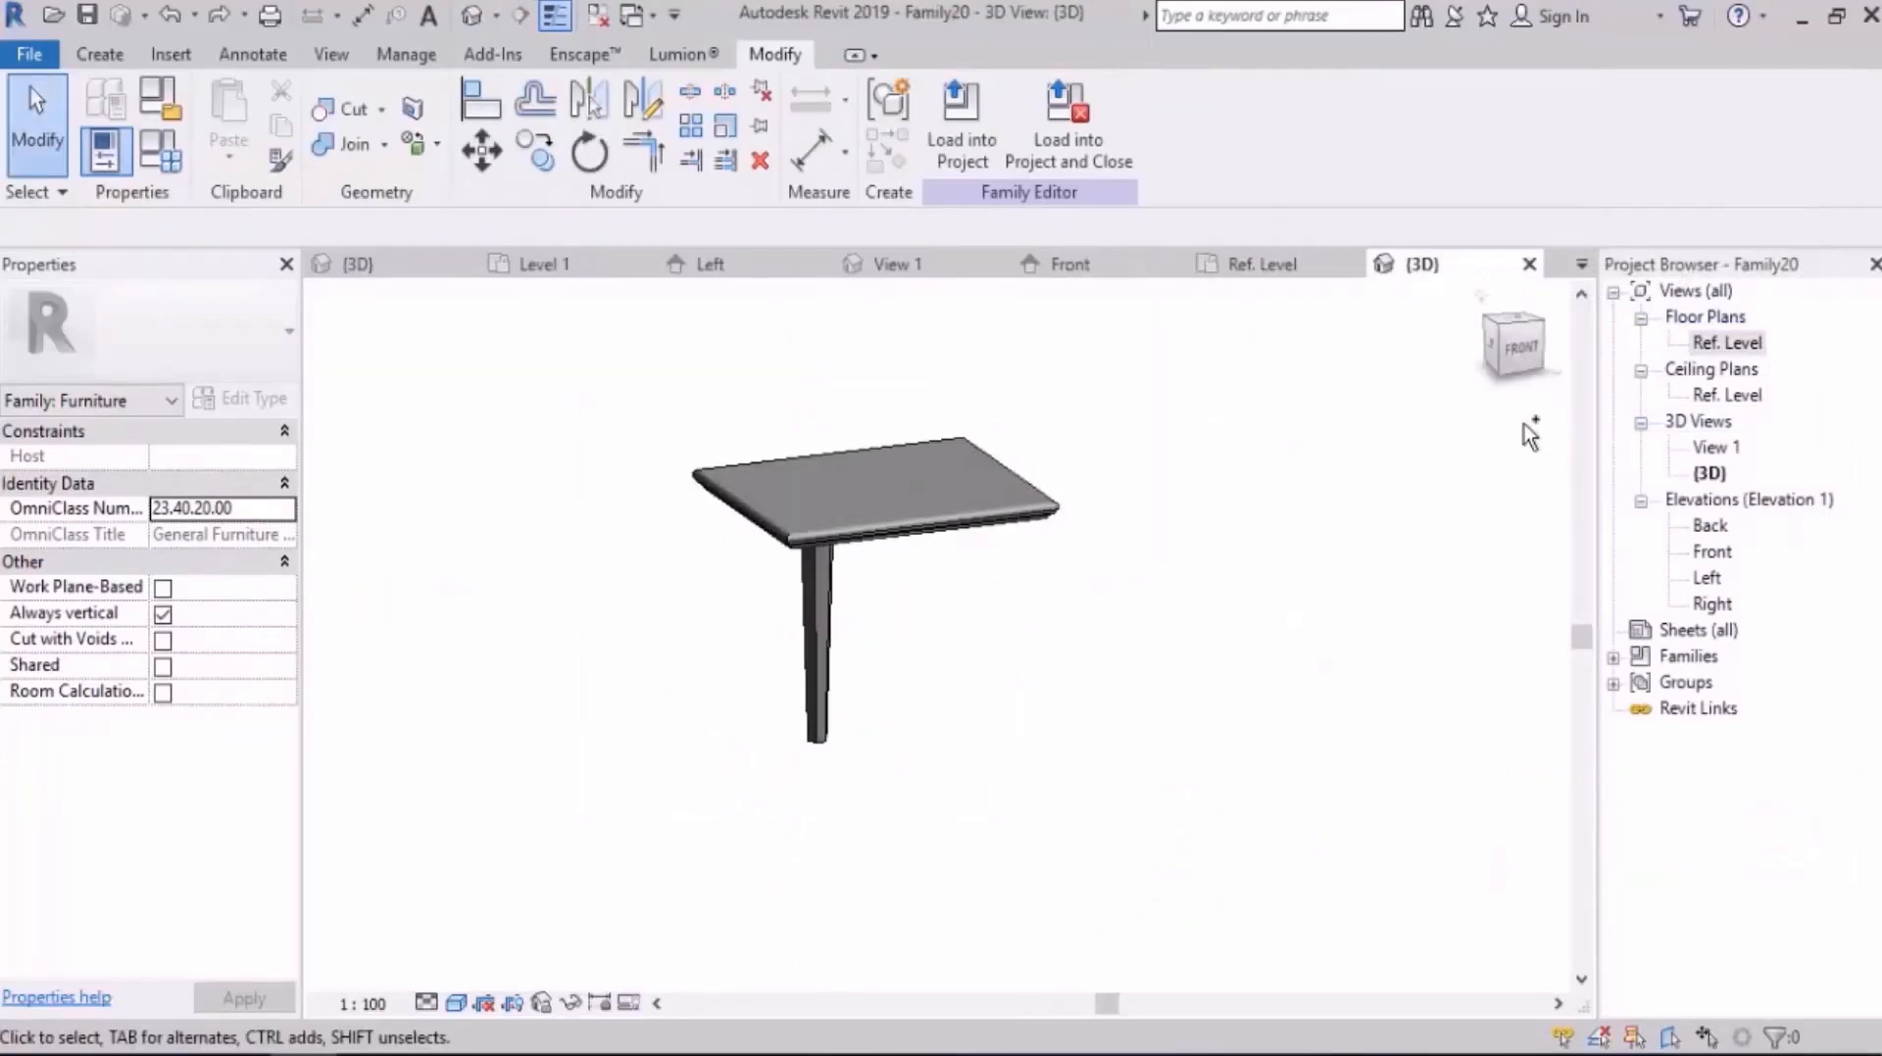
drag(1042, 638, 602, 839)
key(Delete)
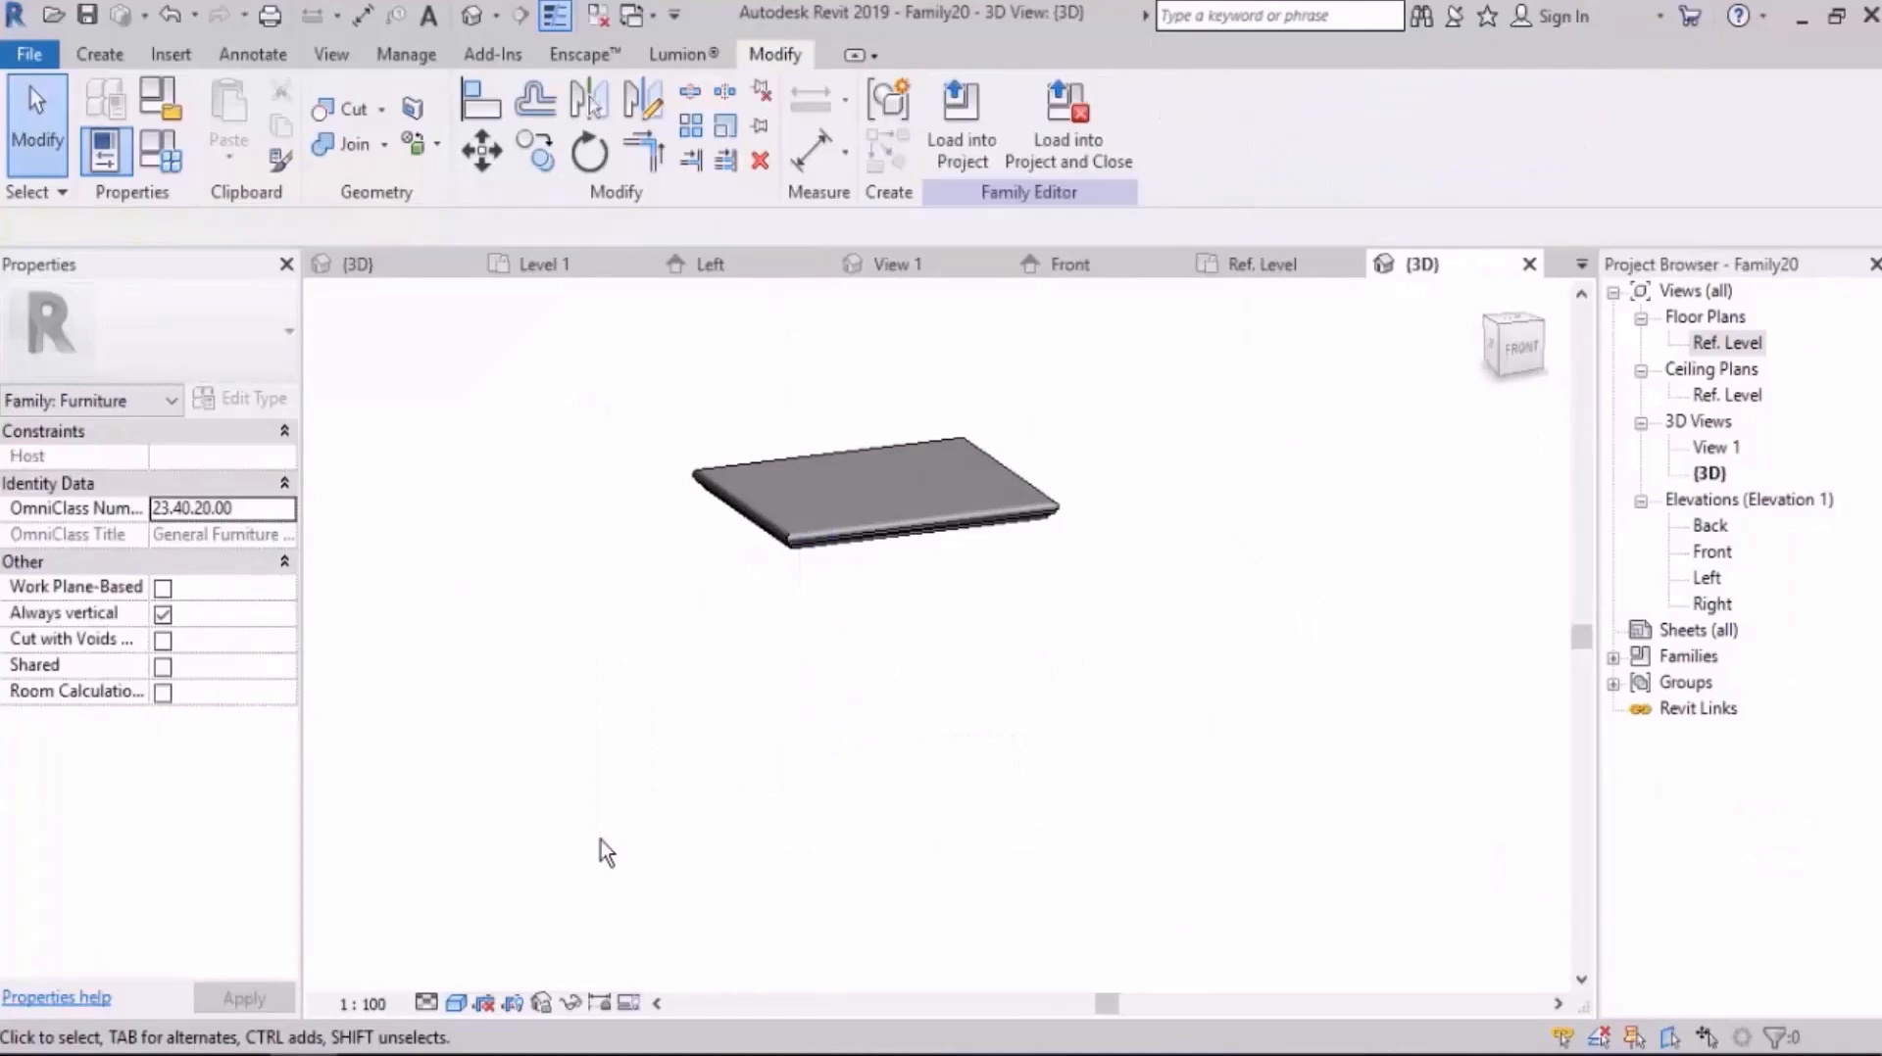
double_click(1727, 342)
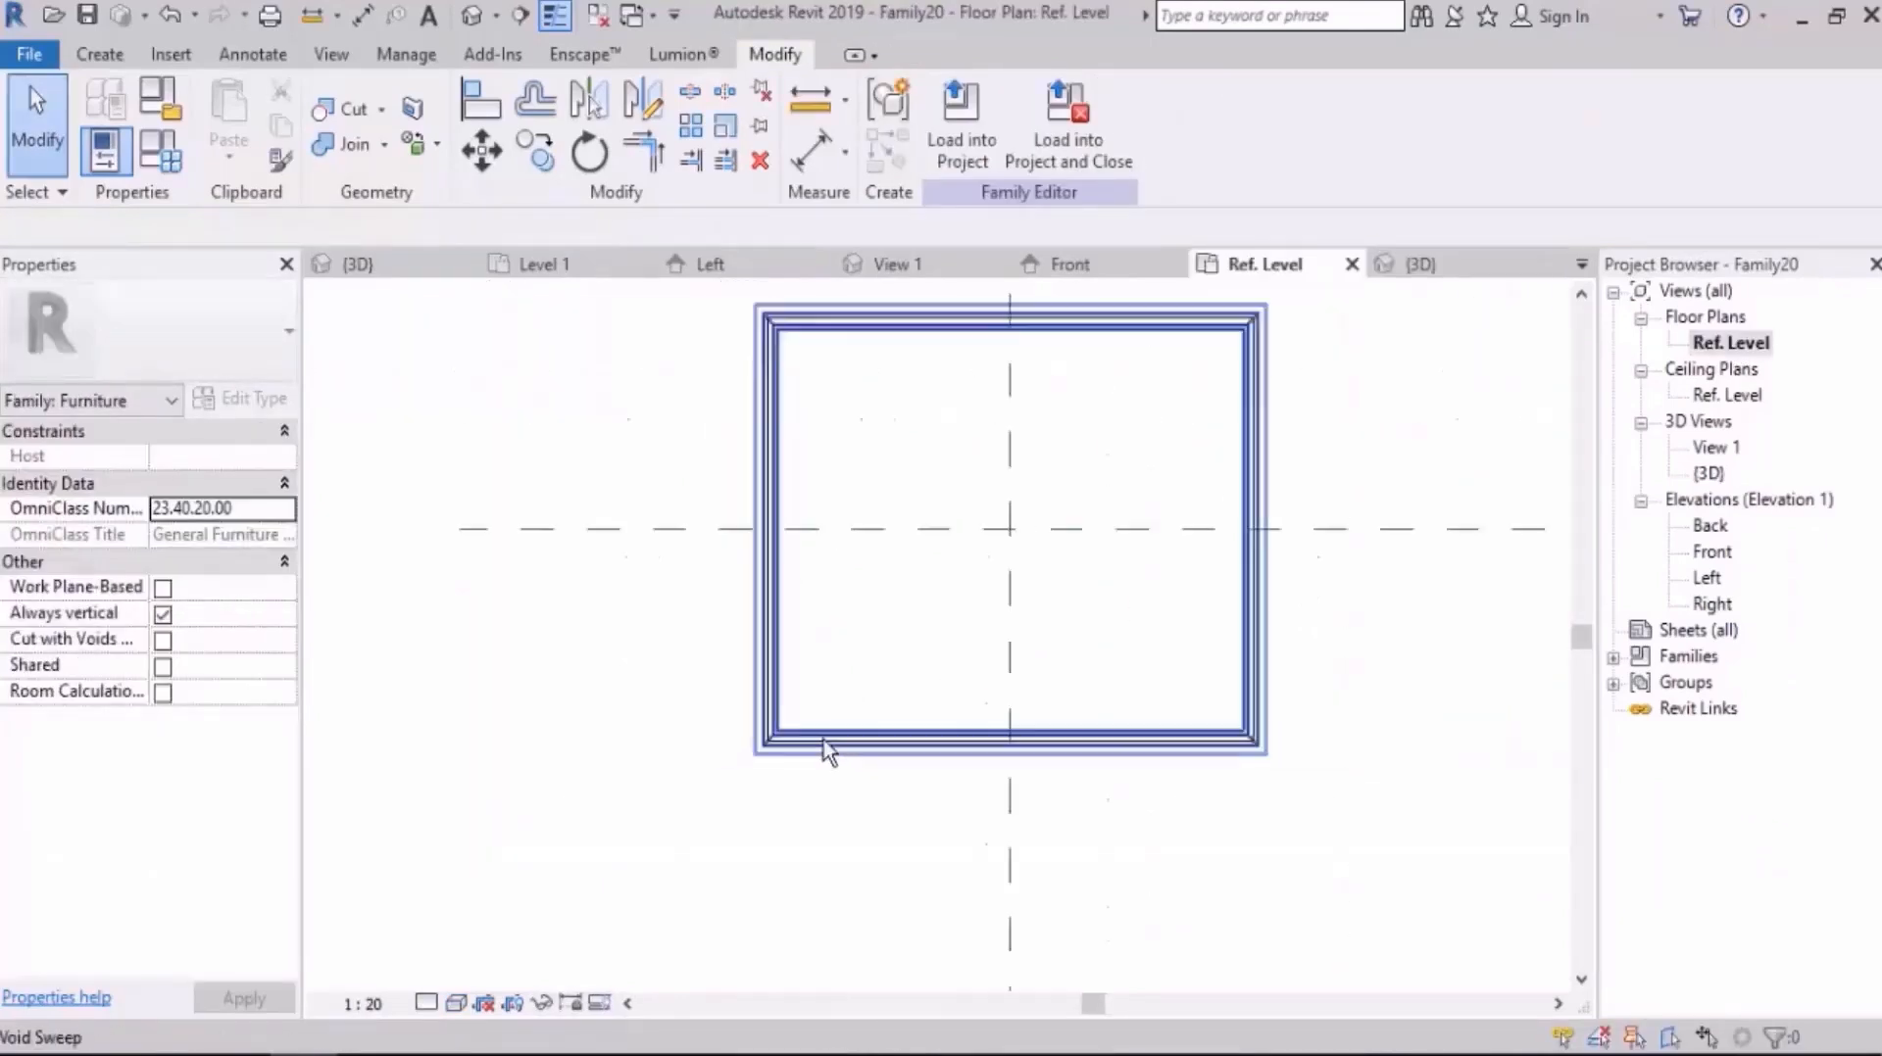
scroll(823, 750, down, 4)
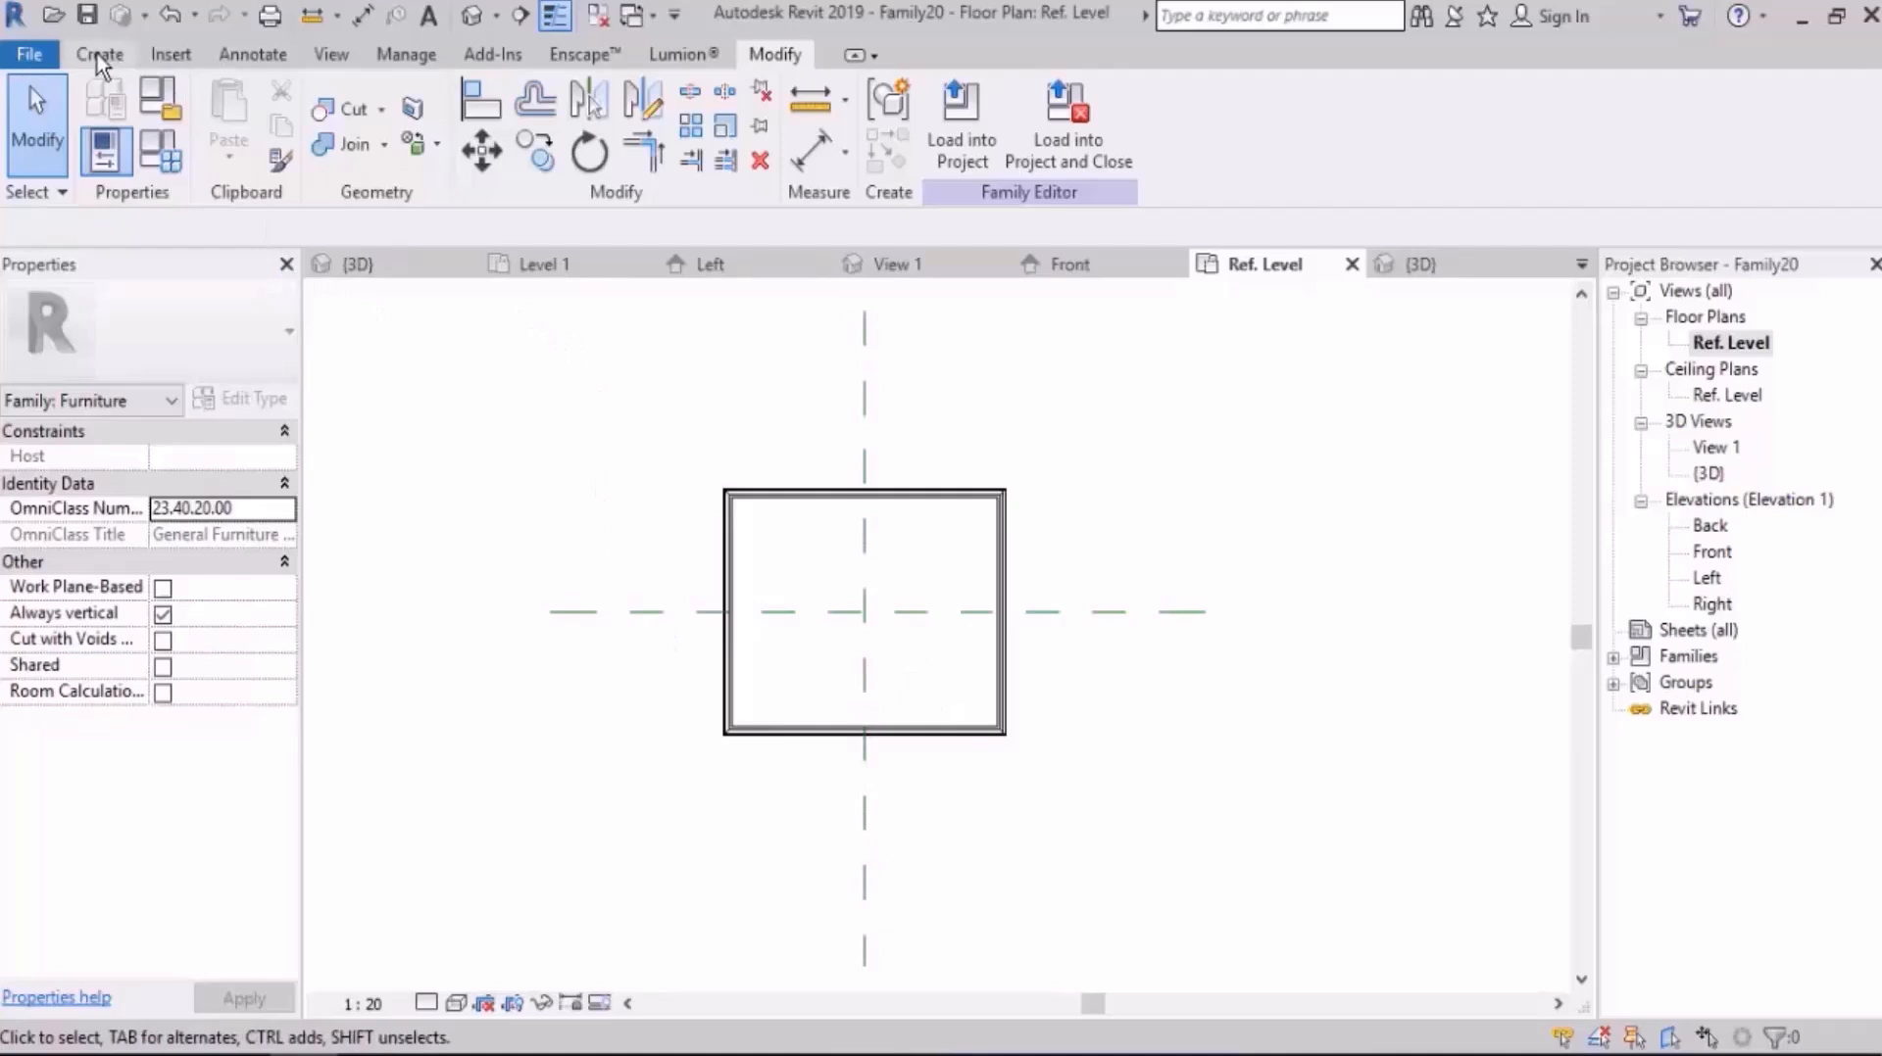
Step: Save the table family to the Desktop under the file name table
click(29, 54)
click(1009, 198)
key(ctrl+s)
click(367, 676)
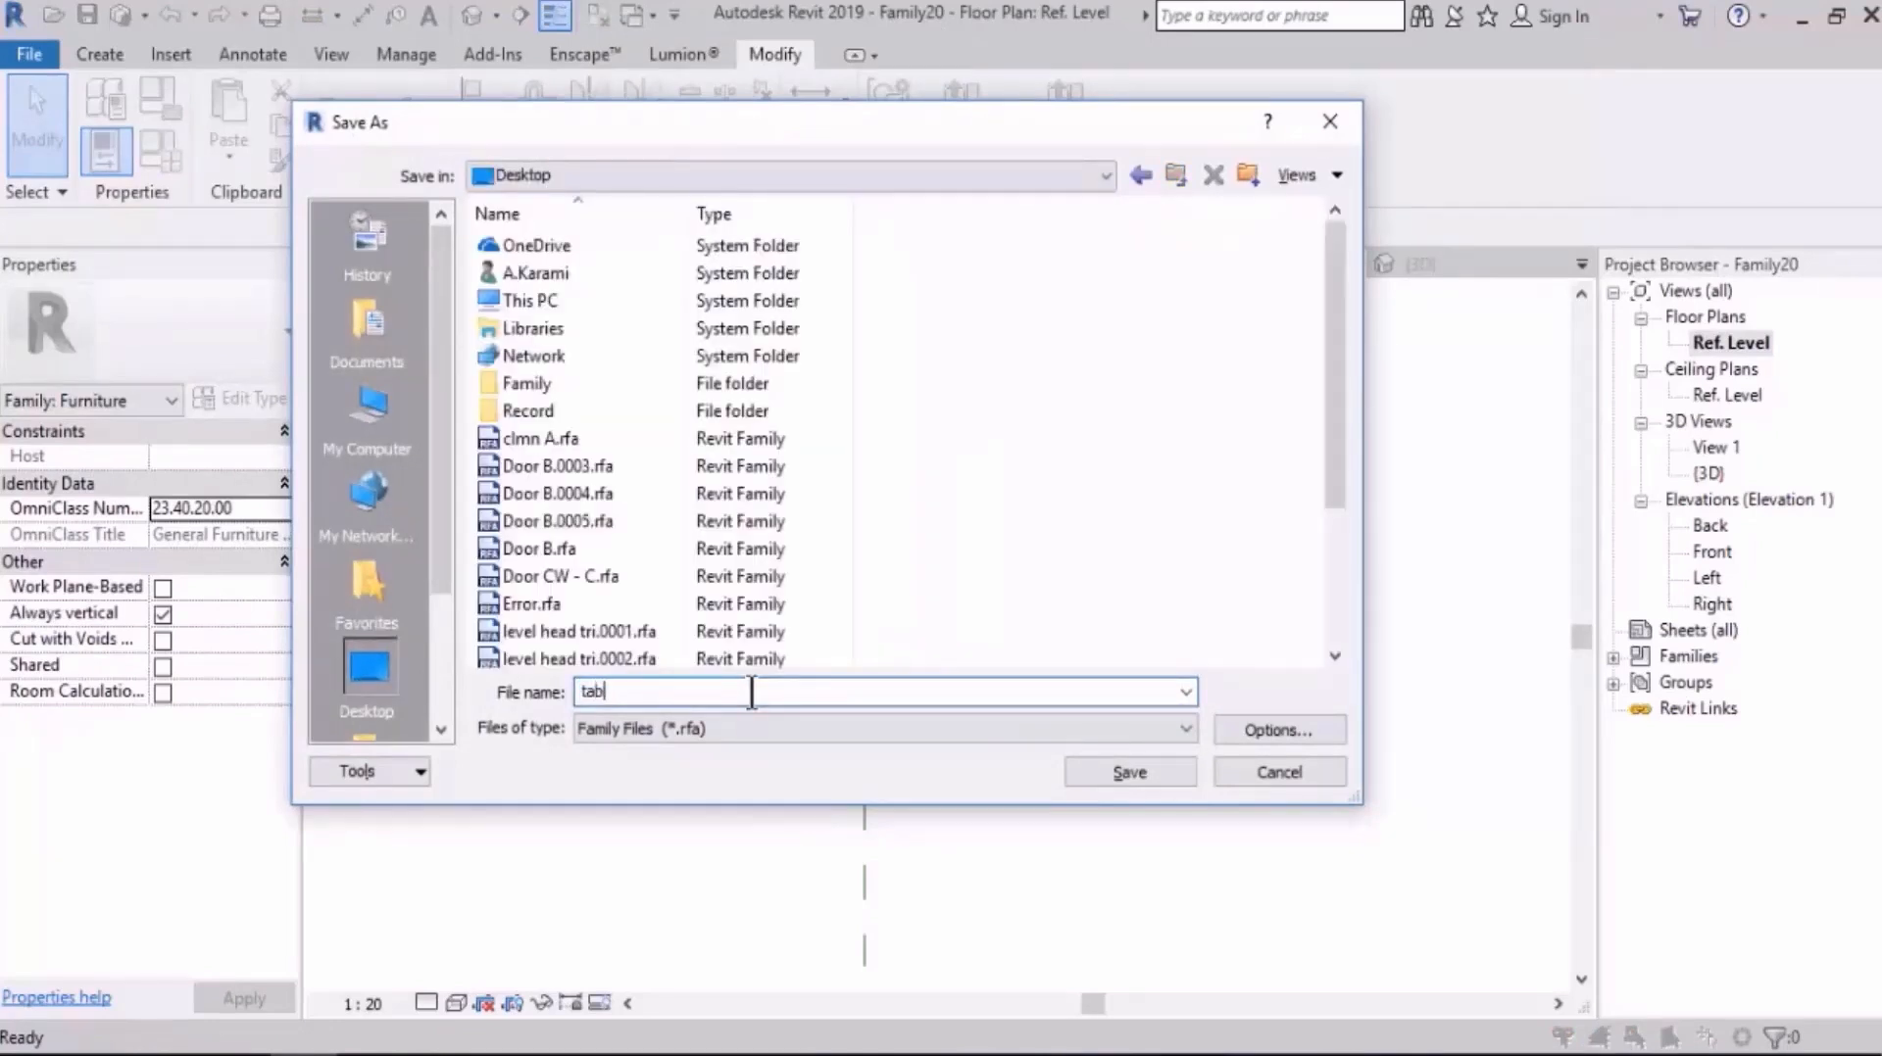
click(751, 692)
text(table)
key(Return)
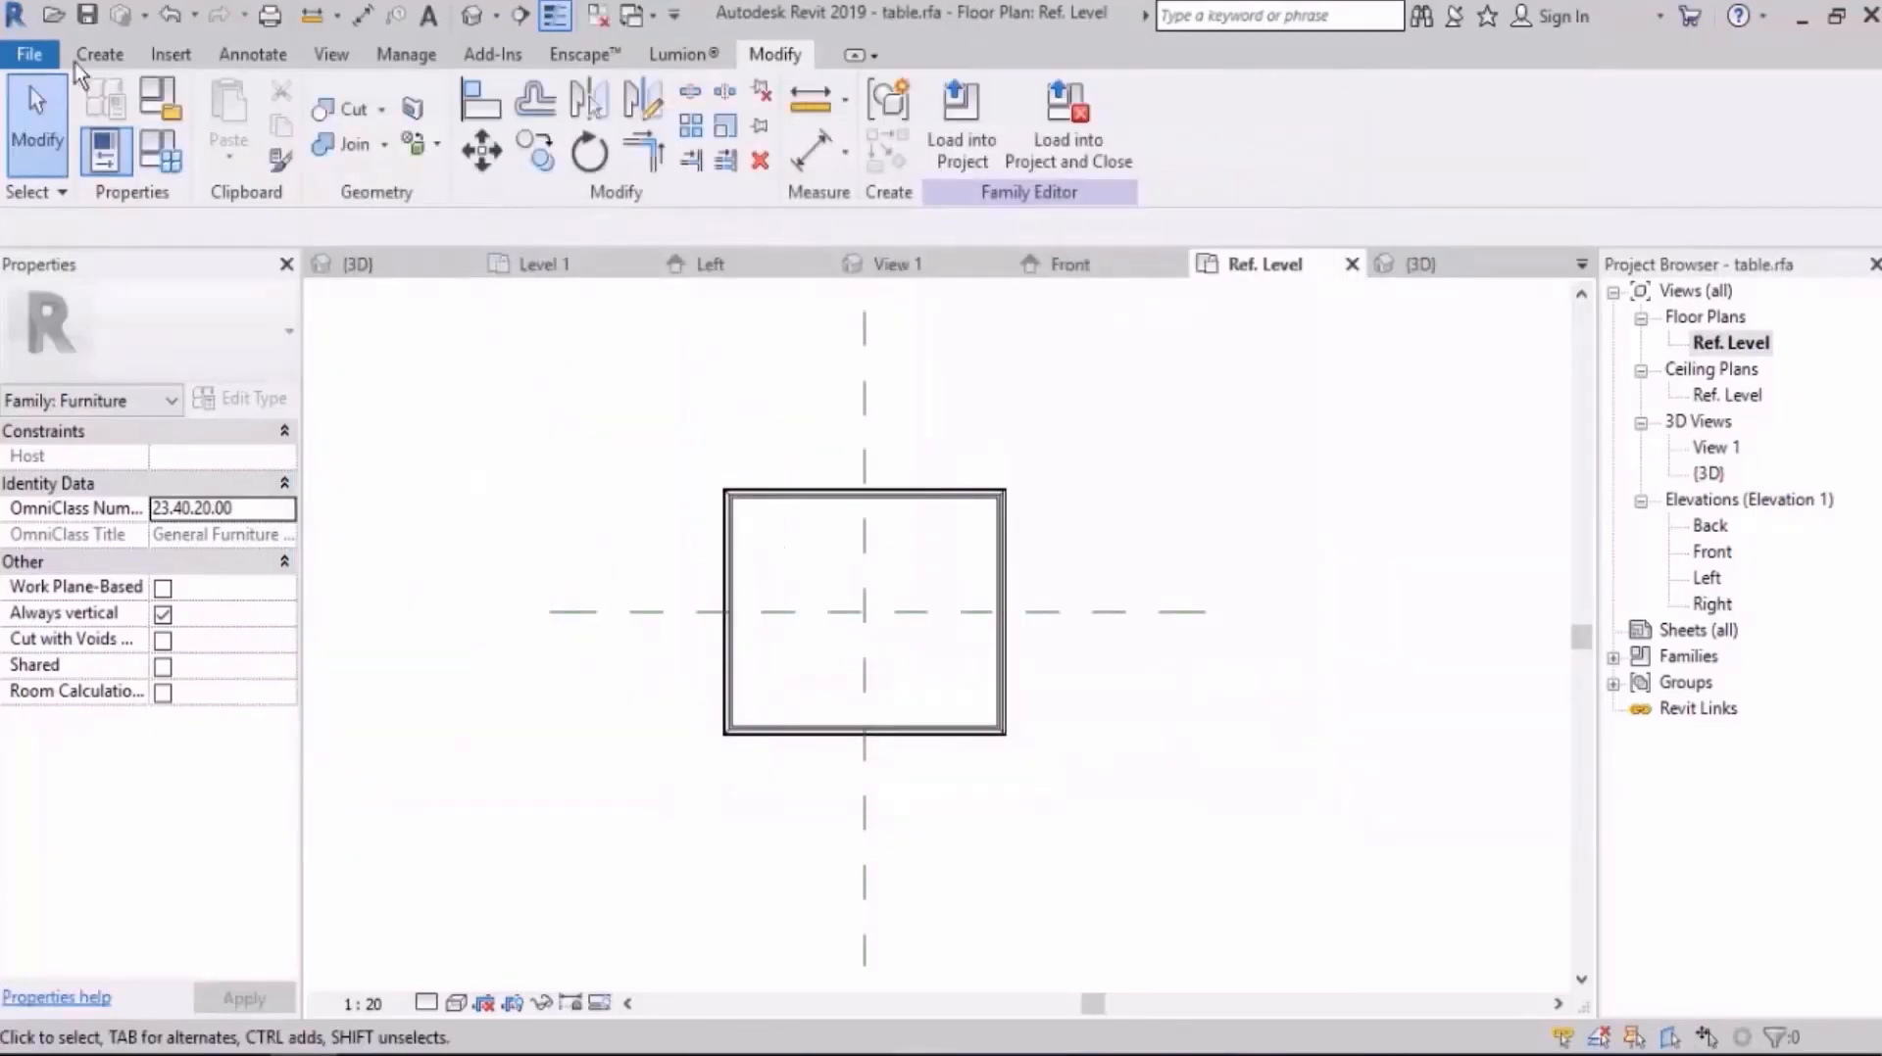
Step: Create a new family from the Metric Generic Model.rft template
click(29, 55)
mouse_move(174, 168)
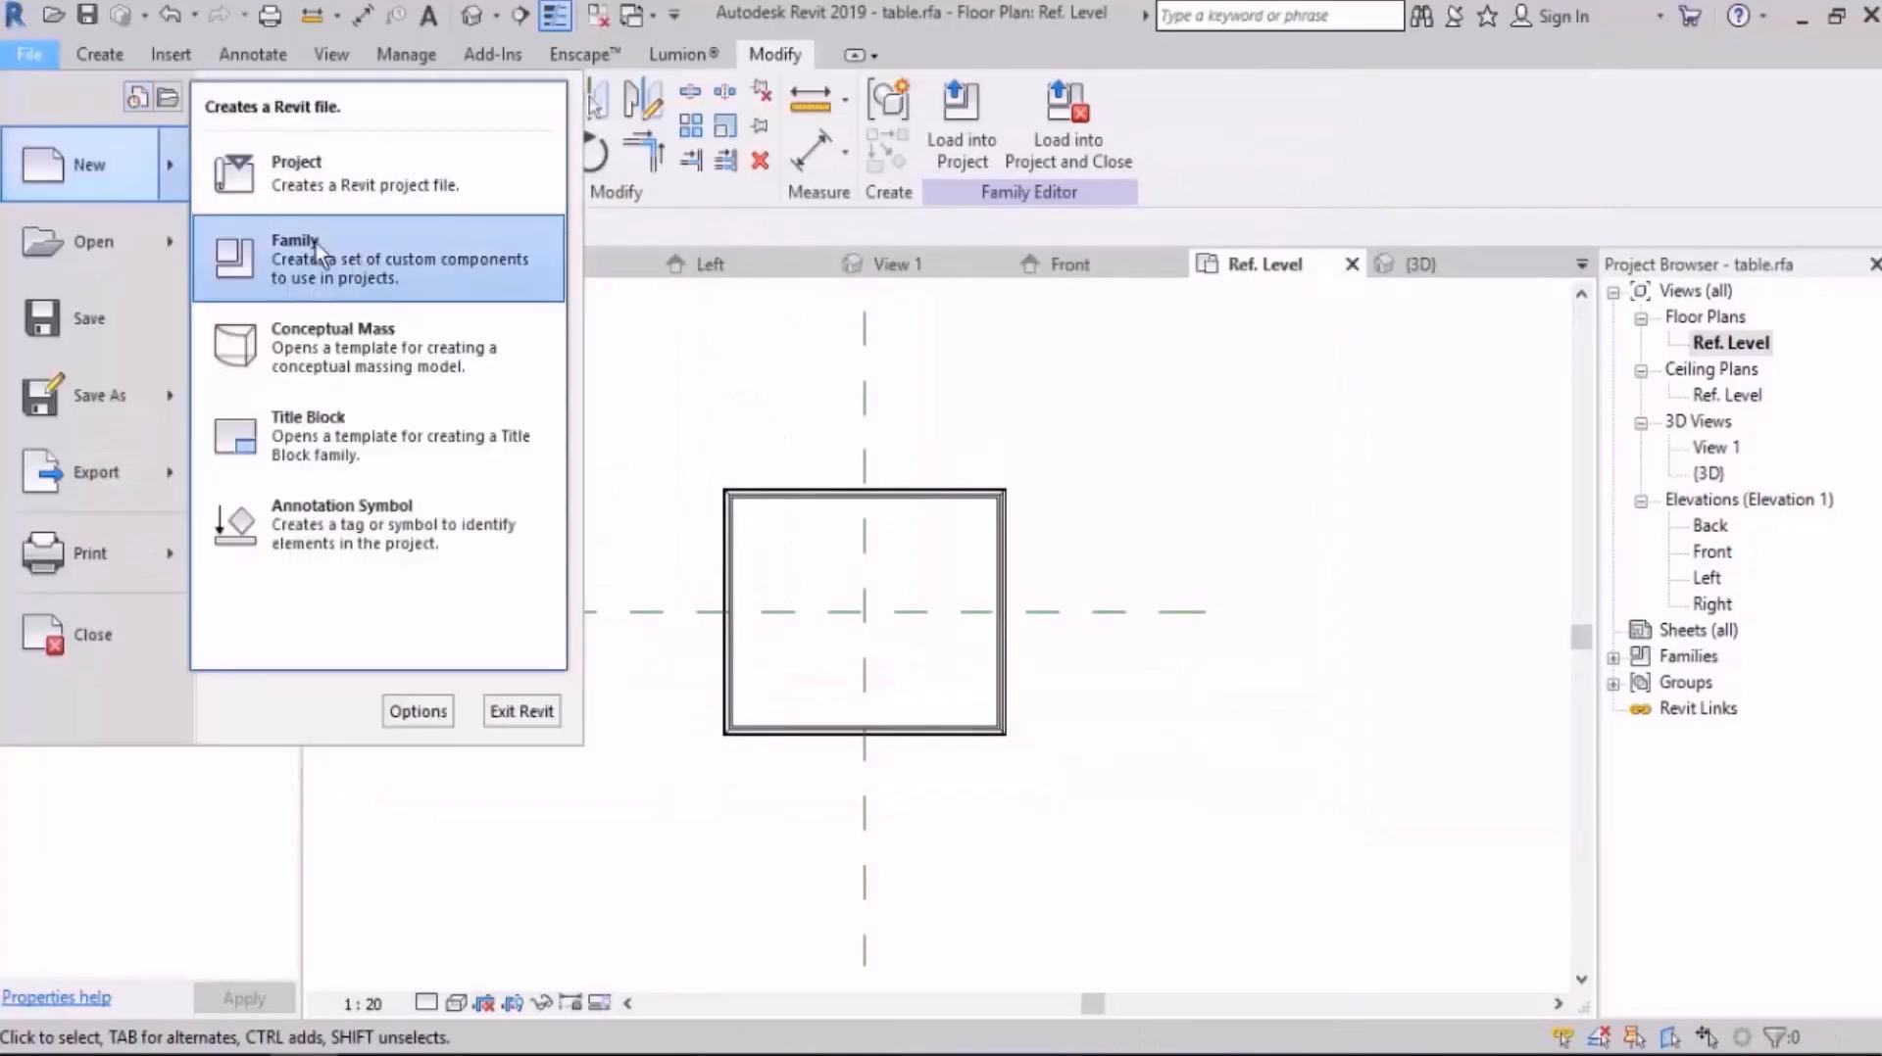
click(363, 265)
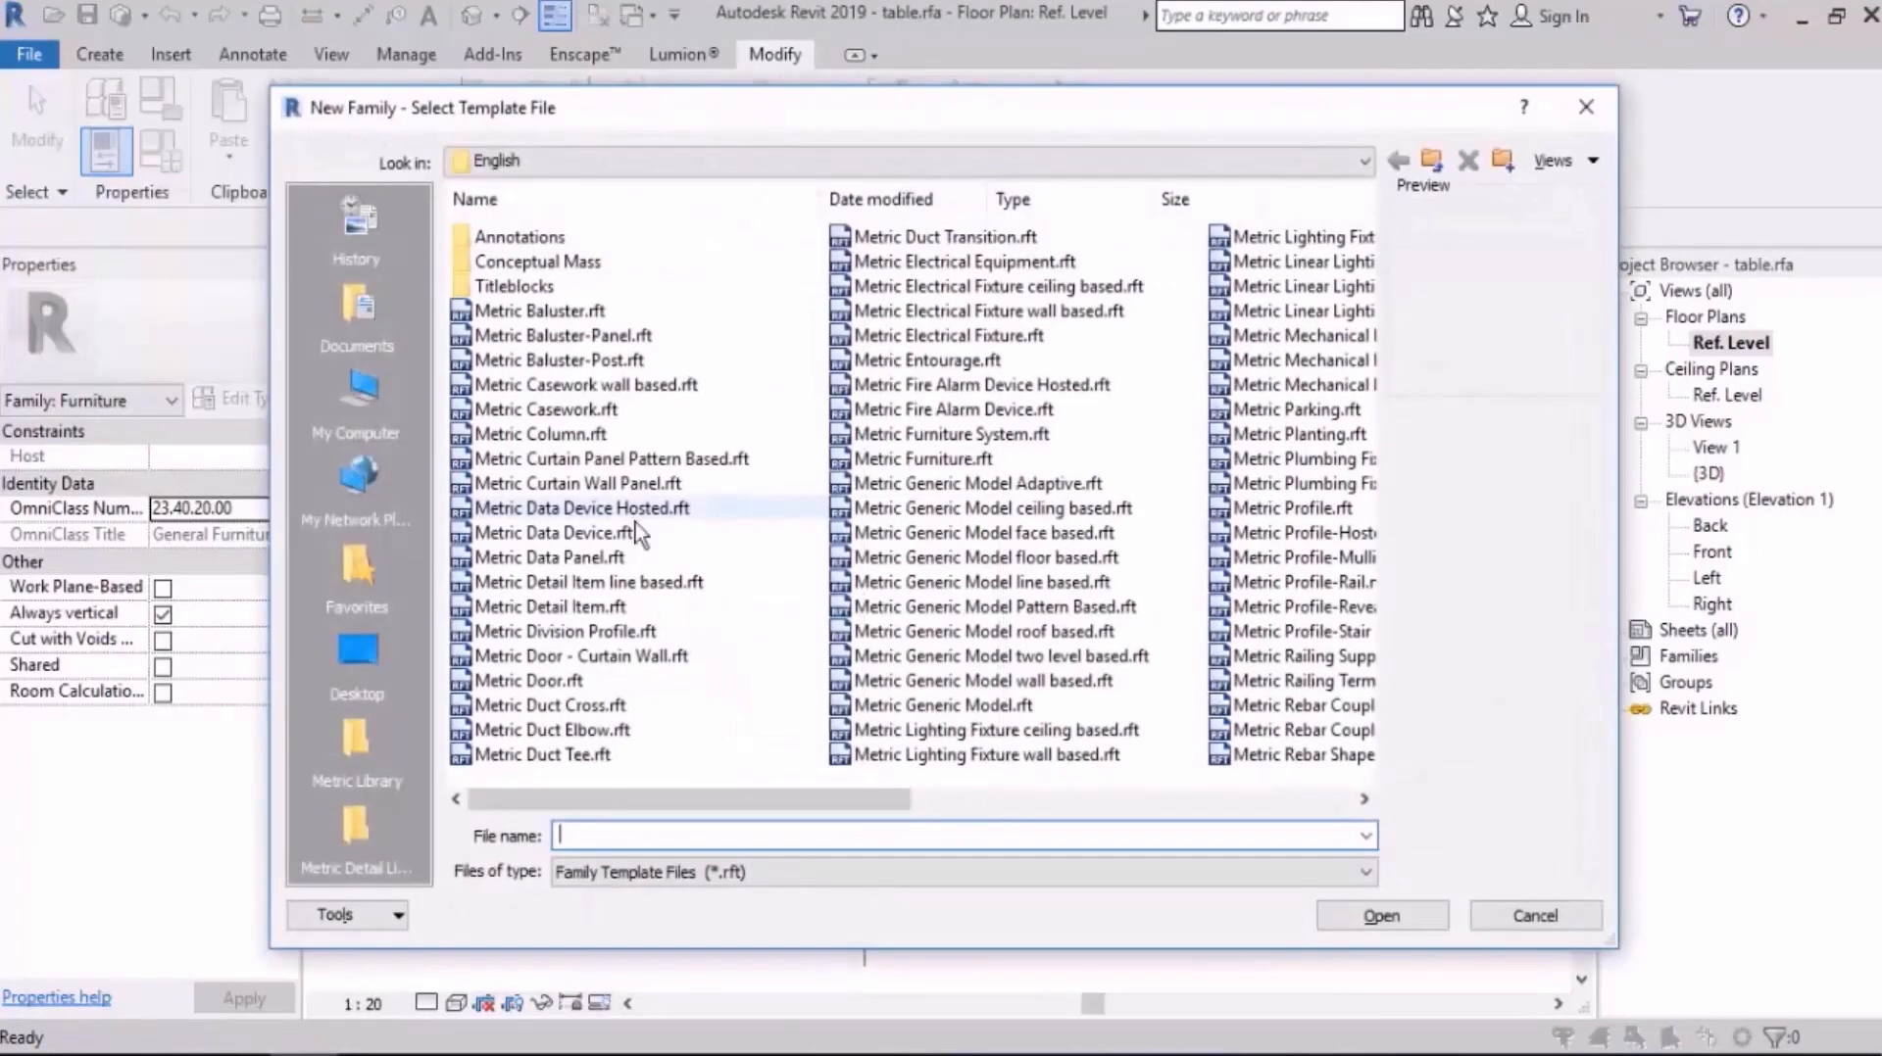
click(637, 532)
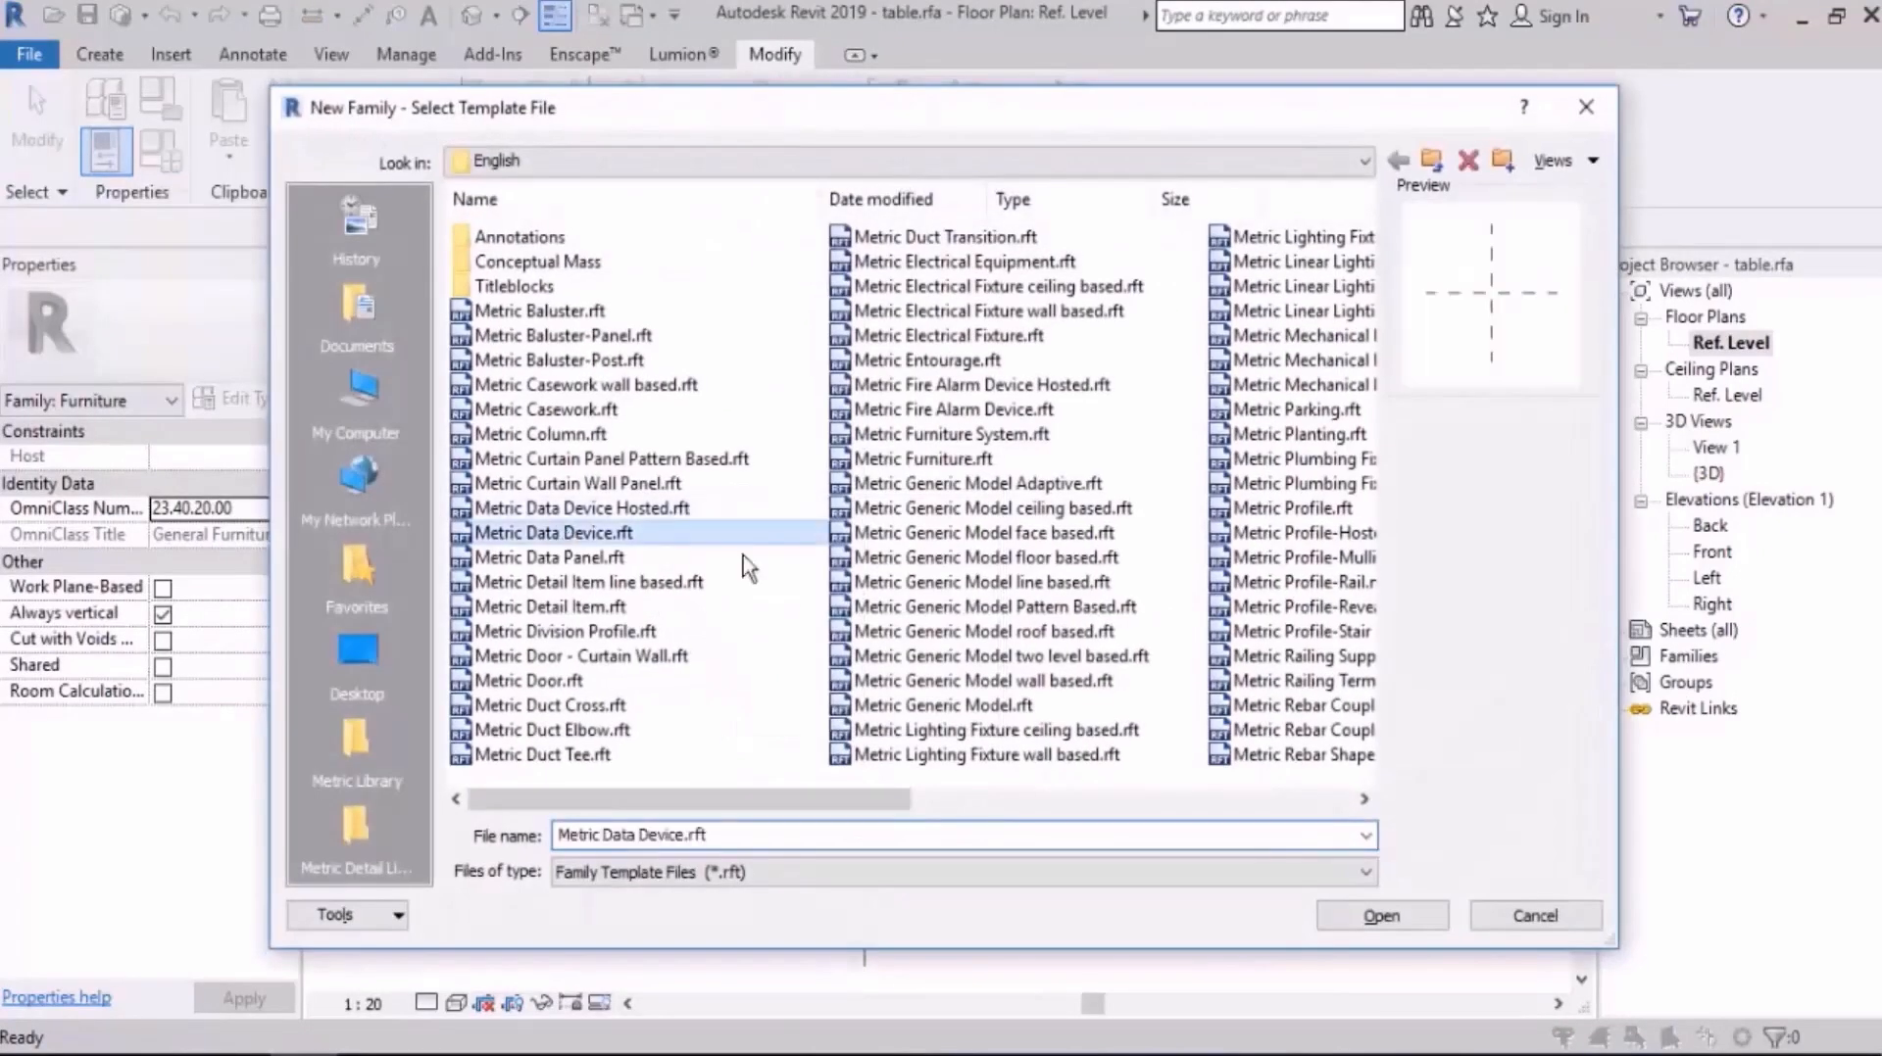
click(965, 706)
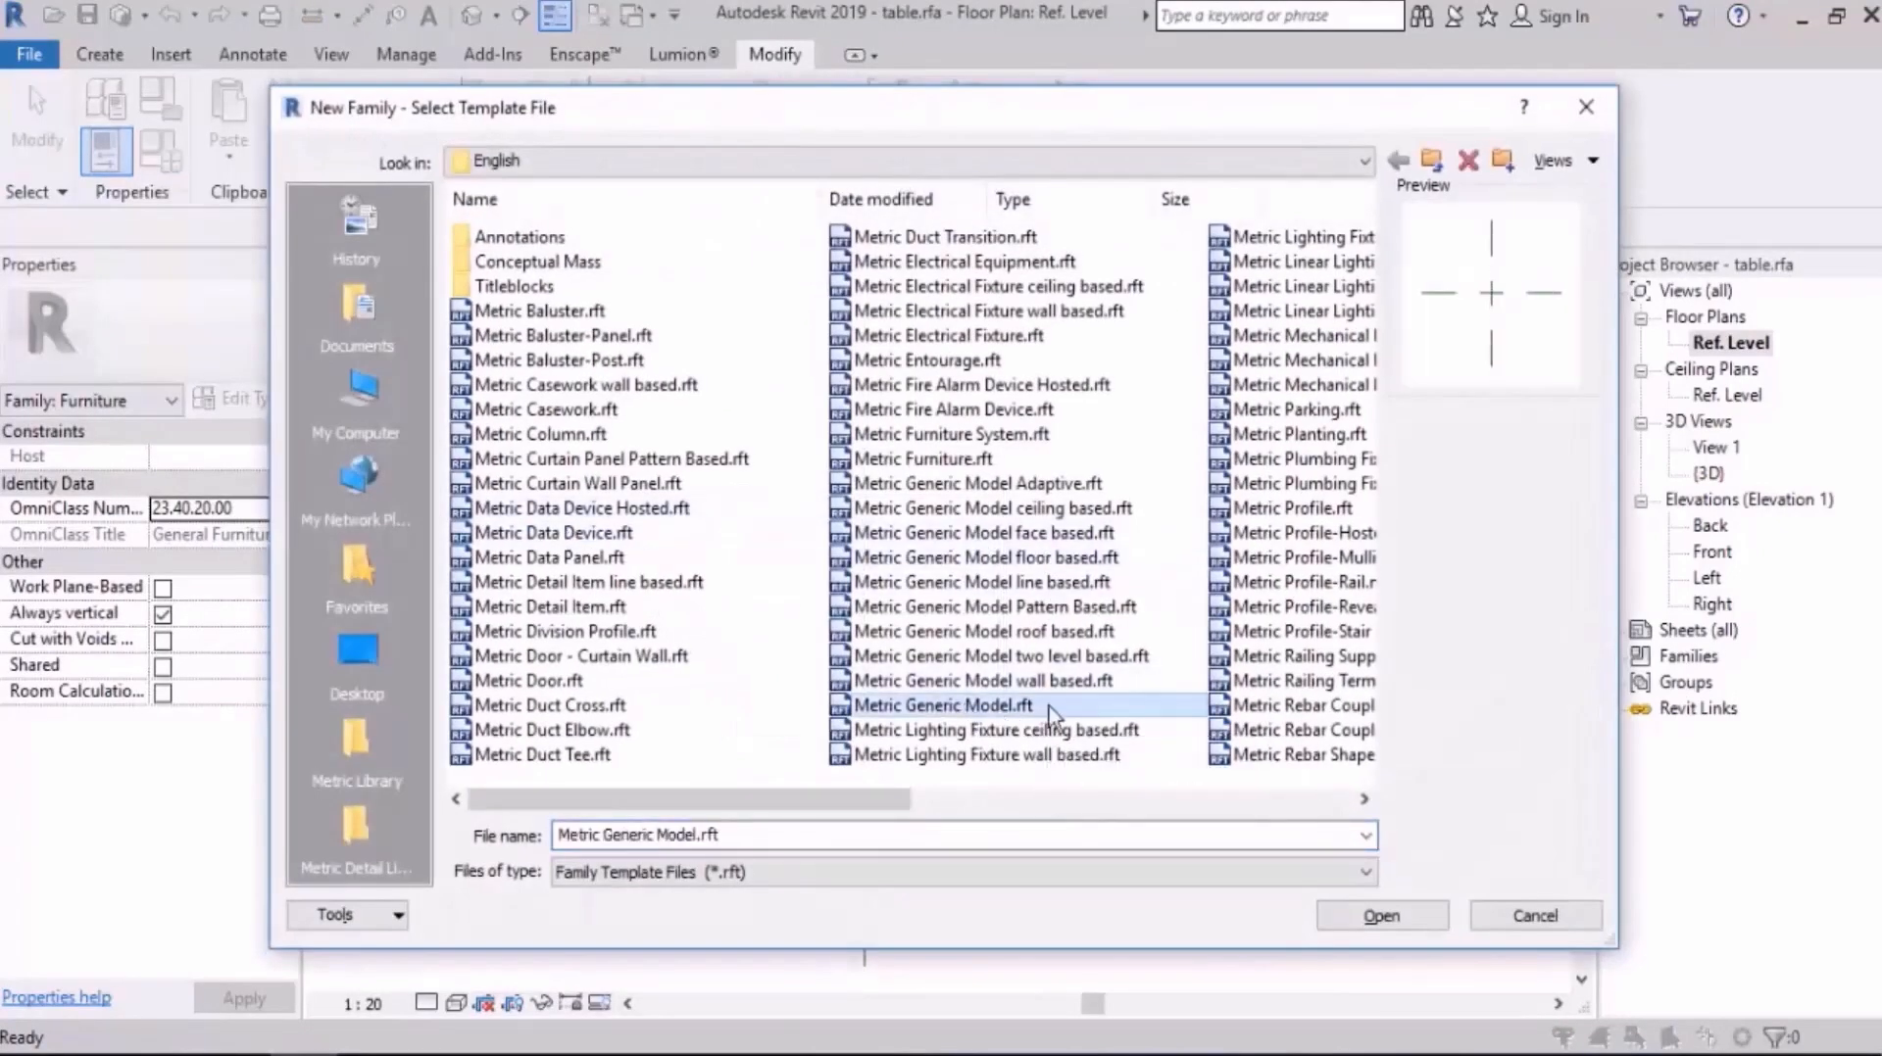
double_click(984, 703)
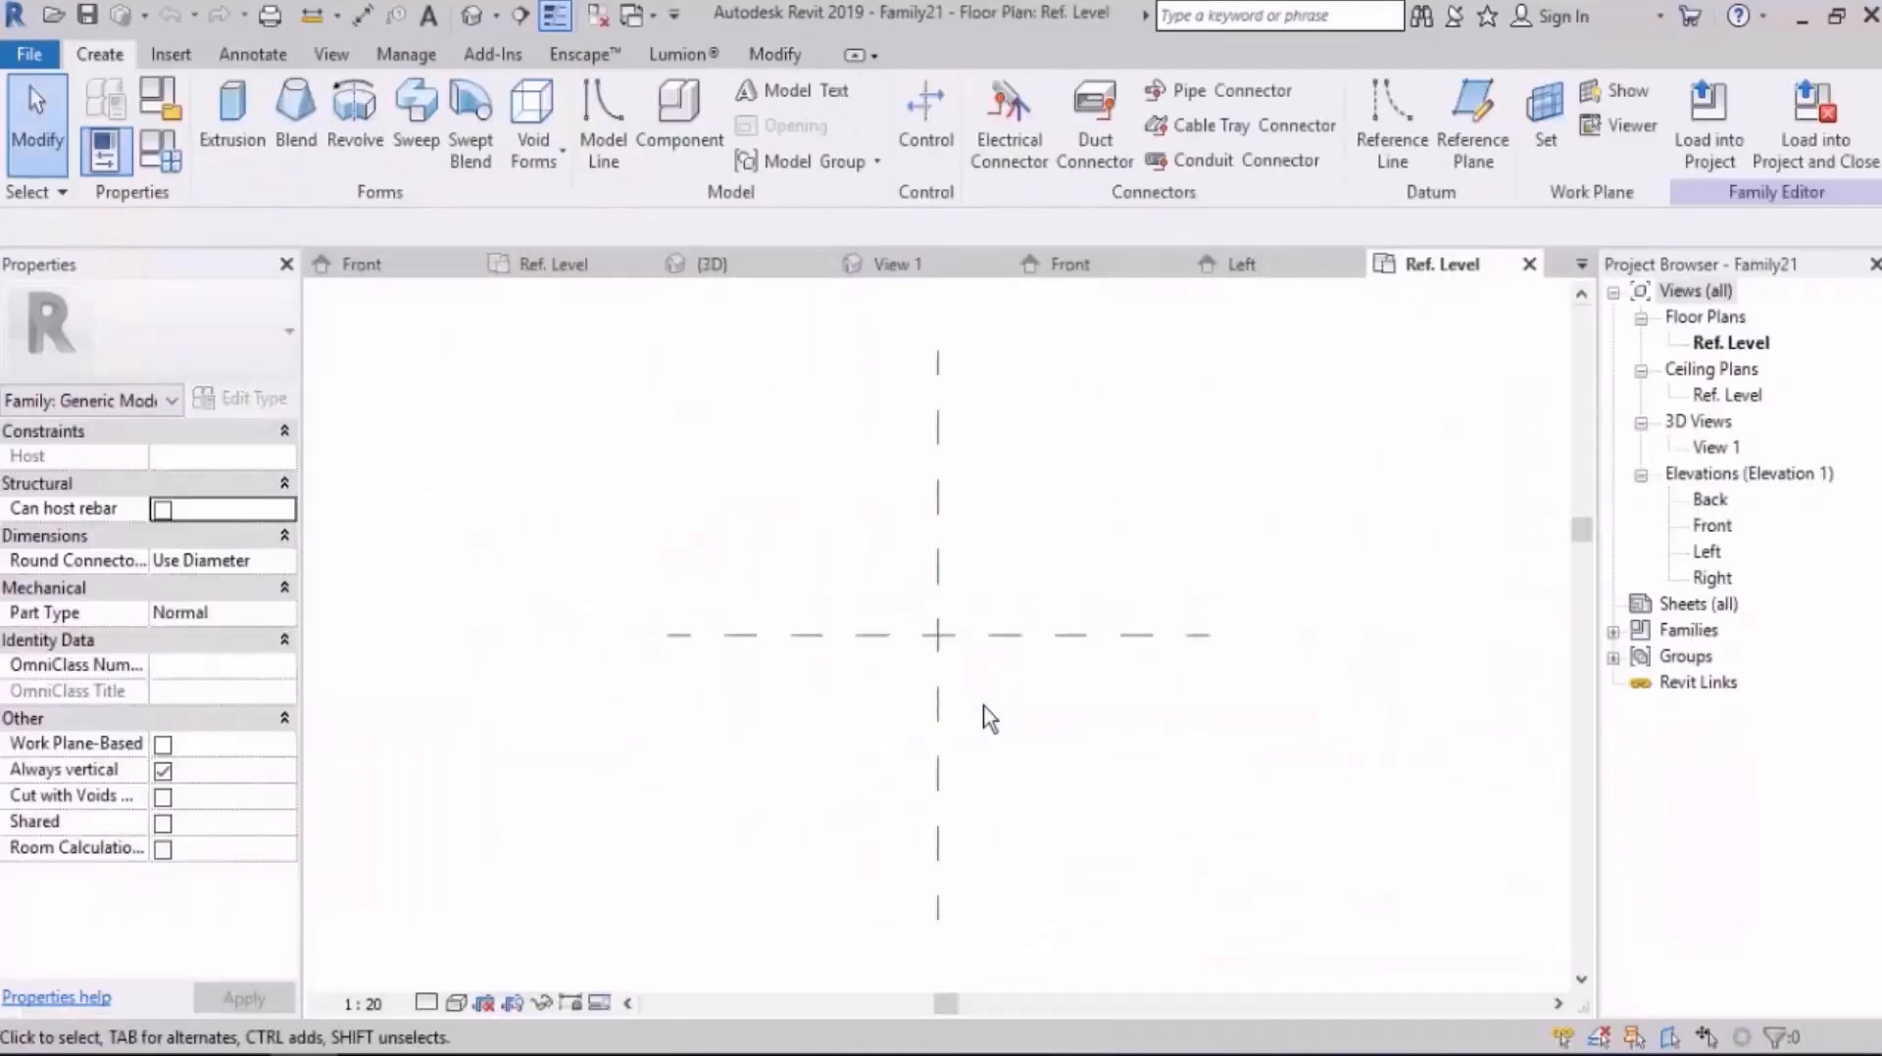
Step: Start a blend and sketch its base as a six-sided circumscribed polygon with 35 mm radius, centred on the reference plane intersection
middle_drag(651, 537, 582, 486)
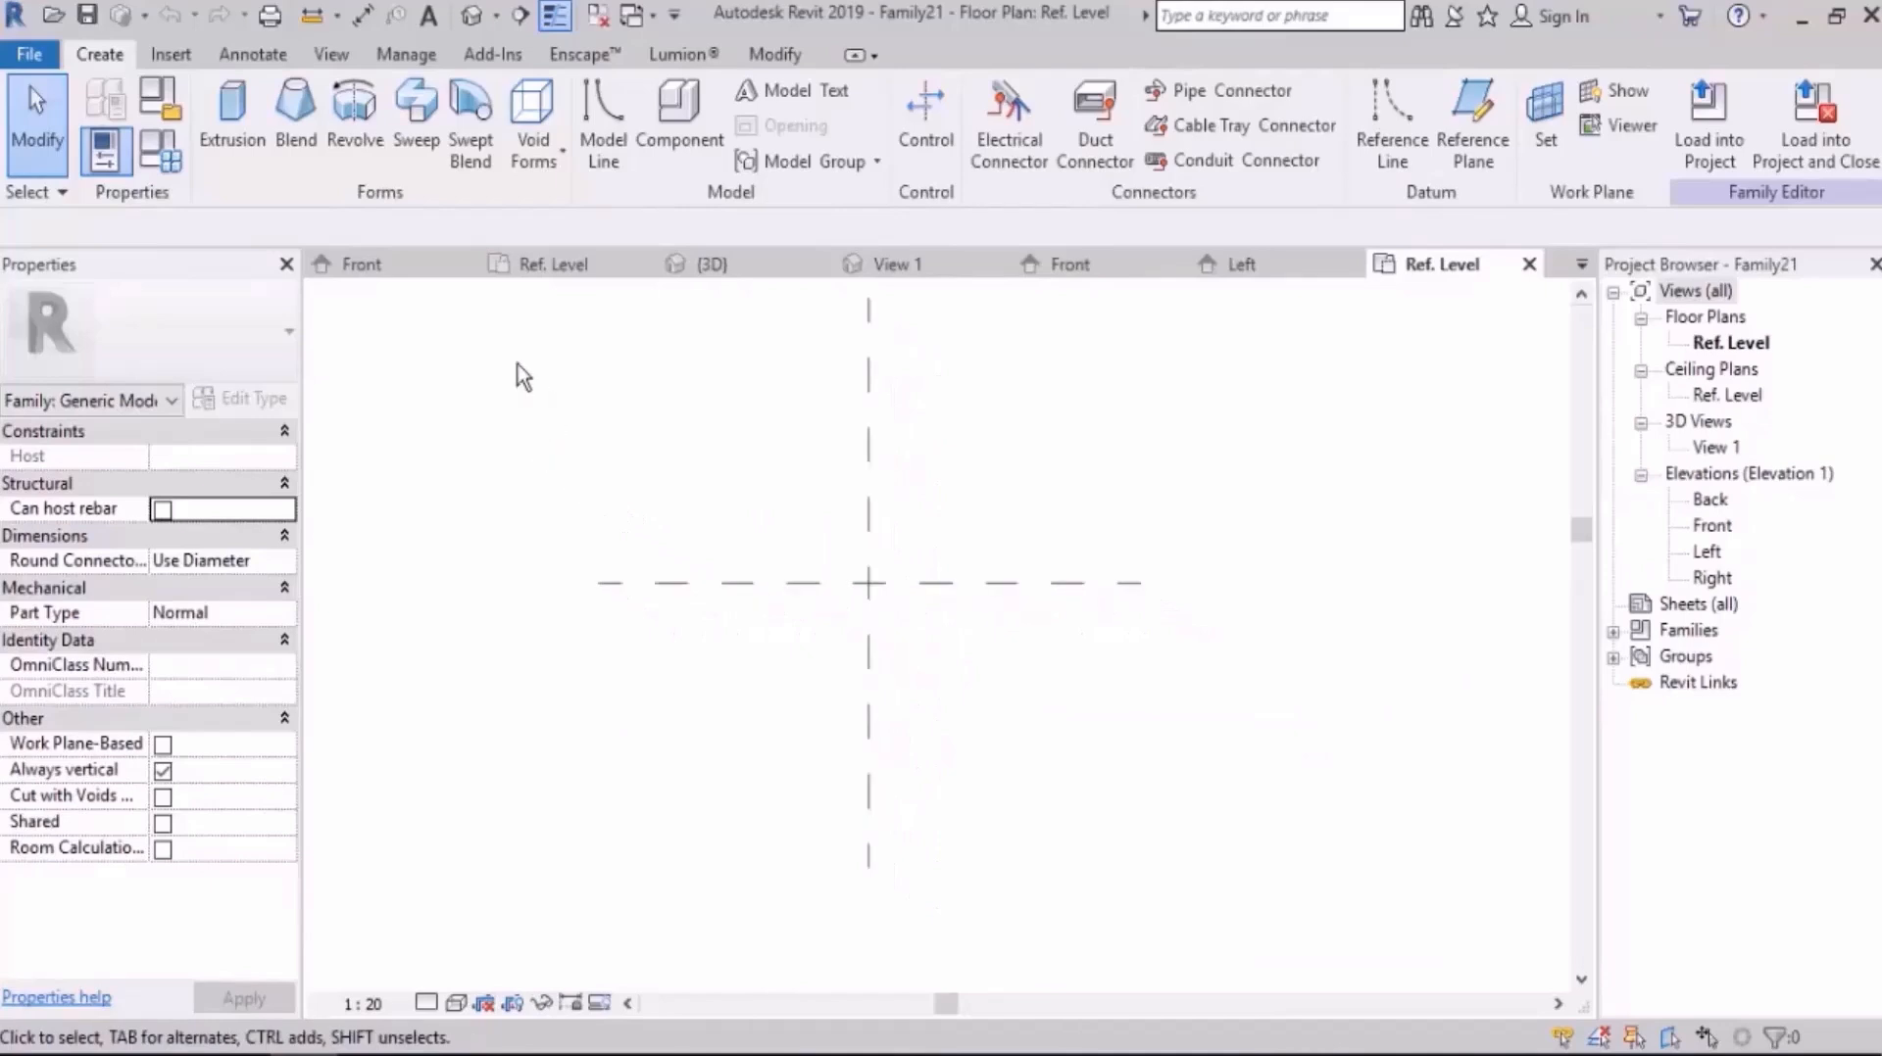
click(296, 138)
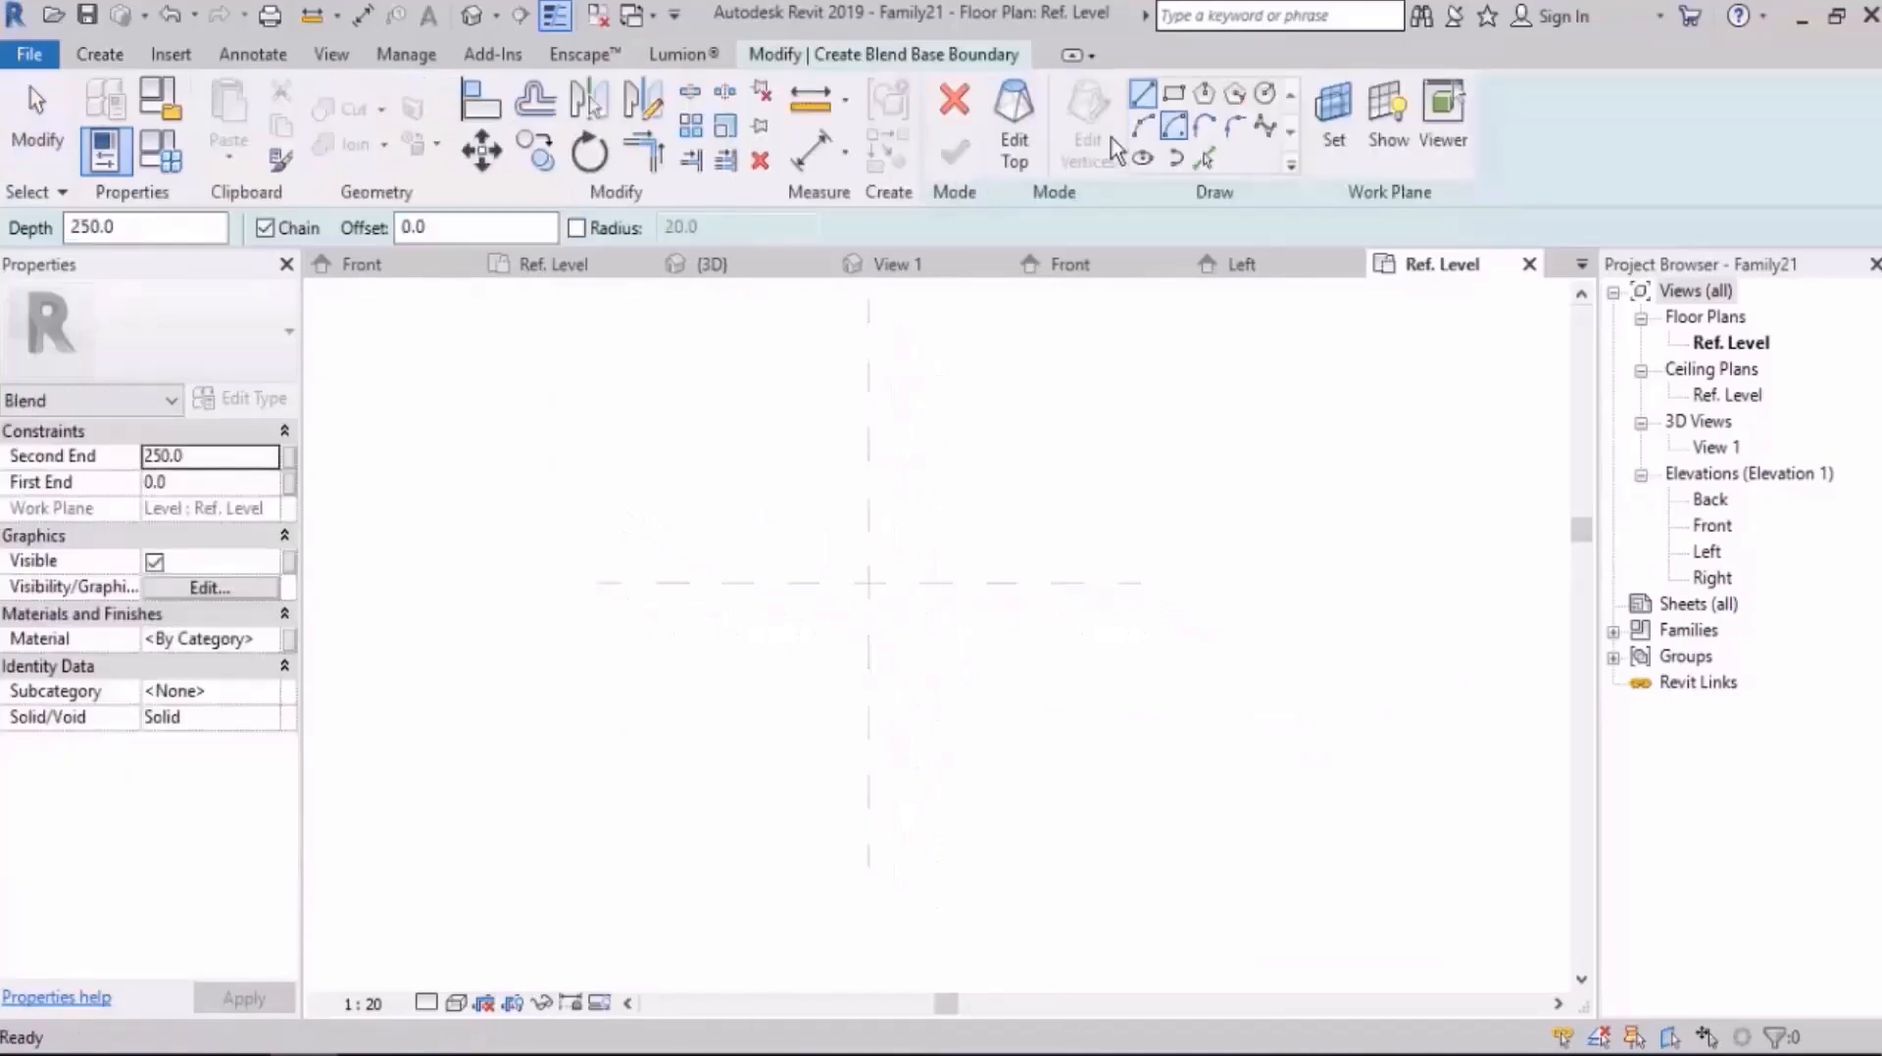
click(1233, 93)
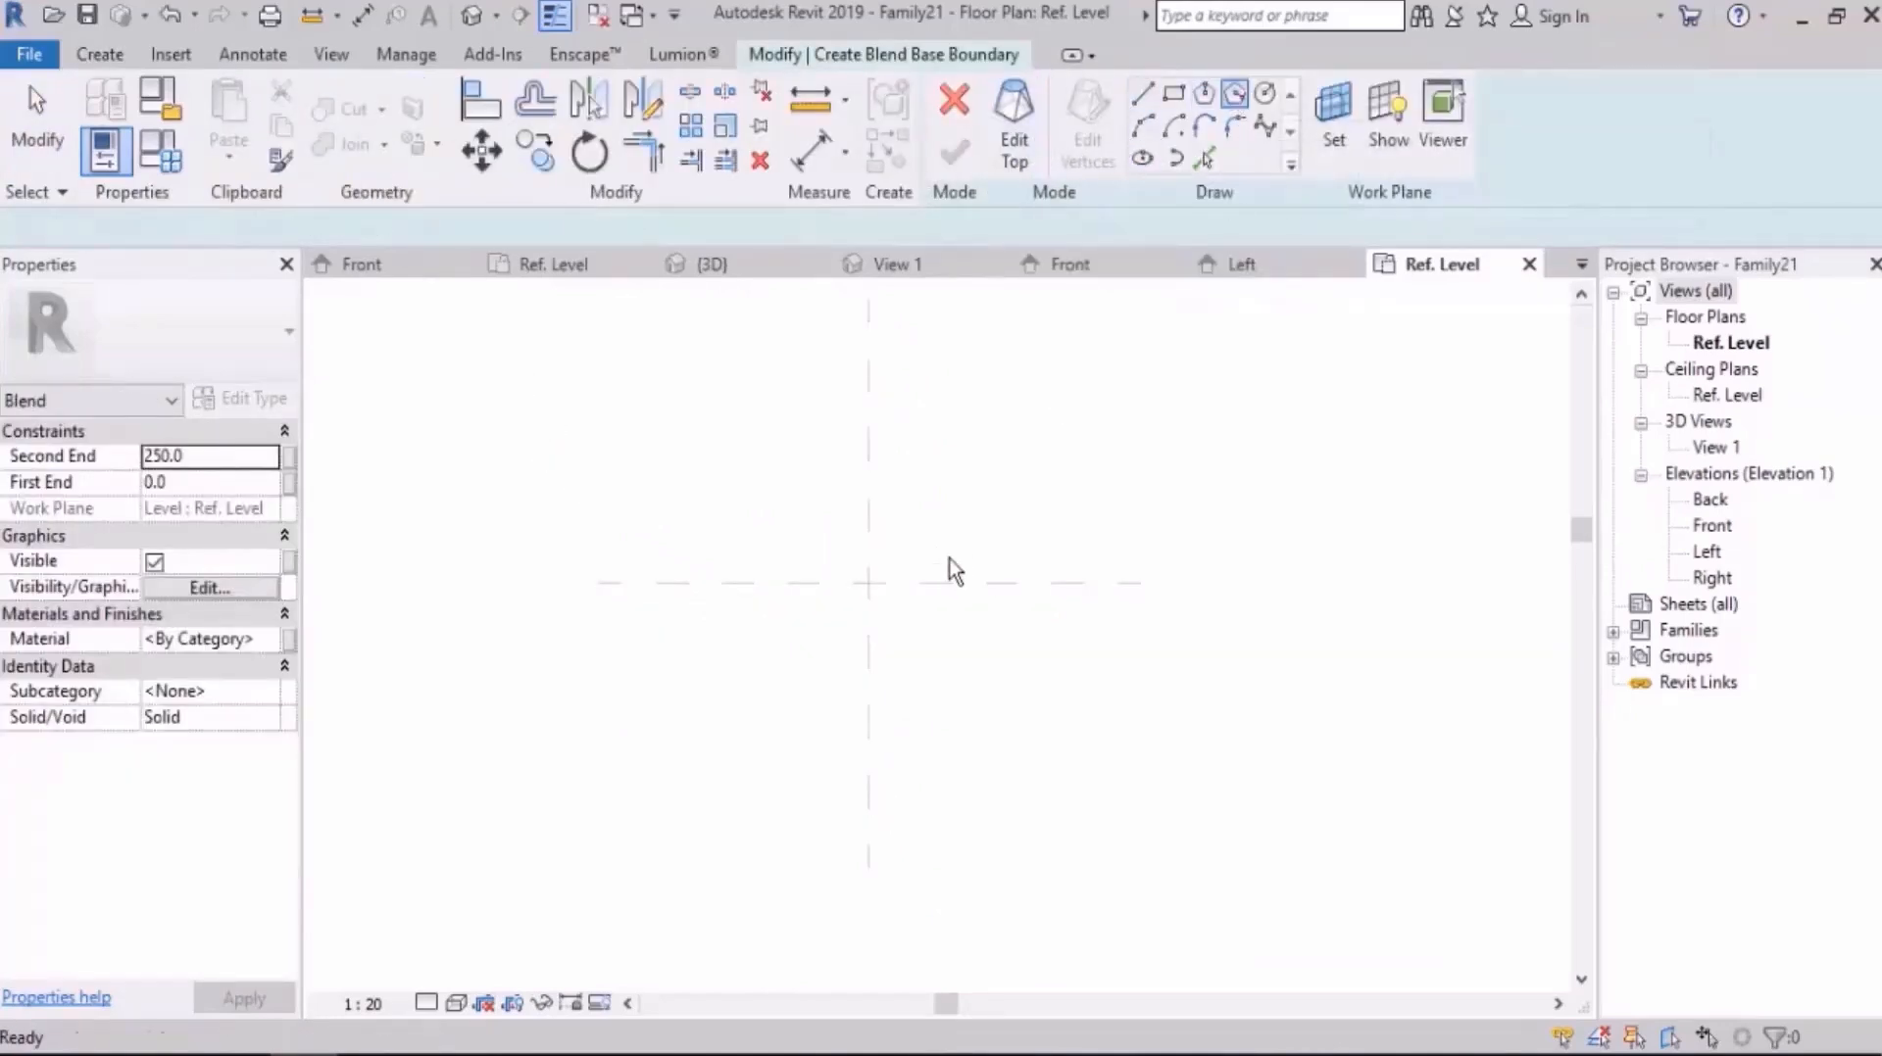
click(776, 595)
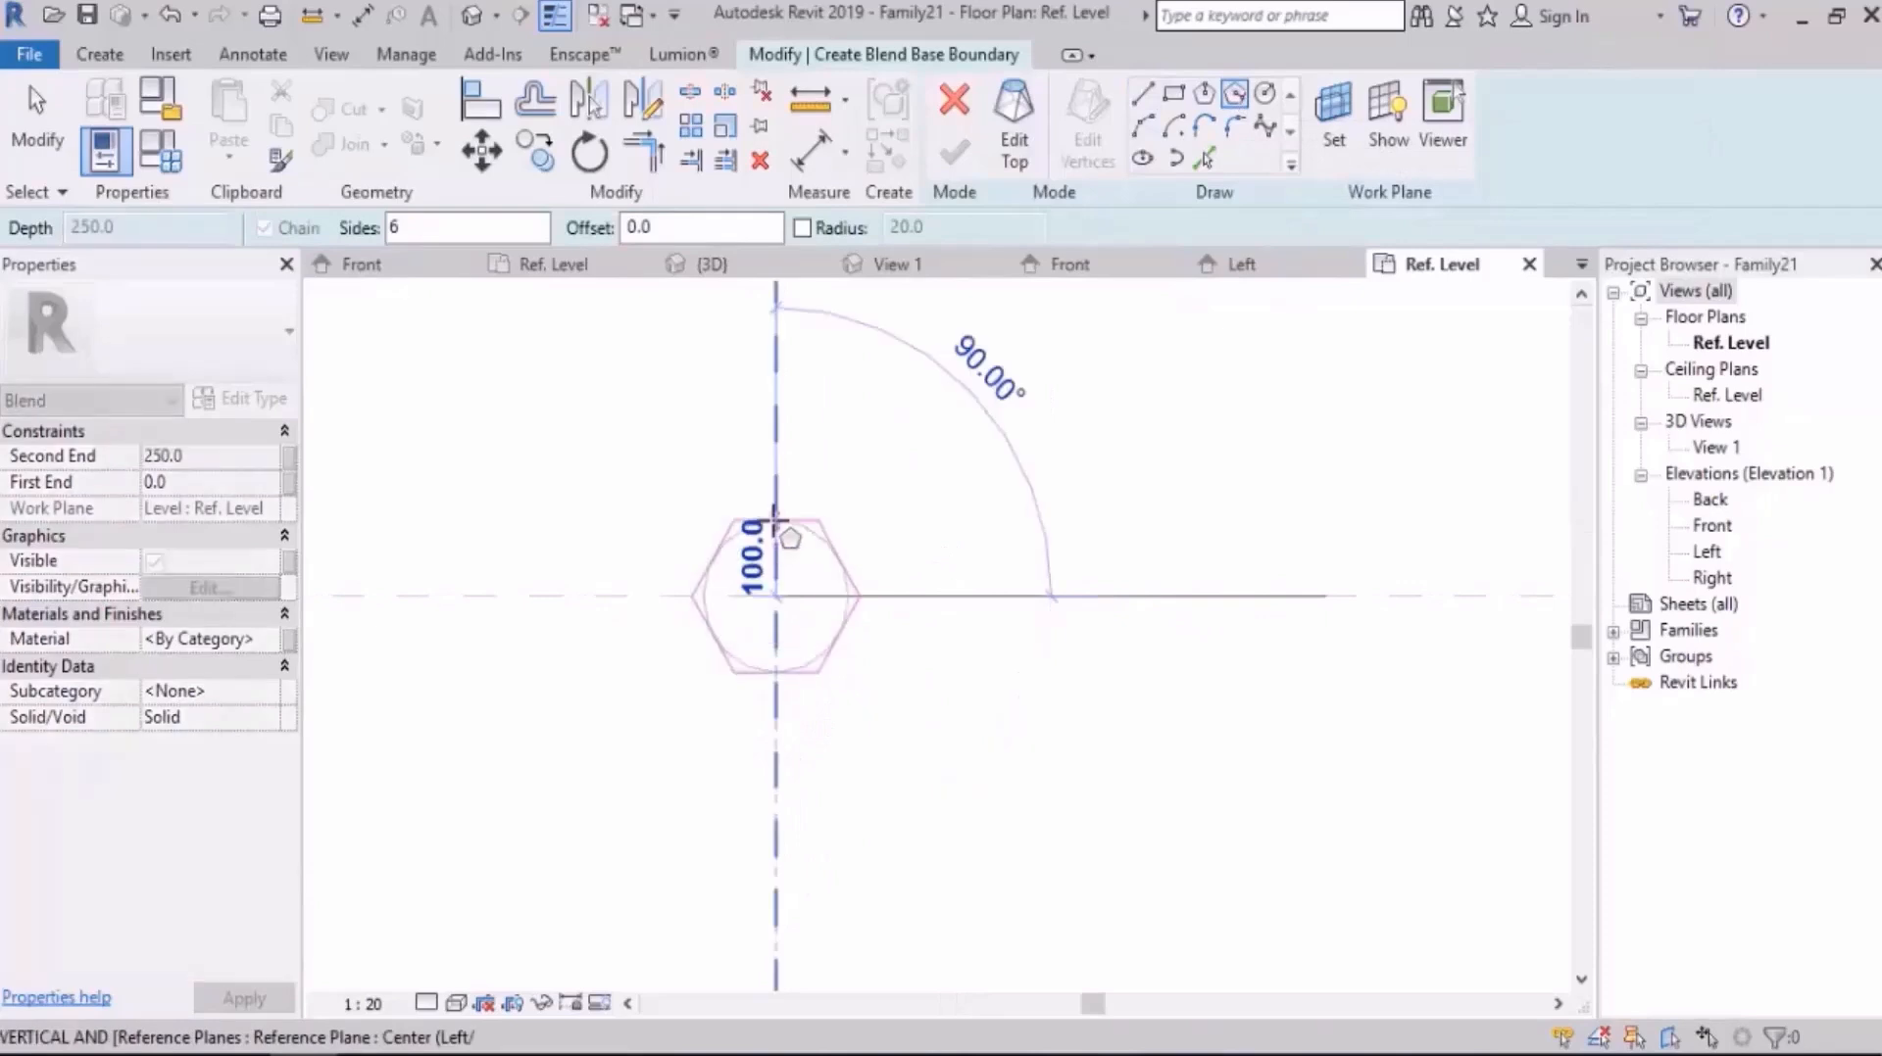
text(35)
key(Return)
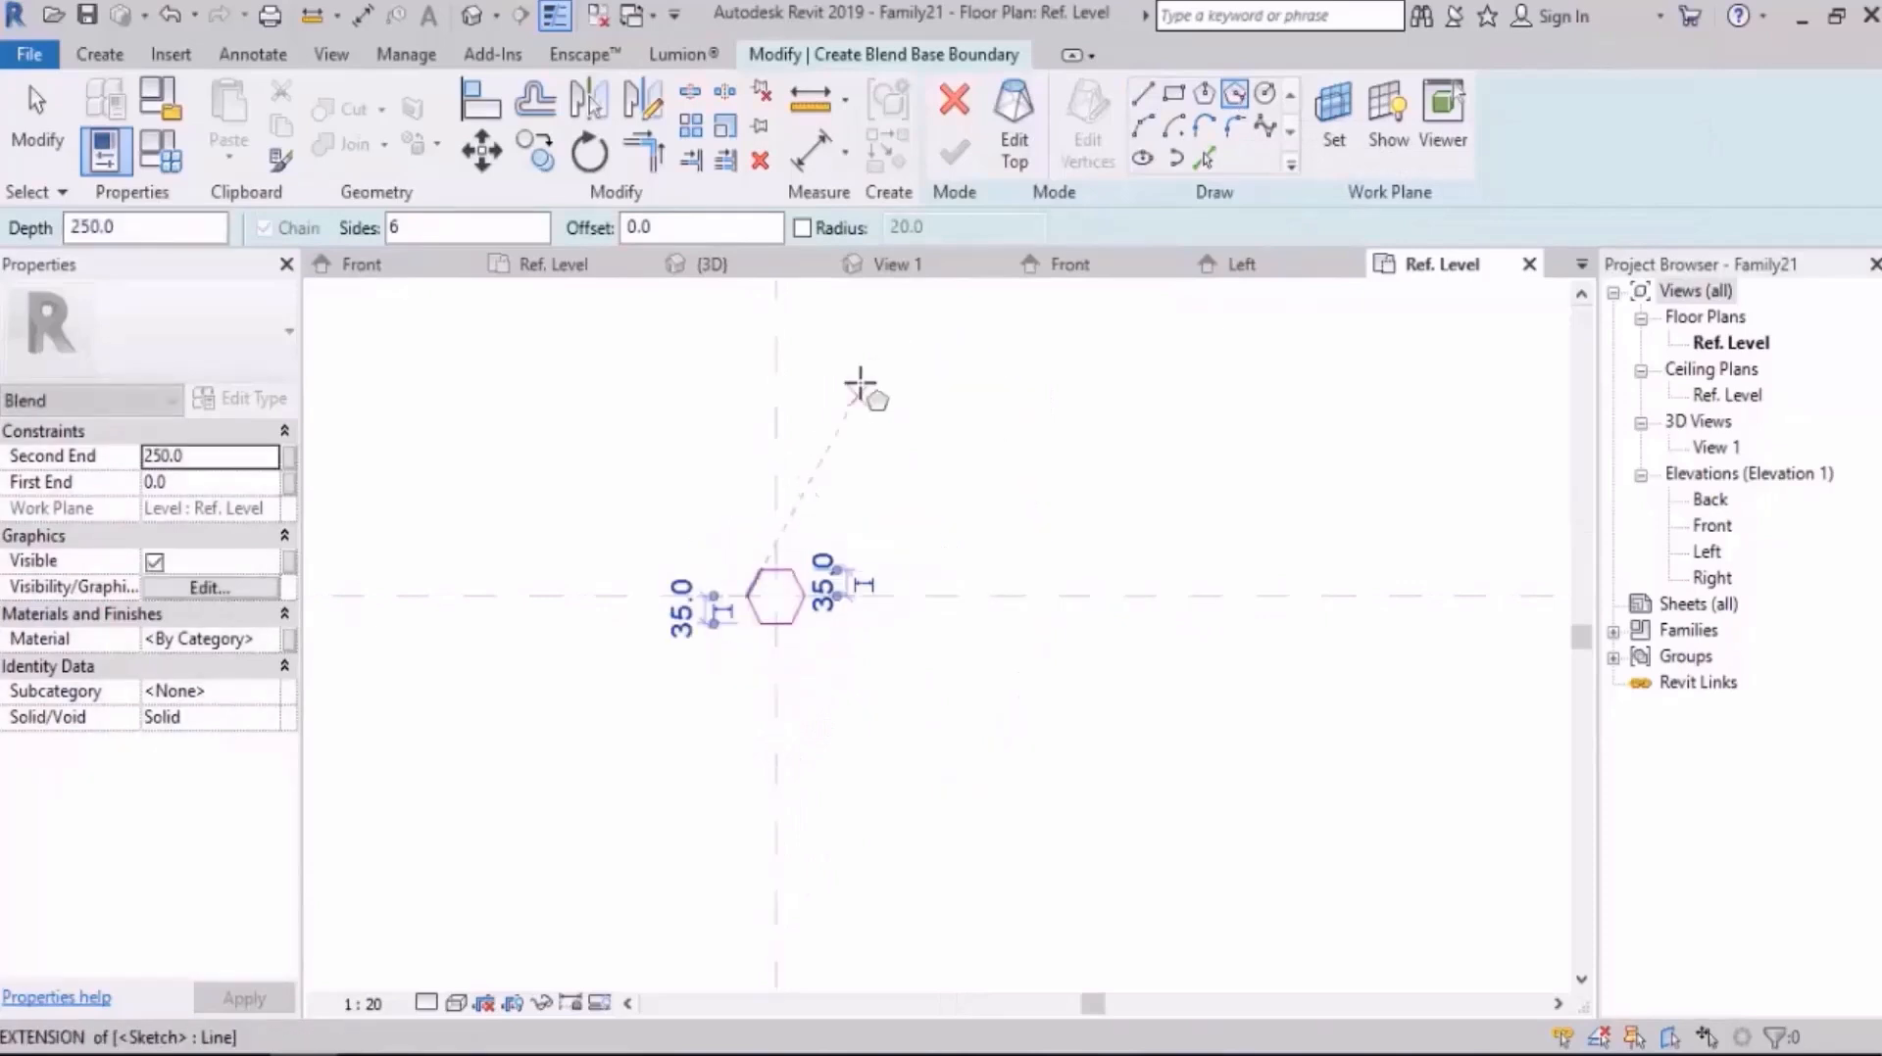
Step: Sketch the blend's top as a six-sided circumscribed polygon with 50 mm radius at the same centre and finish the blend
click(1029, 155)
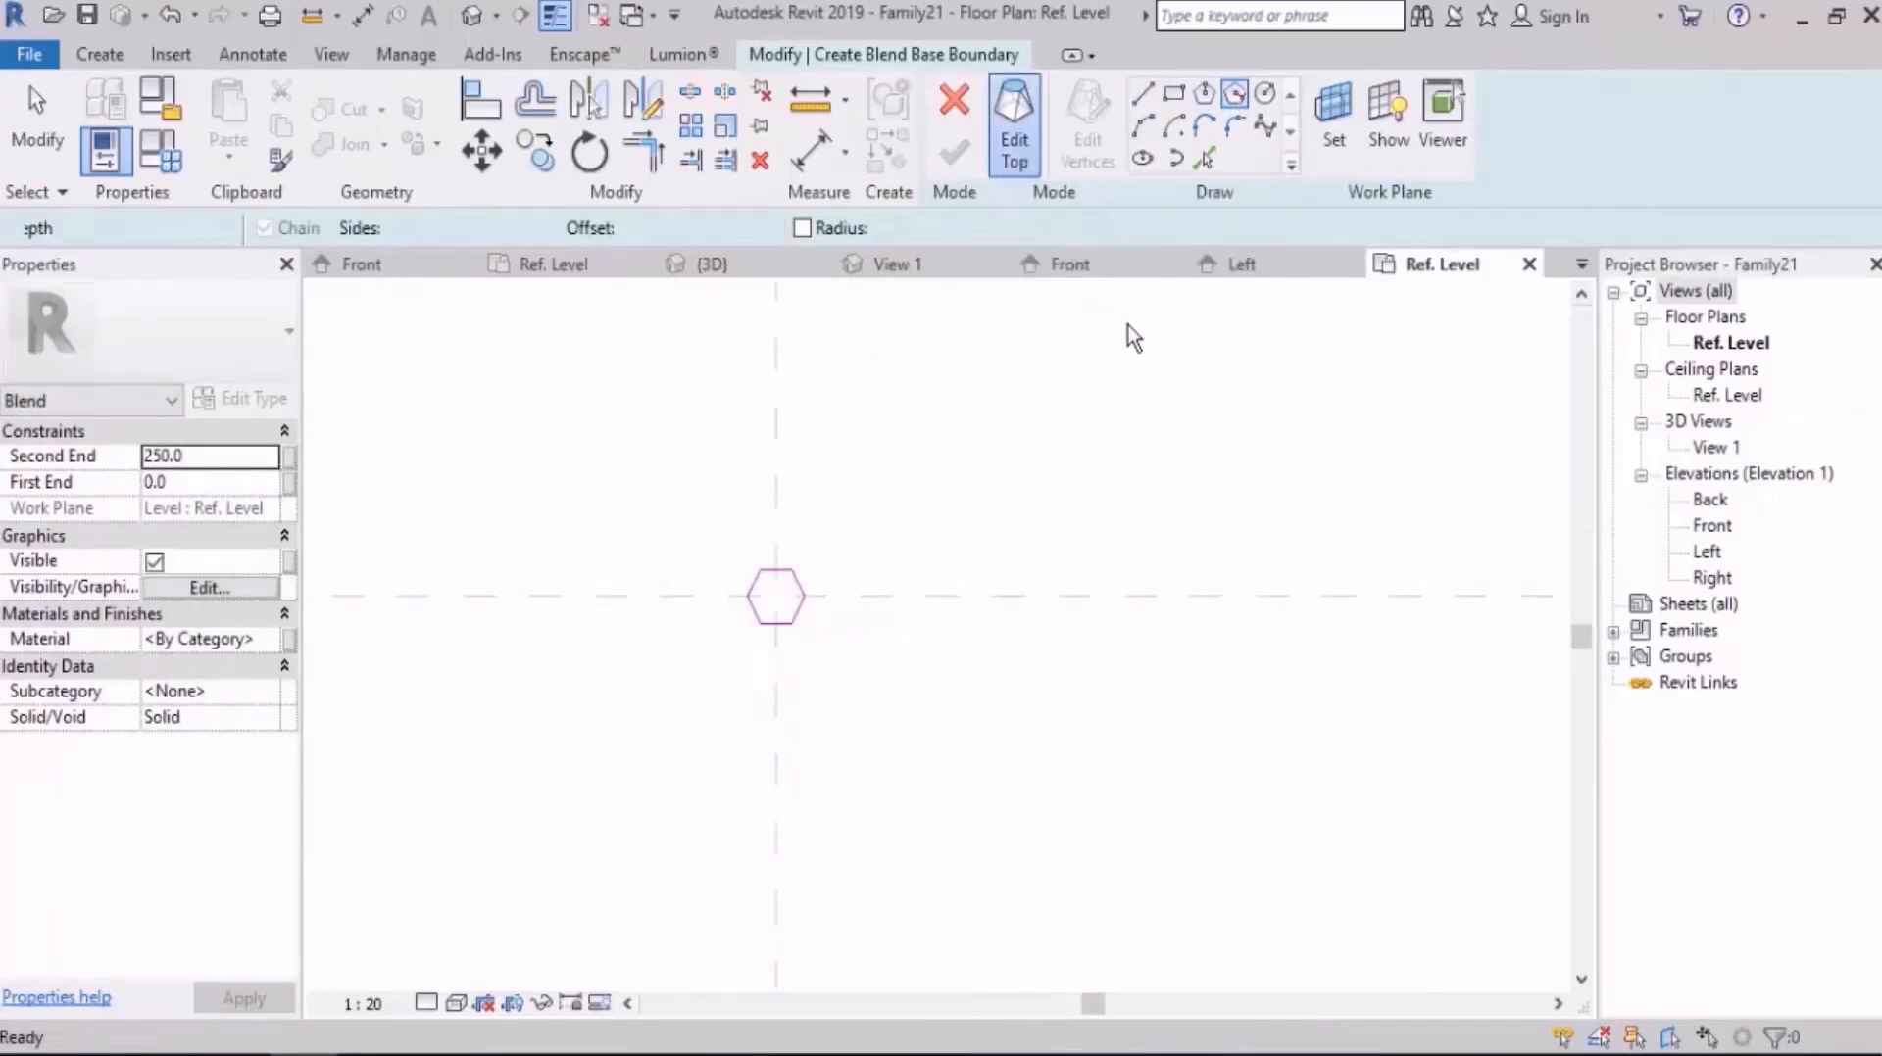
click(1239, 98)
scroll(755, 622, up, 3)
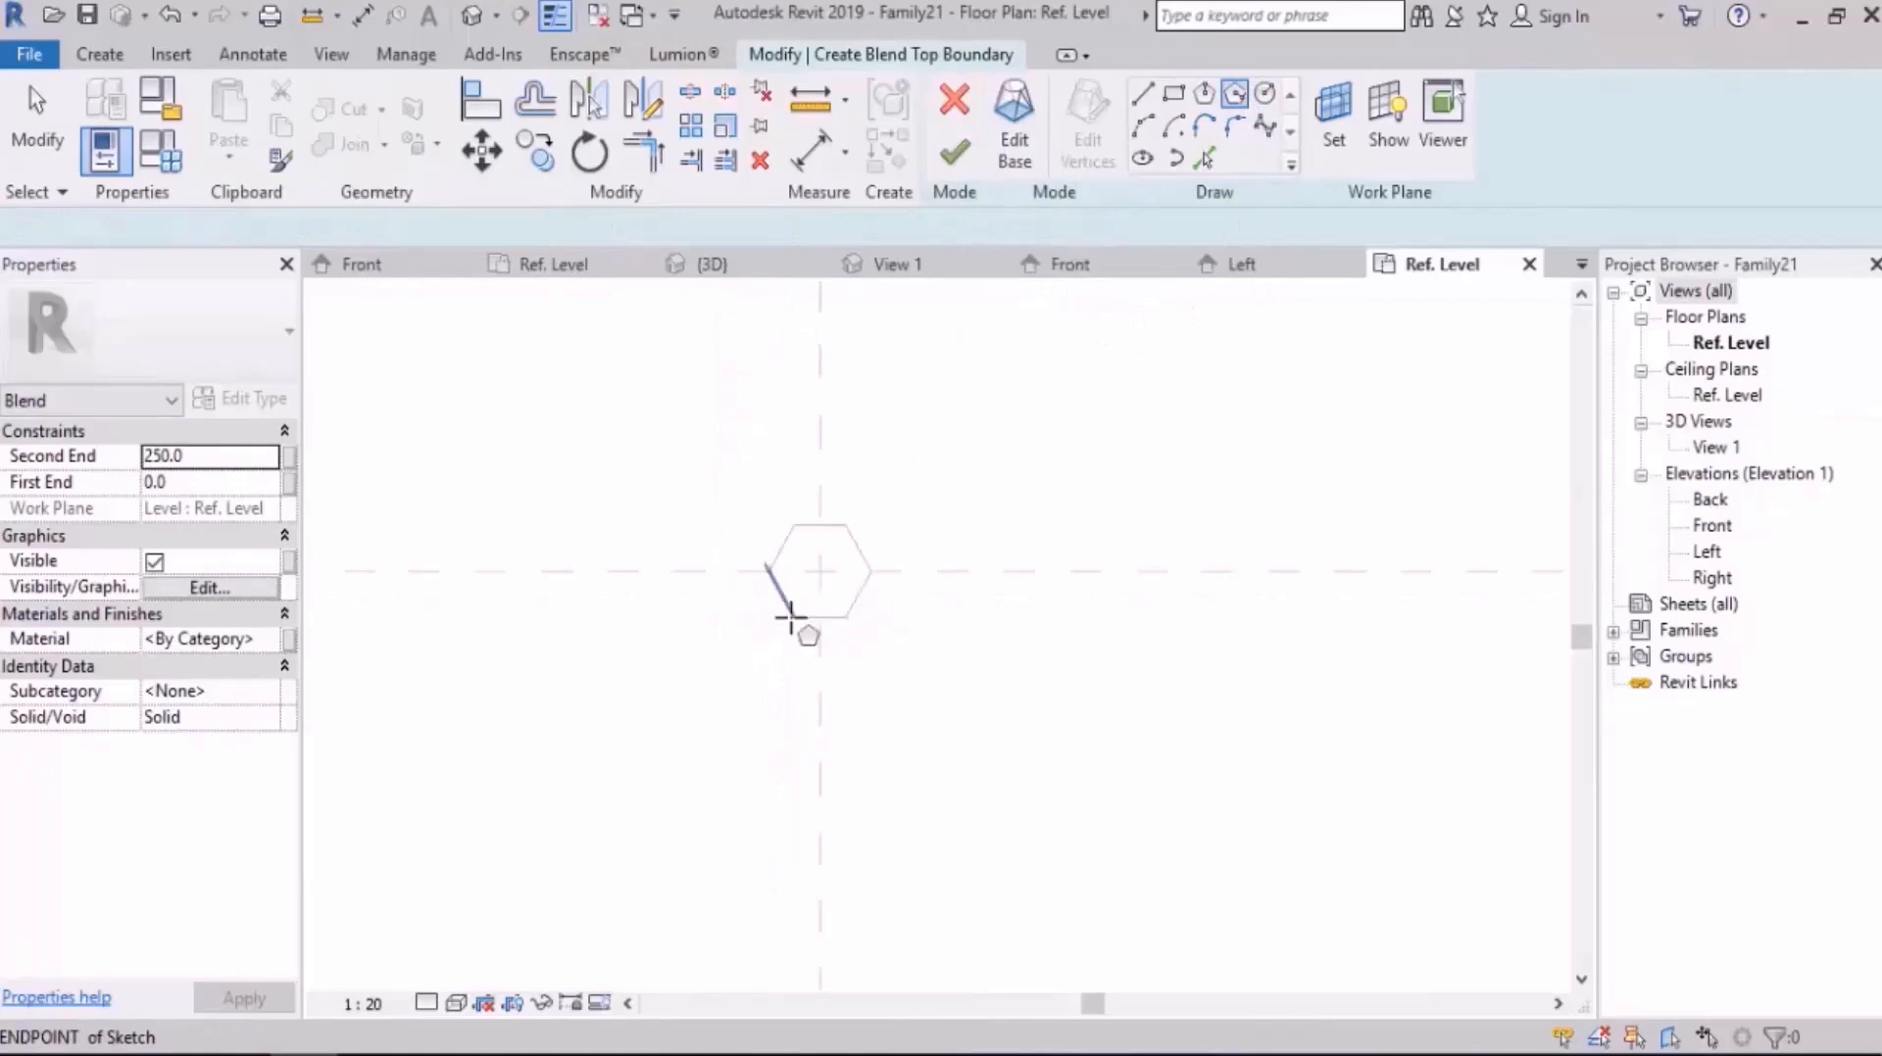
click(830, 557)
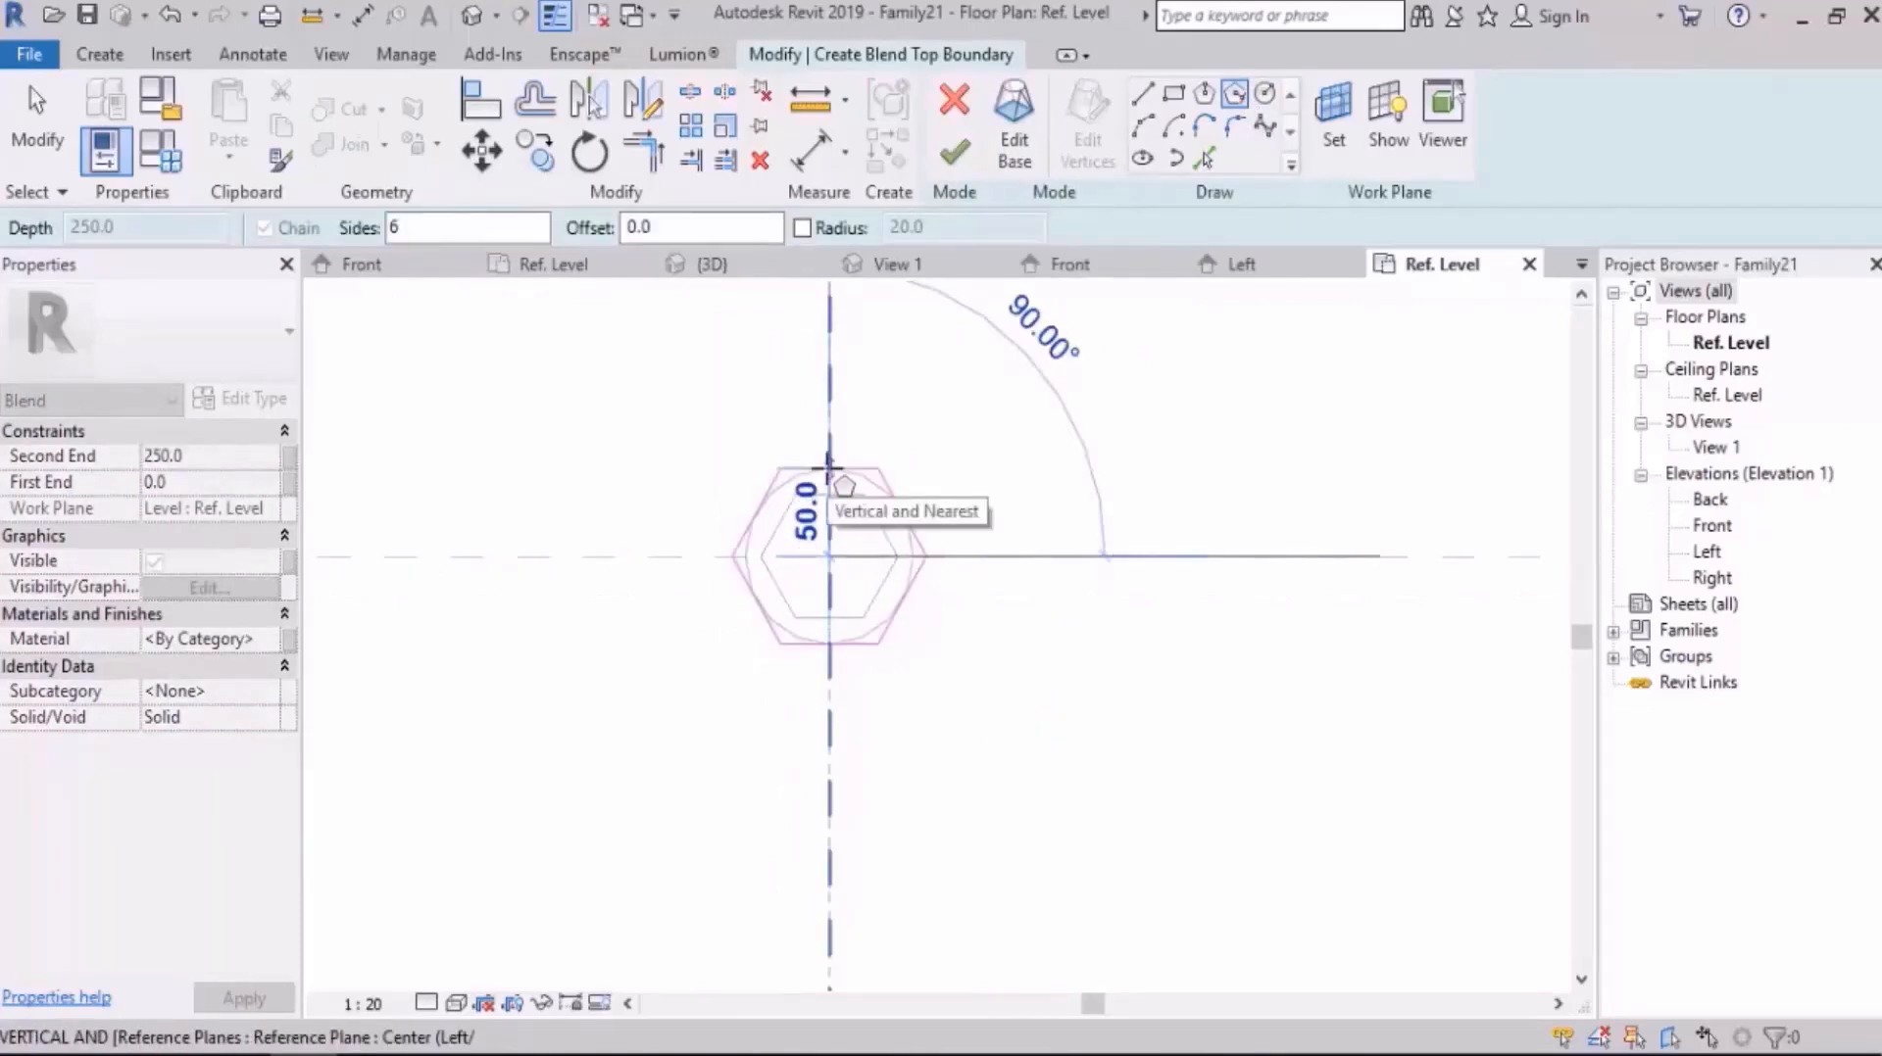
text(50)
key(Return)
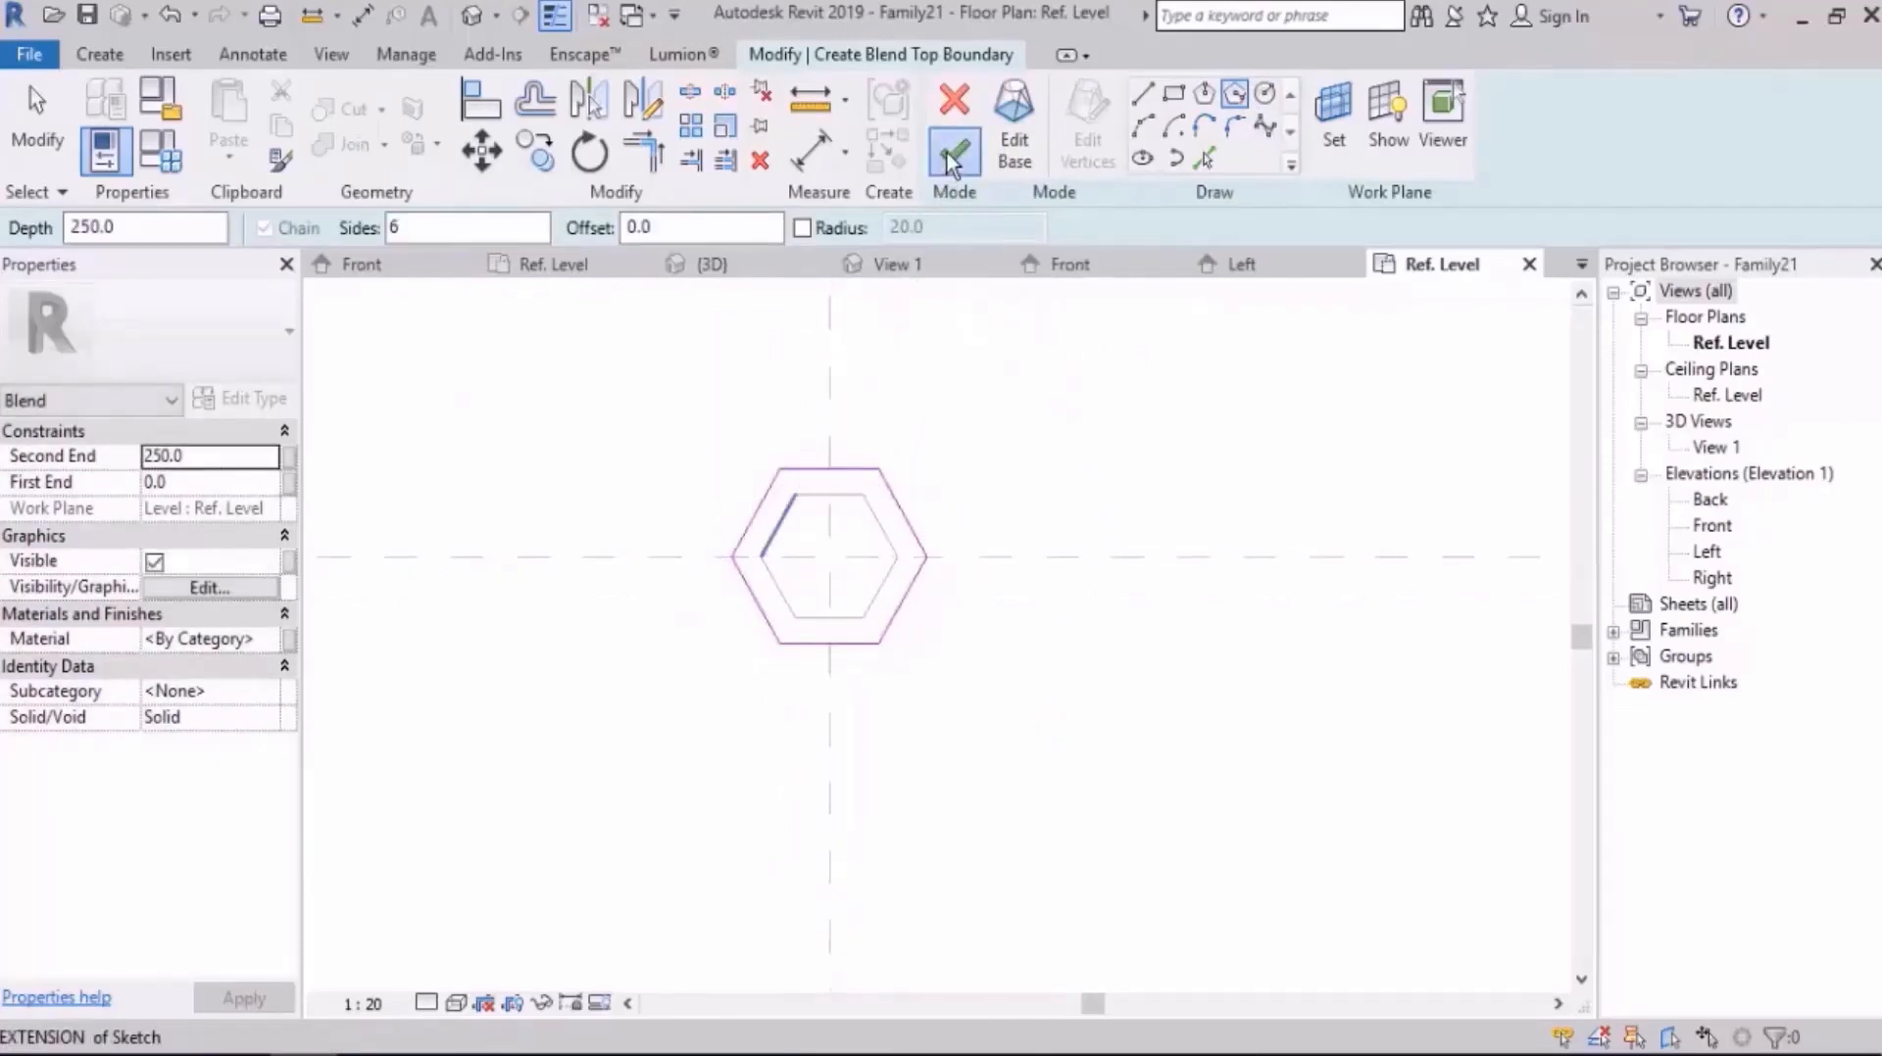
click(947, 153)
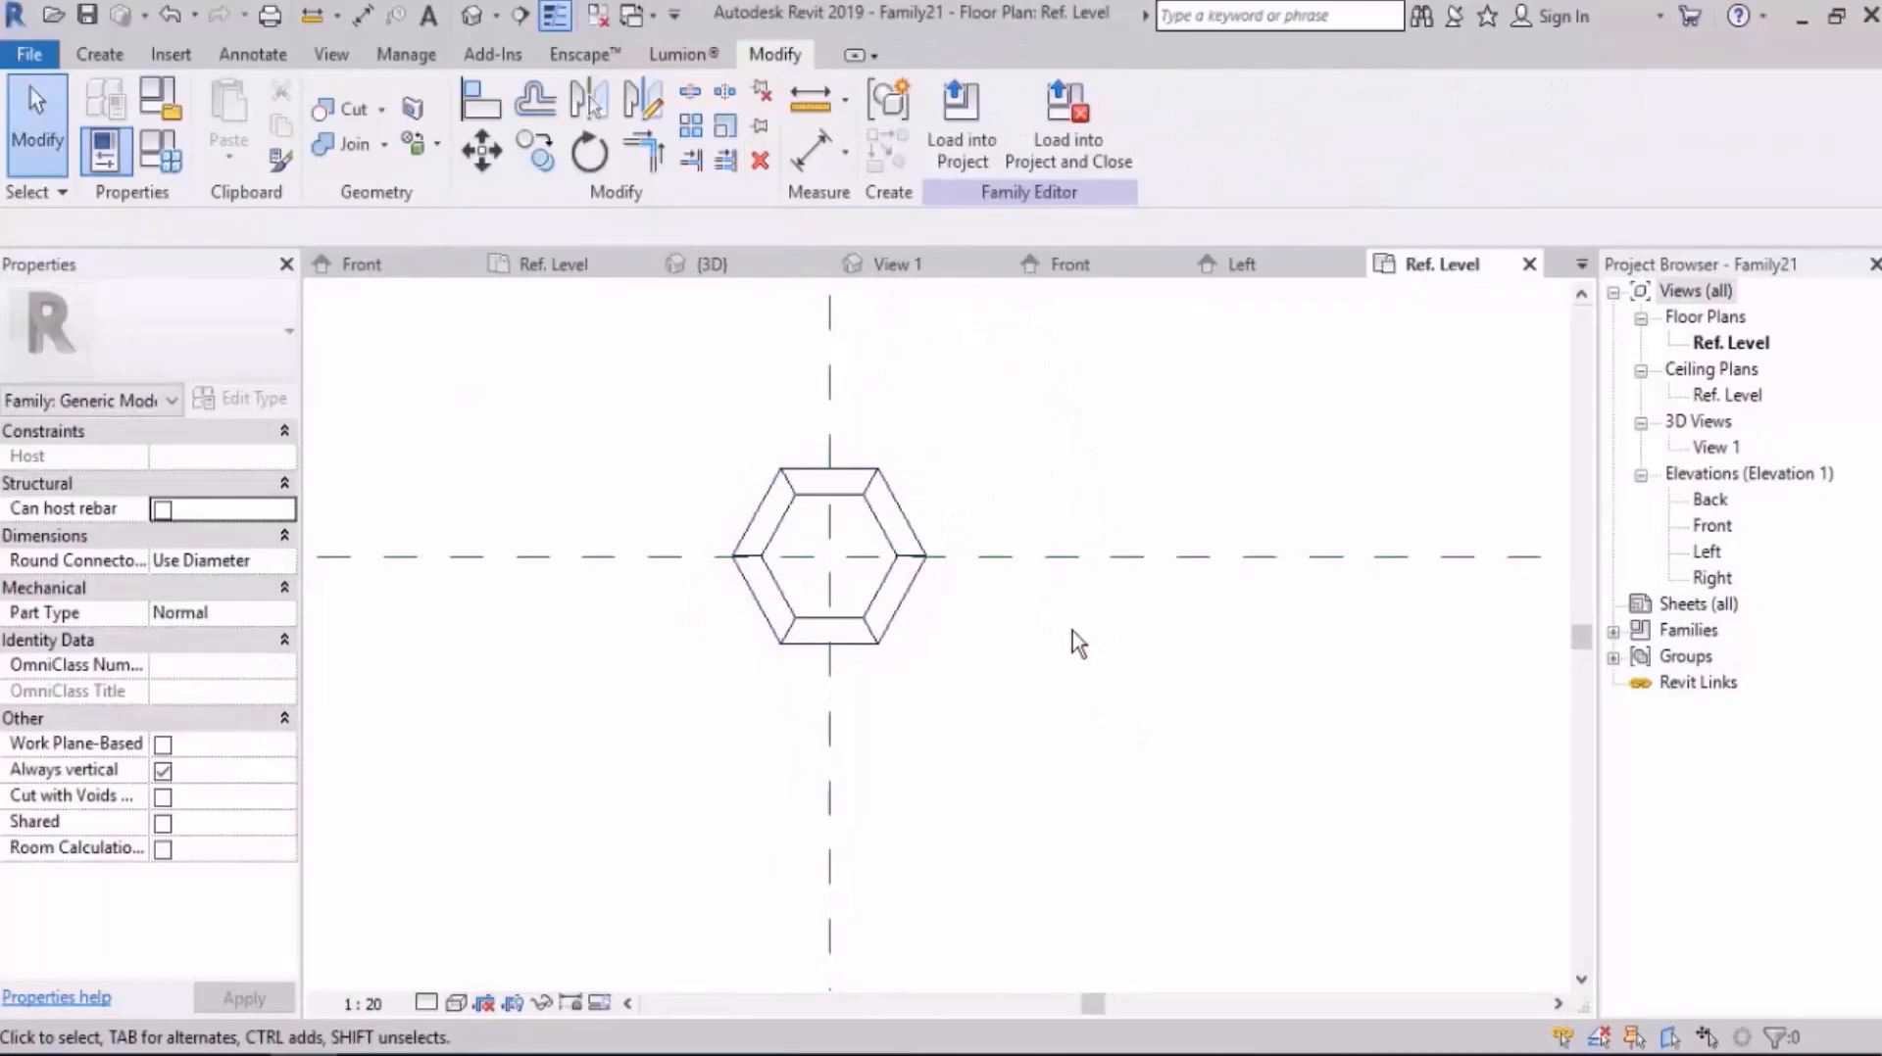
Step: Open the Left elevation and stretch the top of the leg blend upward to a height of about 941 mm
double_click(1707, 552)
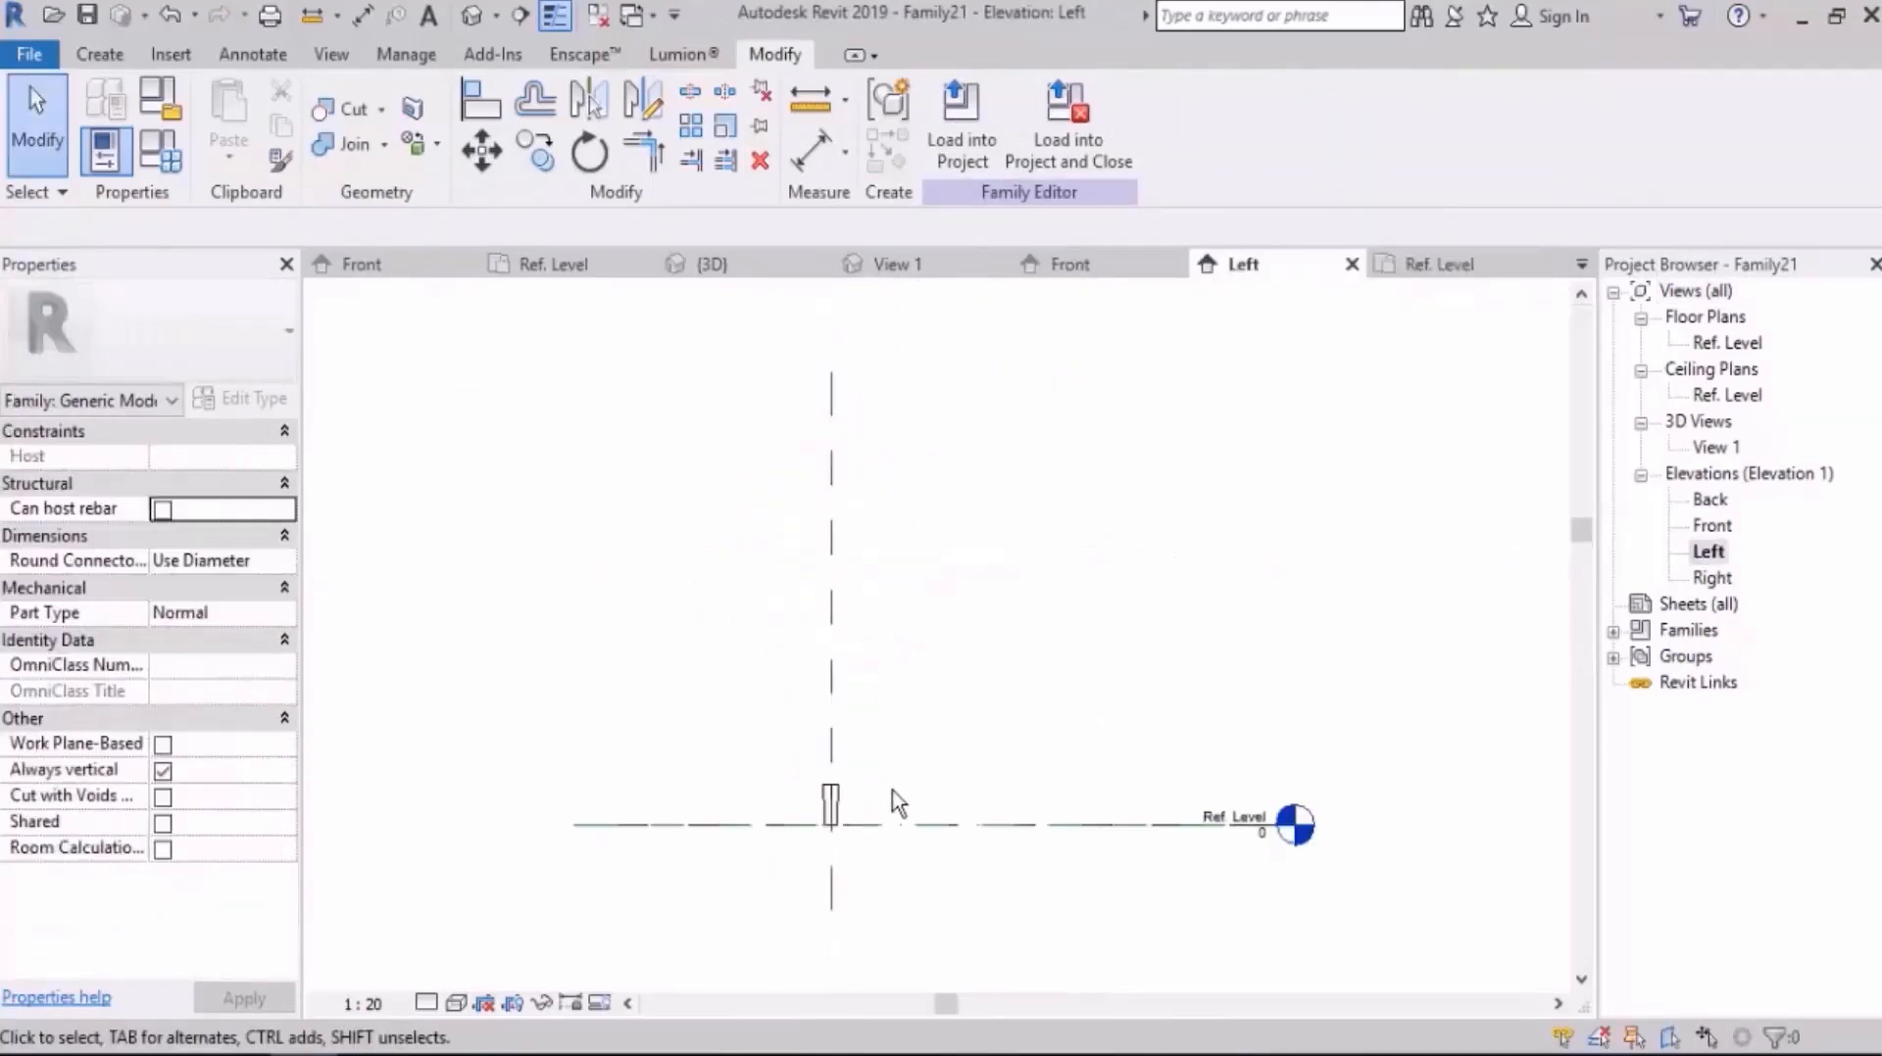
scroll(898, 802, up, 4)
click(834, 803)
drag(818, 725, 827, 387)
click(1009, 453)
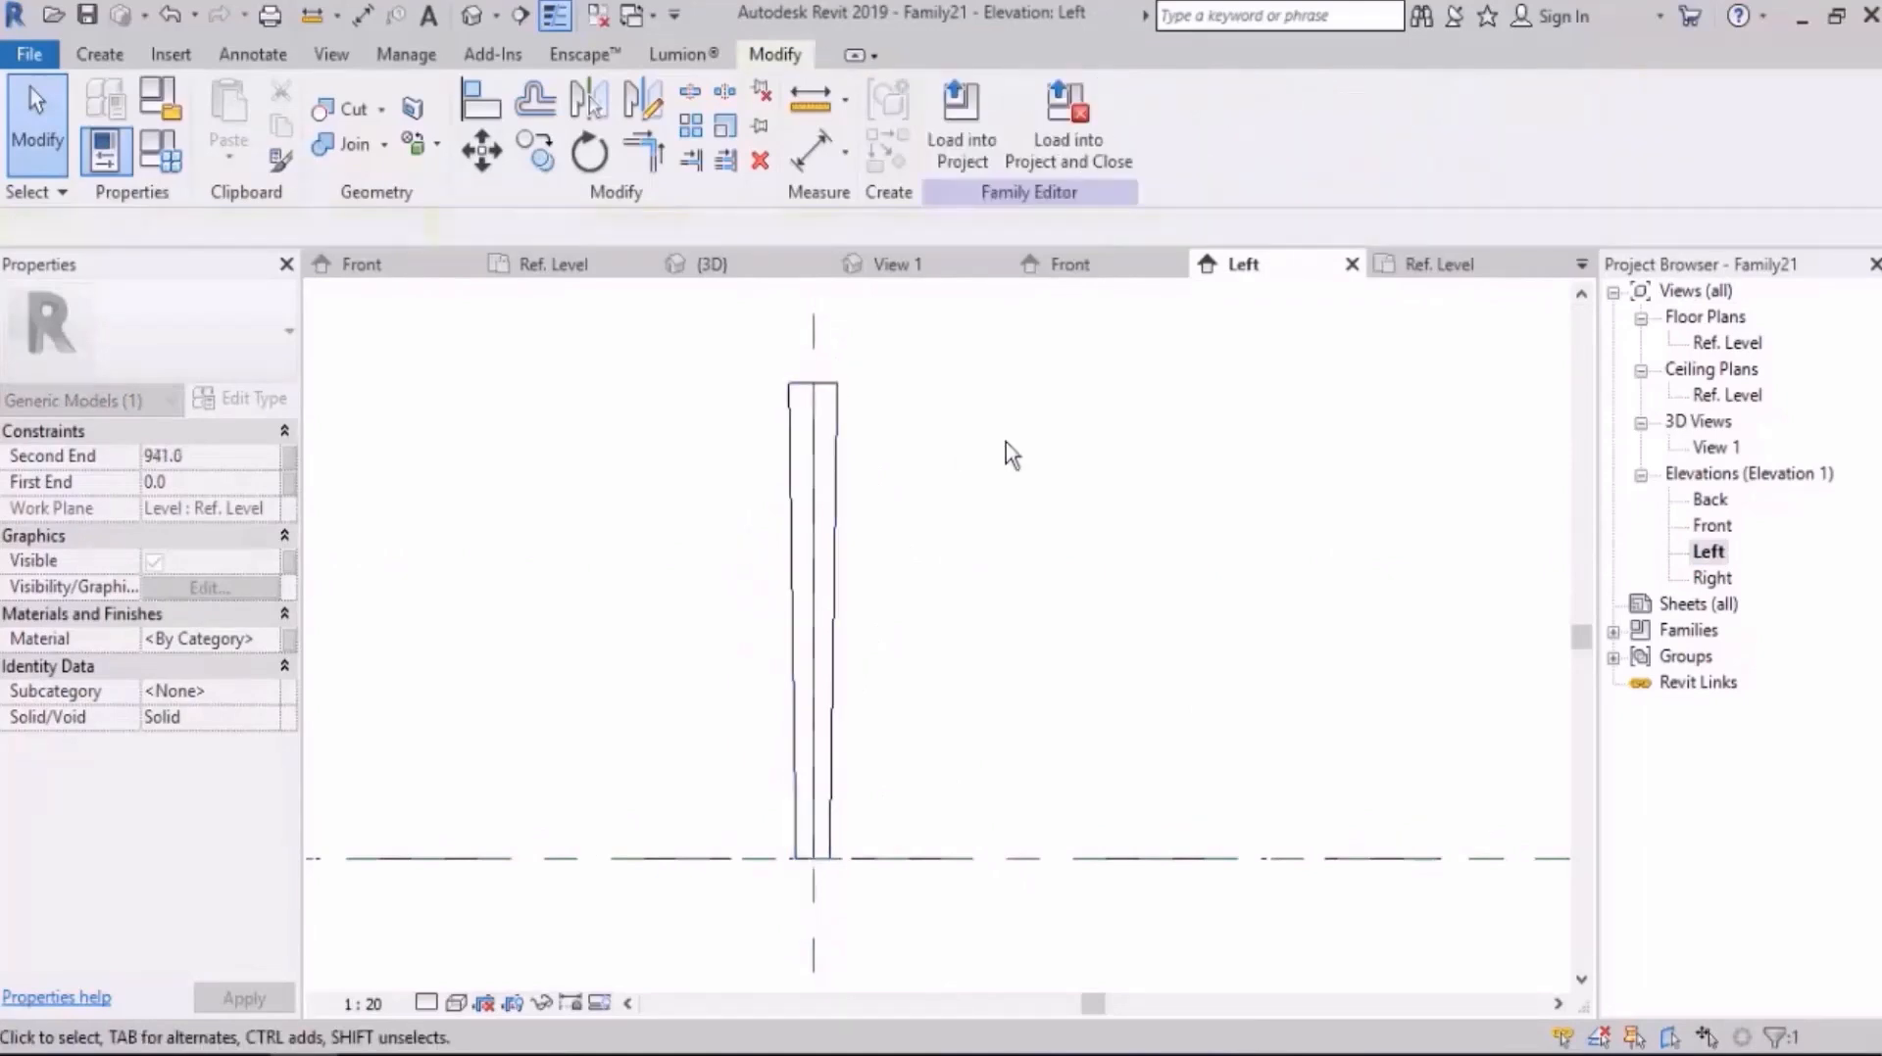
scroll(1005, 443, down, 2)
middle_drag(978, 512, 969, 606)
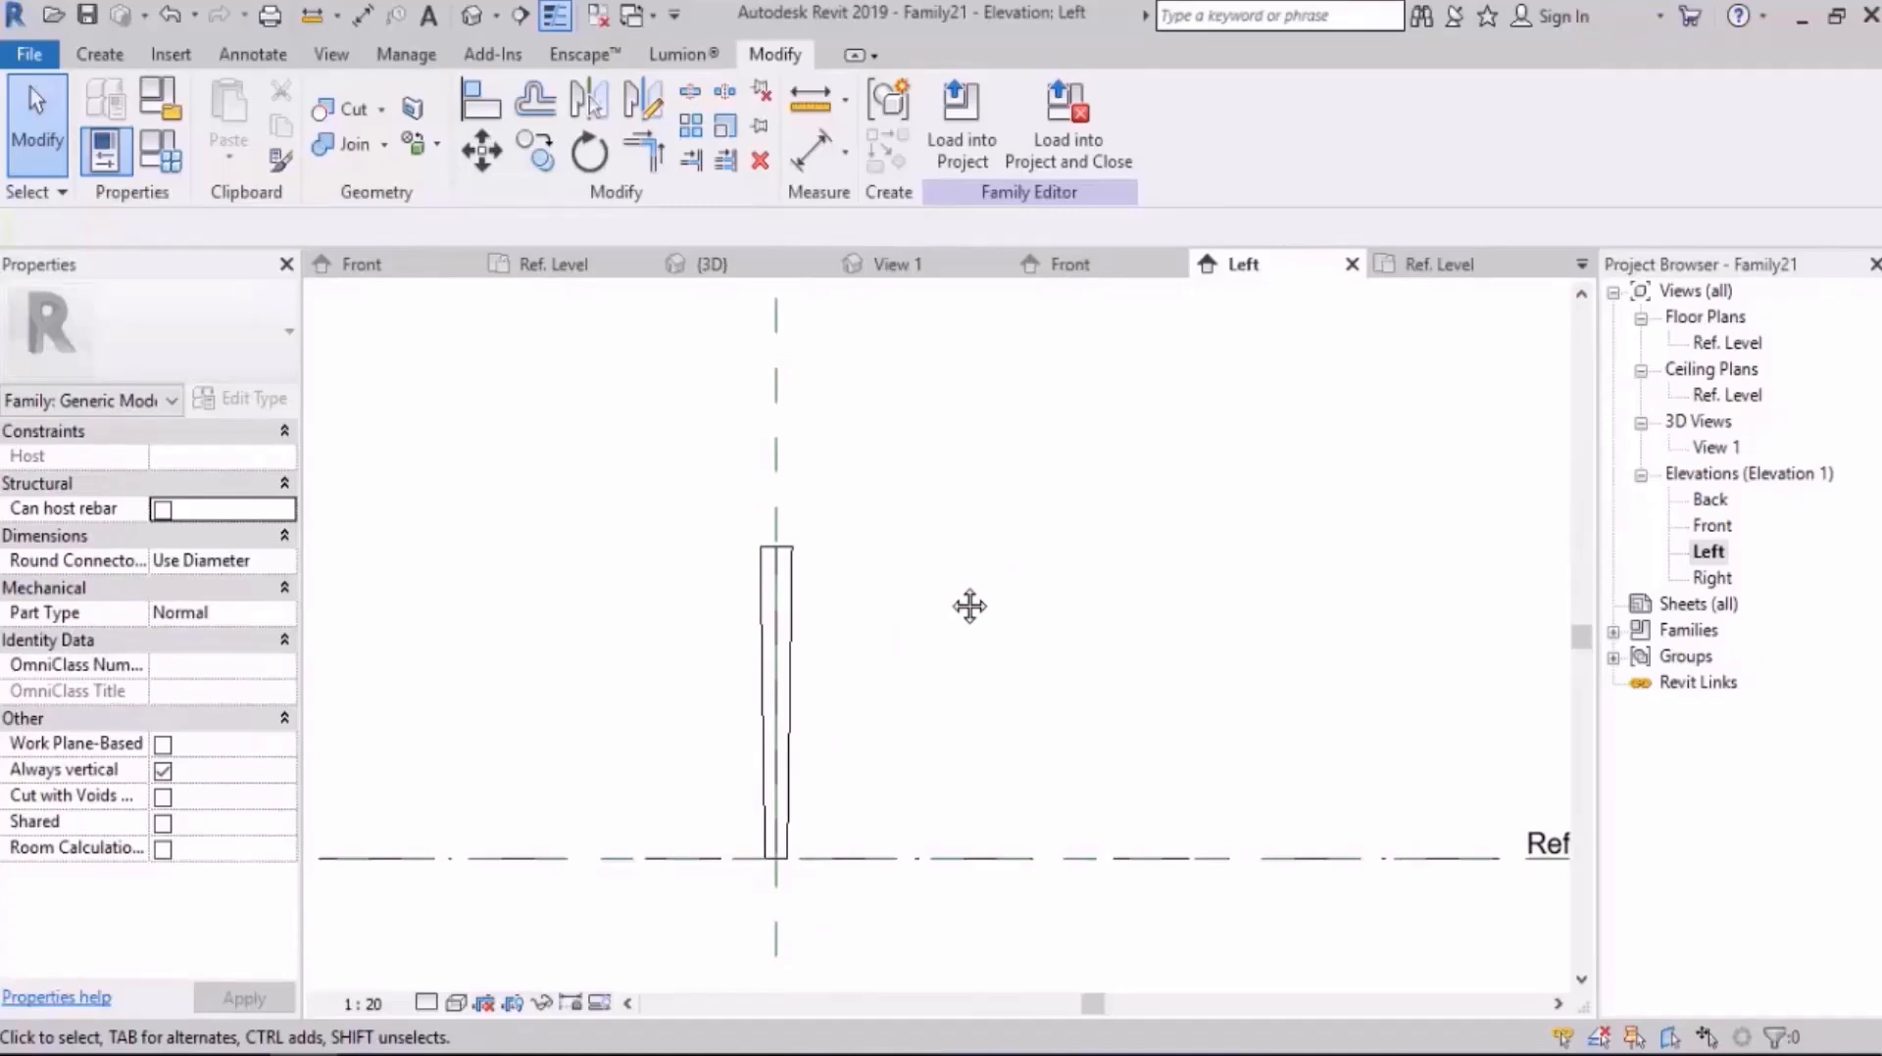
Step: Draw a horizontal reference plane a short distance above the top of the leg in the Left elevation
click(118, 65)
key(r)
key(p)
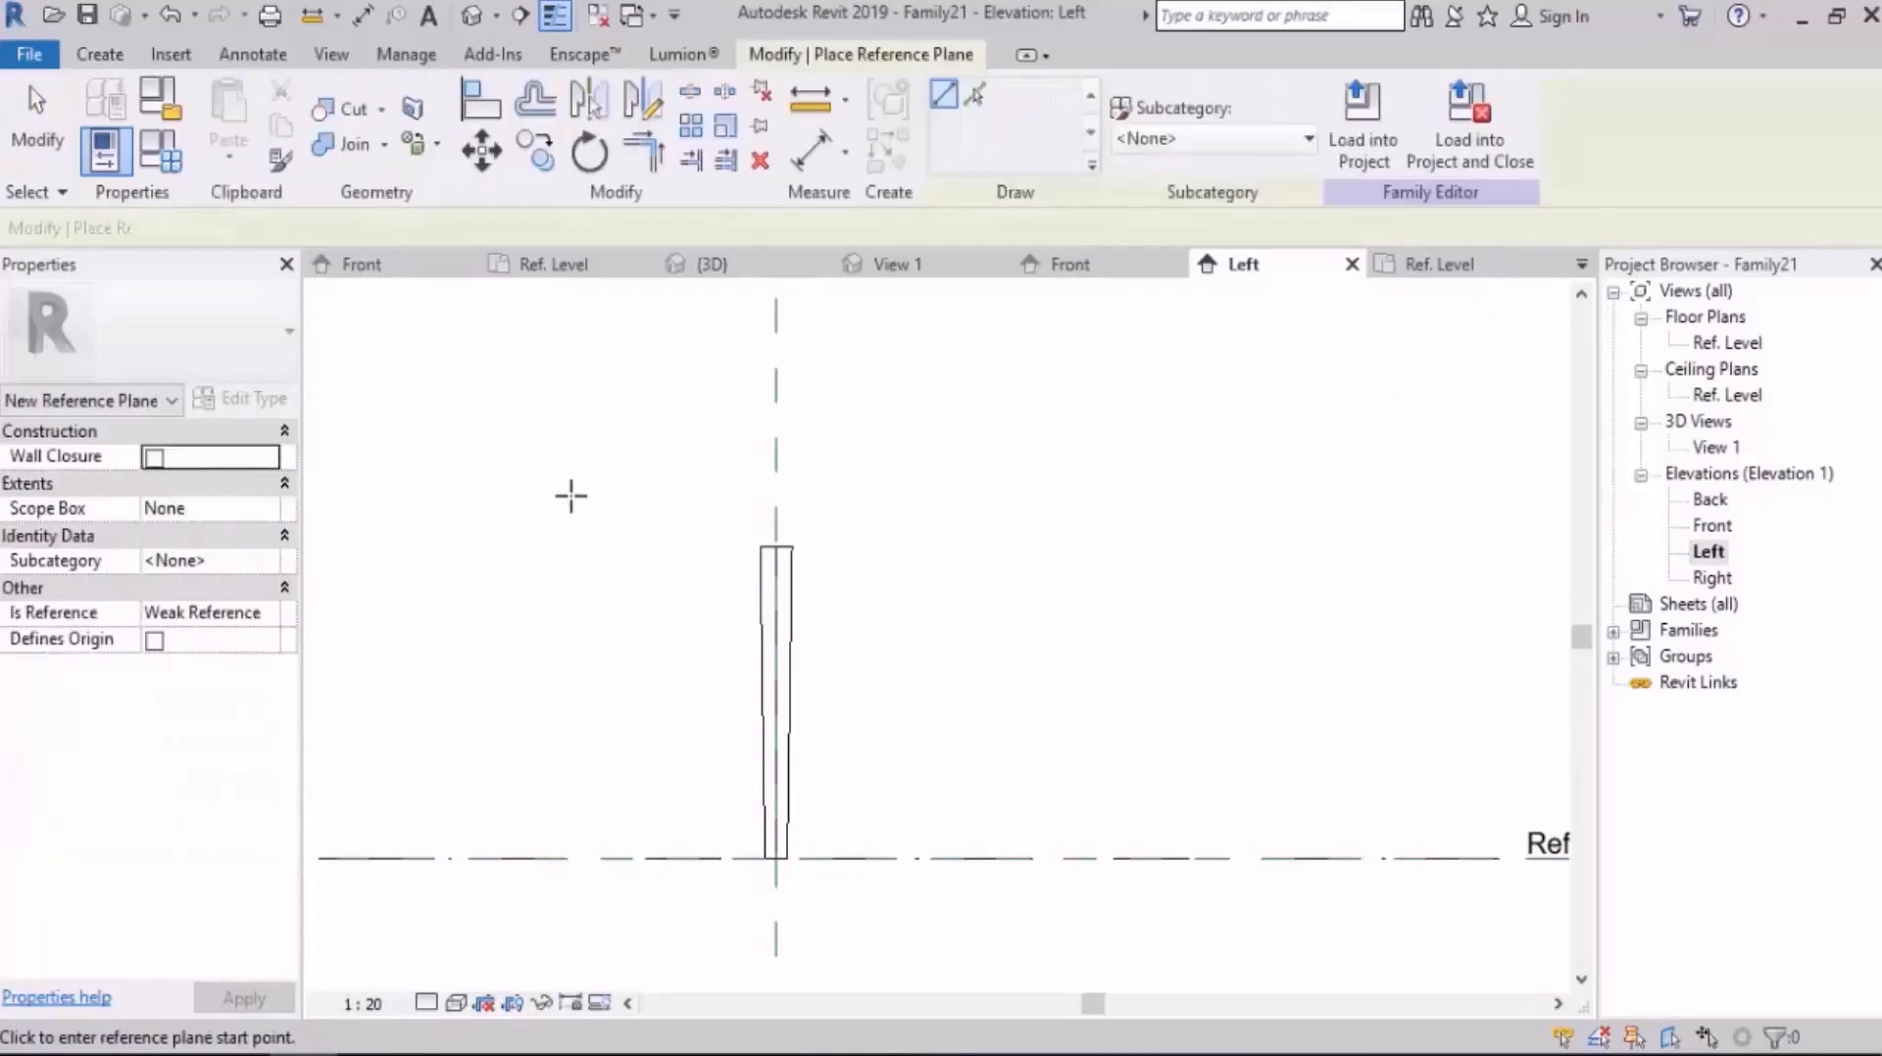
click(570, 497)
click(1101, 492)
key(Escape)
key(Escape)
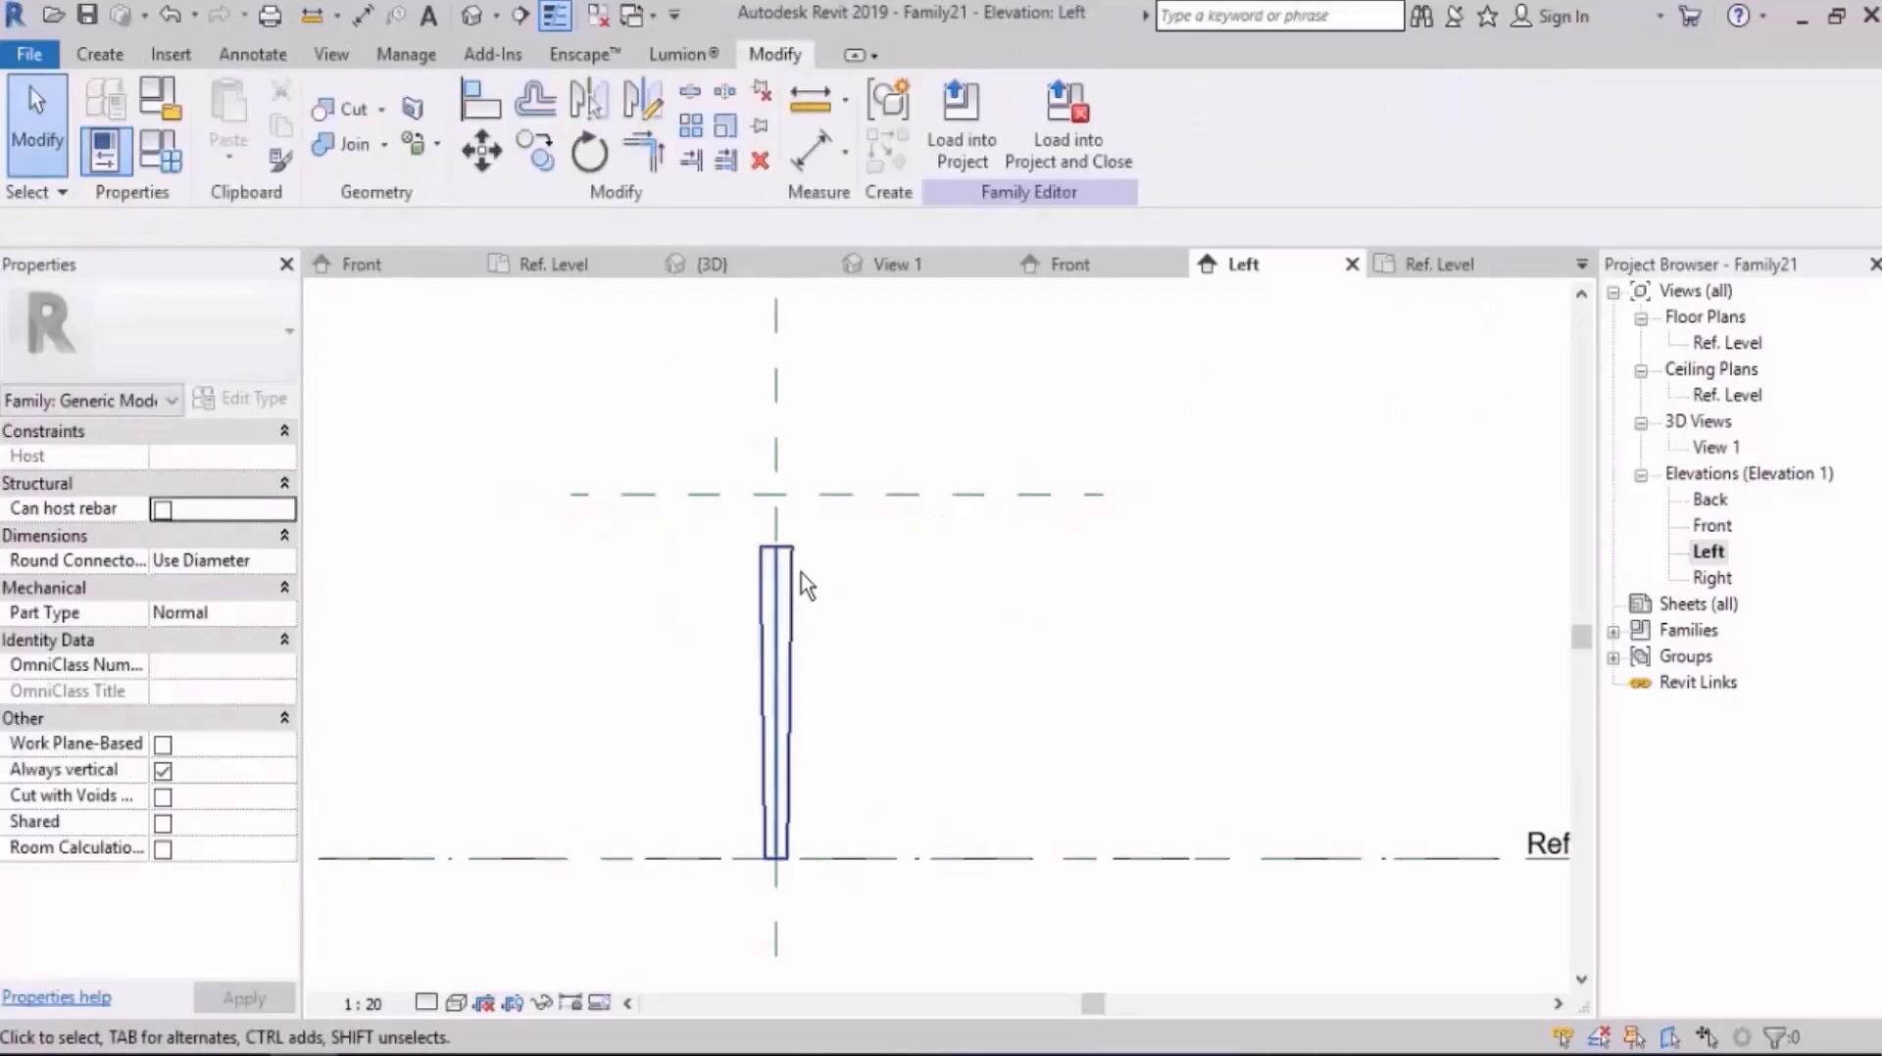
Step: Stretch the top of the leg blend up to the new reference plane and lock it there
click(796, 576)
scroll(802, 576, up, 2)
drag(763, 528, 763, 456)
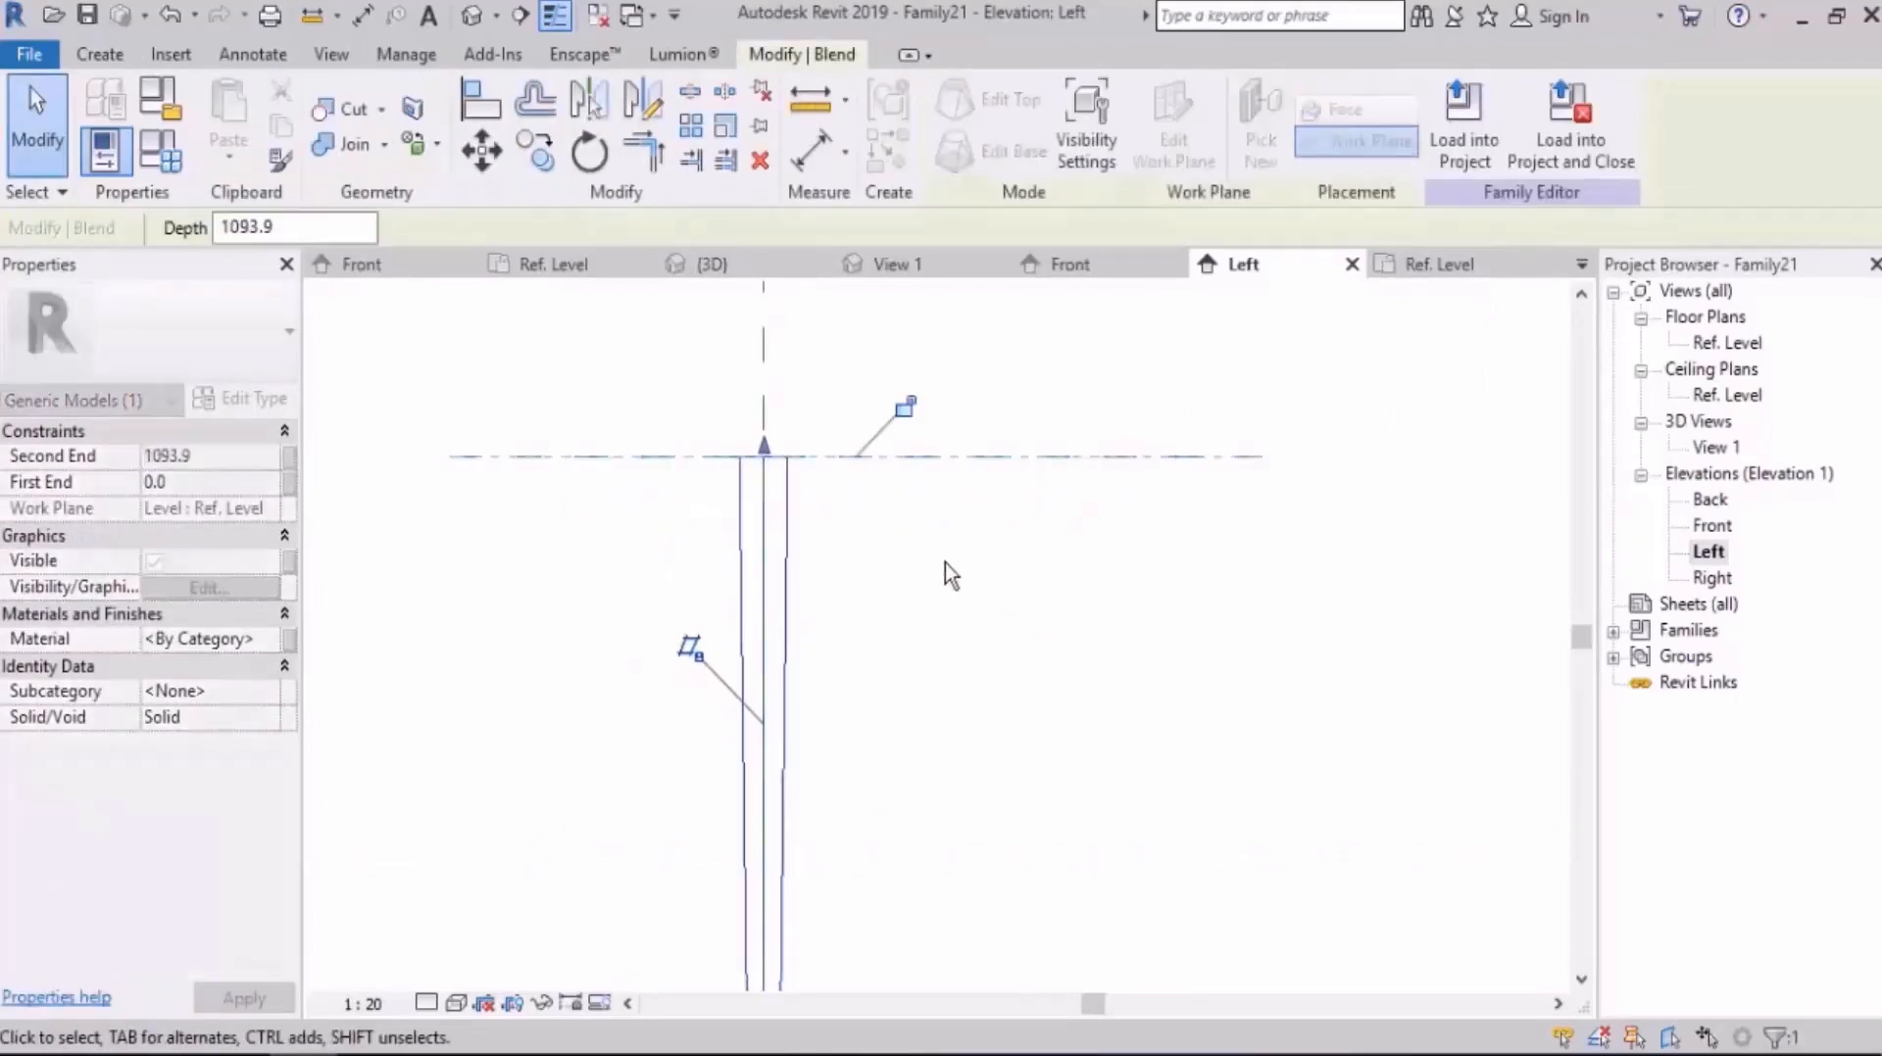
click(905, 408)
scroll(894, 529, down, 2)
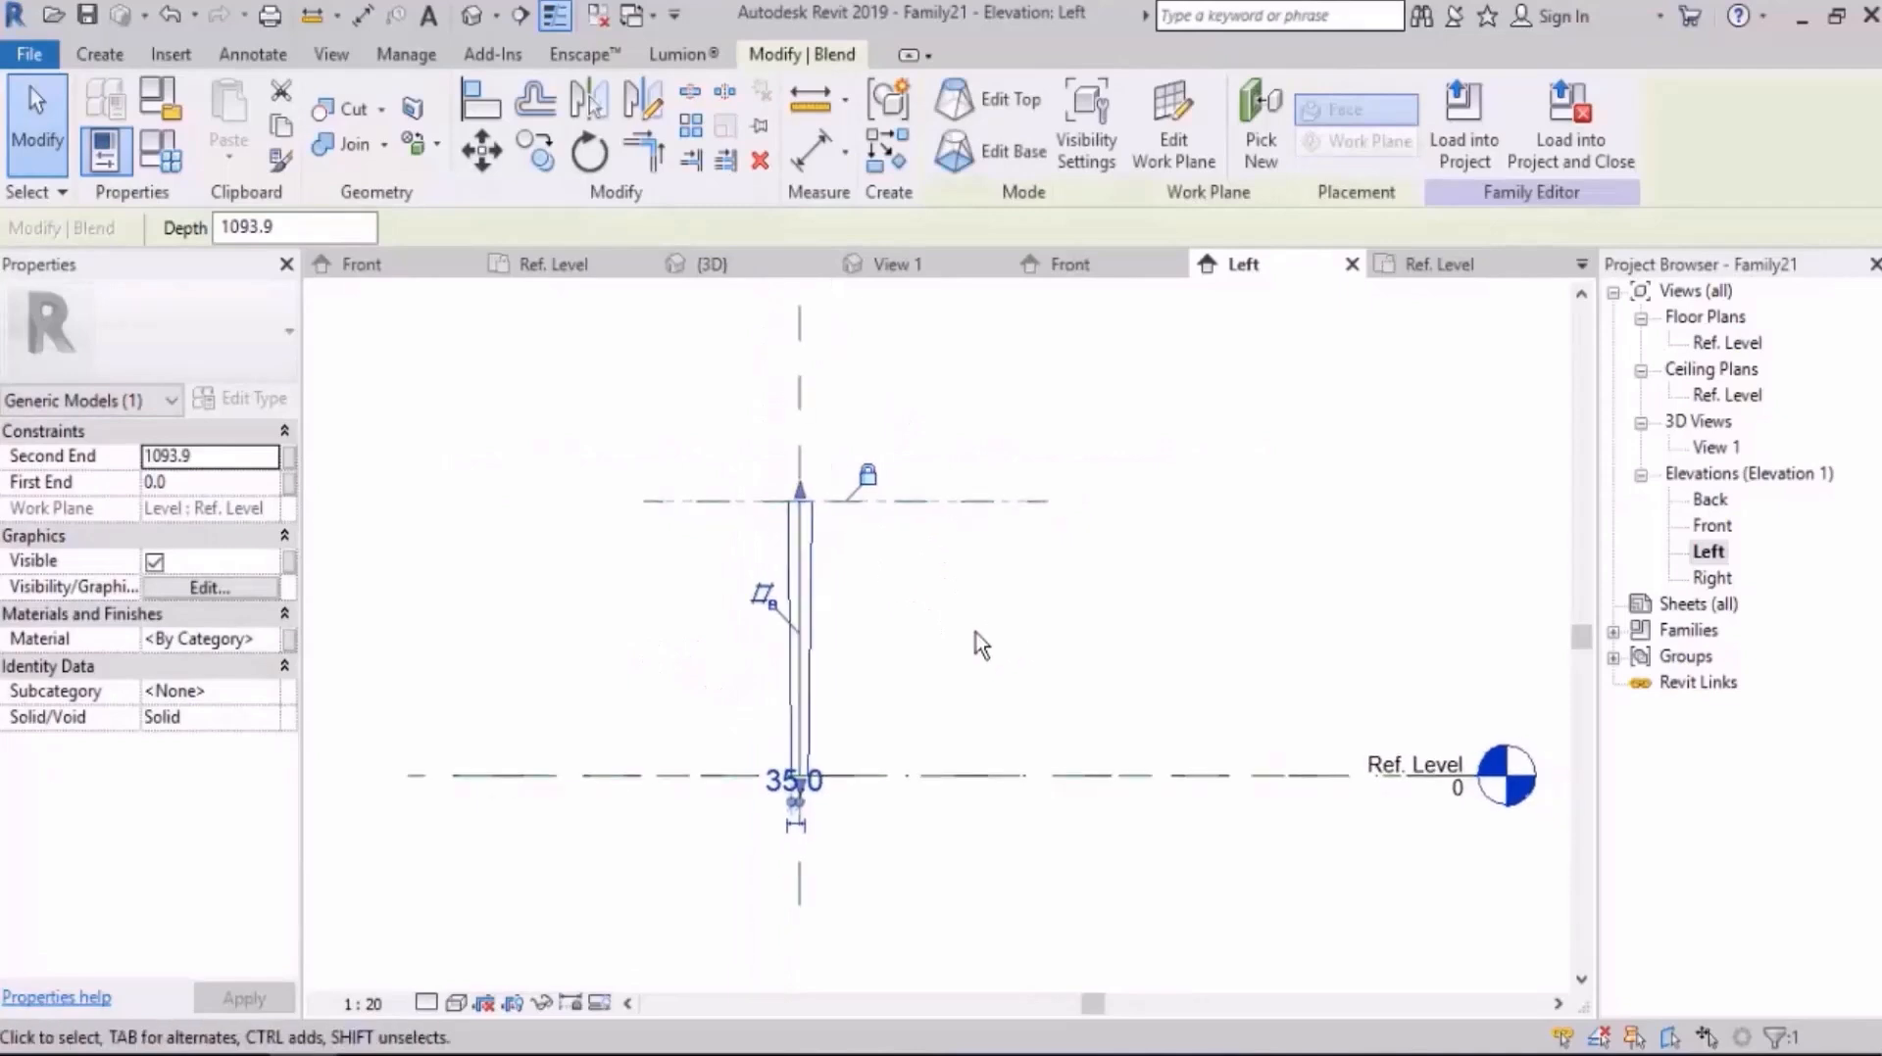
key(Escape)
Step: Add an aligned dimension between the upper reference plane and the Ref. Level
key(d)
key(i)
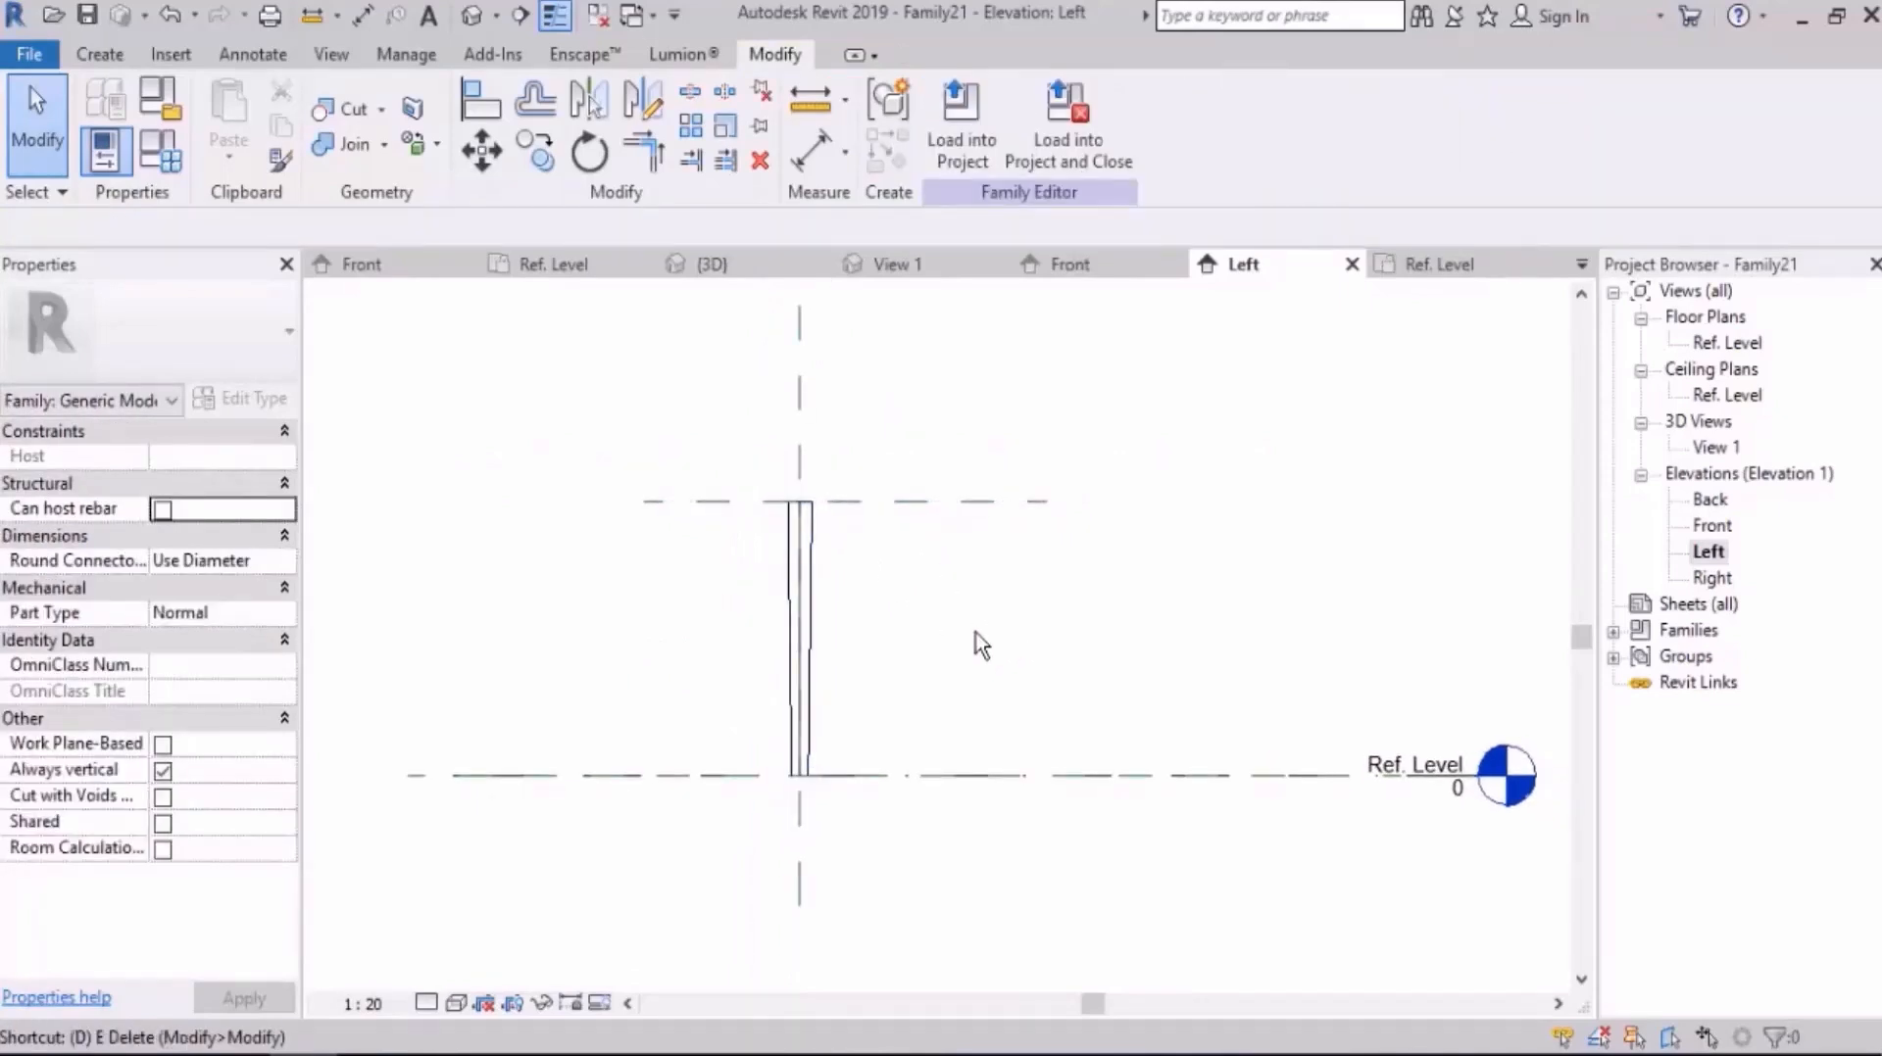
click(950, 504)
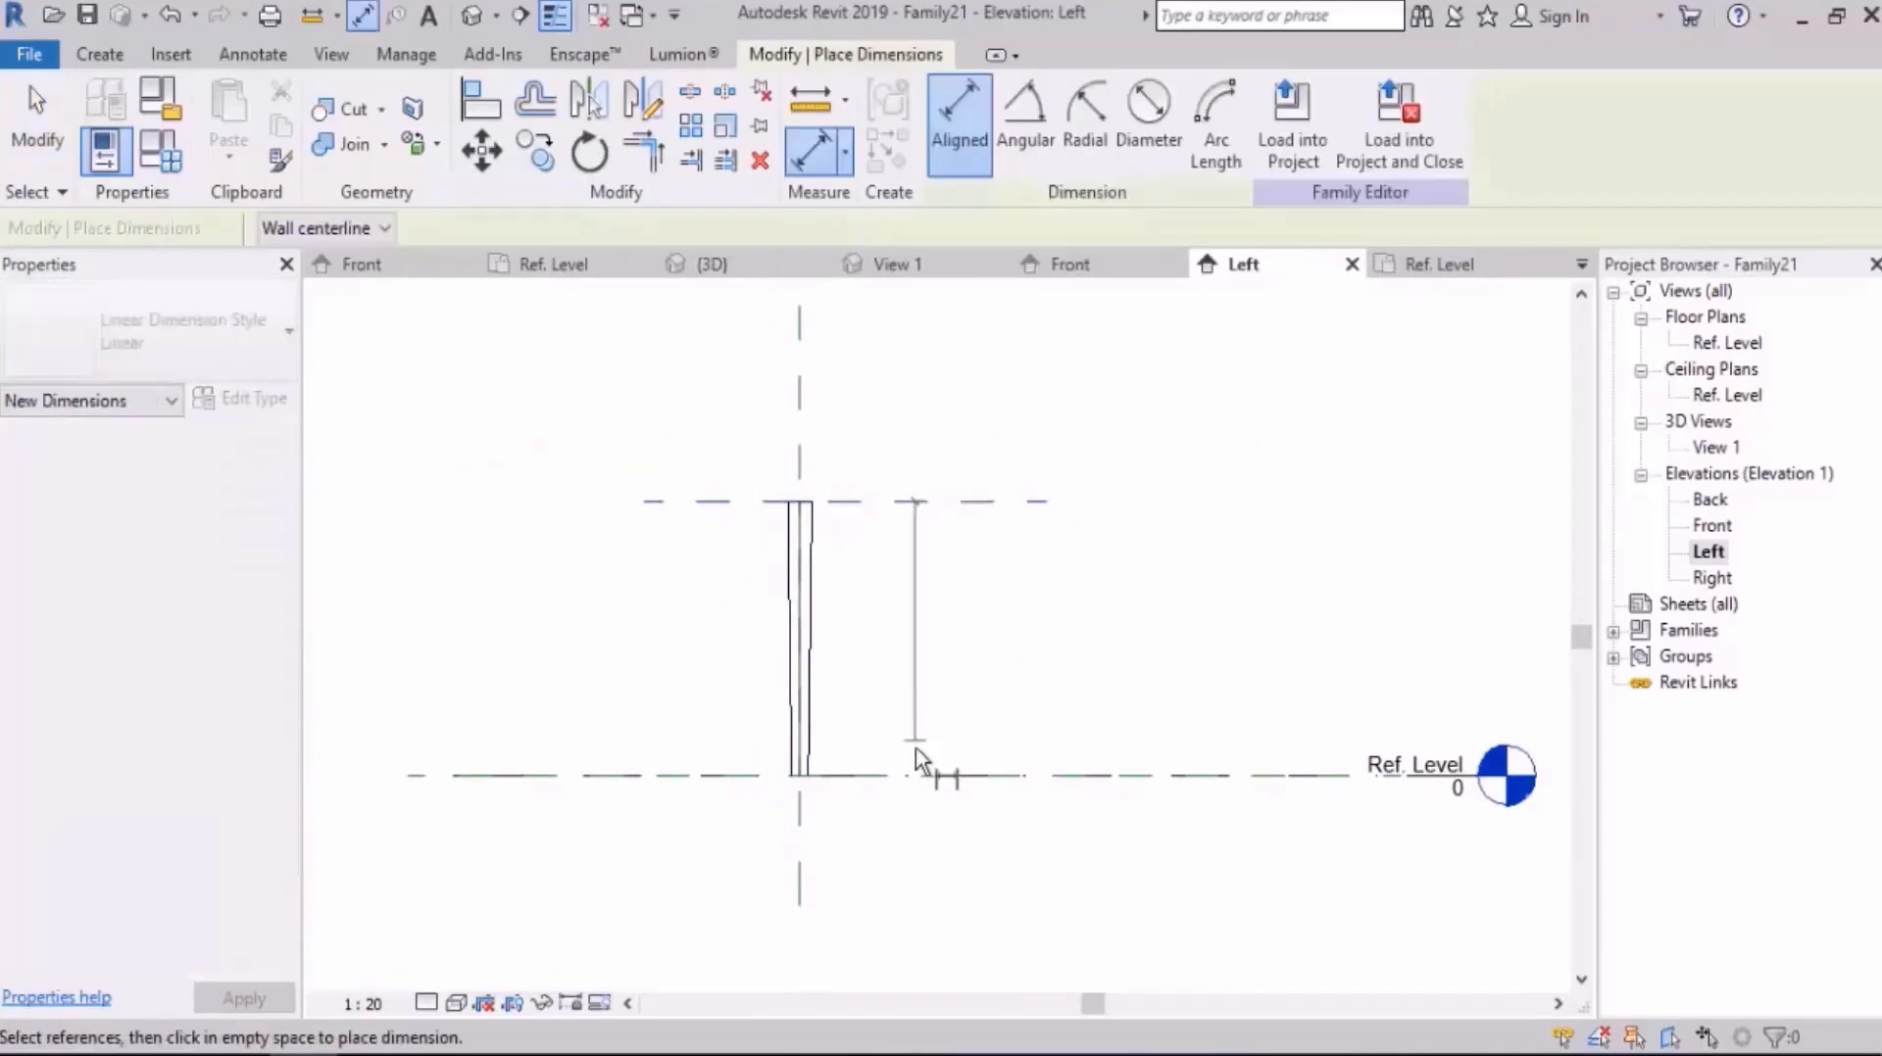
click(931, 776)
key(Escape)
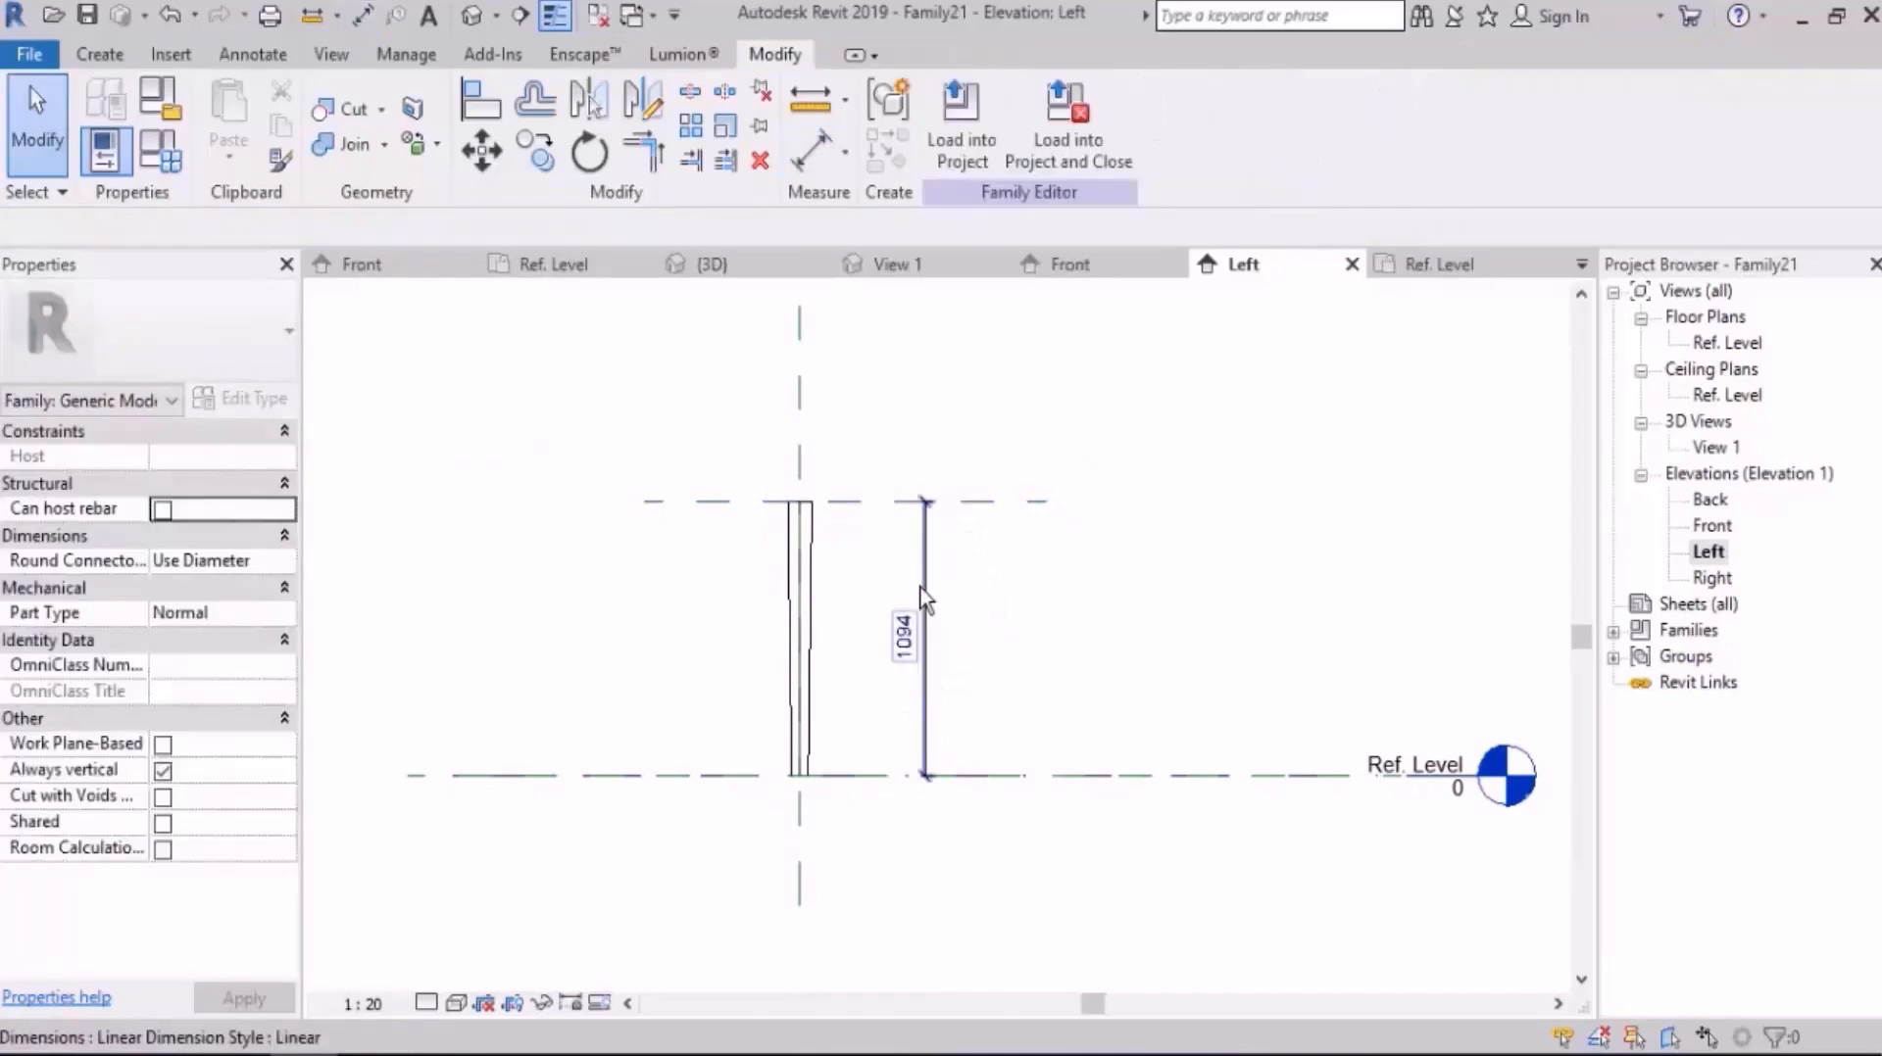
Step: Label the leg's height dimension with a new family type parameter named H Leg
click(924, 593)
click(1221, 123)
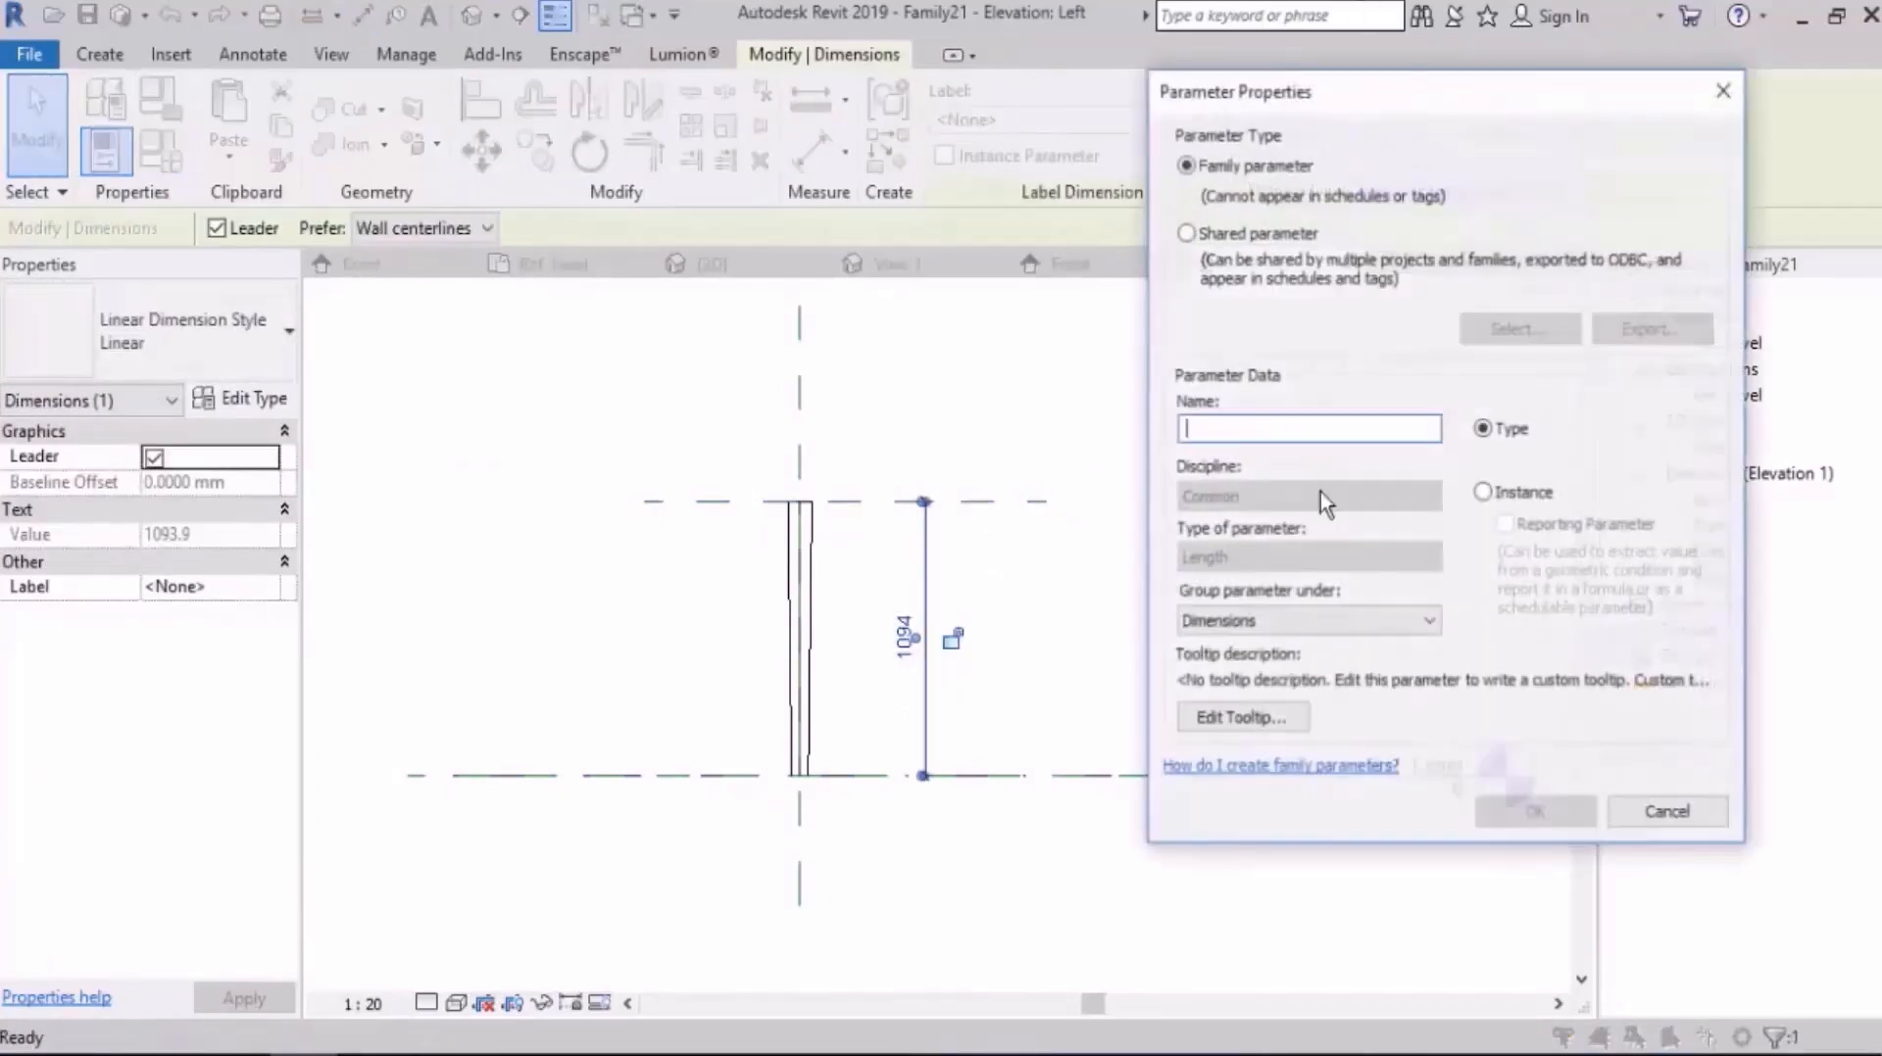
text(H Leg)
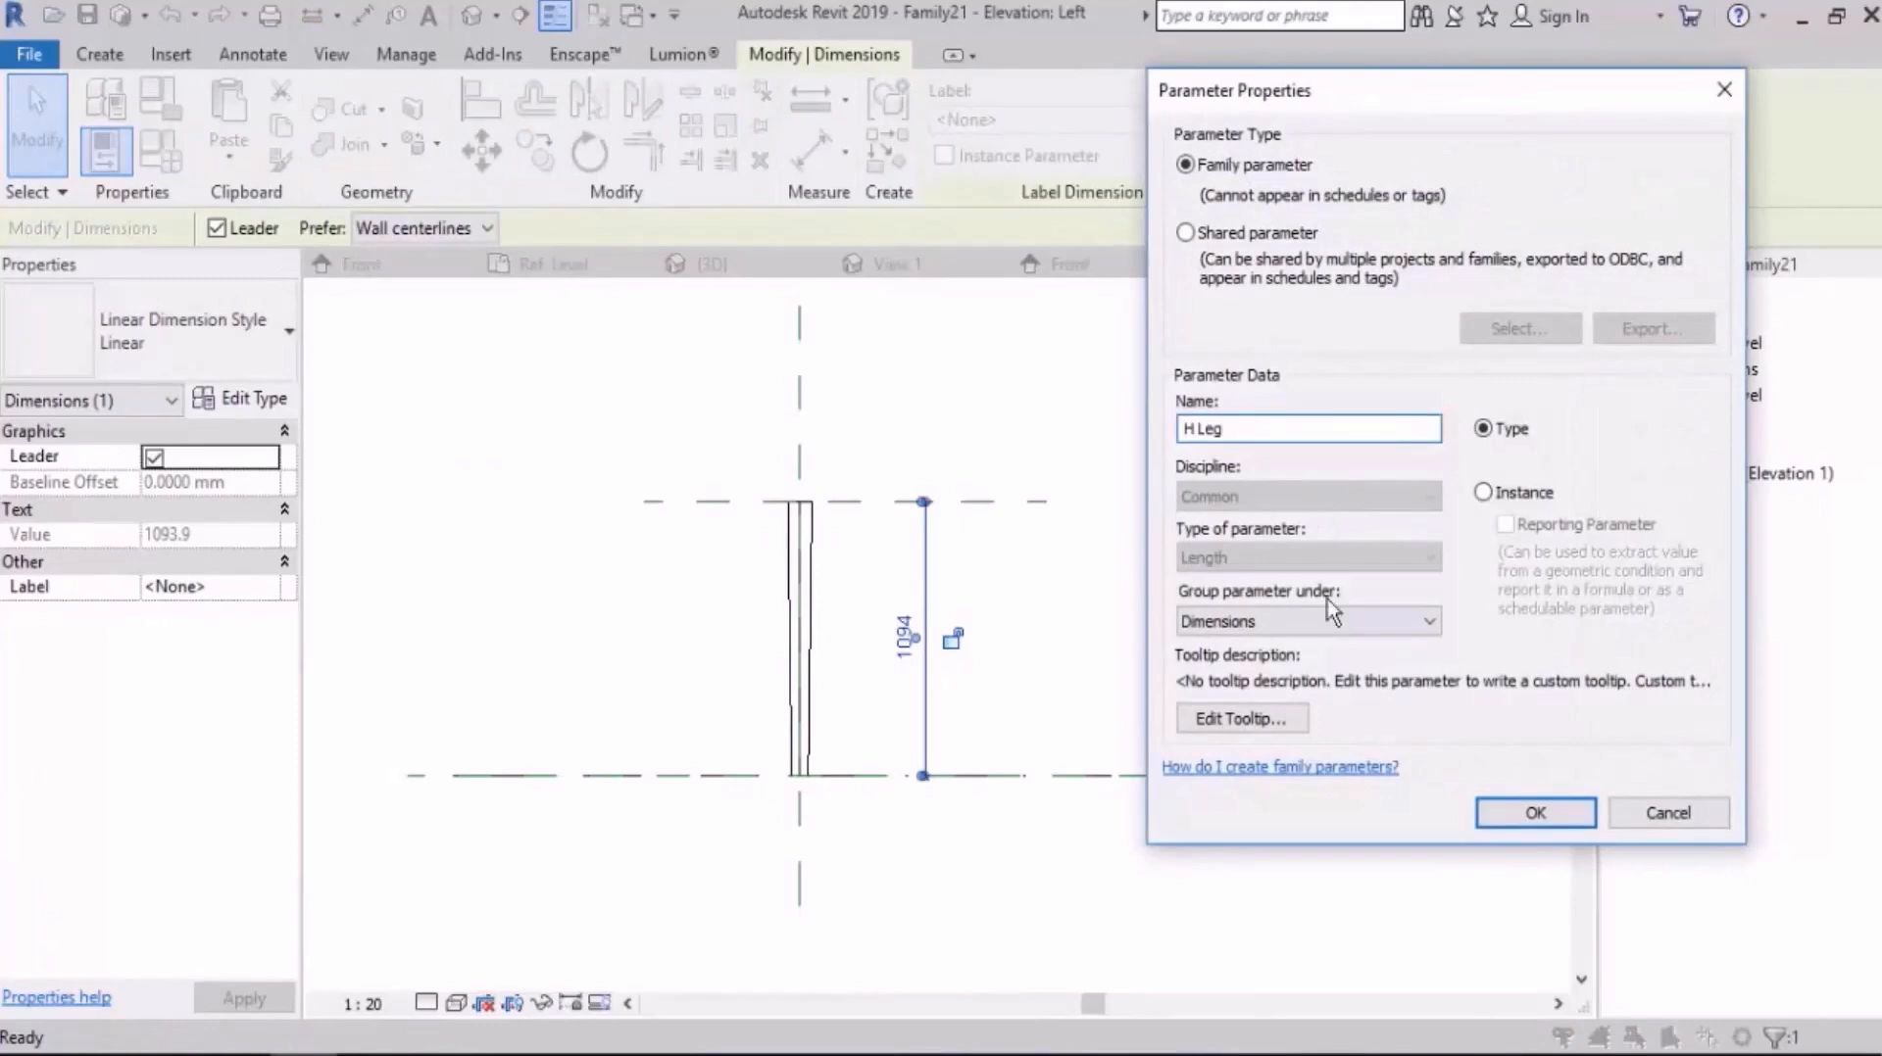
click(1515, 819)
click(1295, 894)
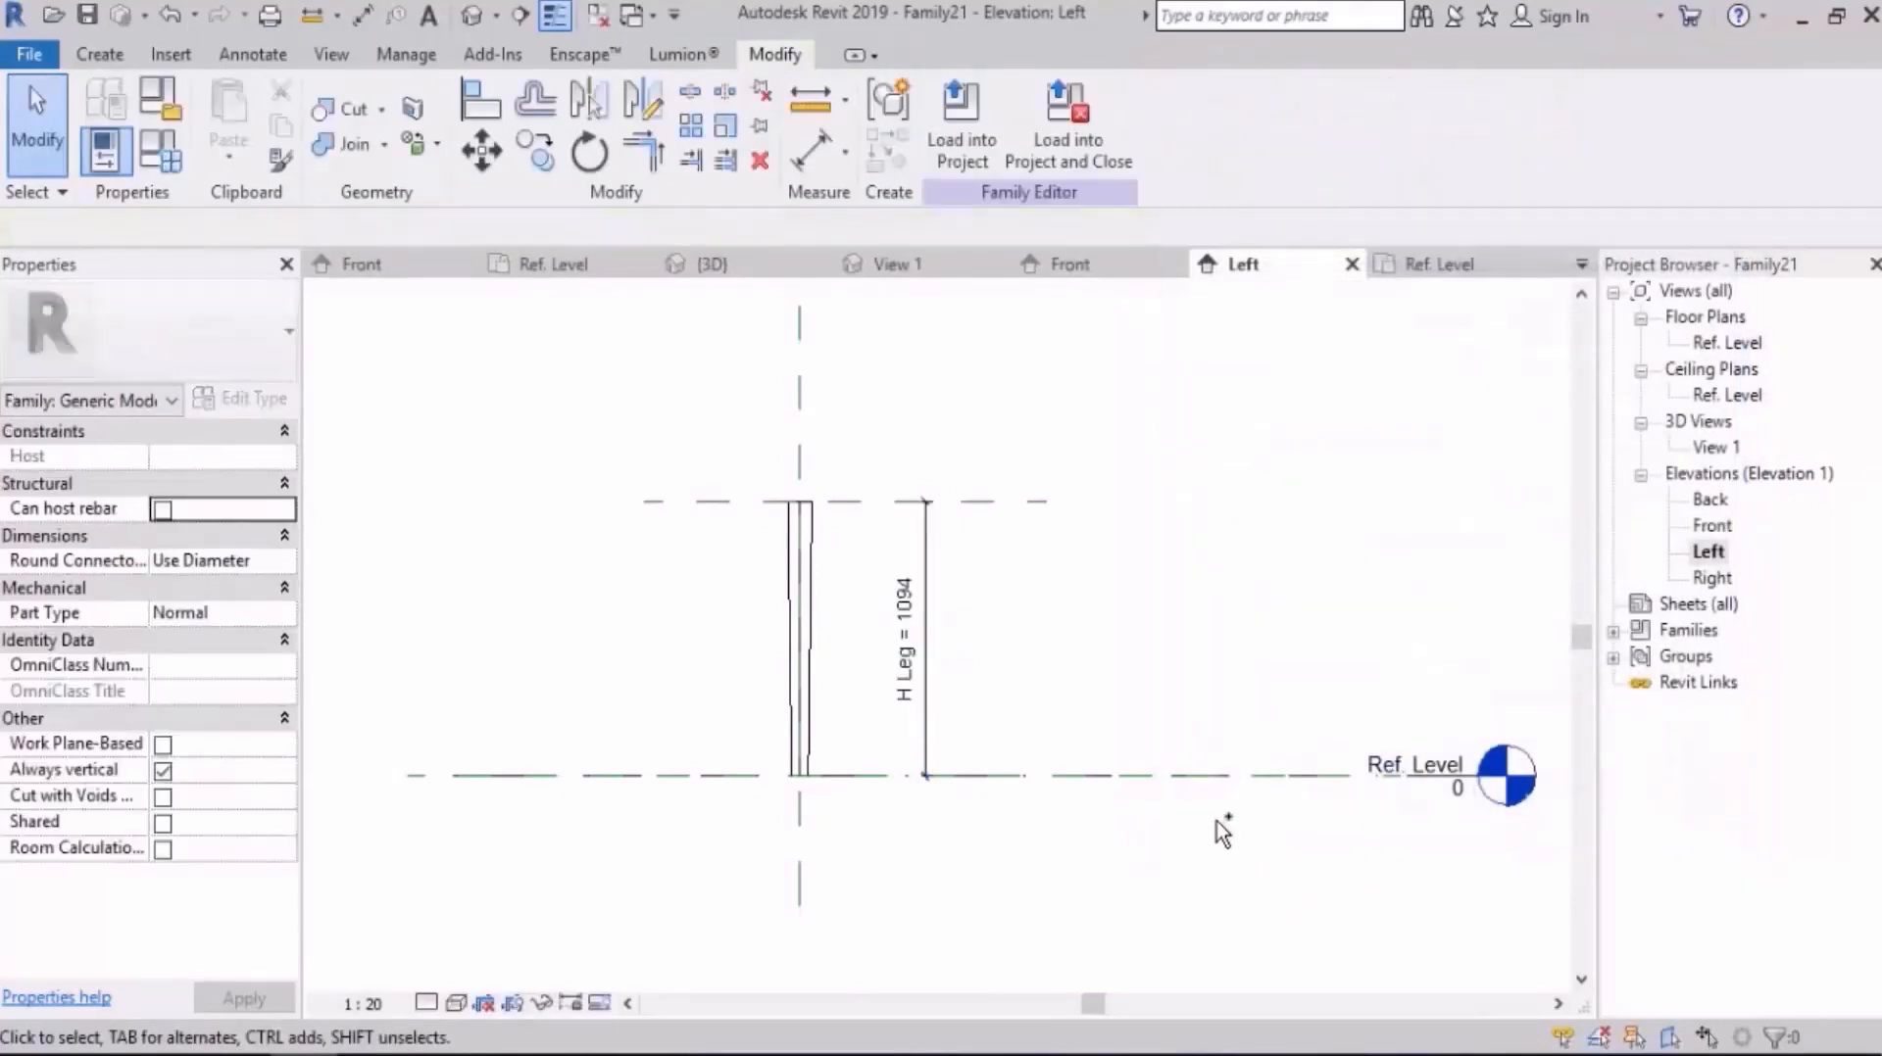
Step: Save the leg family to the Desktop under the file name leg
key(ctrl+s)
text(leg)
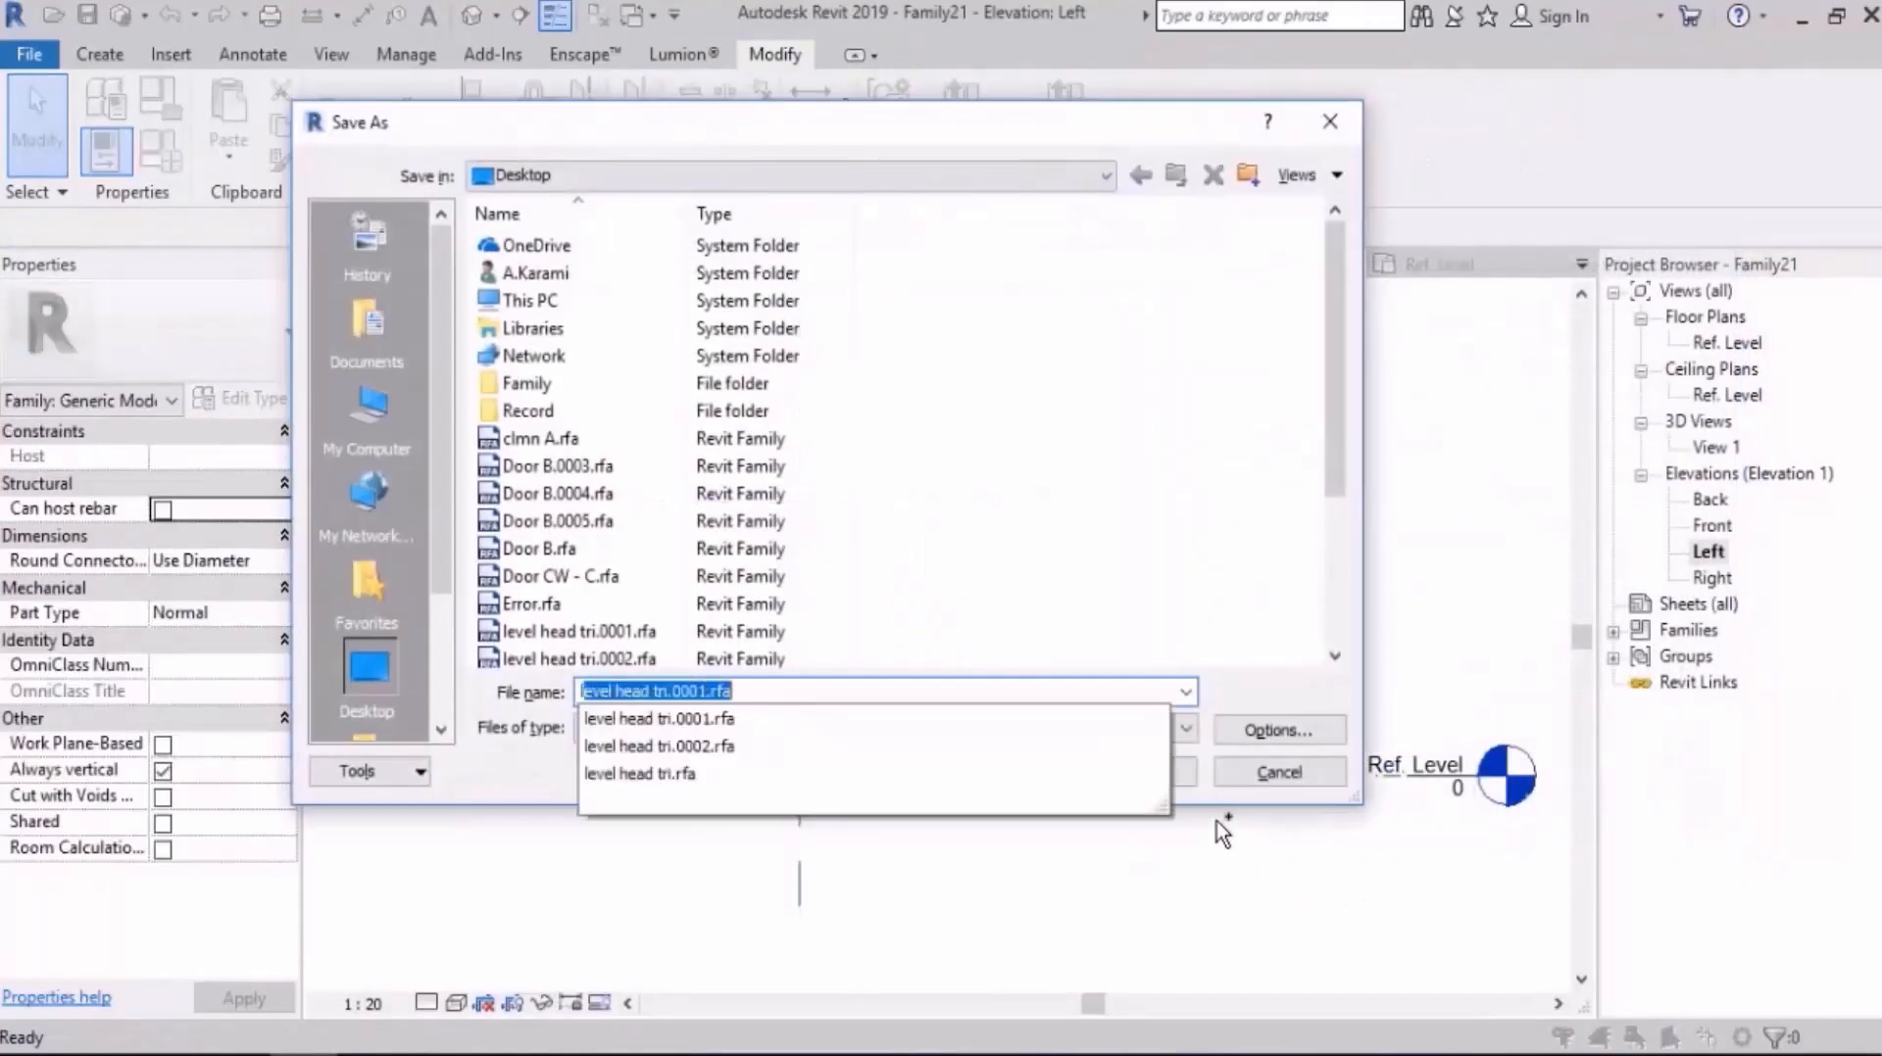
key(Return)
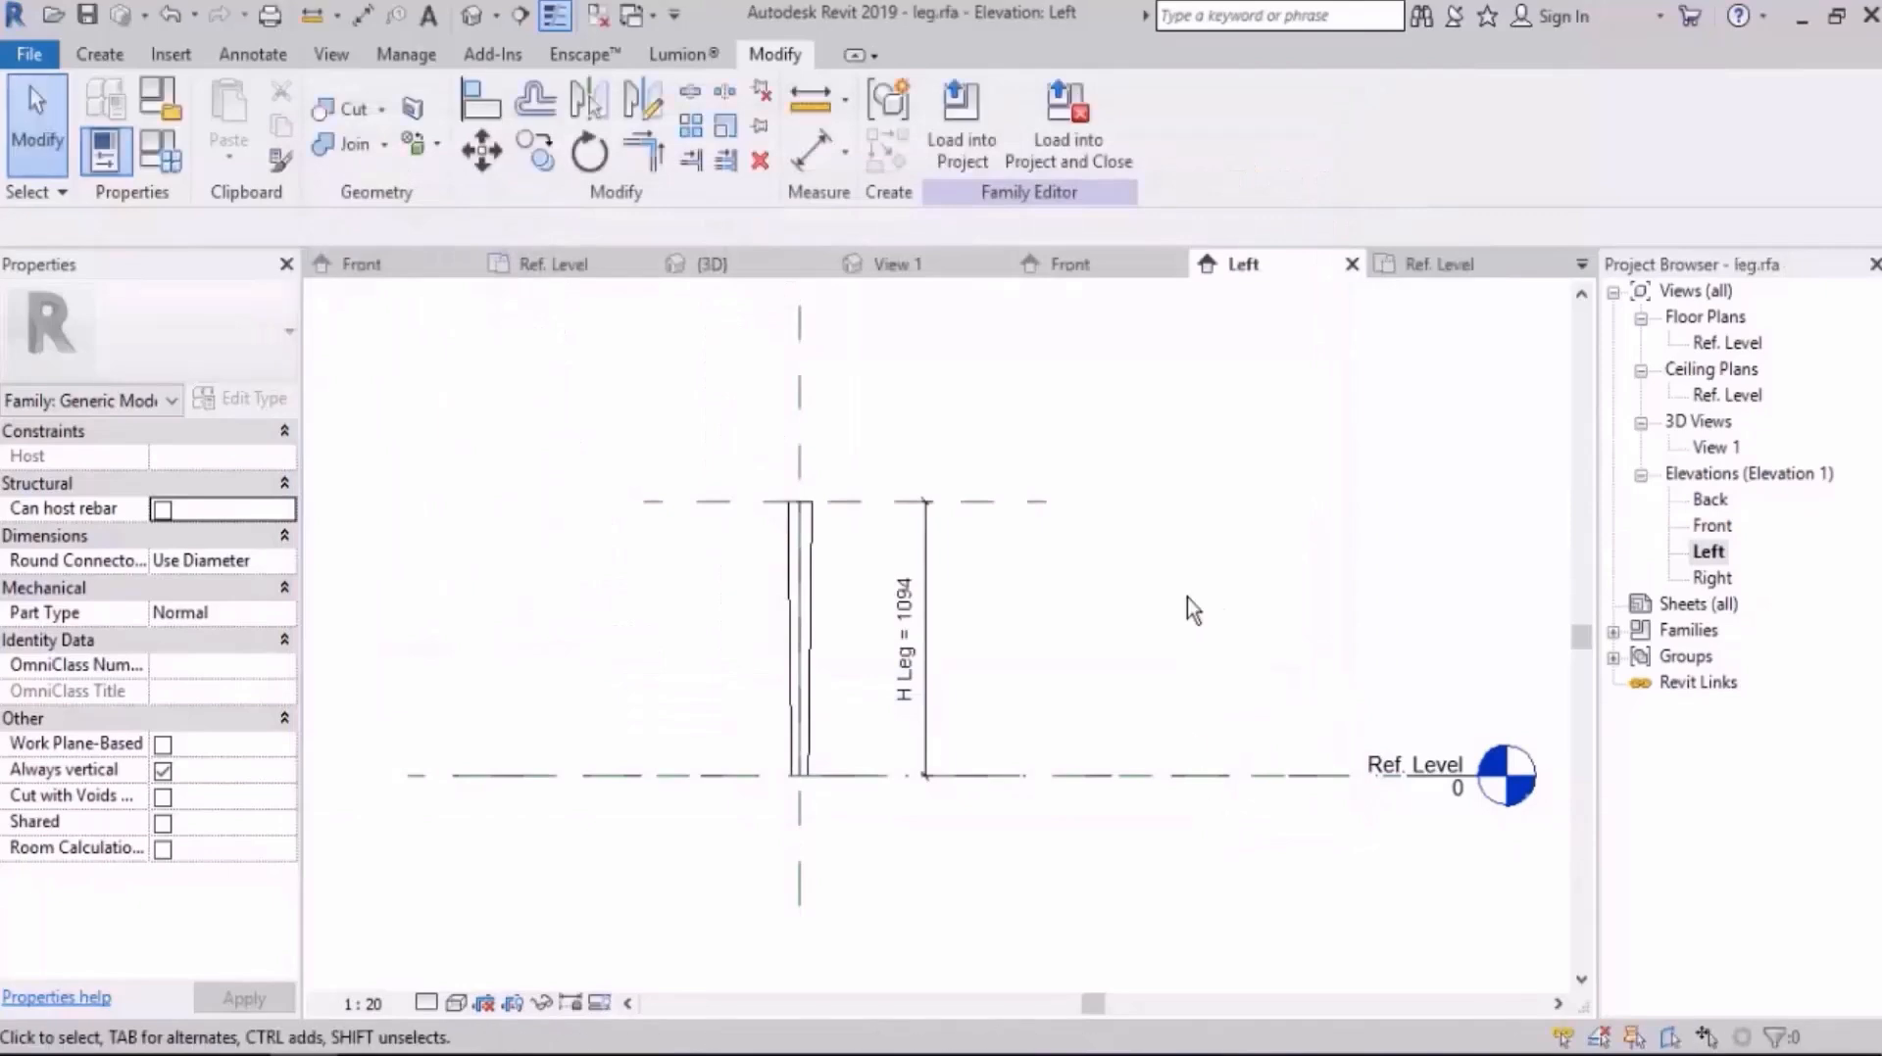
double_click(1725, 345)
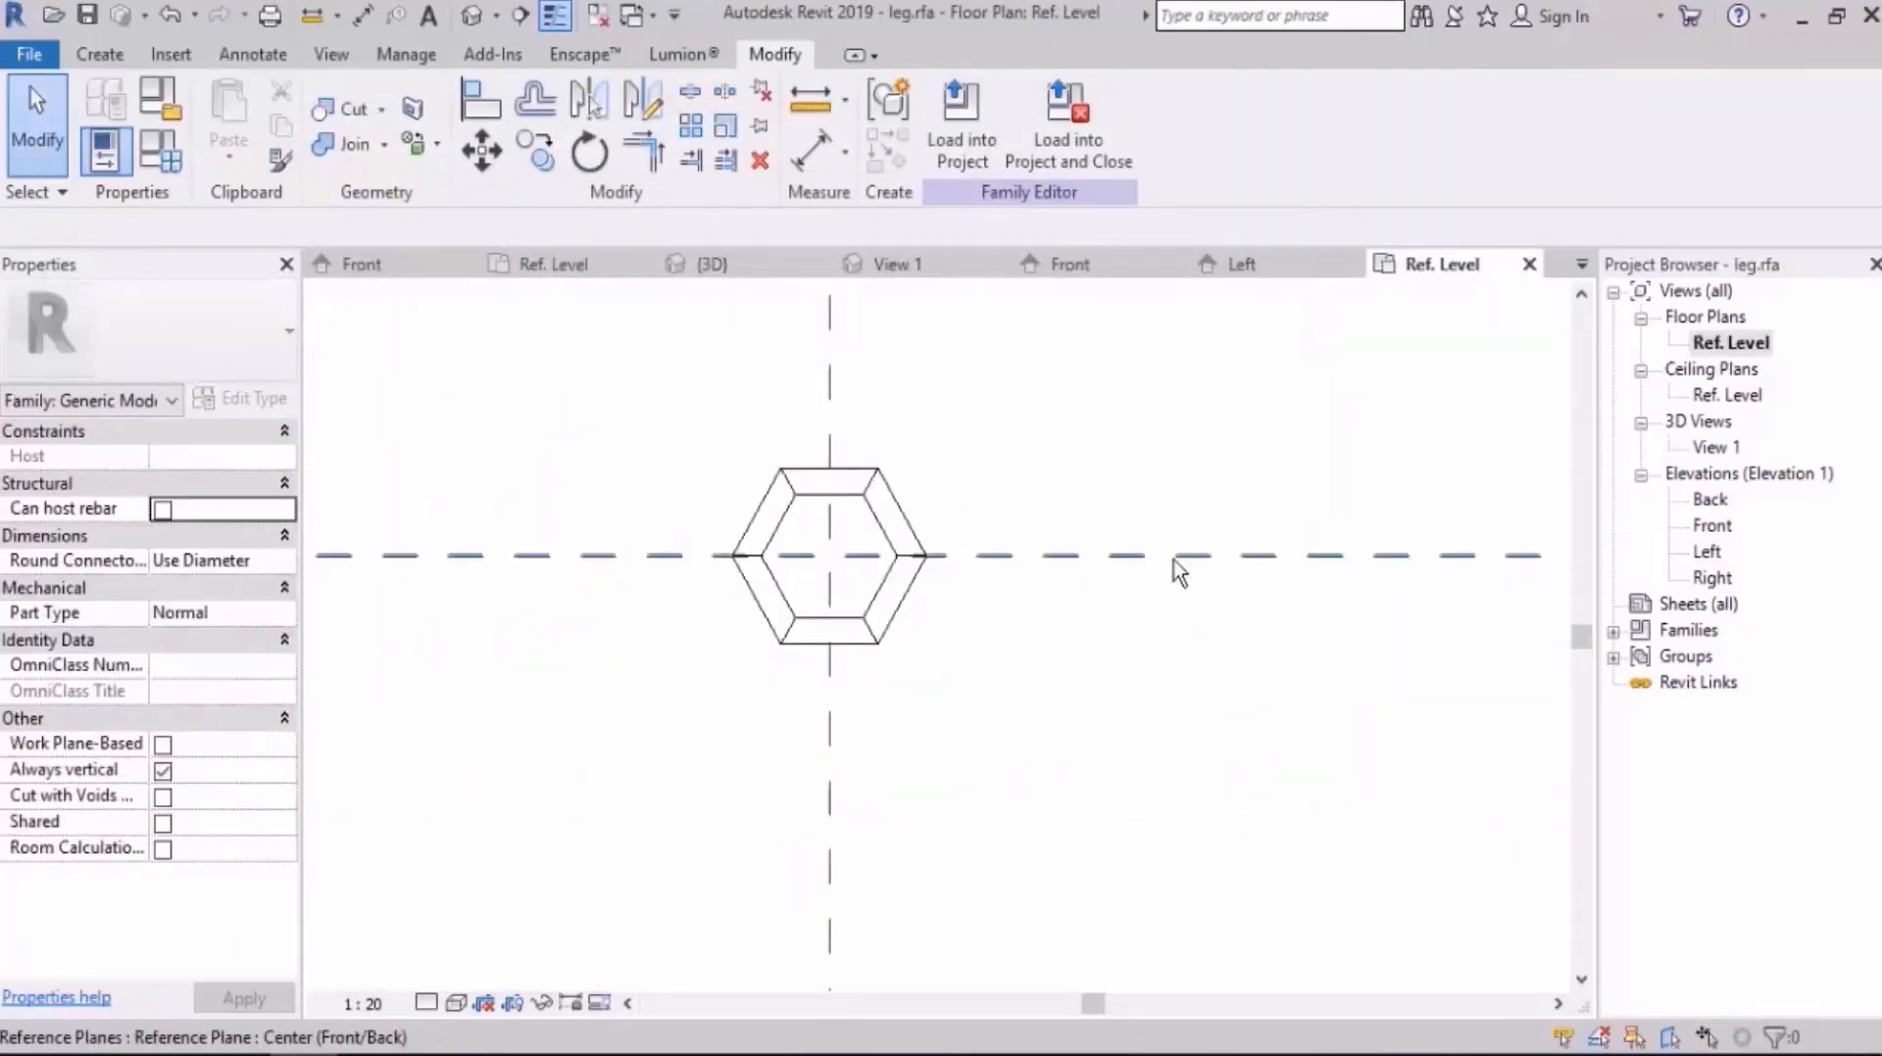
double_click(1706, 552)
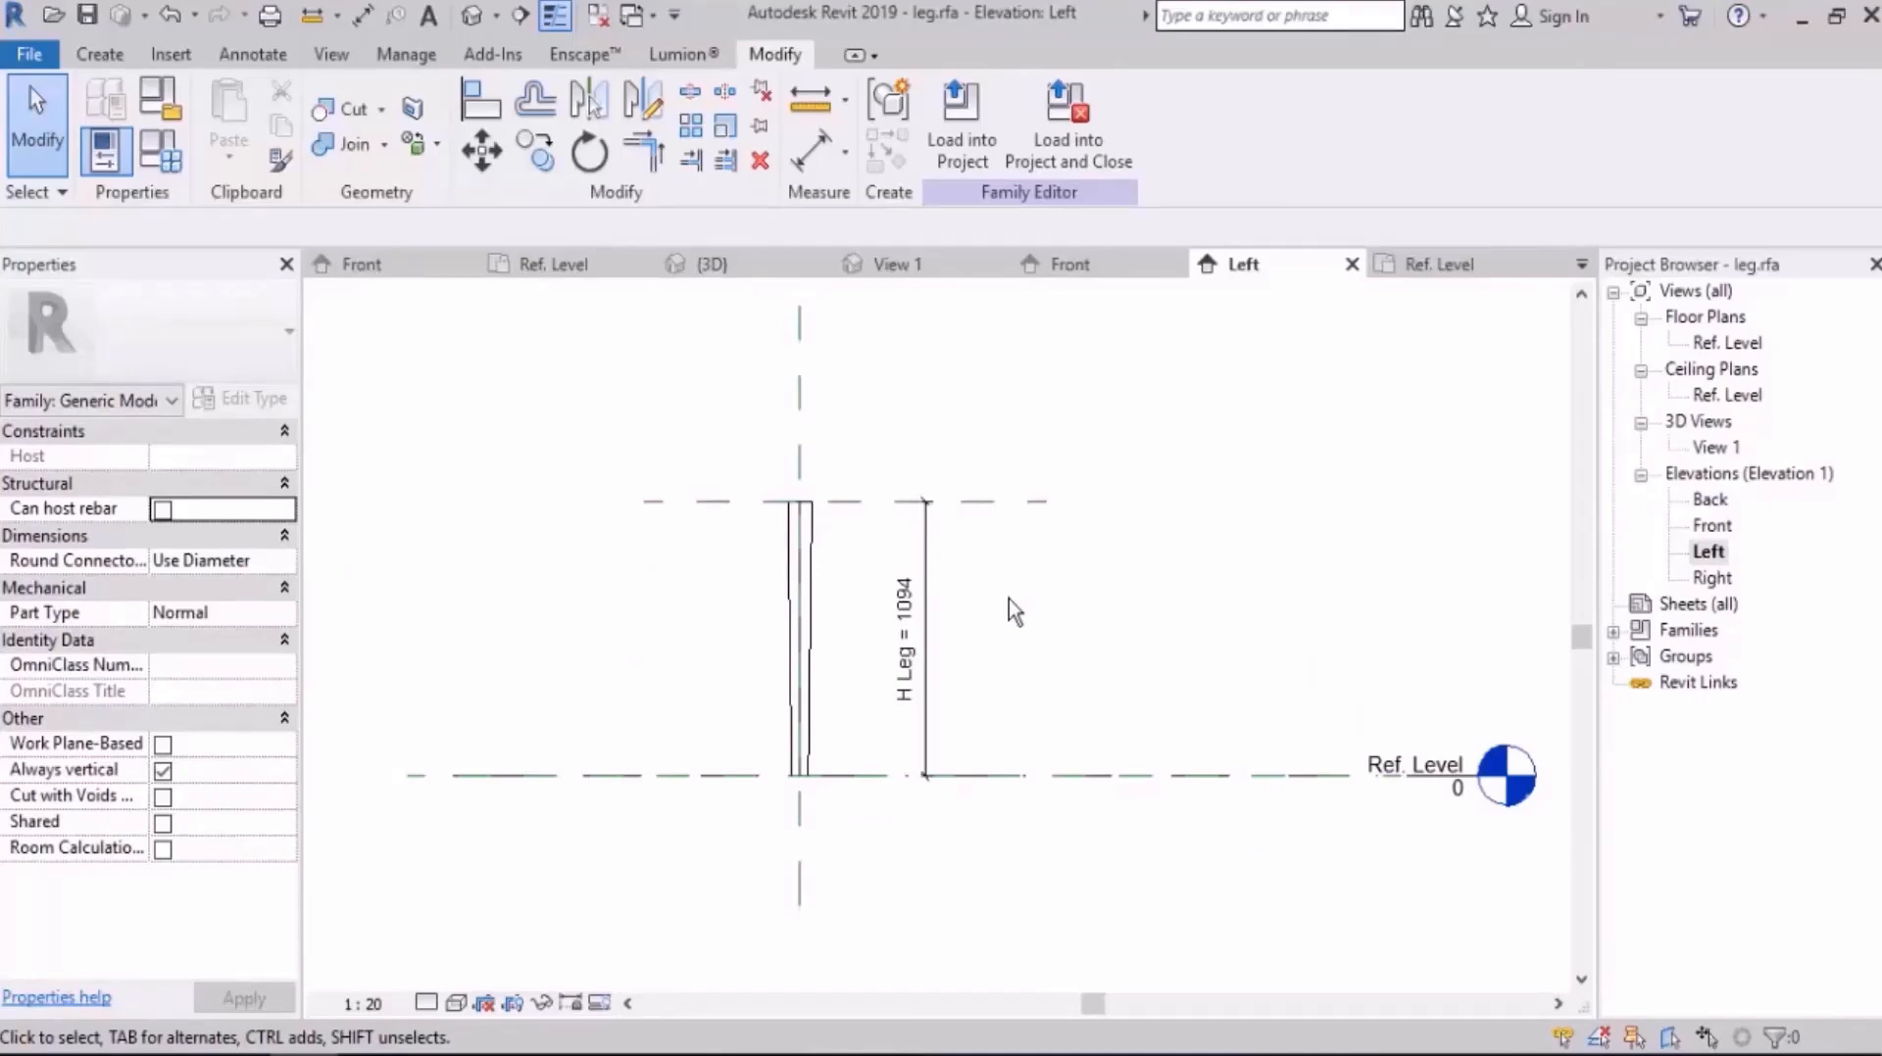
Step: Load the leg family into table.rfa only, leaving out Project4
click(963, 143)
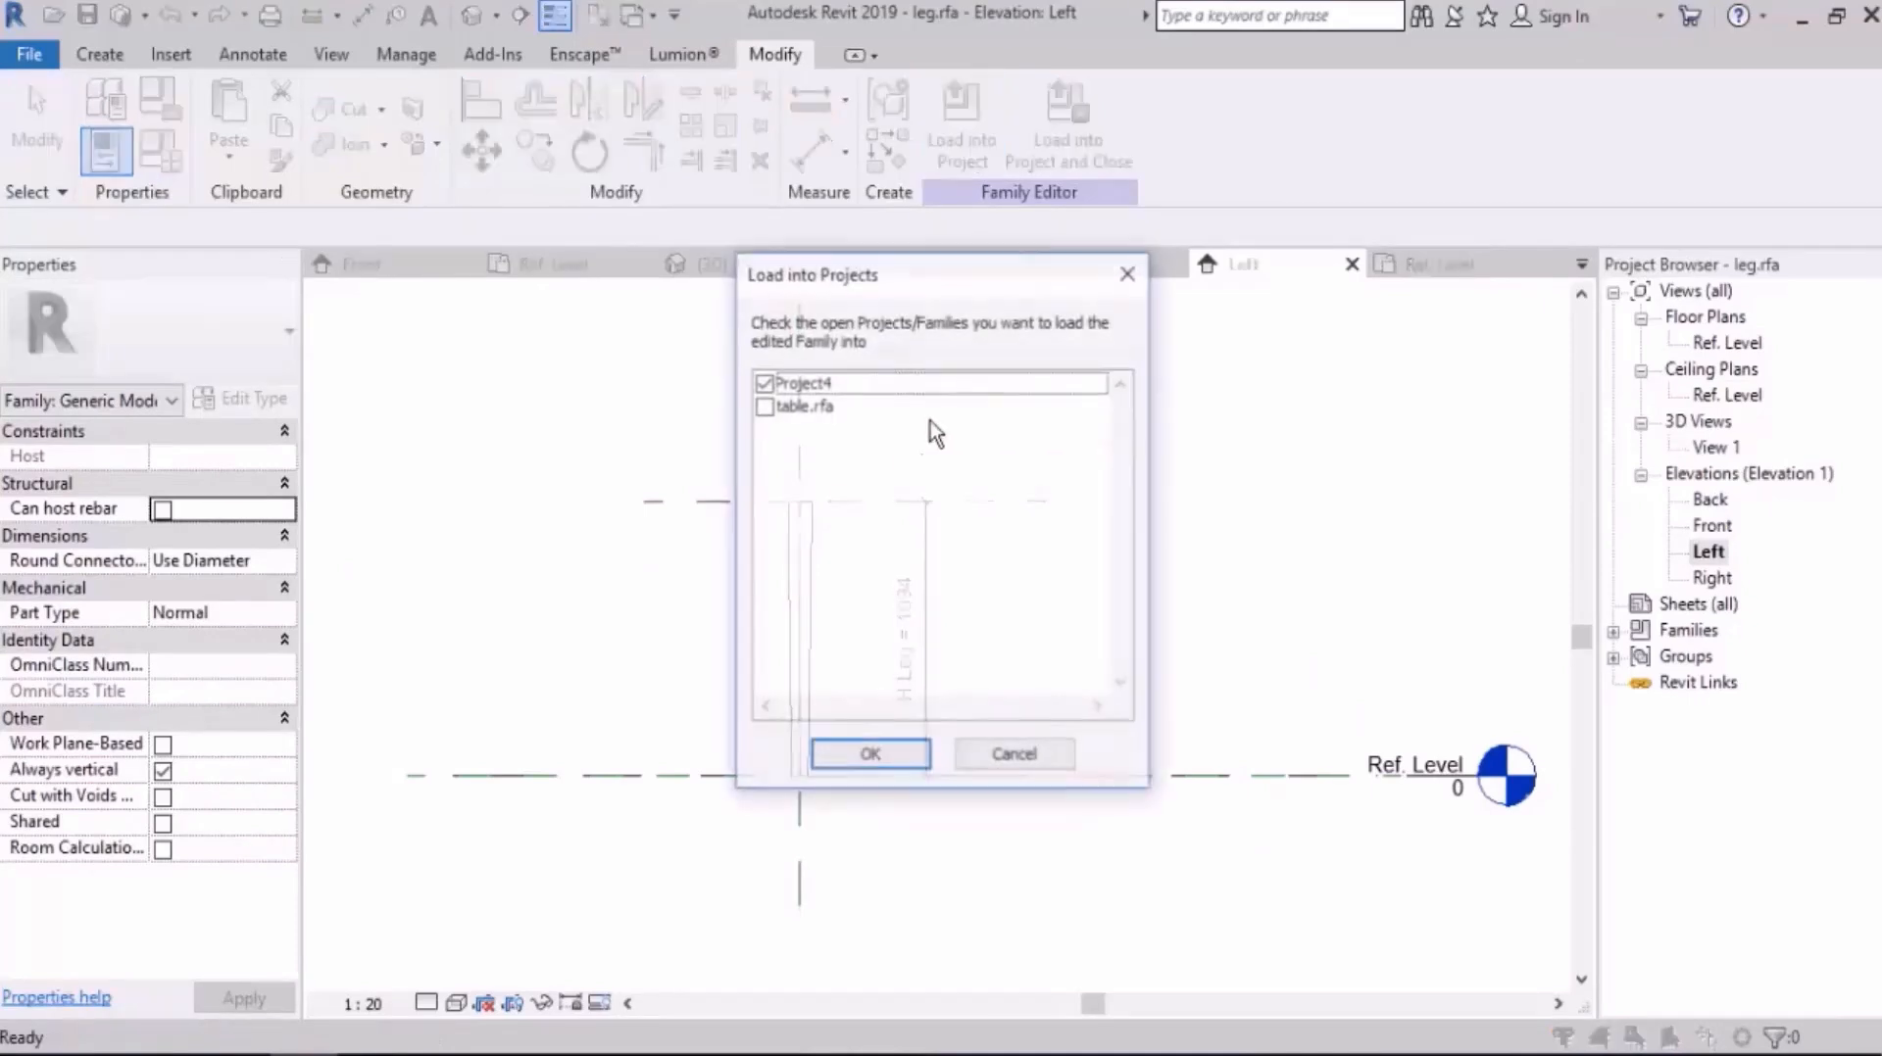
click(763, 406)
click(764, 385)
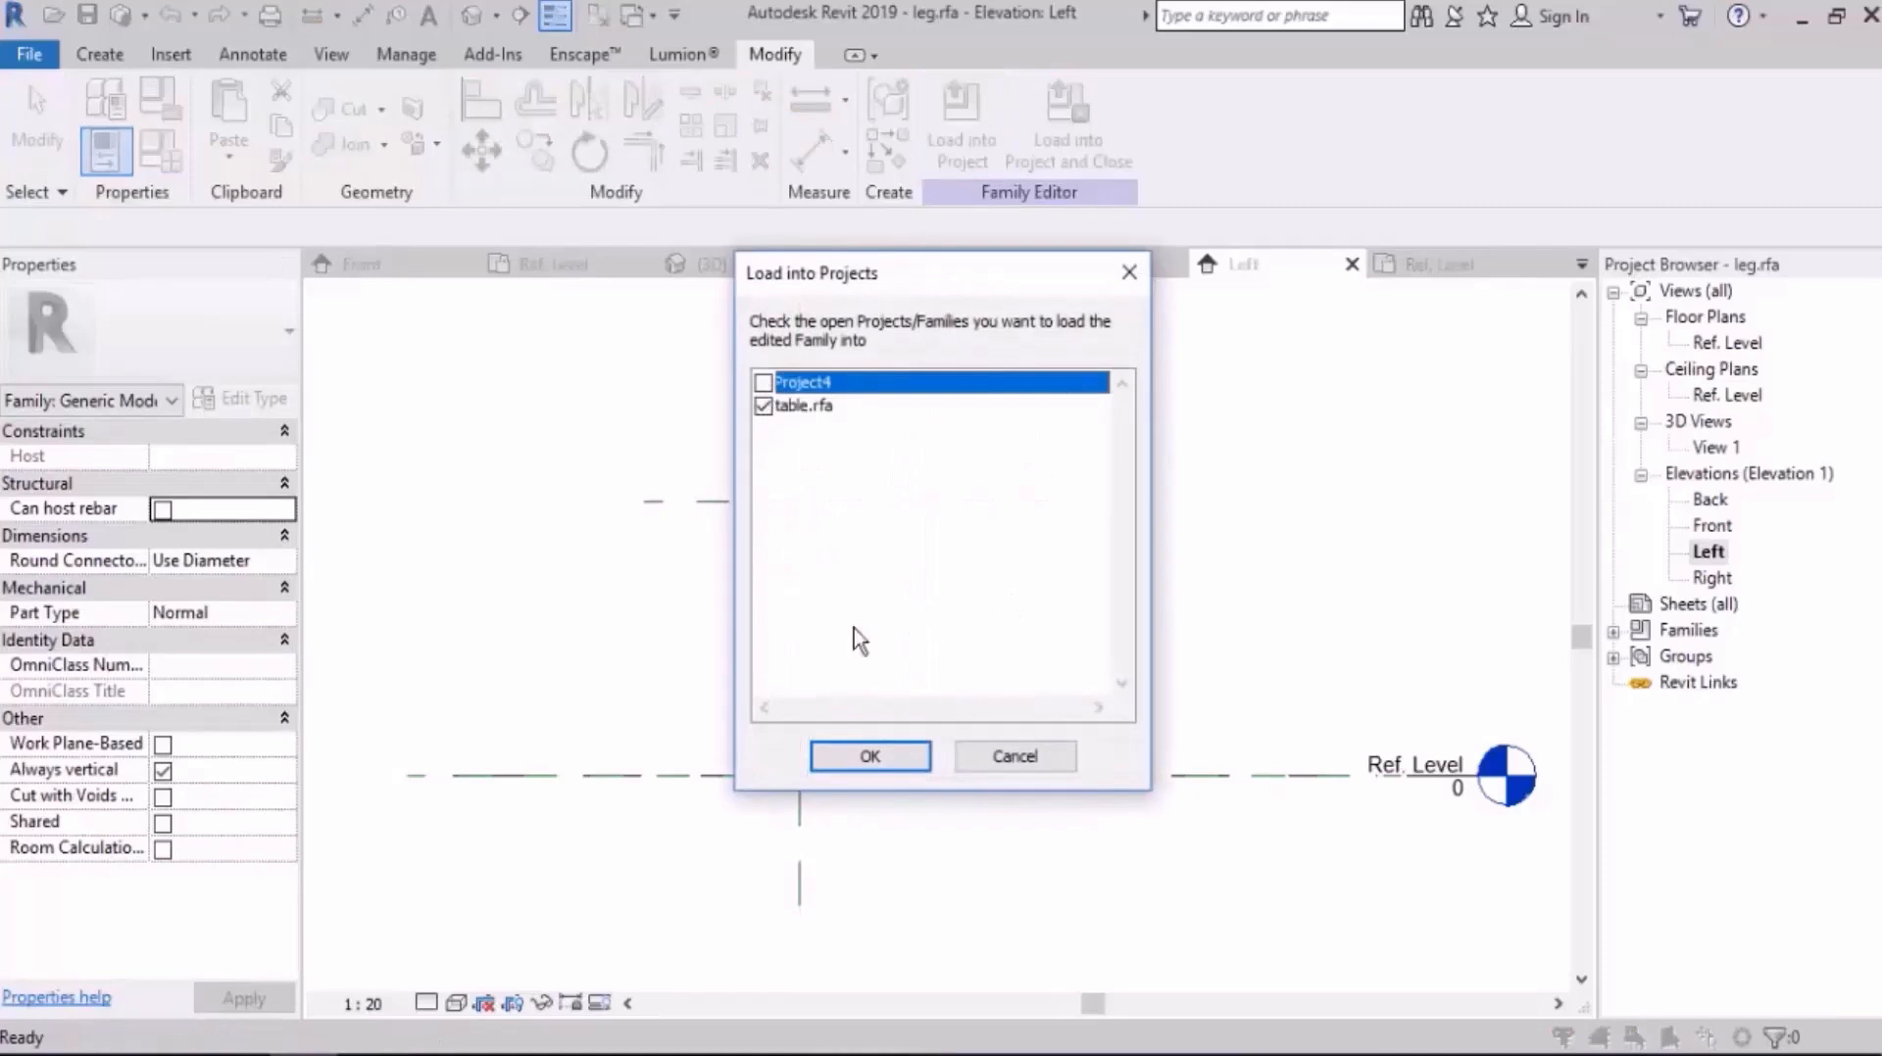
click(869, 757)
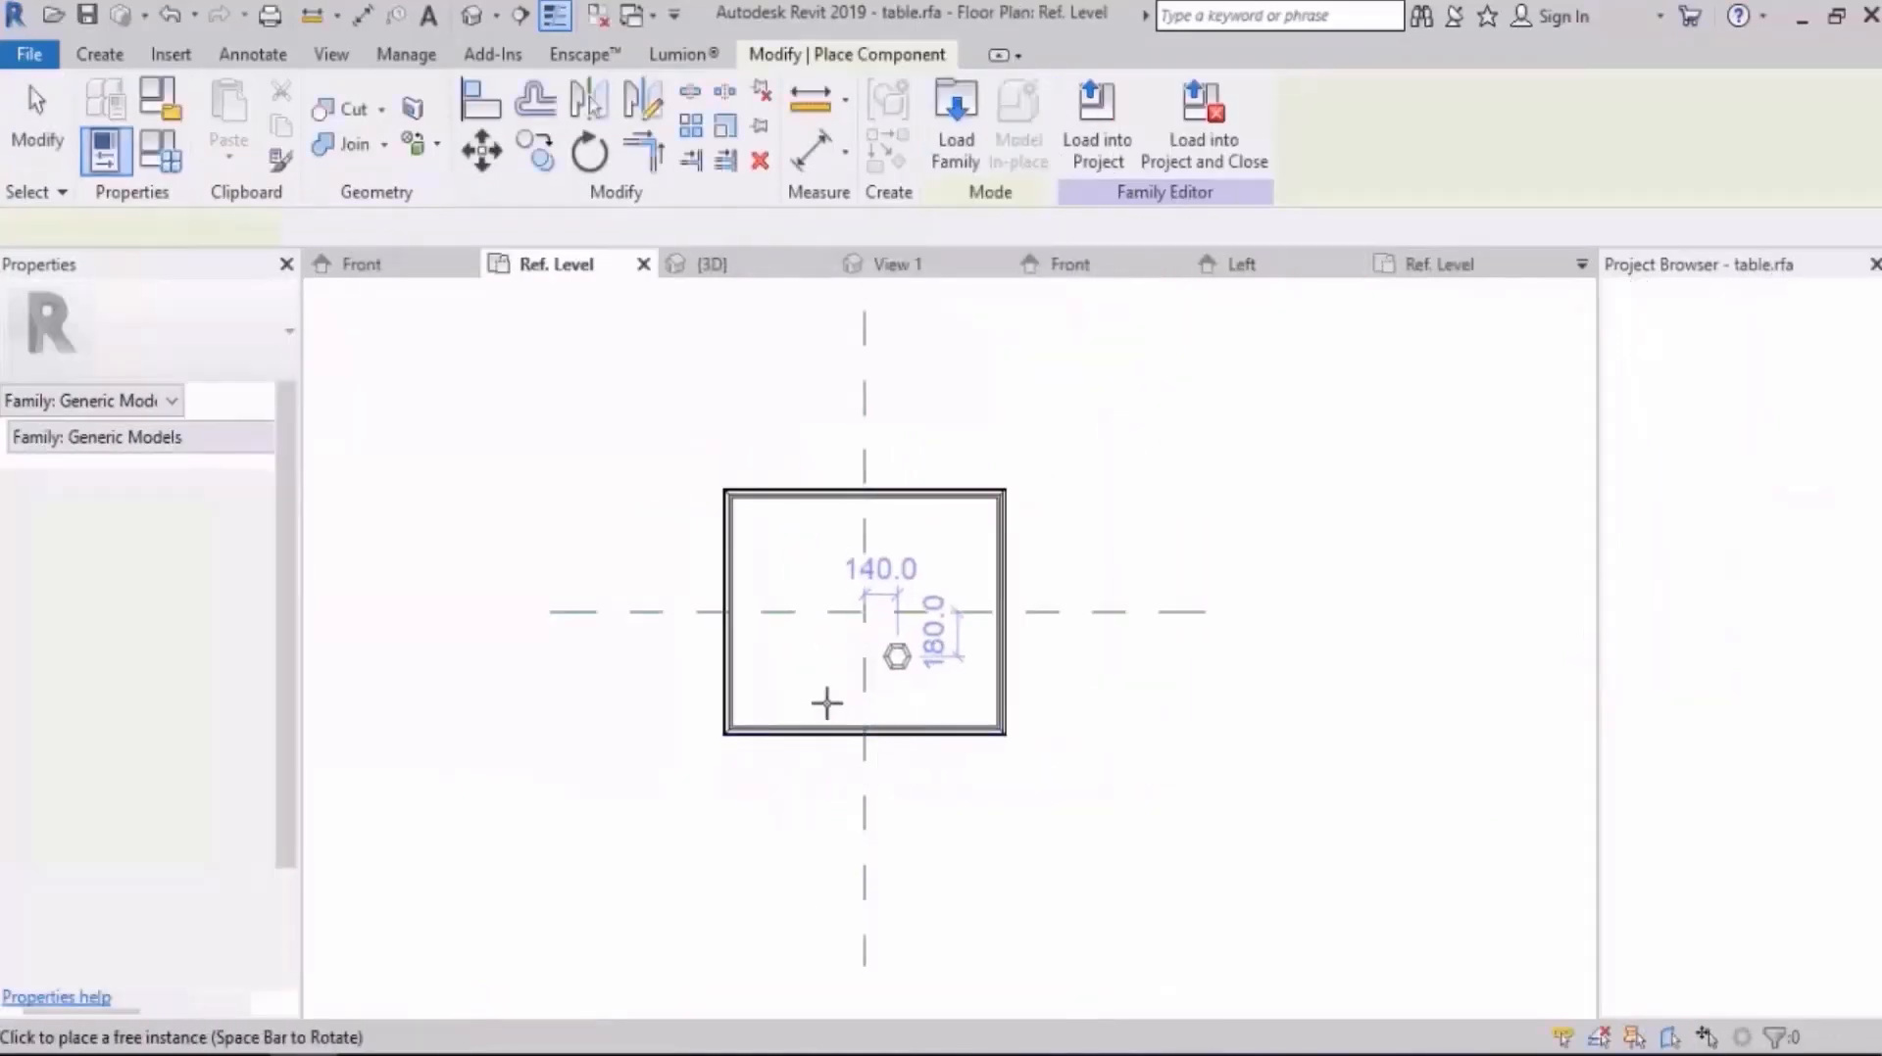
Step: Place one leg instance inside the tabletop near its front-left corner in the Ref. Level plan
scroll(774, 711, up, 5)
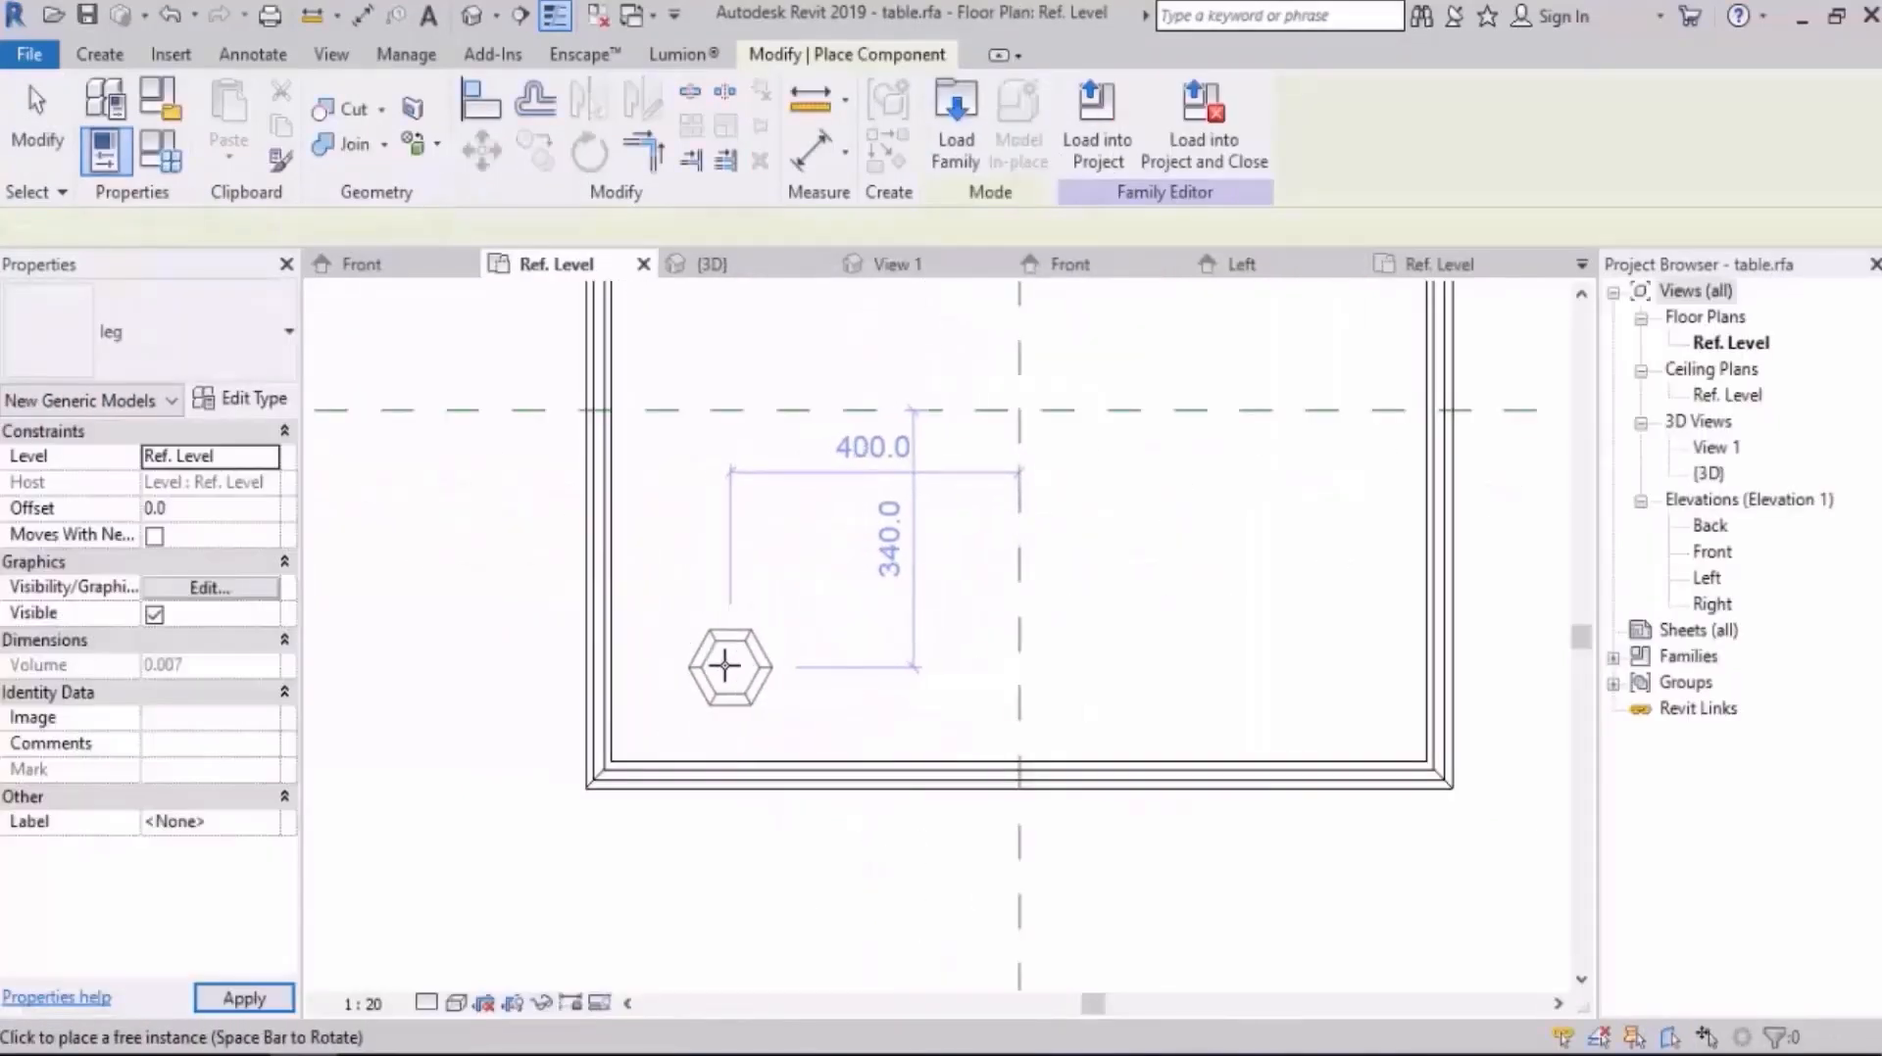
click(717, 652)
key(Escape)
key(Escape)
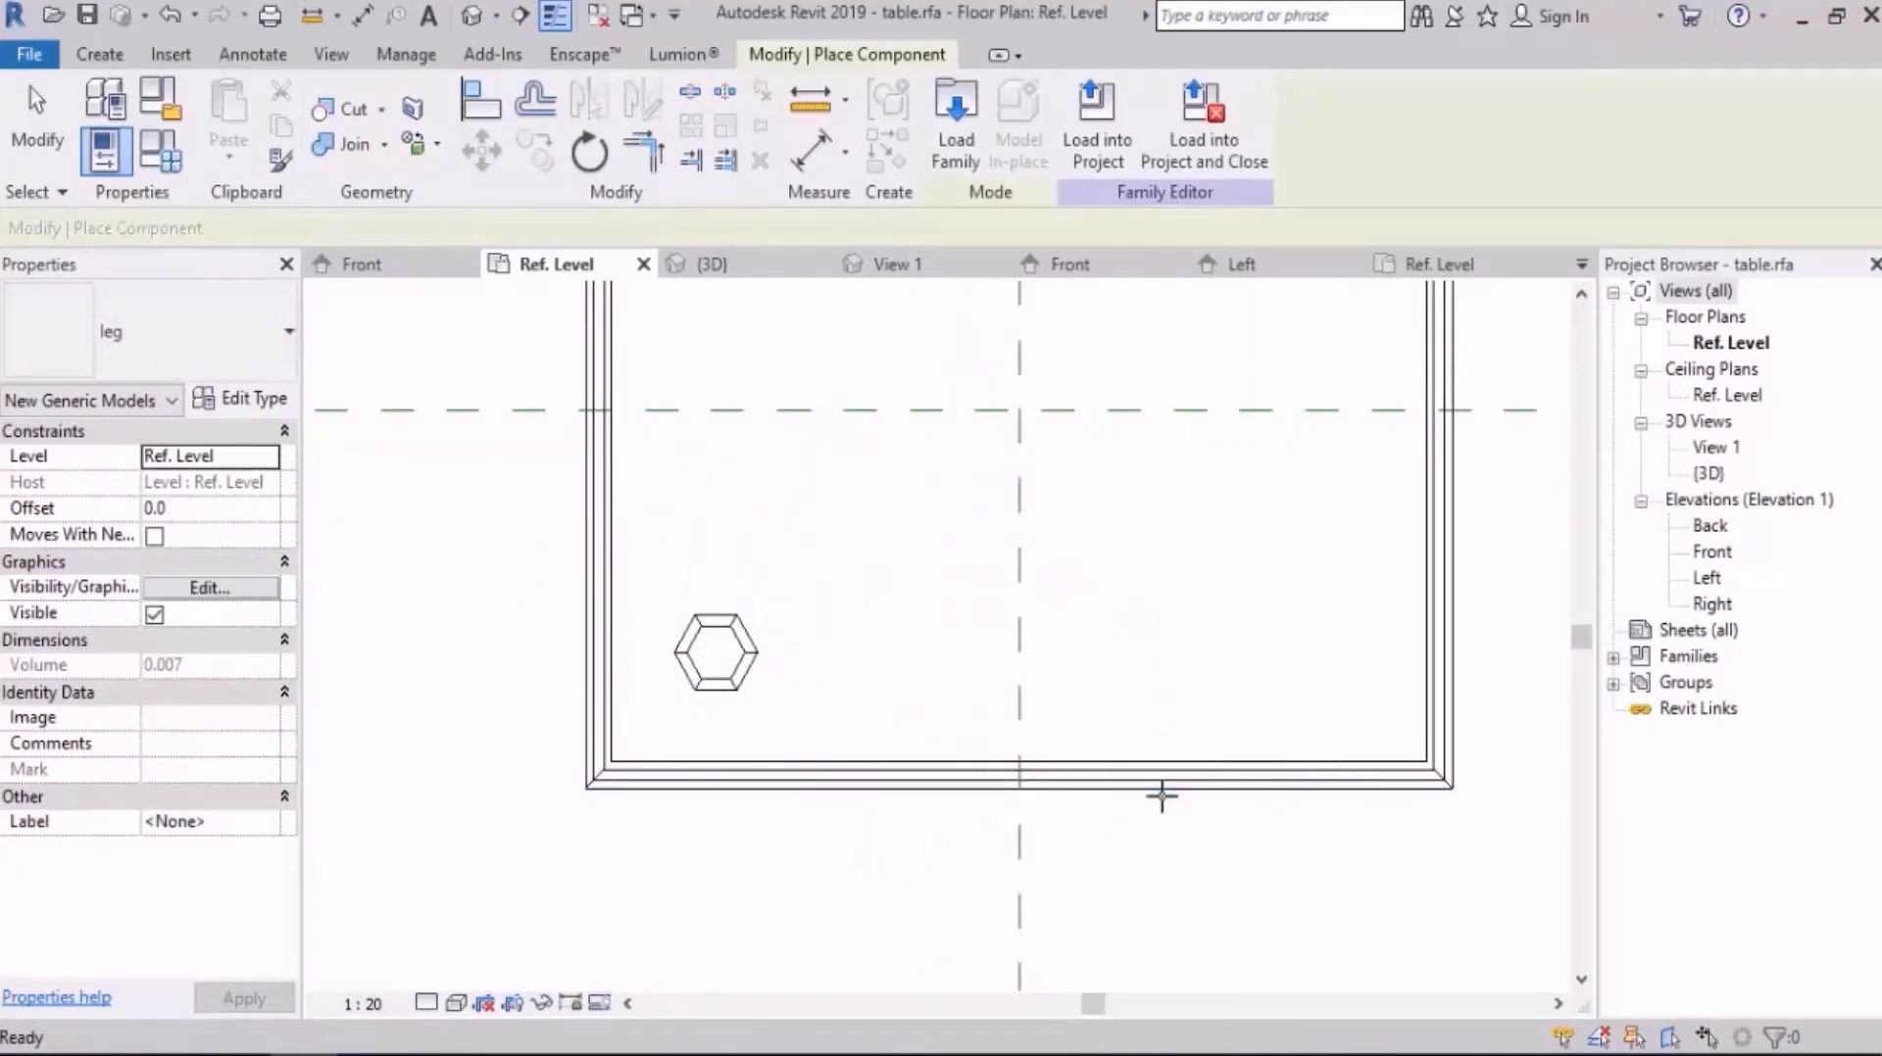
Step: Add an aligned dimension from the leg's centre to the tabletop's front outer edge
scroll(1104, 785, down, 1)
click(254, 55)
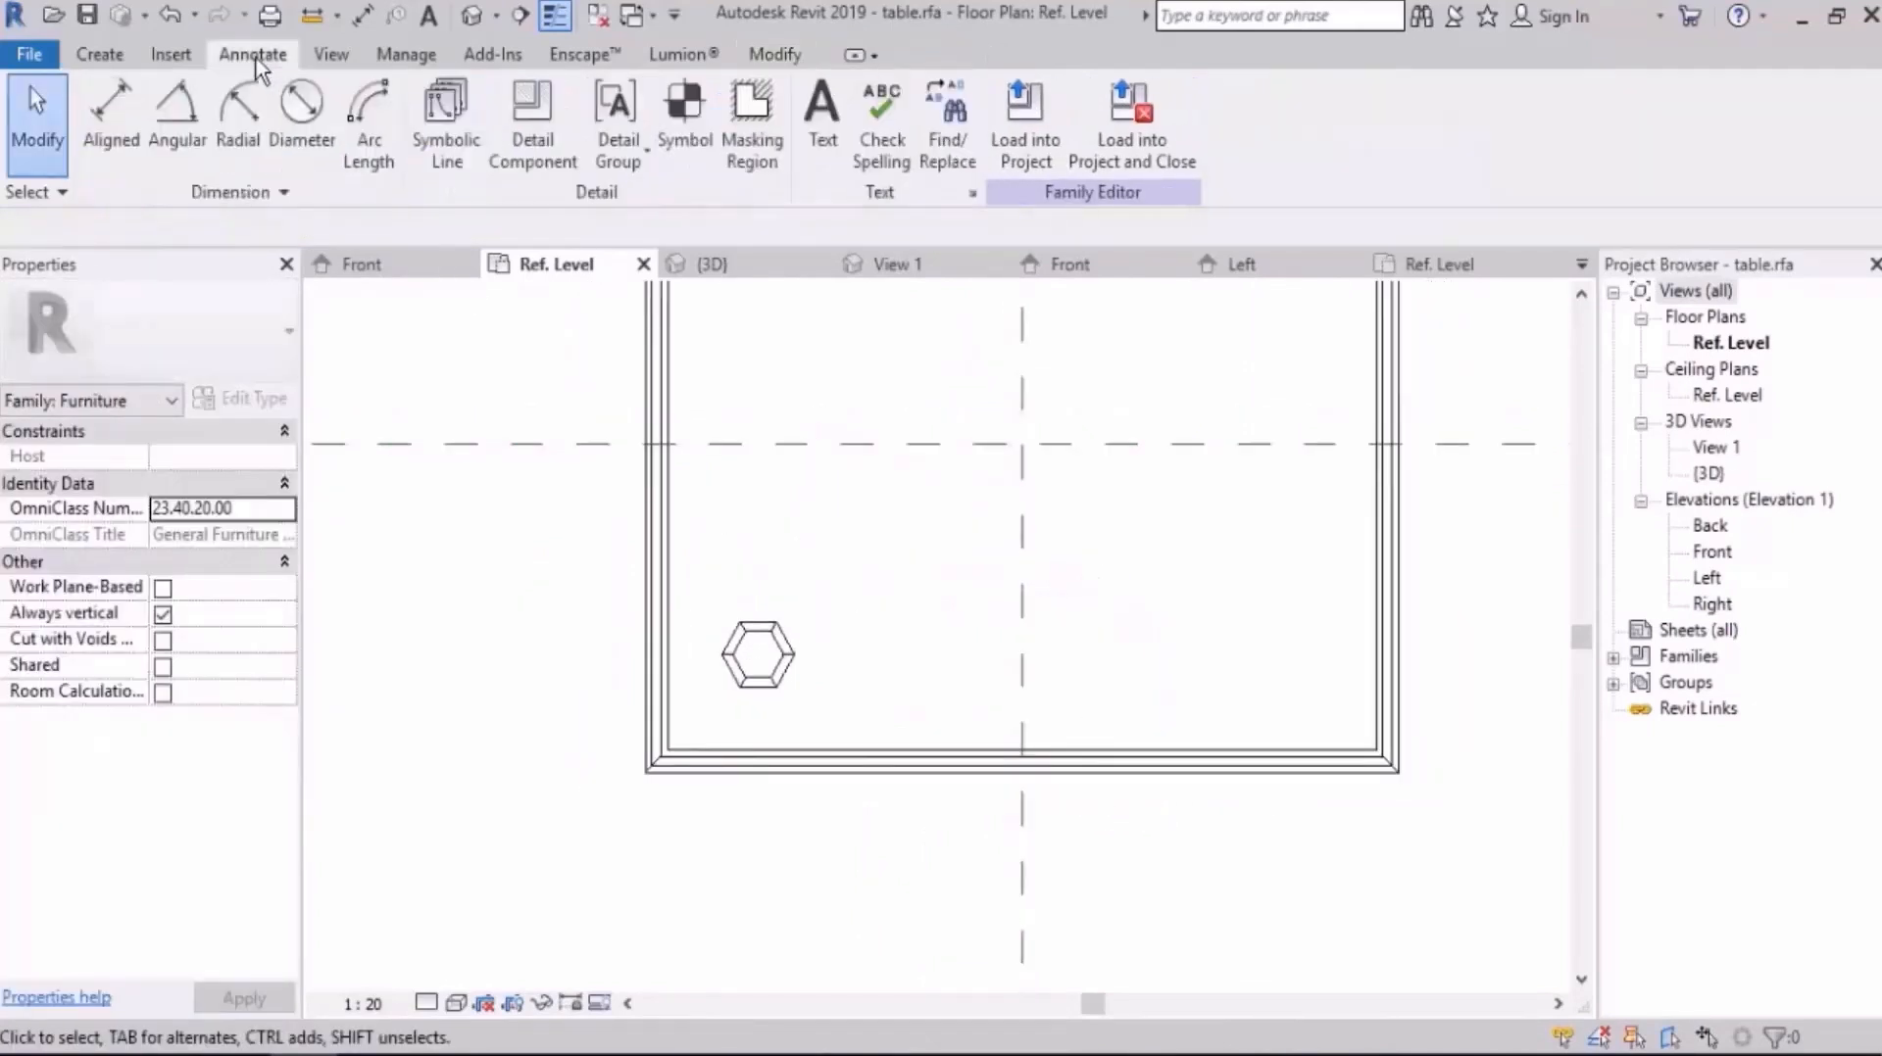
click(114, 124)
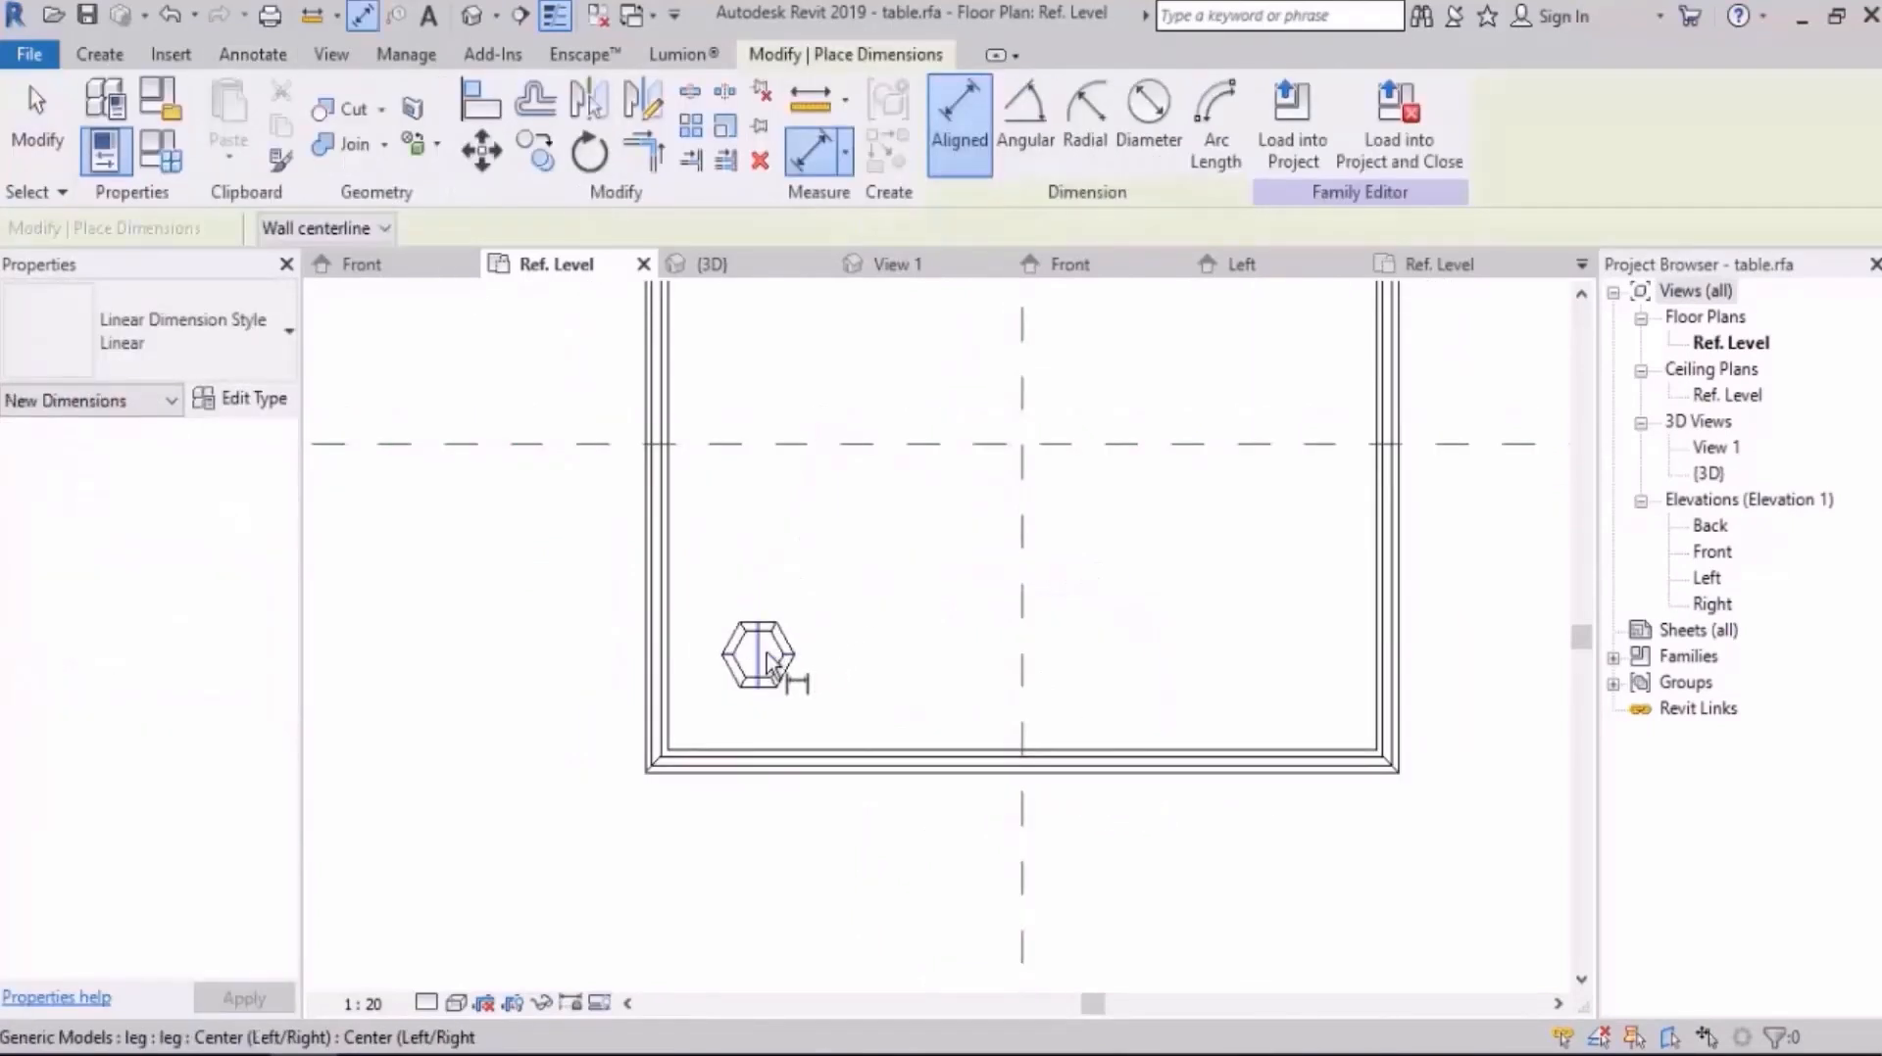
click(763, 665)
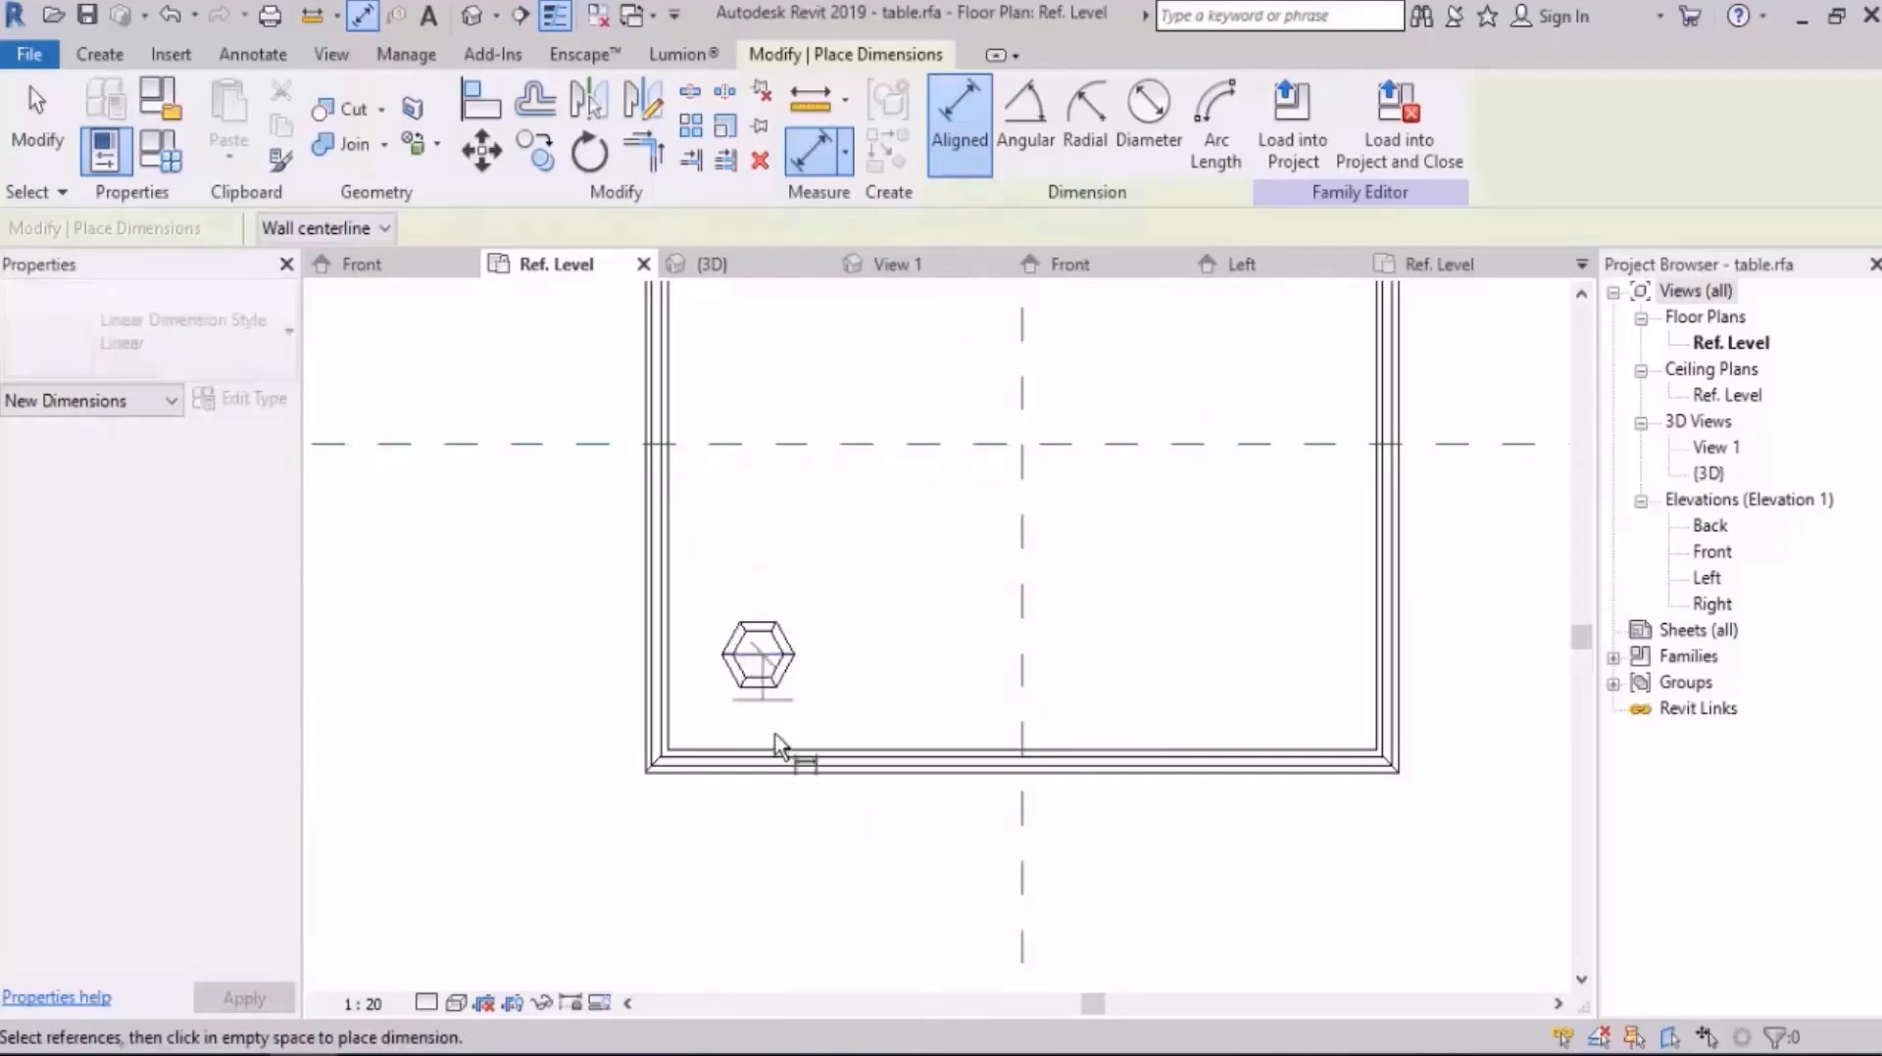
click(780, 778)
click(882, 858)
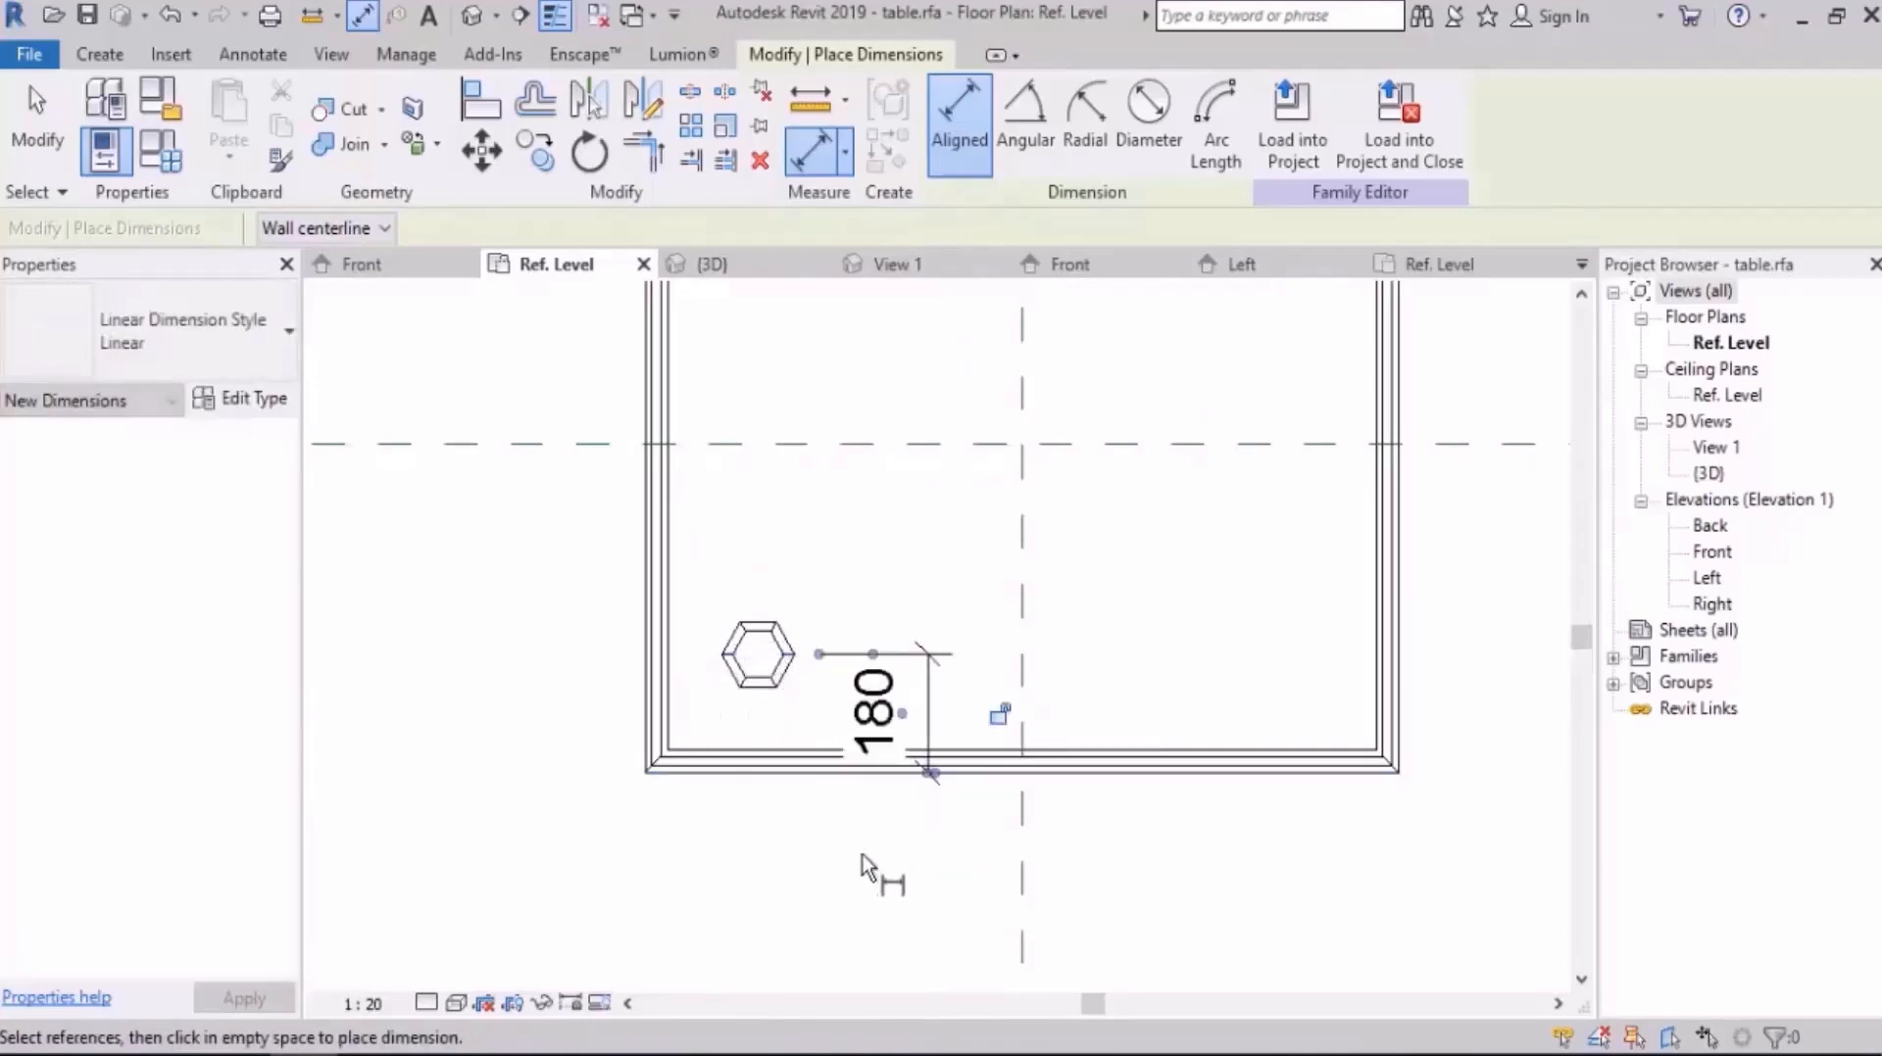
Step: Add an aligned dimension from the leg's centre to the nearest side edge of the tabletop
scroll(764, 696, up, 2)
click(758, 682)
click(608, 657)
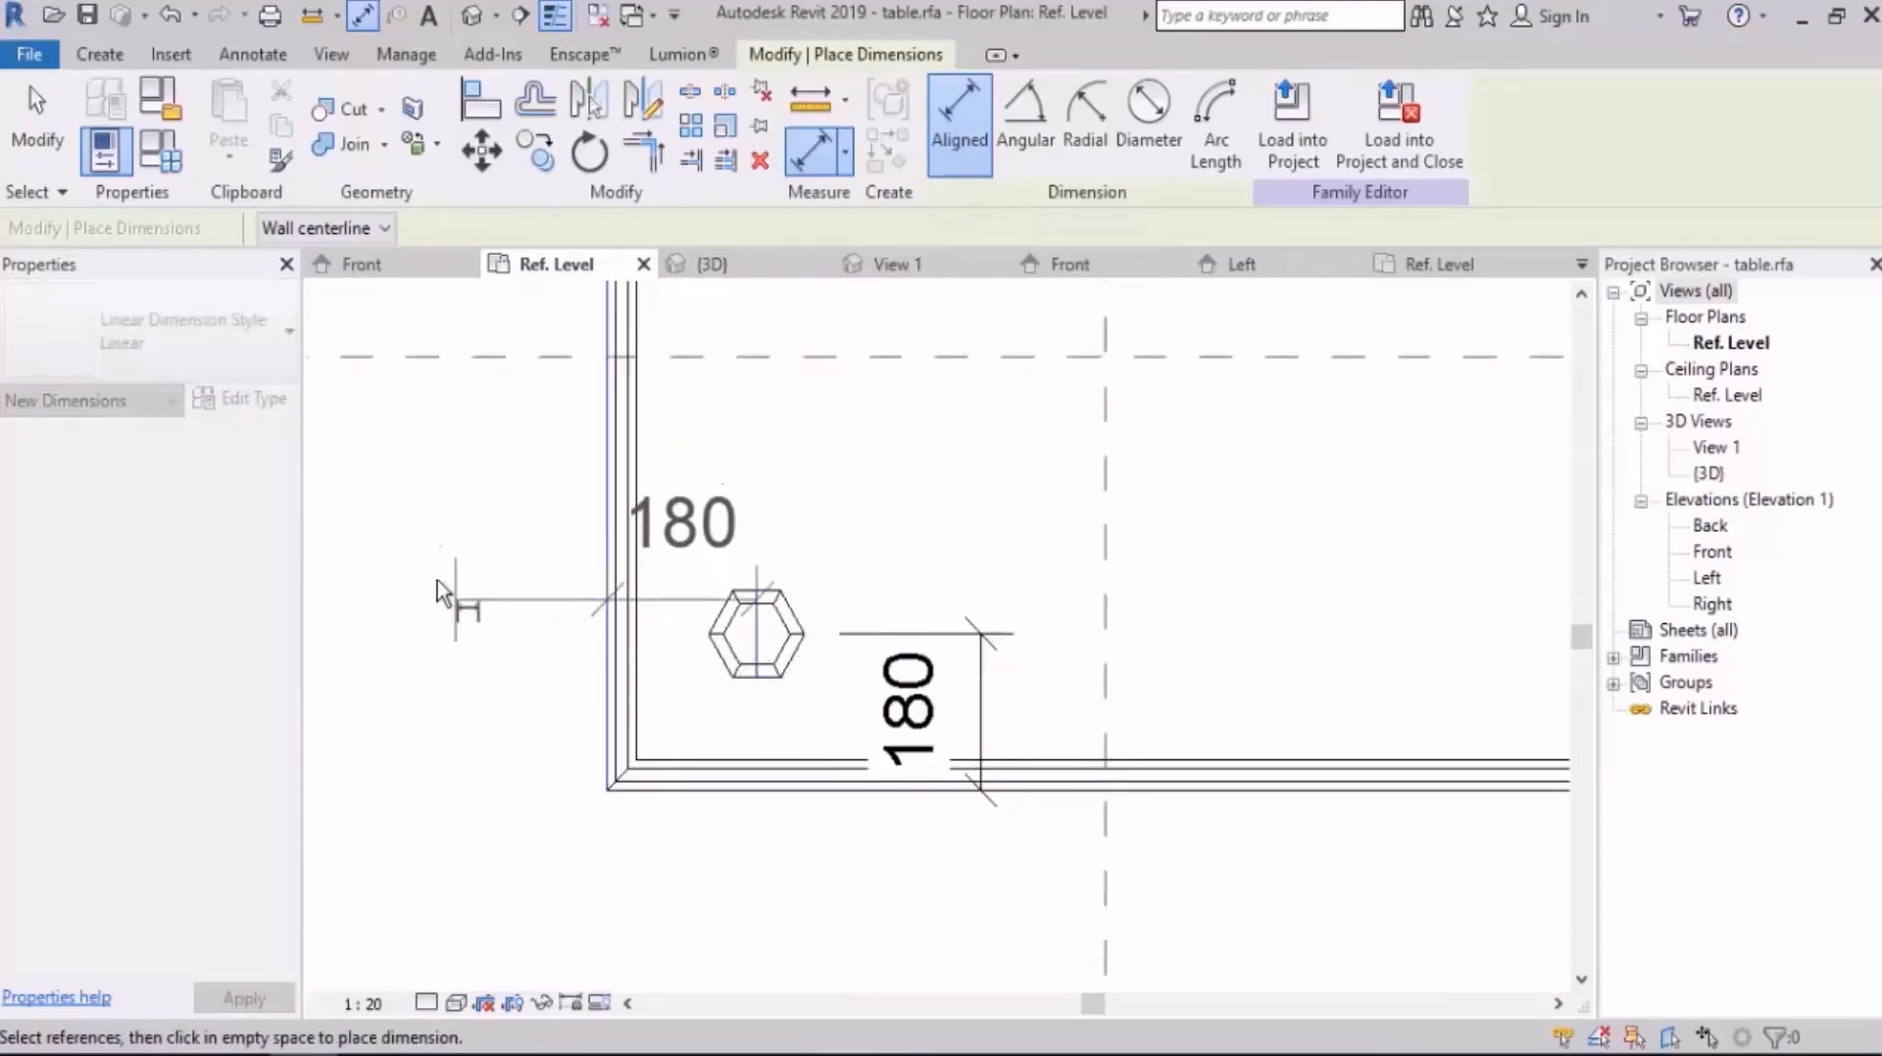
click(417, 514)
key(Escape)
key(Escape)
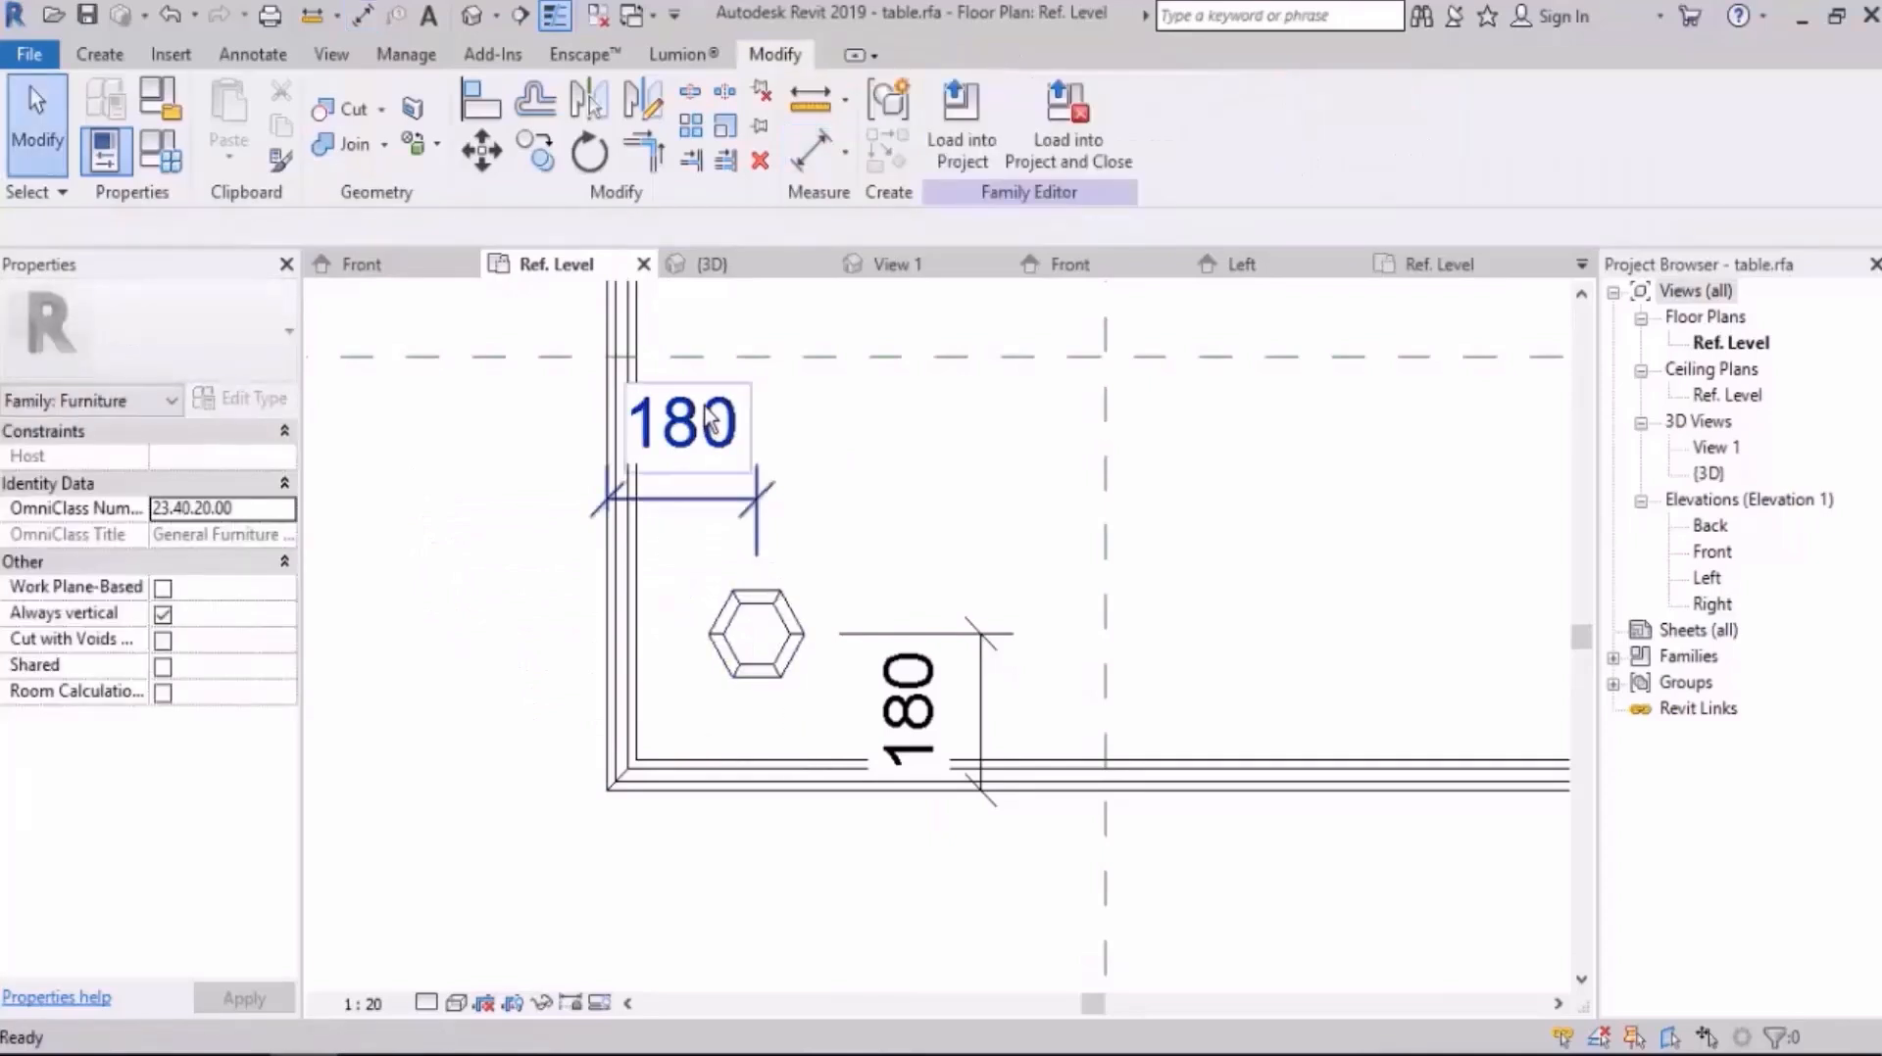
Step: Lock both dimensions that hold the leg's offsets from the tabletop edges
click(676, 499)
key(Escape)
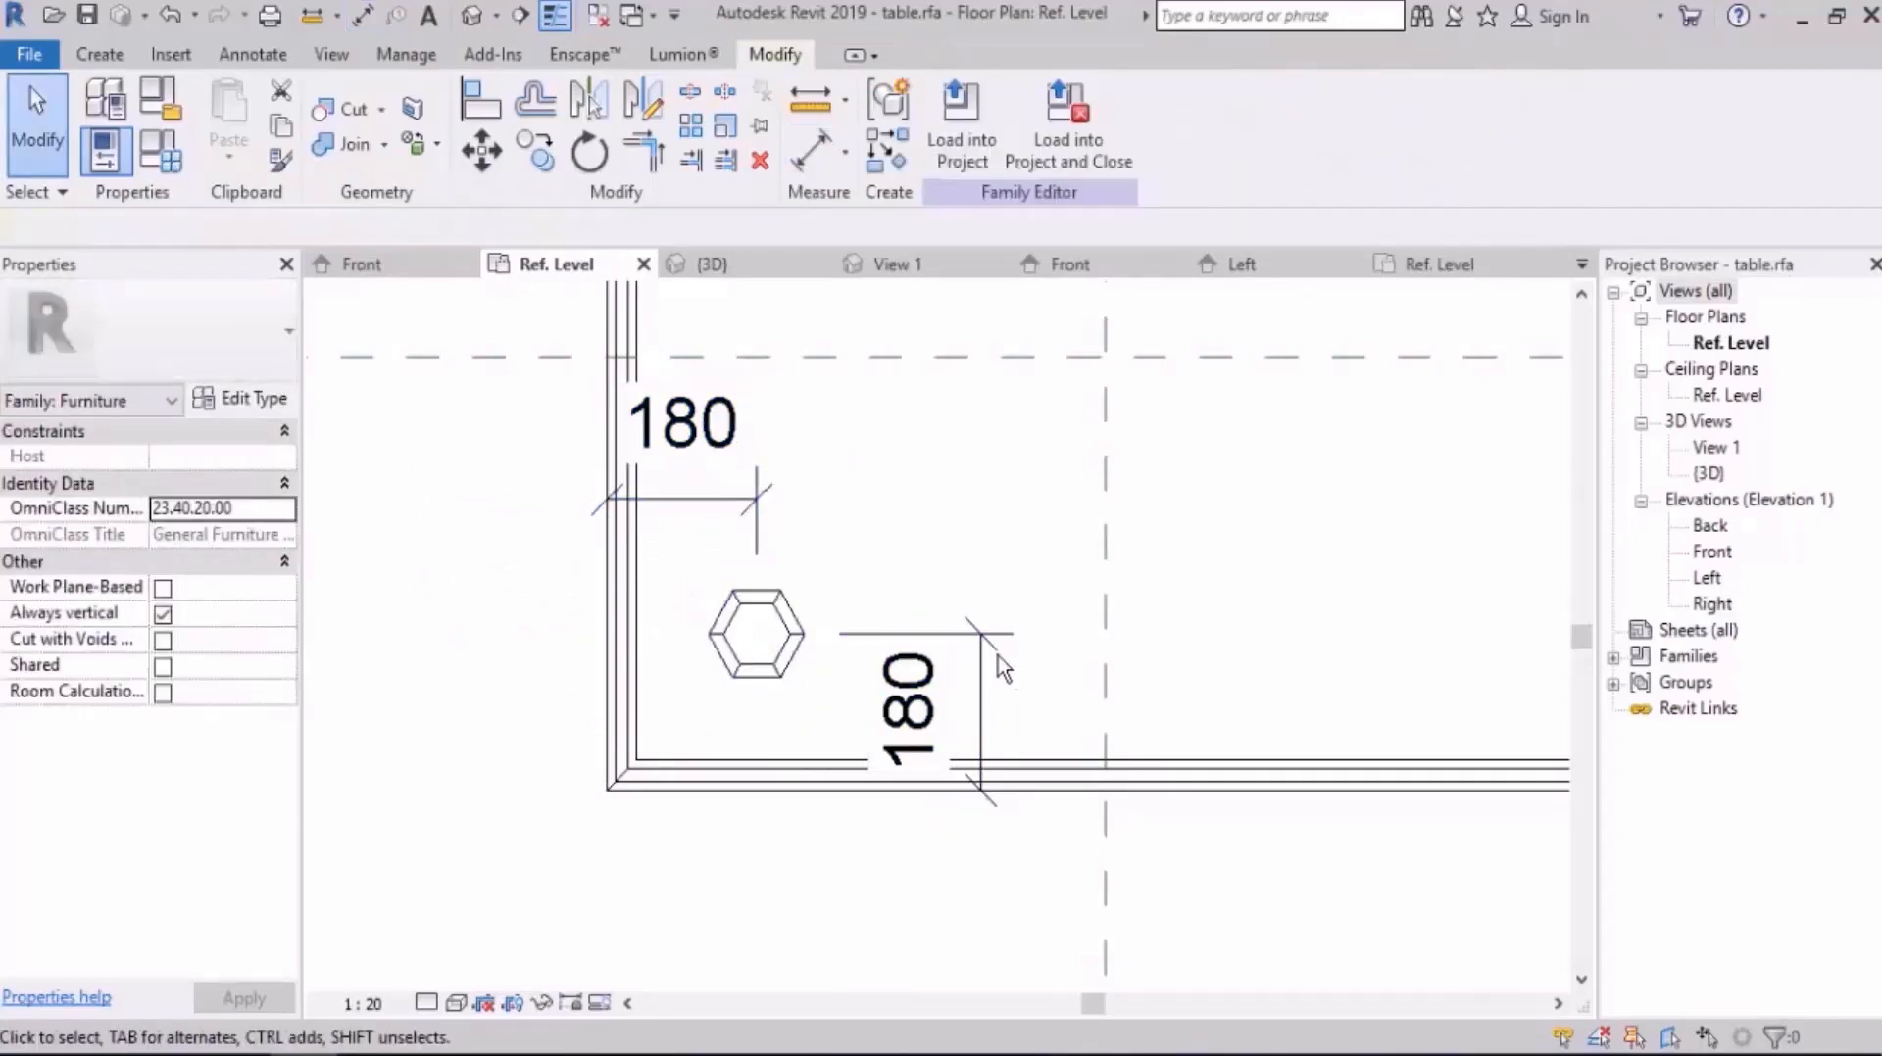
click(1063, 718)
scroll(837, 738, down, 5)
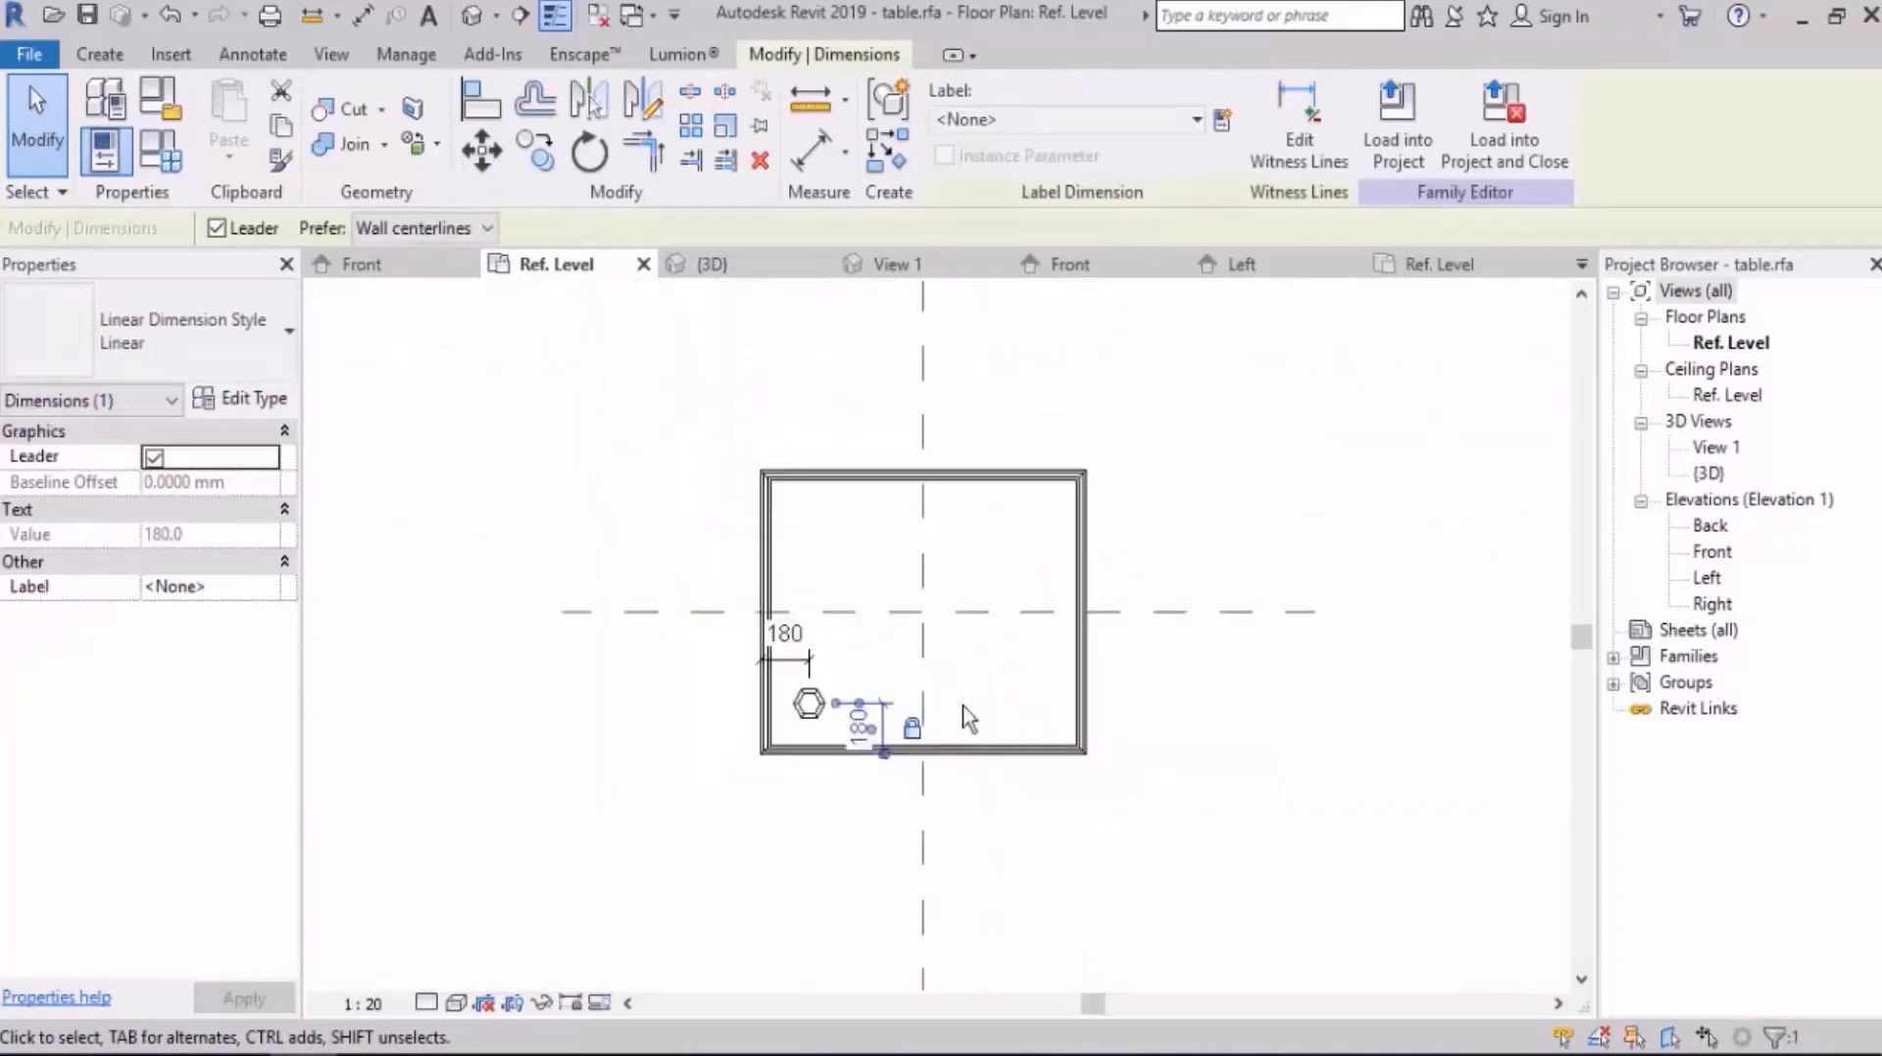
key(Escape)
Step: Set the table's D parameter to 1200 in Family Types and apply it to test the leg constraint
click(161, 155)
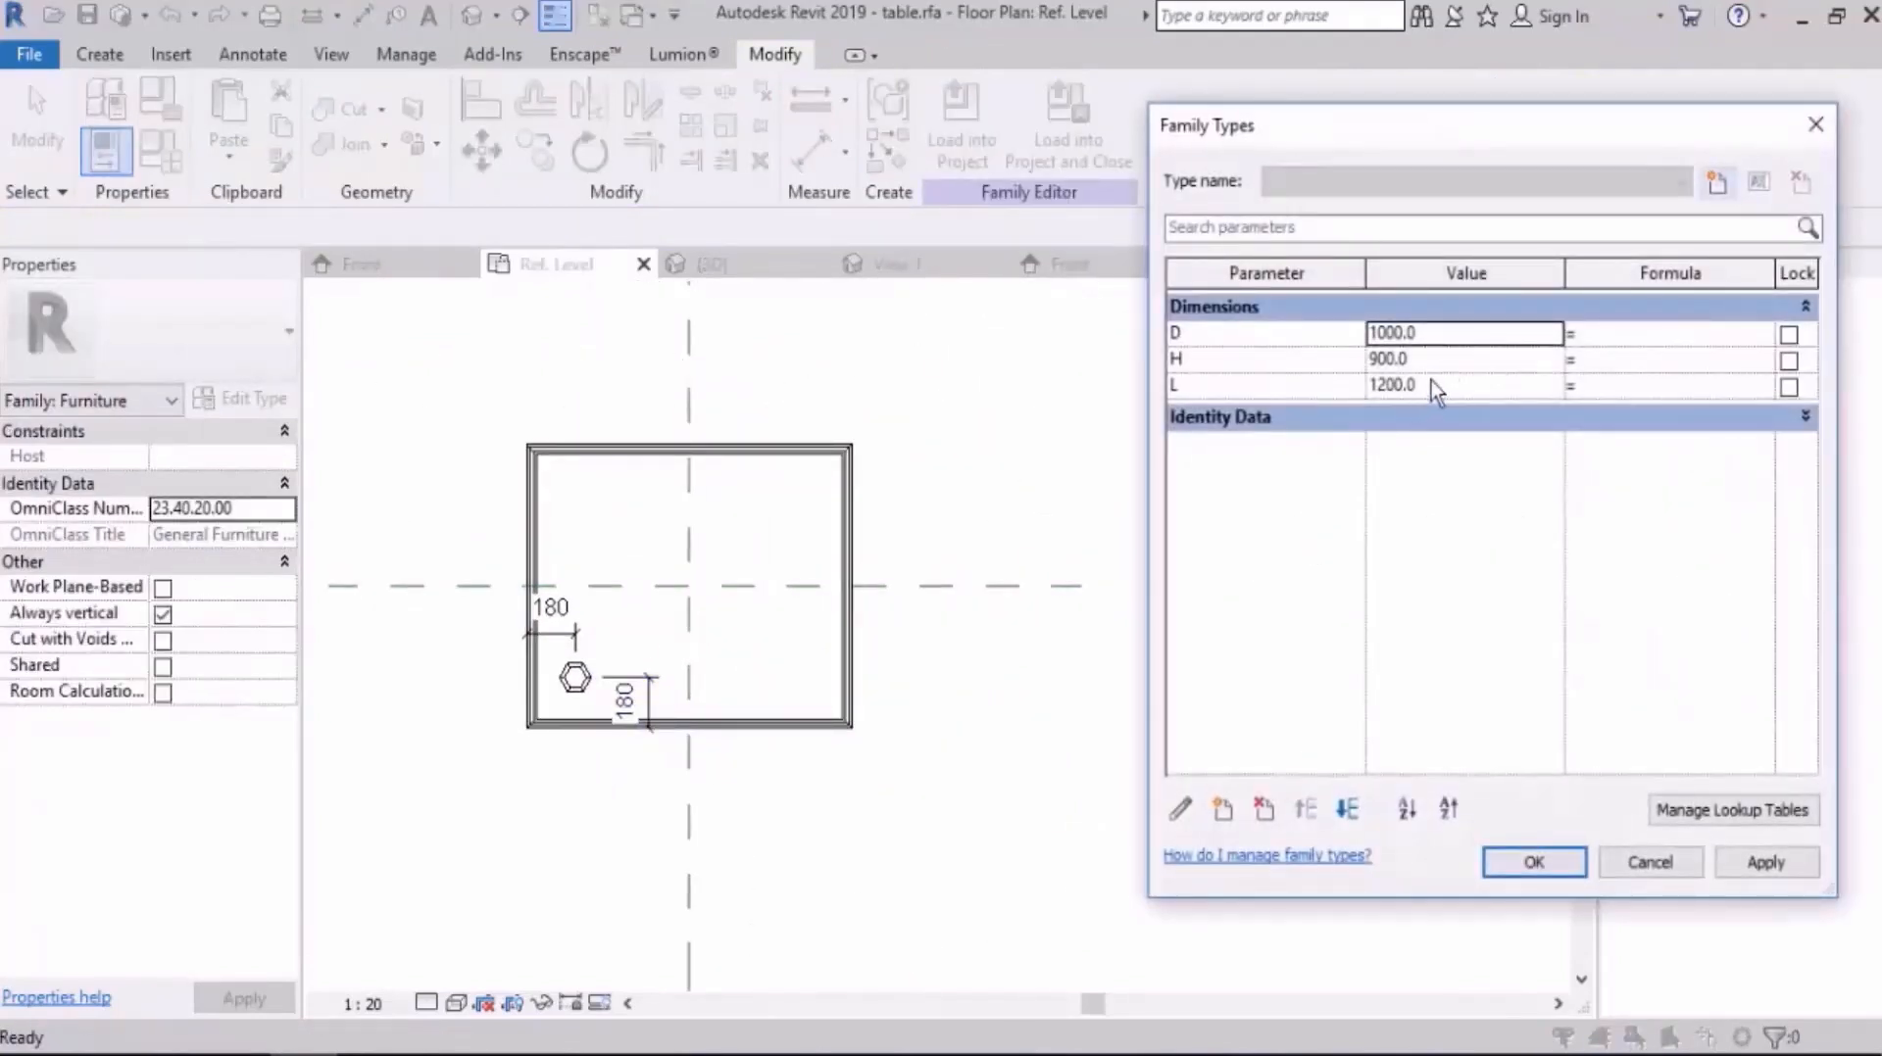
click(1450, 335)
text(1200)
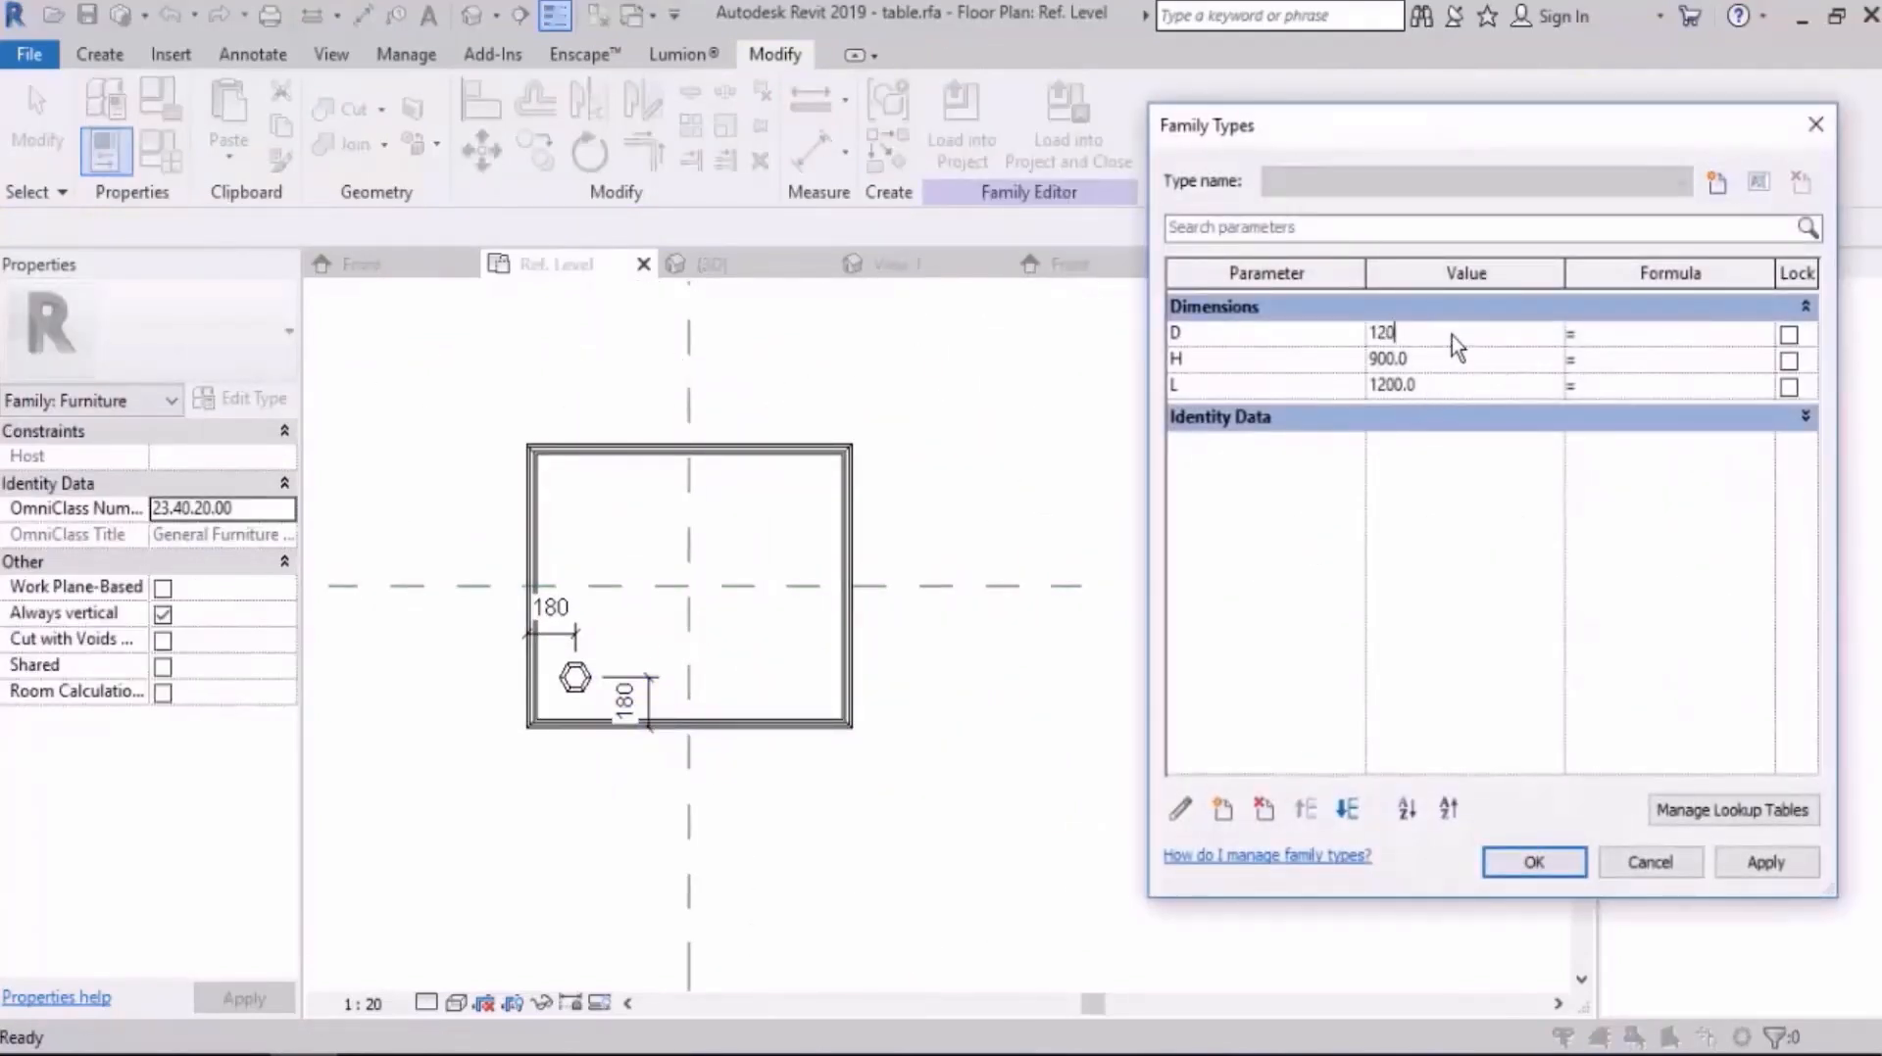
key(Tab)
click(1767, 863)
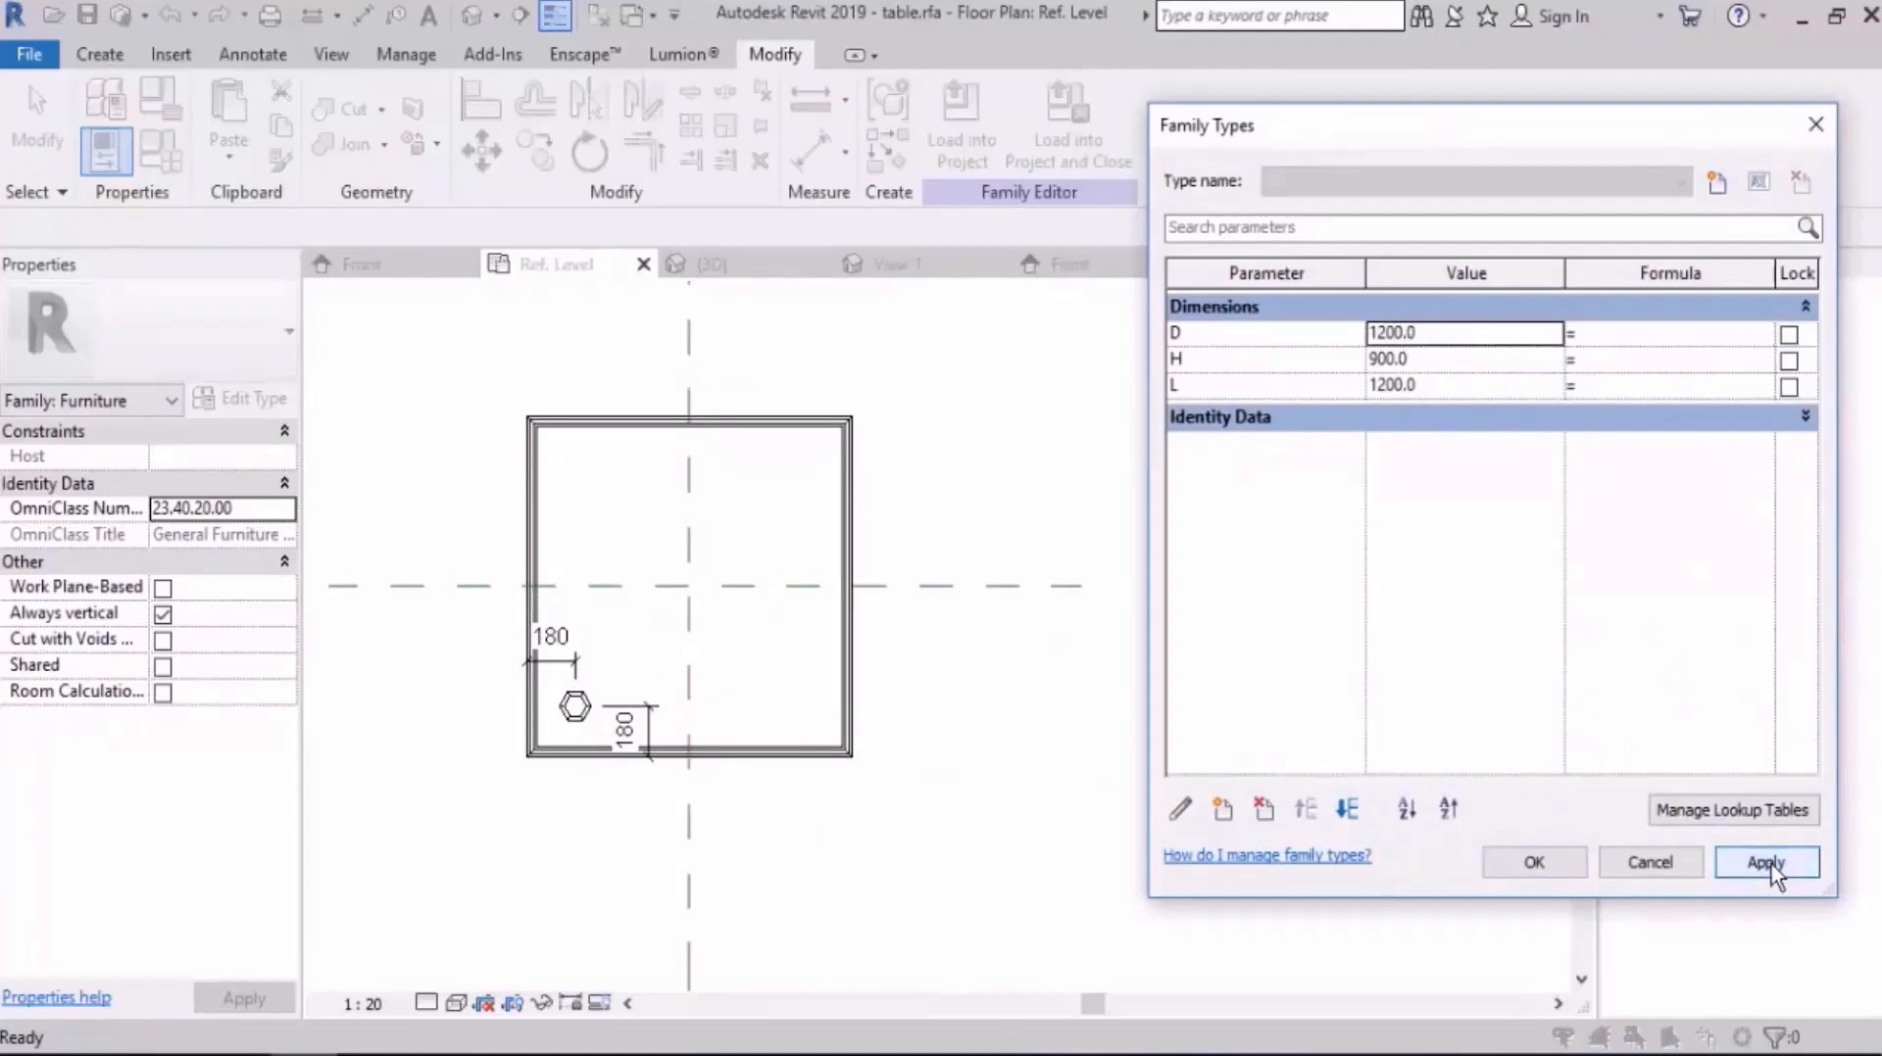
Step: Set the L parameter to 1500, apply it and close Family Types
click(1445, 386)
text(1500)
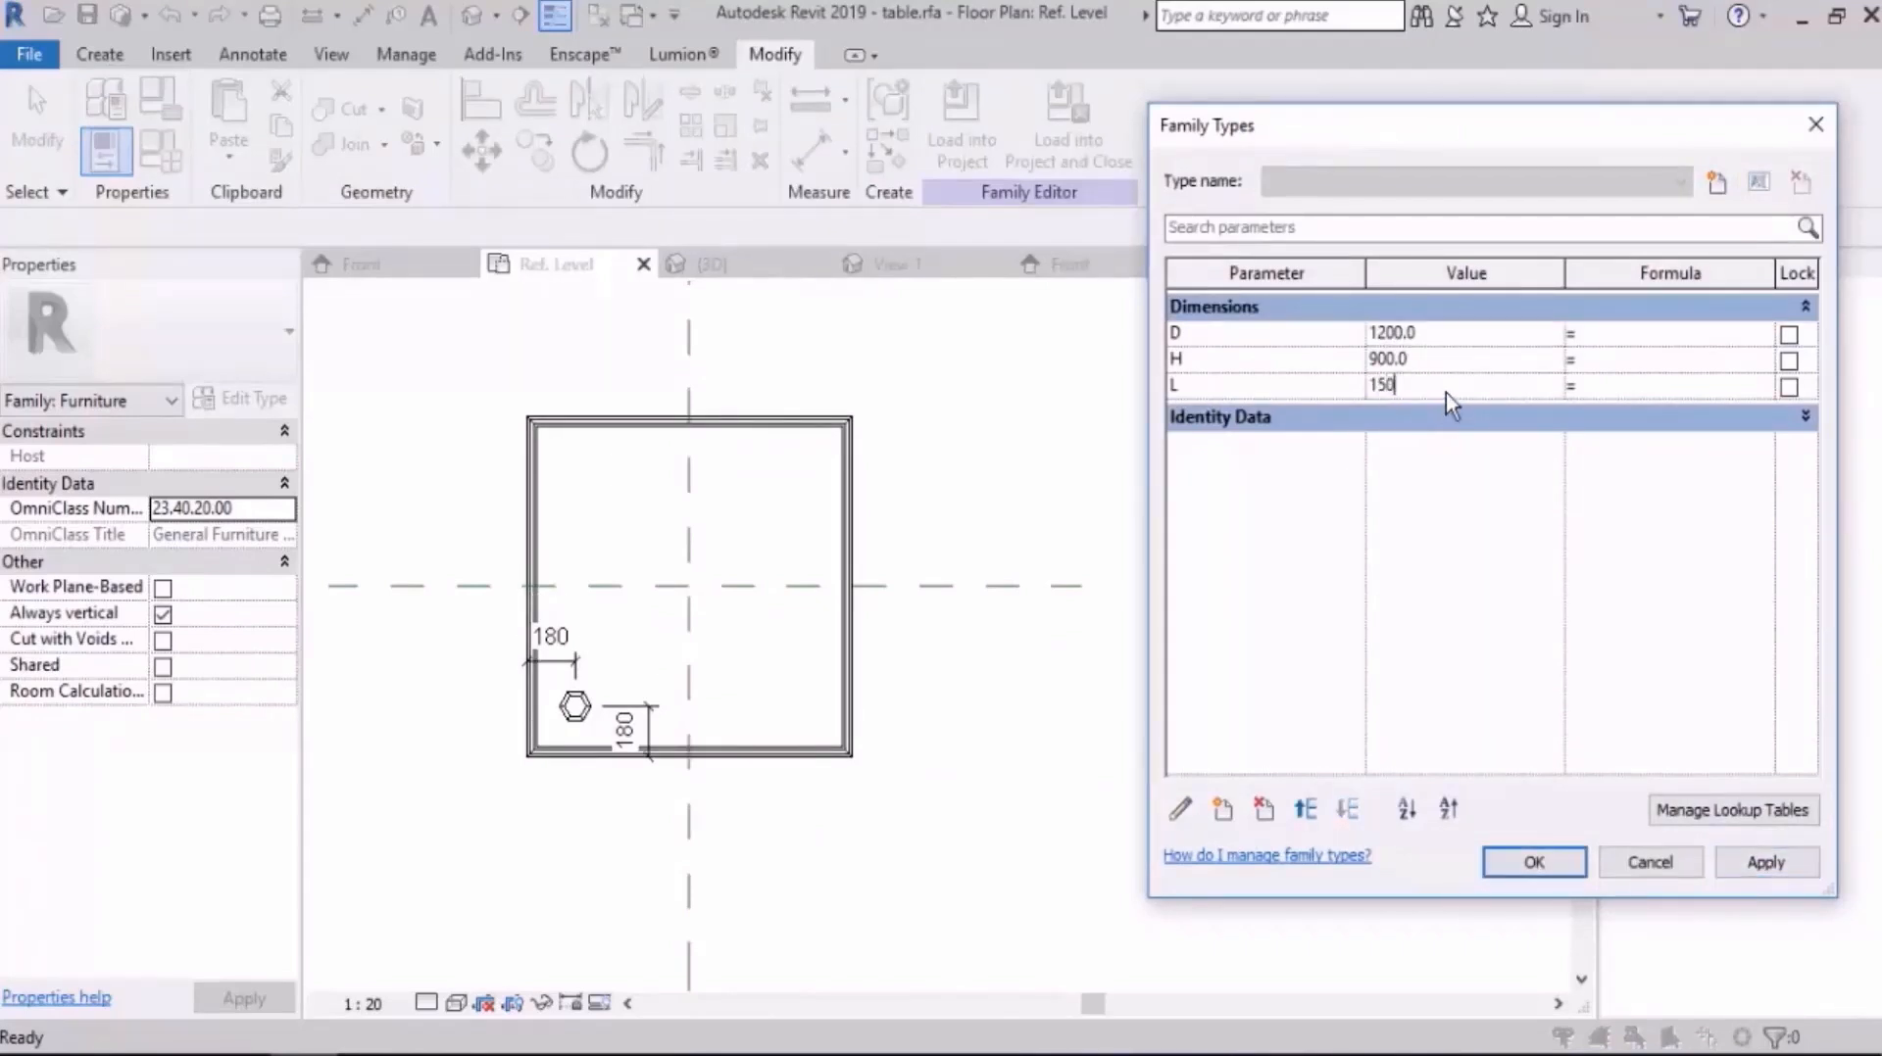
key(Tab)
click(1754, 864)
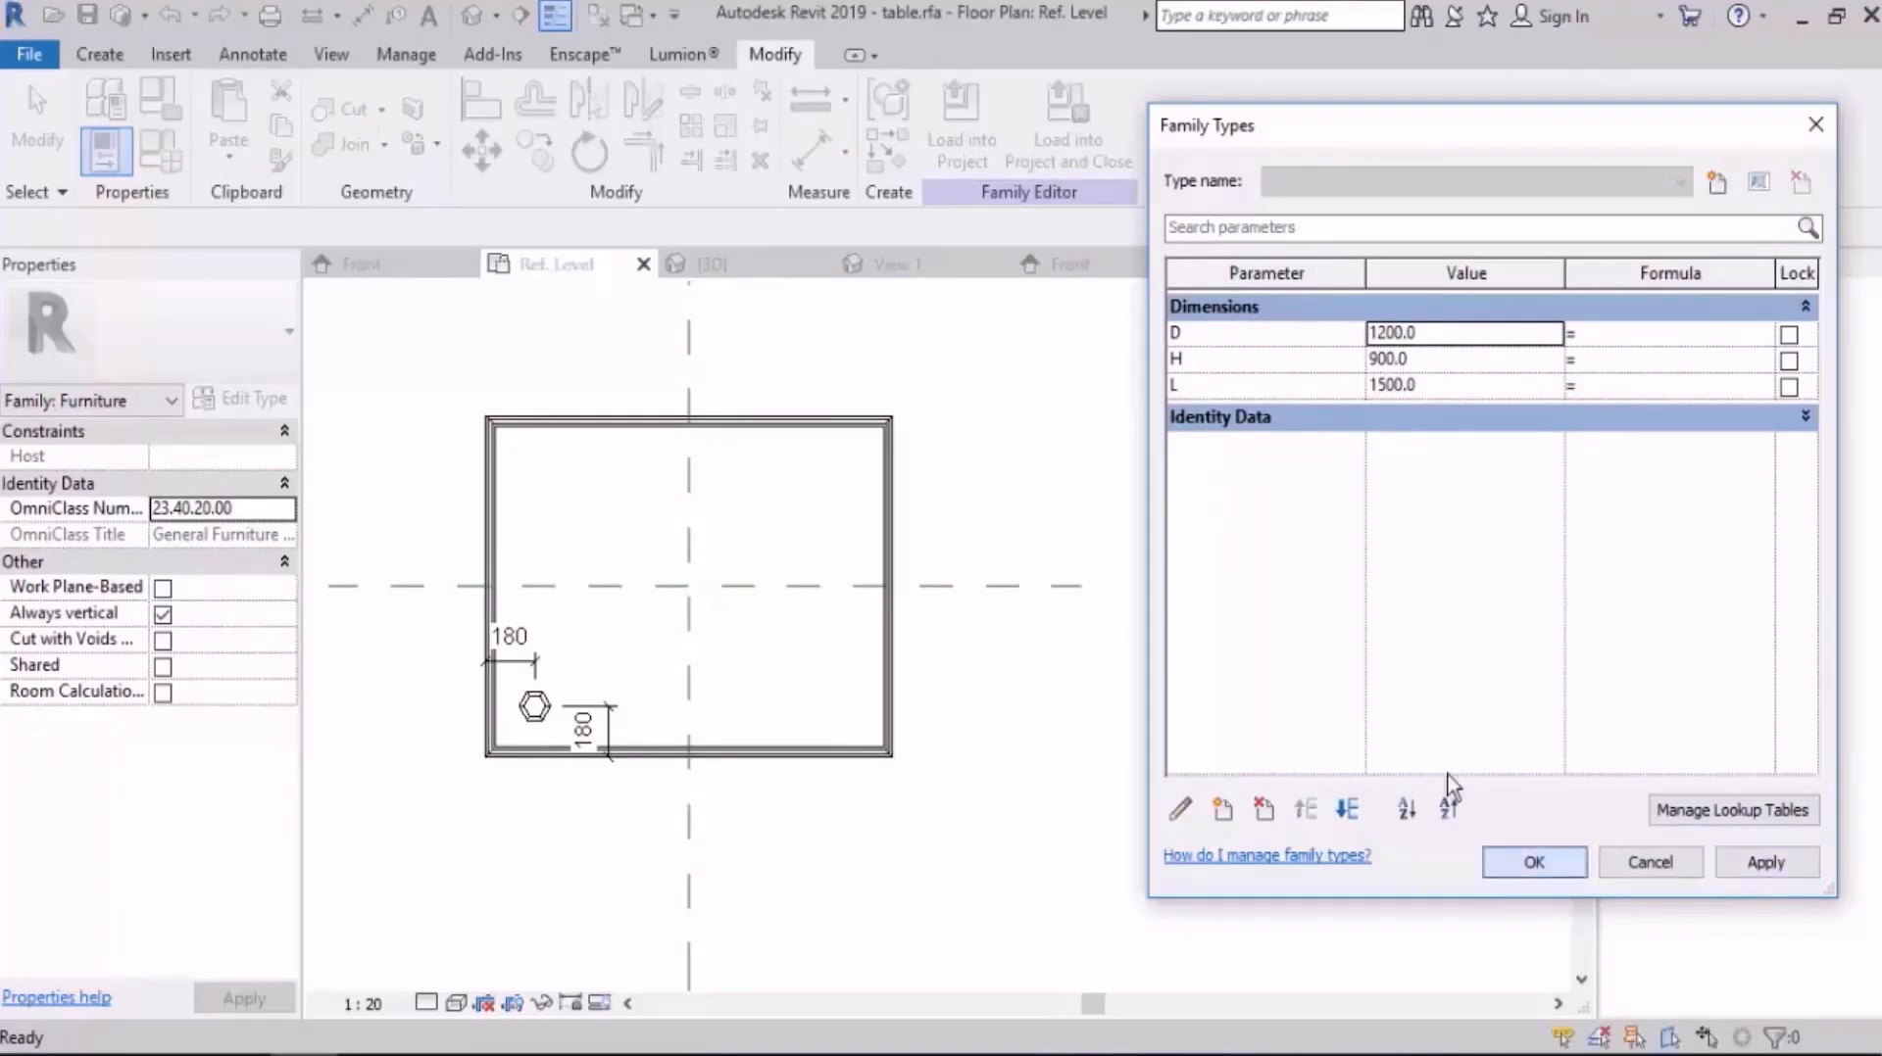
click(1532, 864)
Step: Add a text note reading "nested family" beside the tabletop and delete it
click(252, 54)
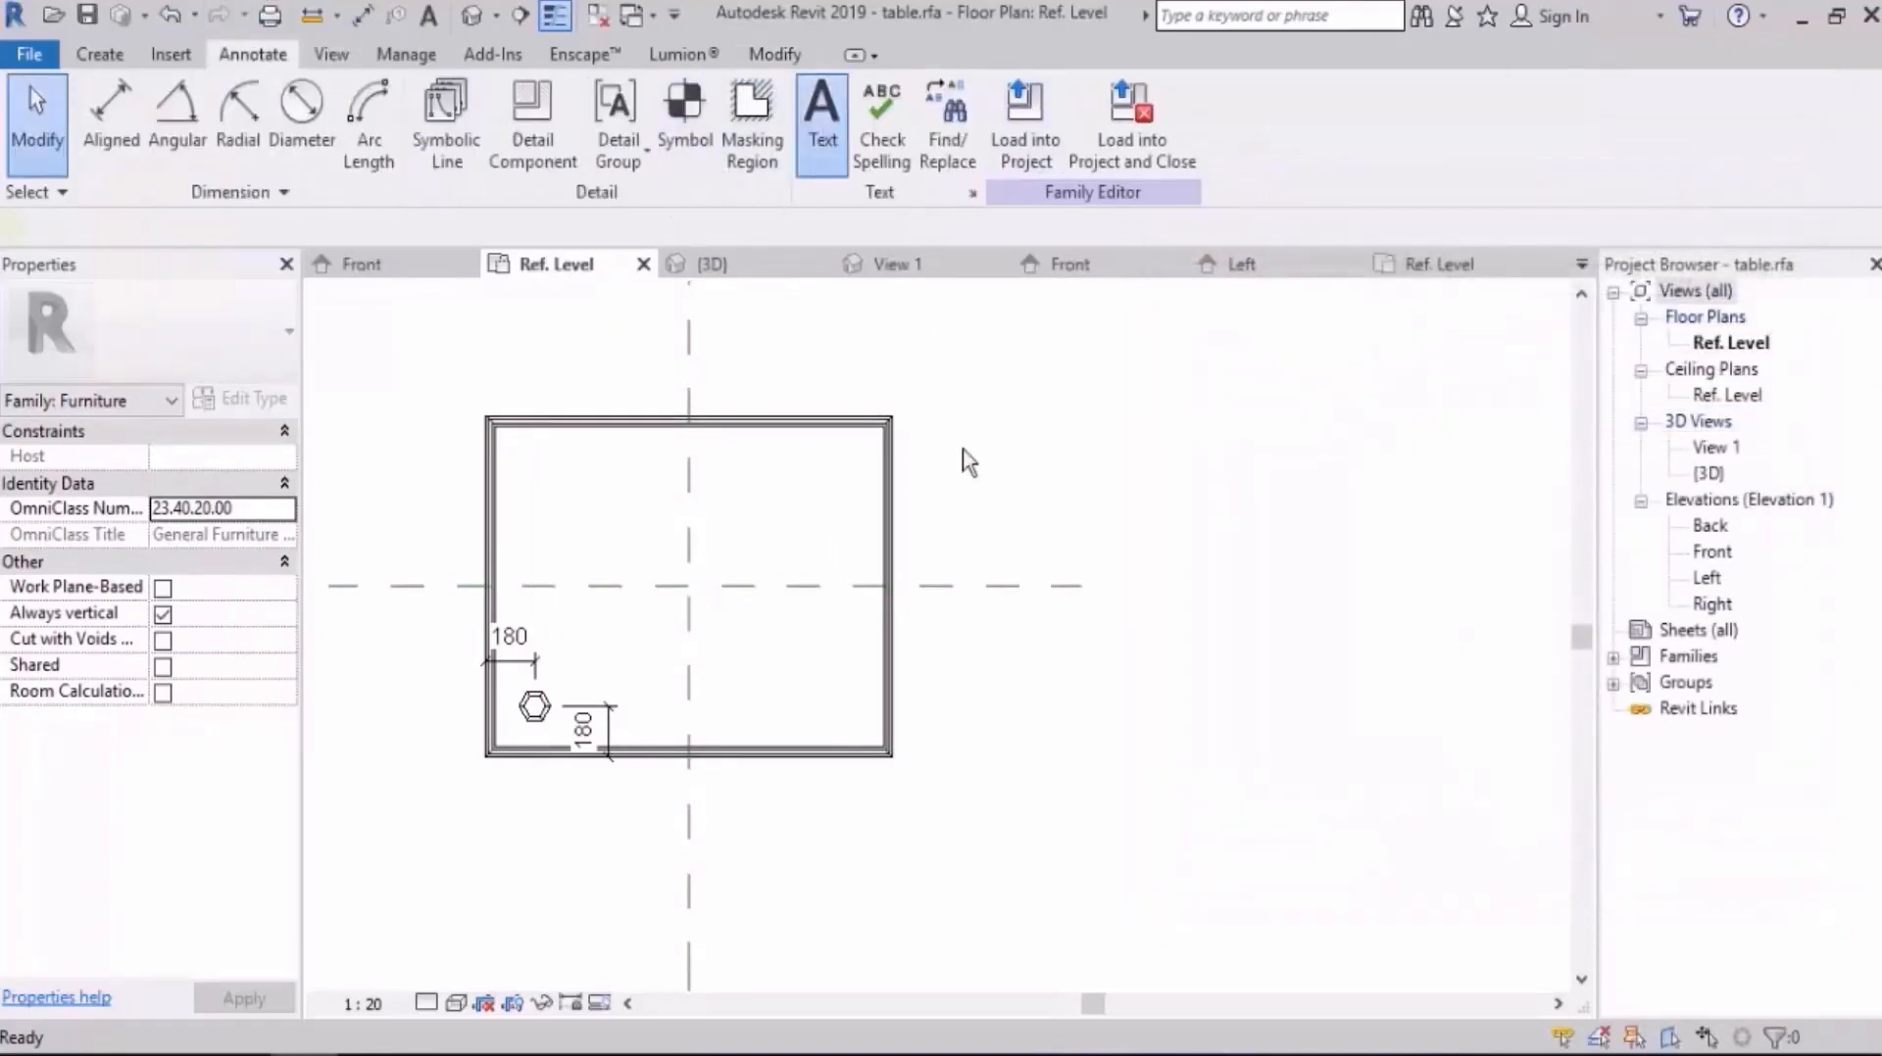
click(963, 488)
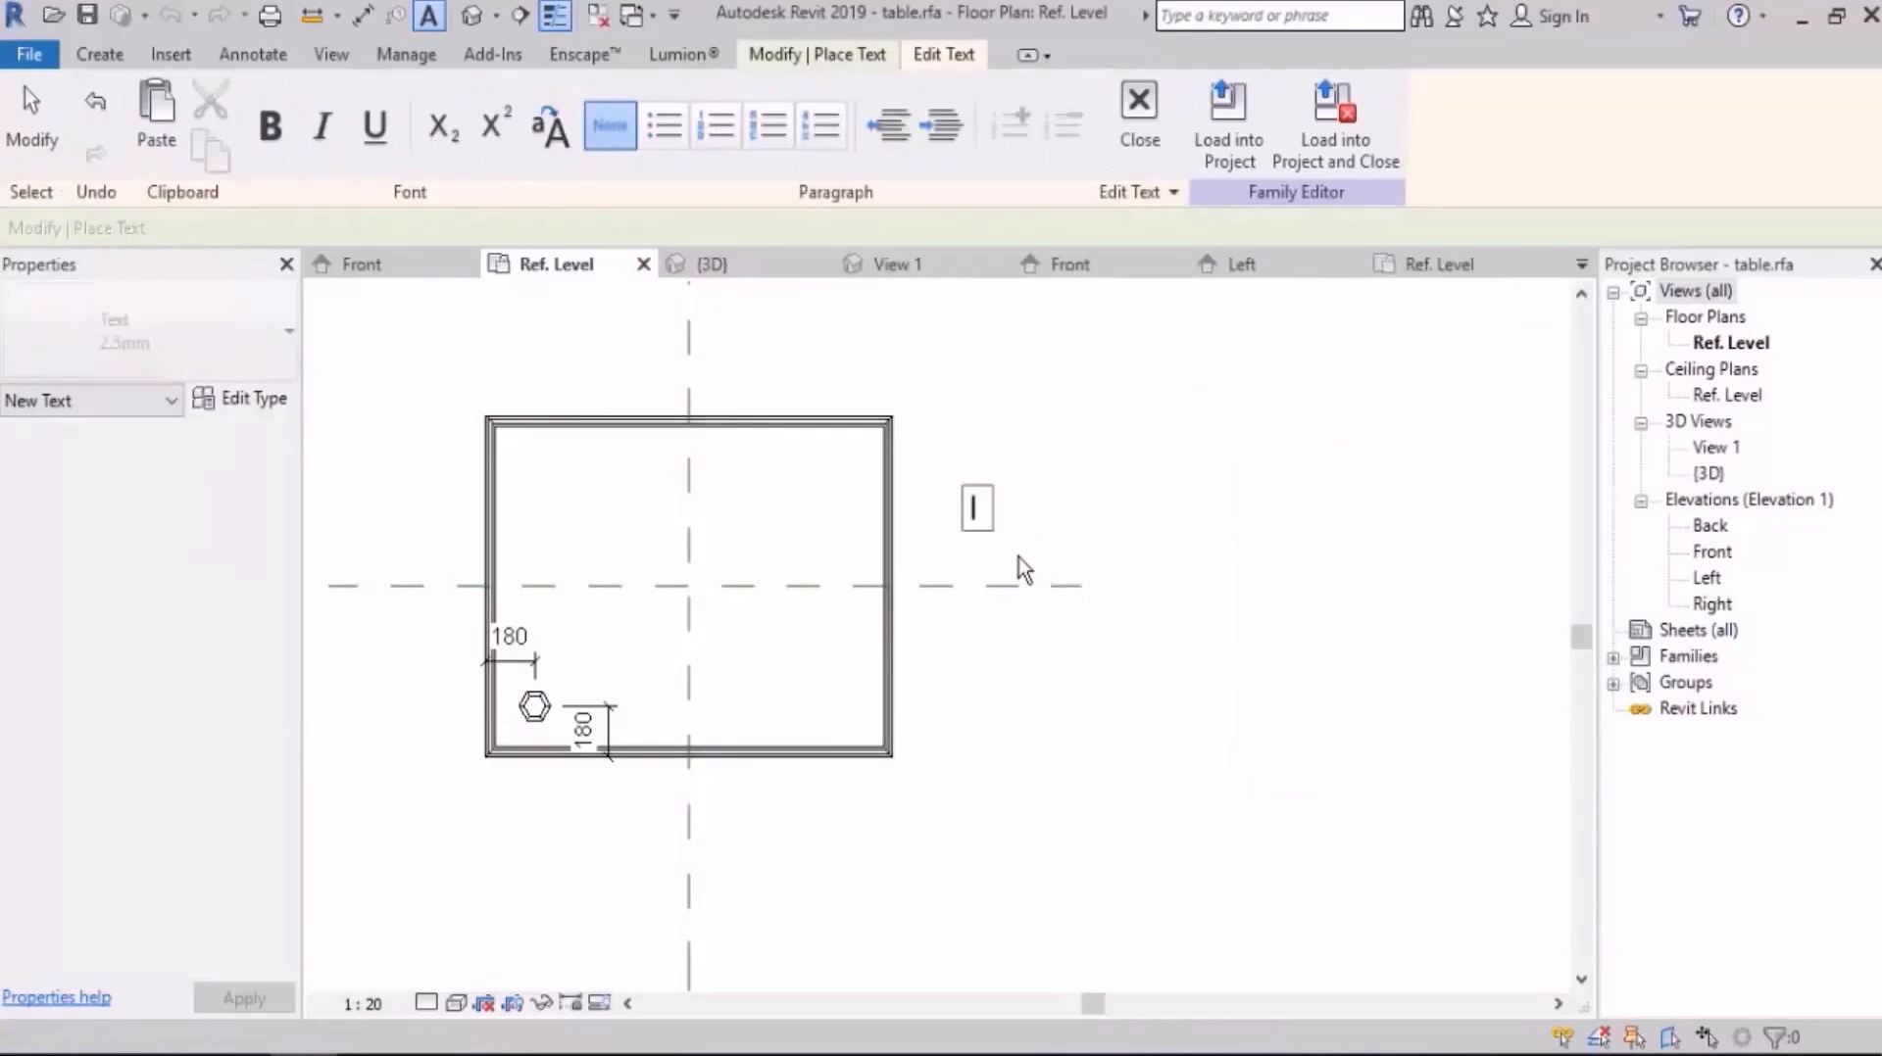
text(nested )
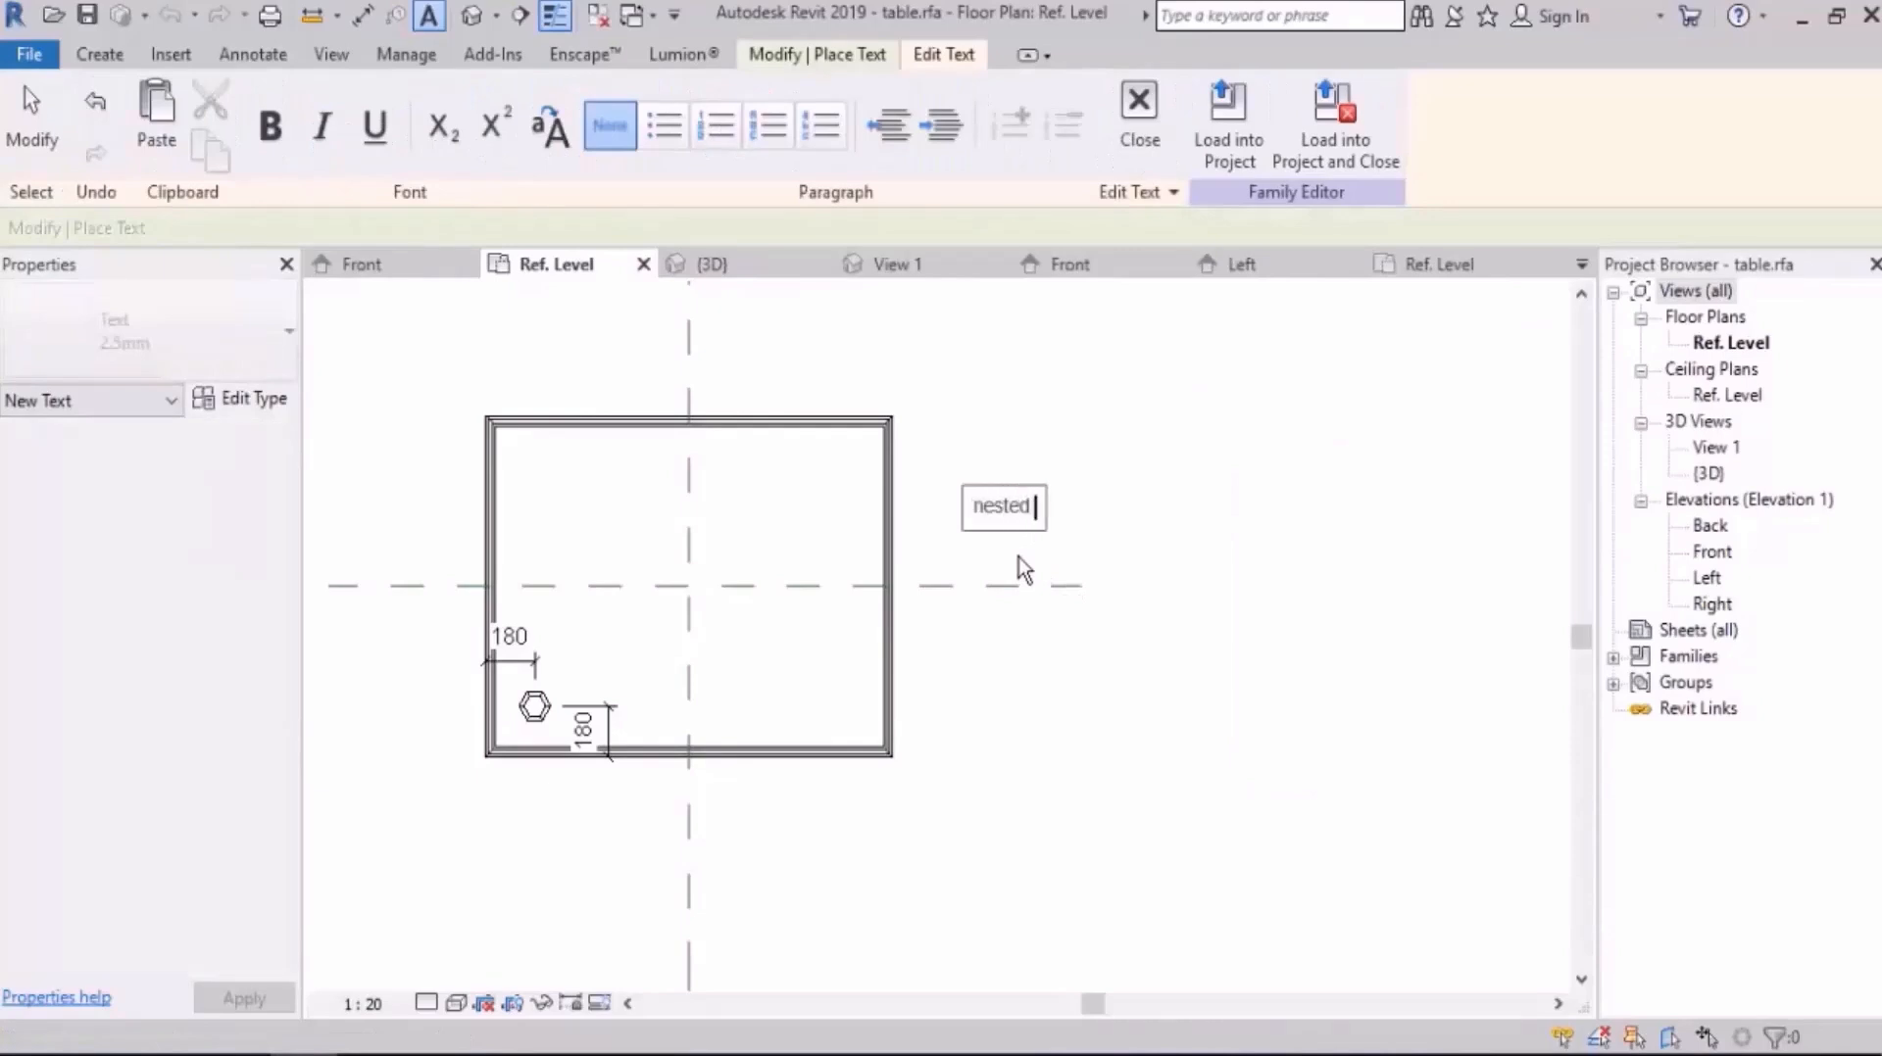
text(family)
click(1308, 635)
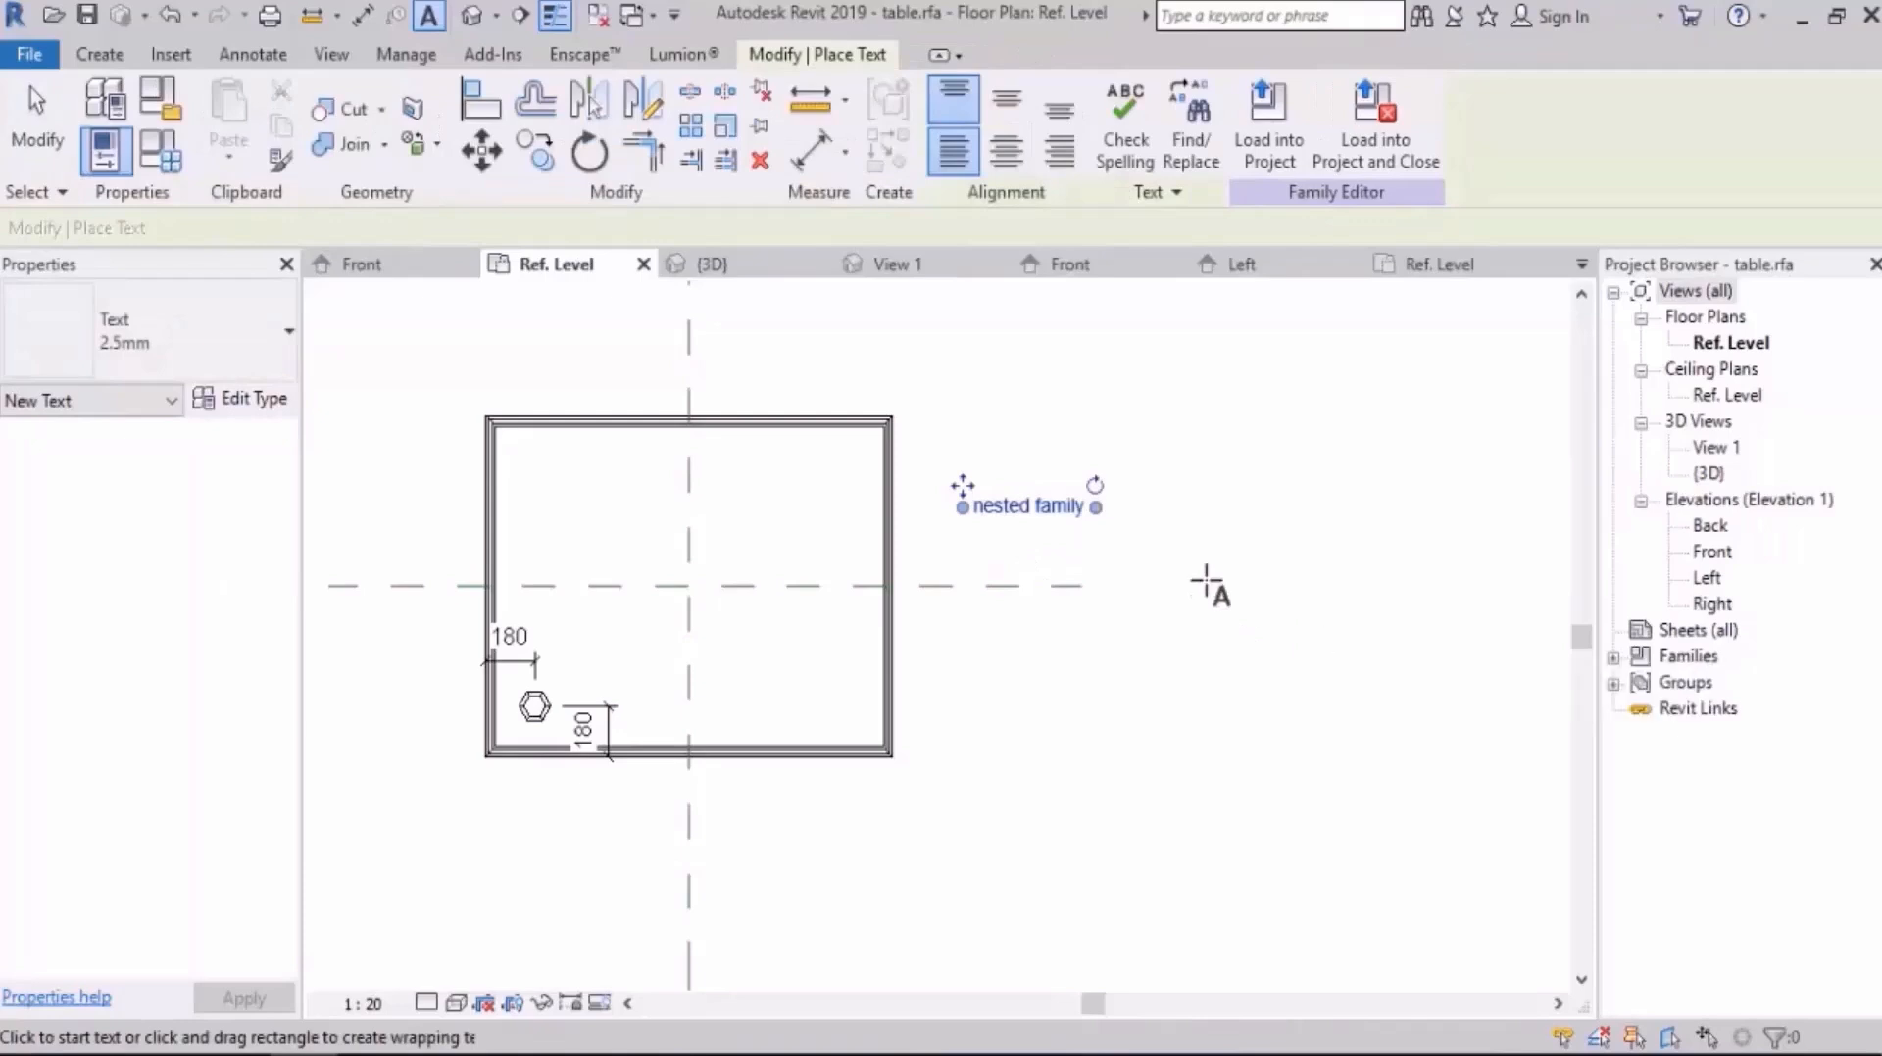
key(Escape)
key(Escape)
click(1049, 517)
key(Delete)
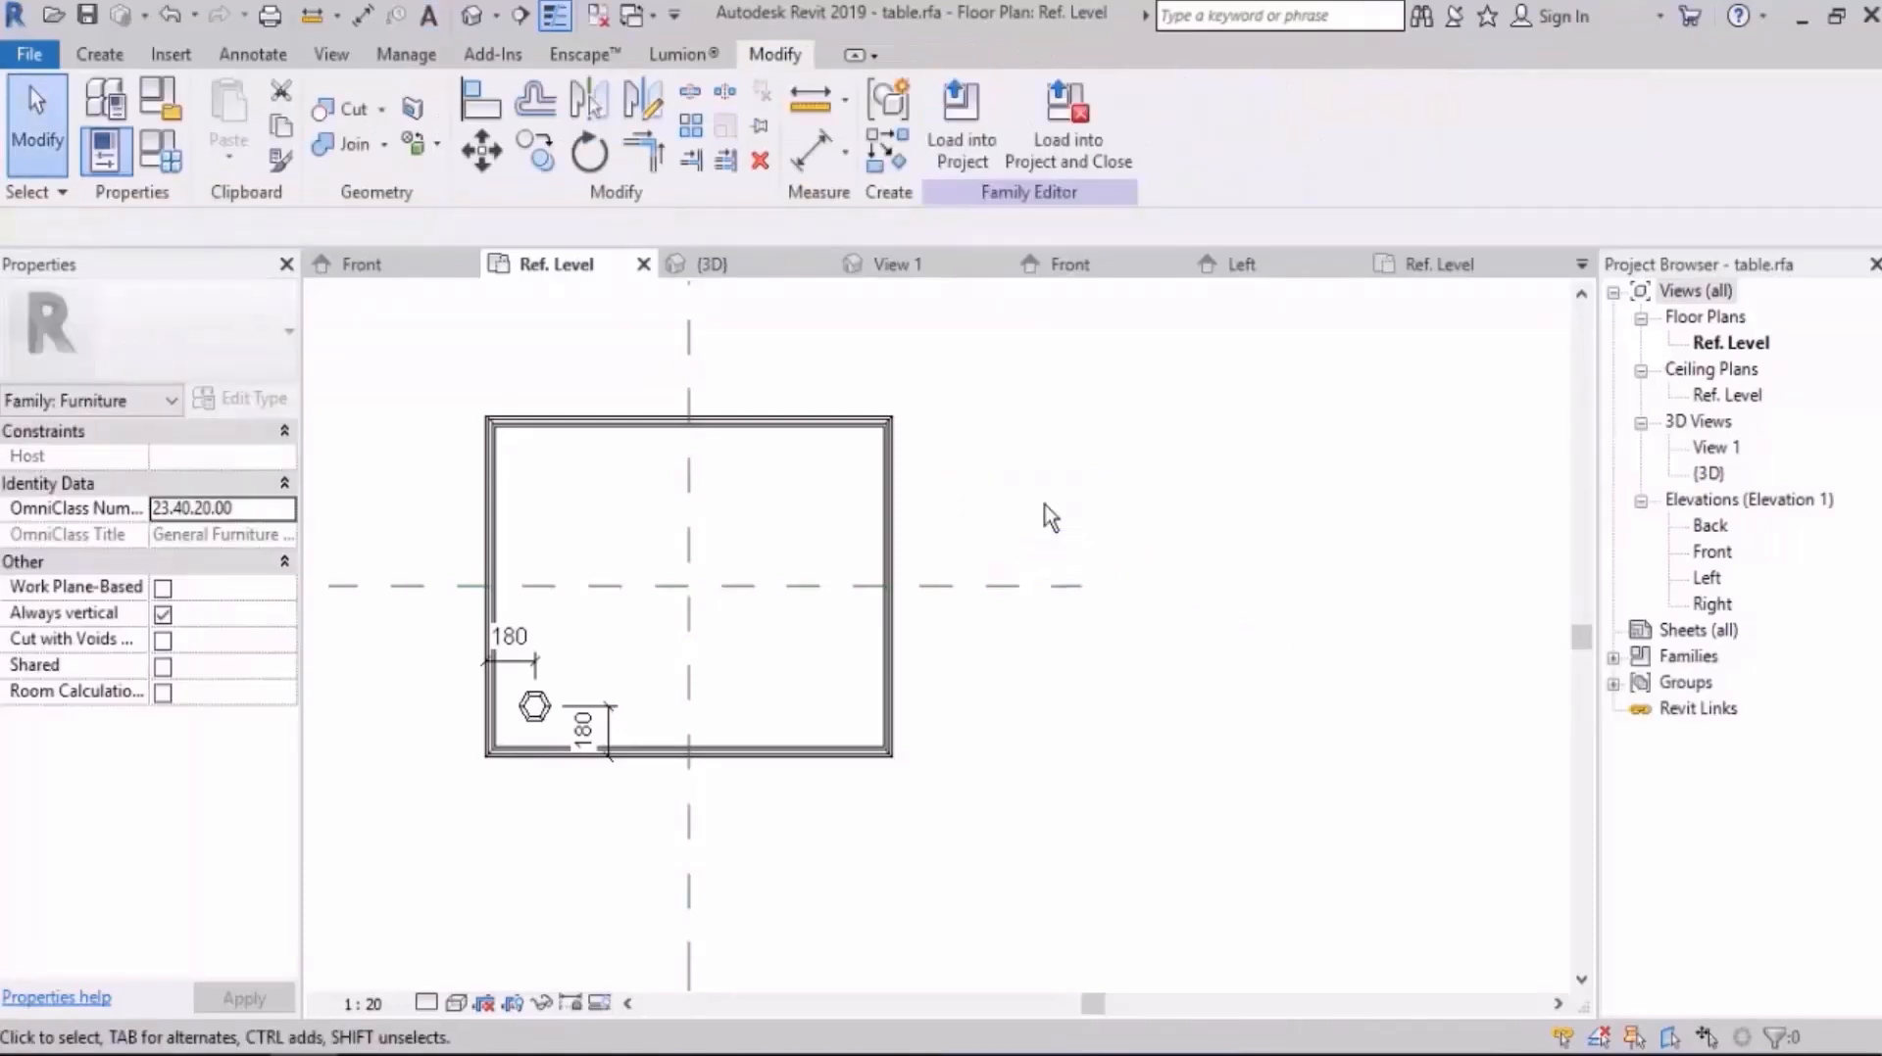
Step: Open the Left elevation and examine the leg's height relative to the tabletop
scroll(912, 627, up, 4)
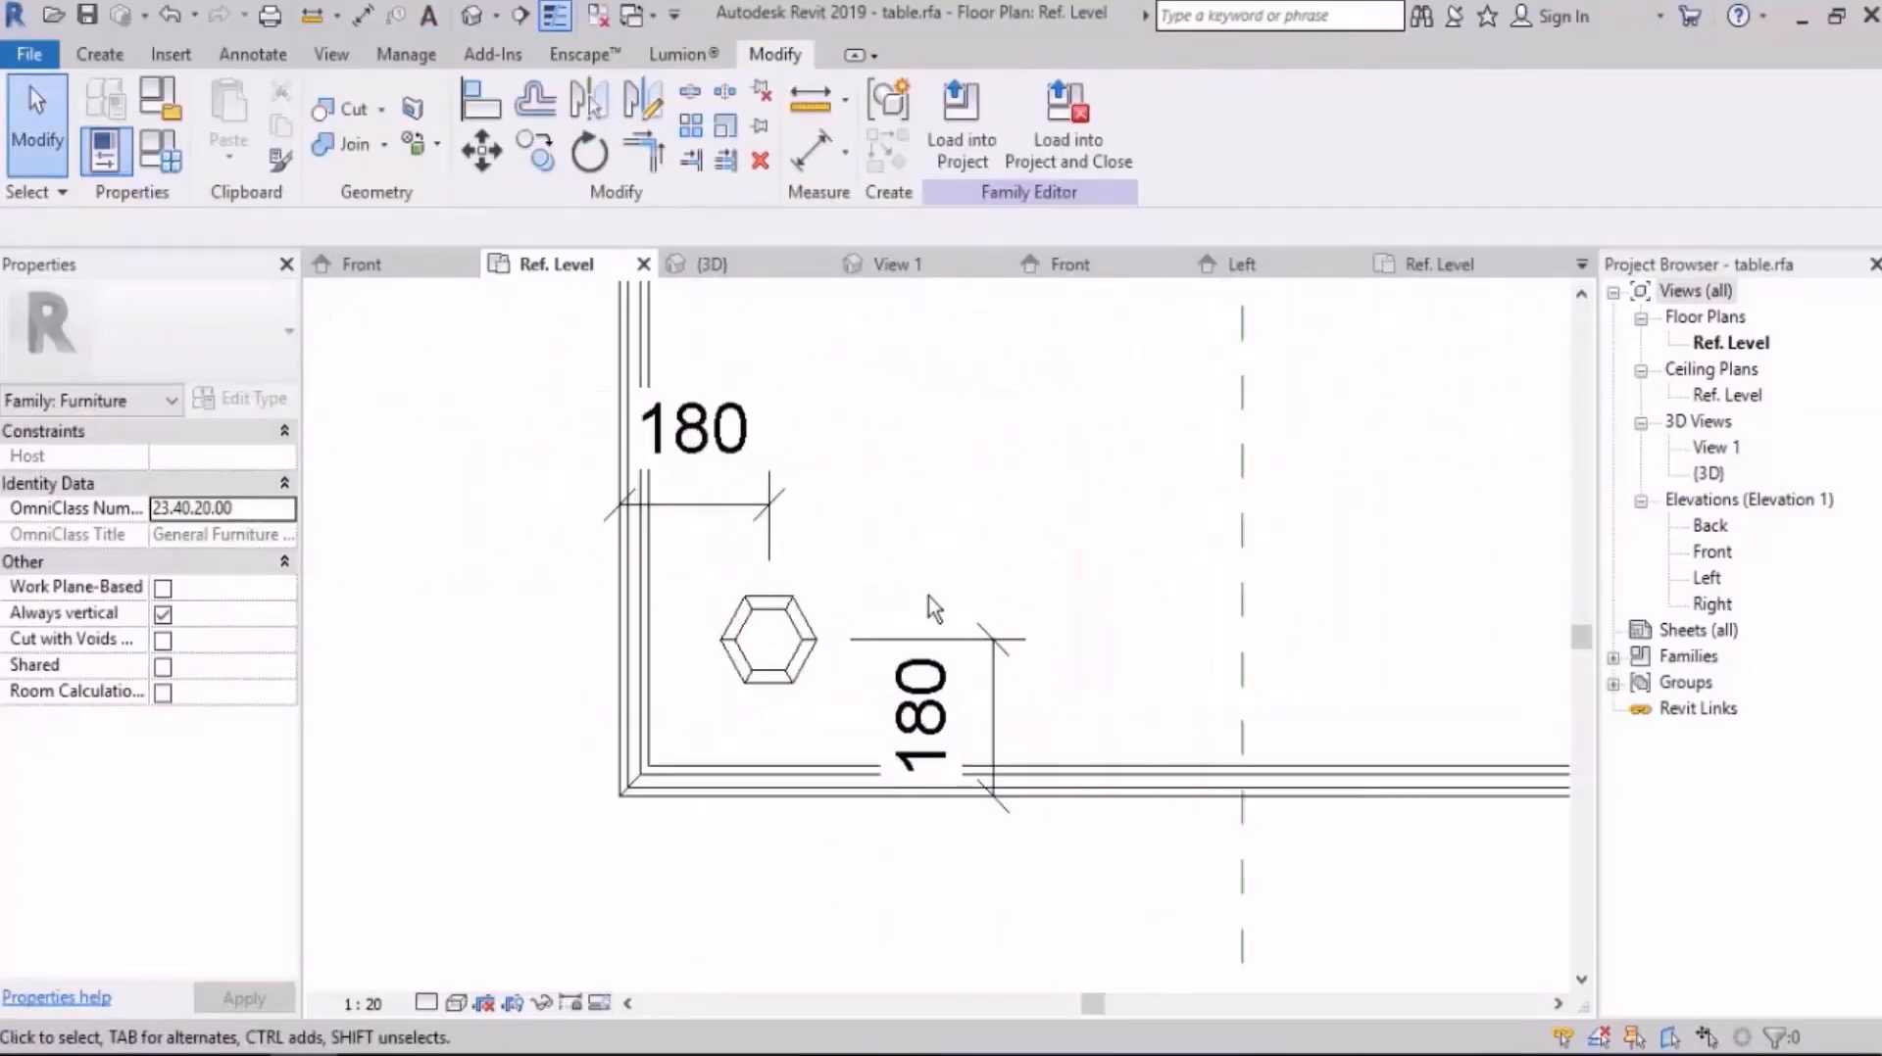
scroll(1509, 659, down, 2)
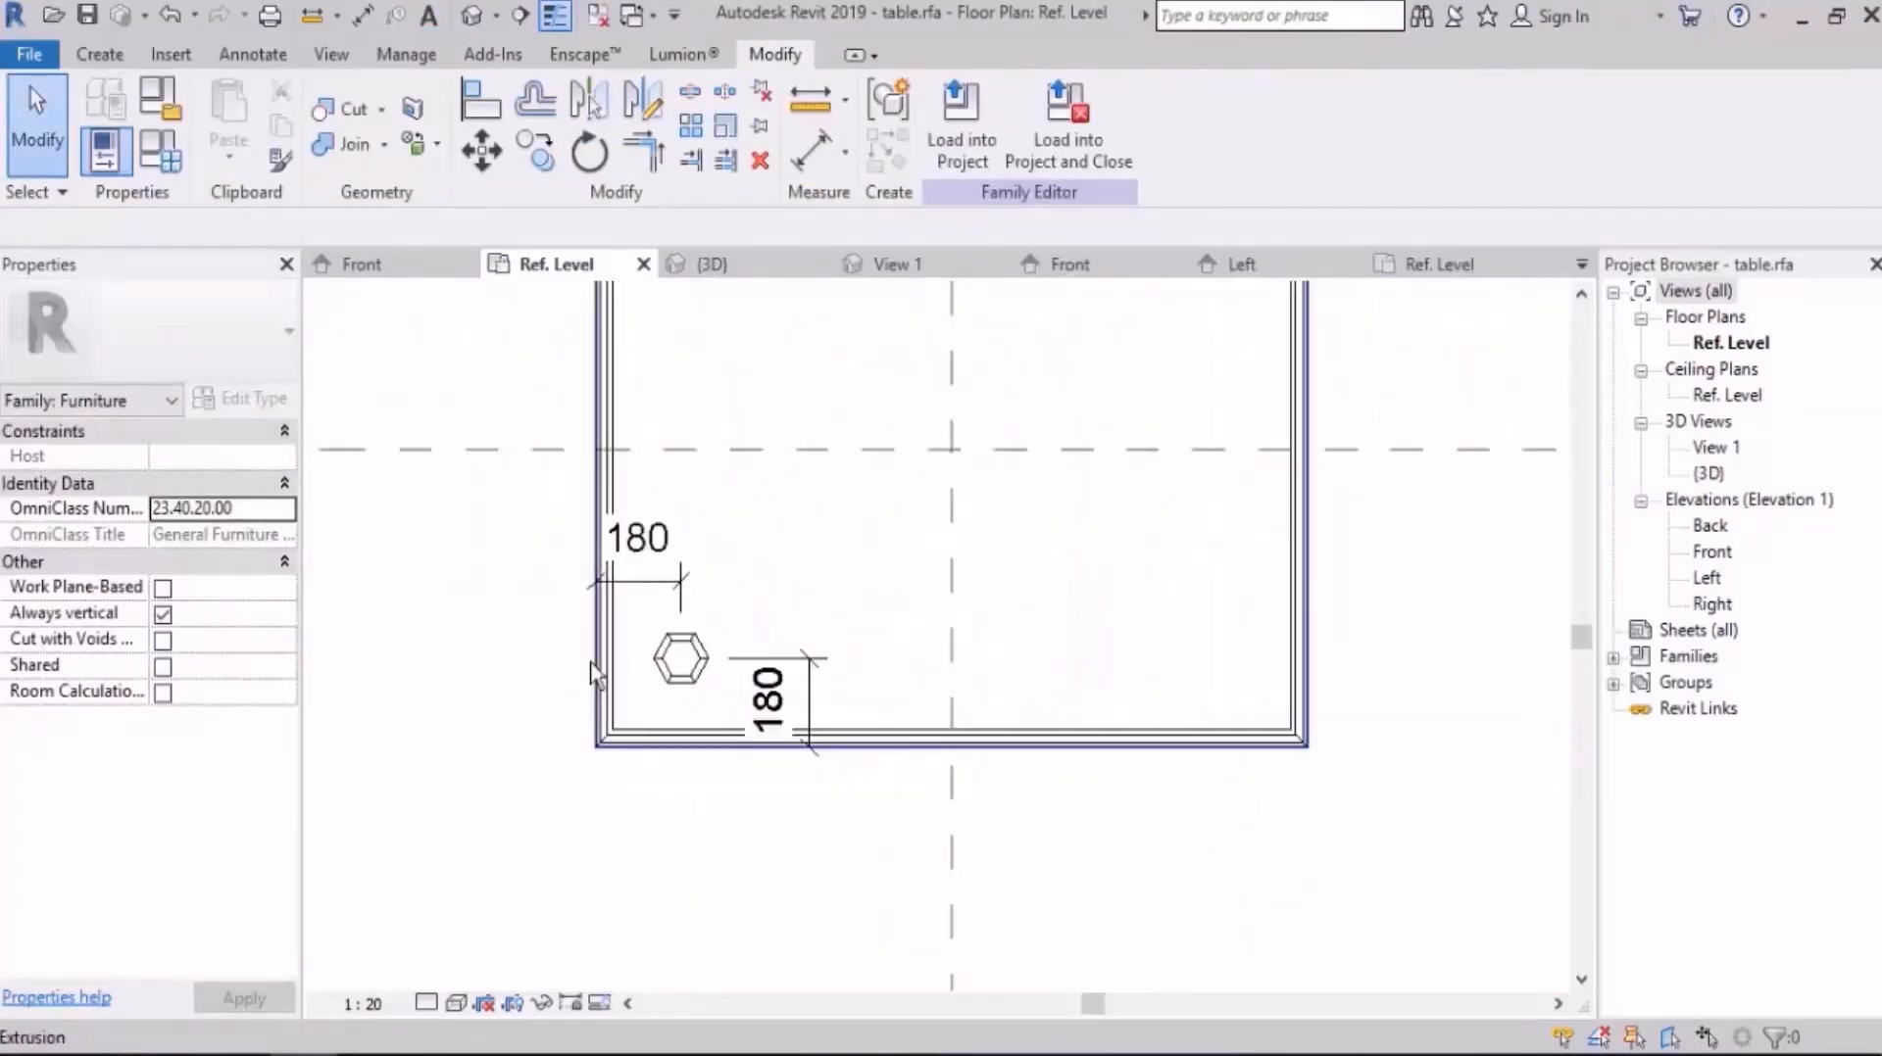
double_click(1711, 581)
scroll(1228, 674, up, 2)
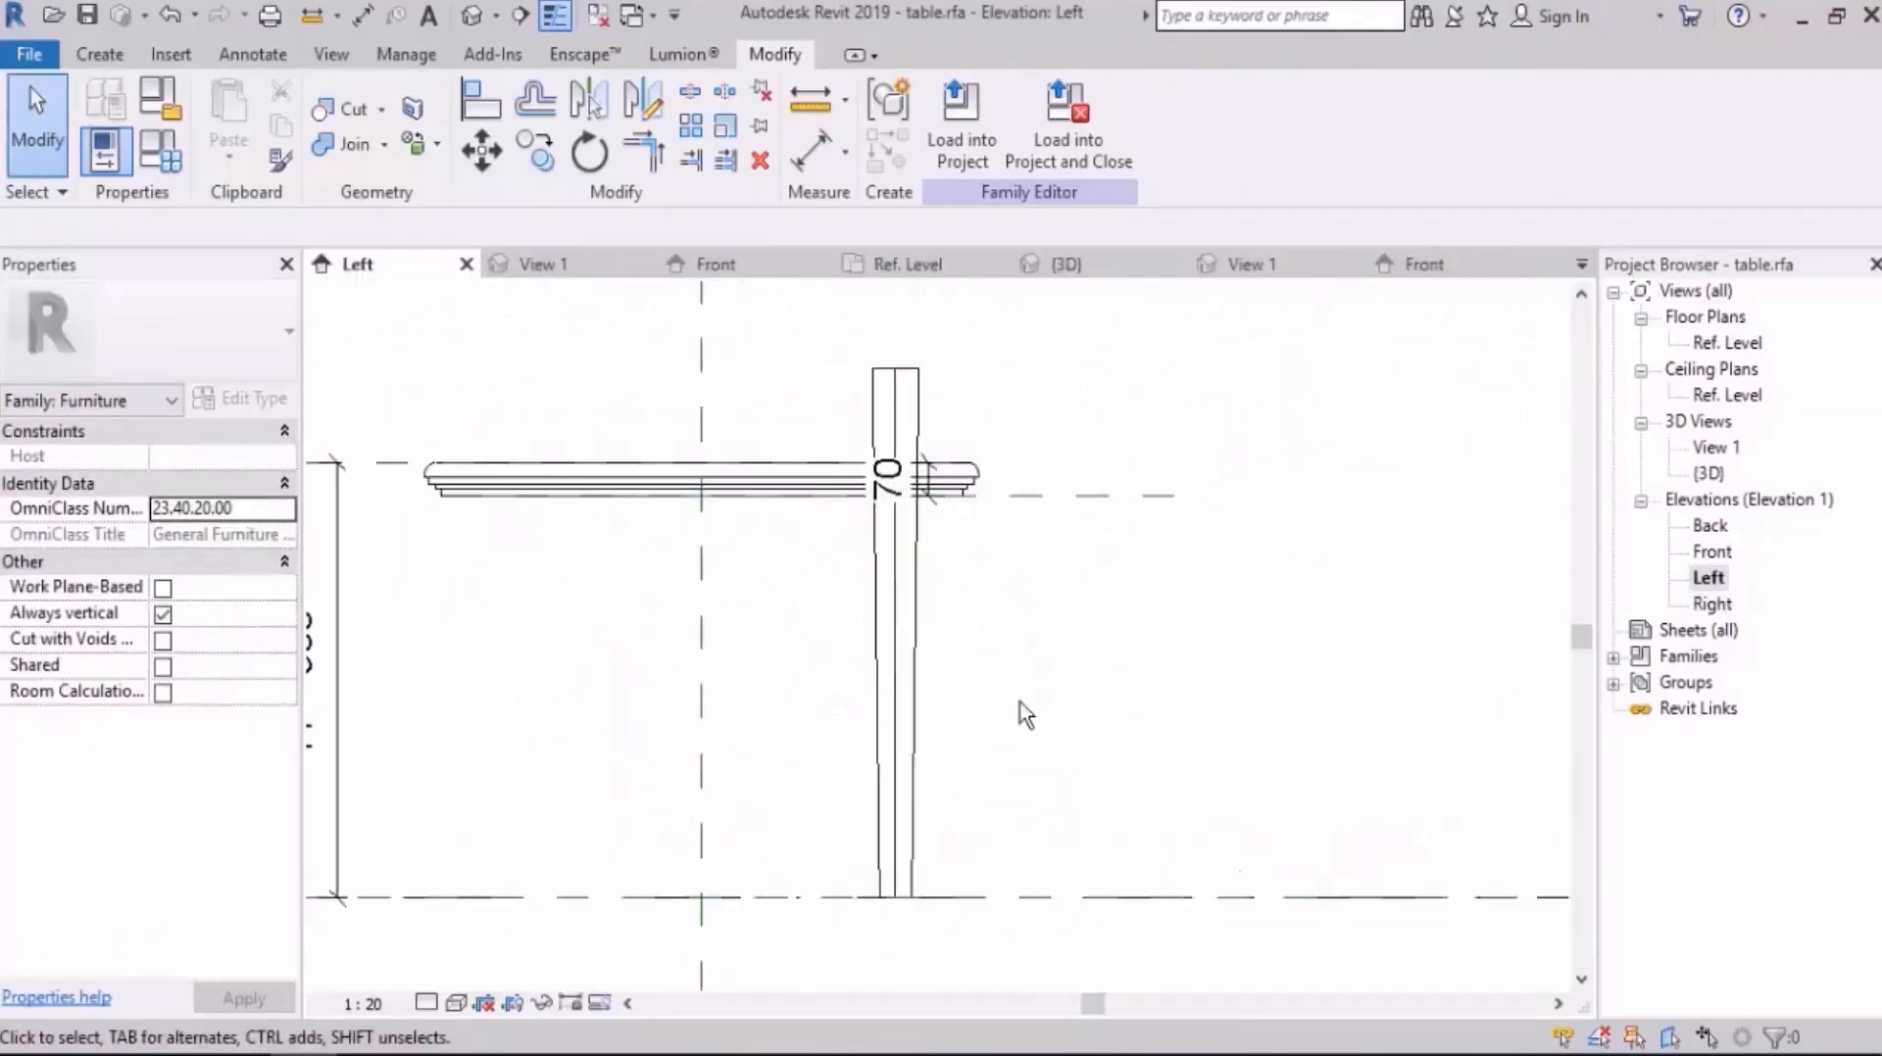
click(926, 647)
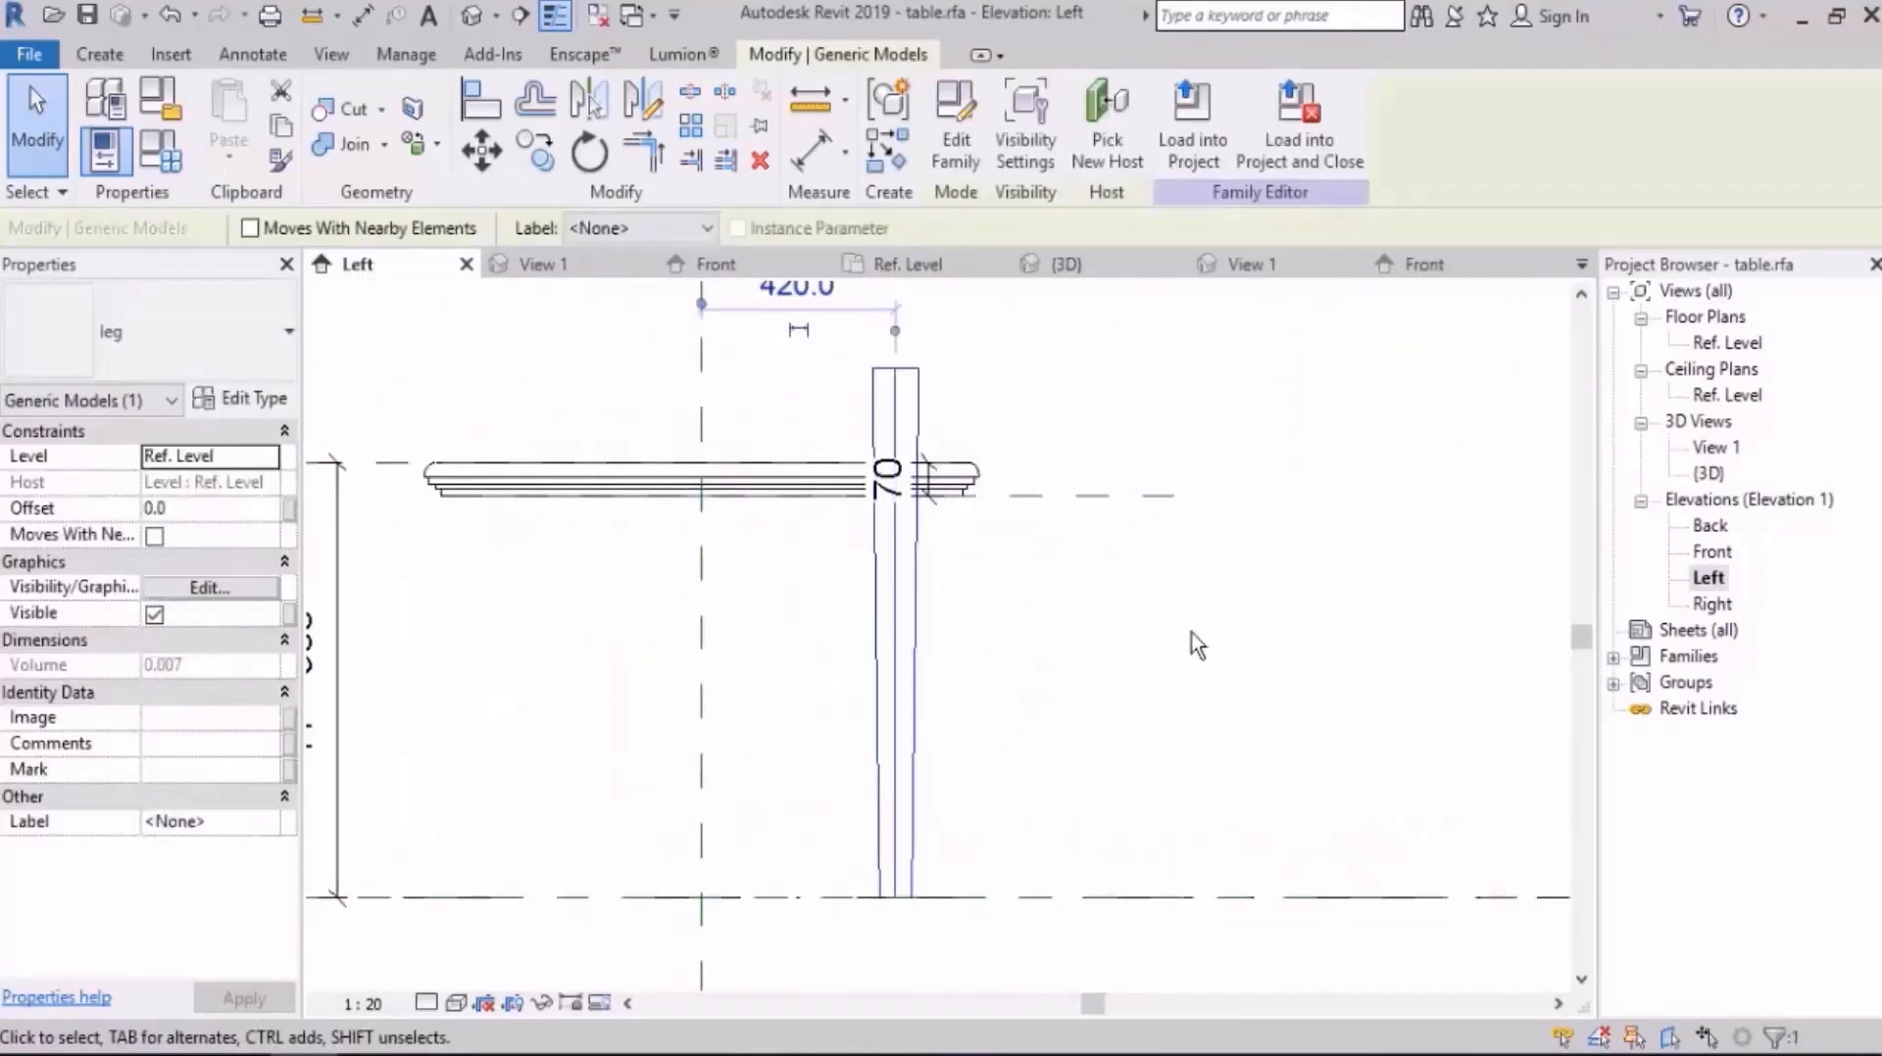
scroll(1195, 645, down, 1)
click(1147, 650)
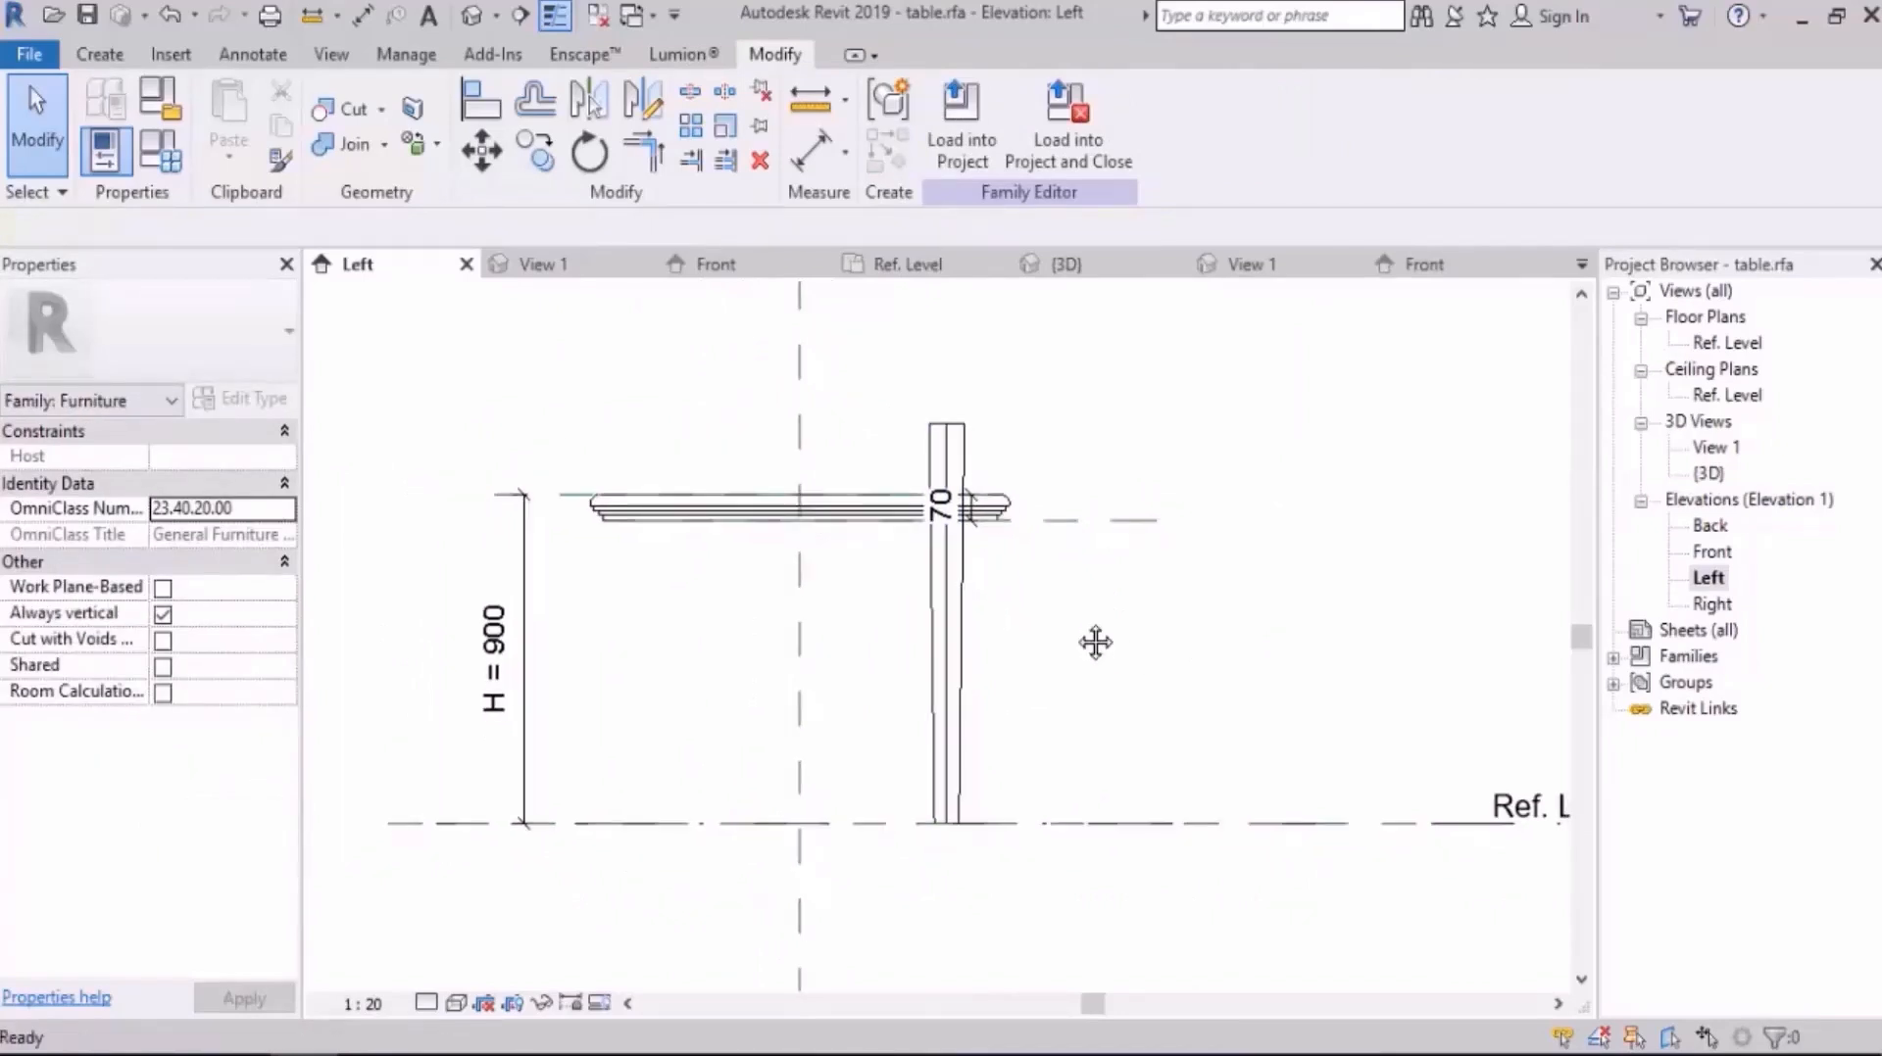
click(970, 437)
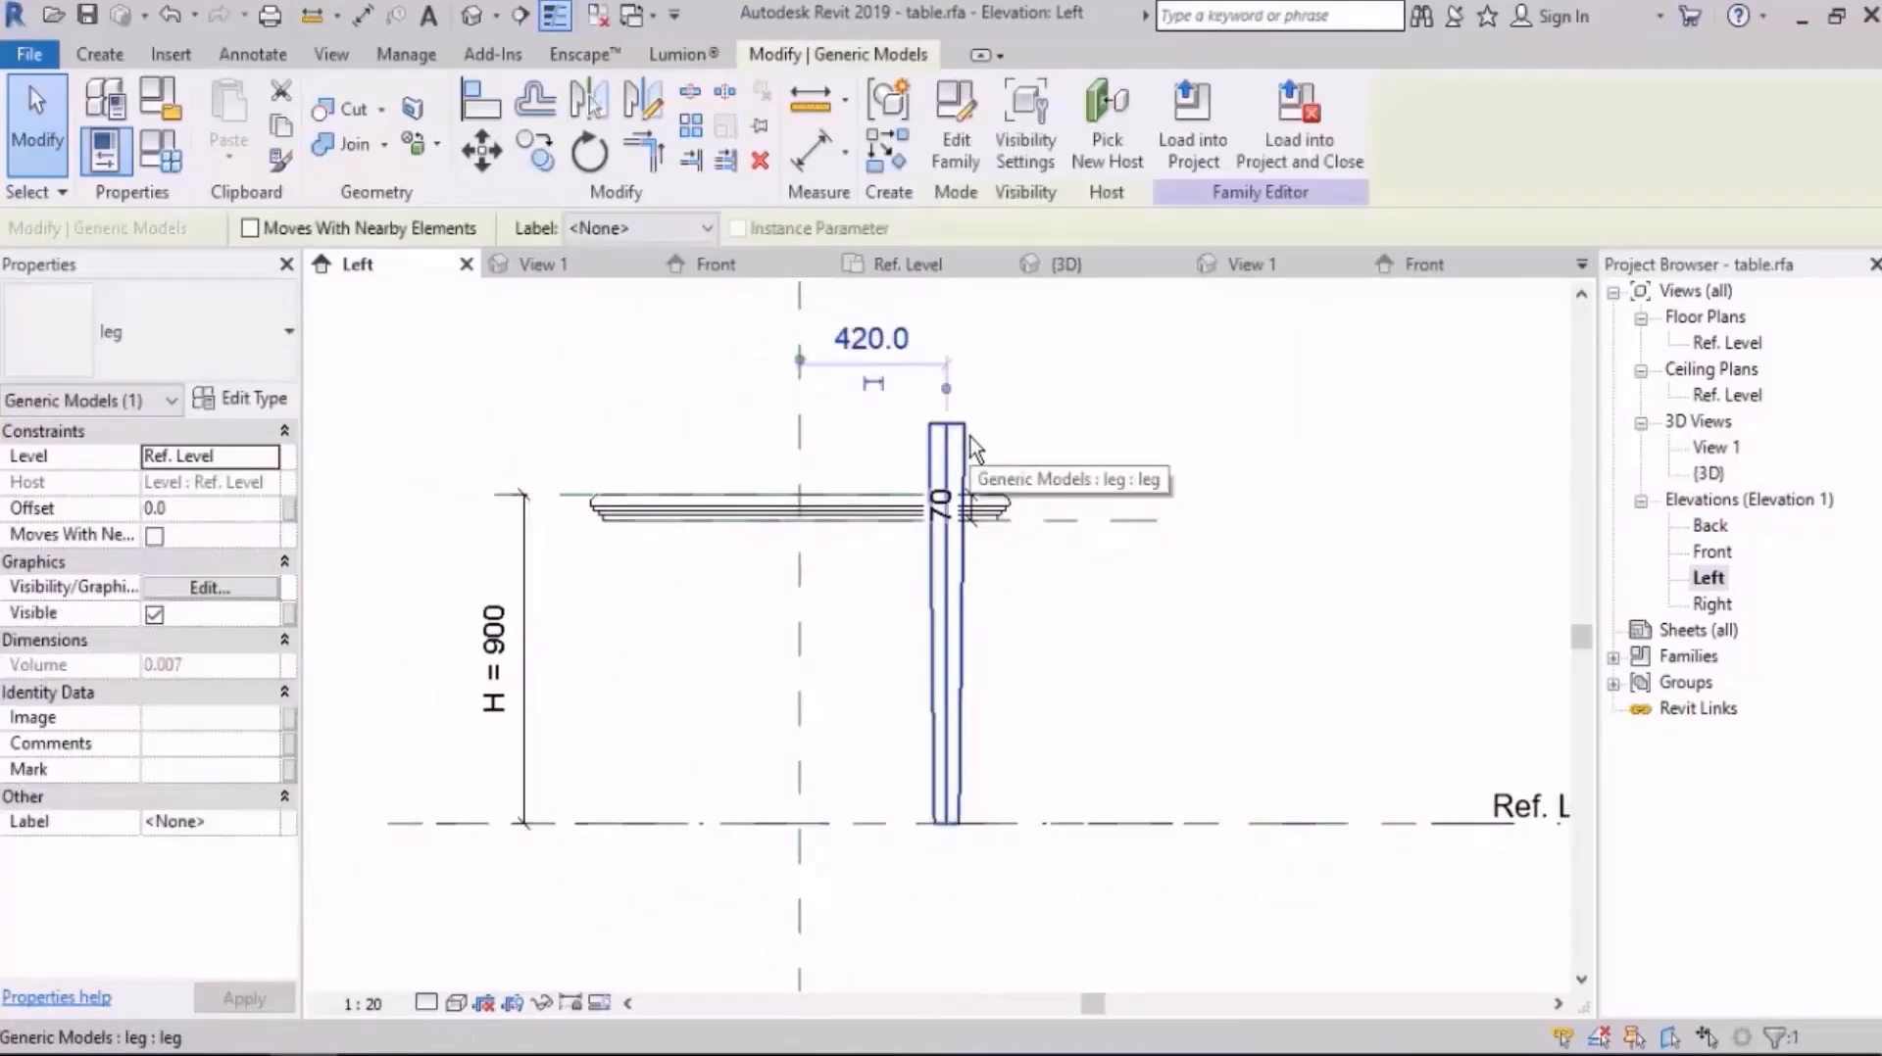
scroll(996, 604, up, 1)
click(1071, 634)
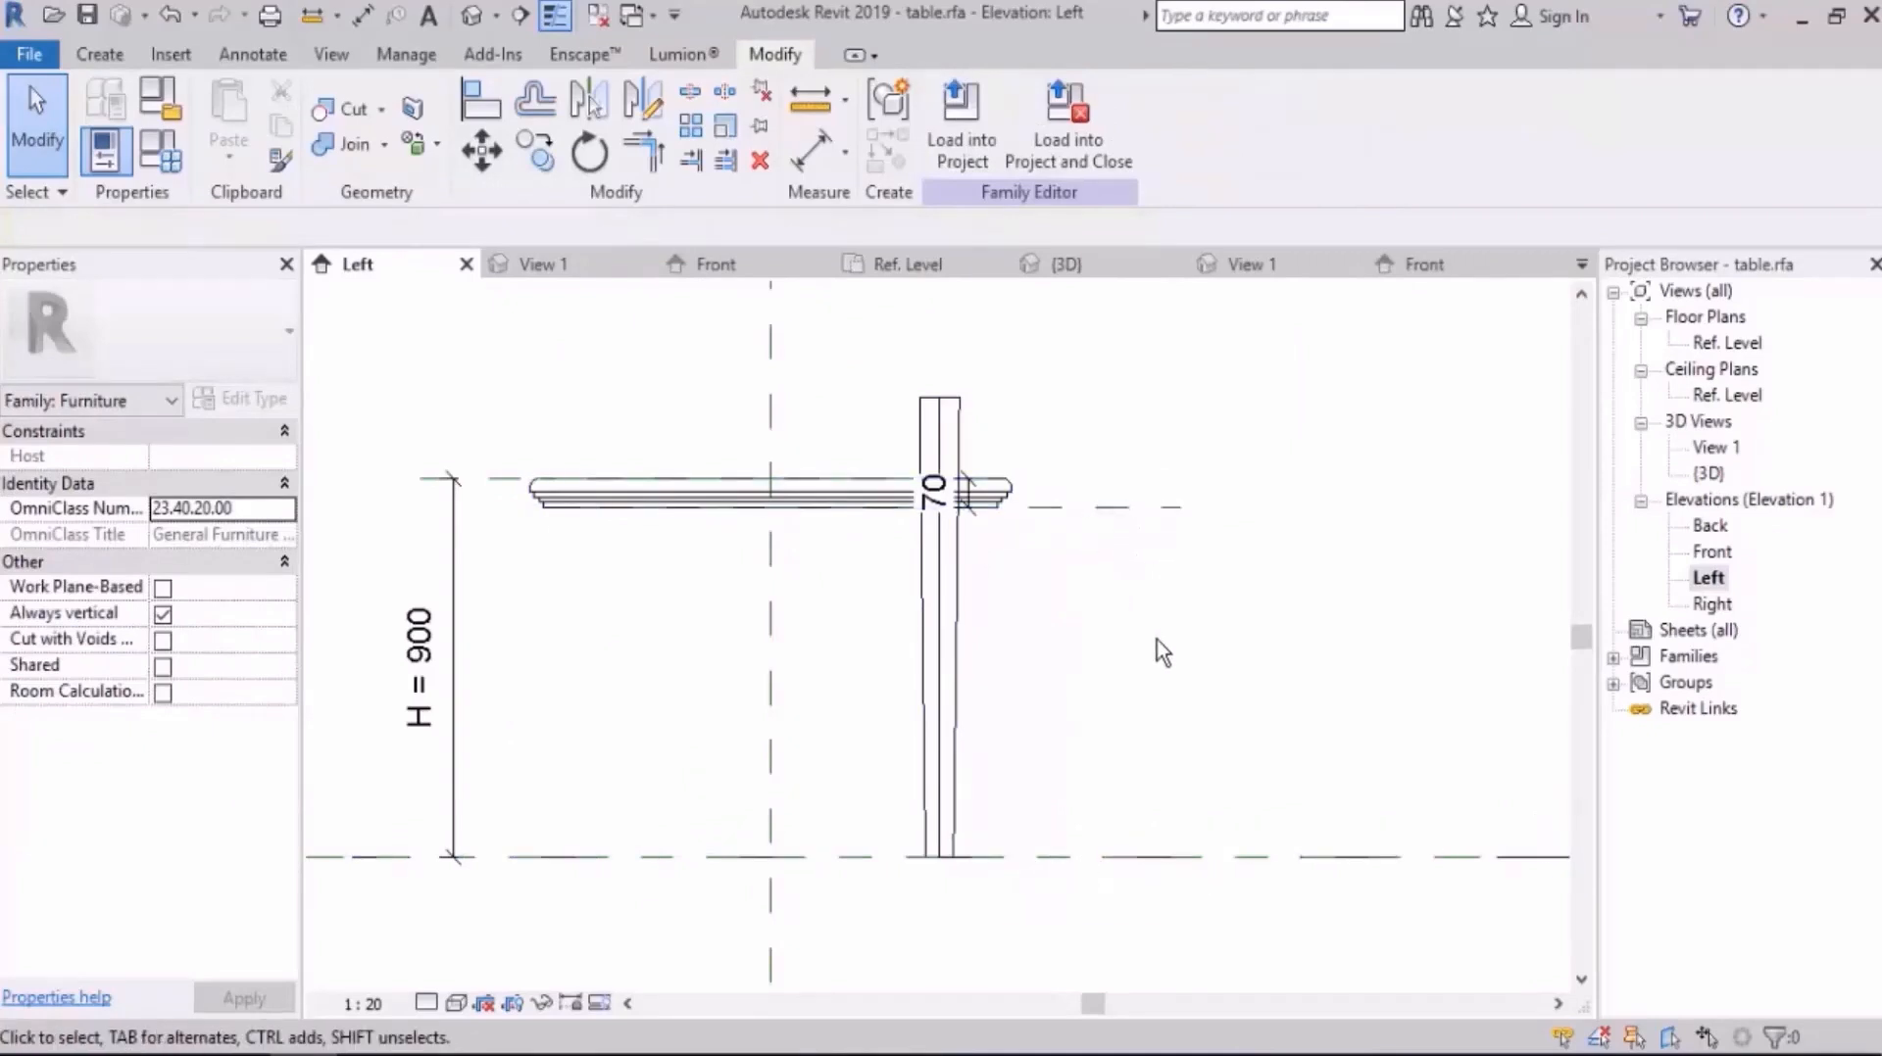
Step: Inspect the H Leg parameter in the nested leg's type properties
click(960, 614)
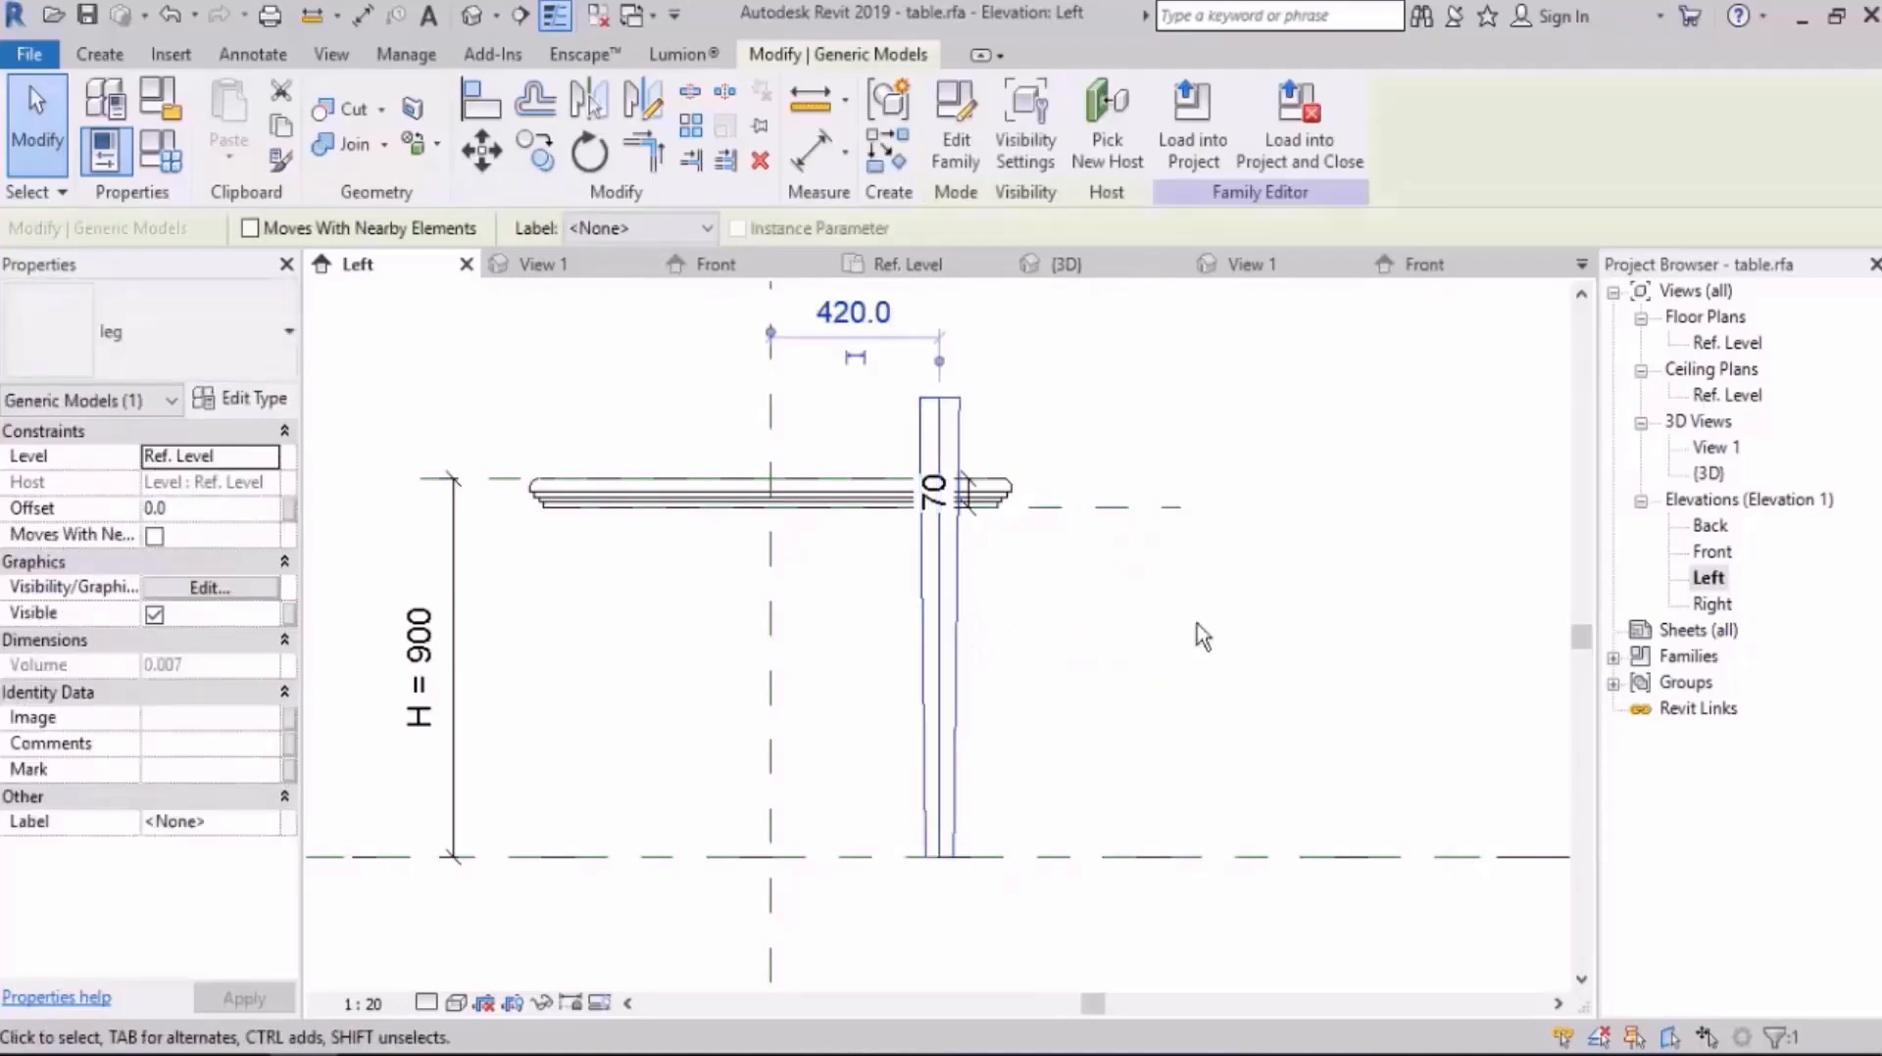
click(253, 400)
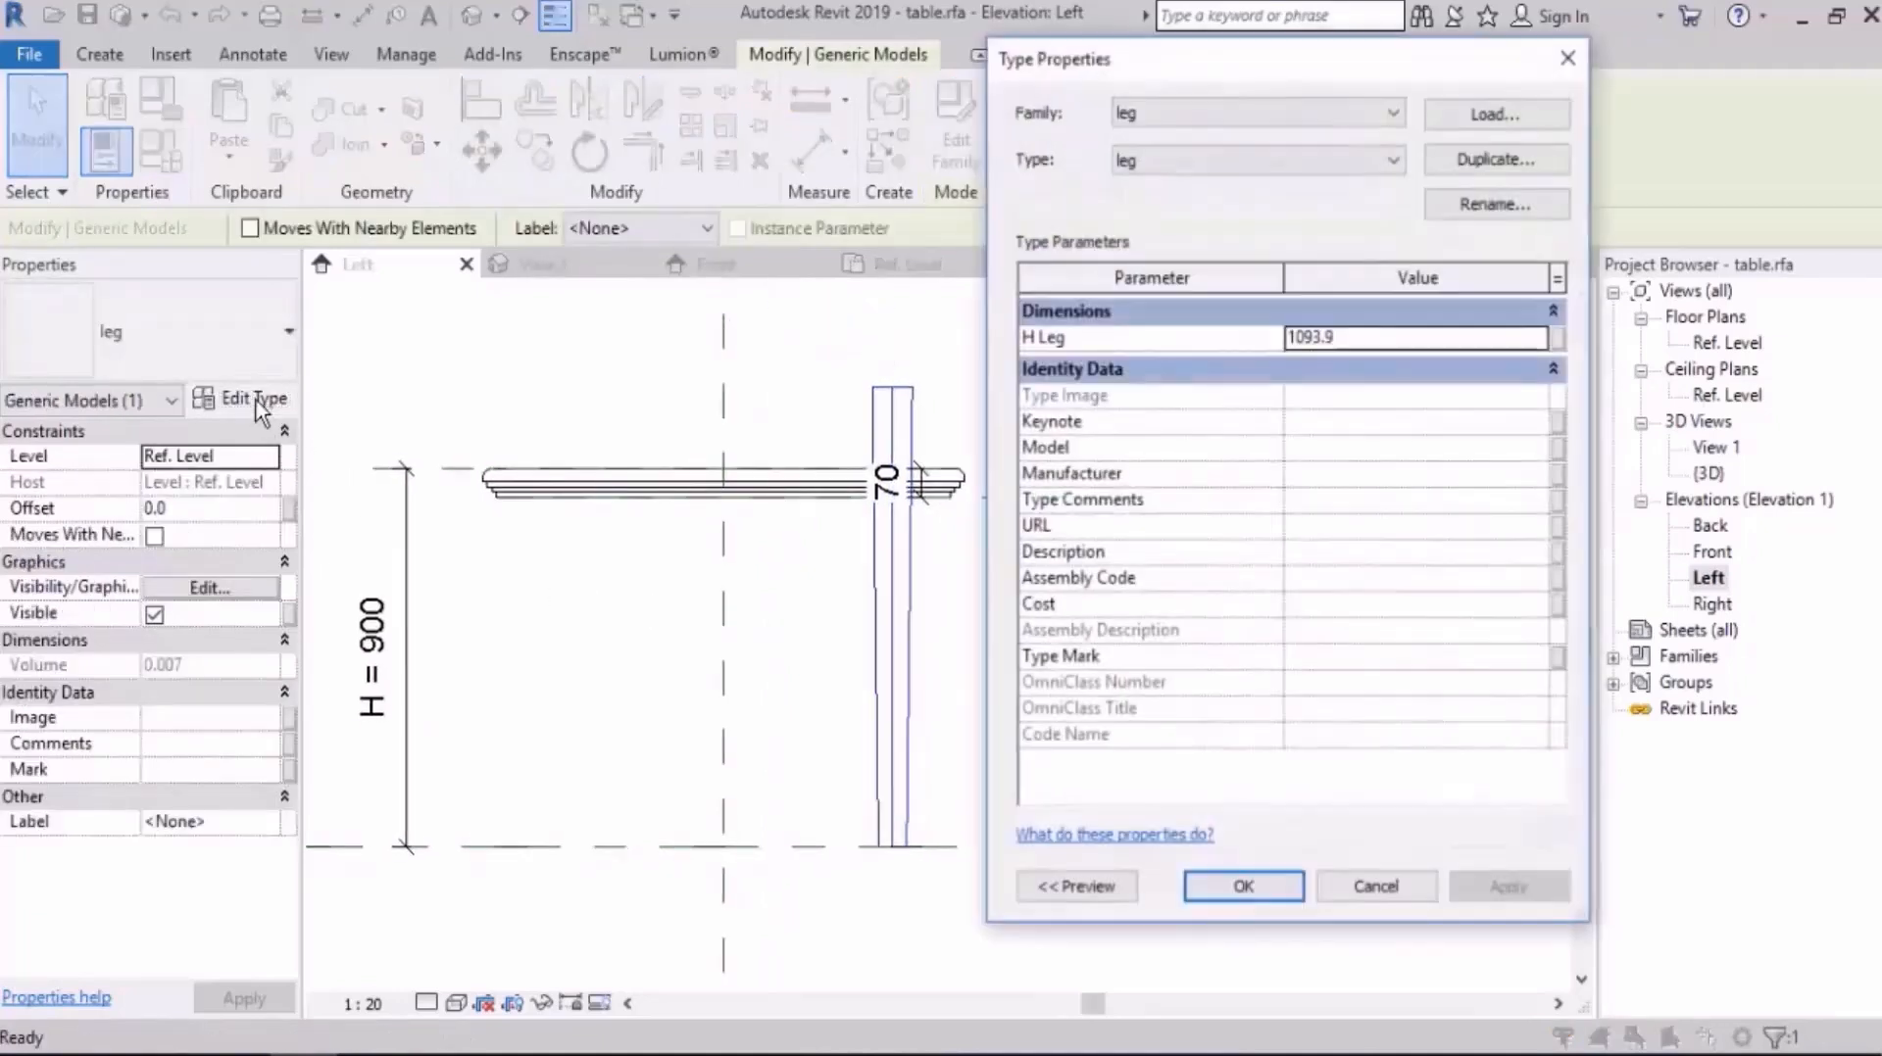
click(1389, 348)
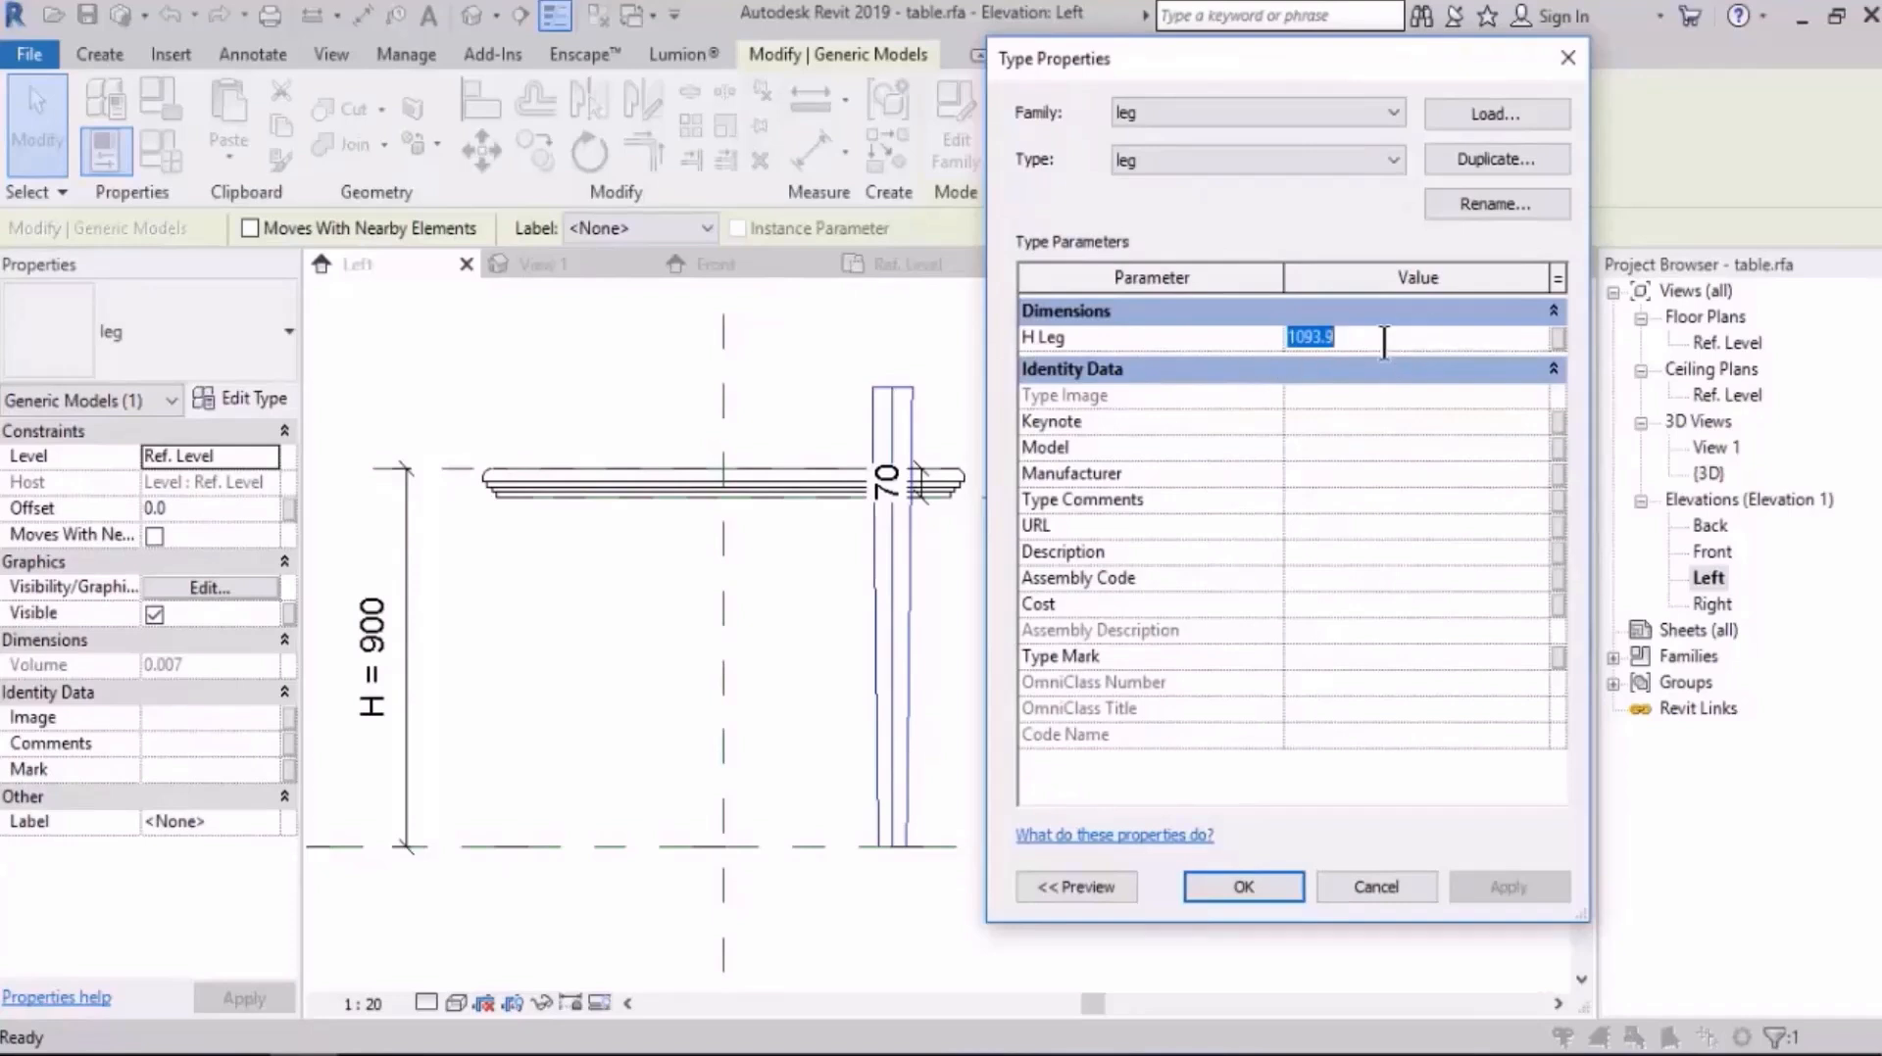
drag(1214, 76, 1478, 107)
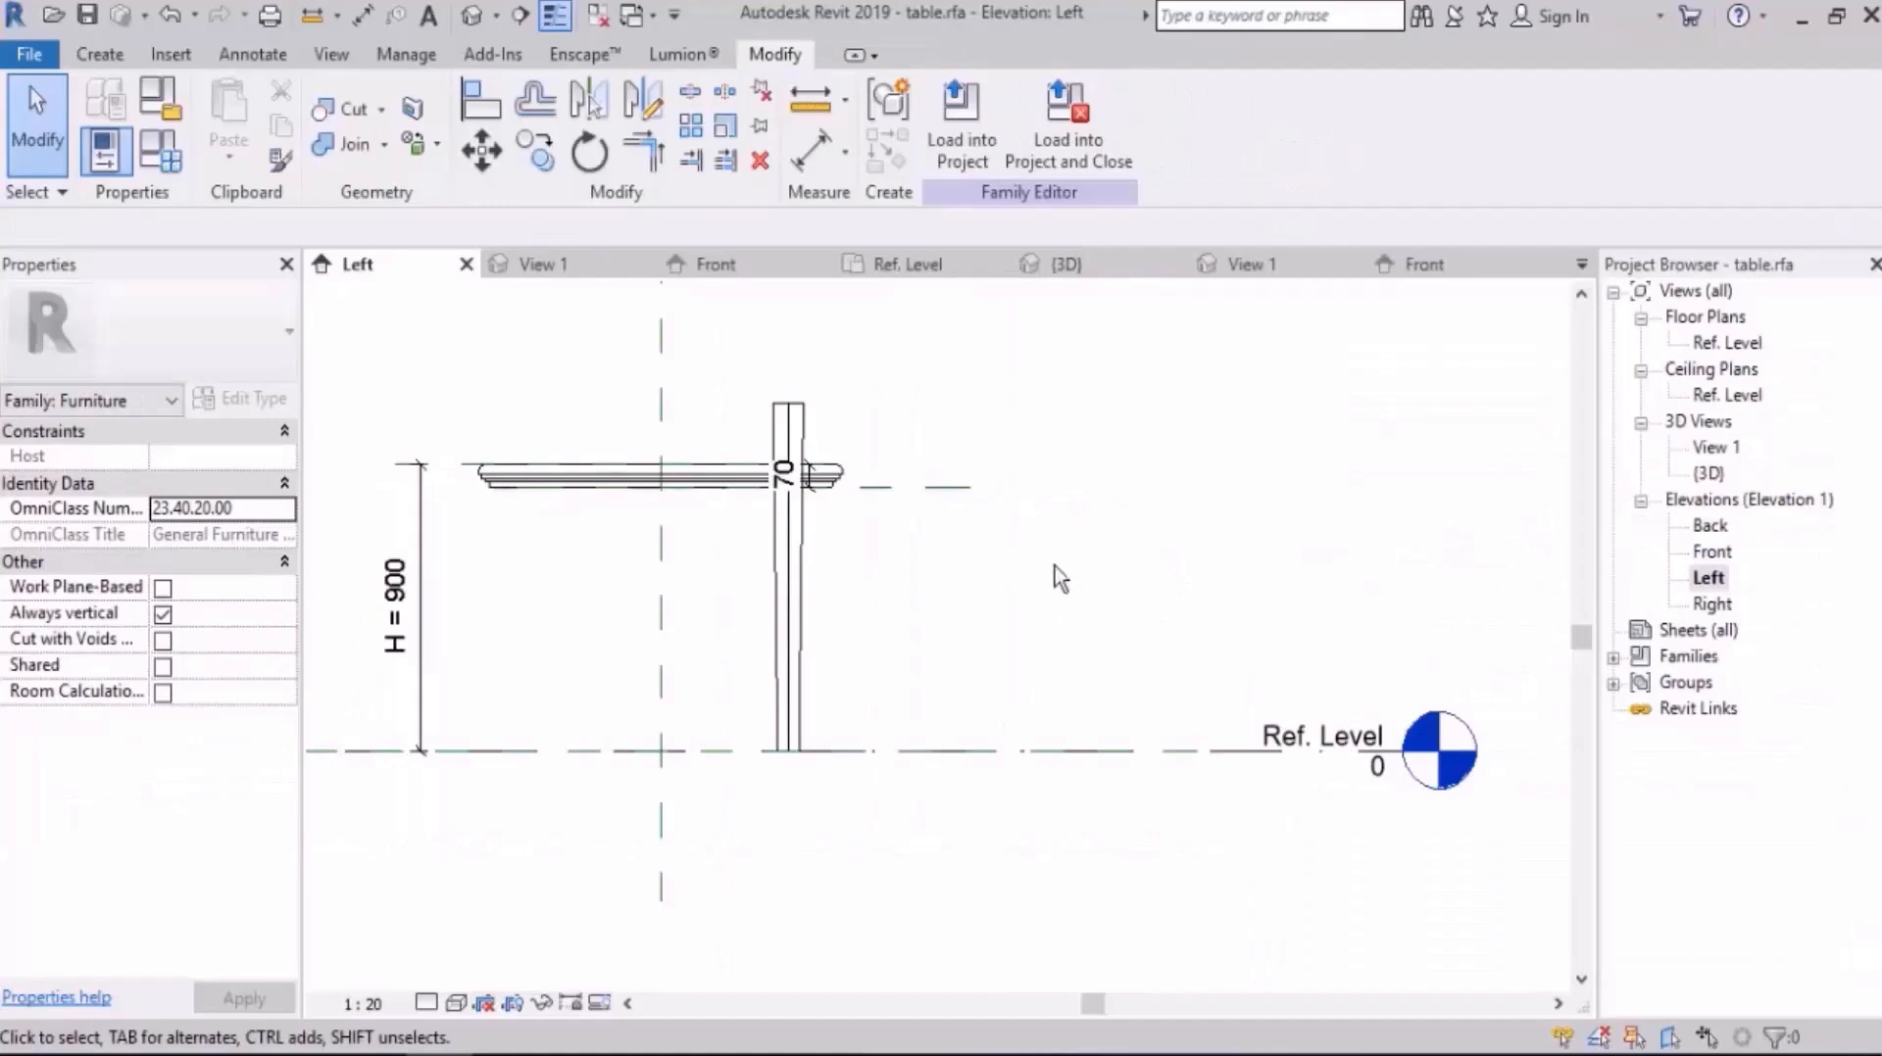
Step: Add an aligned dimension between the slab's underside reference plane and Ref. Level in the Left elevation
middle_drag(1021, 570, 1114, 531)
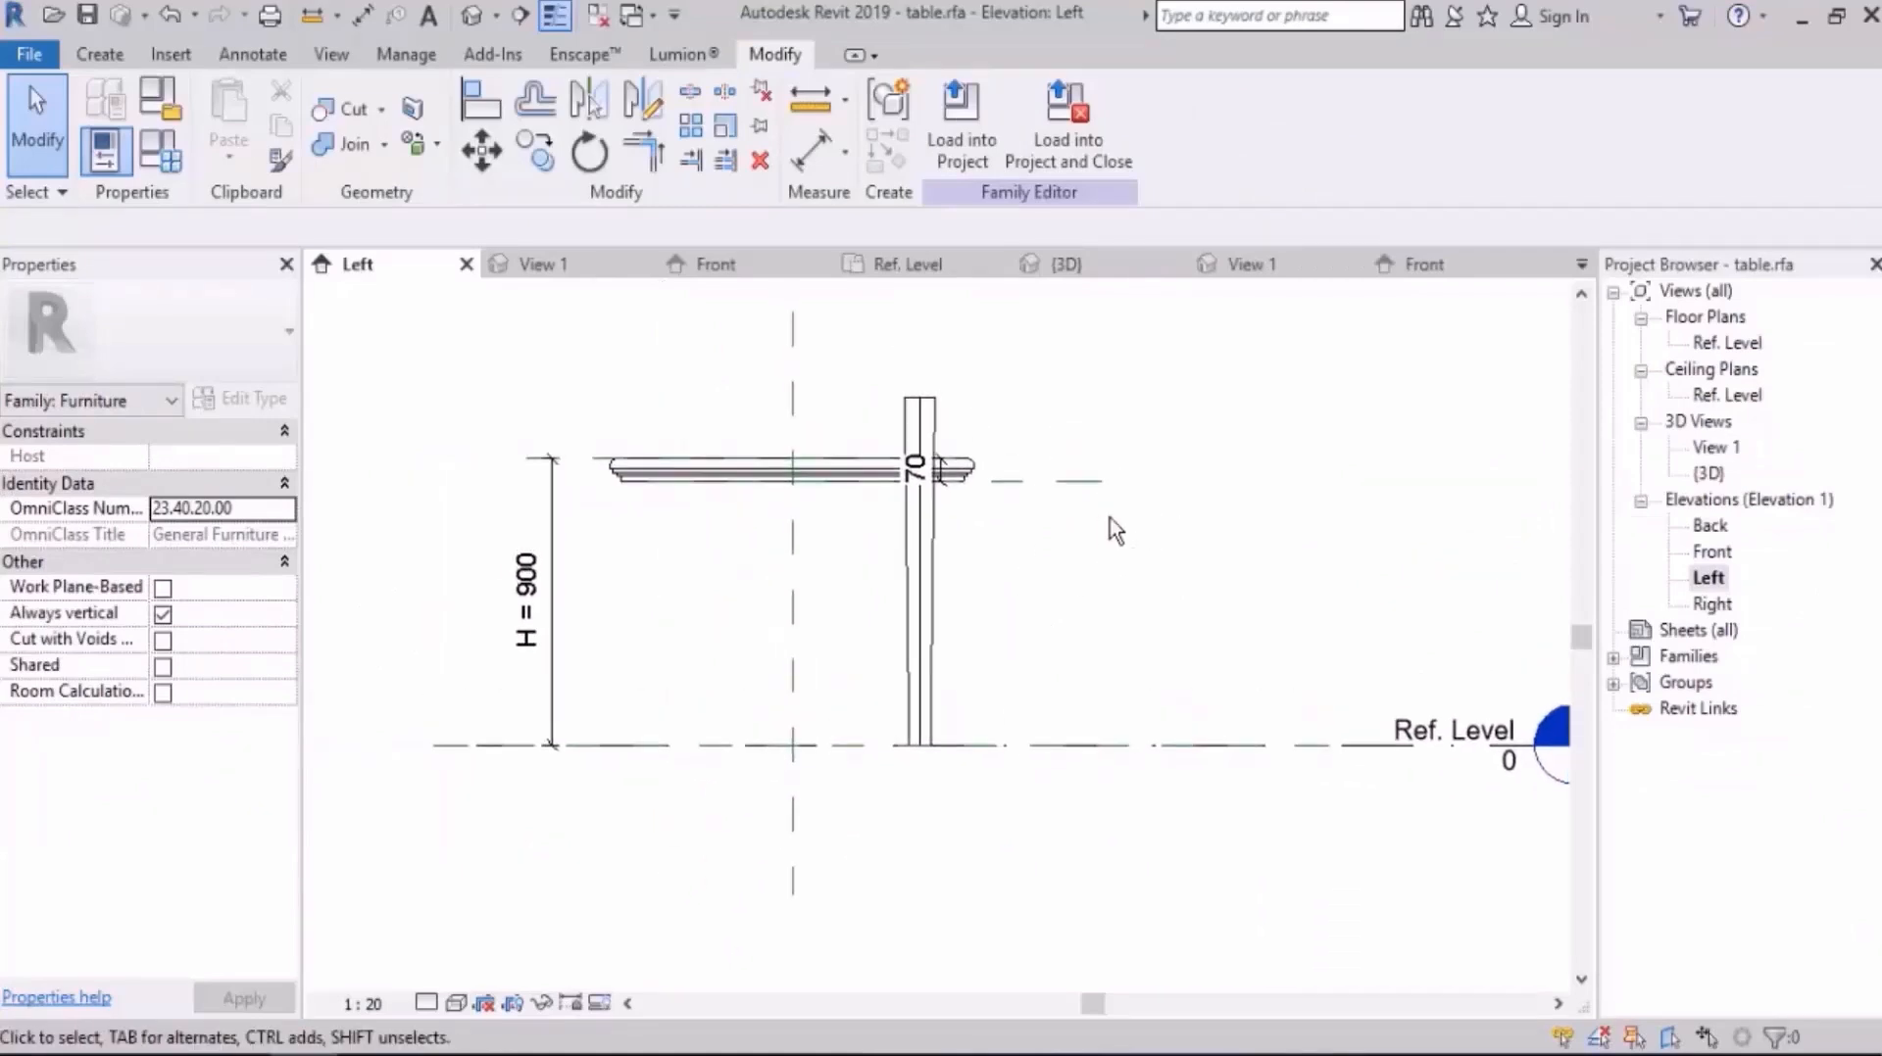
click(253, 54)
click(111, 122)
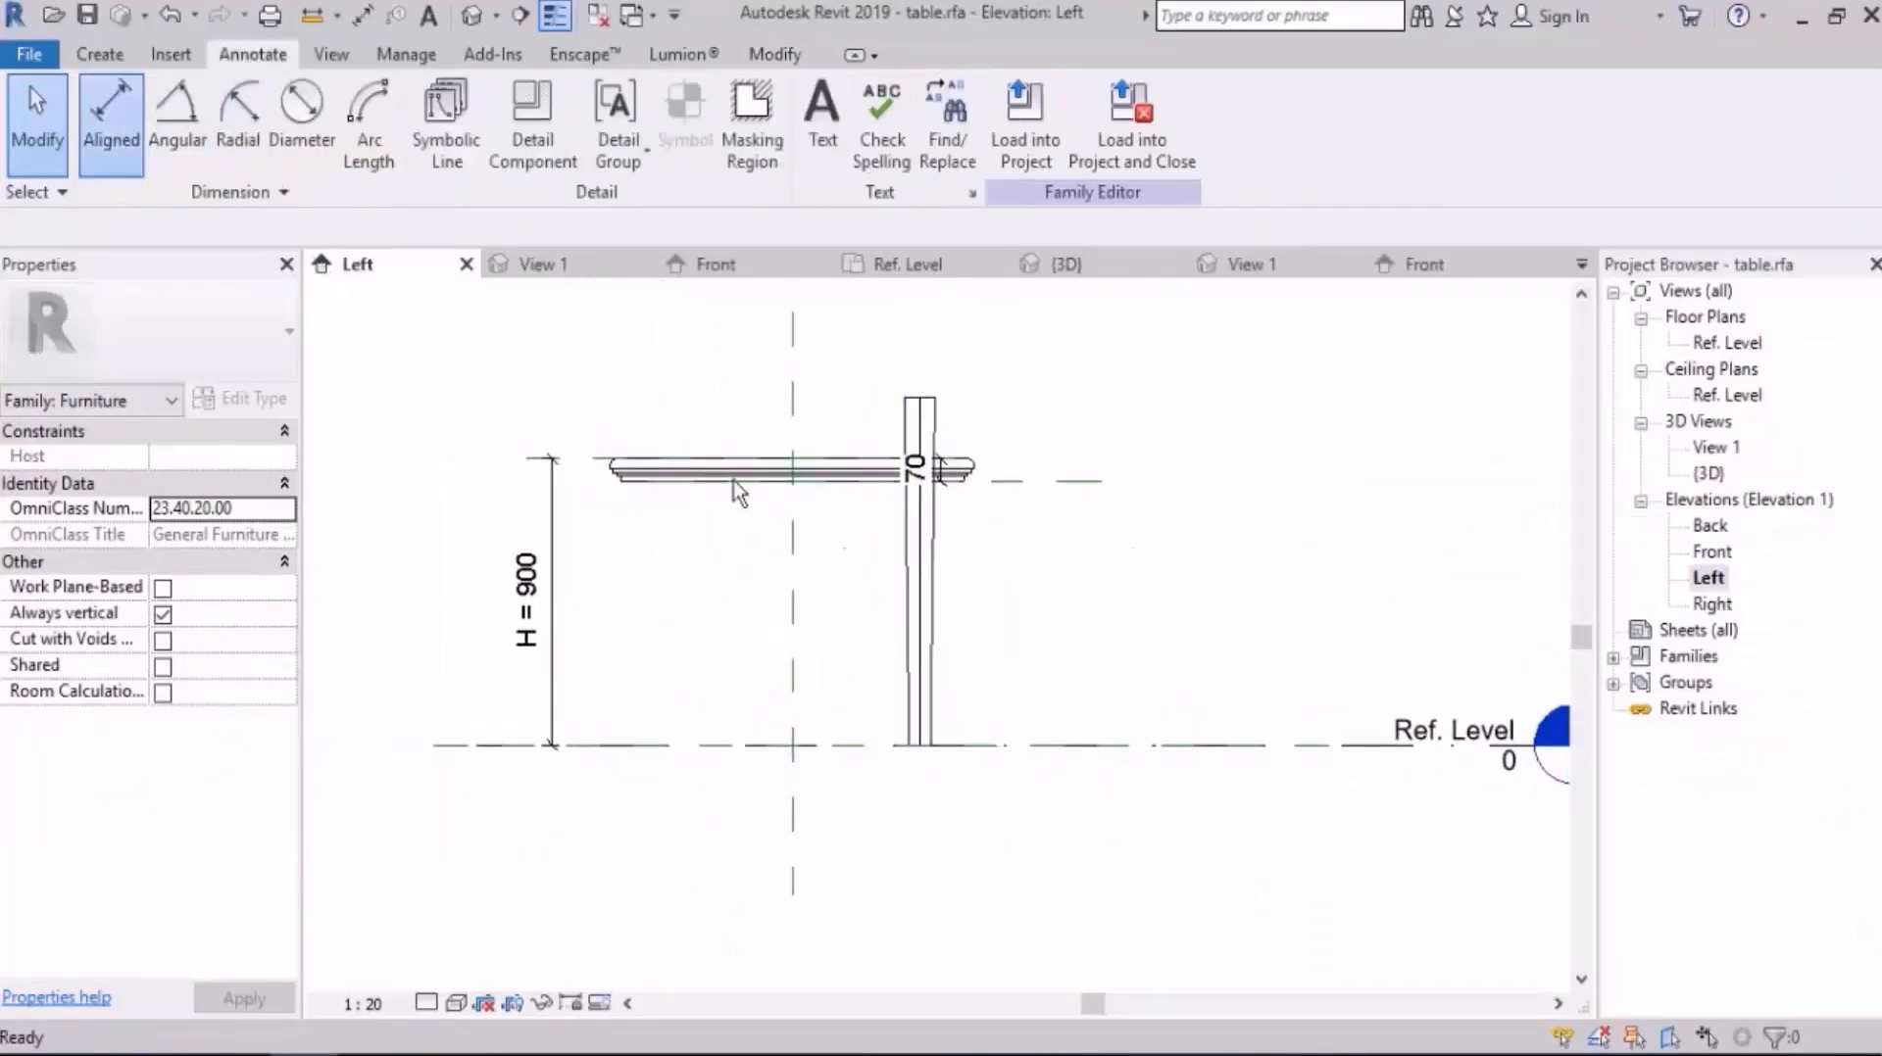
click(1056, 482)
click(1055, 735)
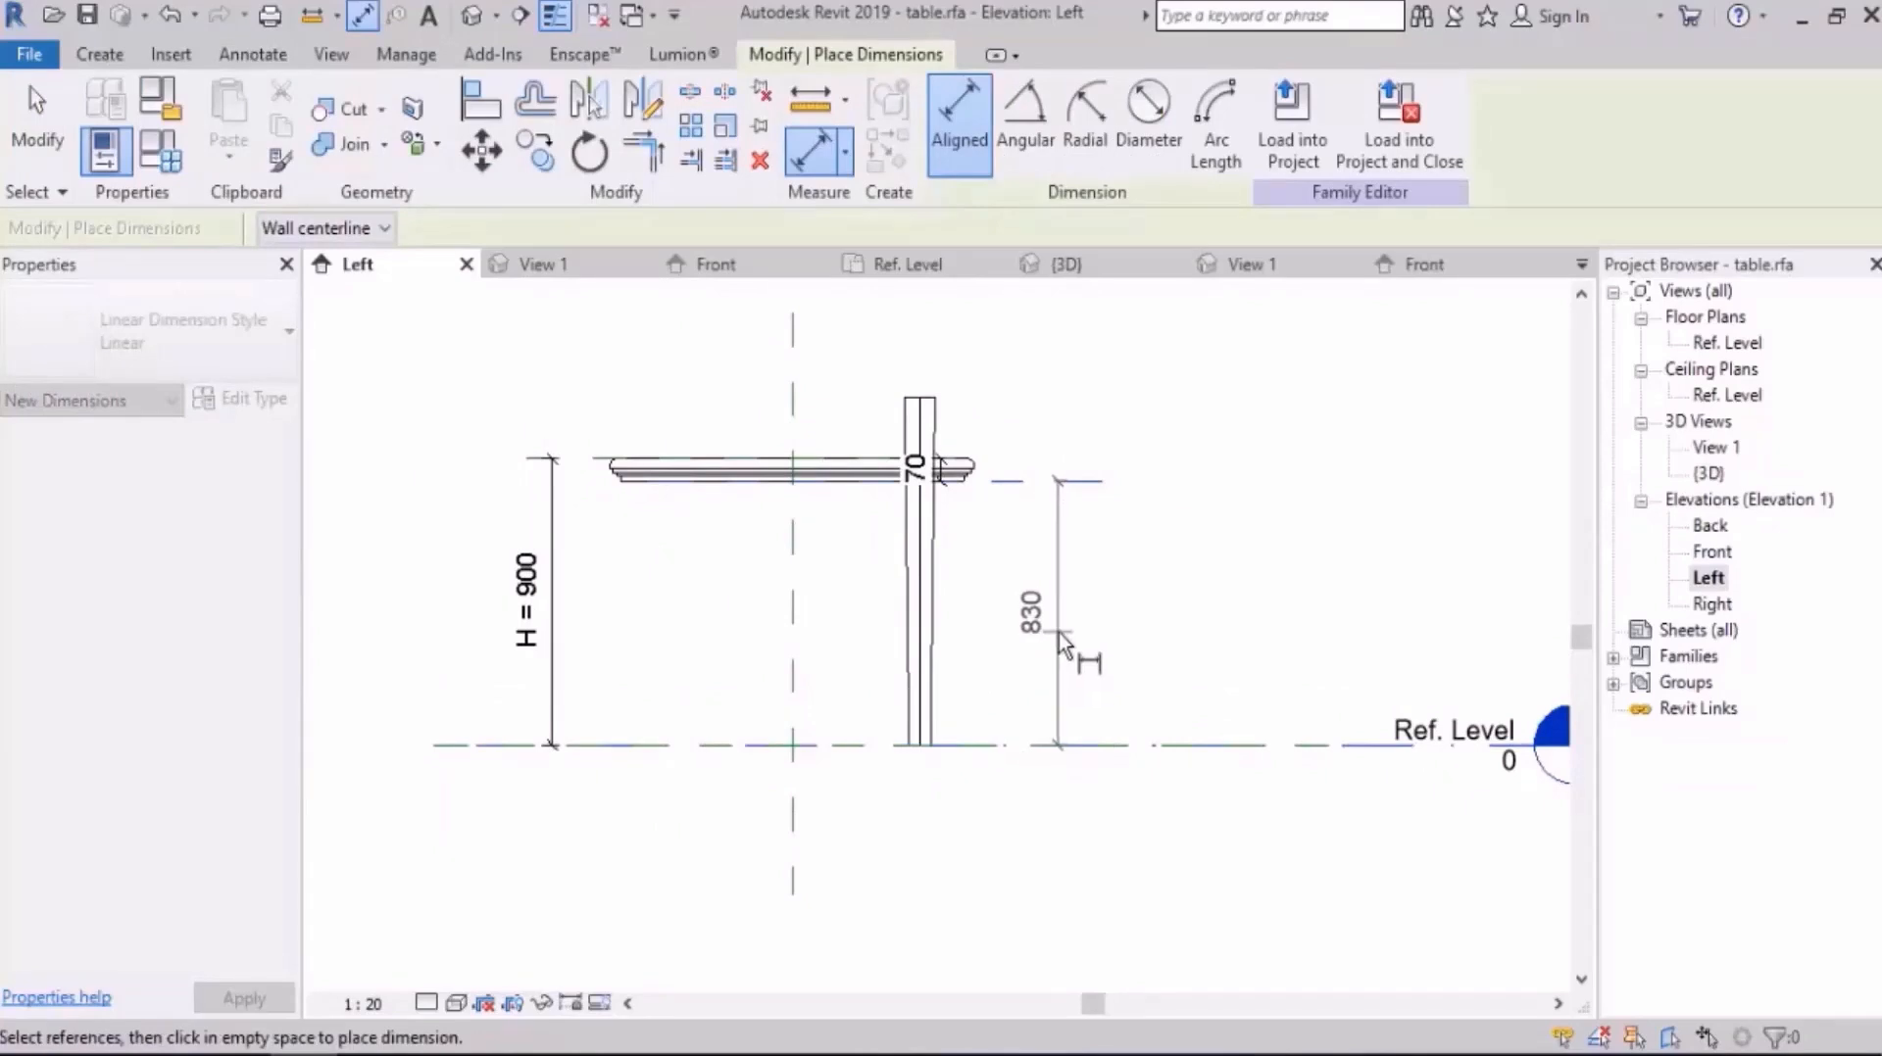
click(1058, 632)
key(Escape)
key(Escape)
Step: Try to label the slab-underside-to-Ref. Level dimension with a new type parameter named "H for leg", and delete the dimension
click(1058, 543)
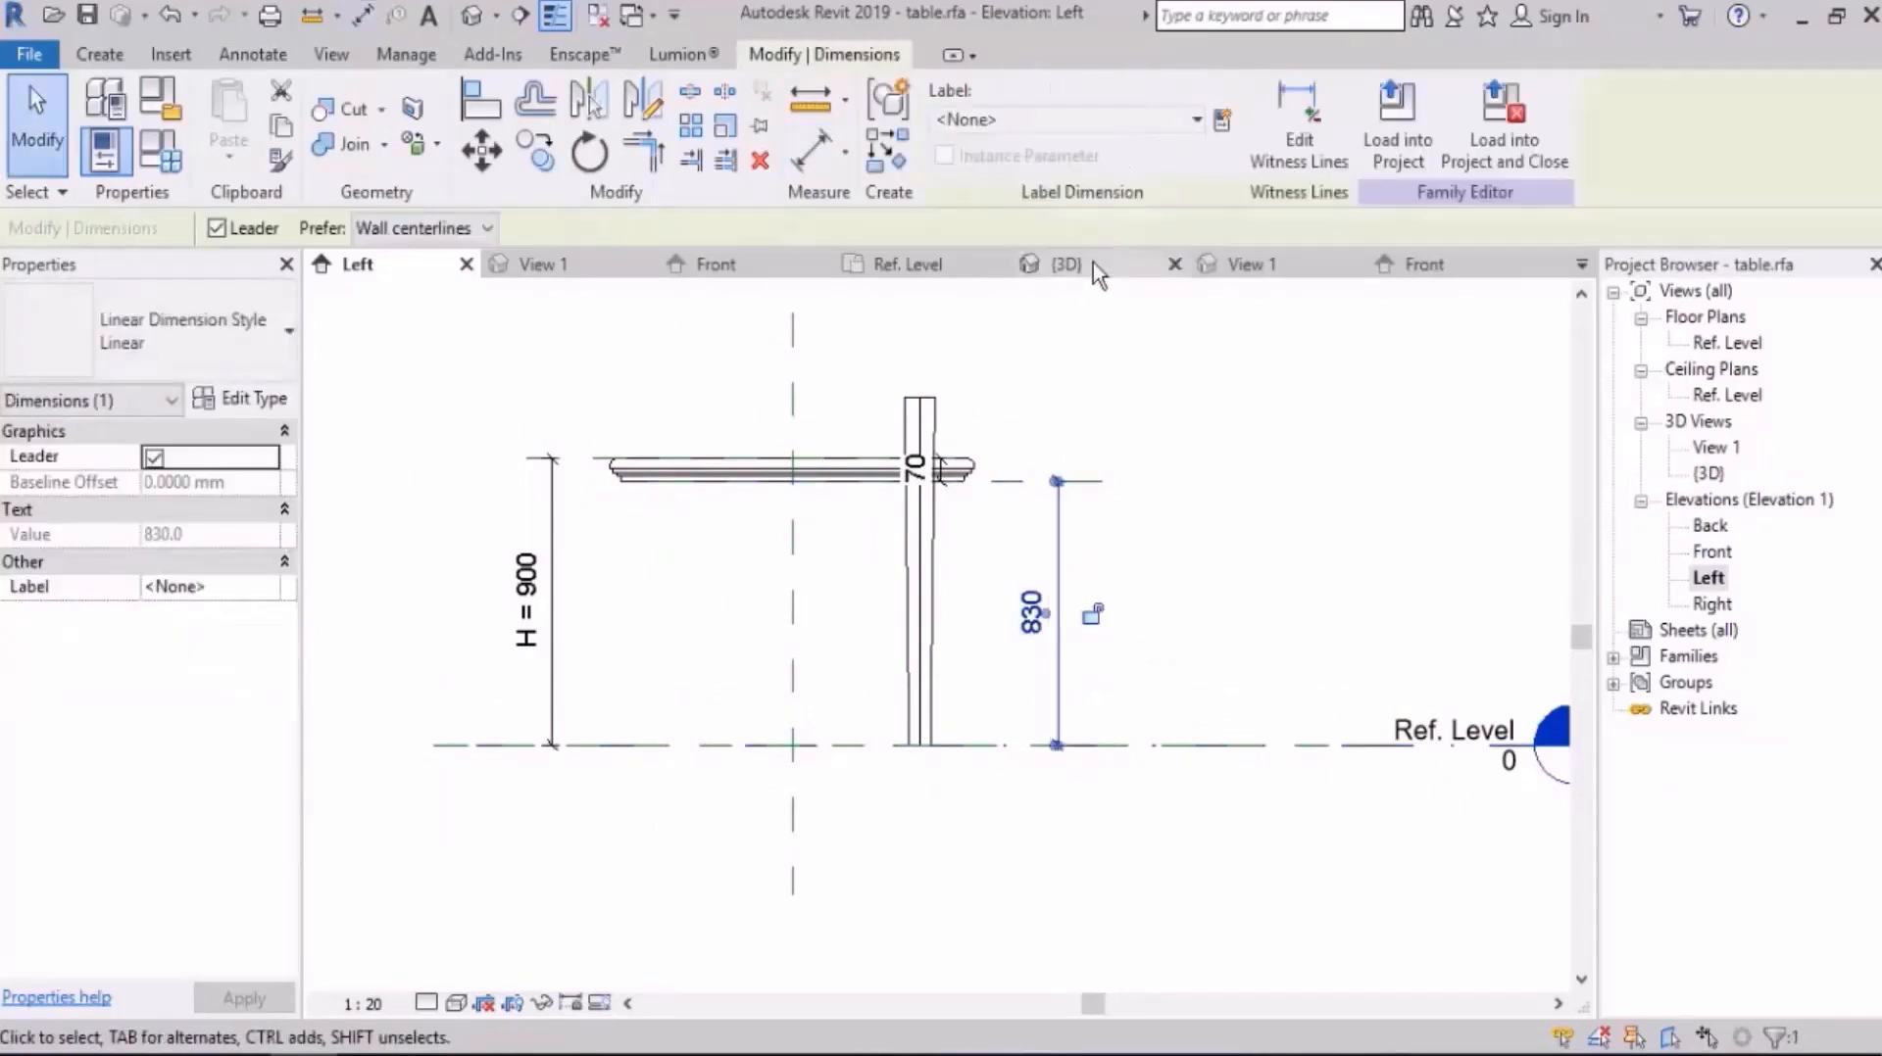
click(1221, 120)
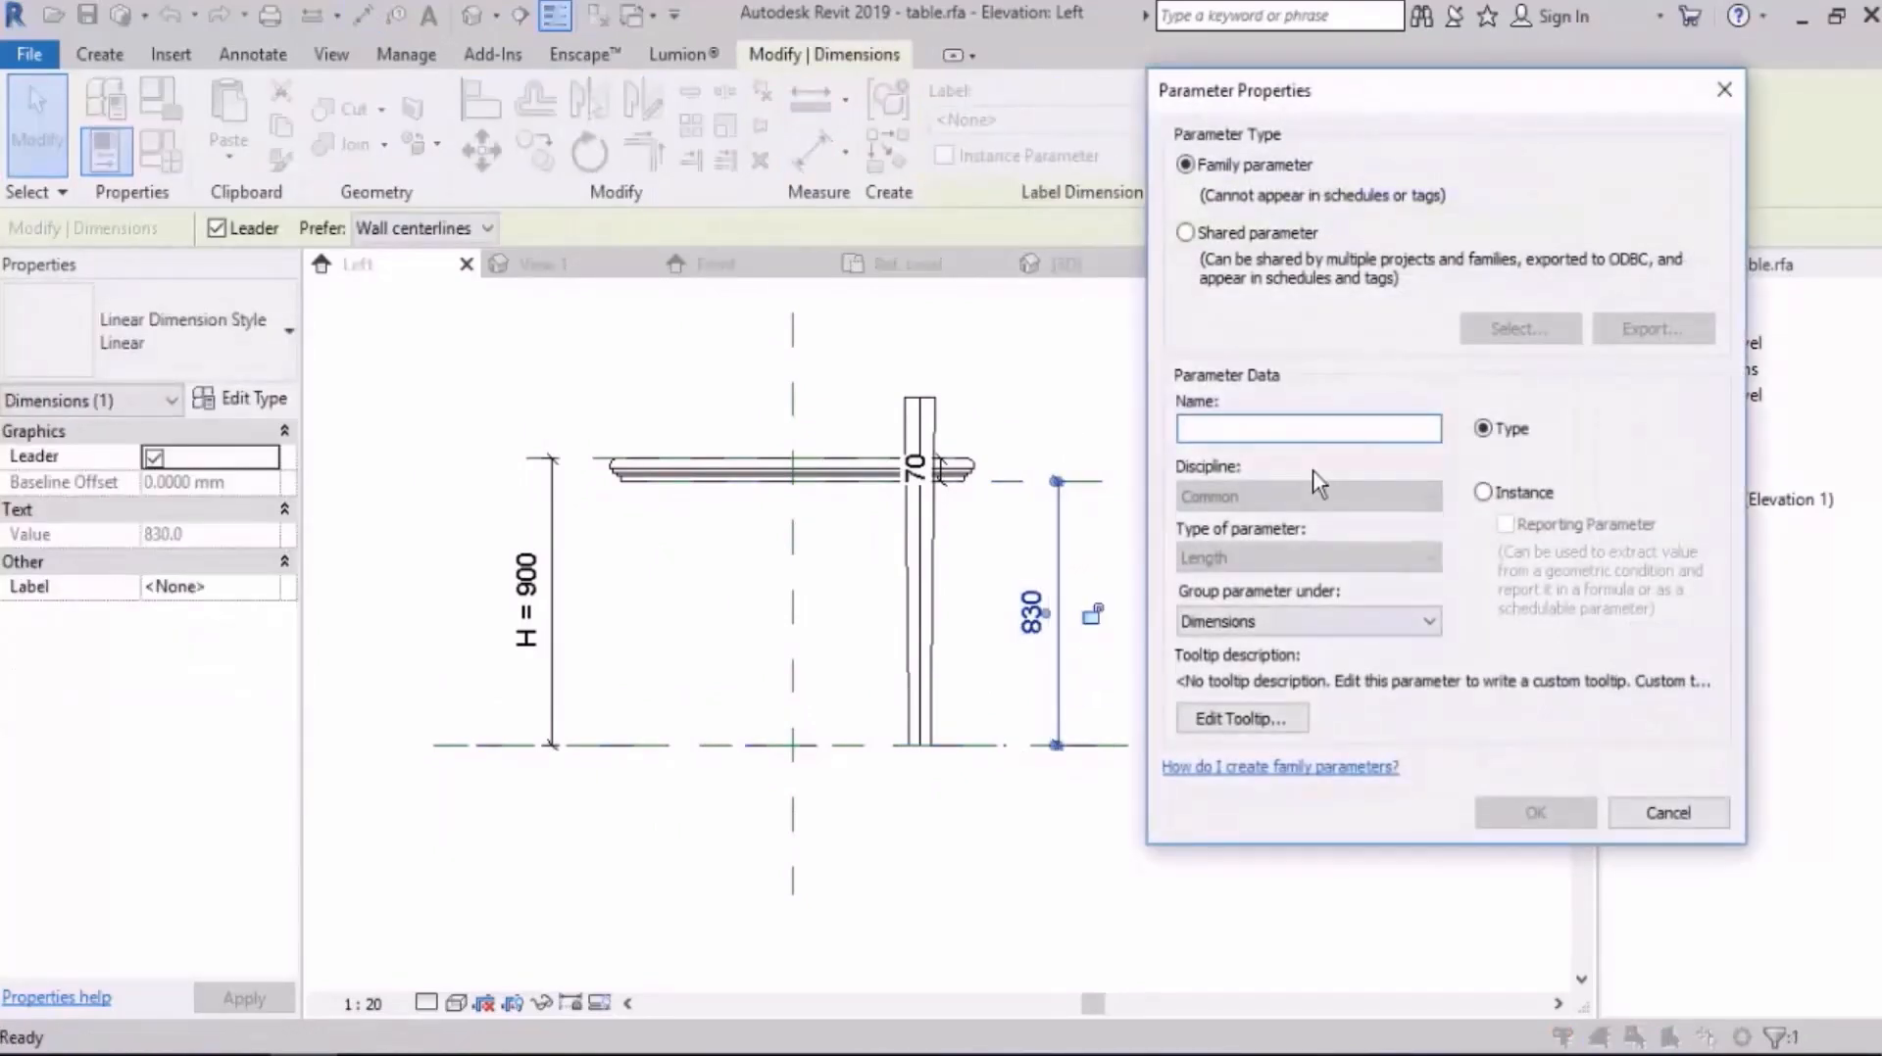
text(H for leg)
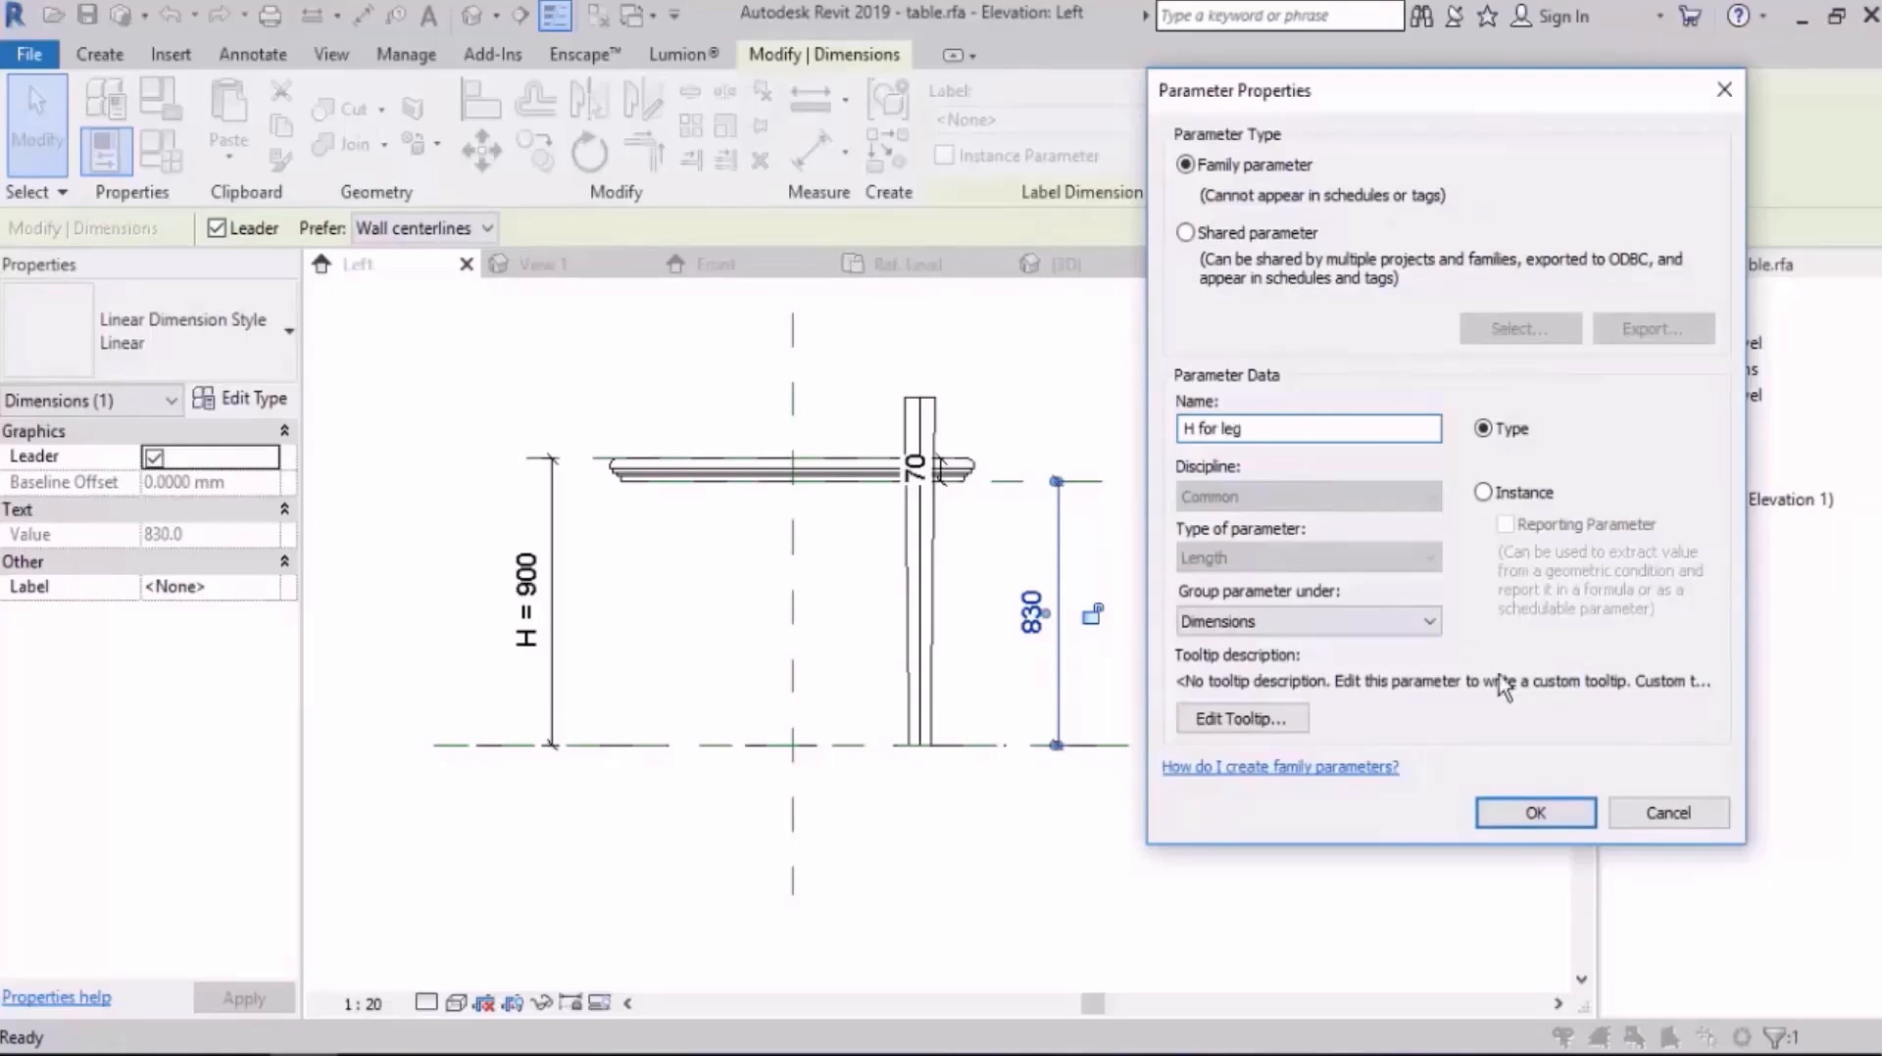
click(1537, 818)
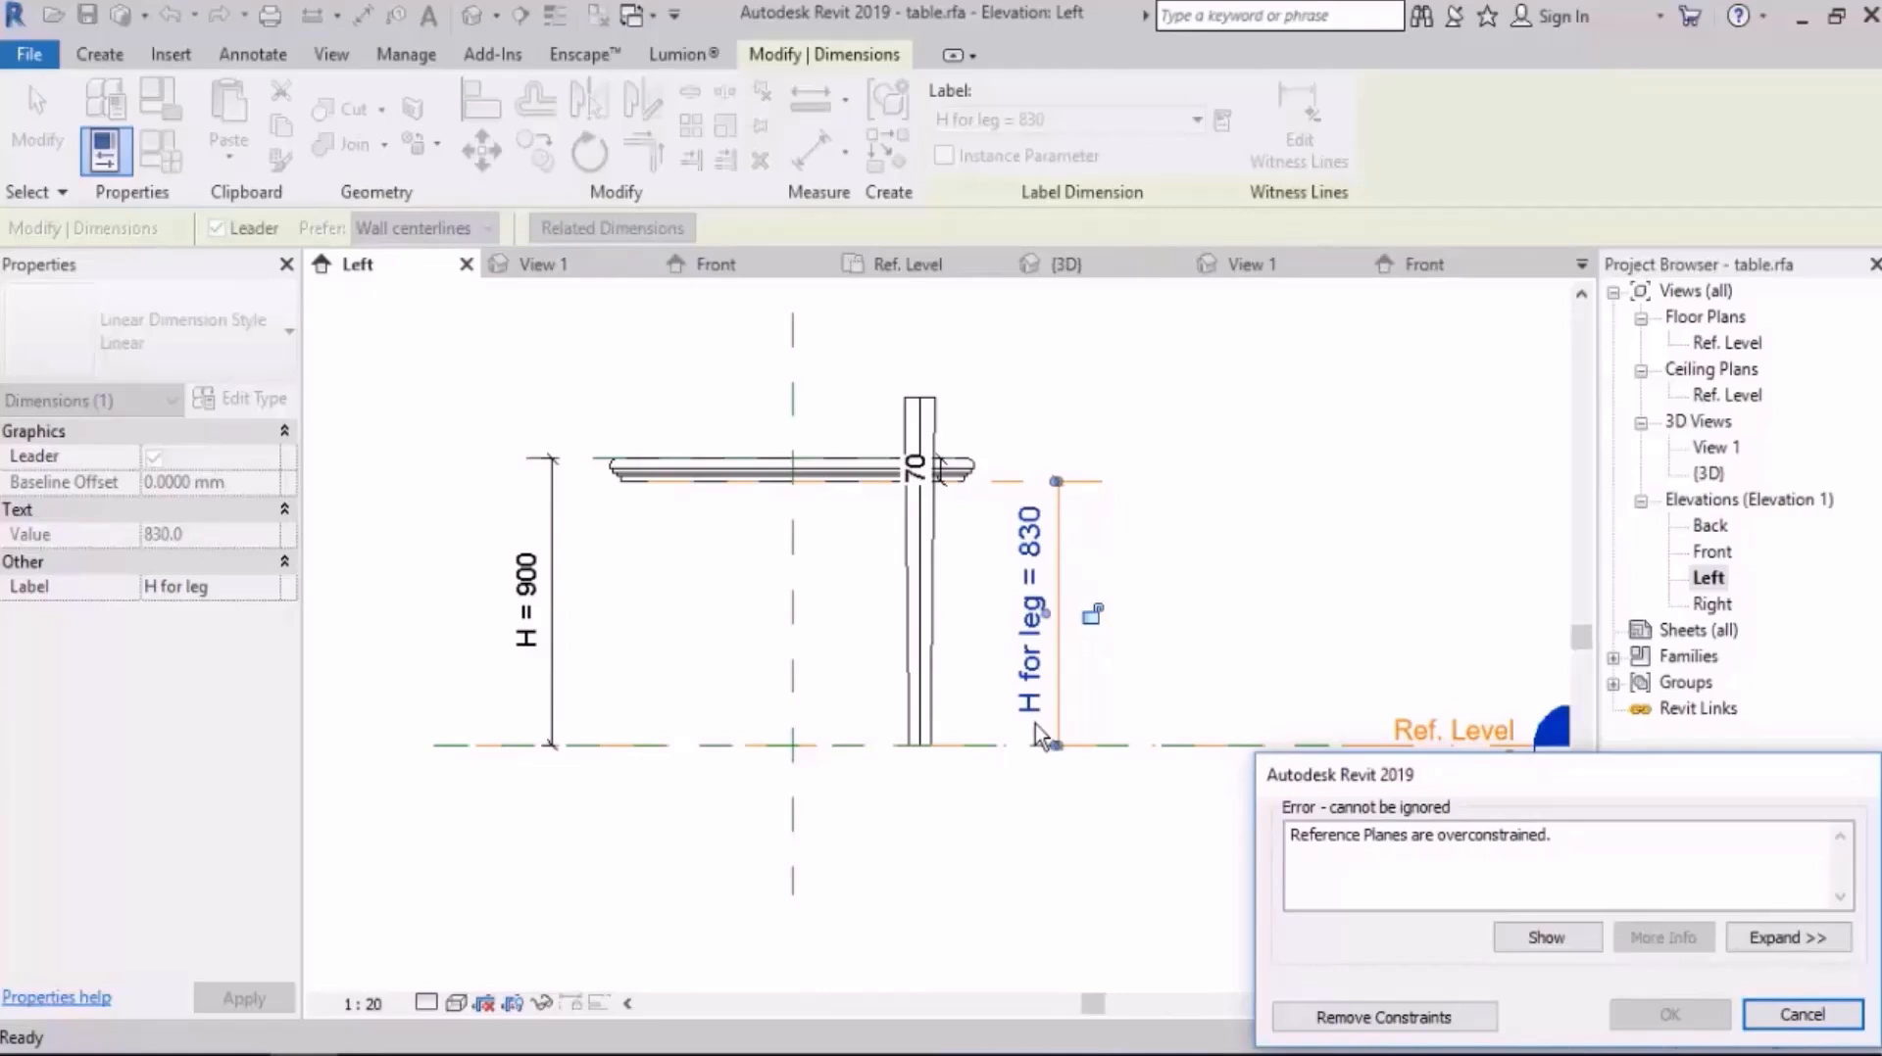
key(Escape)
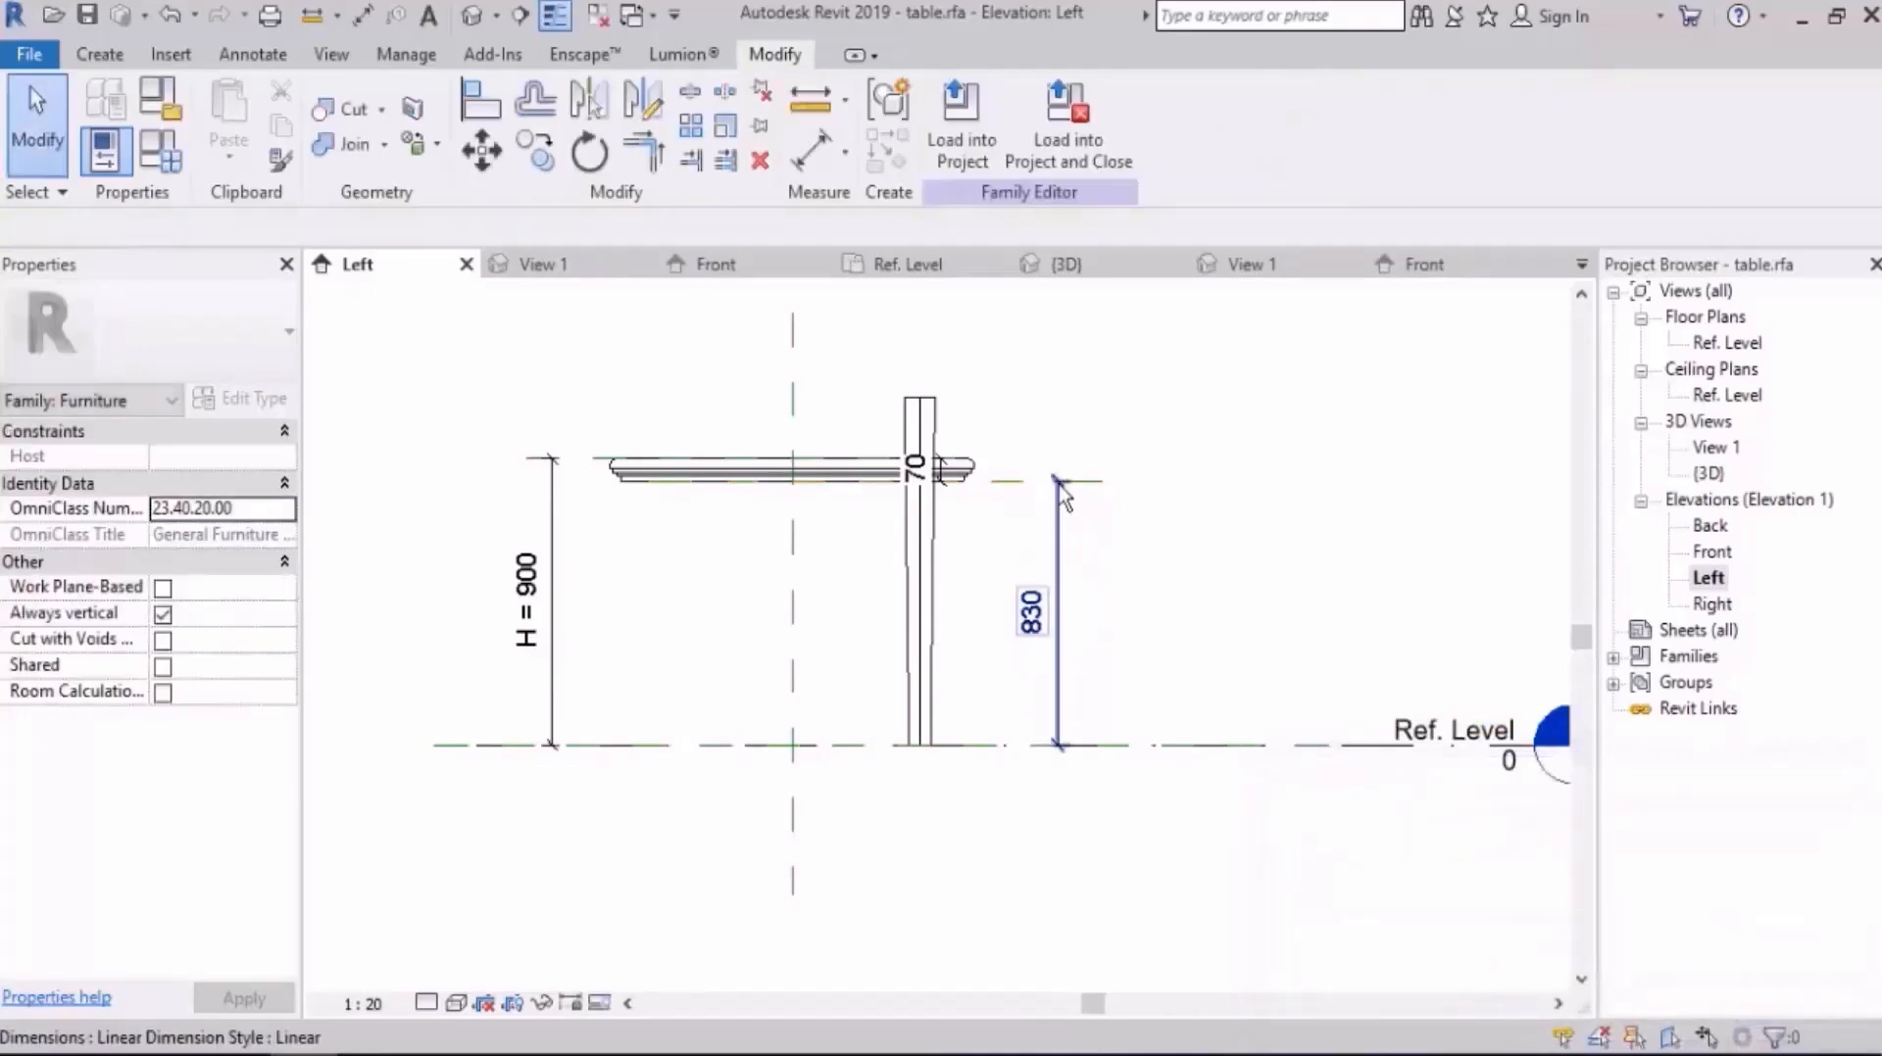
click(1019, 723)
key(Delete)
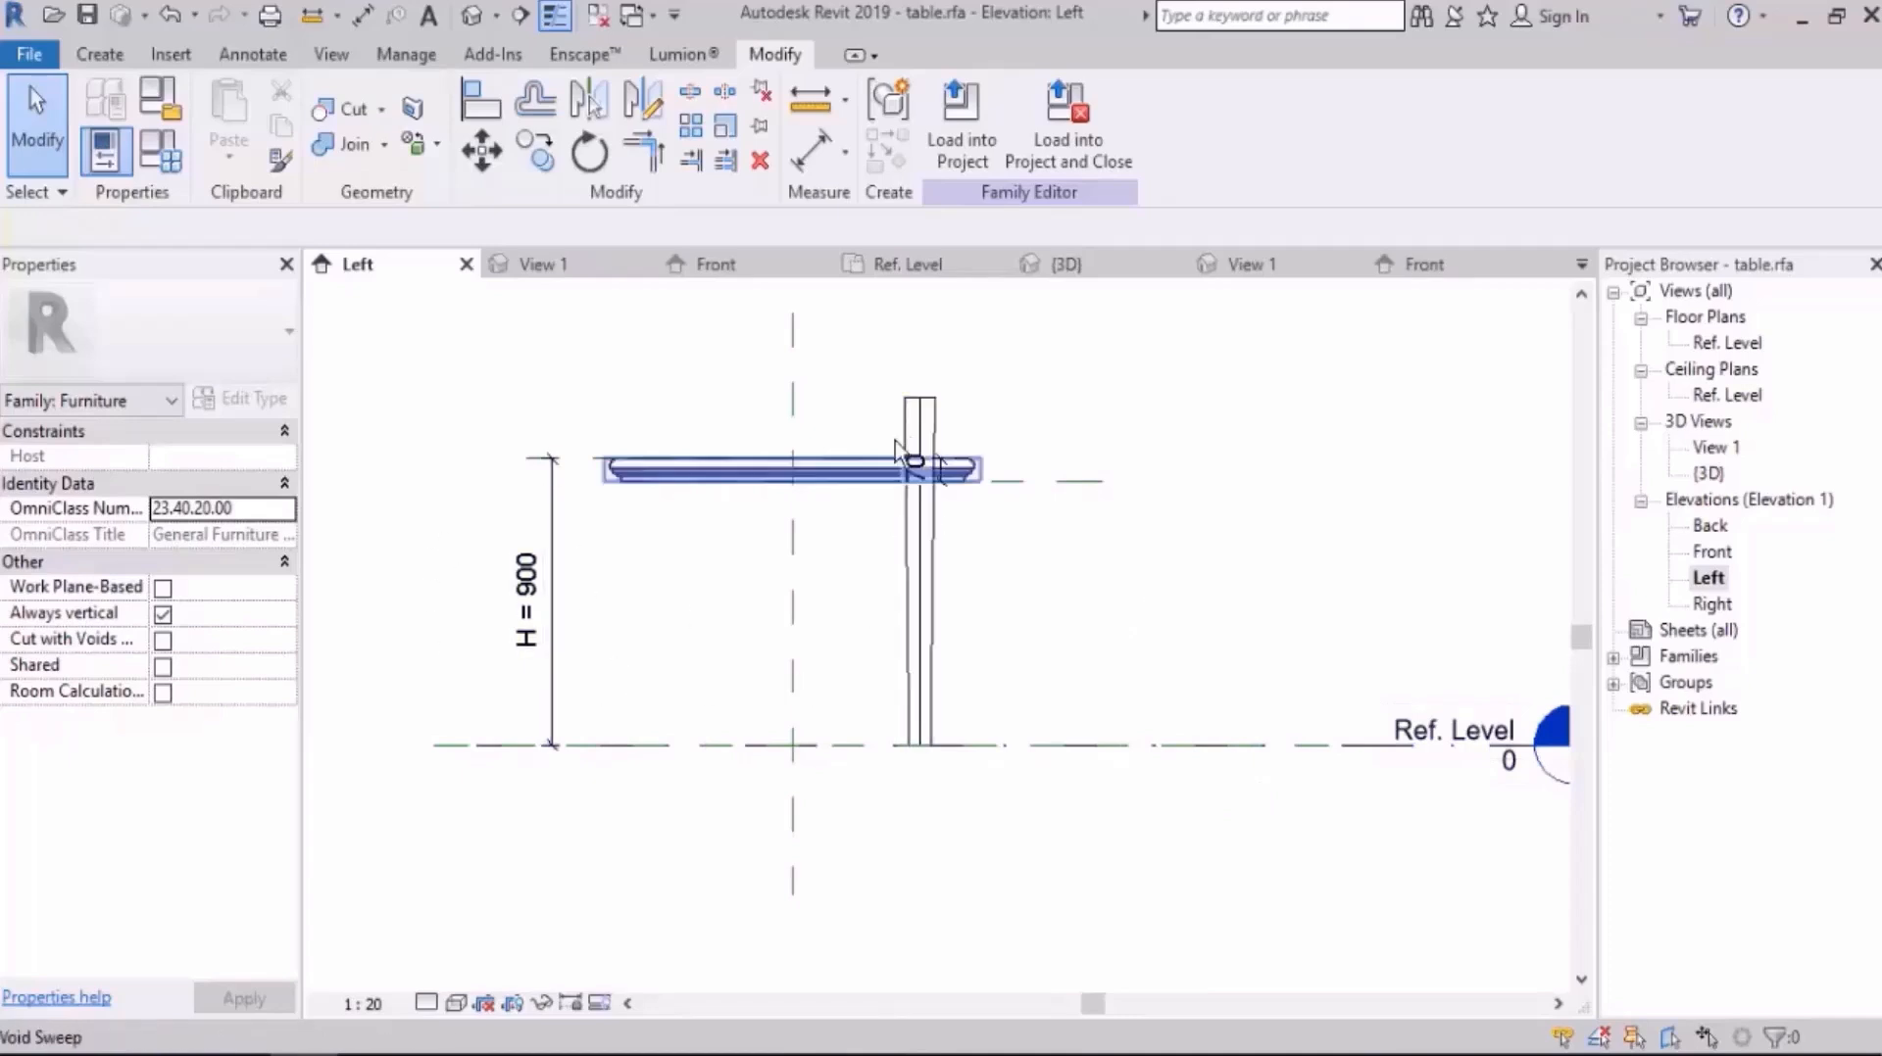
Step: Add a length type parameter named "H for leg" under Dimensions in the table's family types
middle_drag(1082, 580, 979, 559)
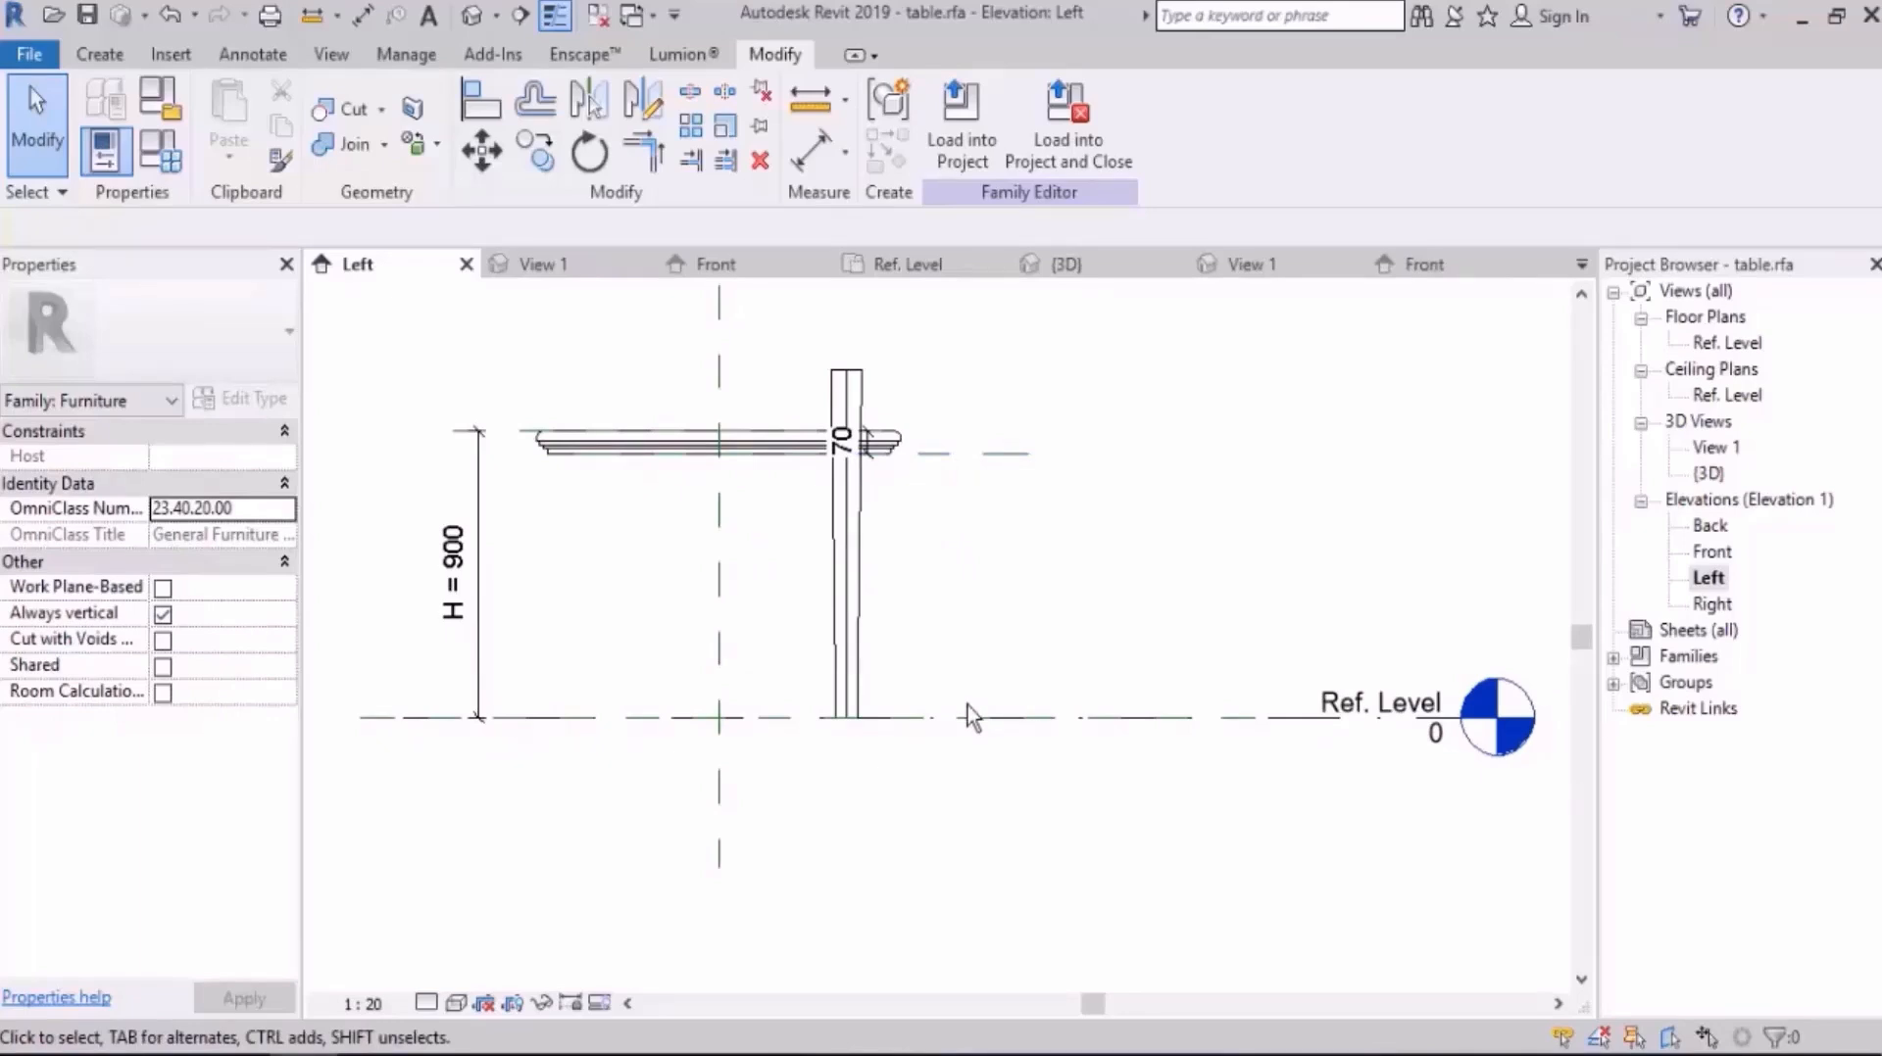
click(164, 157)
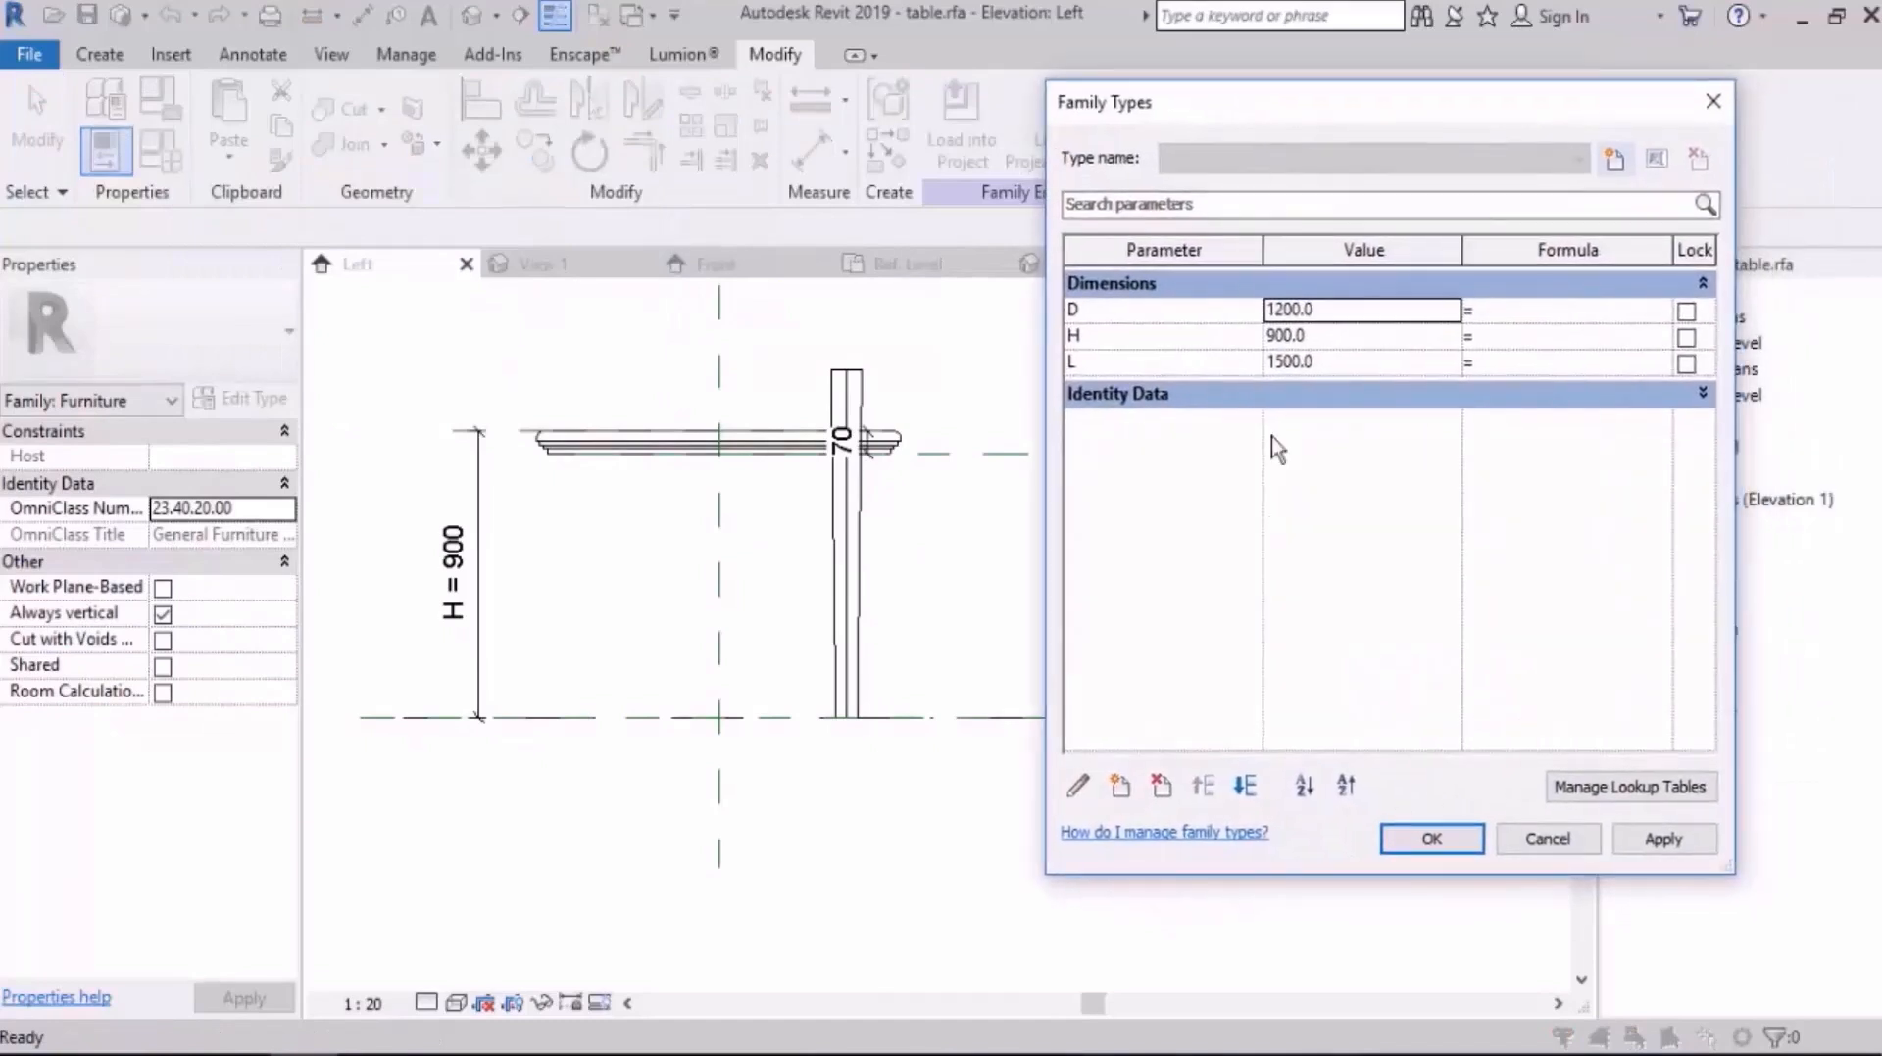
click(1123, 793)
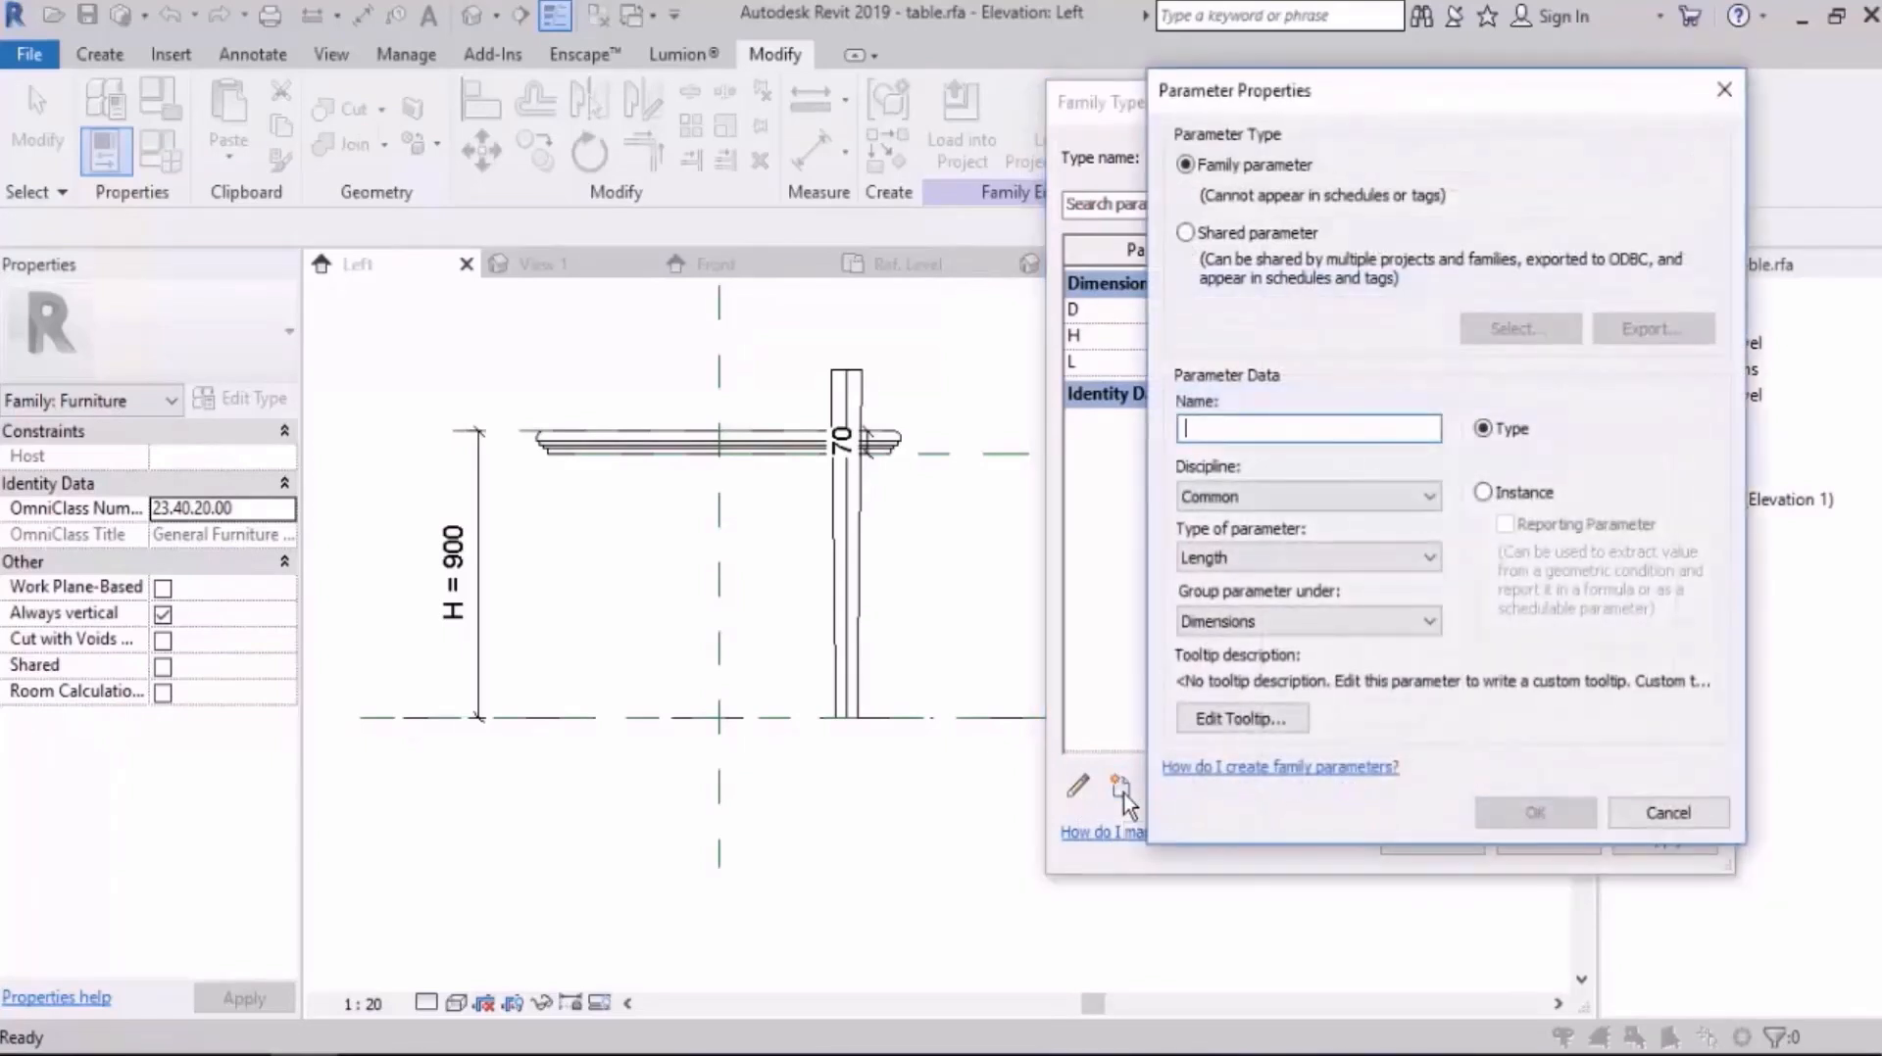
text(H for leg)
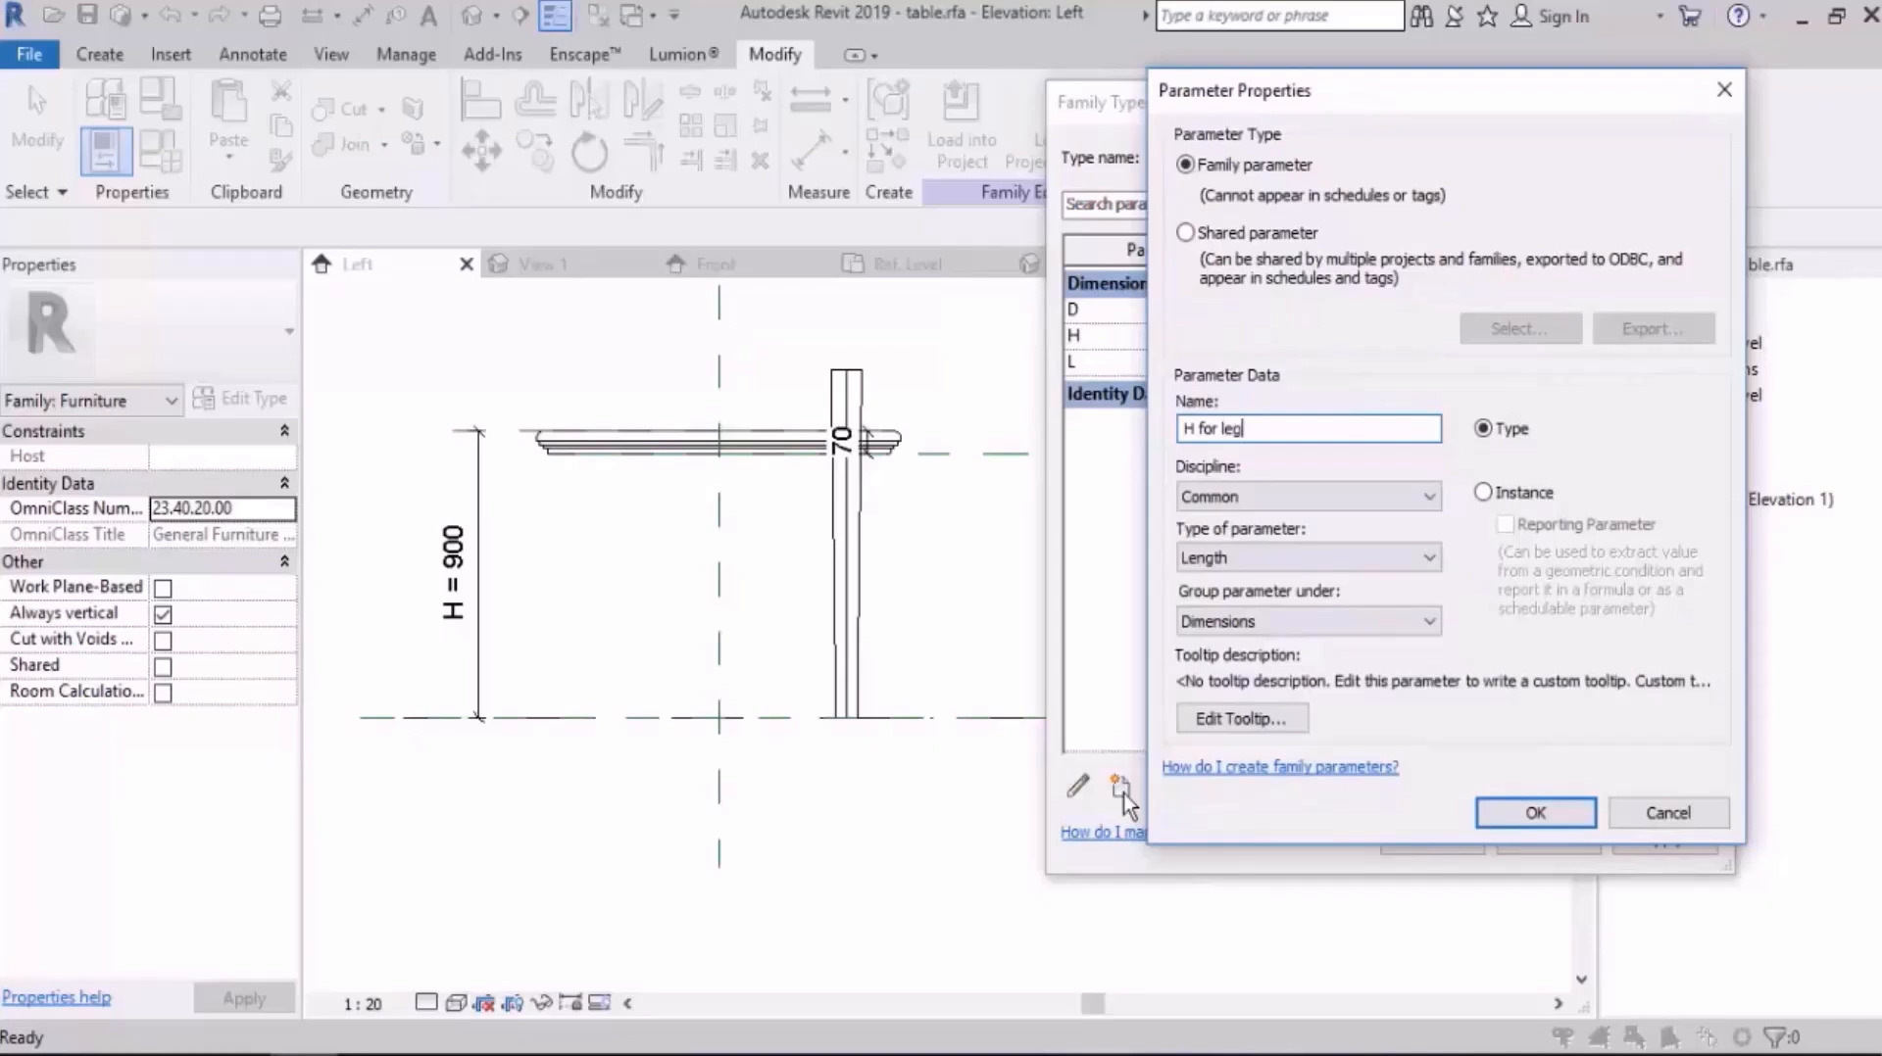
click(1535, 814)
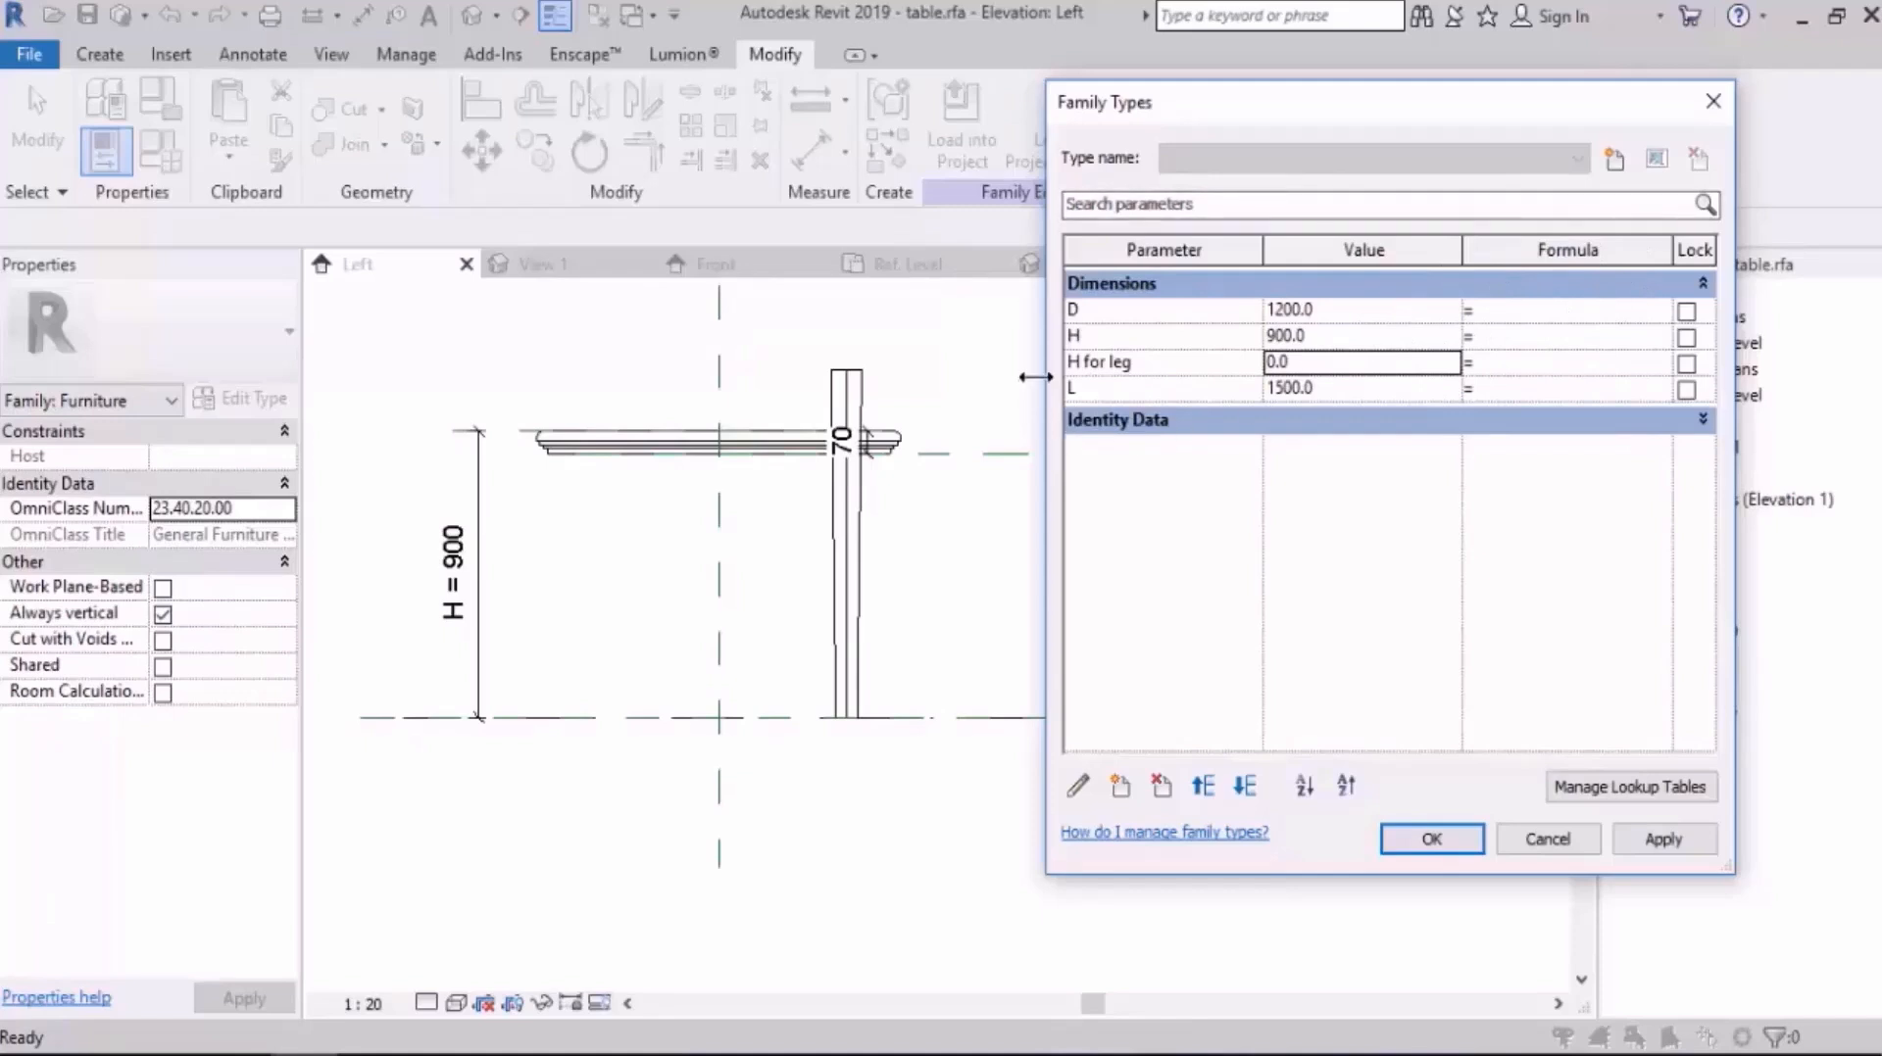
Step: Give the H for leg parameter the formula H - 70 mm and accept the family types
click(1127, 371)
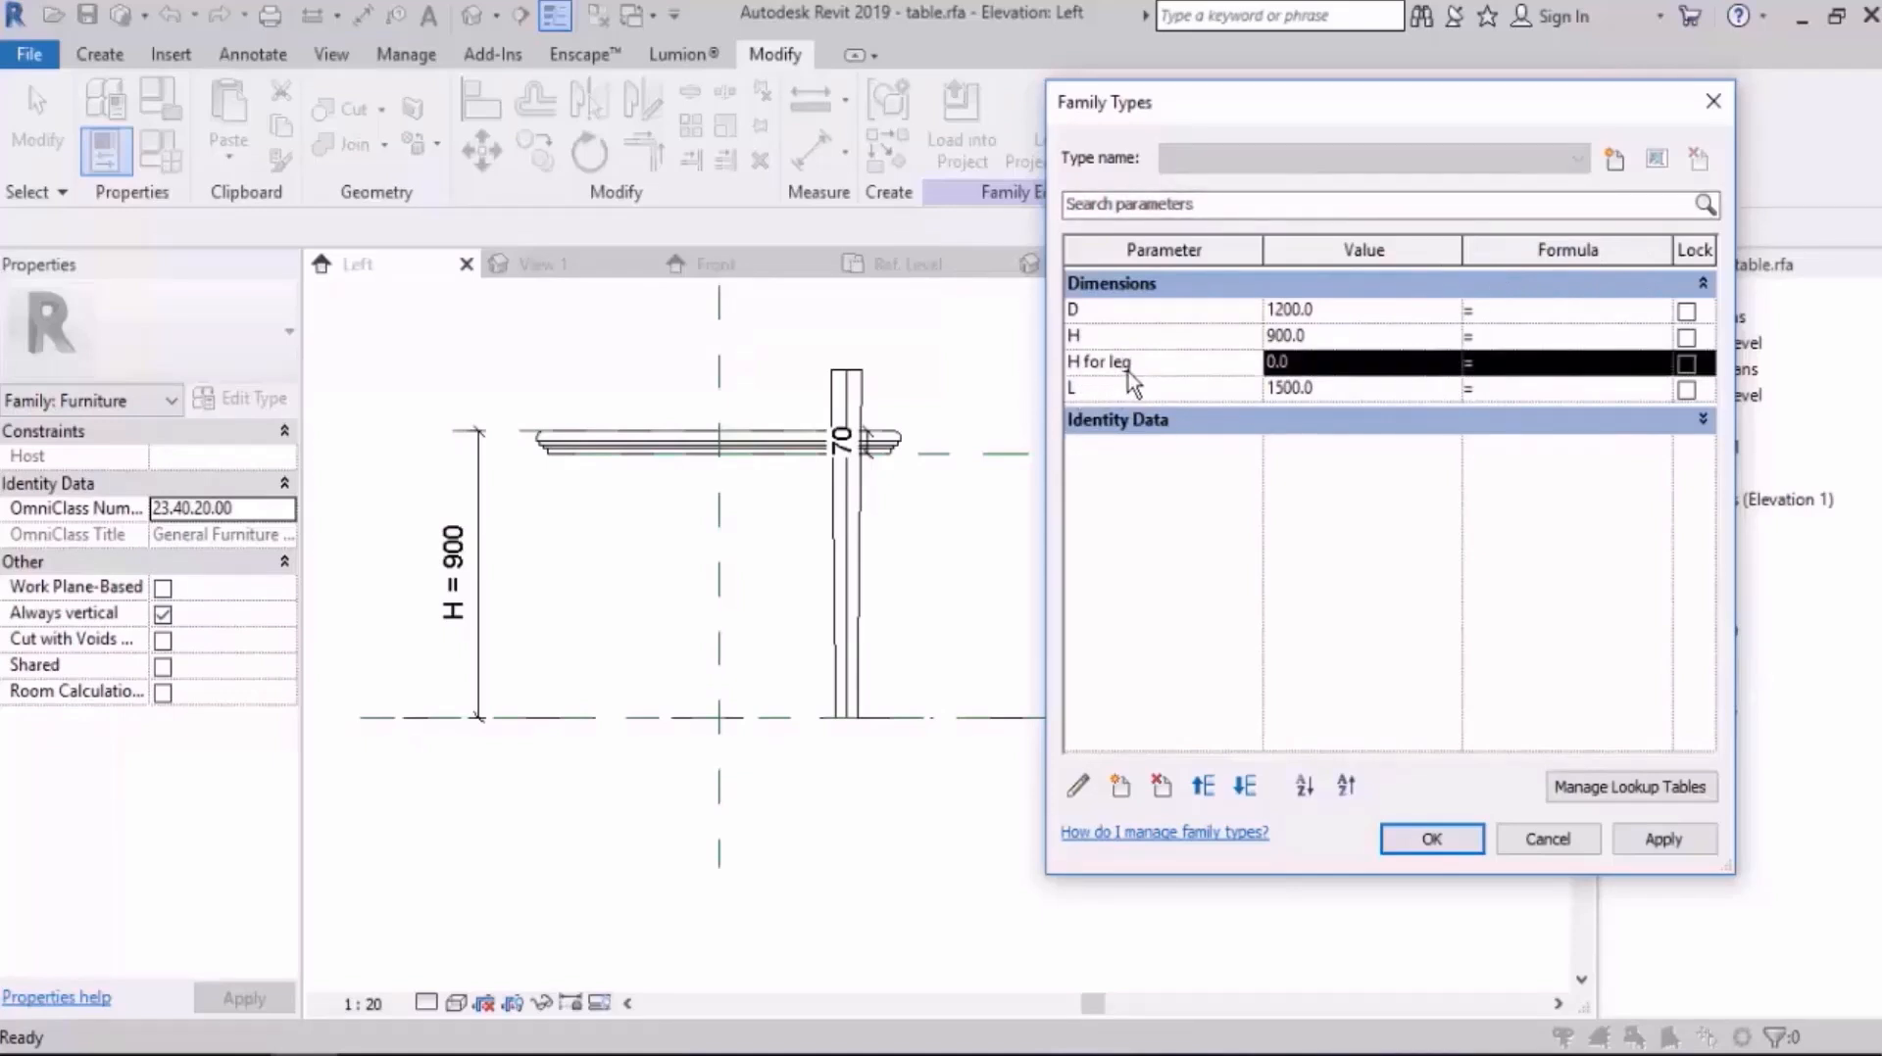
click(1519, 369)
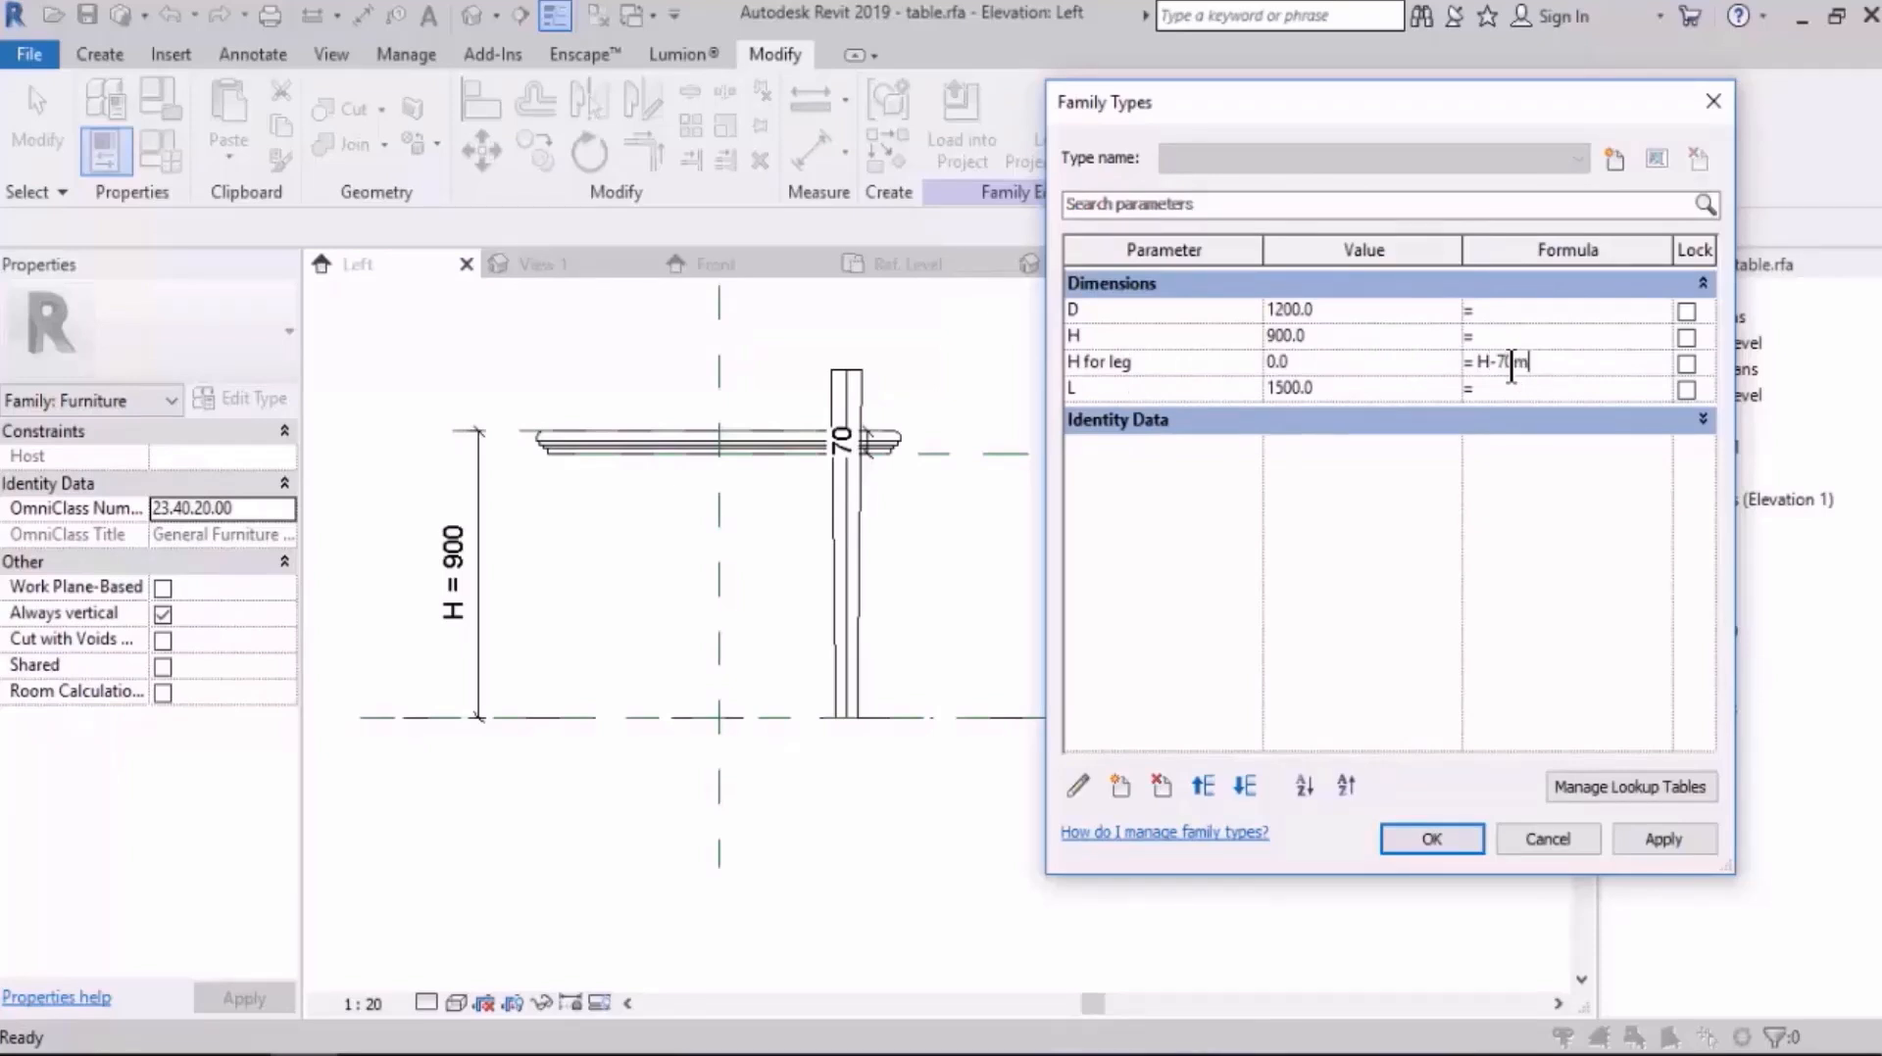
key(Tab)
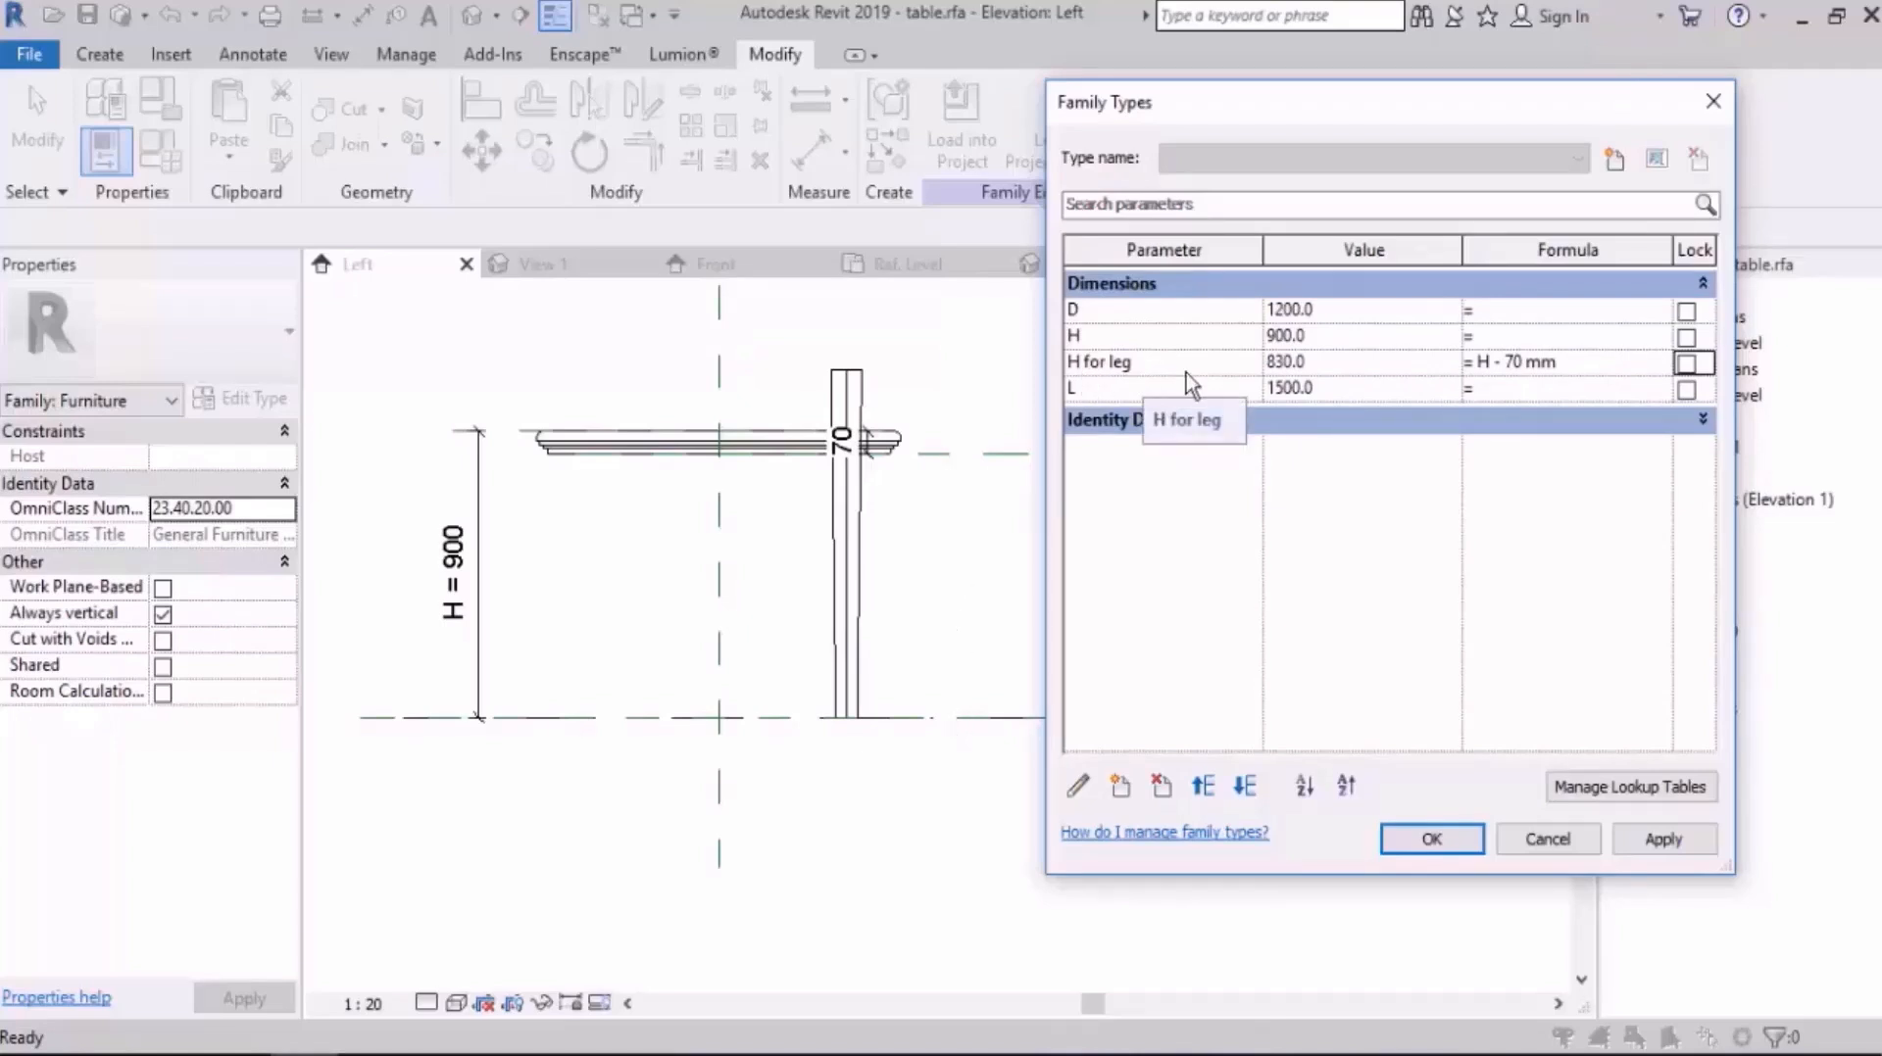
click(1404, 842)
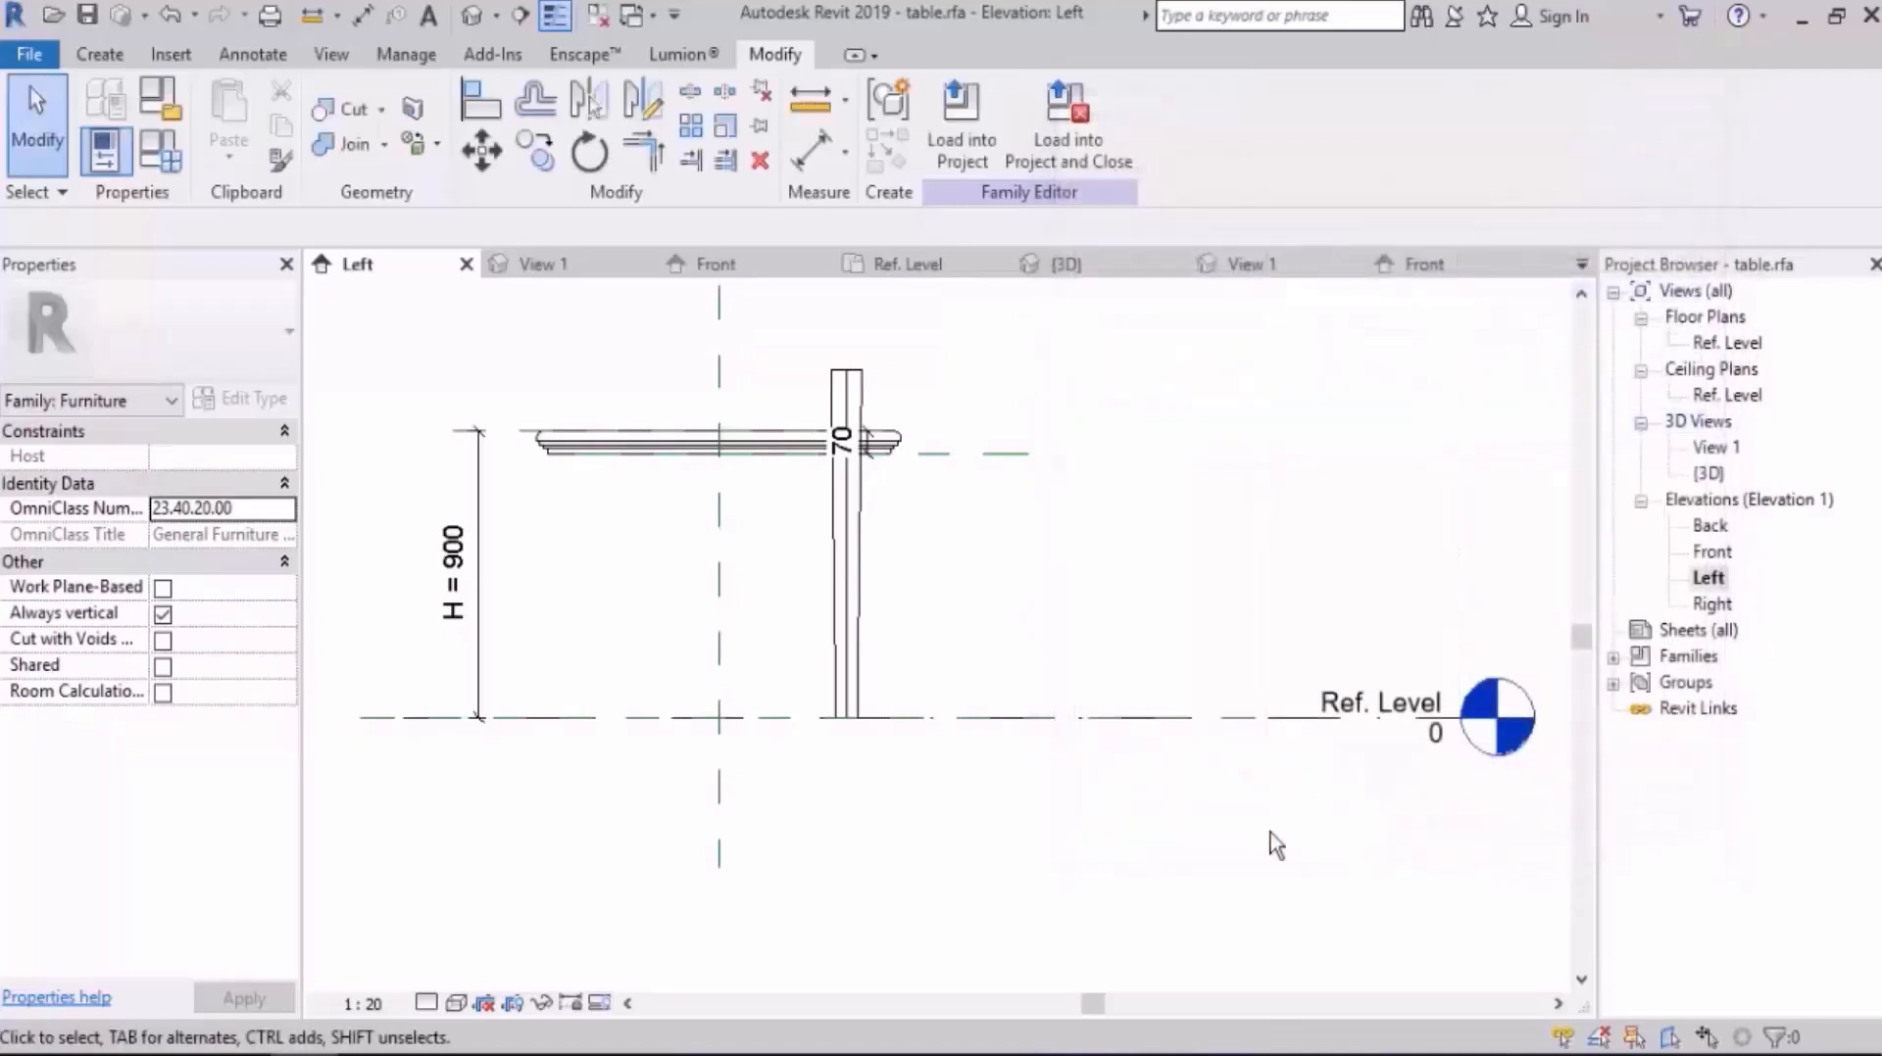
Step: Set the table's height parameter H to 1200 mm and apply it to the model
click(160, 151)
click(1356, 336)
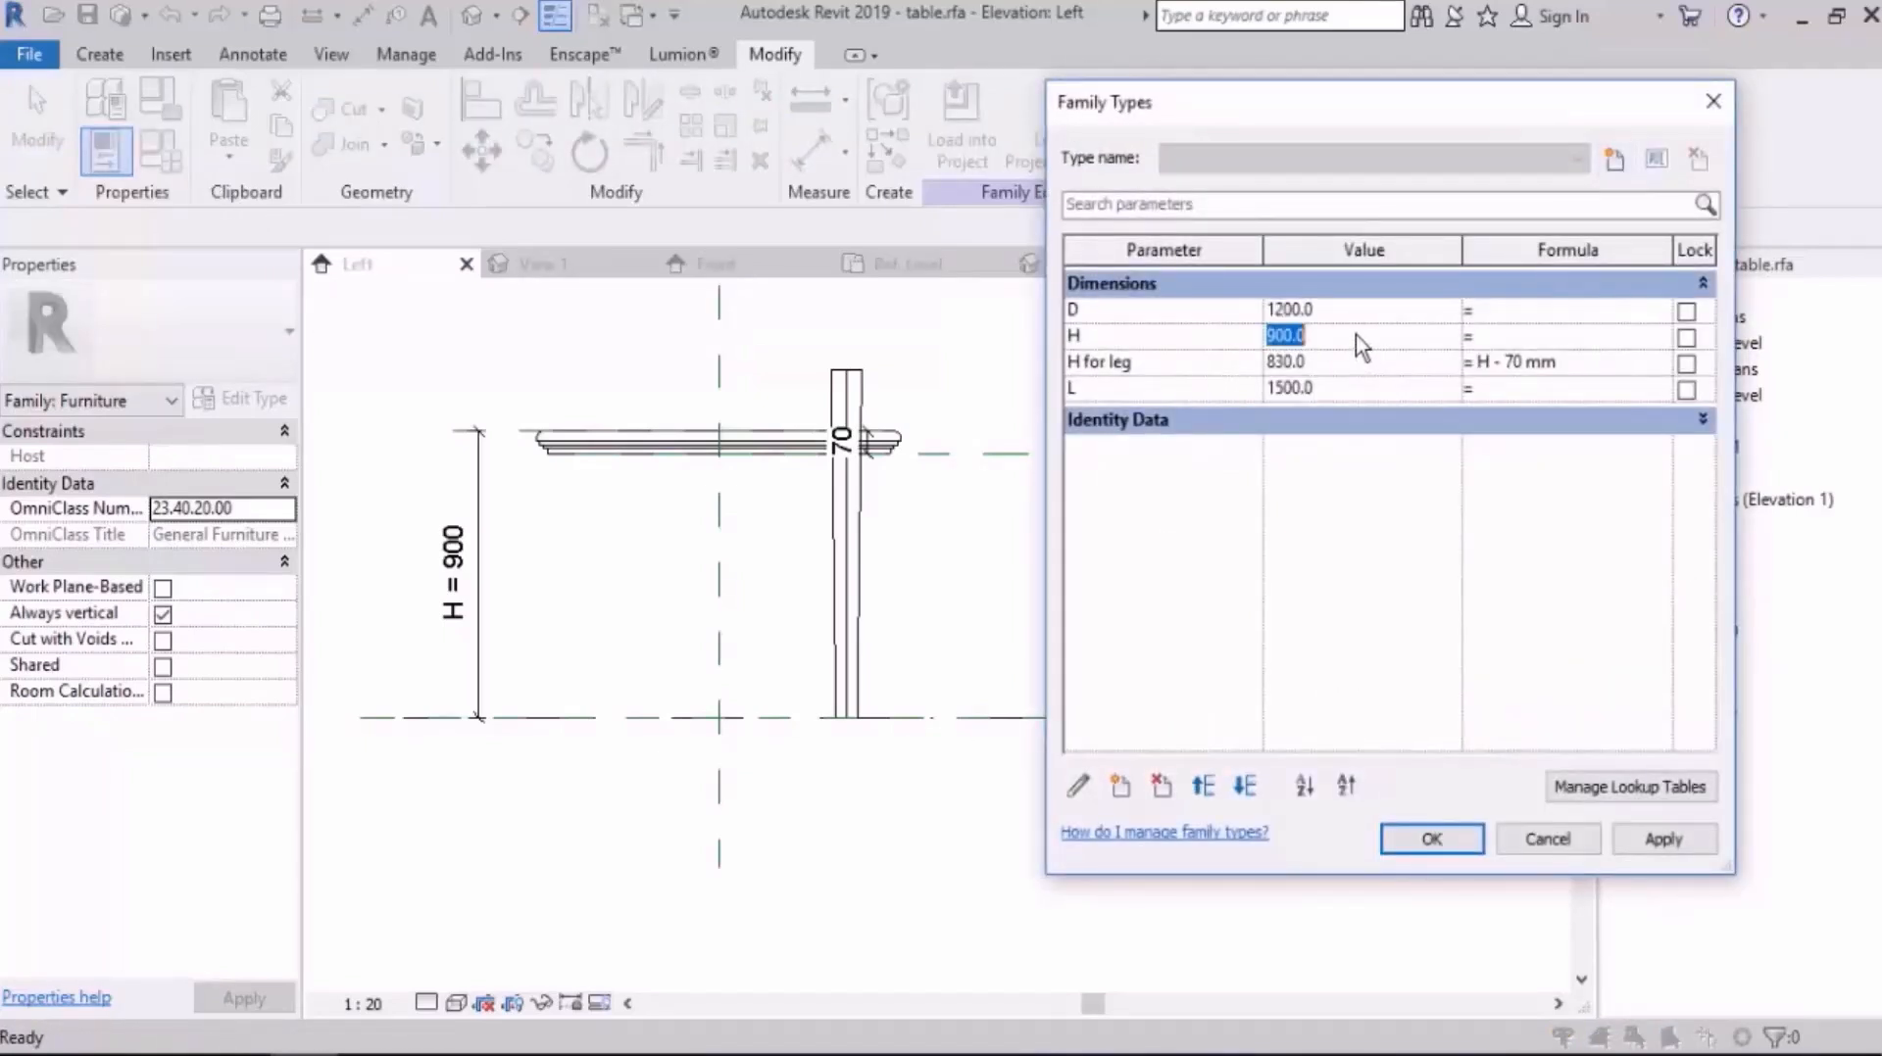
text(1200)
click(1663, 838)
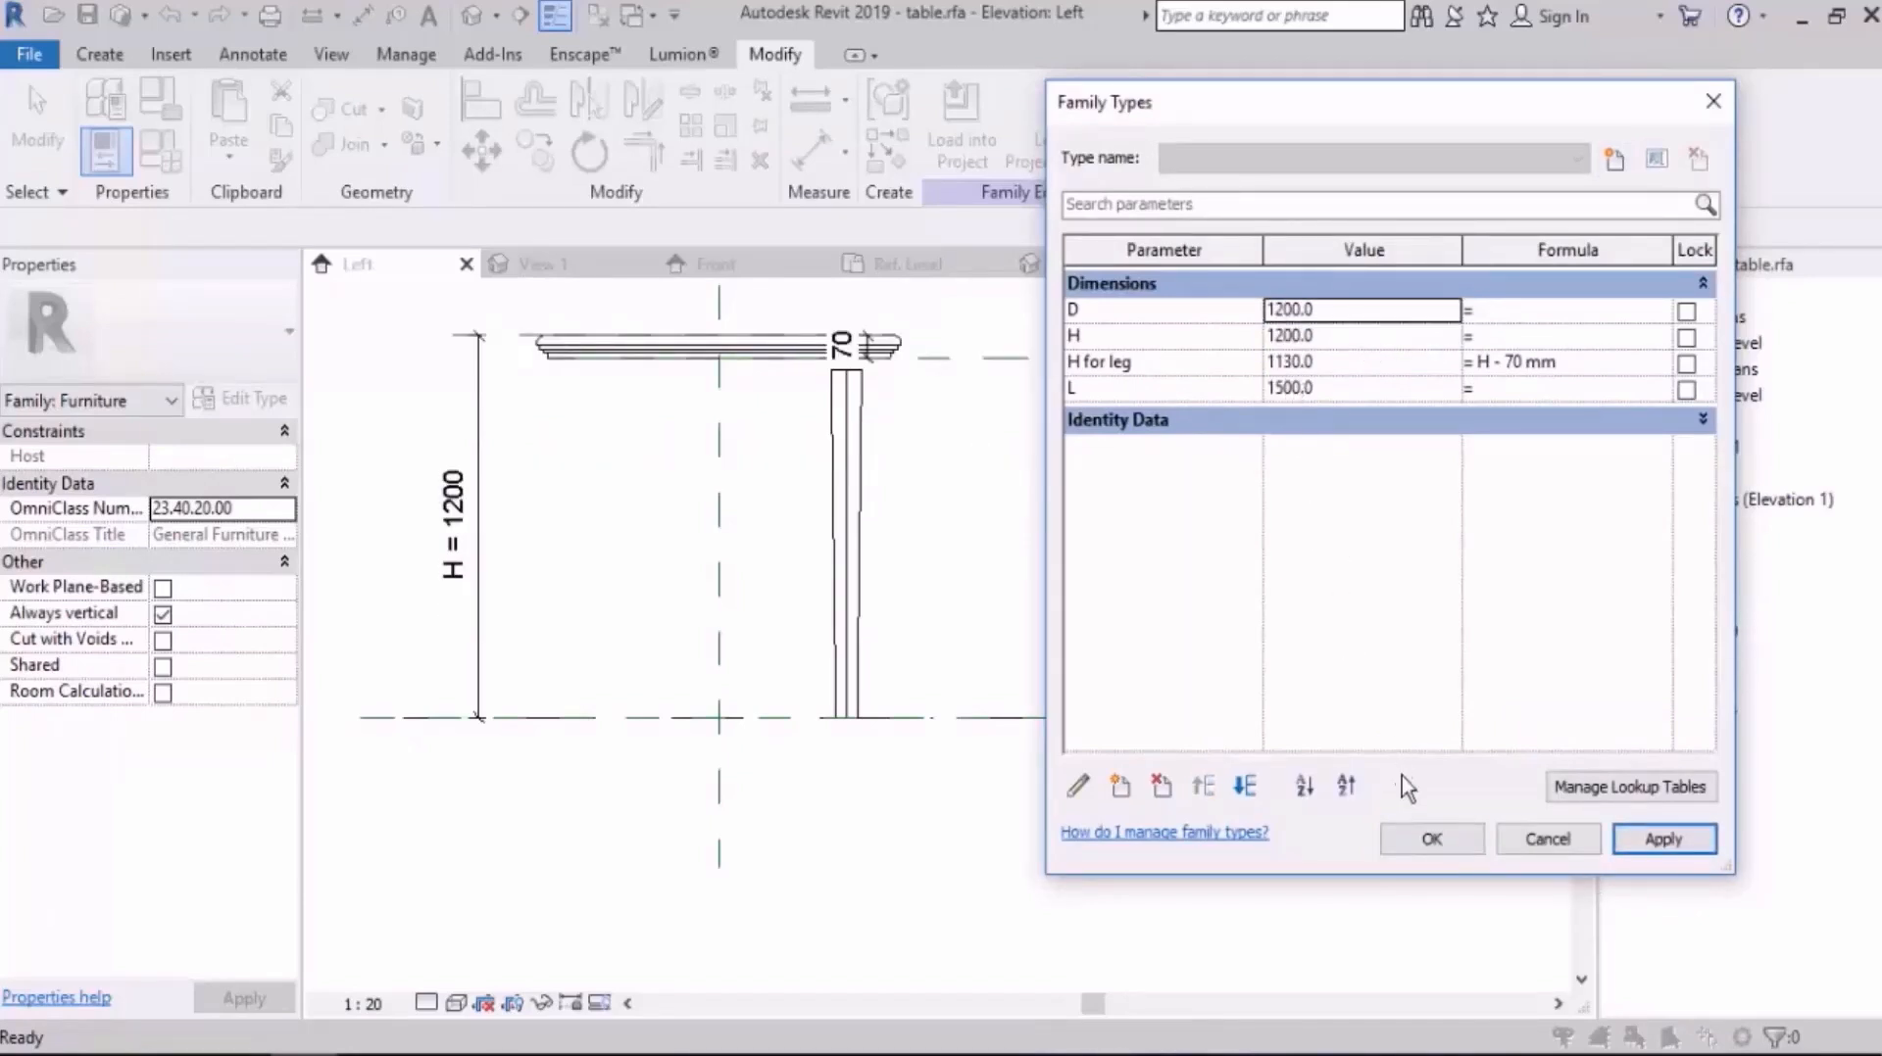
Step: Set the table's height parameter H to 1000 mm and accept the family types
click(1347, 338)
text(1000)
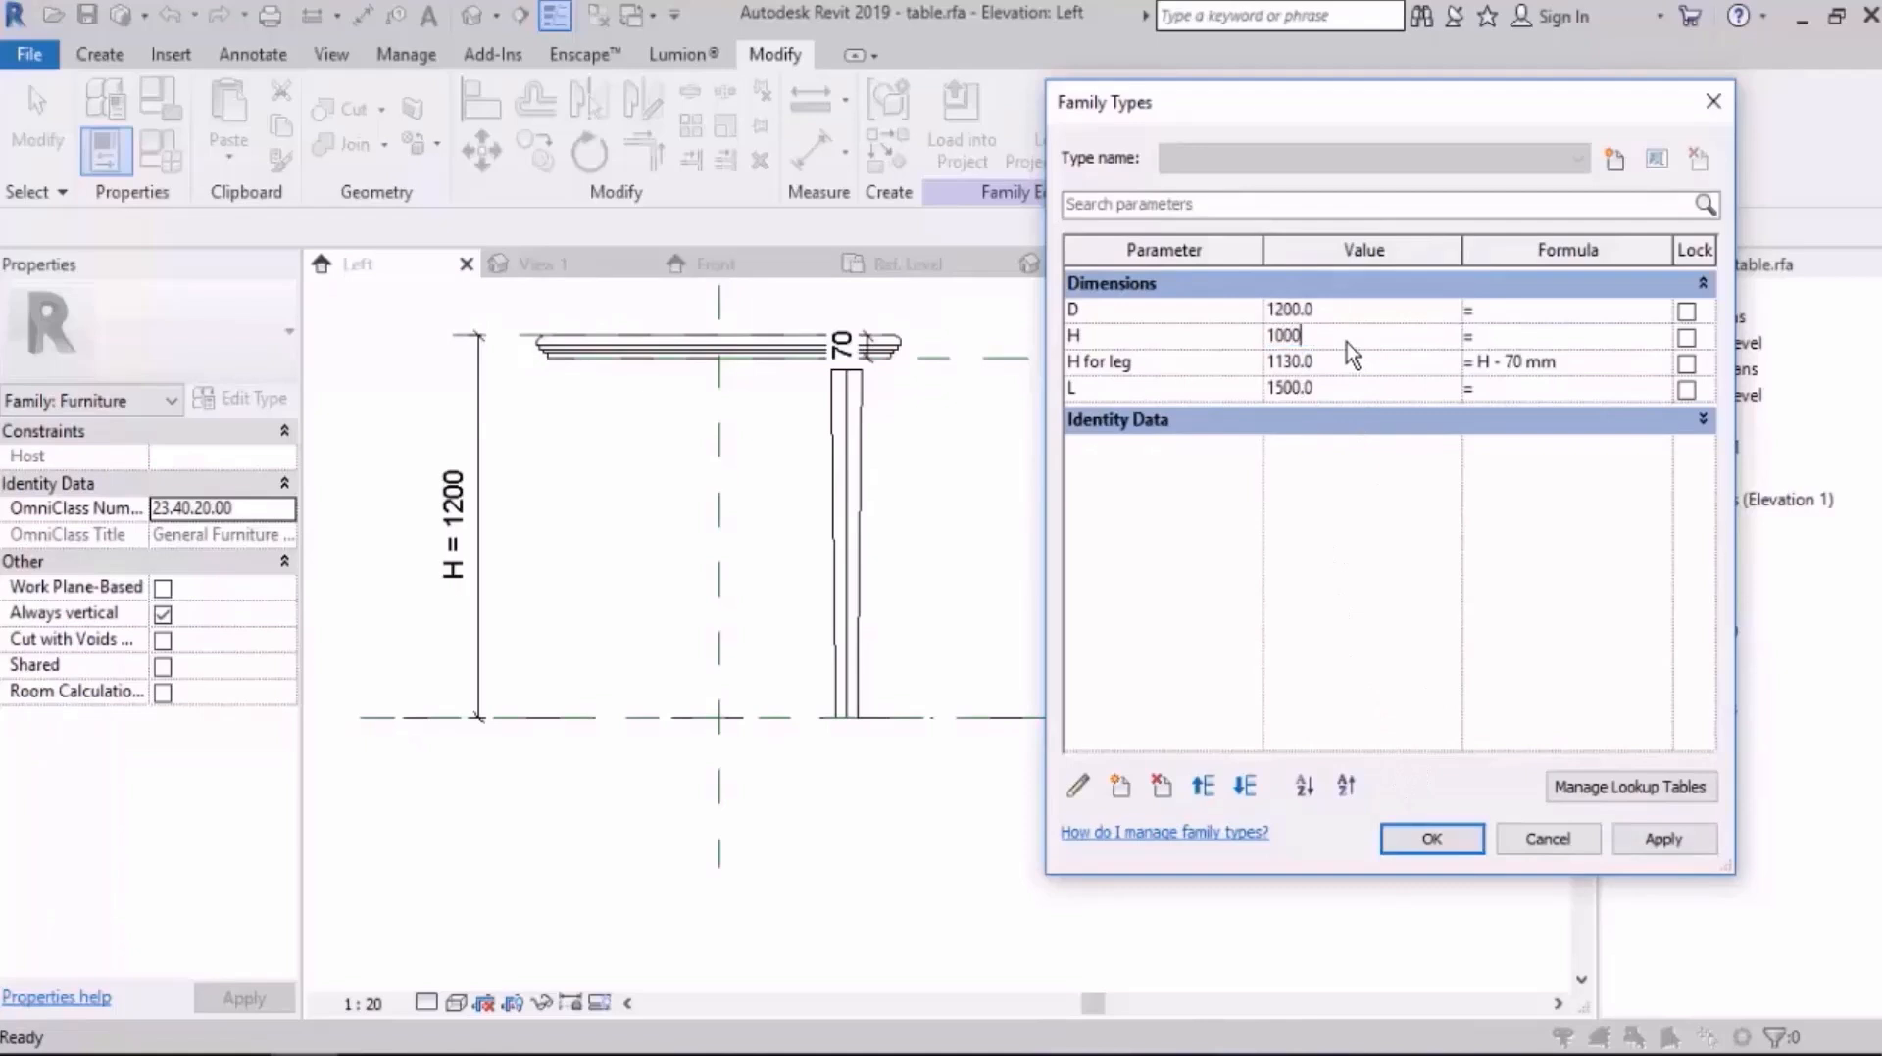
key(Tab)
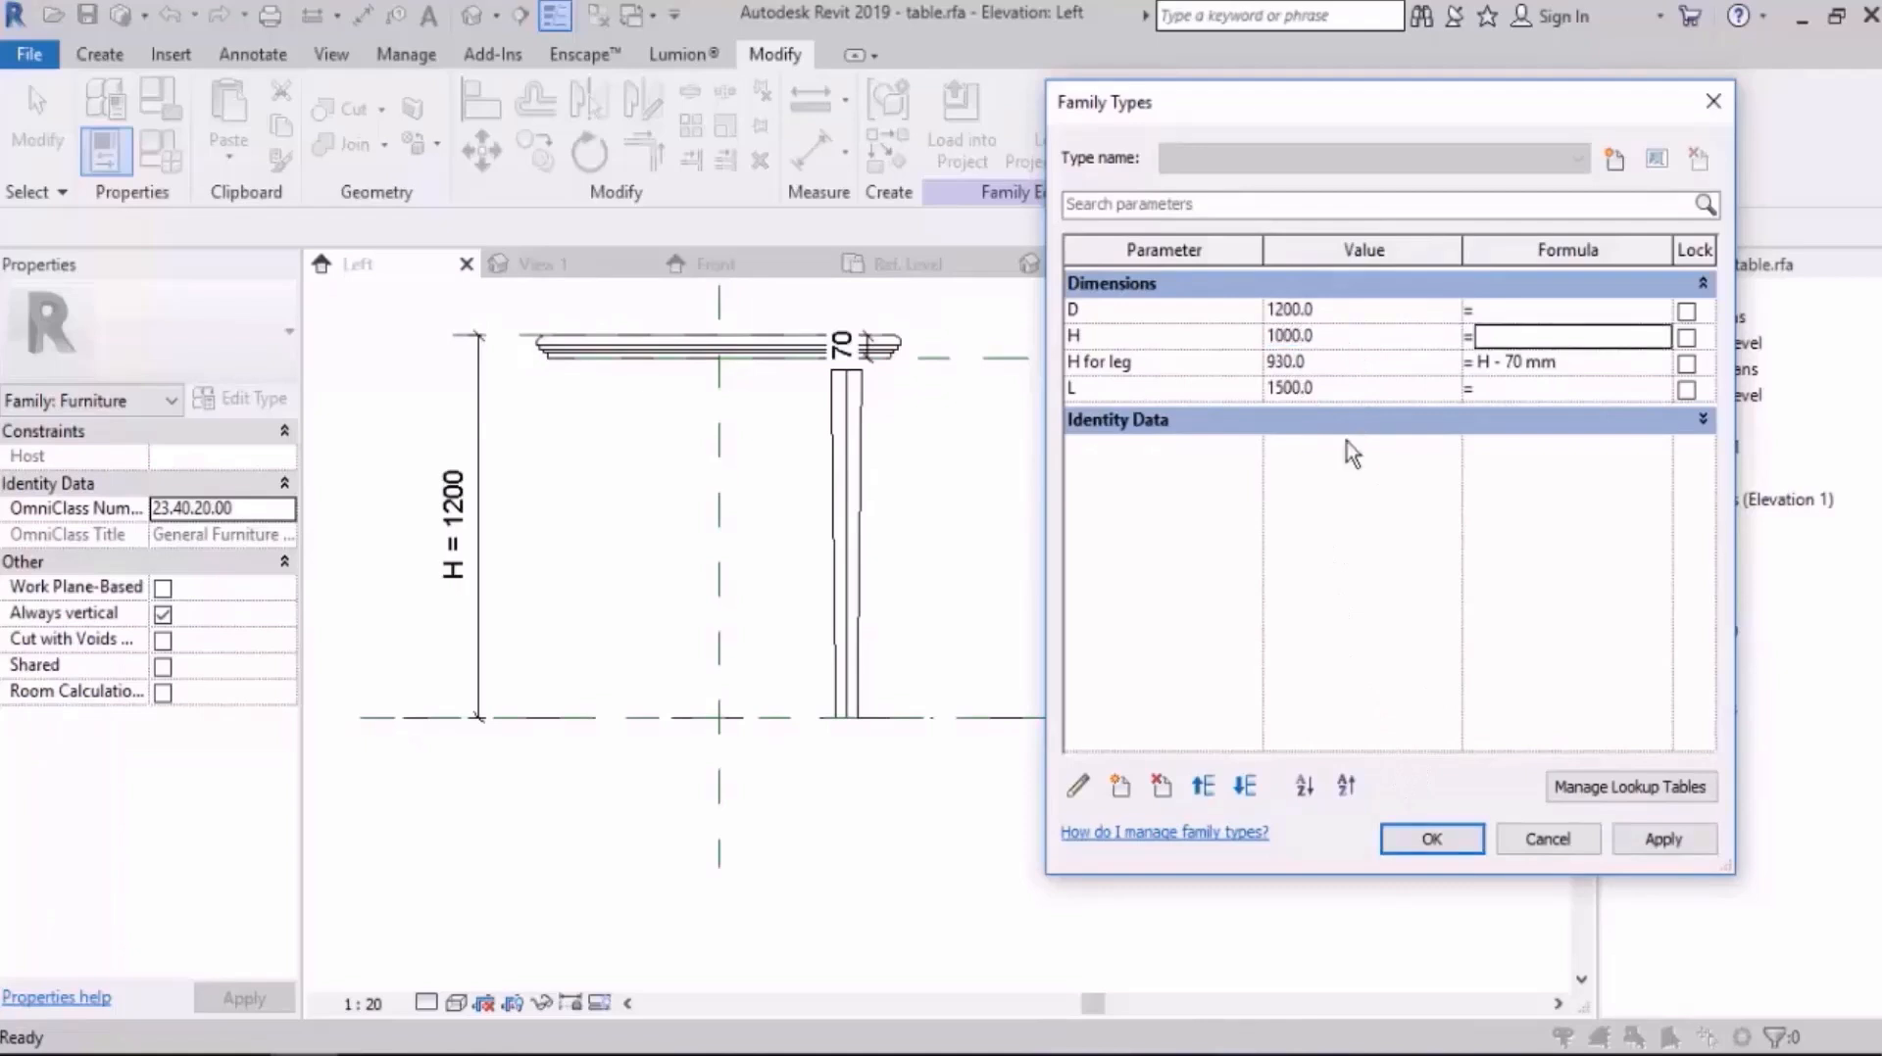
click(1427, 838)
Step: Associate the nested leg's H Leg type parameter with the table's H for leg parameter
scroll(1052, 569, up, 3)
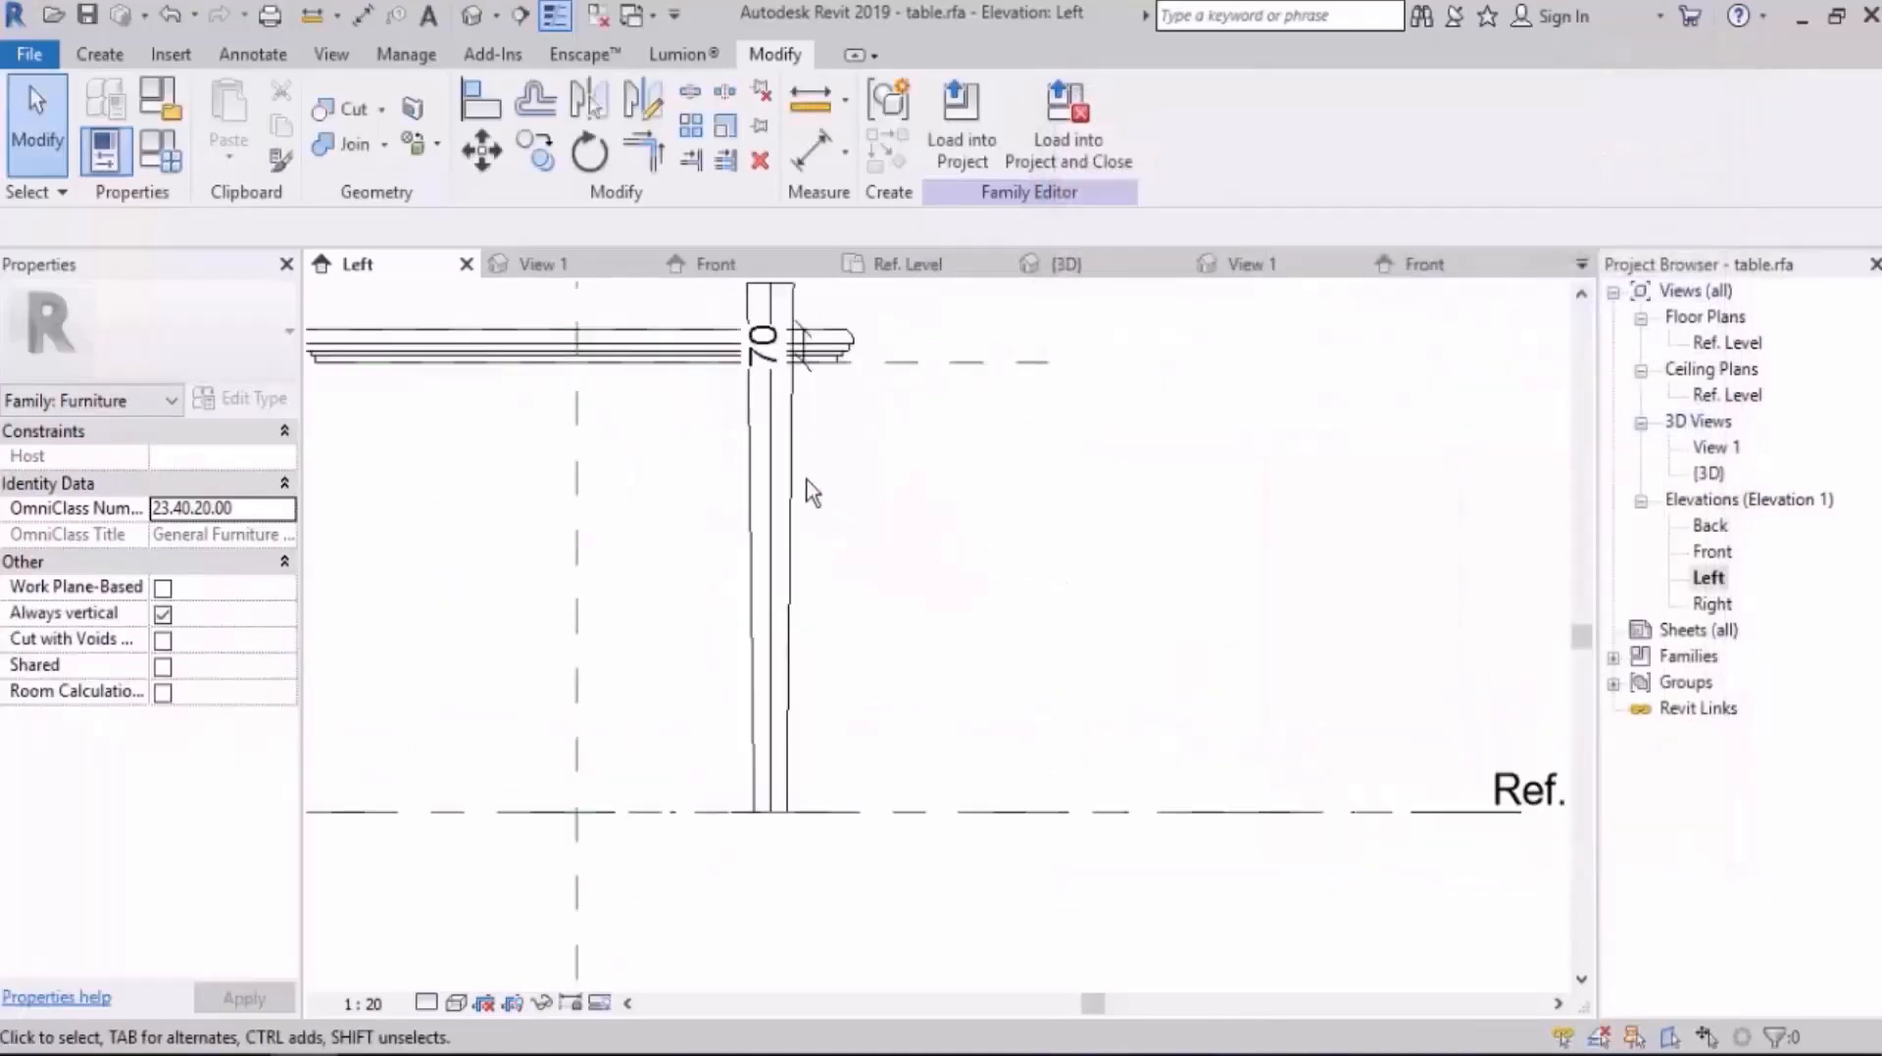
click(732, 579)
scroll(991, 496, down, 2)
click(245, 399)
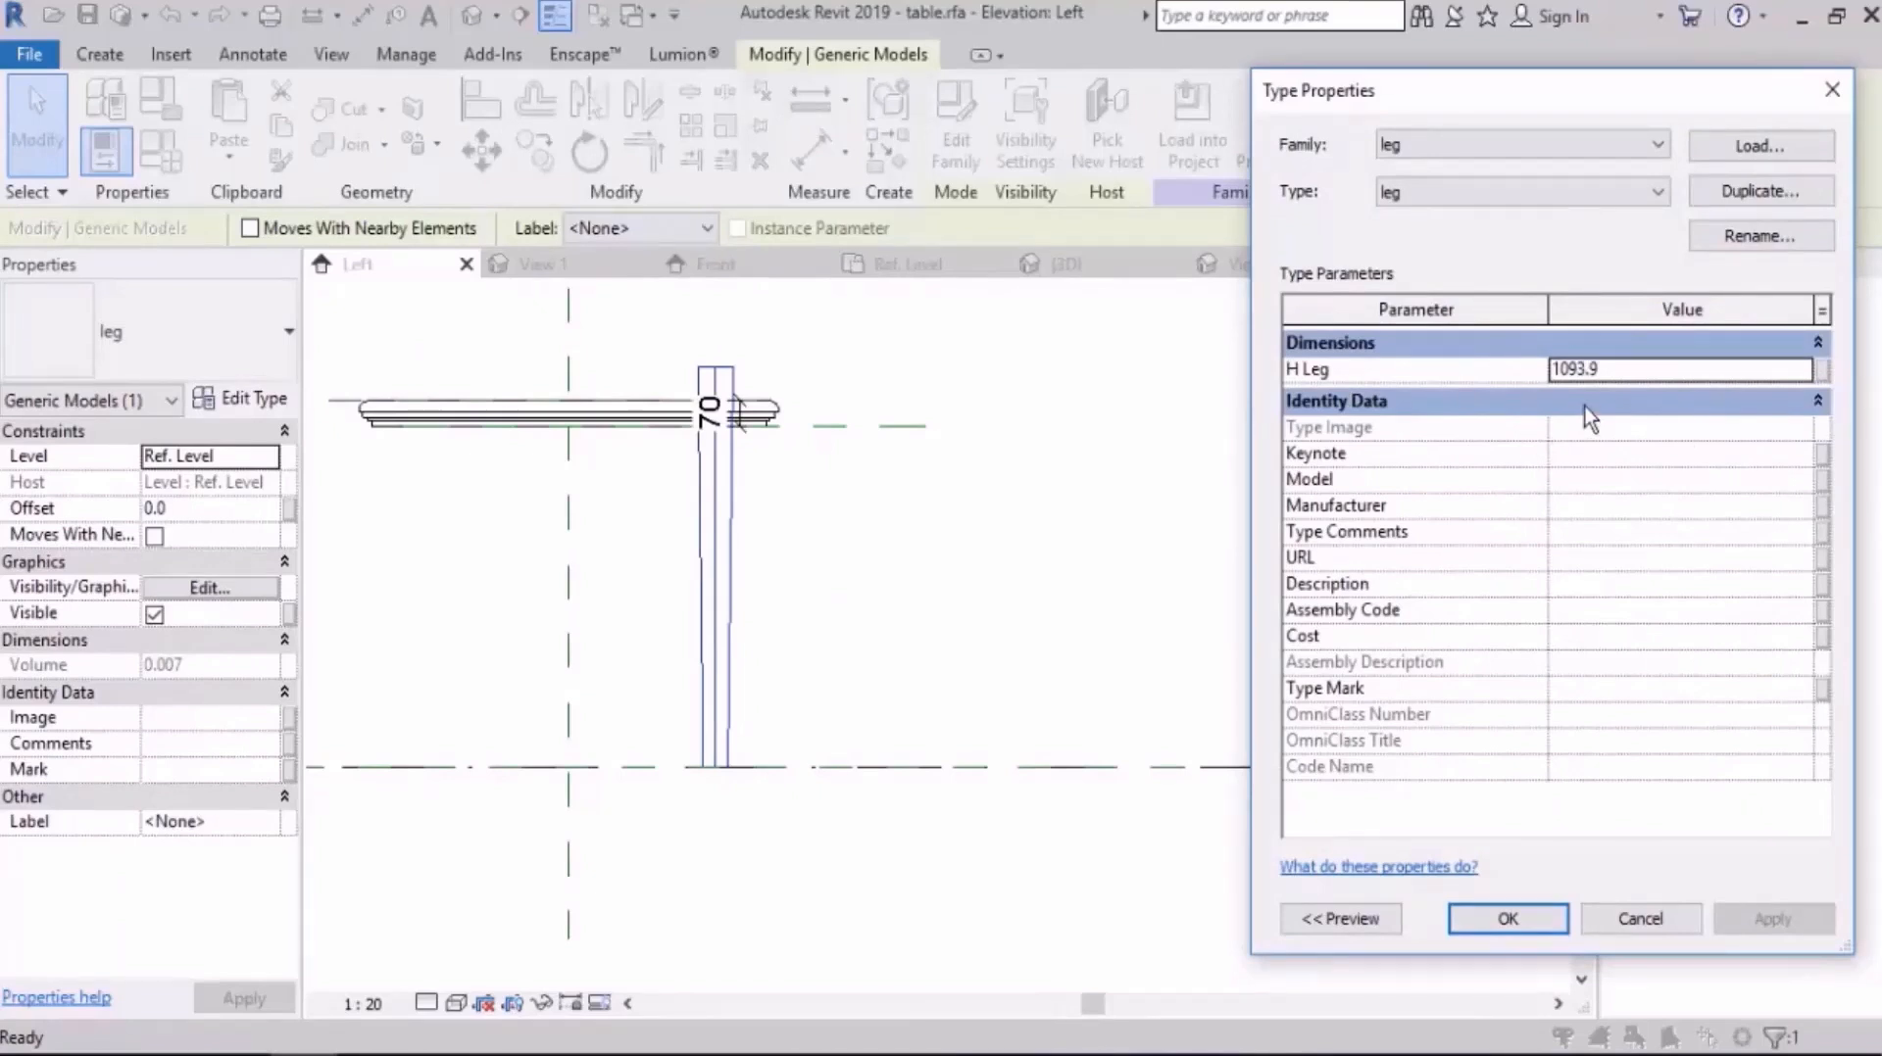
click(1823, 371)
drag(1544, 191, 1108, 183)
click(855, 425)
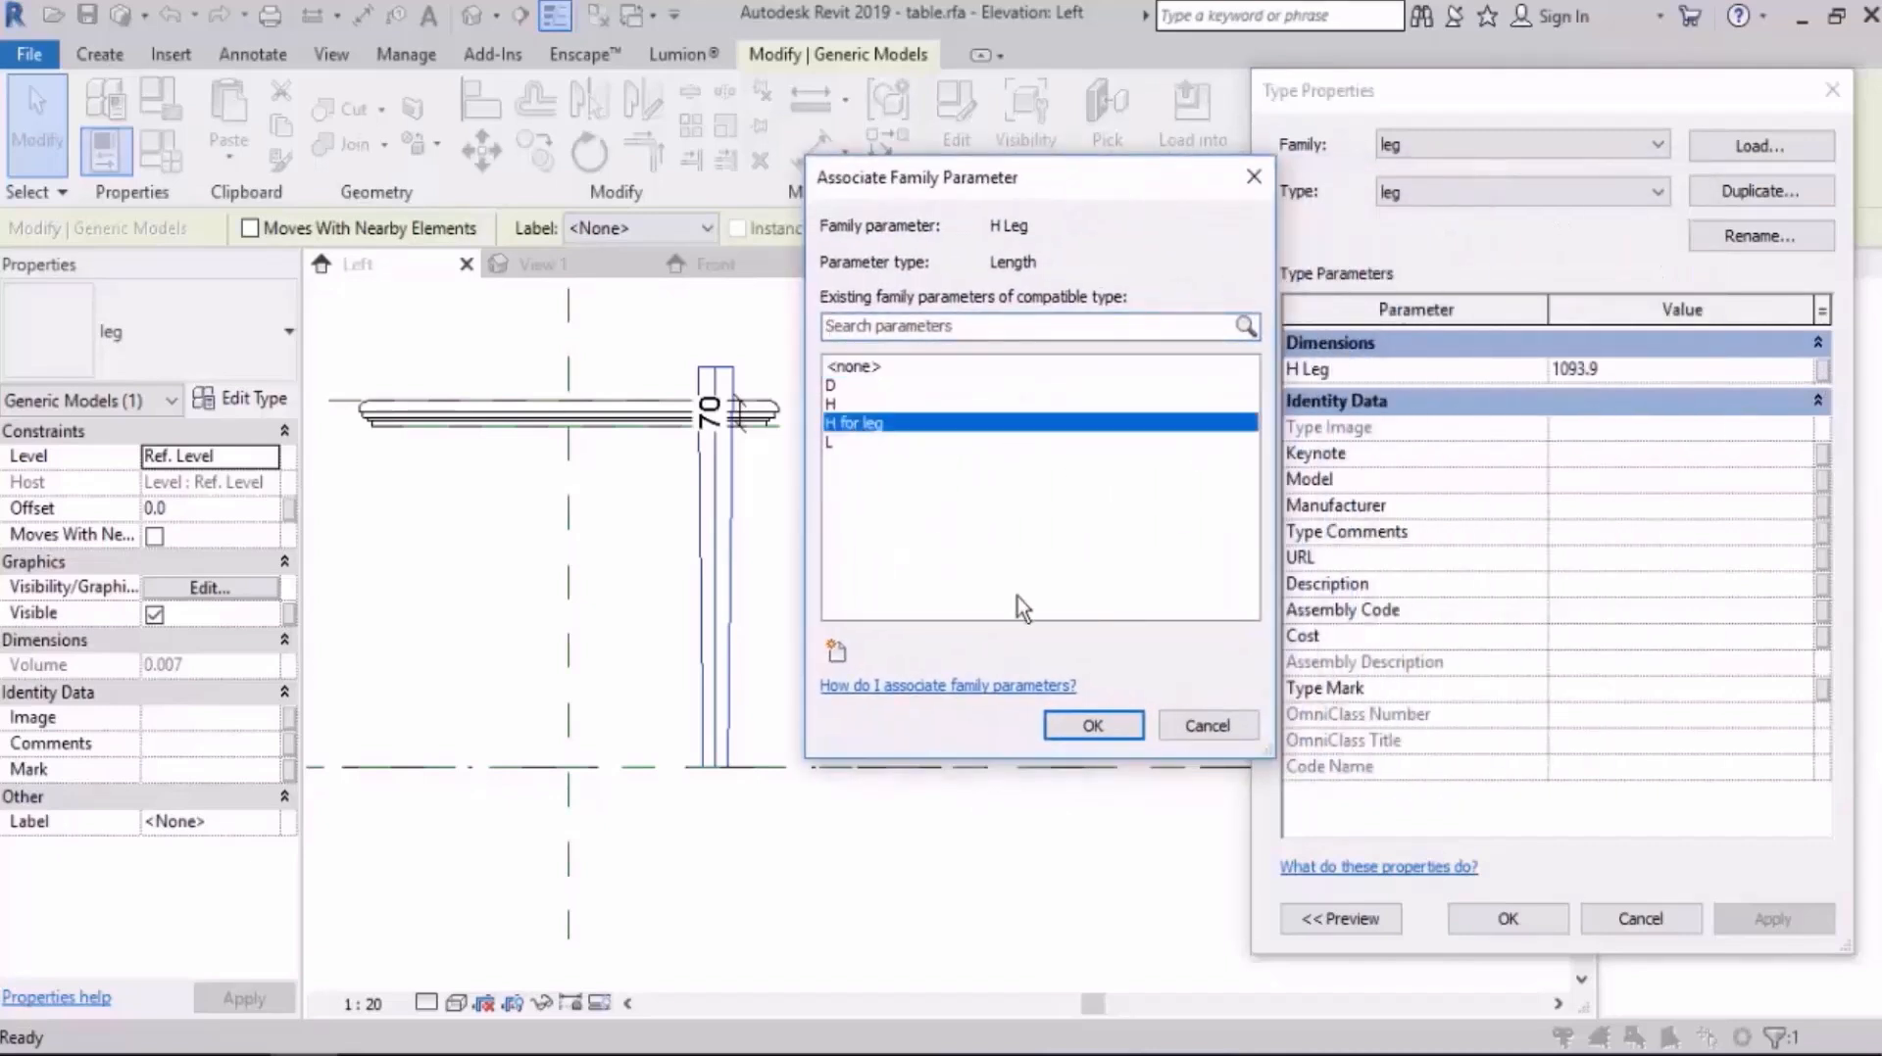
click(1090, 726)
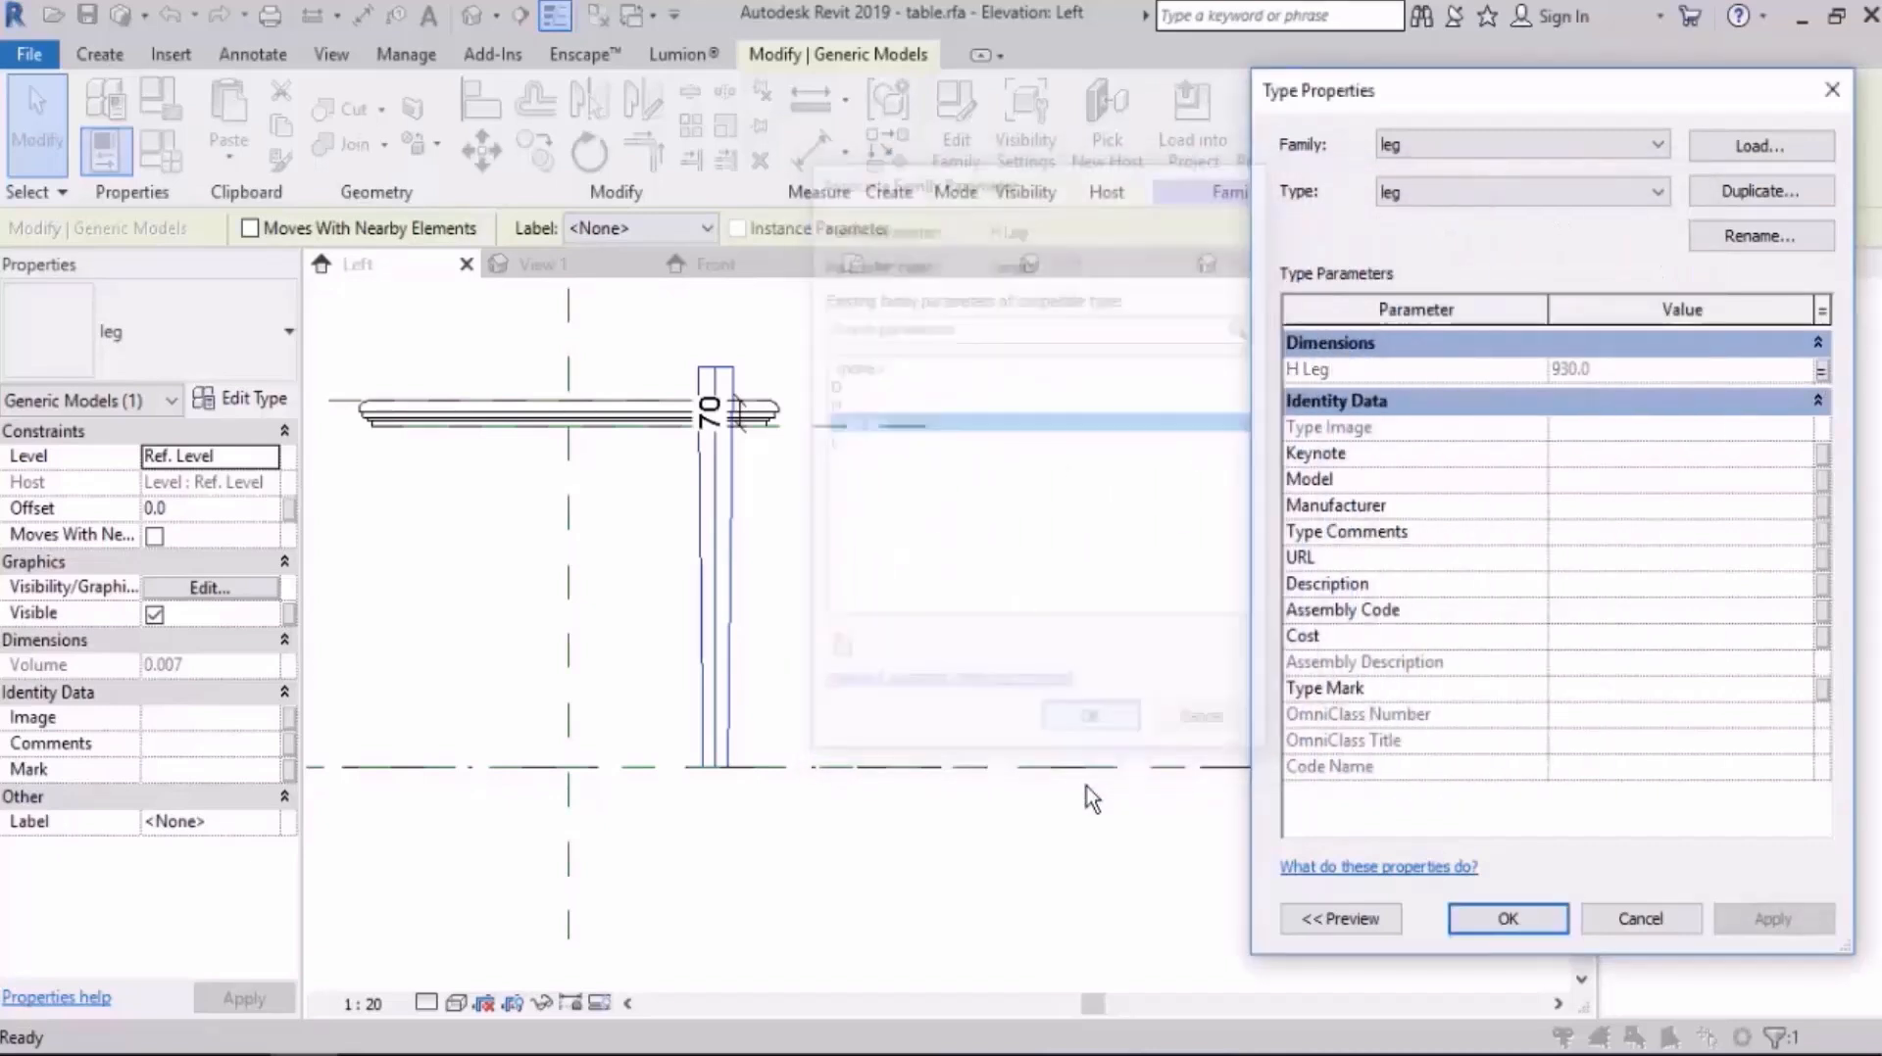
click(1493, 917)
click(1055, 573)
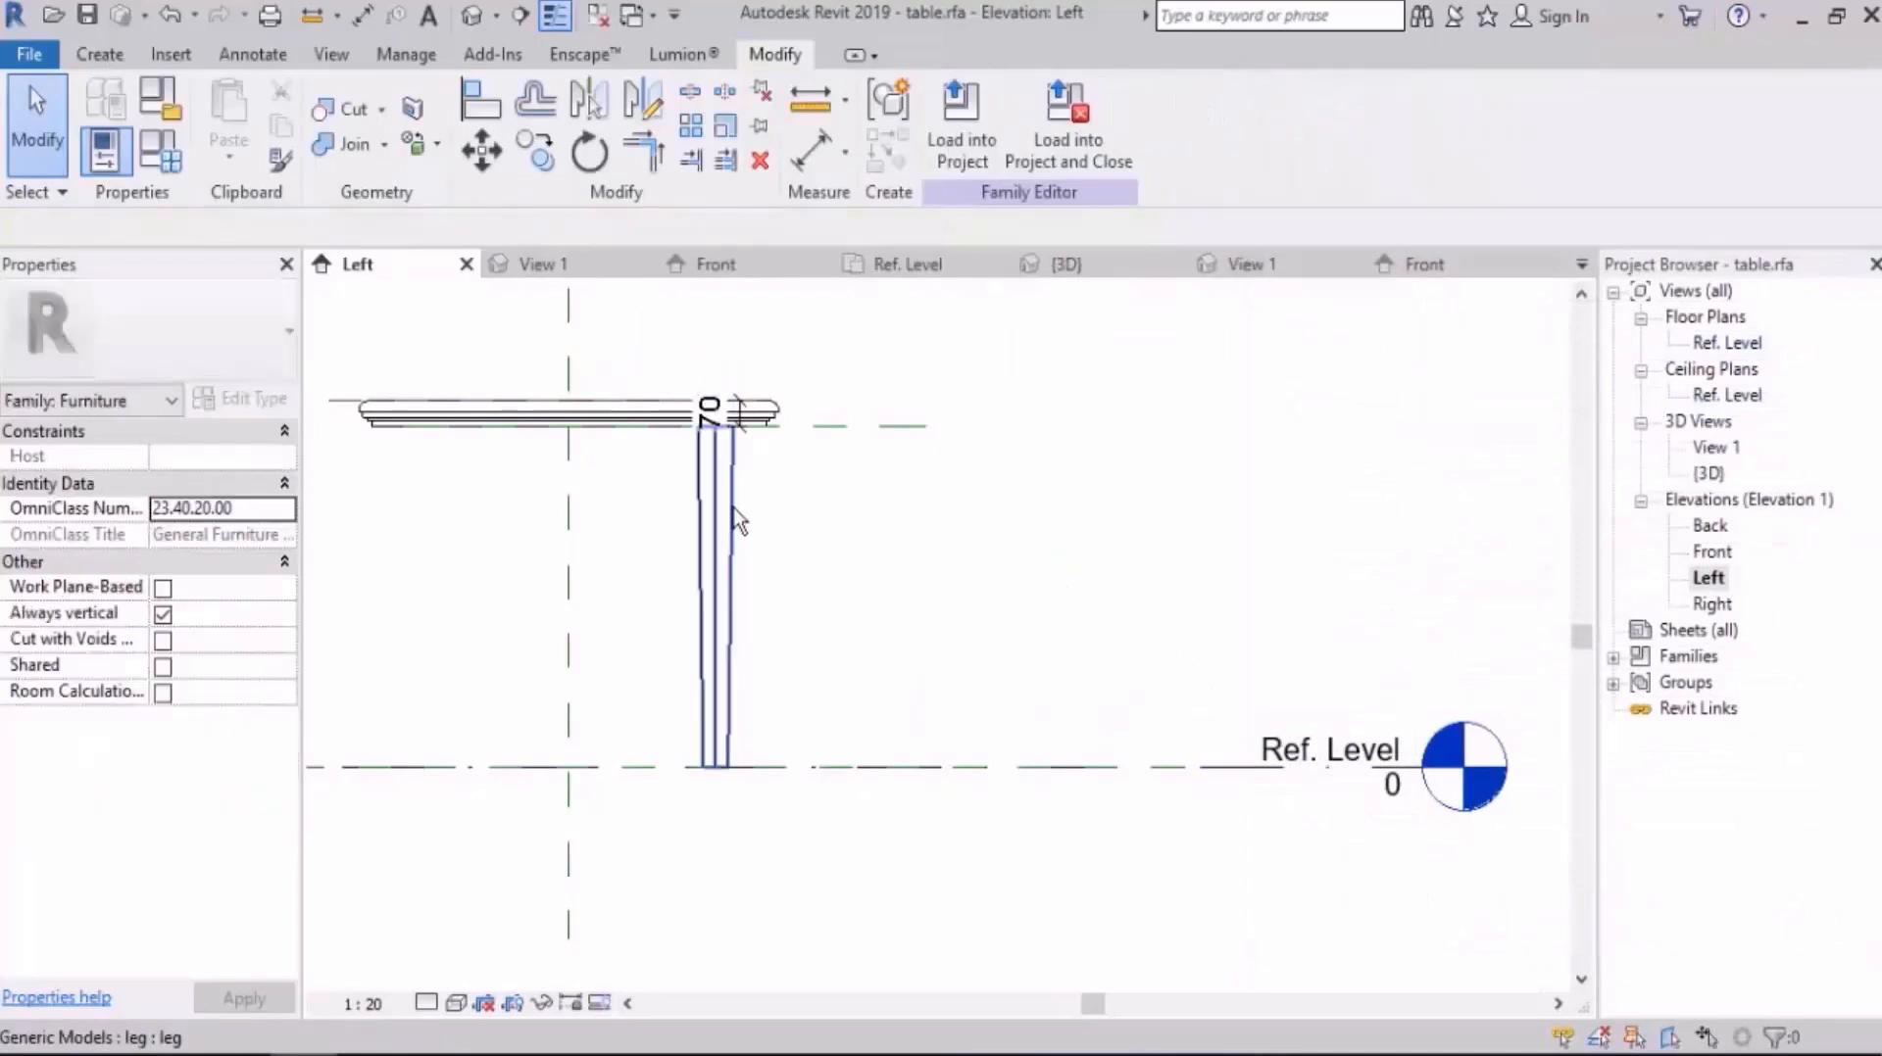
Step: Set the table's height parameter H to 1200 mm in the family types to test the linked leg
scroll(733, 508, down, 3)
middle_drag(911, 527, 1181, 545)
scroll(1143, 479, up, 2)
middle_drag(1145, 417, 1025, 442)
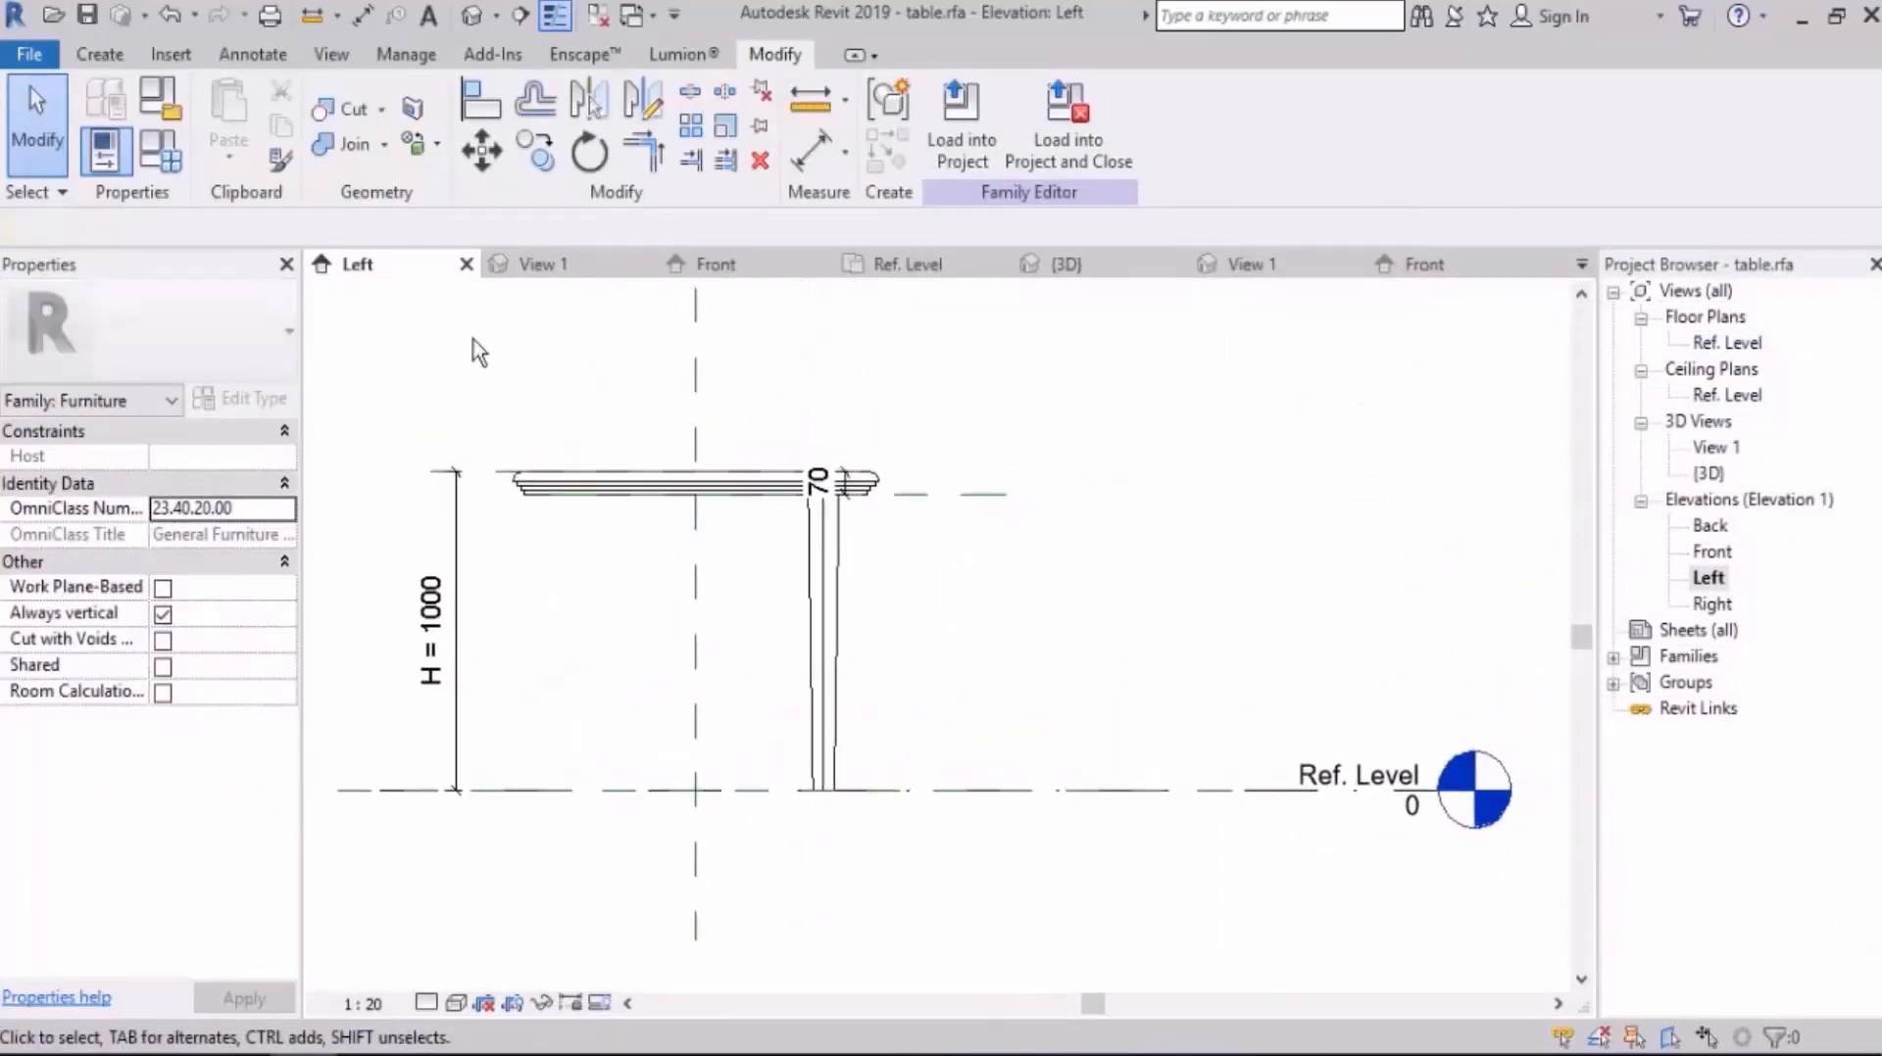
click(160, 150)
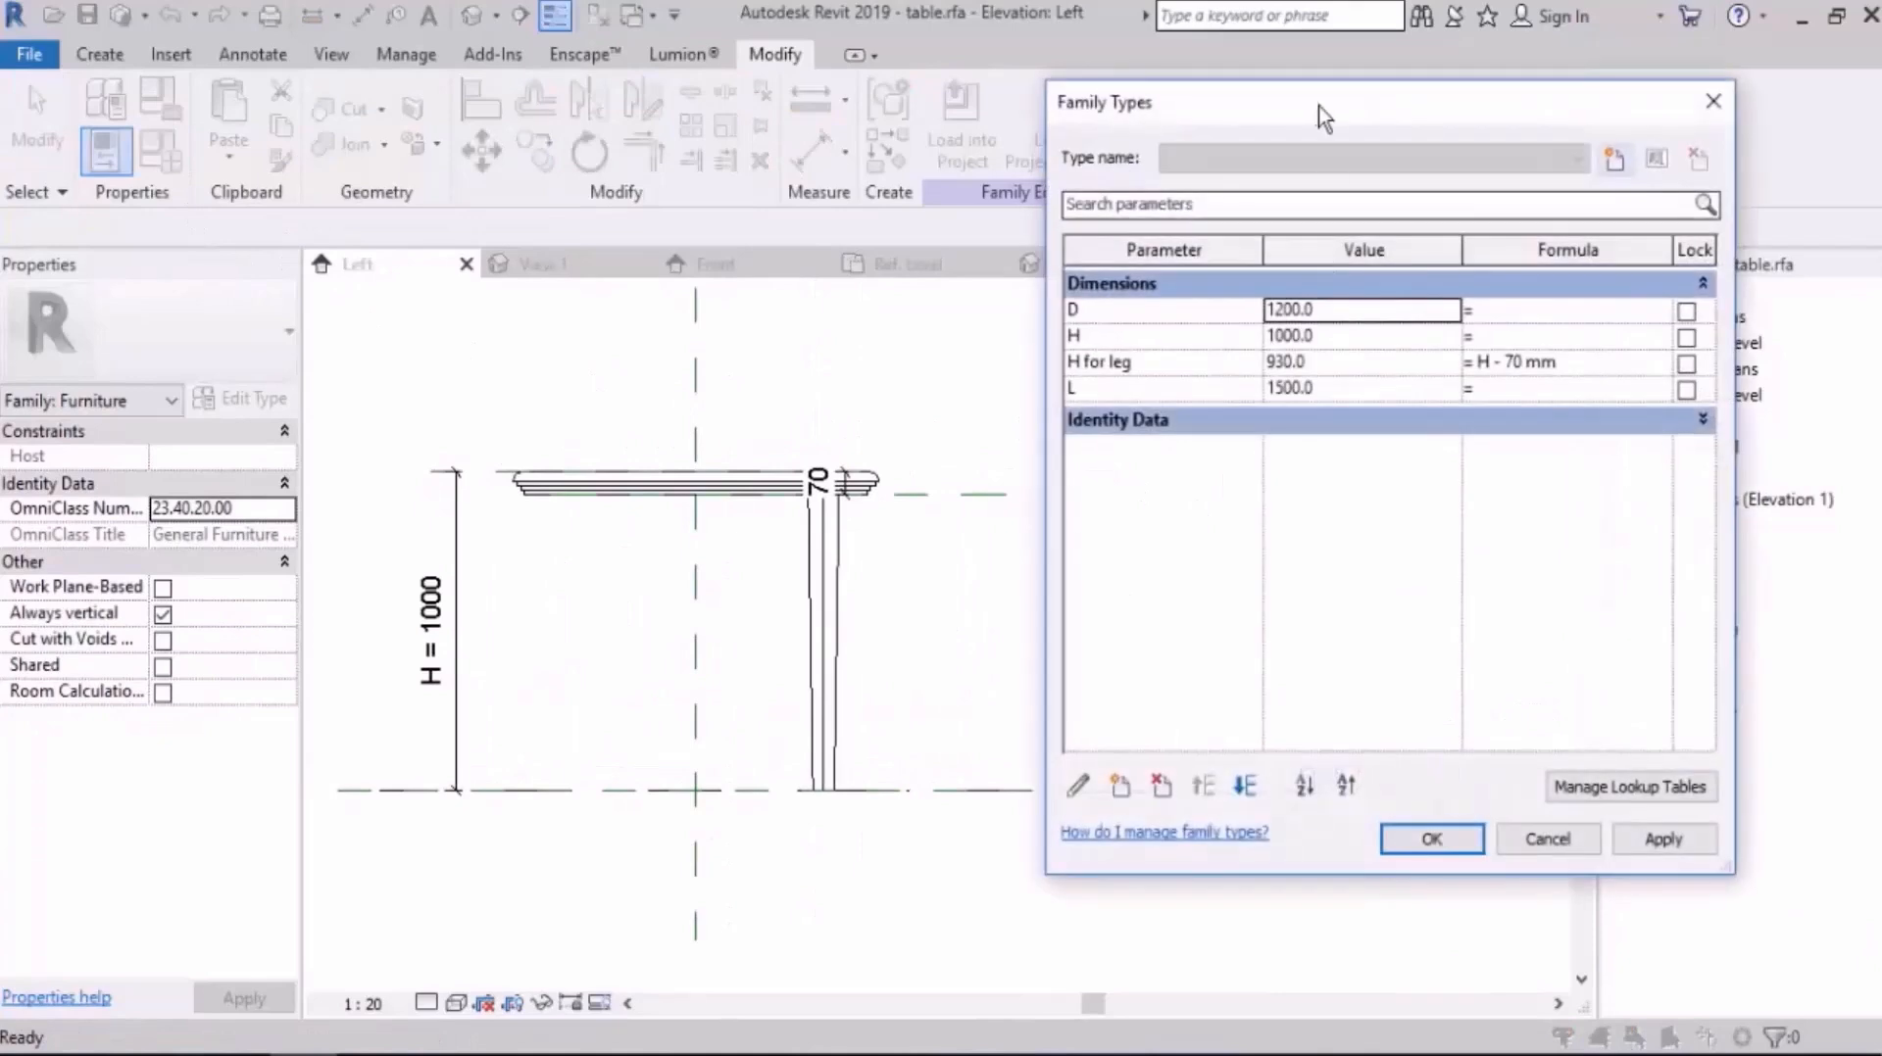
click(1440, 345)
double_click(1440, 345)
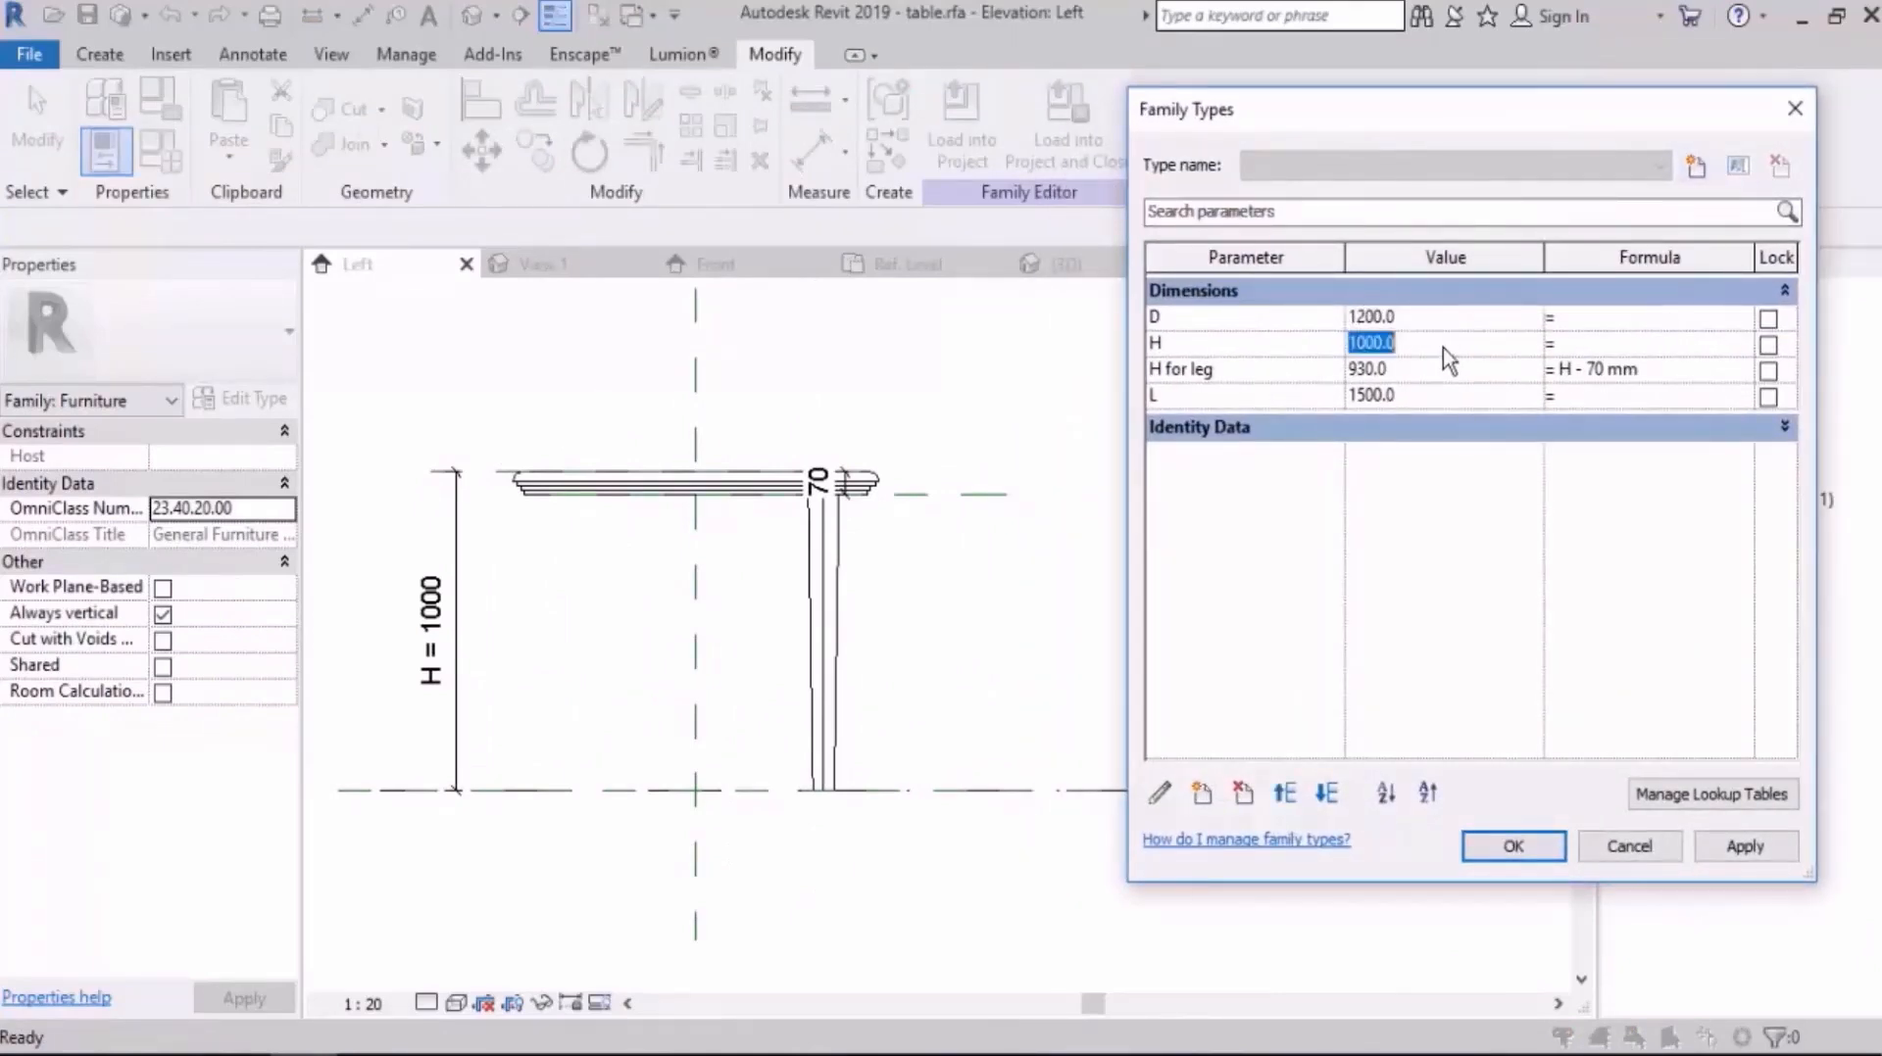
text(1)
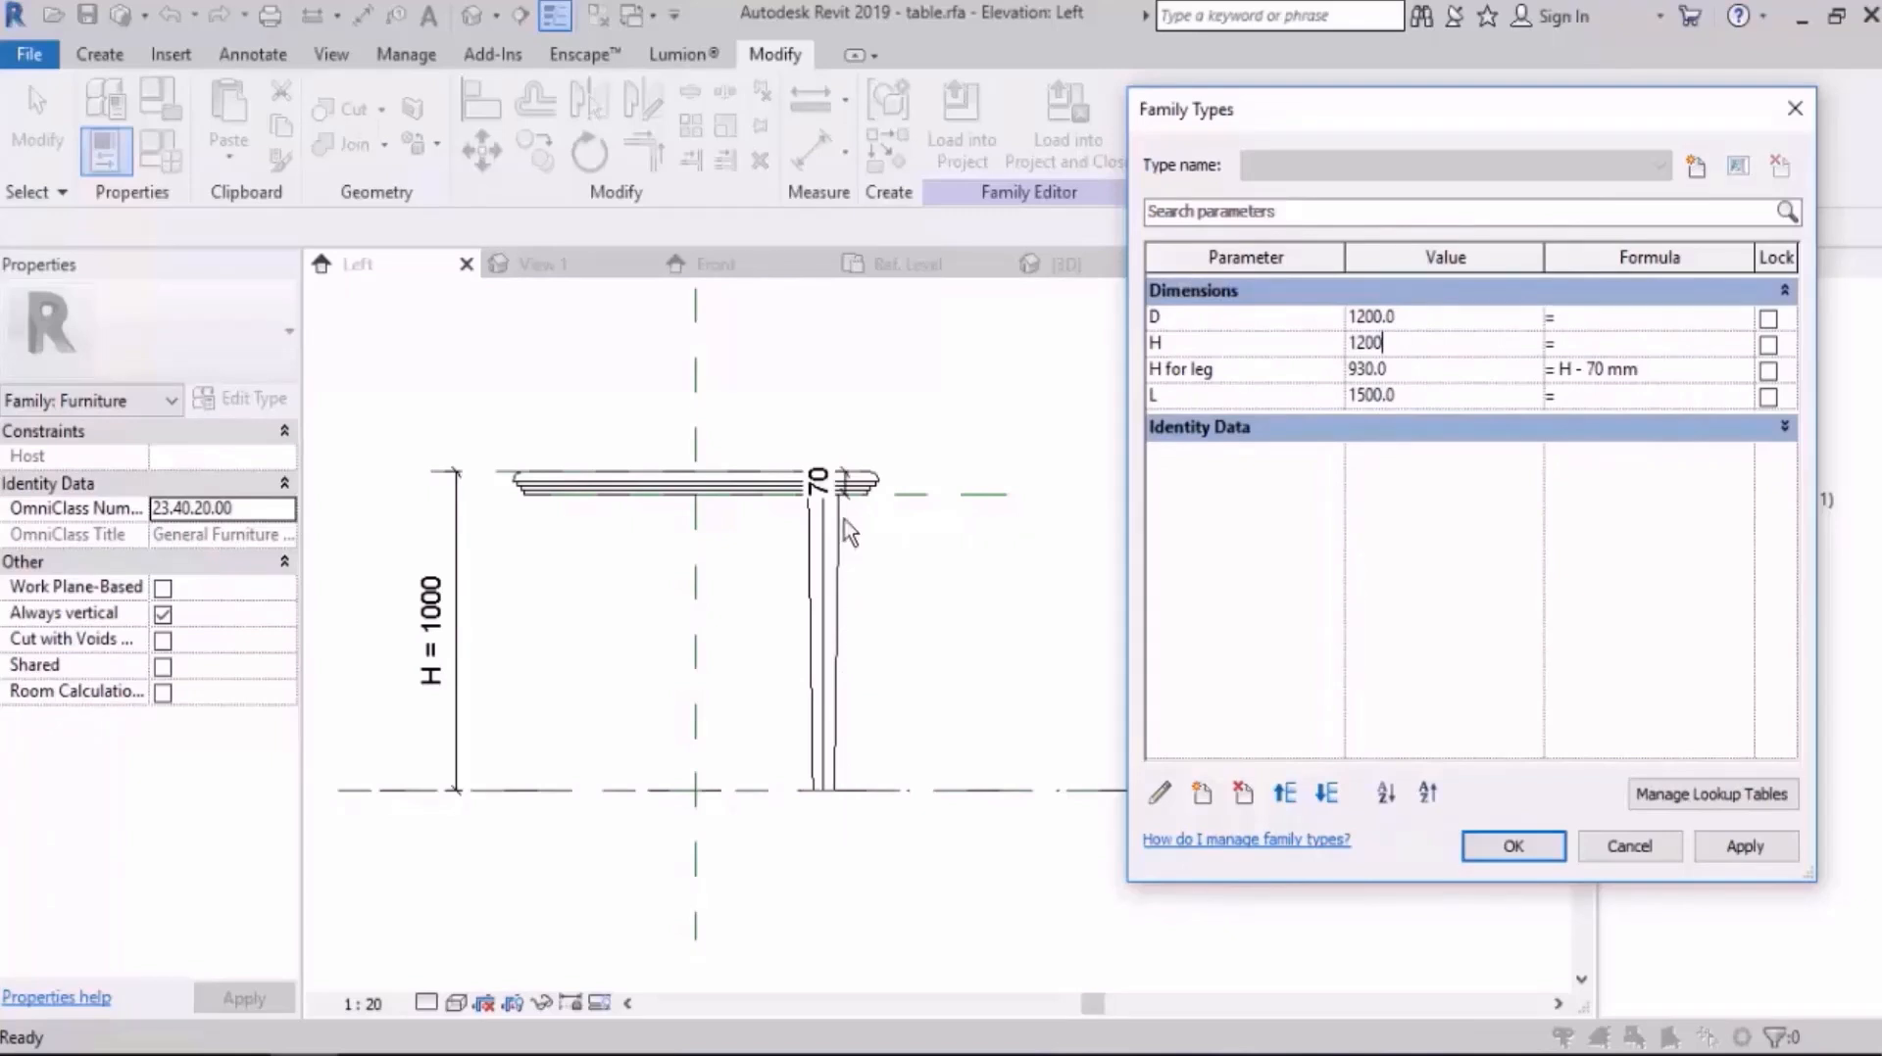
Step: Accept the table's changed family types and review the nested leg's type parameters without editing them
click(1549, 842)
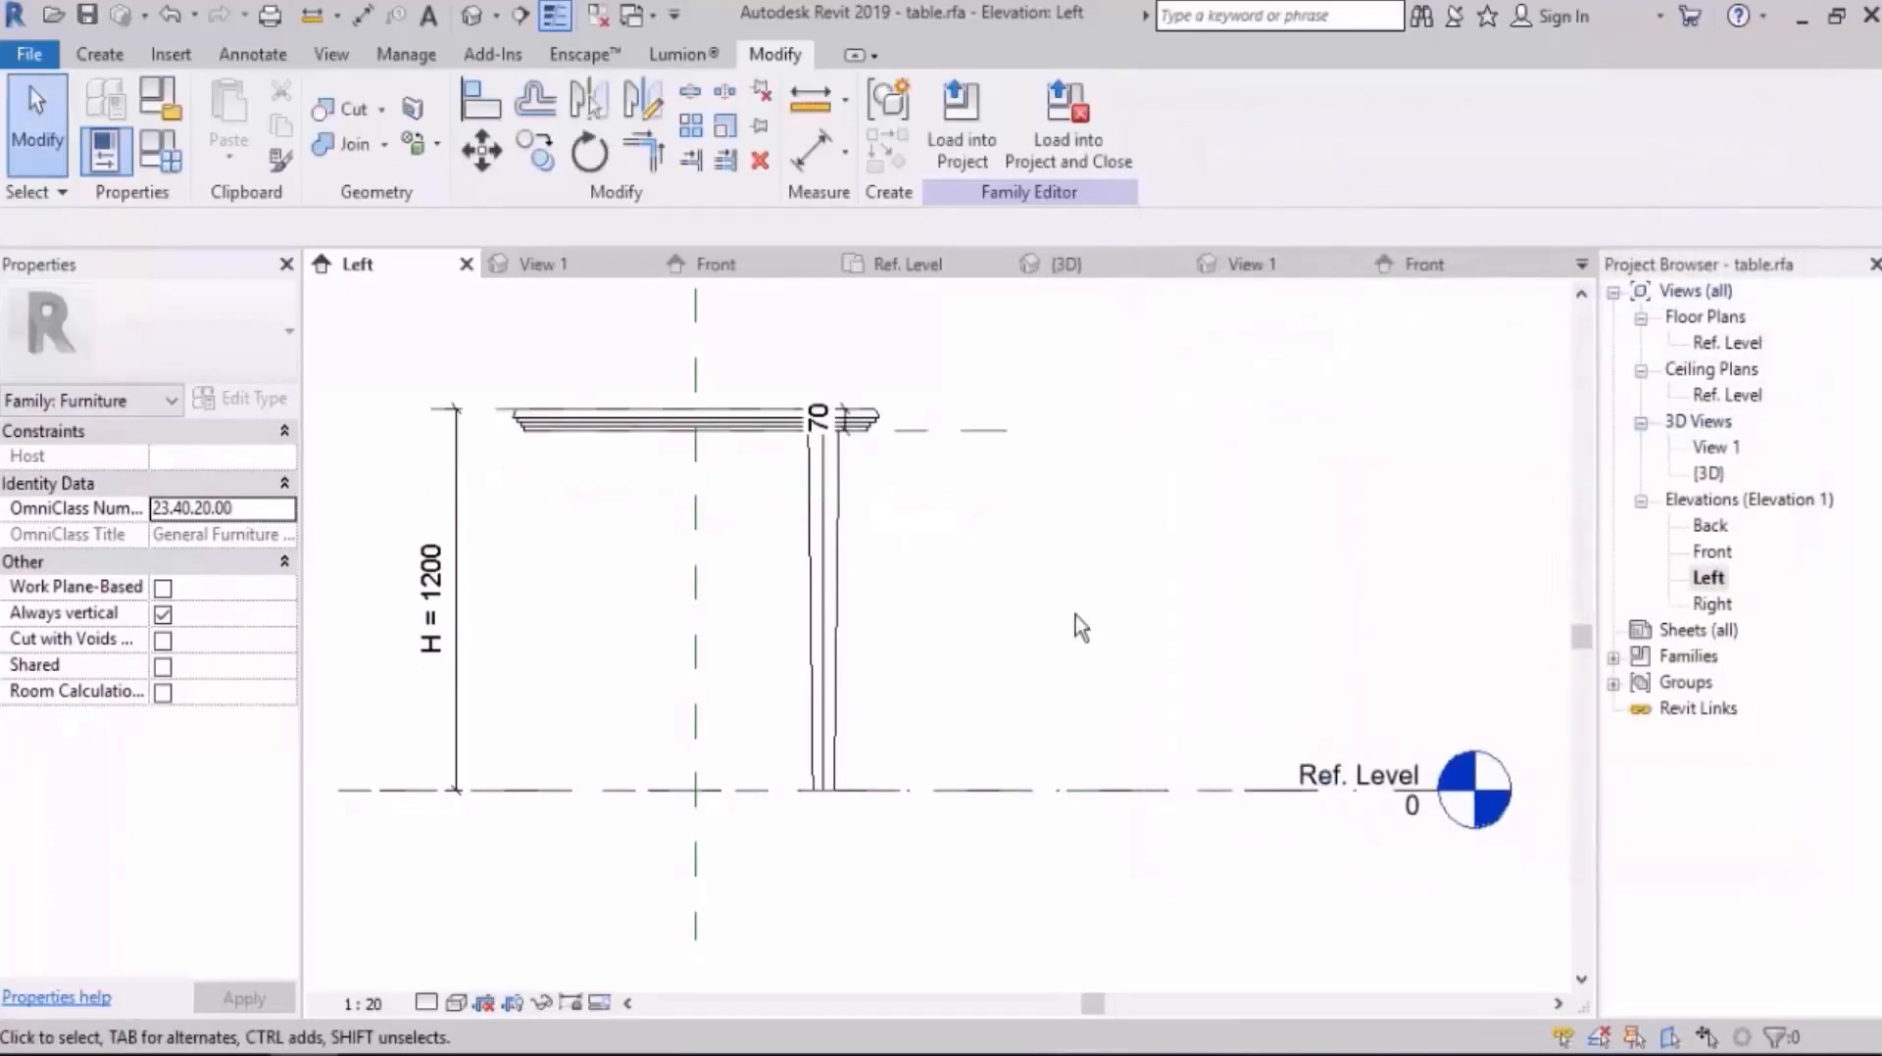
click(833, 555)
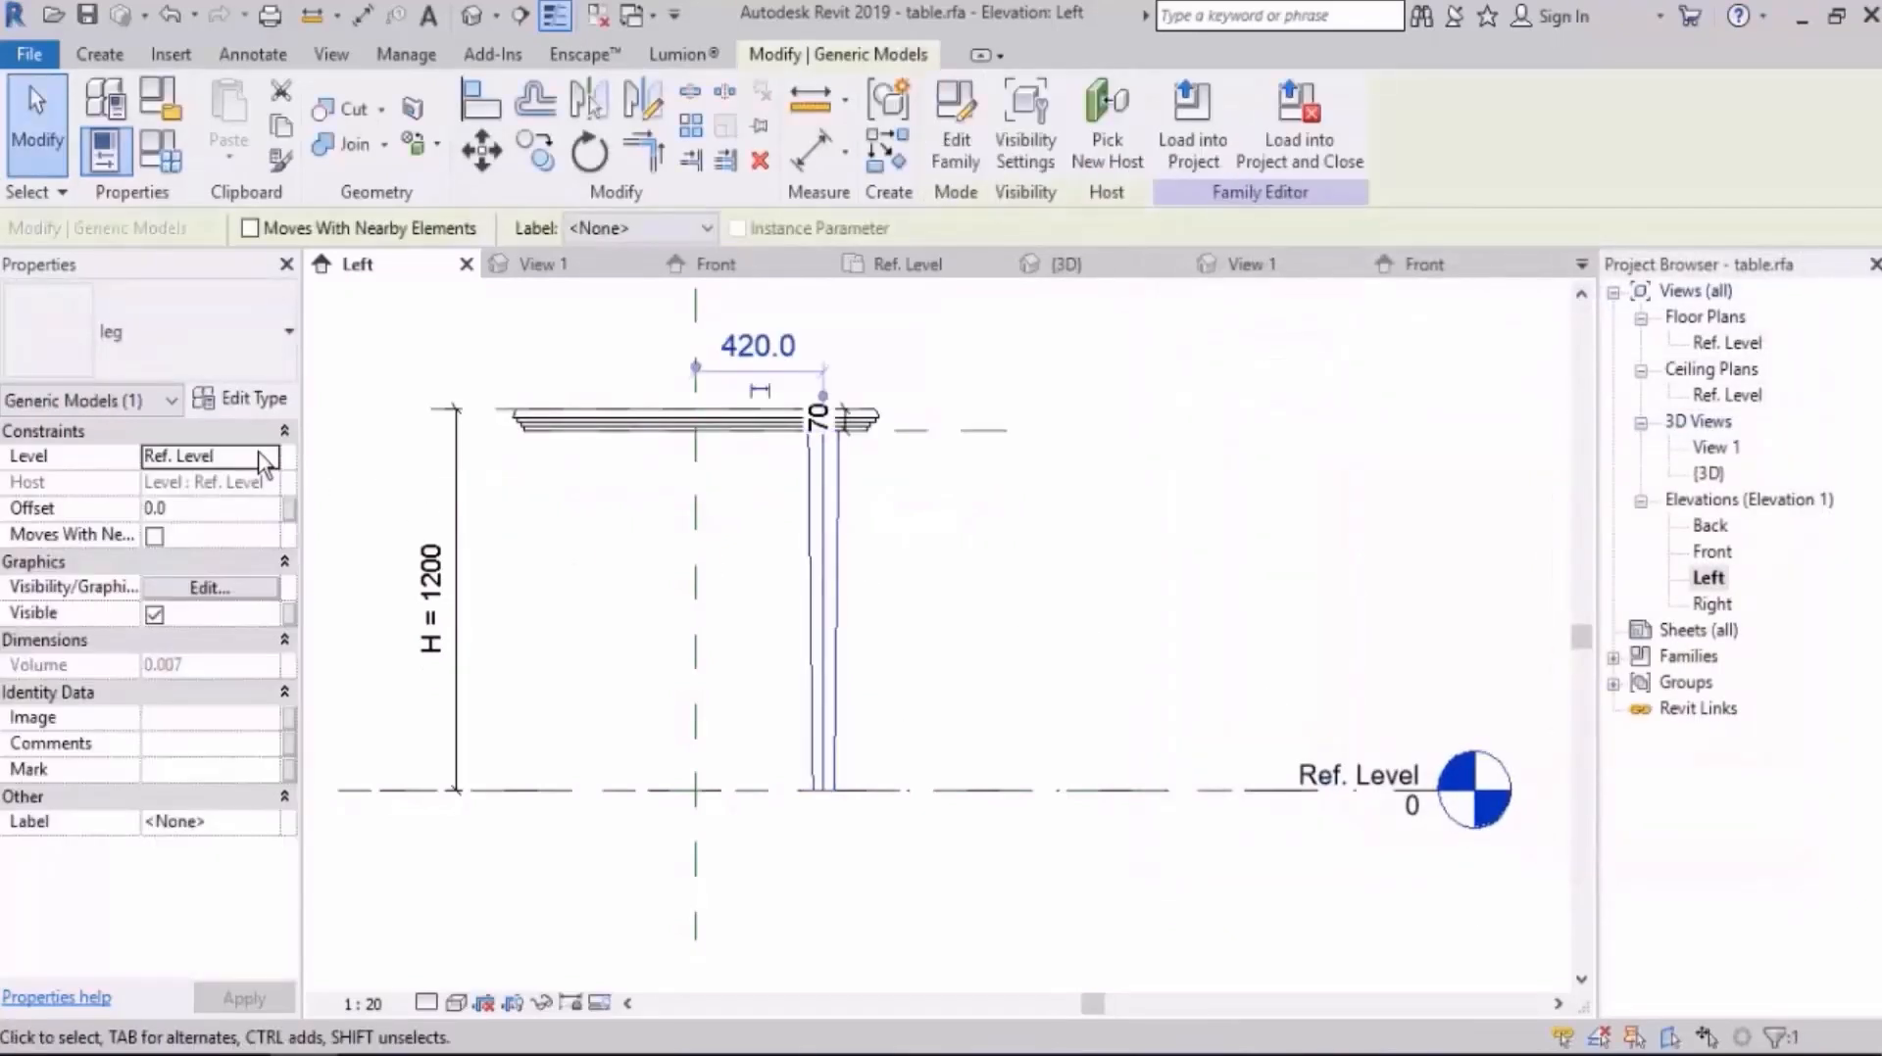
click(1022, 496)
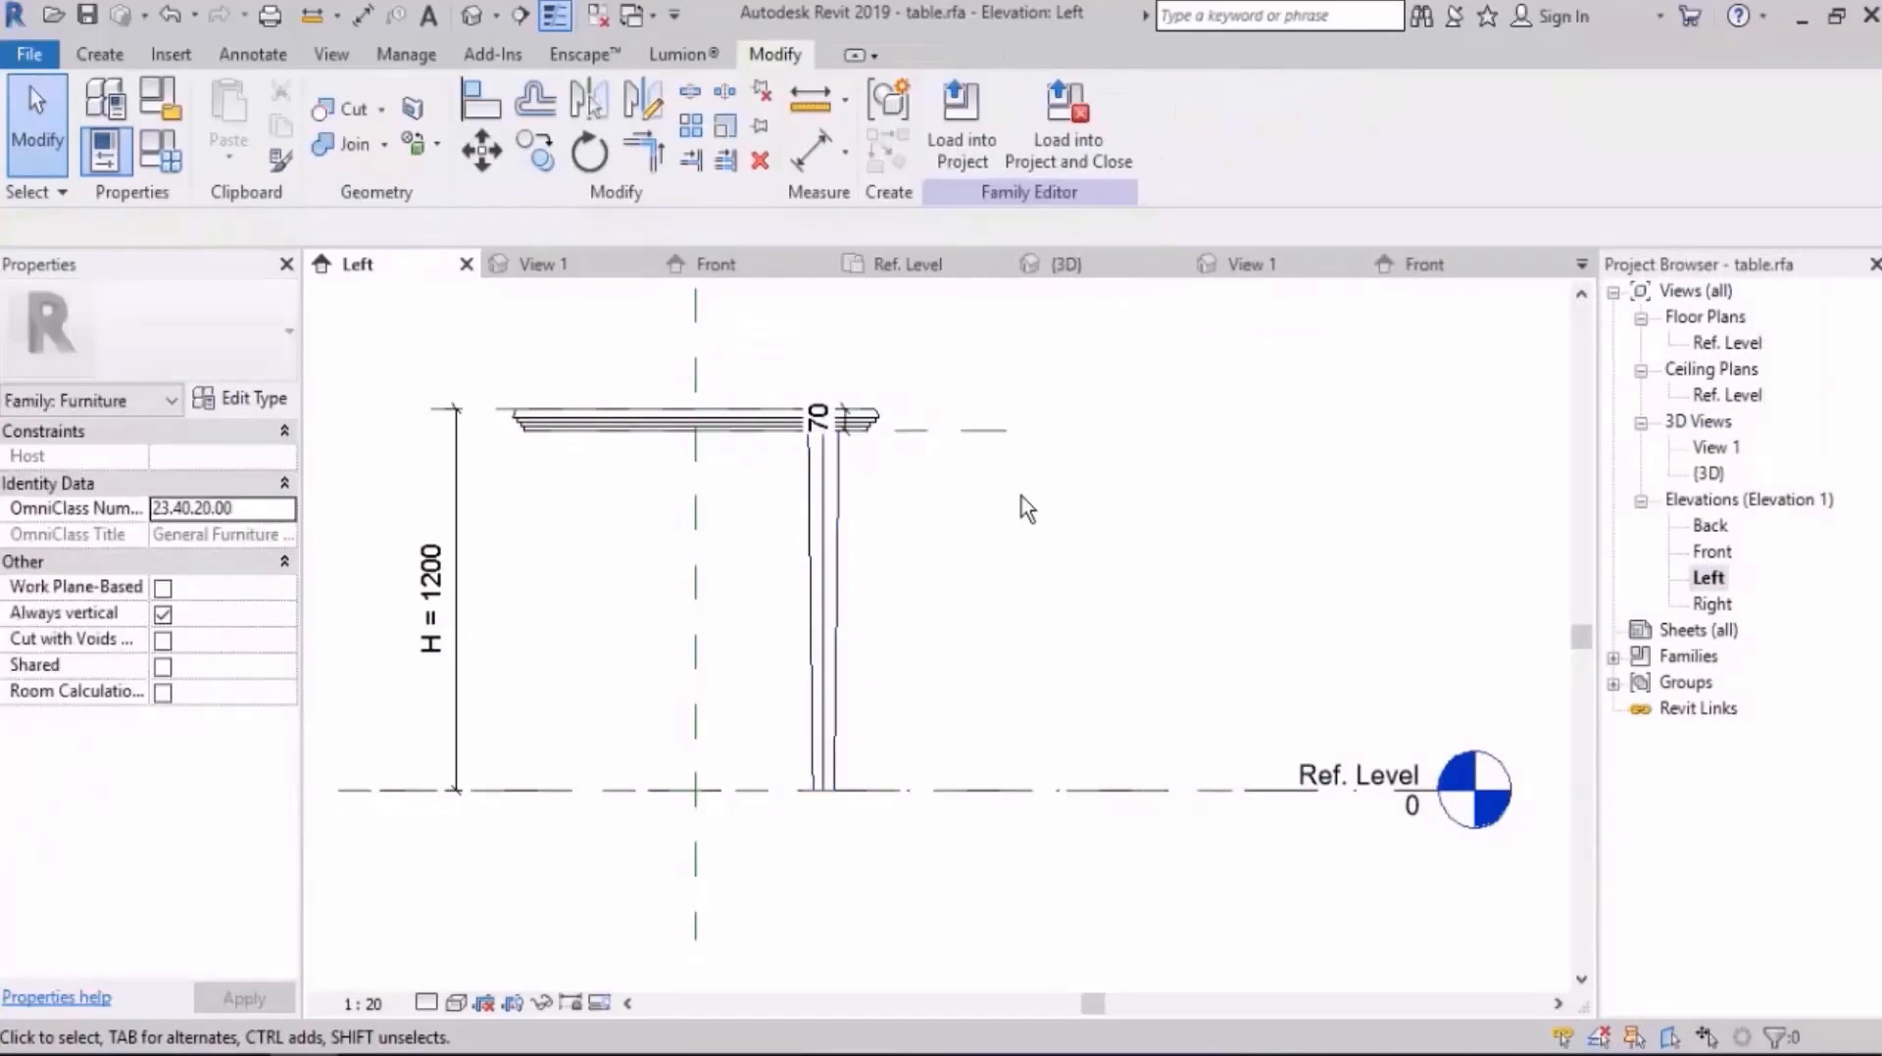
click(818, 503)
click(245, 399)
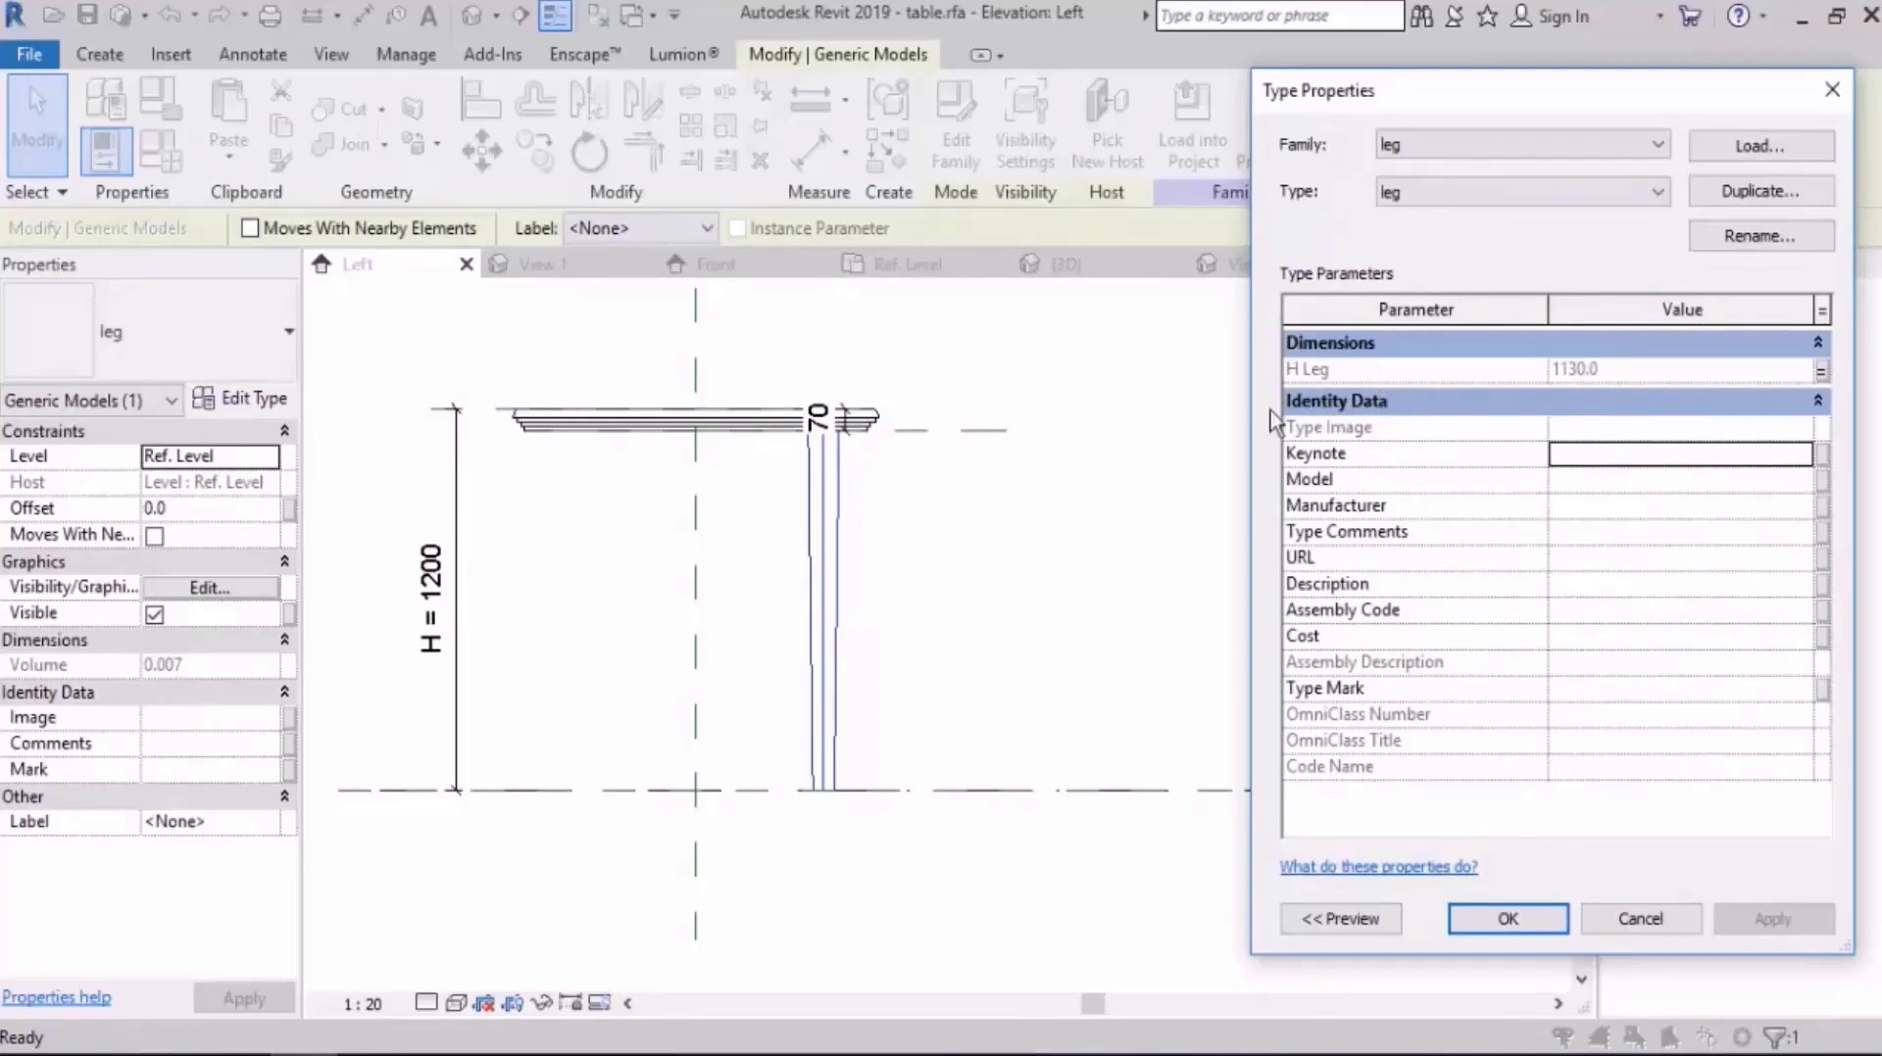
key(Escape)
key(Escape)
Step: Open the nested leg family in its left elevation and load it back into table.rfa
click(851, 472)
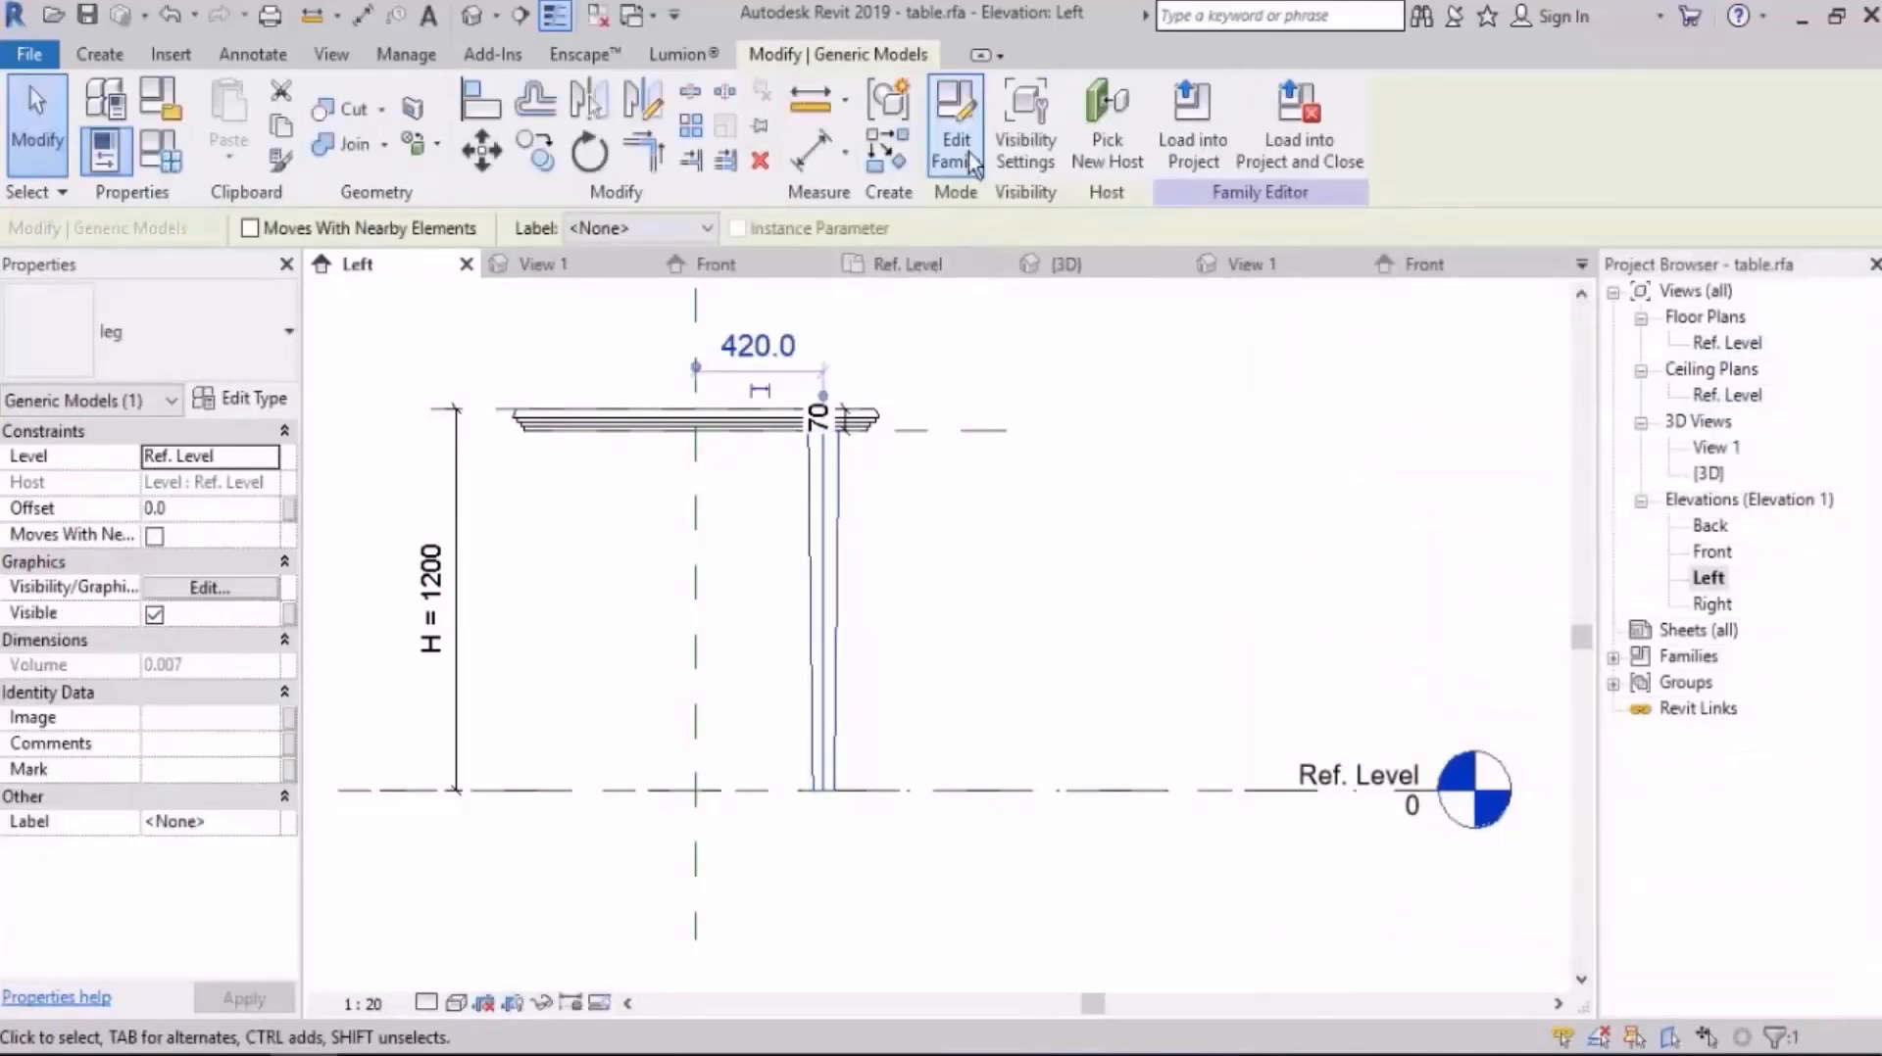
click(959, 137)
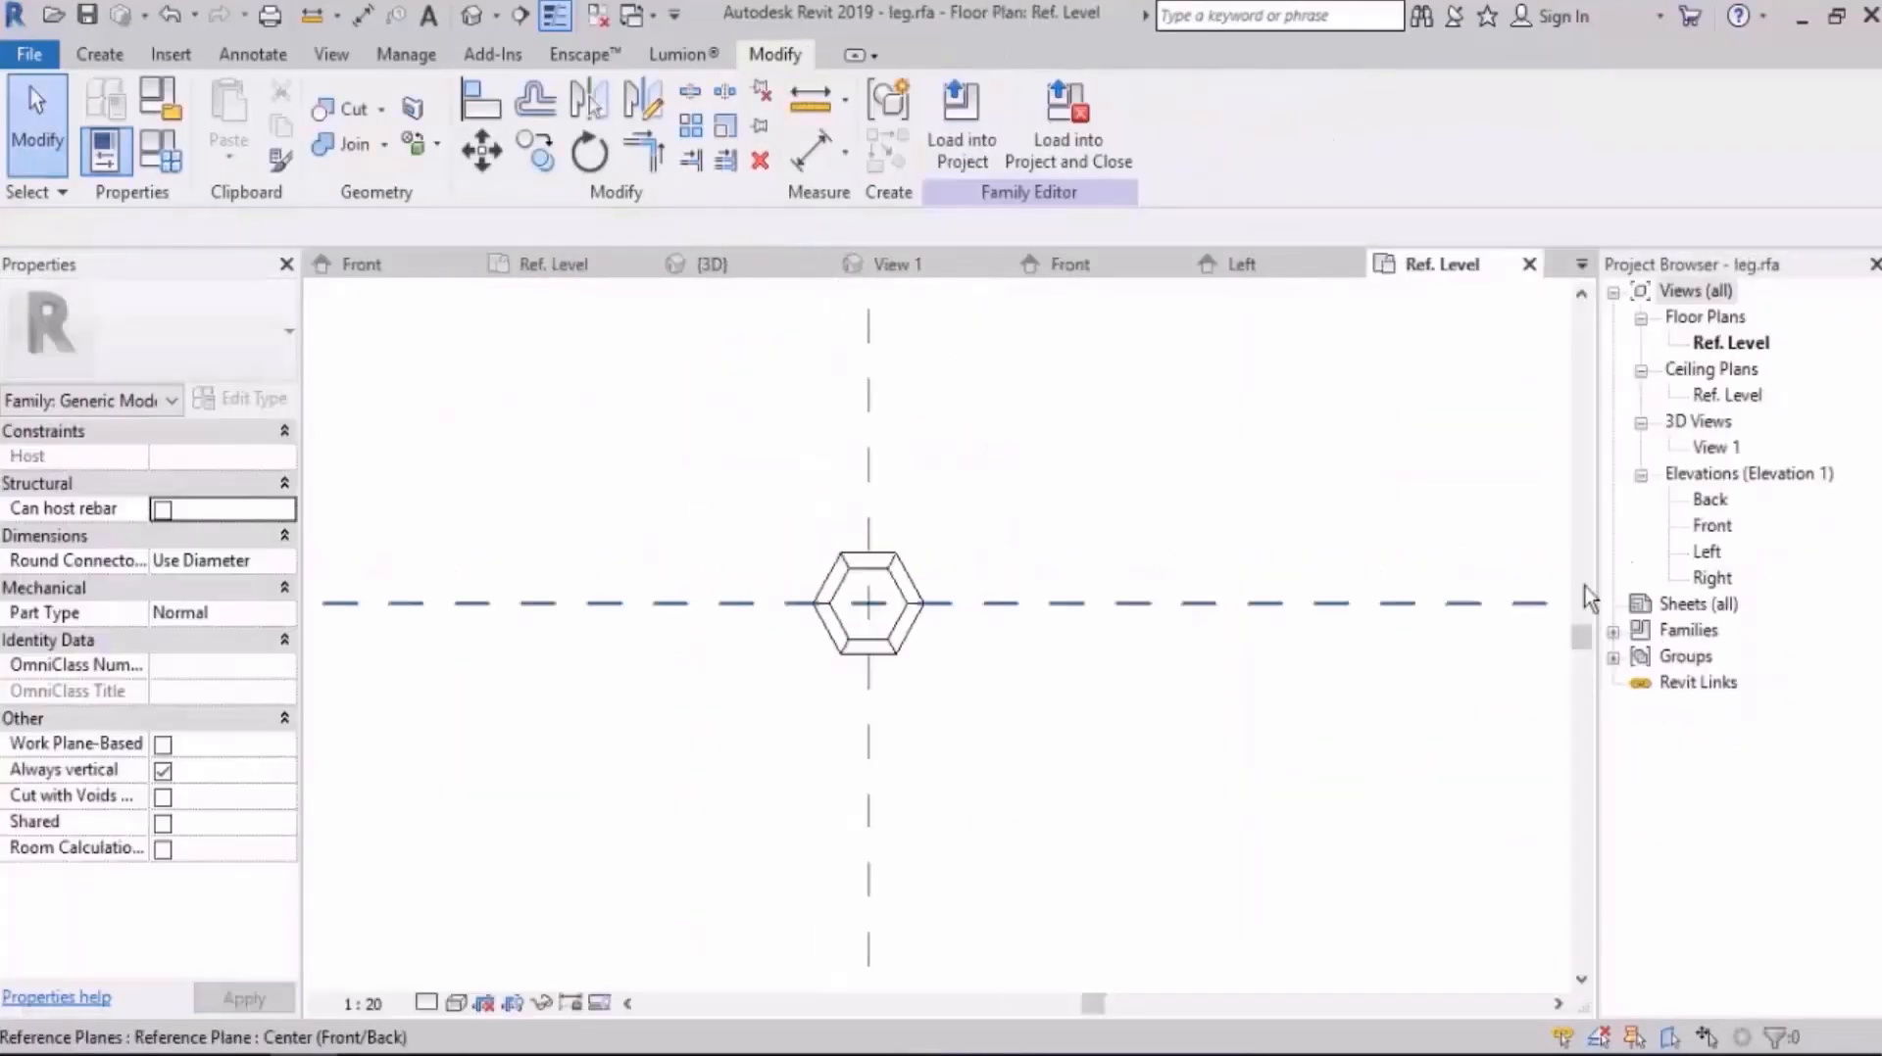
double_click(1707, 552)
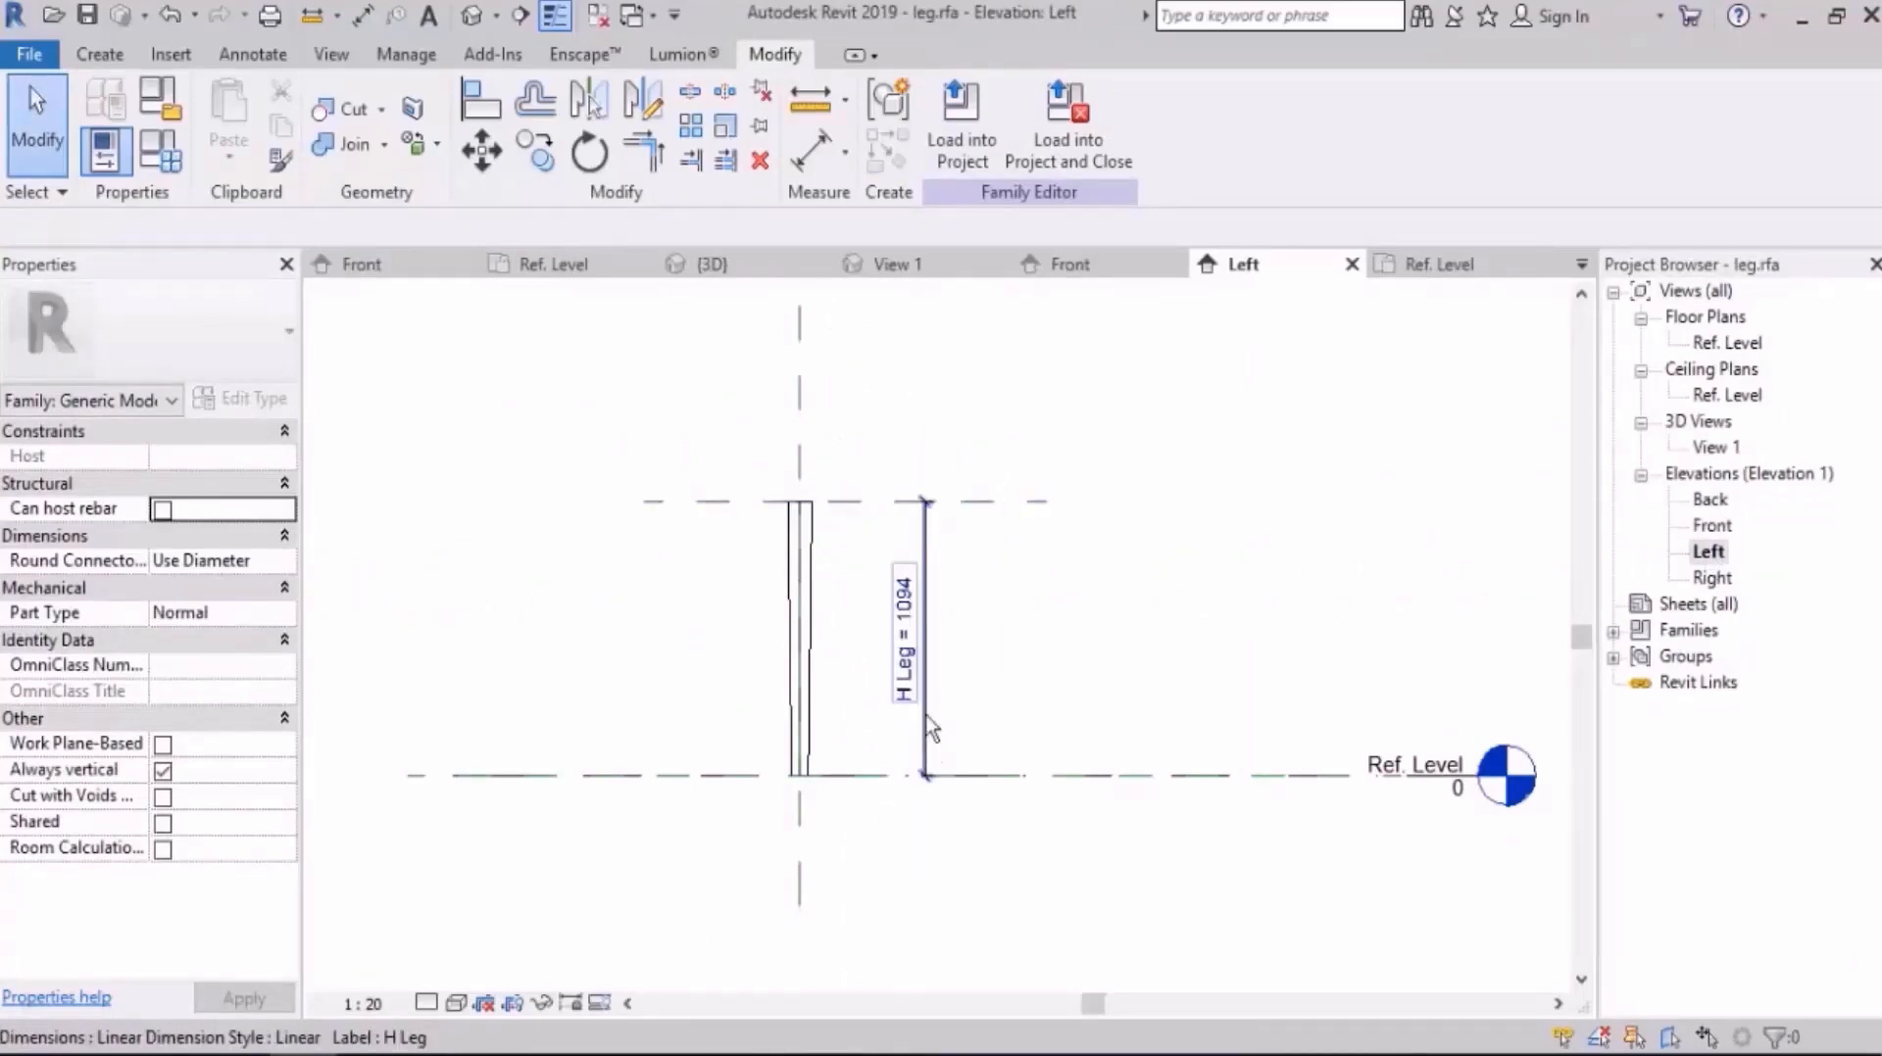
click(961, 122)
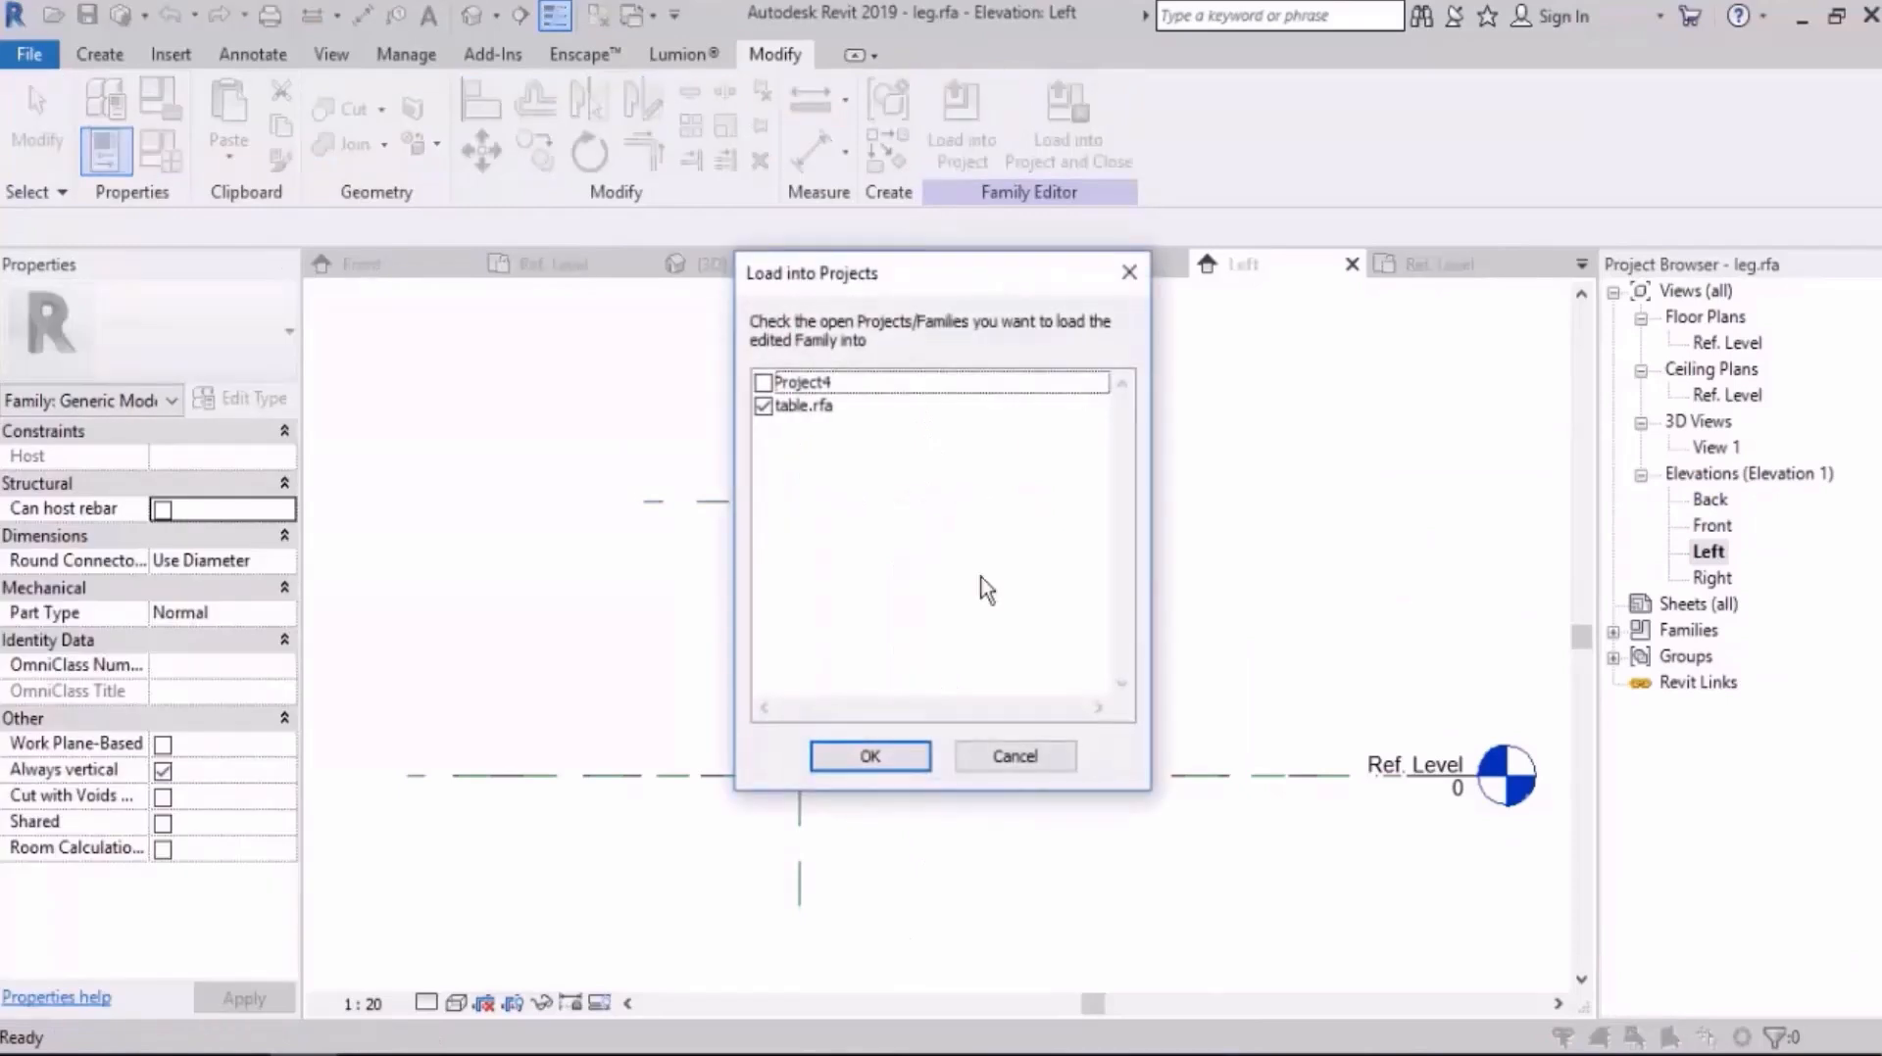
click(880, 756)
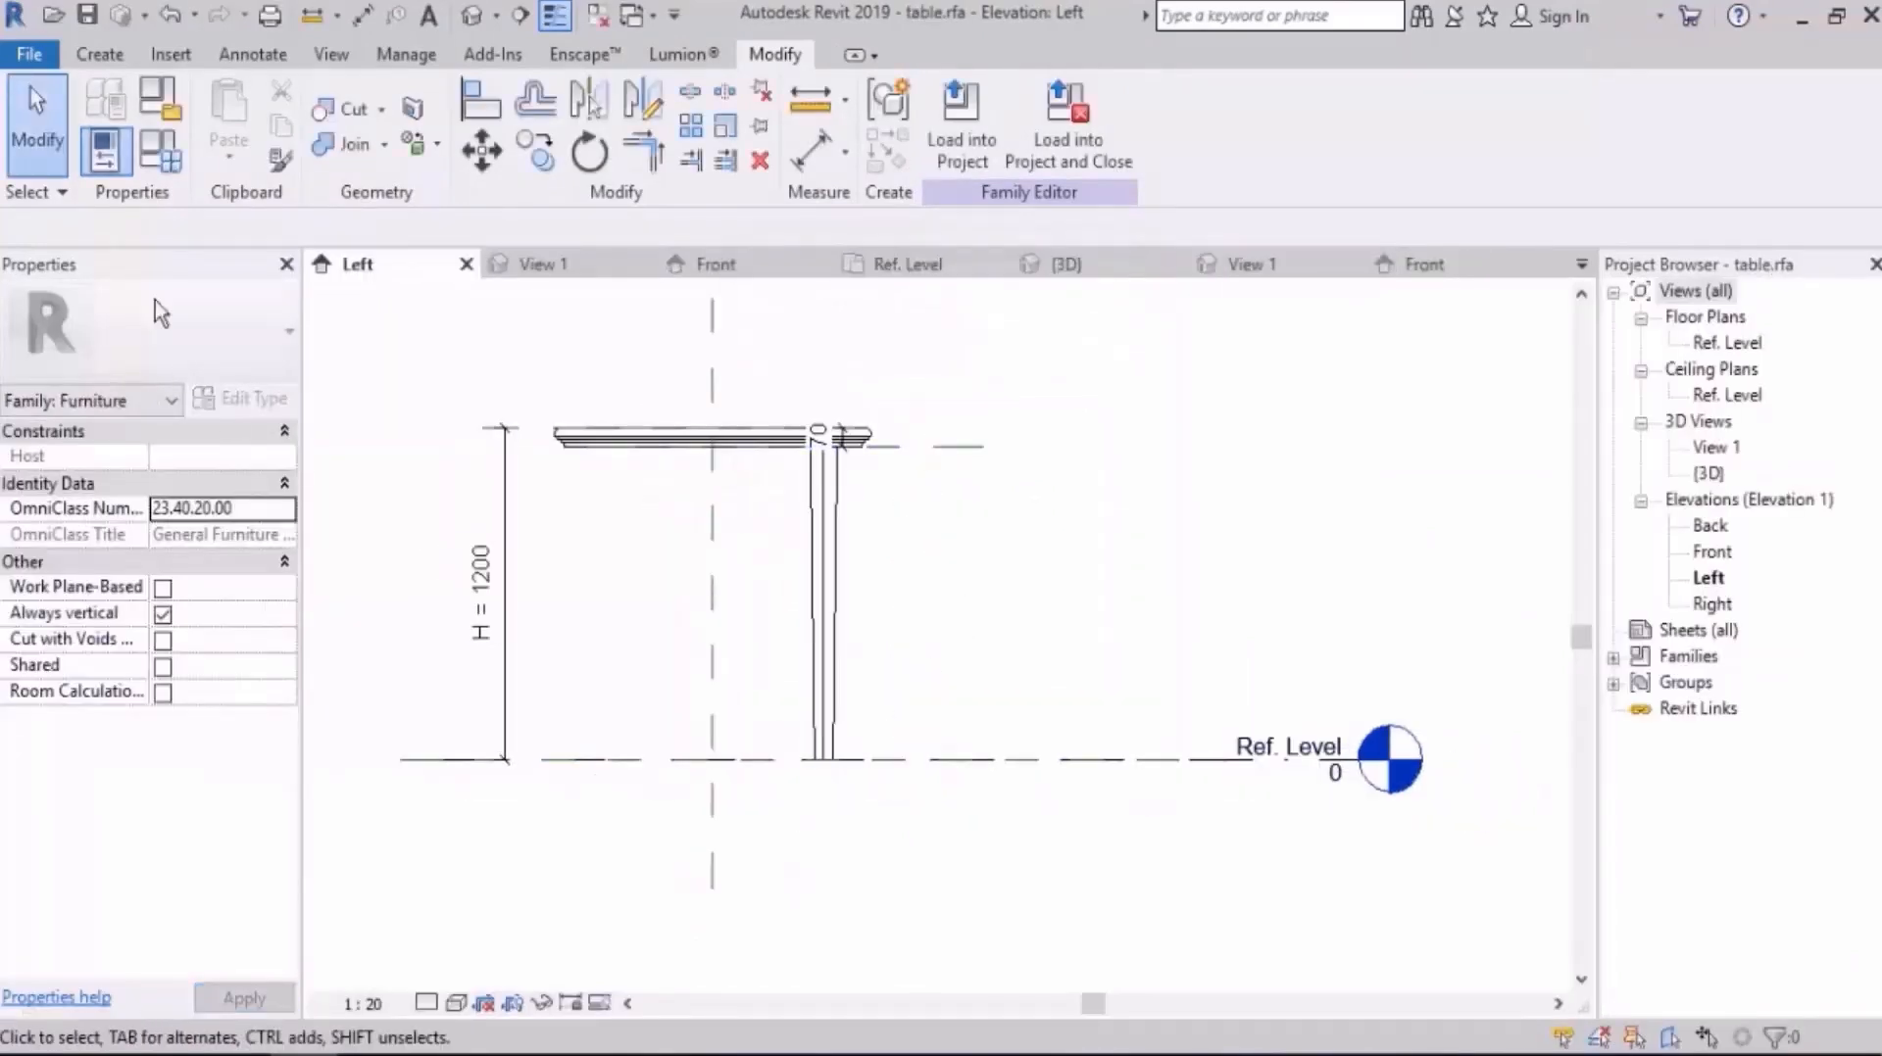
Step: Review the table's family parameters and check that the leg's H Leg type parameter is associated with H for leg
click(159, 155)
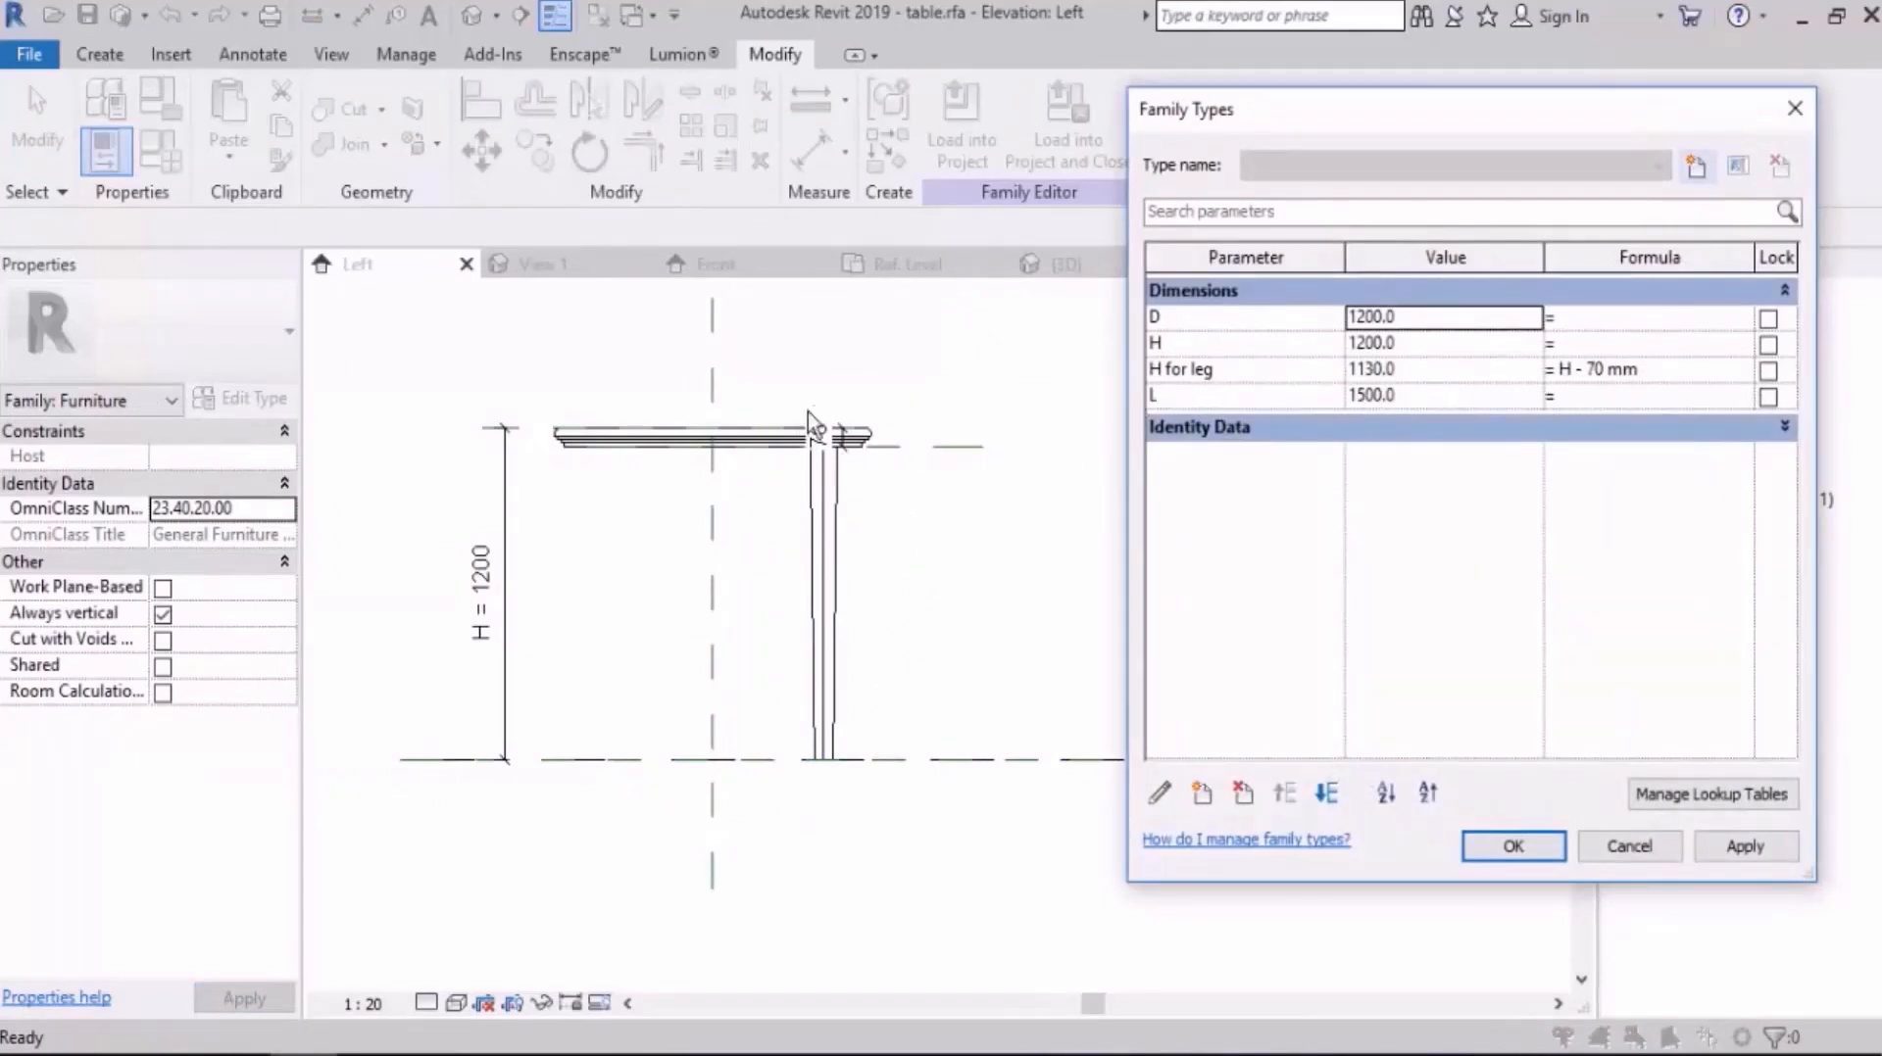
key(Escape)
click(824, 558)
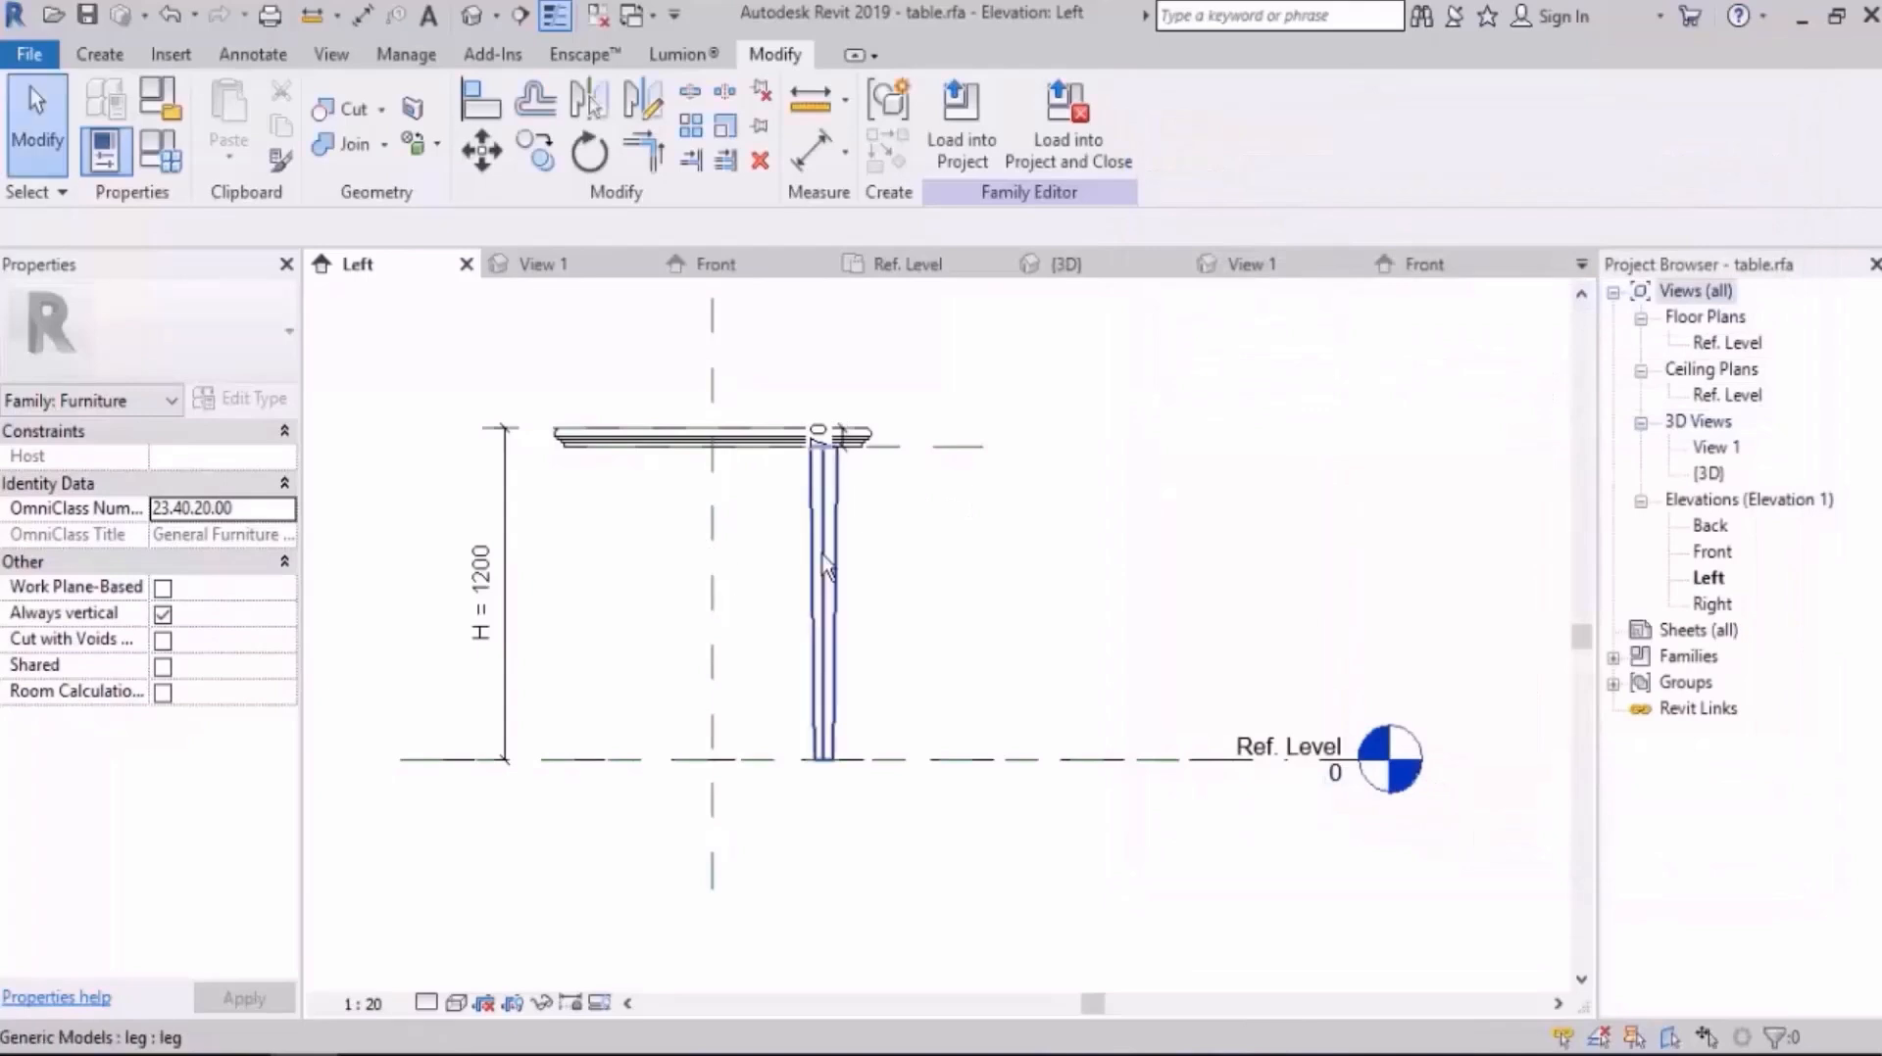
click(821, 555)
click(253, 399)
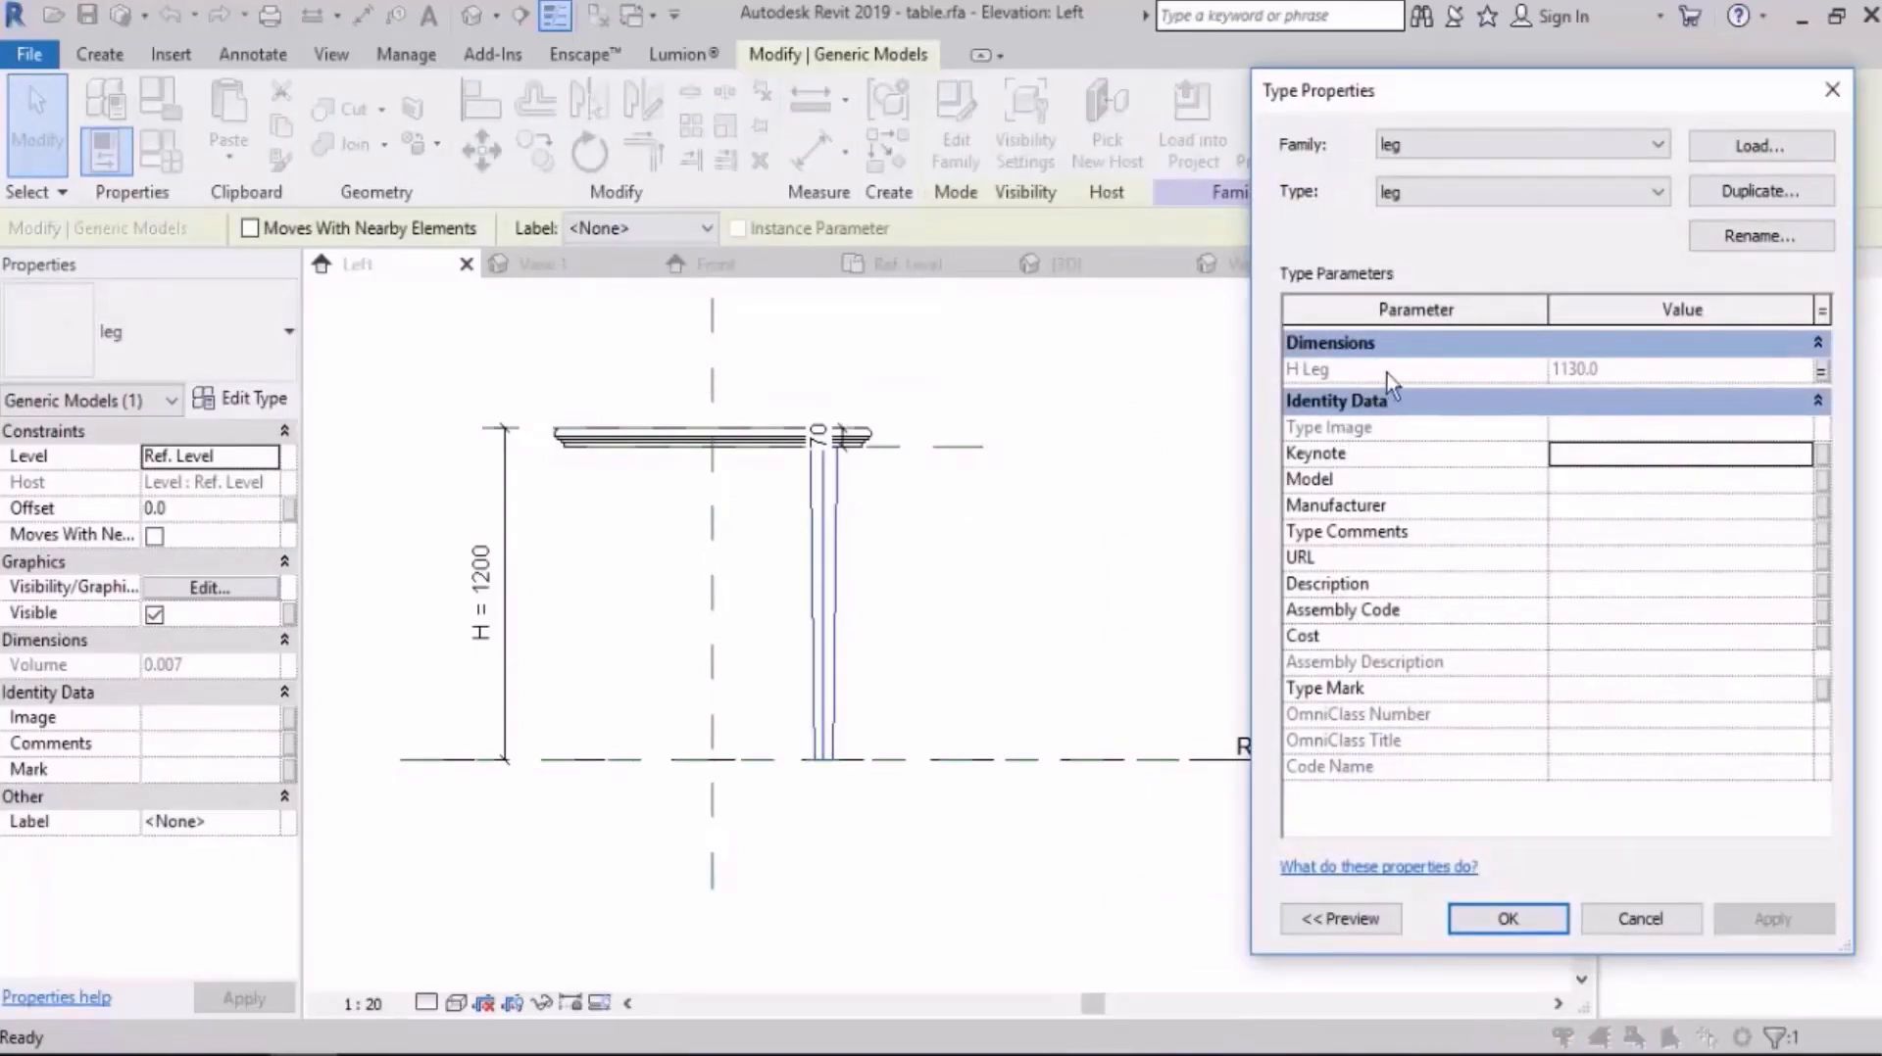
click(1820, 372)
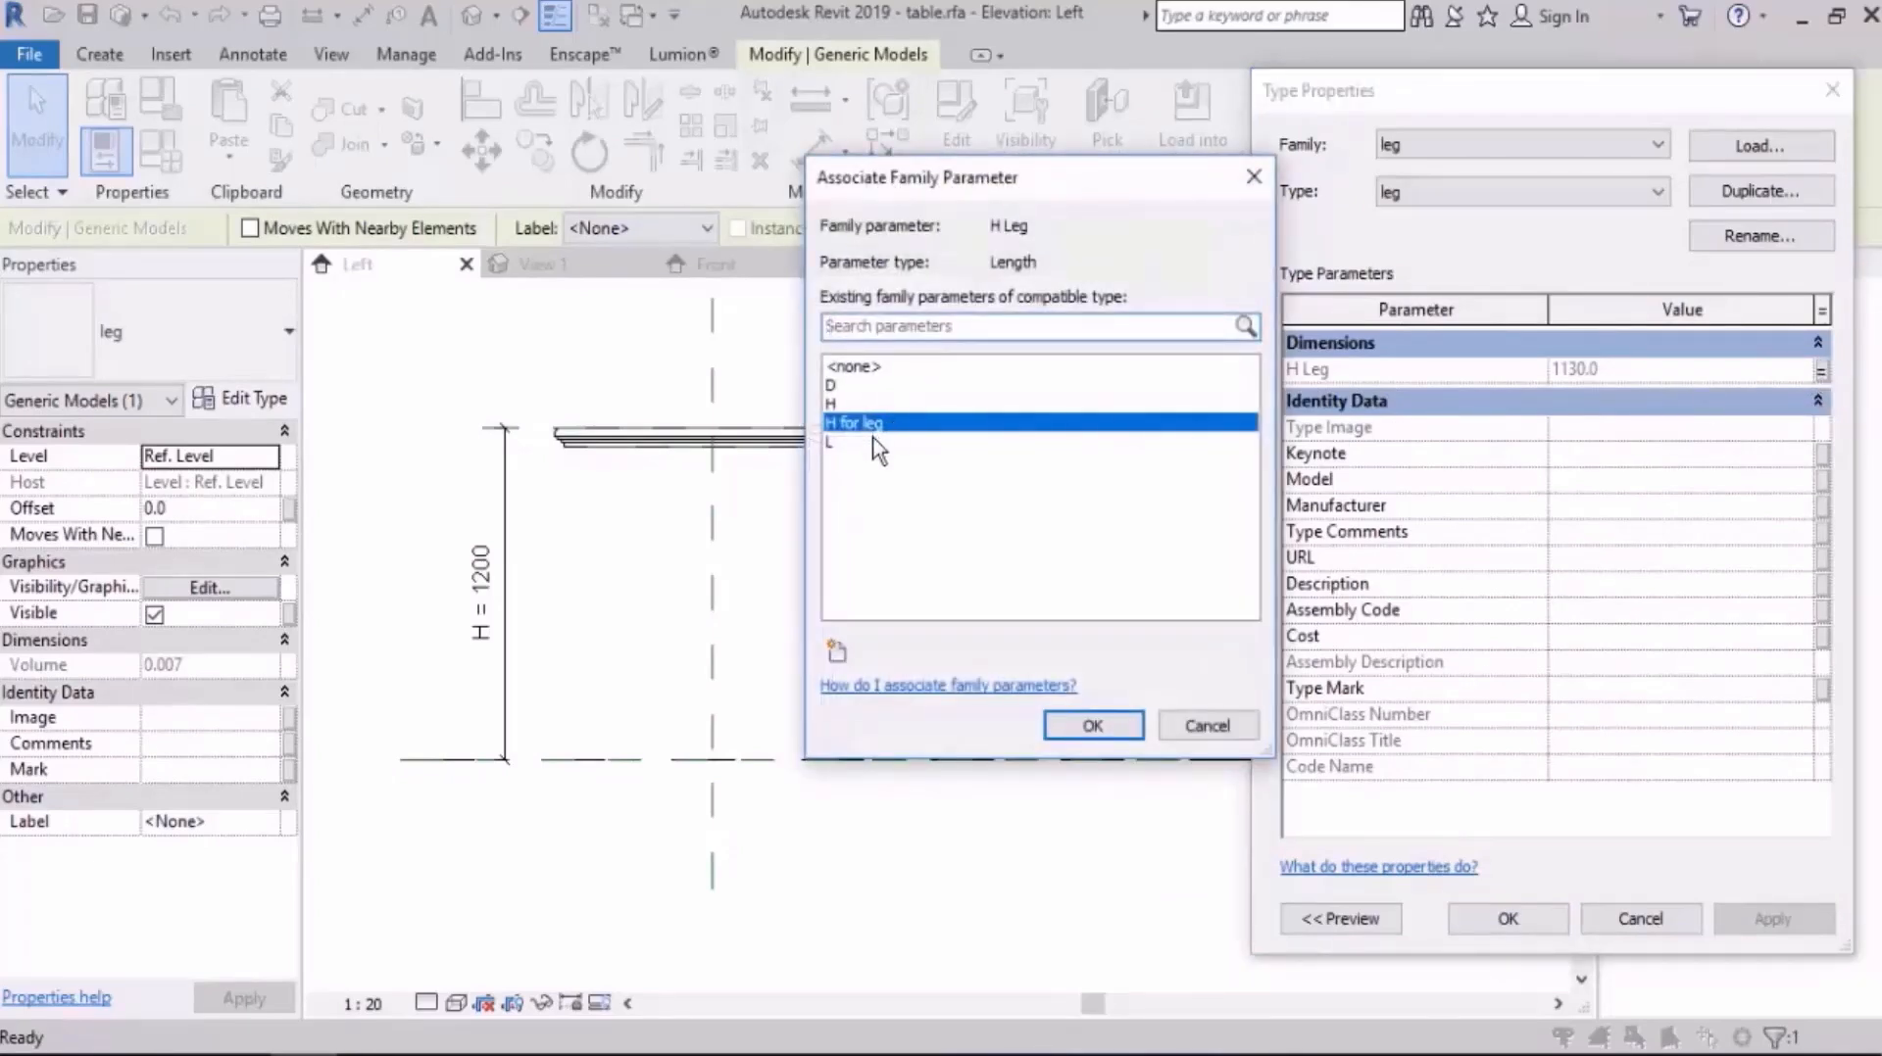
click(1092, 725)
click(1507, 918)
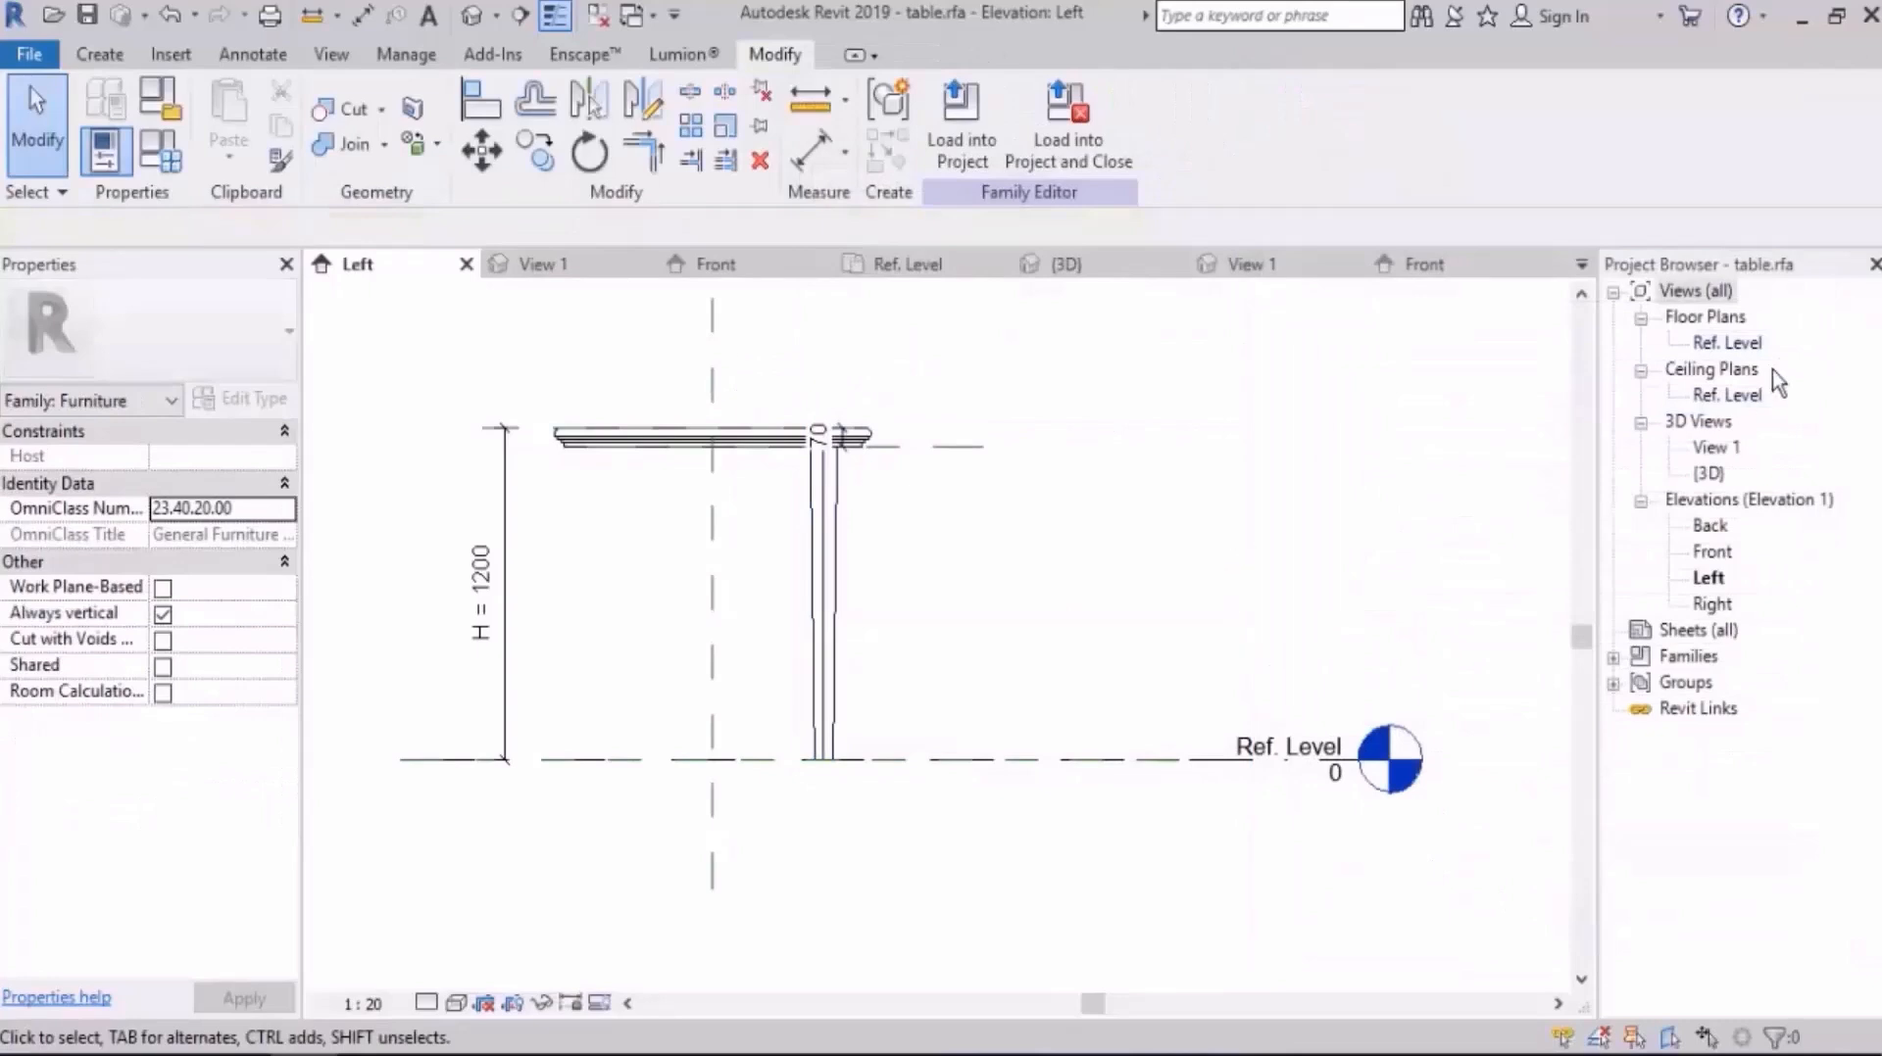
Step: In the Ref. Level plan, copy the lower-left leg straight up to the table's upper-left corner
click(1728, 351)
double_click(1729, 348)
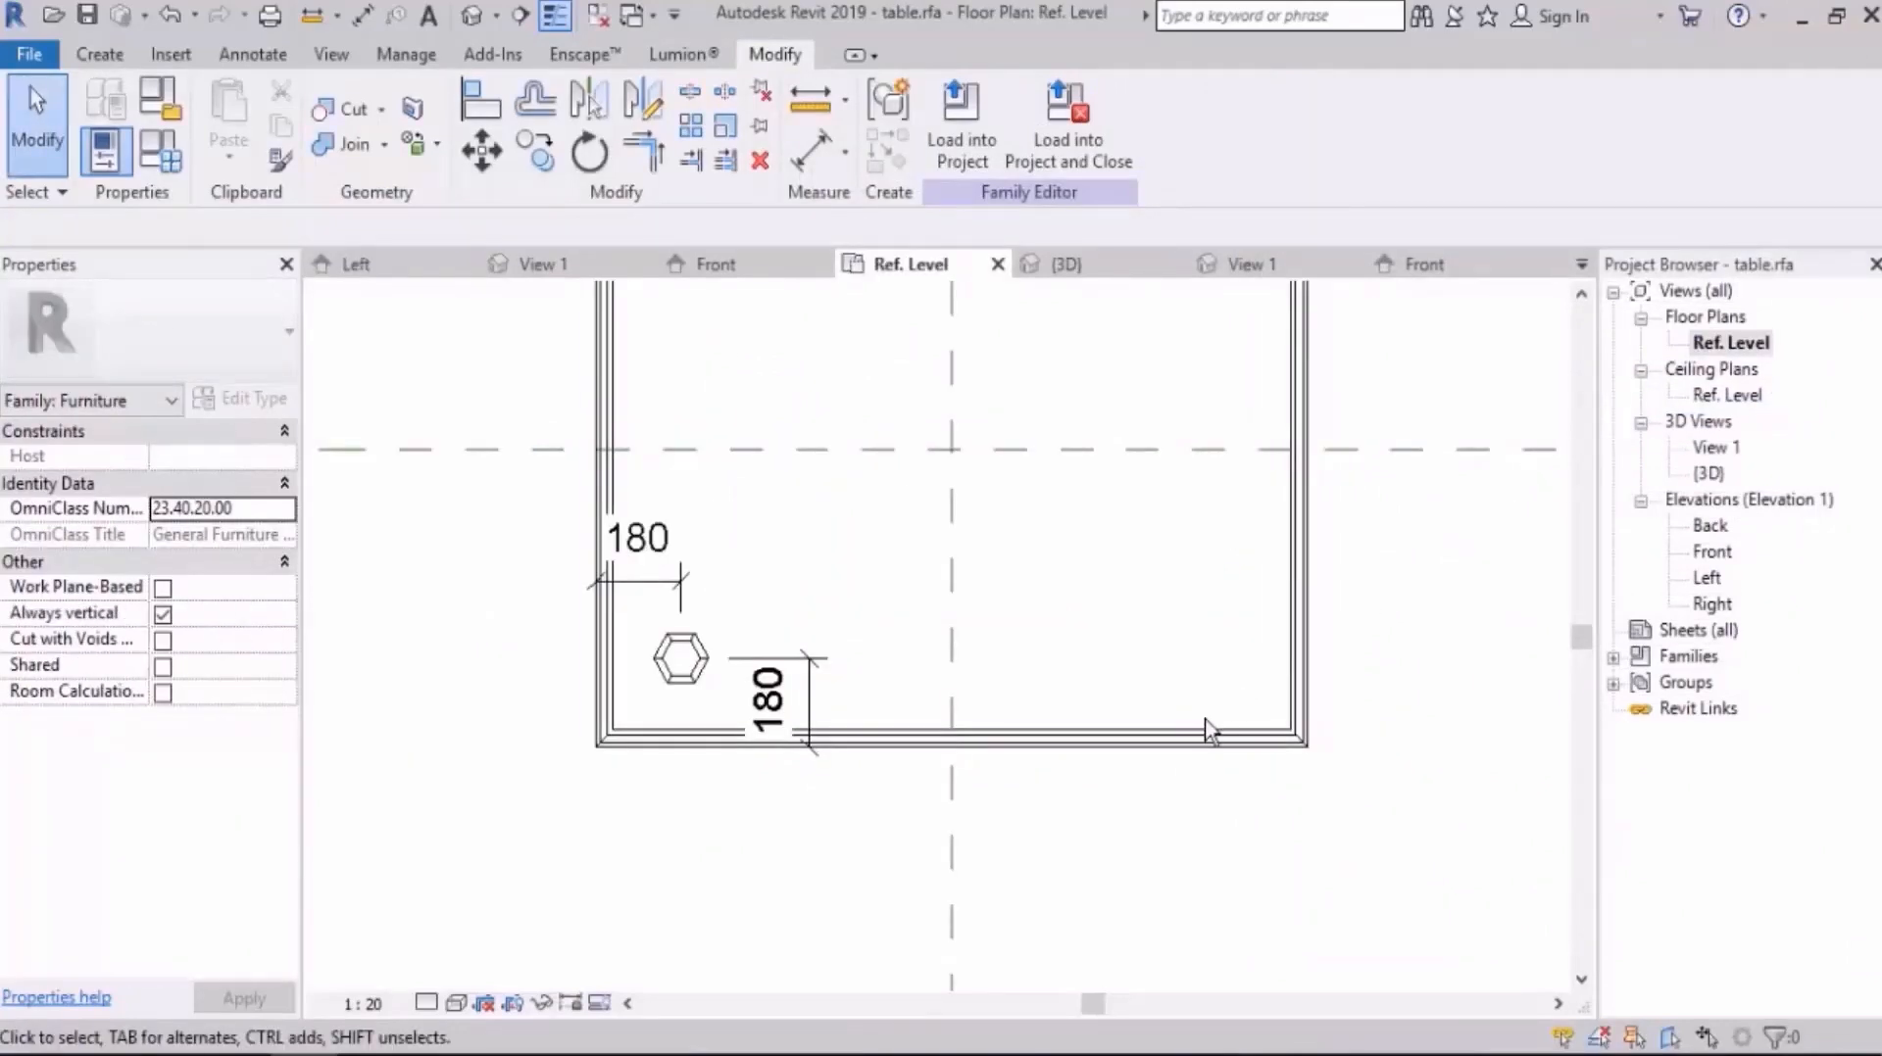
scroll(983, 760, down, 3)
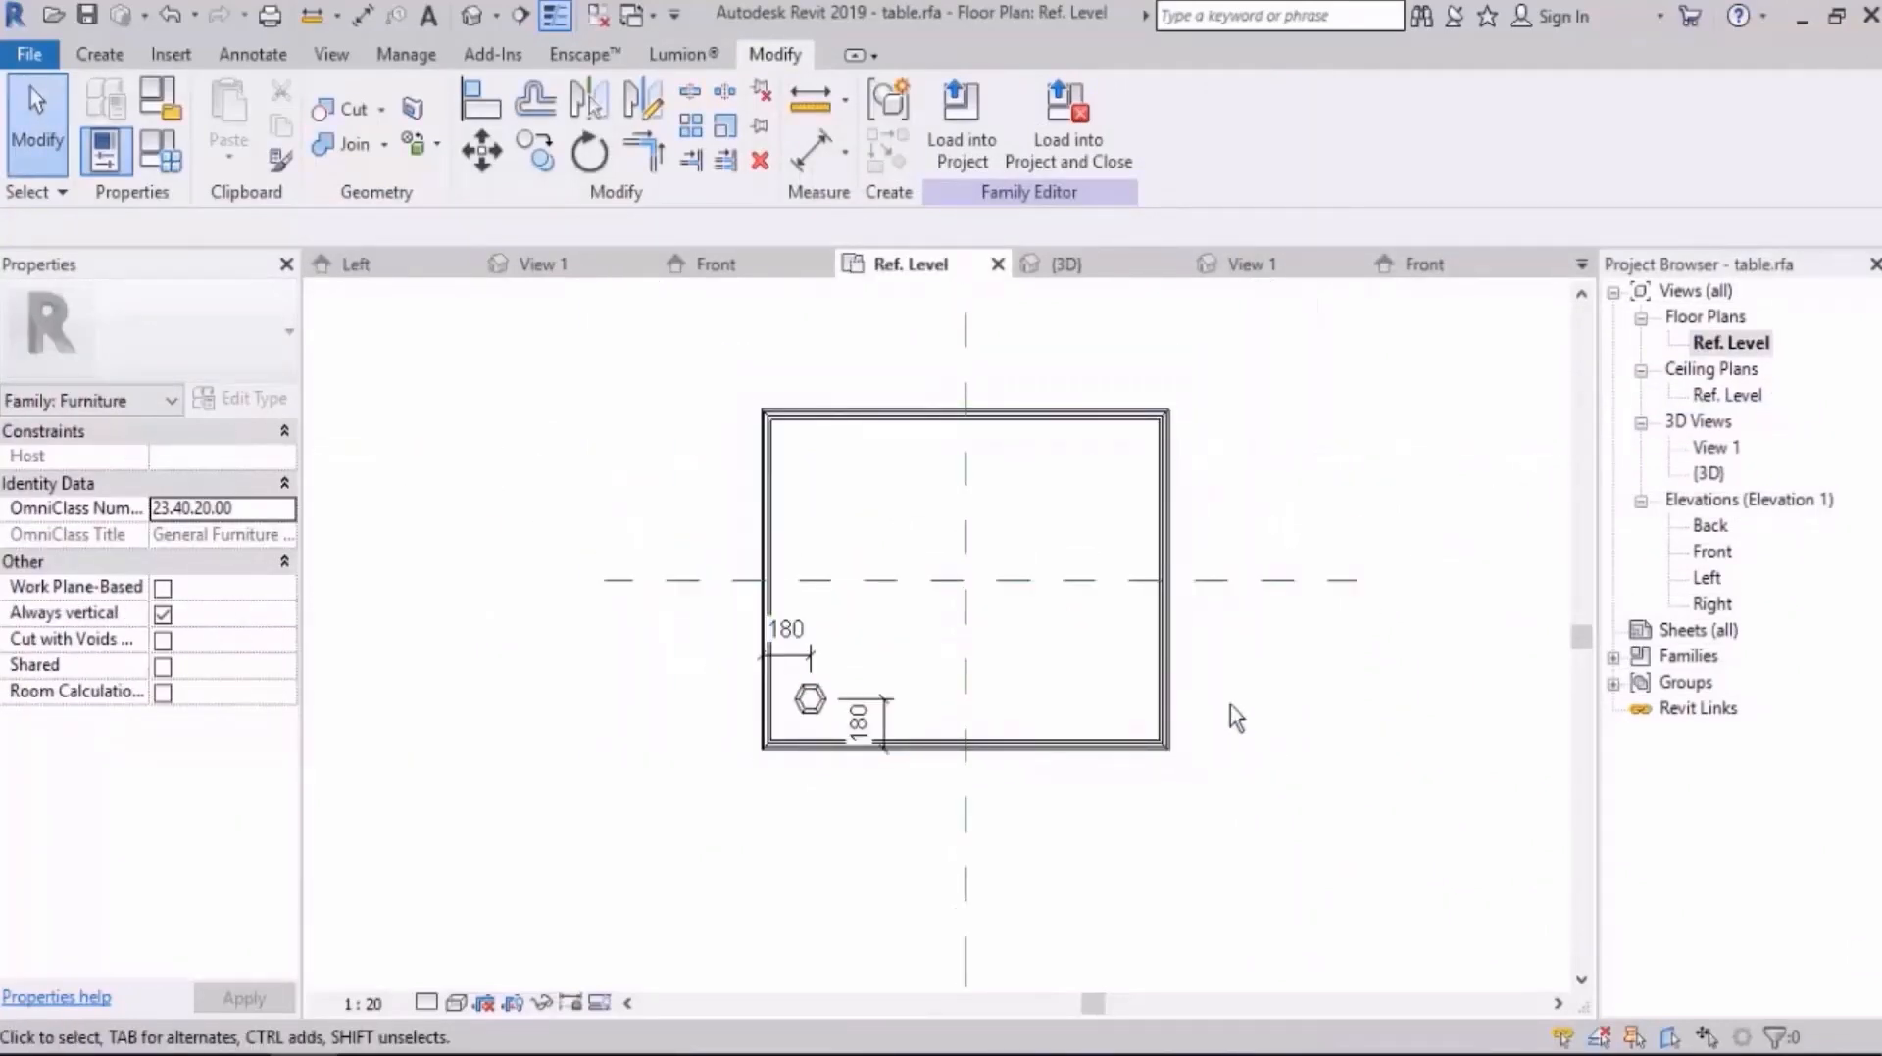
scroll(1132, 737, up, 1)
click(814, 705)
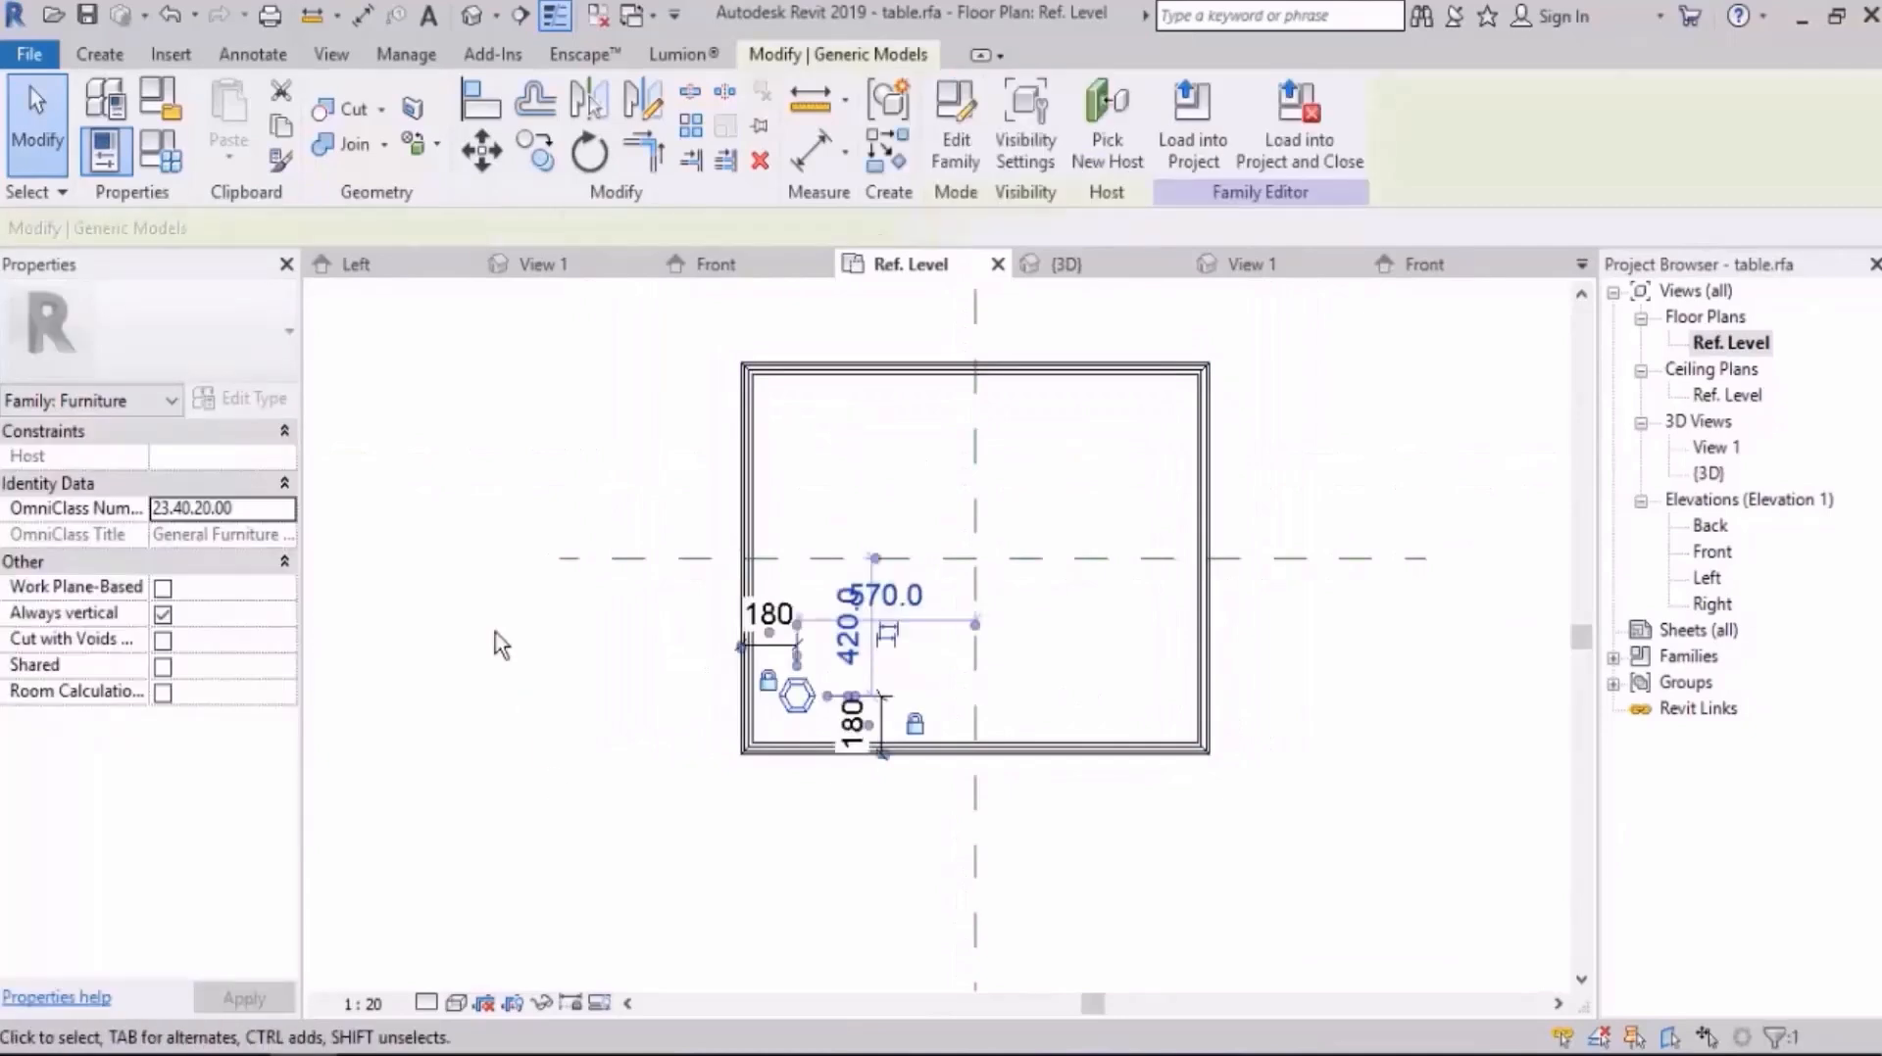
click(545, 164)
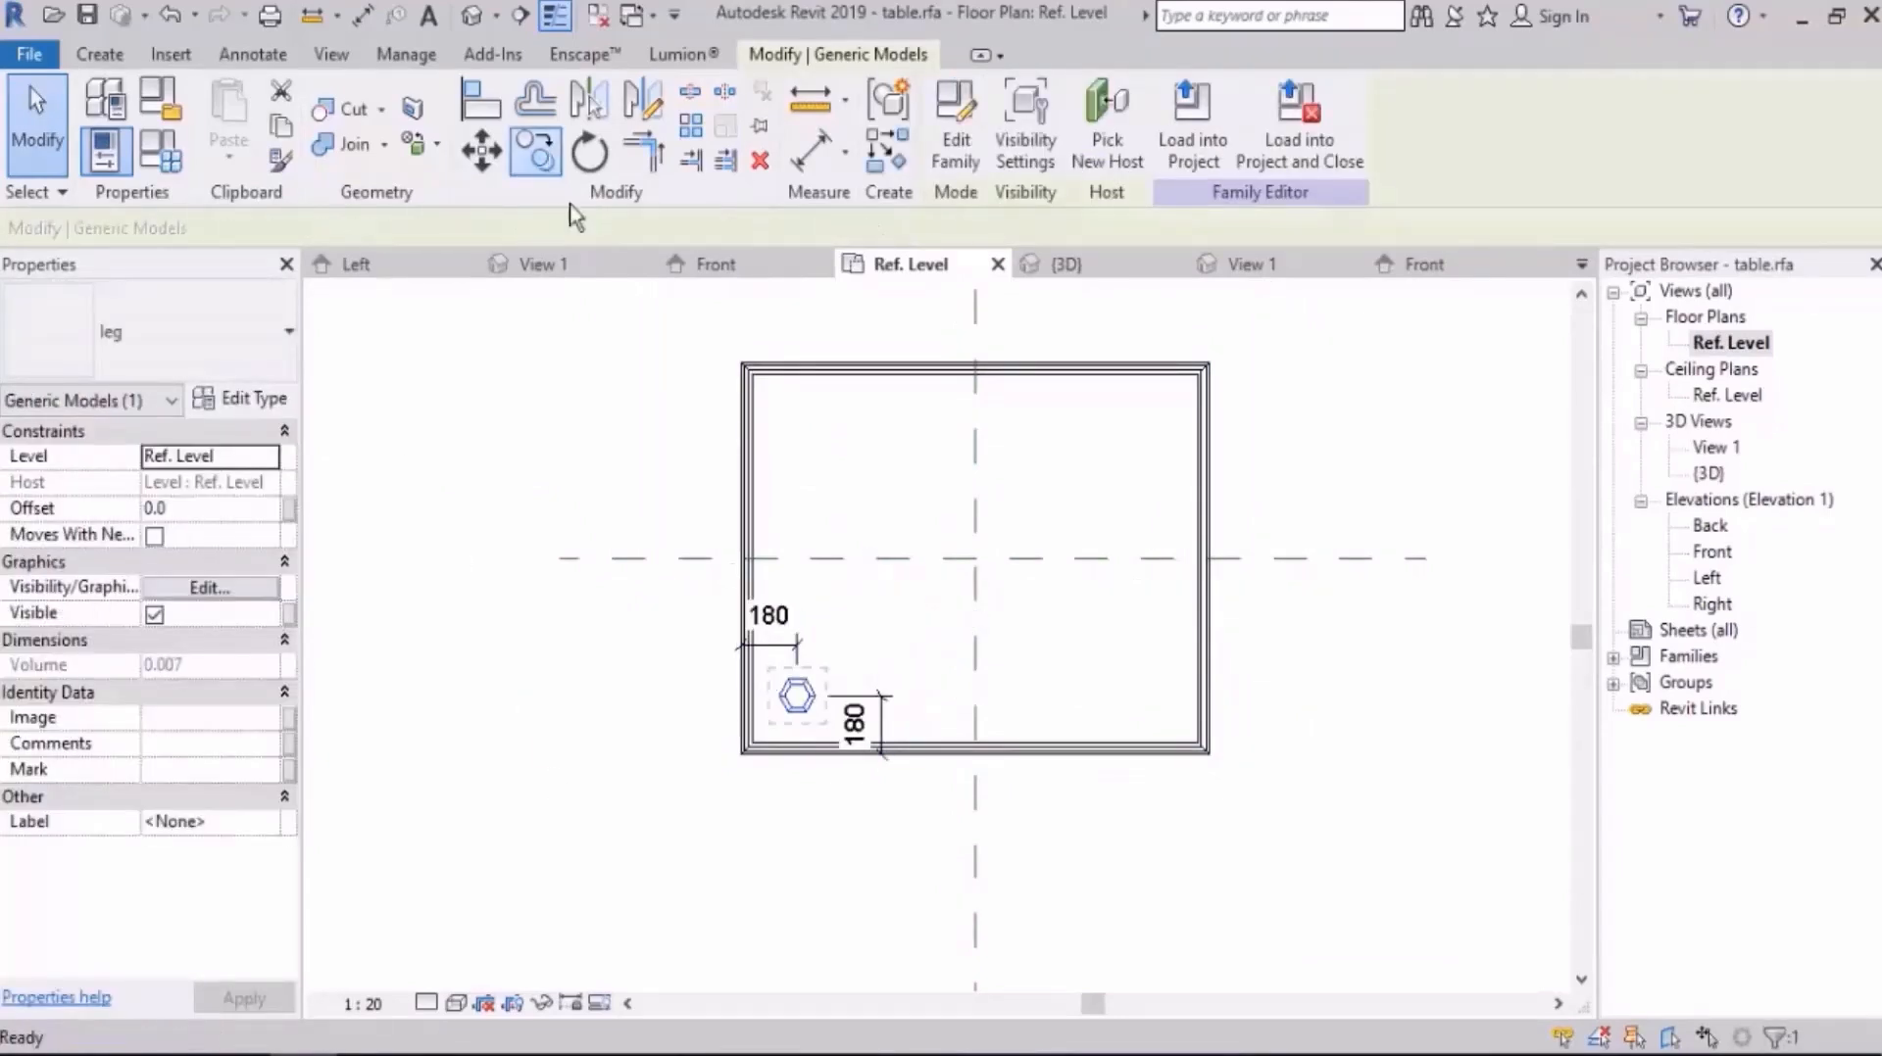
click(786, 696)
click(782, 422)
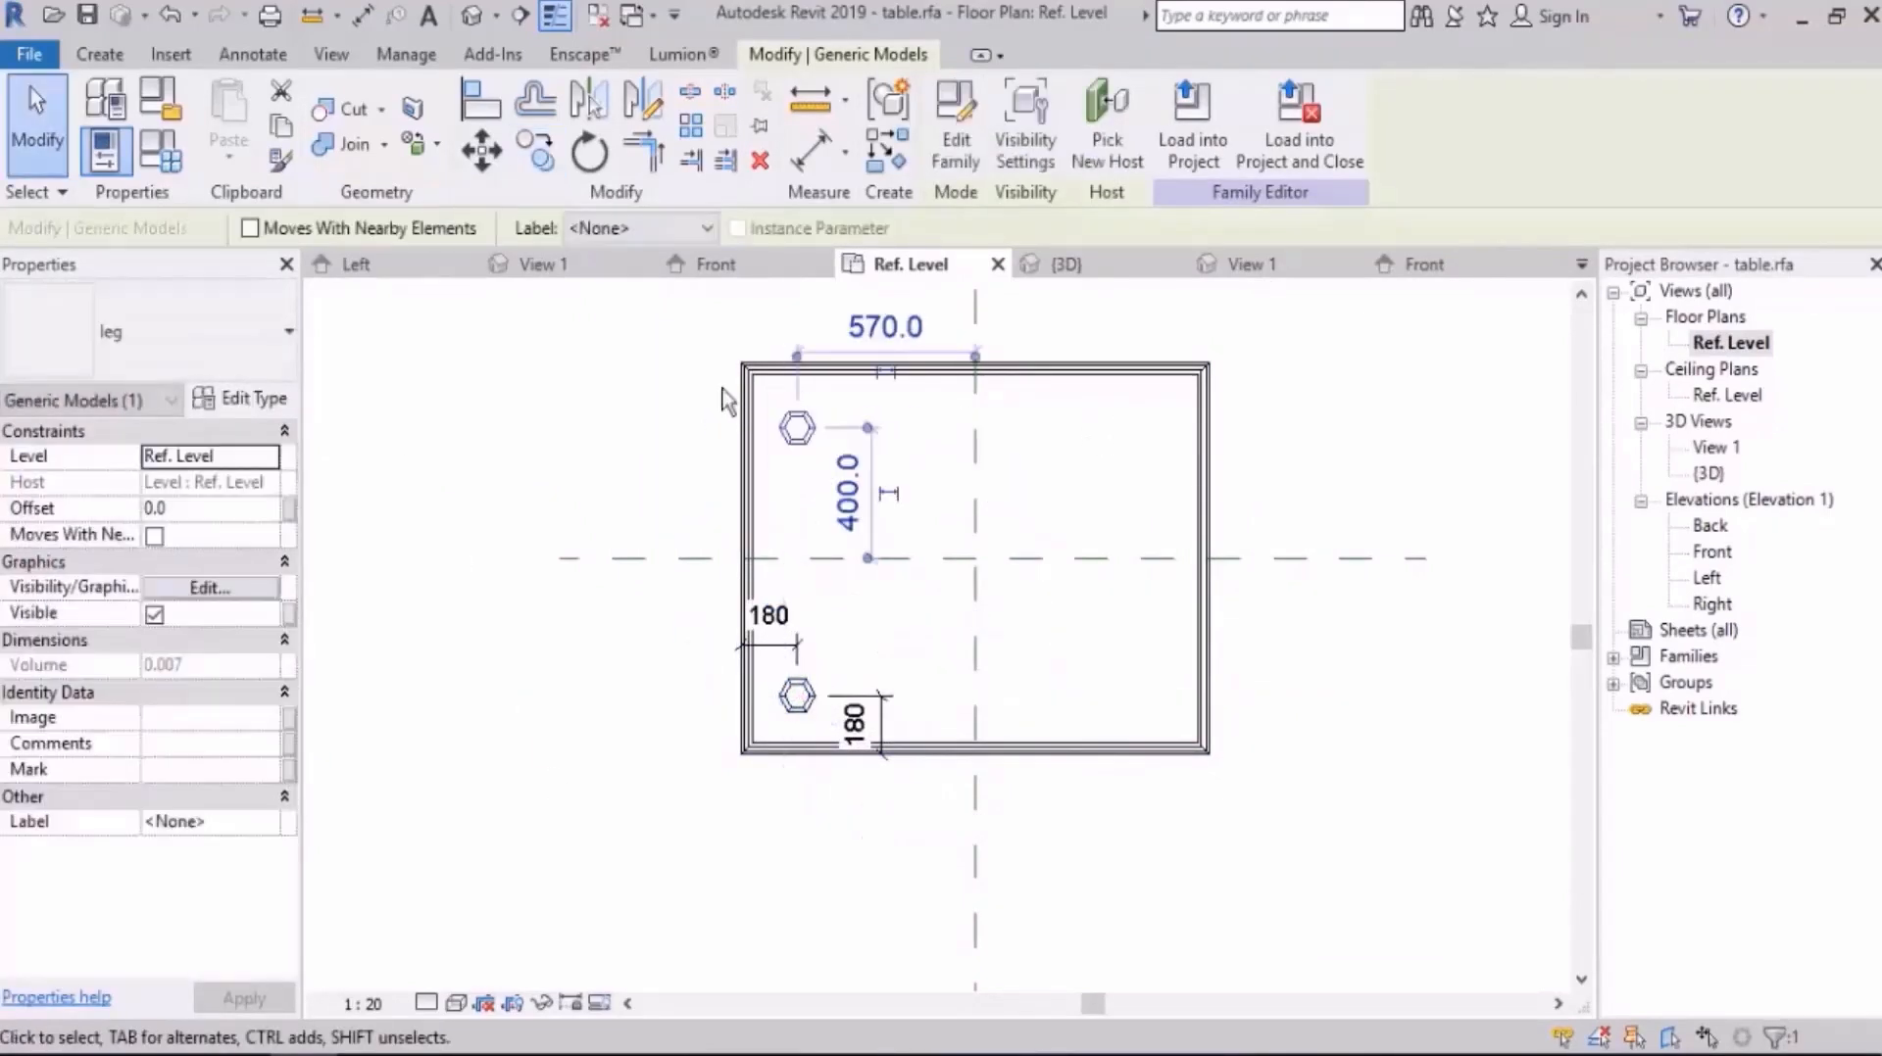
Step: Copy the upper-left leg to the table's upper-right and lower-right corners as multiple copies
click(535, 152)
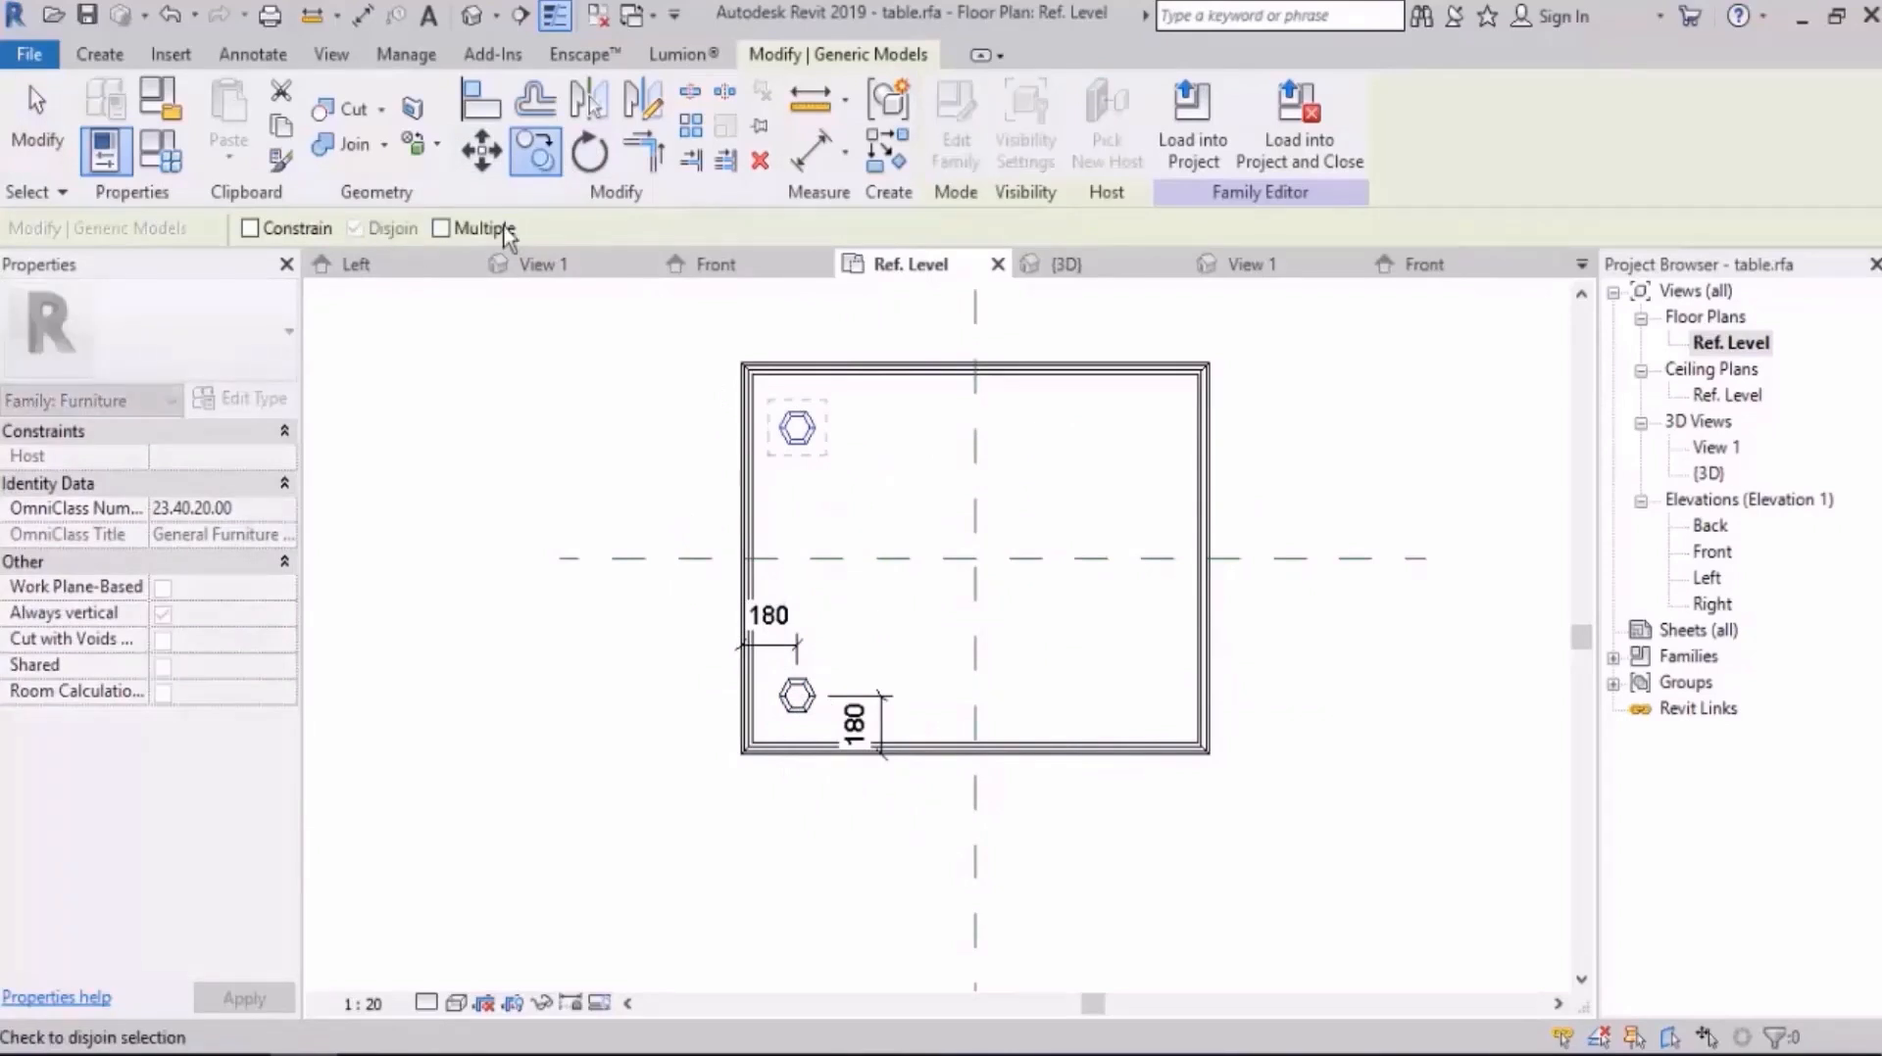
click(797, 427)
click(1139, 408)
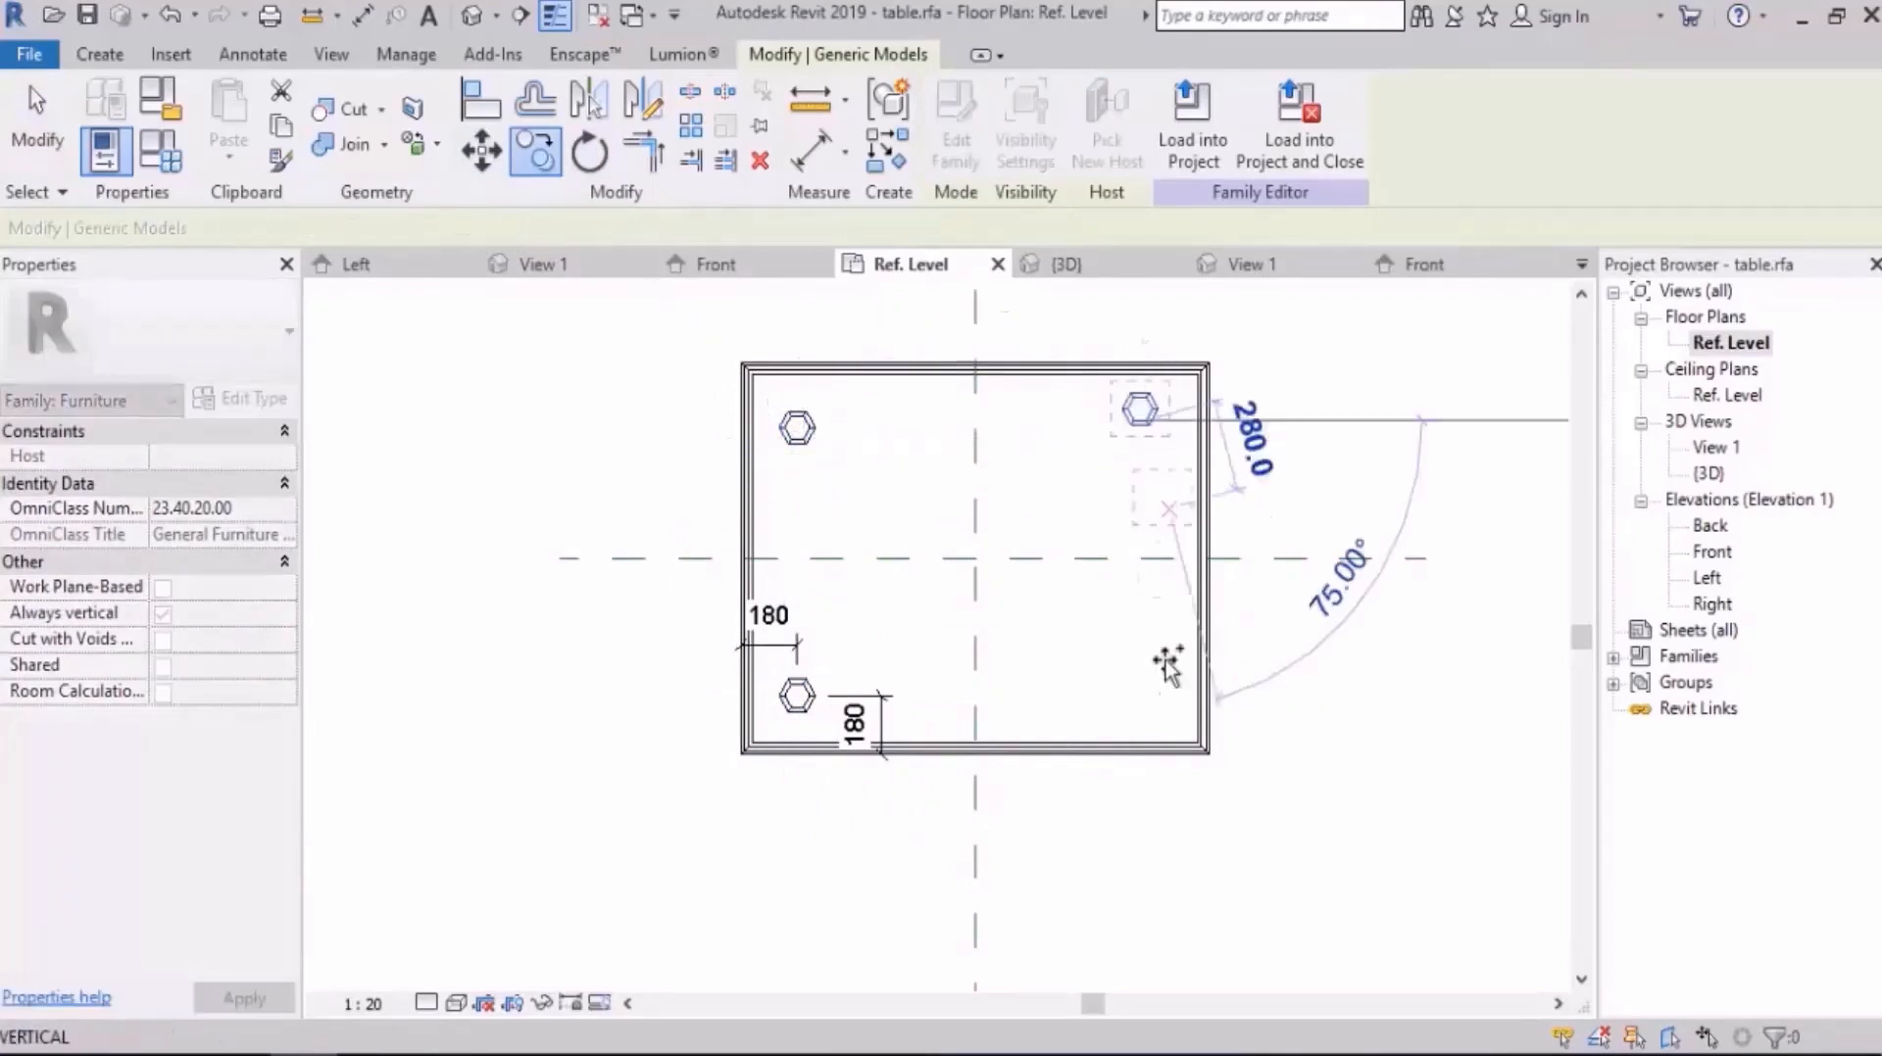
click(1152, 698)
key(Escape)
key(Escape)
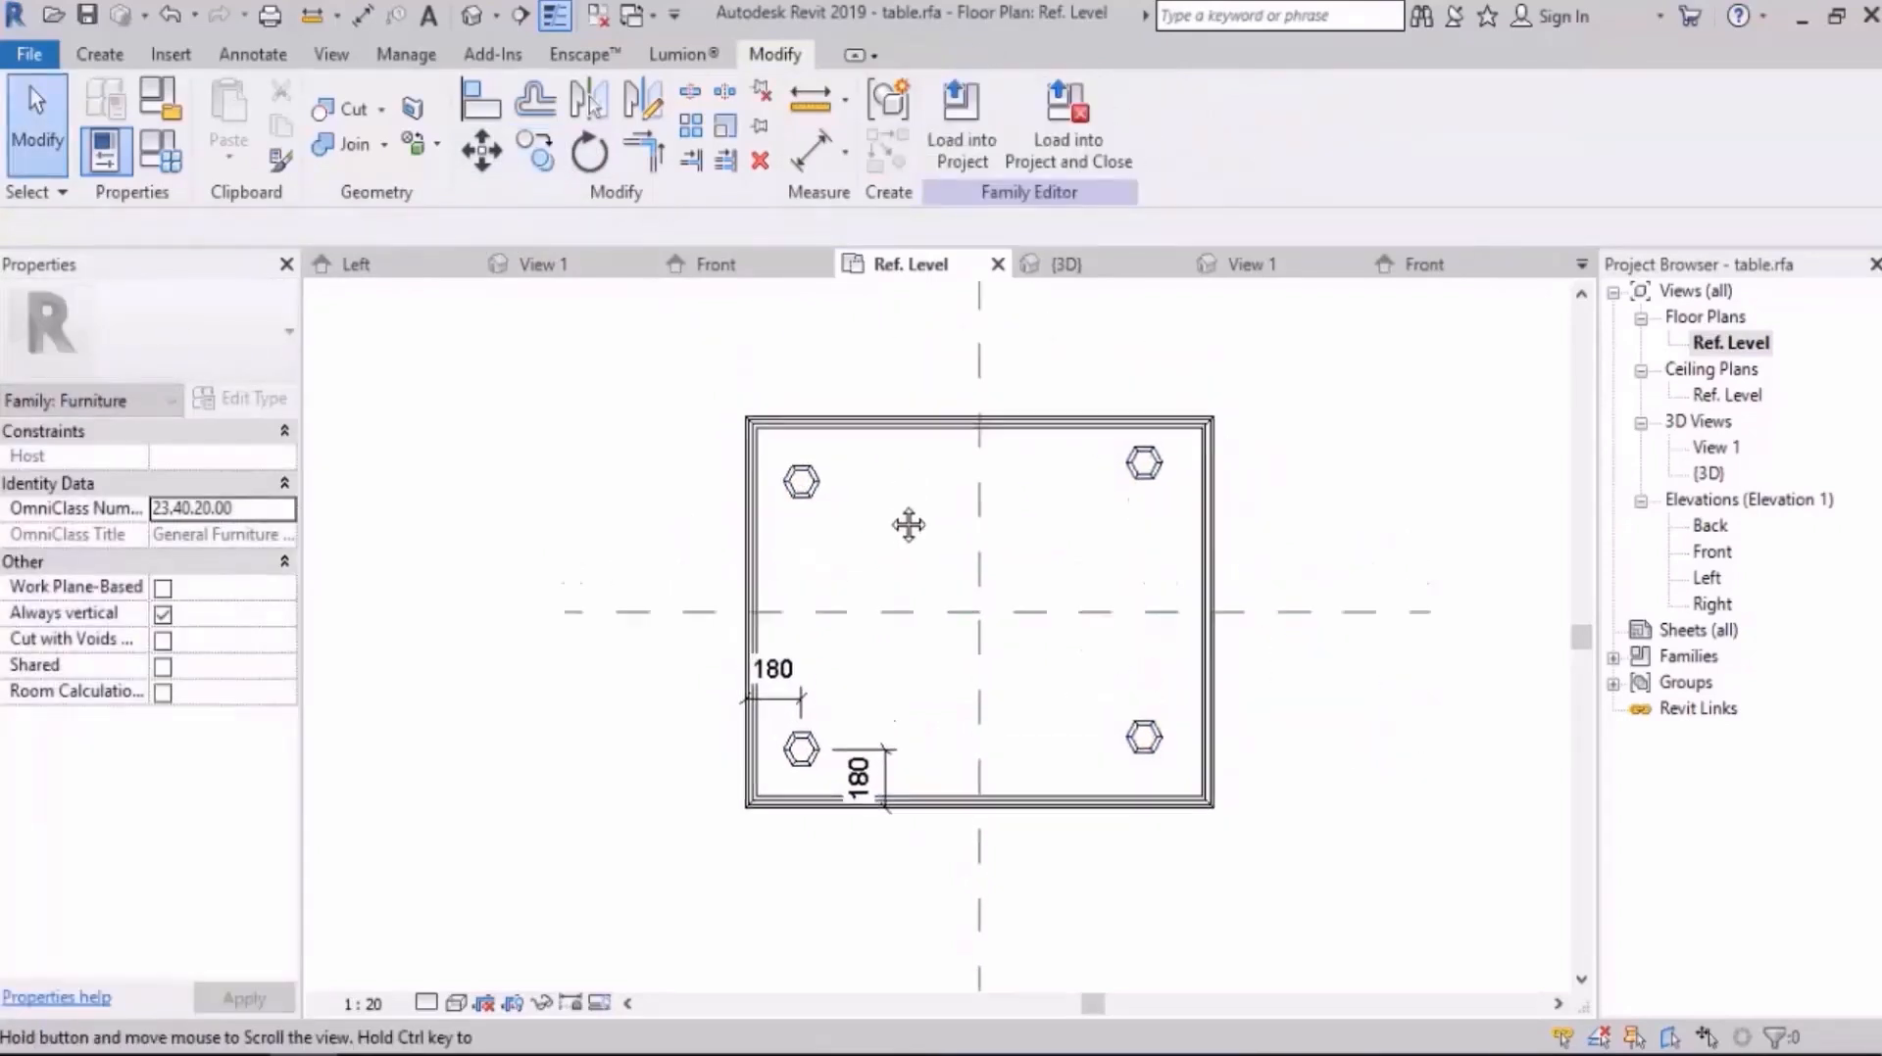
Step: Add aligned dimensions from the upper-left leg's centre lines to the table's upper and left edges
scroll(792, 488, up, 2)
key(d)
key(i)
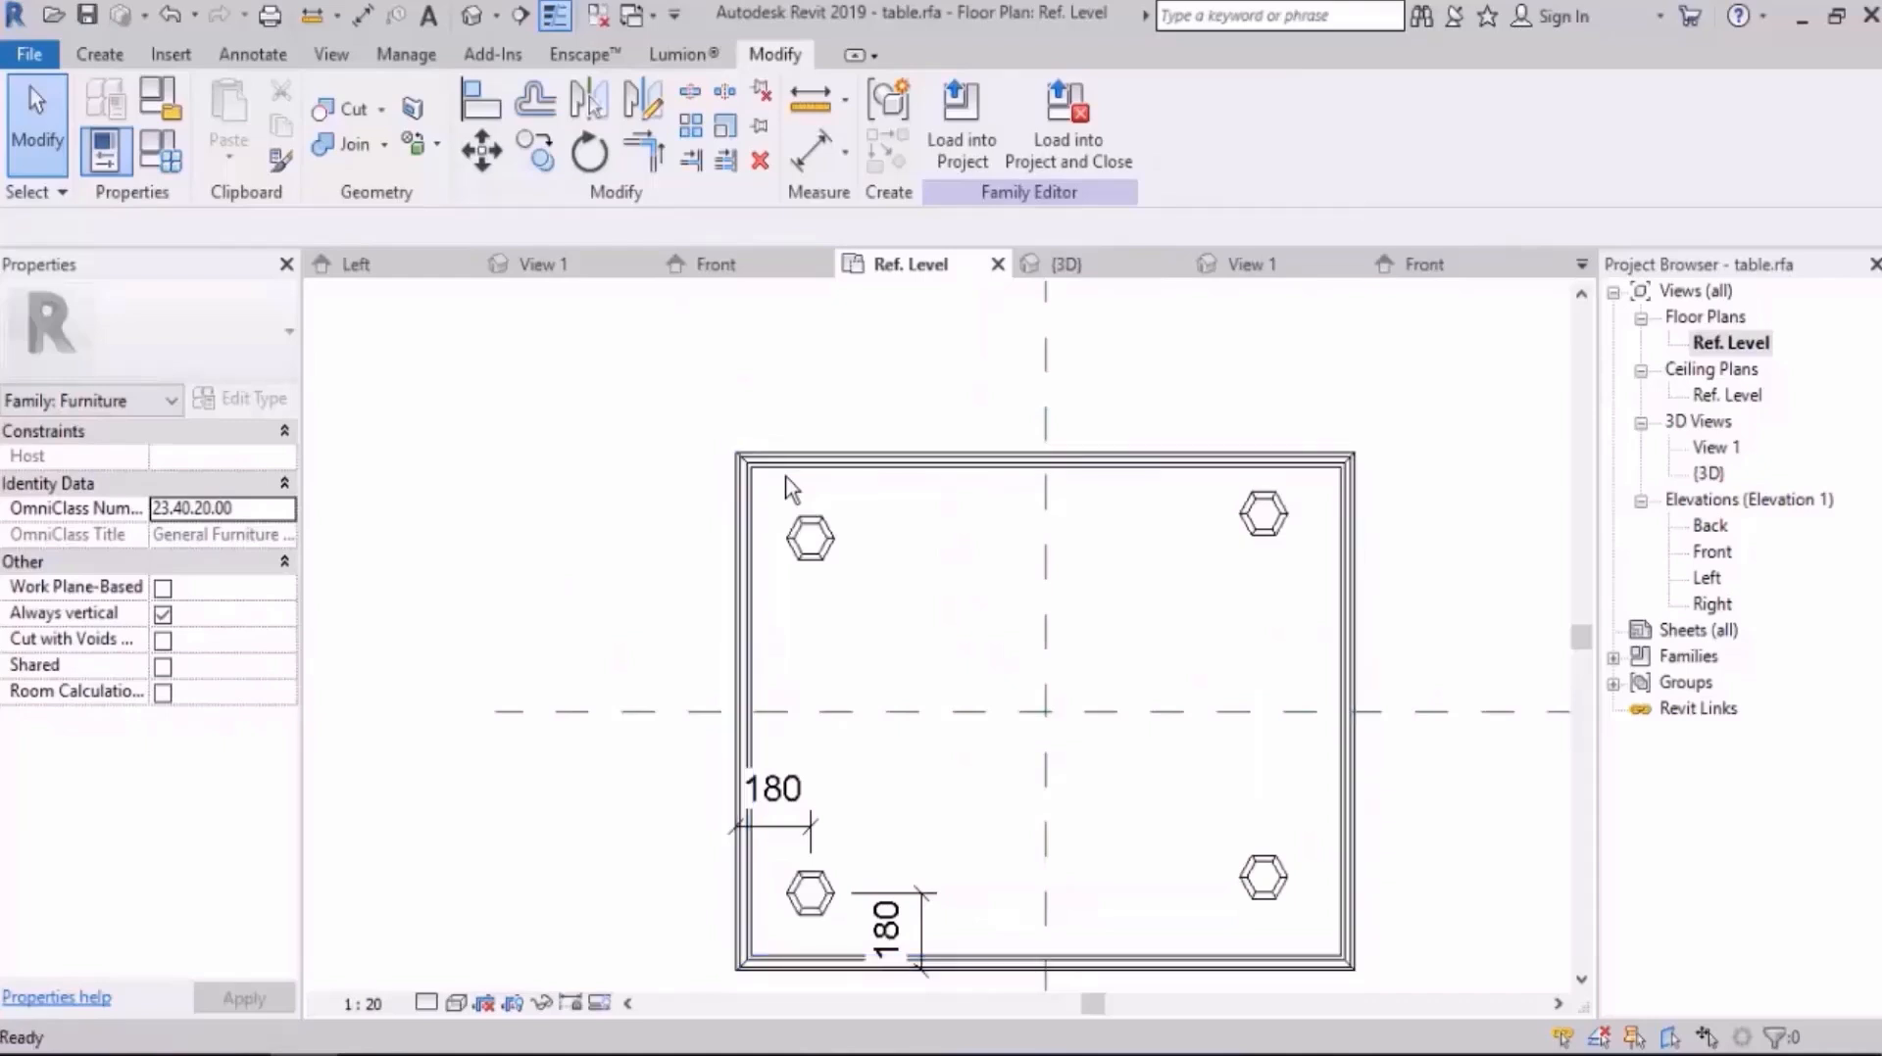
scroll(790, 524, up, 4)
click(841, 551)
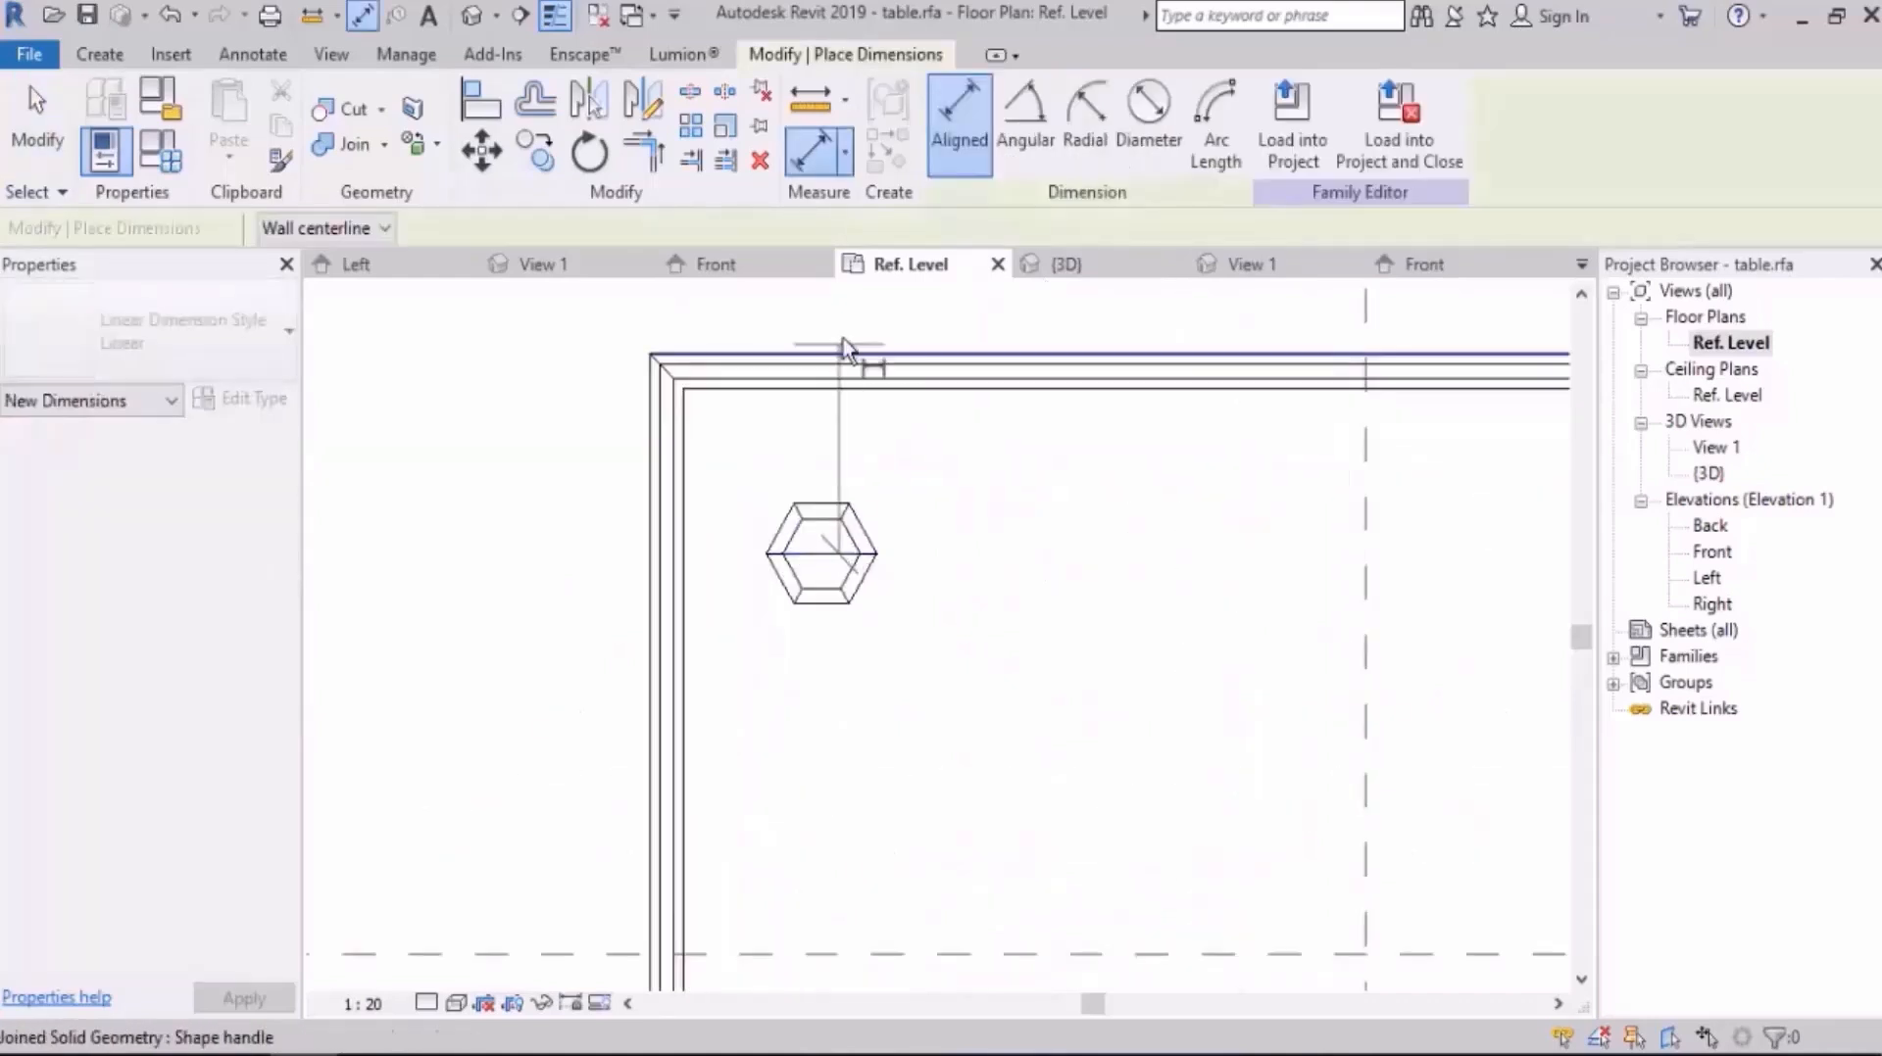
click(843, 351)
click(485, 421)
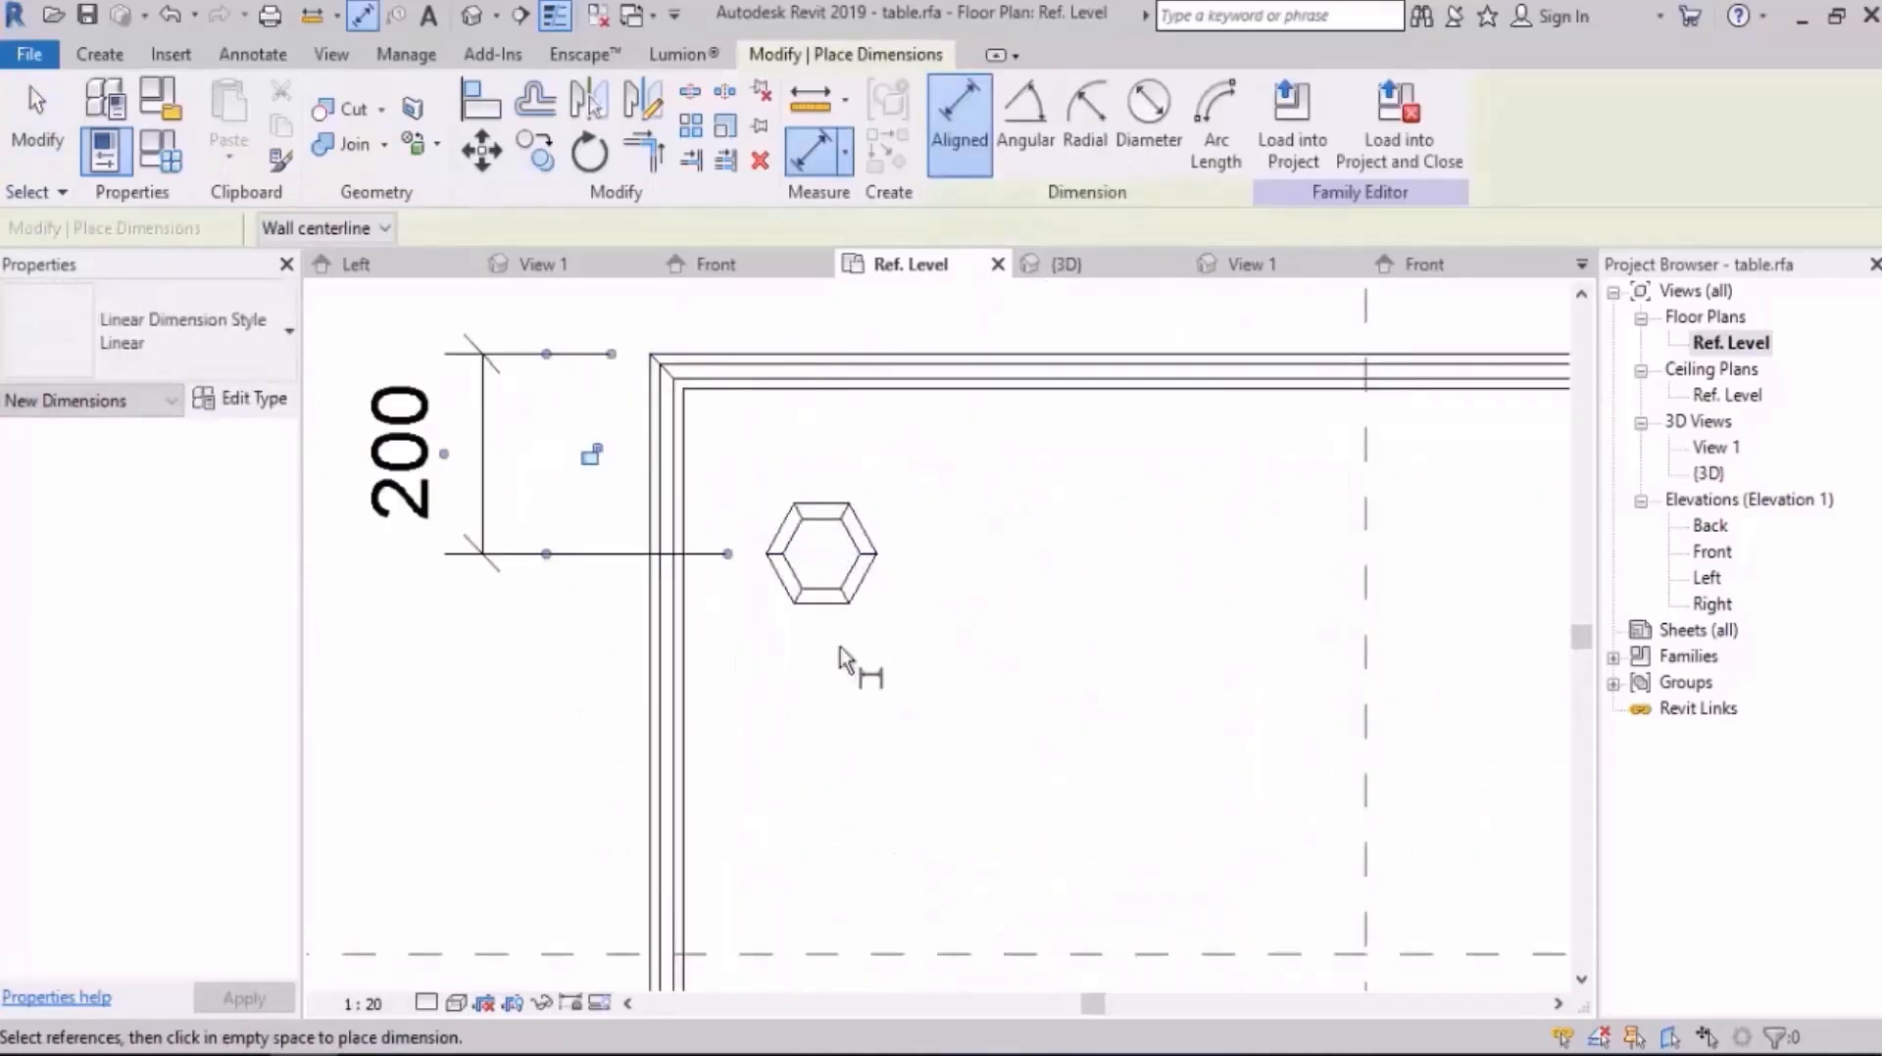
click(823, 553)
click(647, 686)
scroll(948, 643, down, 2)
click(671, 703)
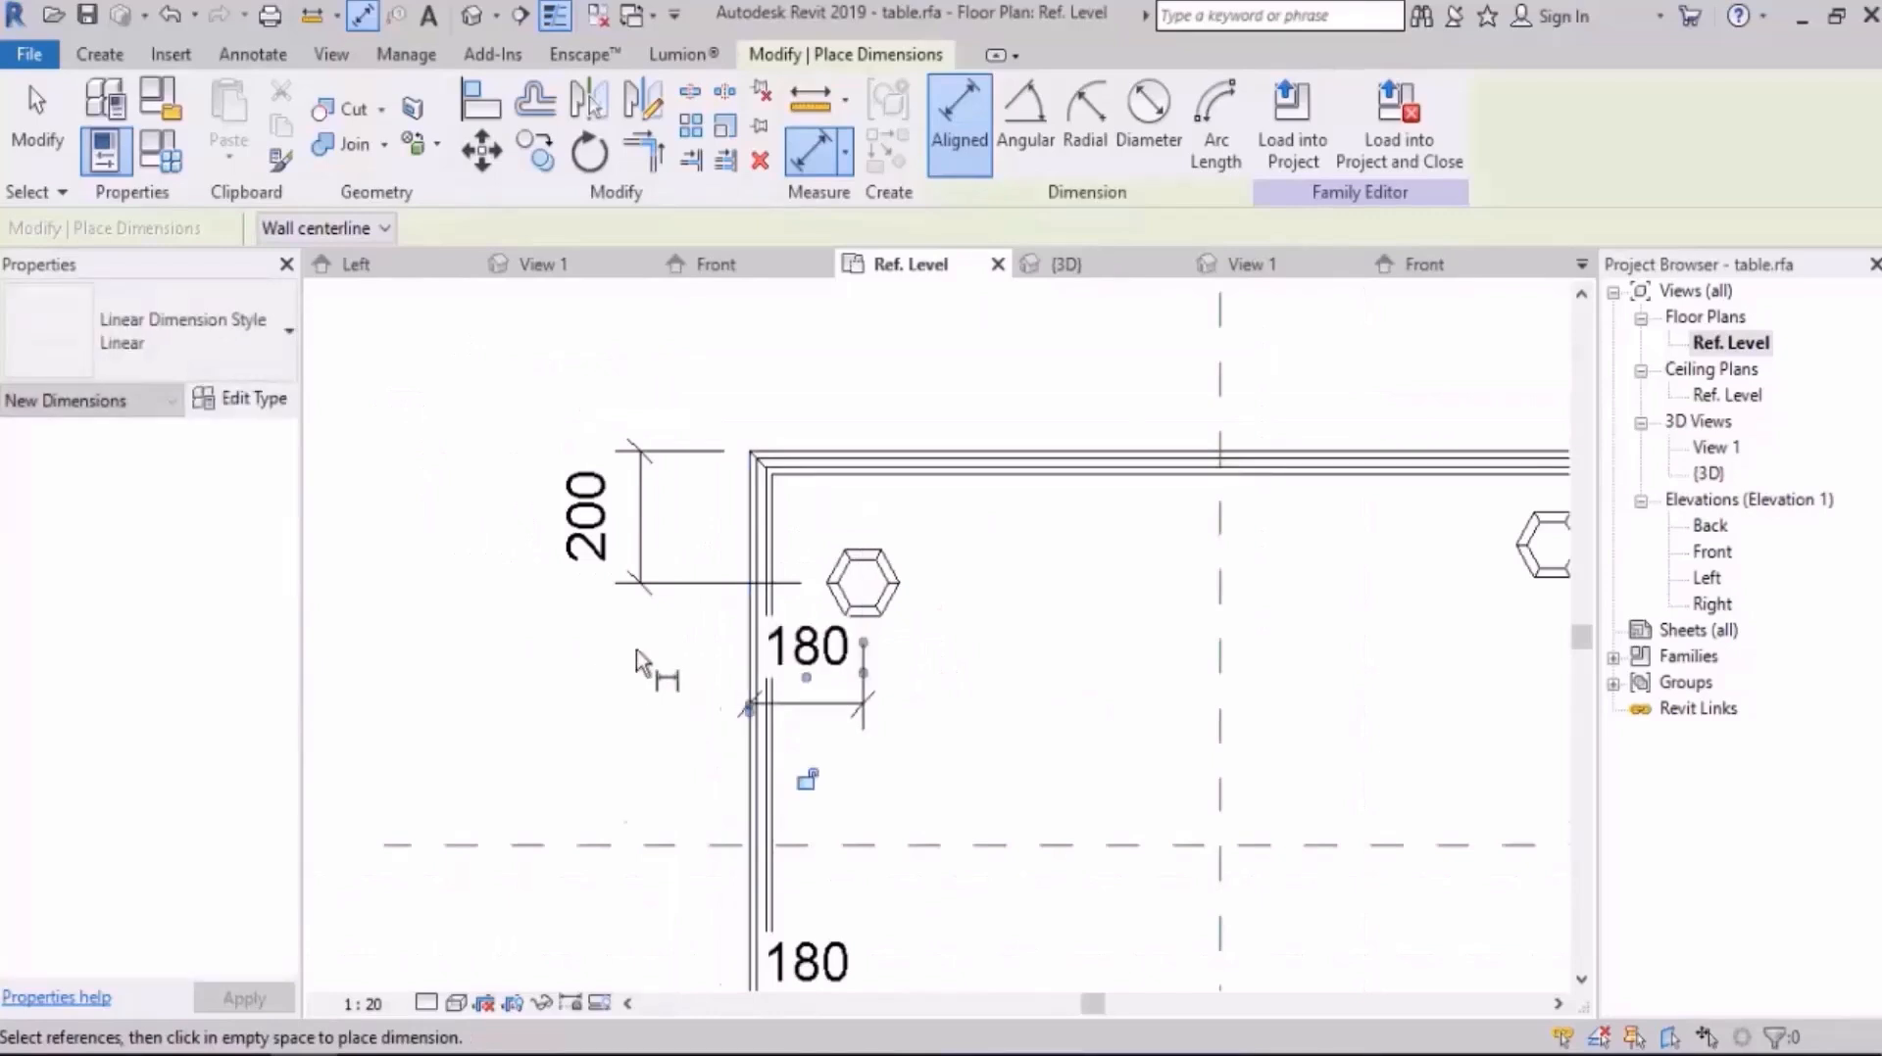
Step: Add an aligned dimension from the upper-right leg's lower hexagon edge to the table's upper edge
scroll(638, 654, down, 3)
middle_drag(1220, 661, 1088, 683)
scroll(1073, 666, up, 5)
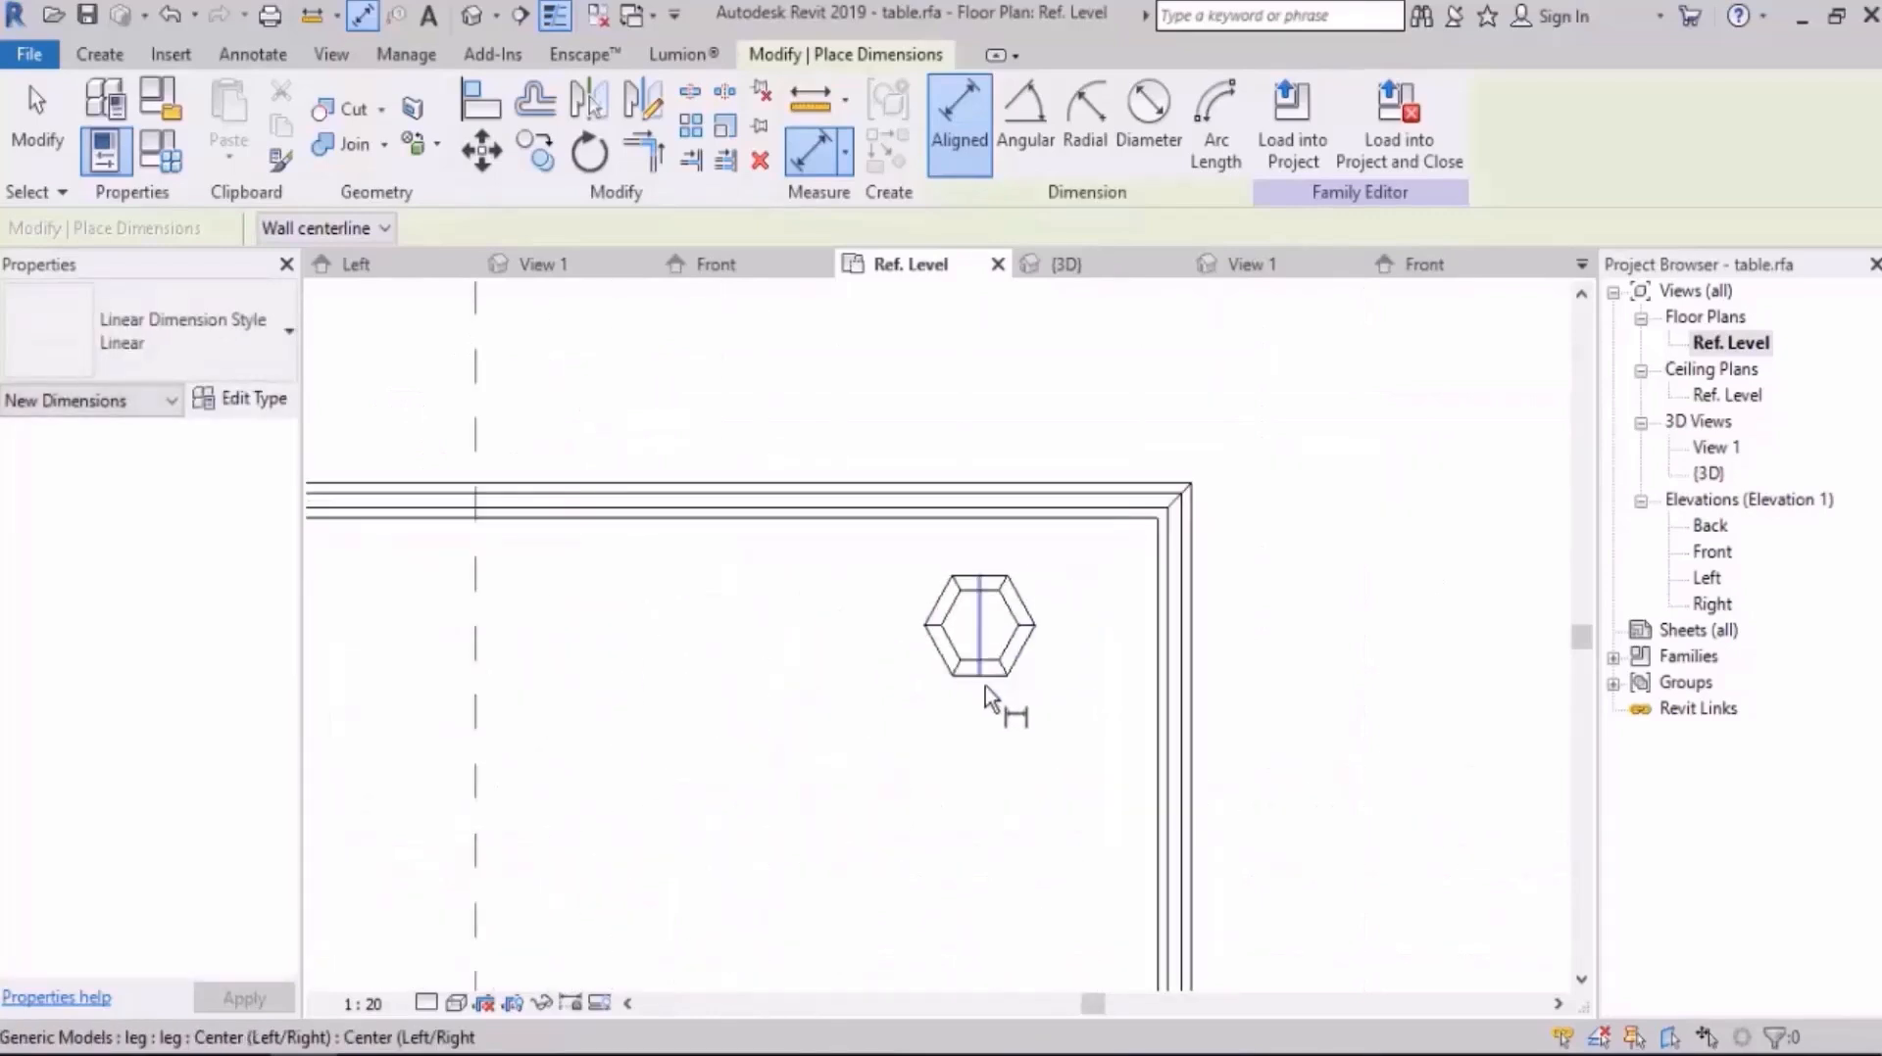
click(985, 679)
scroll(978, 679, up, 3)
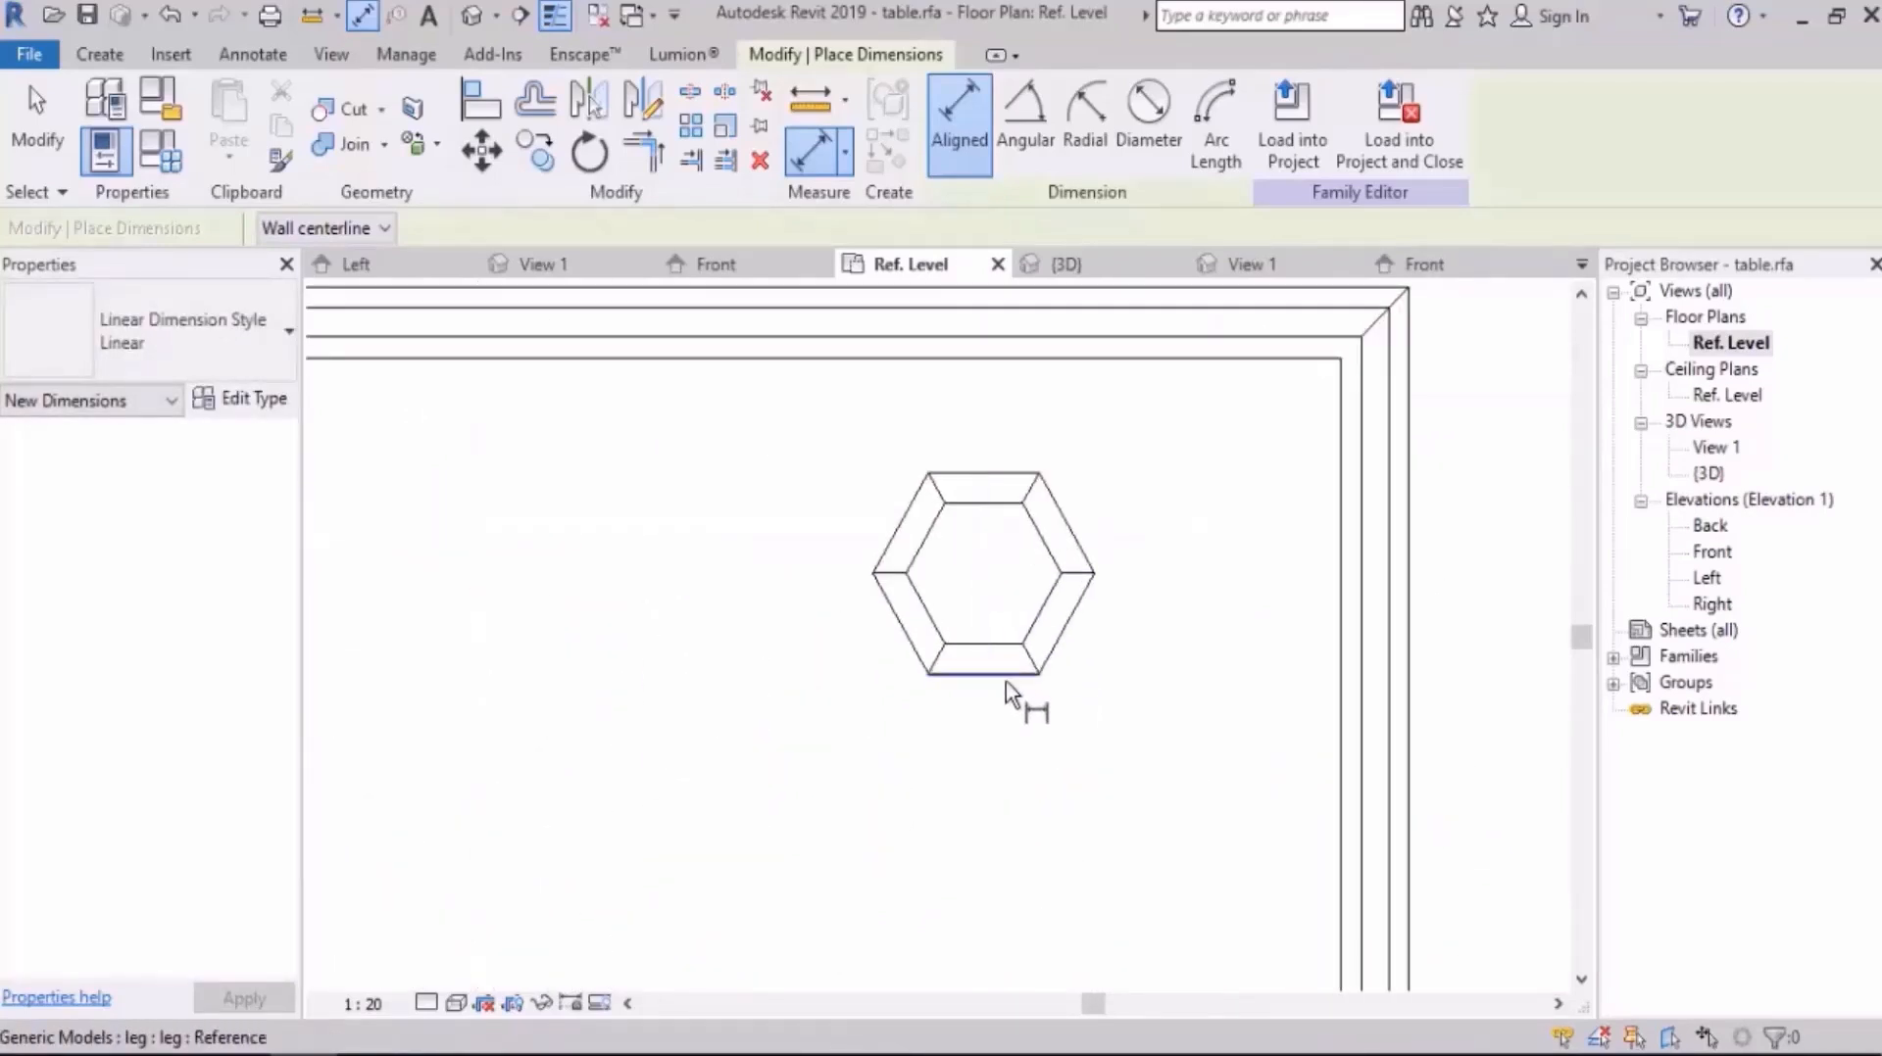
scroll(978, 727, down, 1)
click(1049, 478)
click(968, 355)
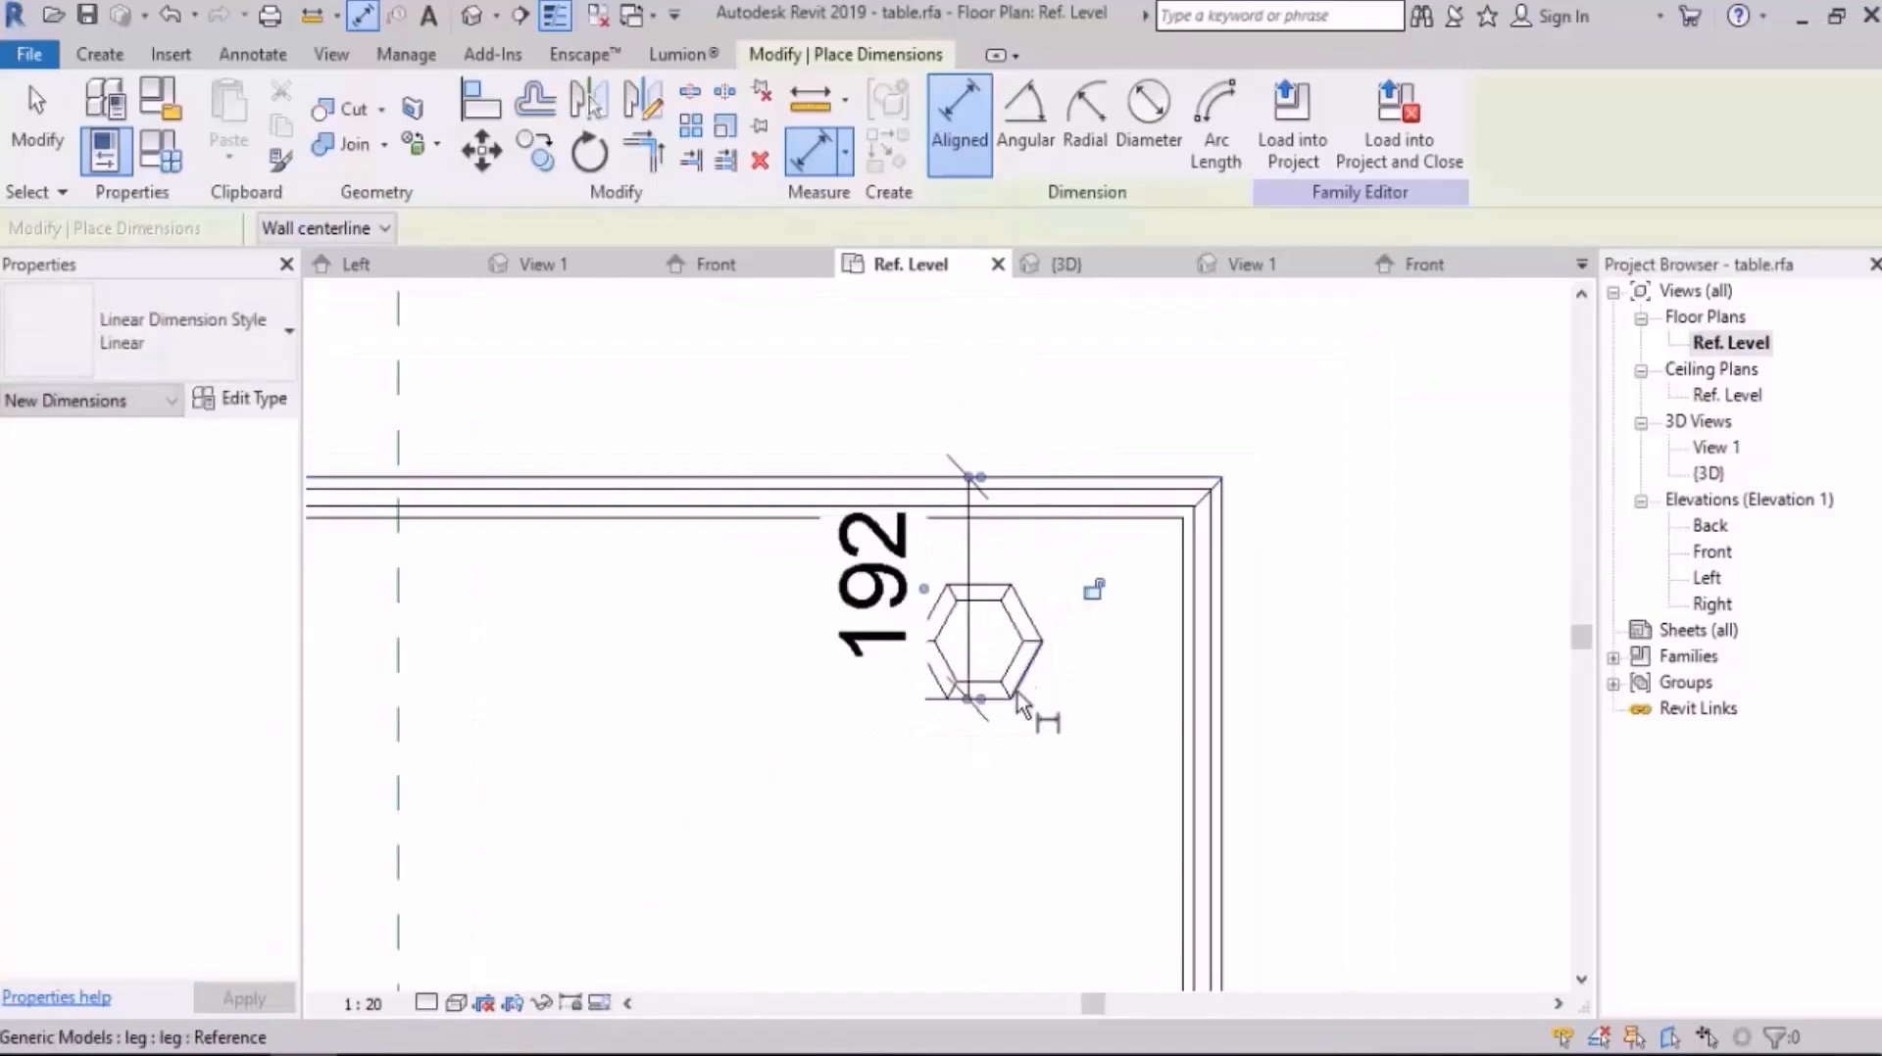
Step: Add an aligned dimension from the upper-right leg's vertical centre line to the table's right edge
scroll(1013, 695, up, 3)
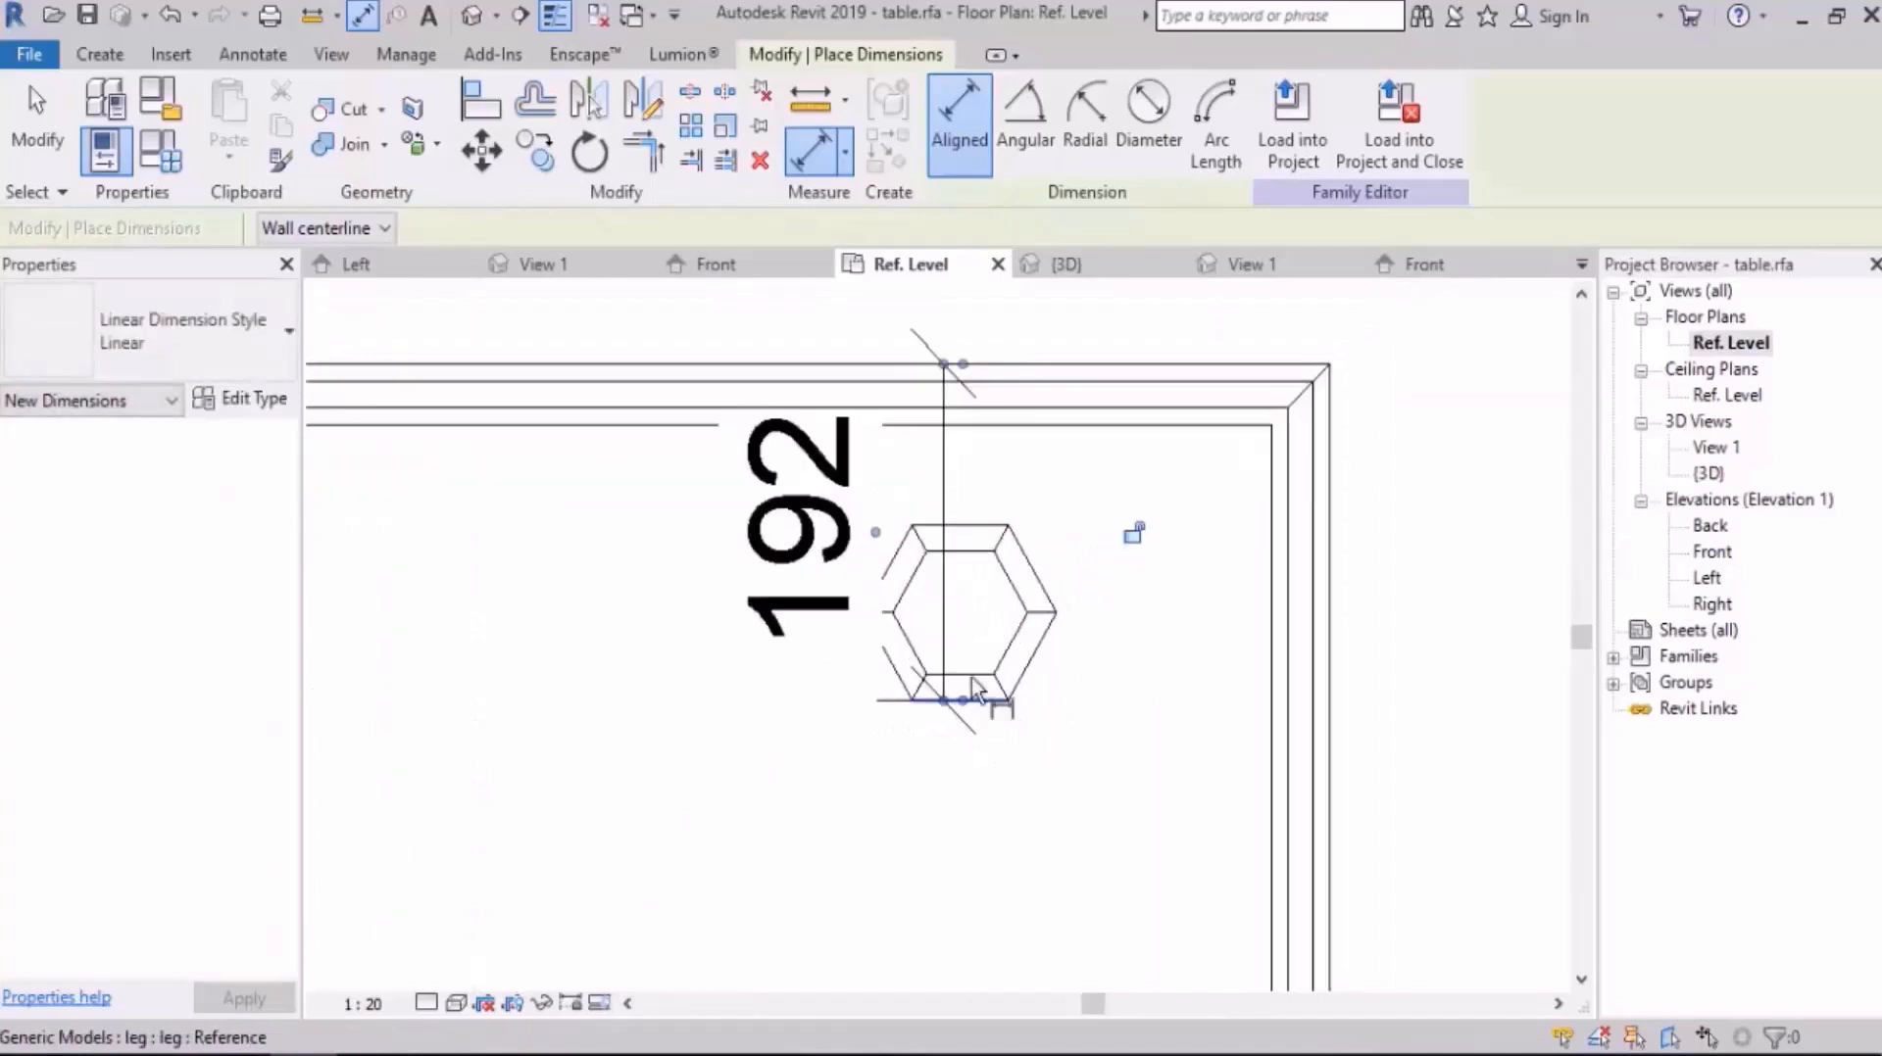
click(968, 600)
click(1331, 643)
scroll(1123, 561, down, 2)
click(1387, 812)
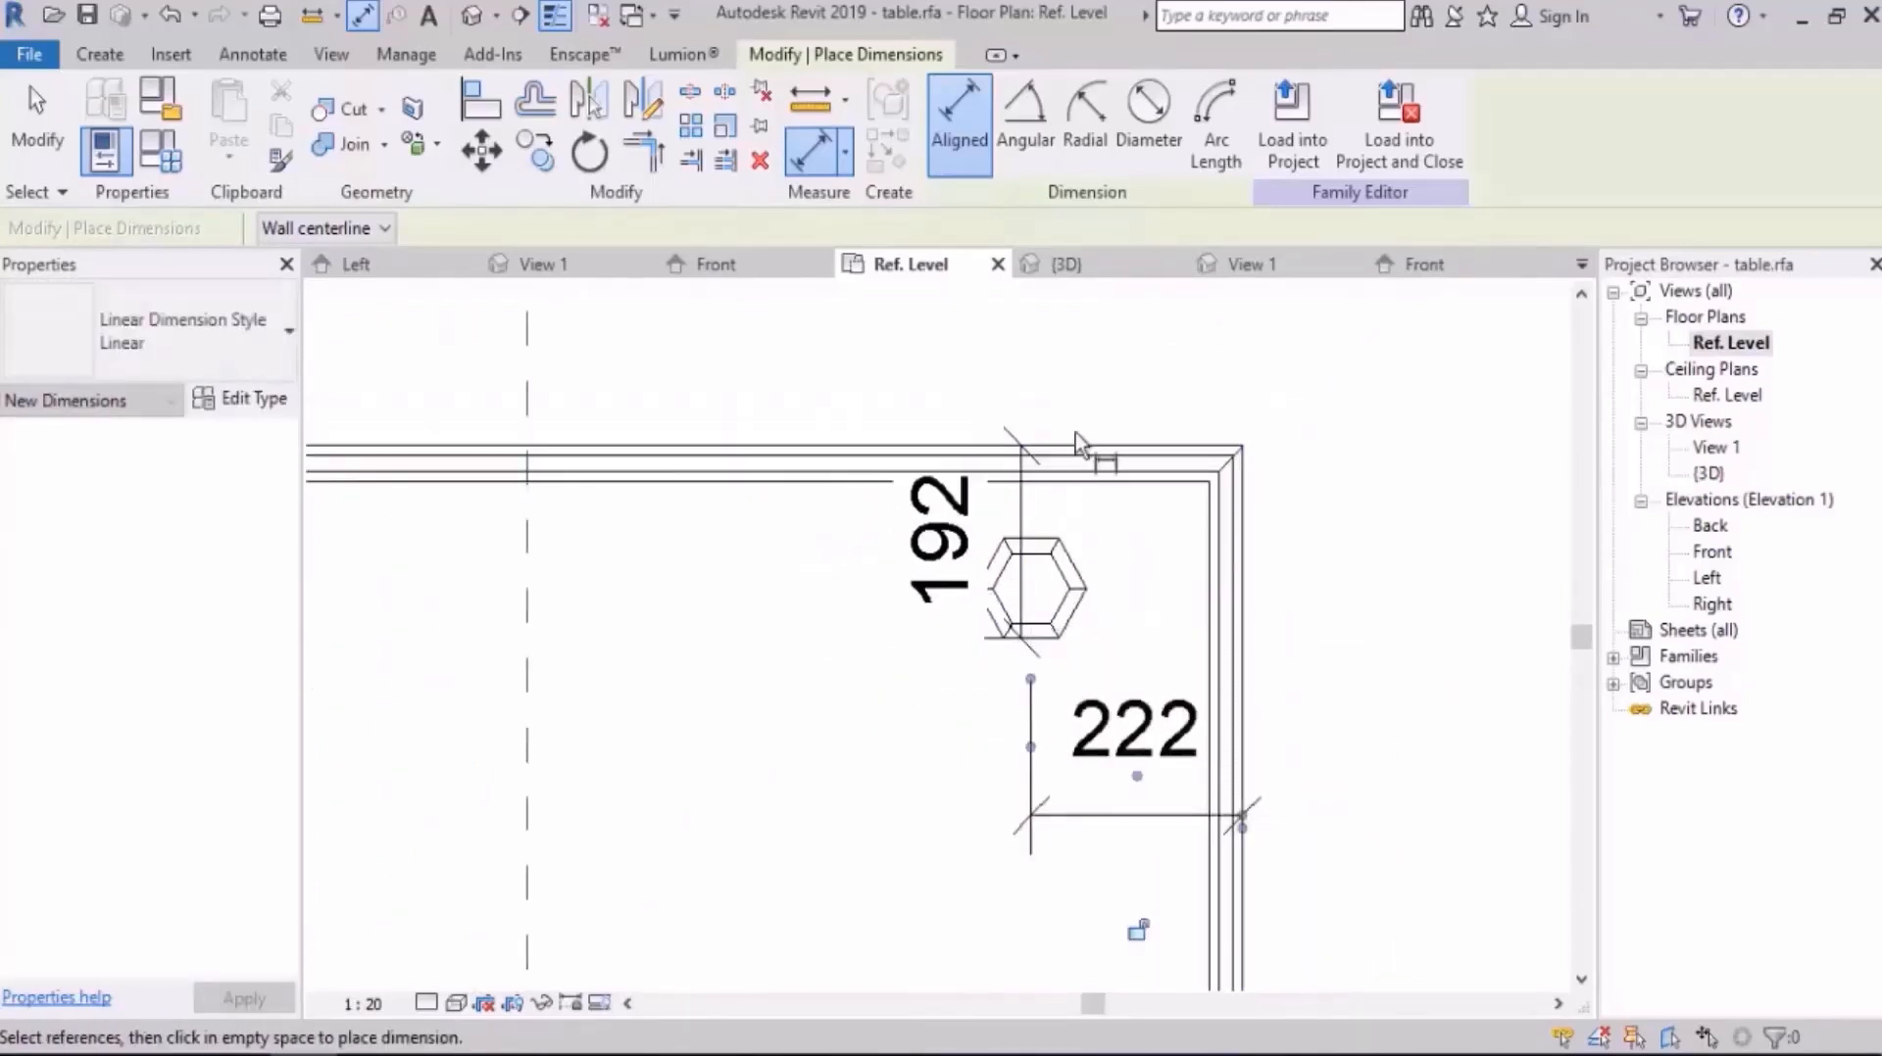
Step: Add aligned dimensions from the lower-right leg's centre lines to the table's right and lower edges
scroll(1096, 400, down, 4)
scroll(1125, 716, up, 4)
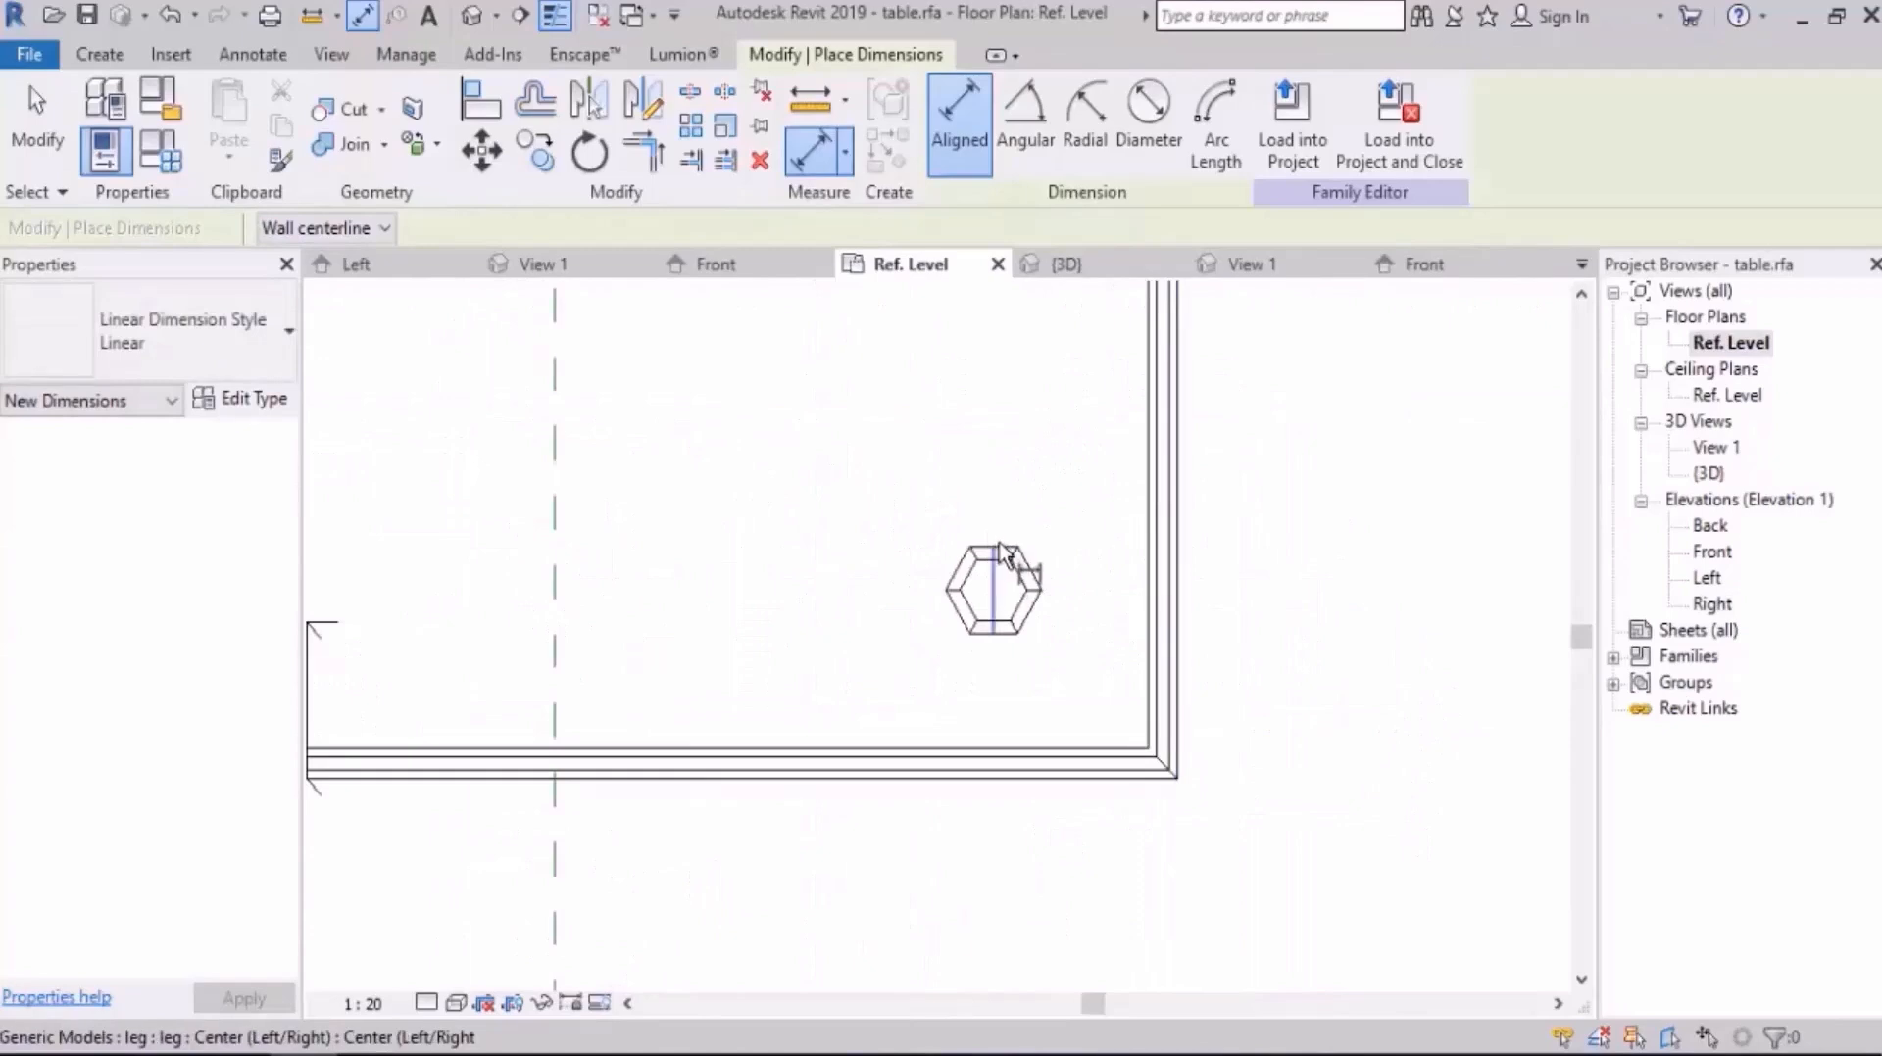
click(1122, 583)
click(1176, 598)
click(1274, 482)
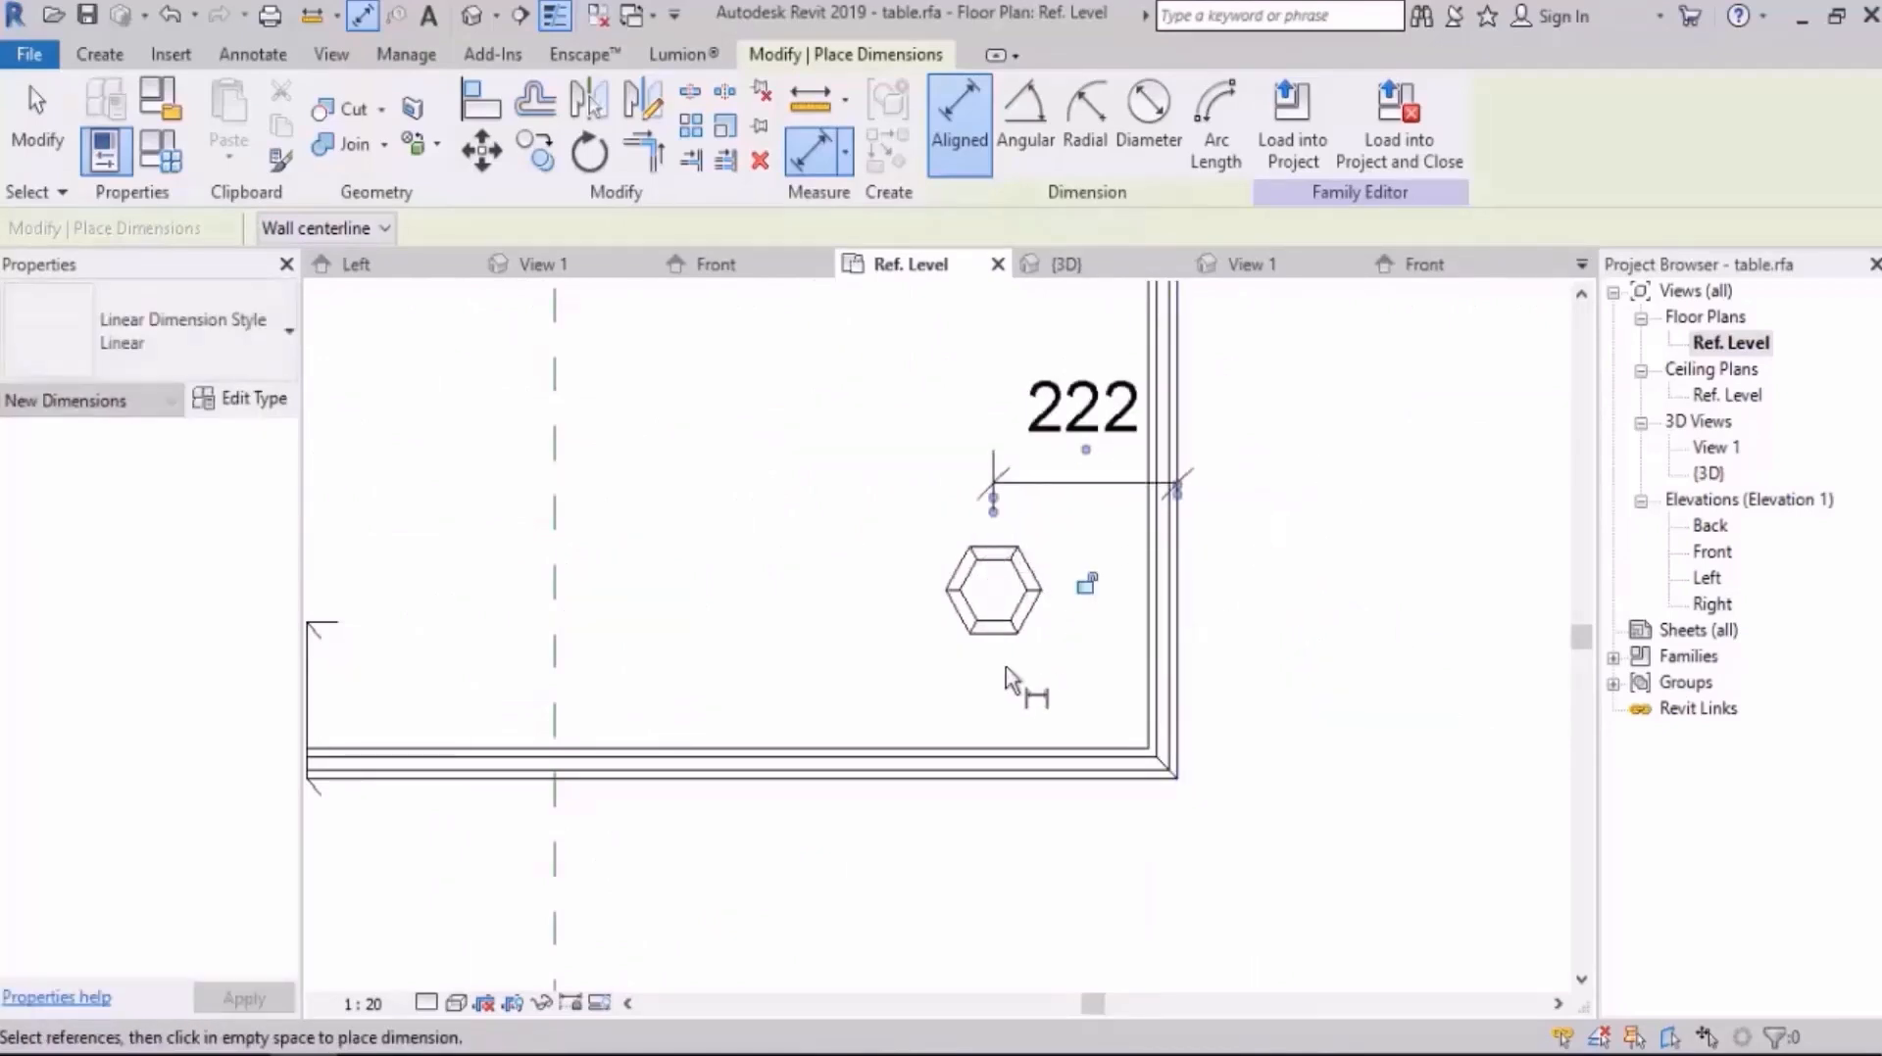
click(994, 591)
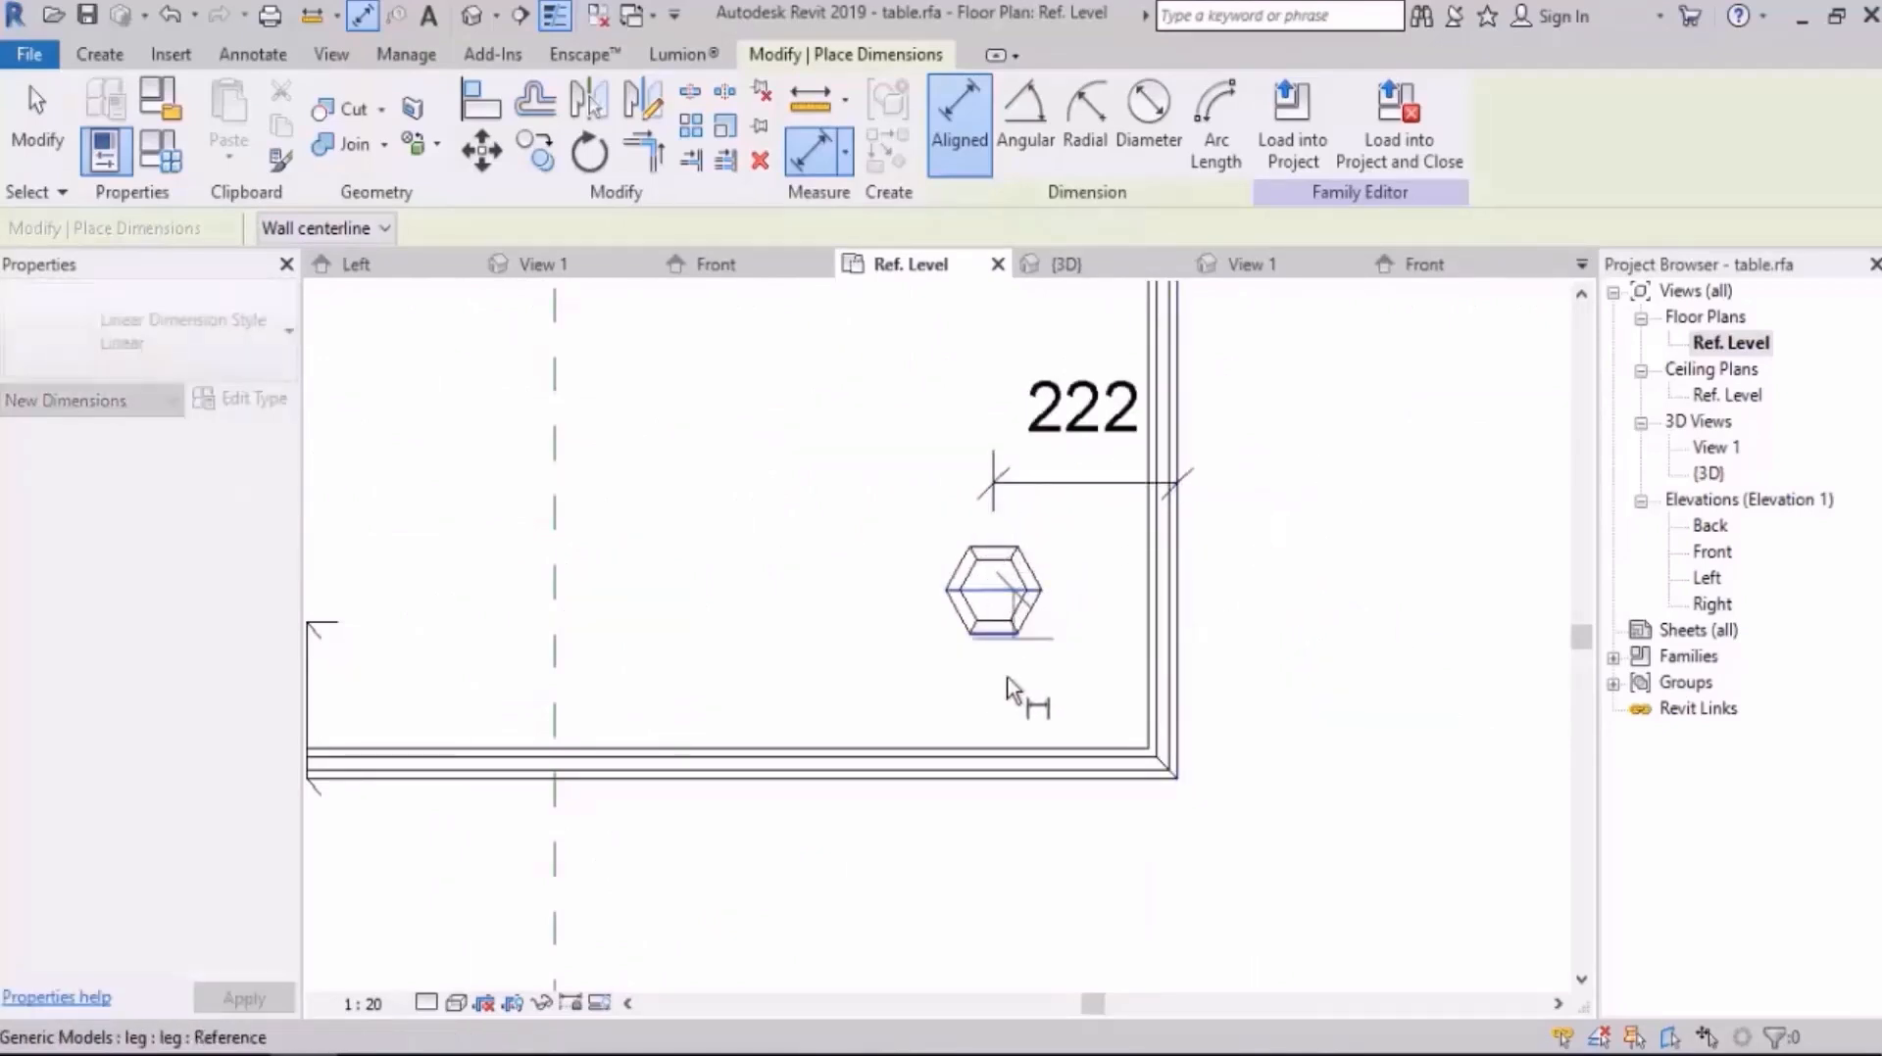
click(1009, 774)
scroll(1010, 770, down, 1)
middle_drag(1010, 770, 1029, 720)
click(909, 774)
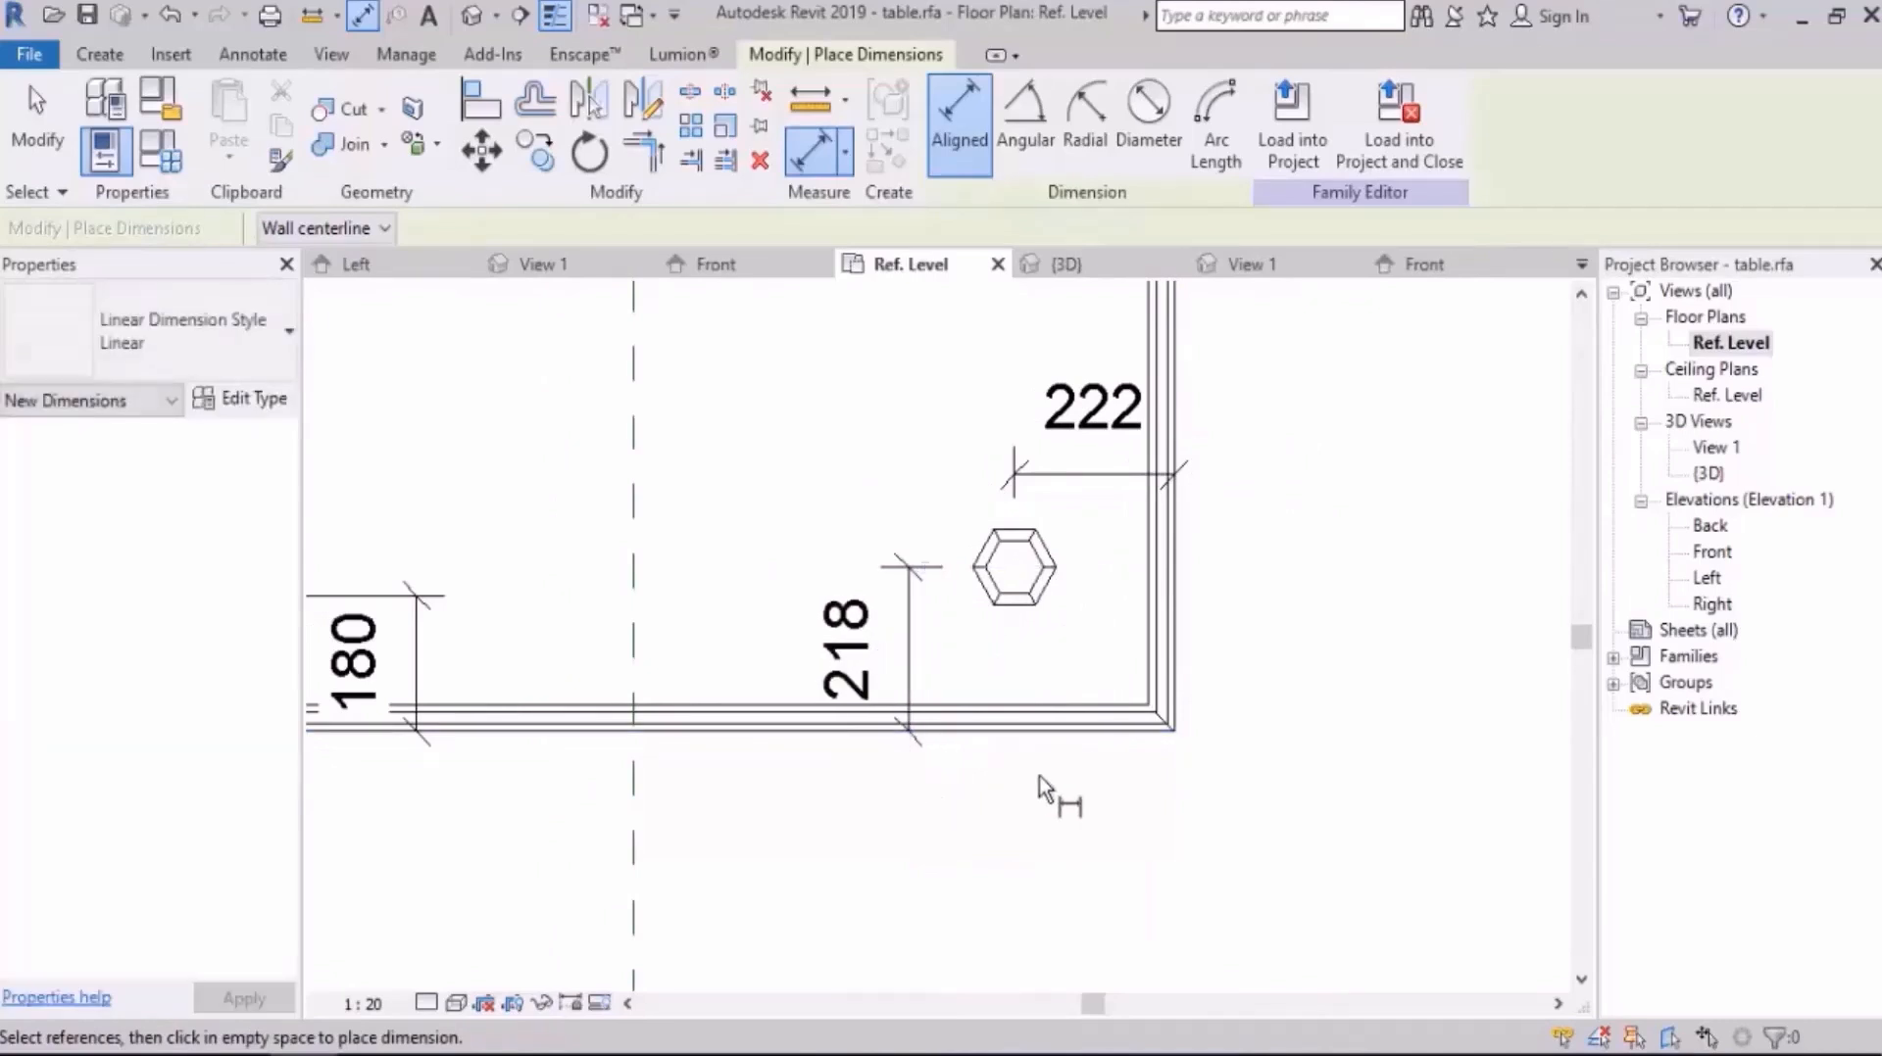
Step: Set the upper-left leg's distance from the table's upper edge to 180 mm
key(Escape)
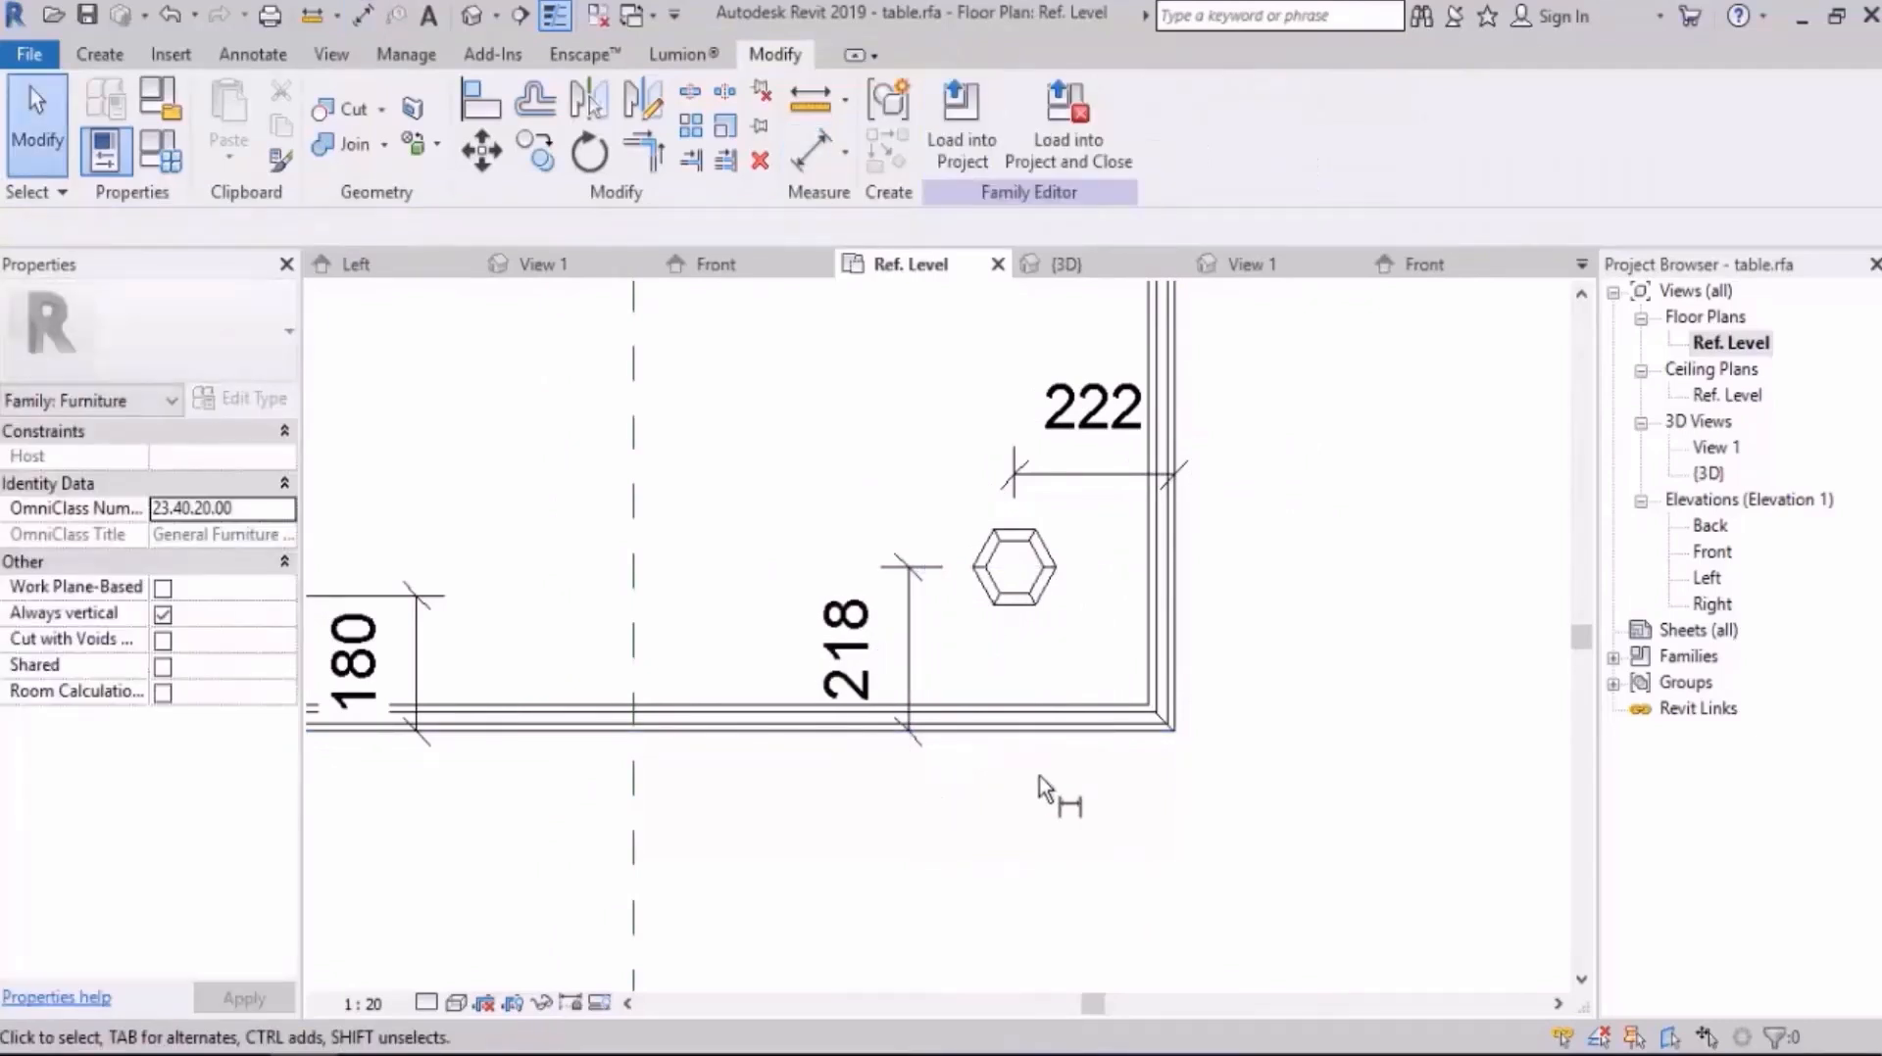
scroll(1250, 777, down, 3)
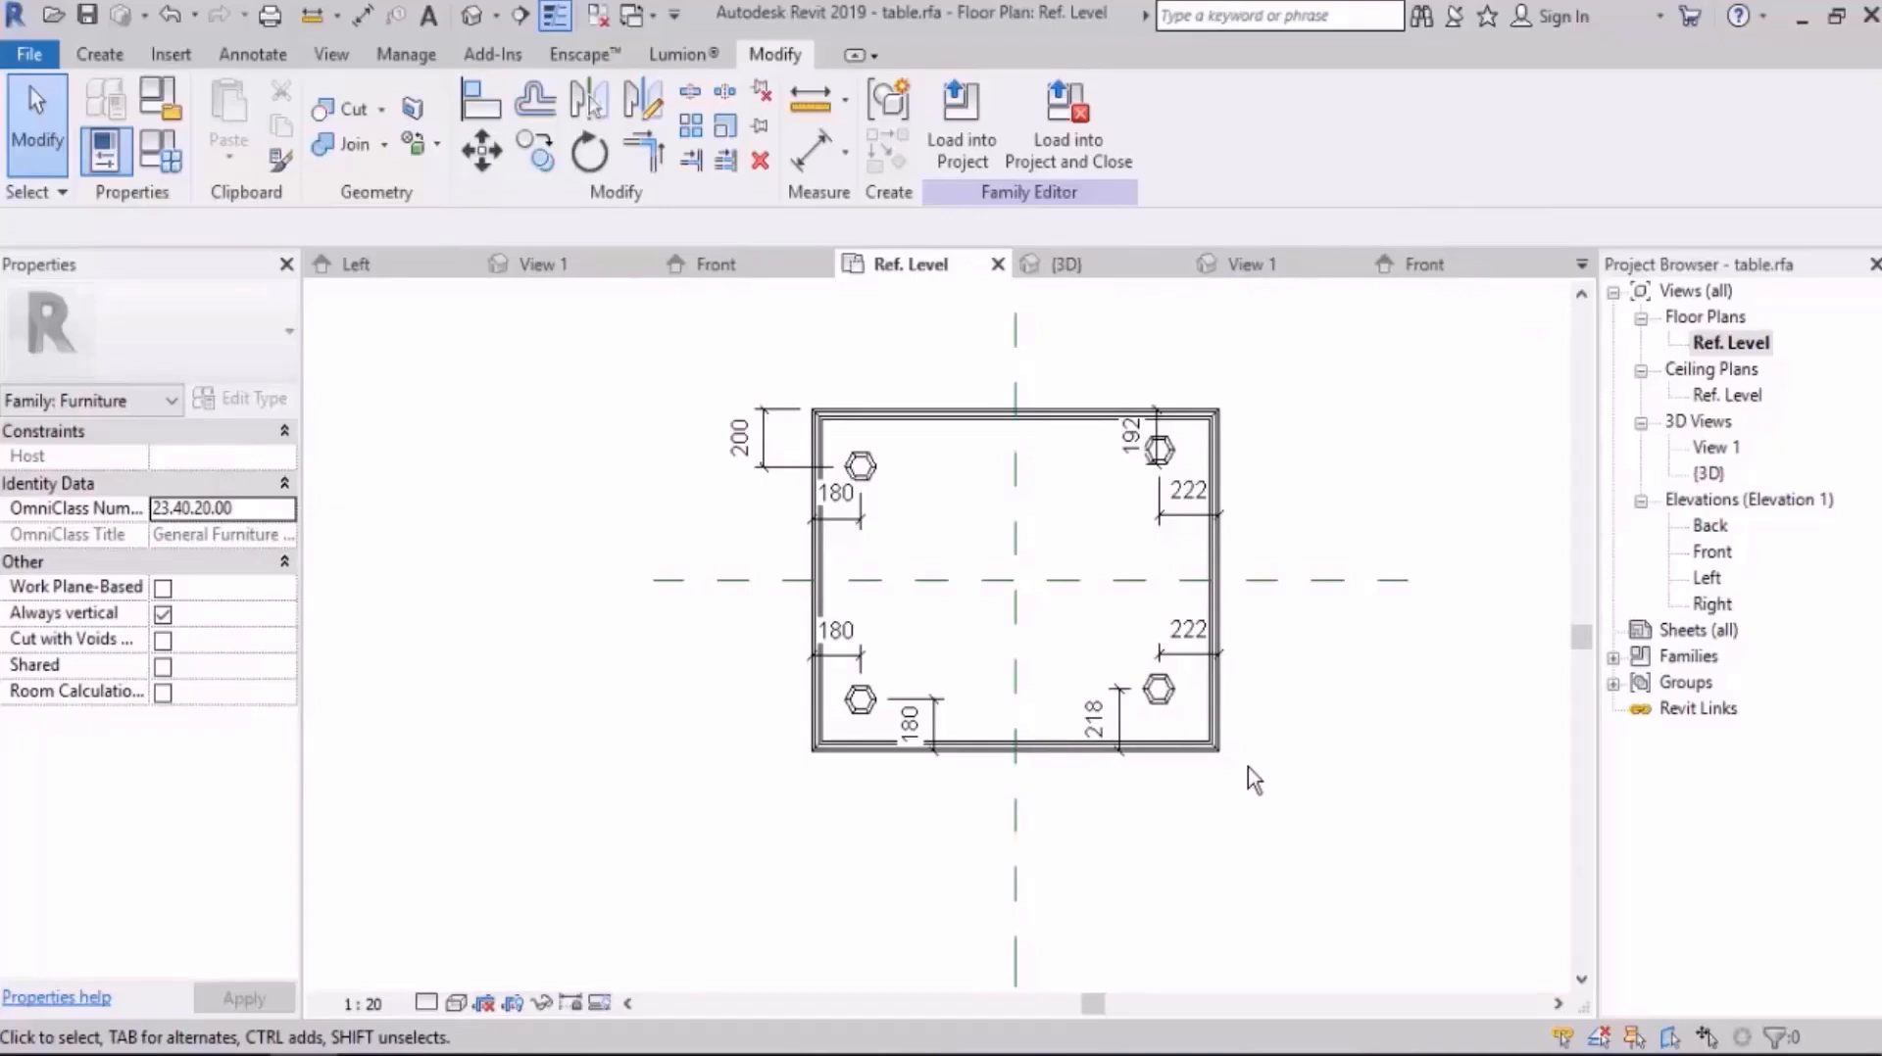
scroll(902, 447, up, 3)
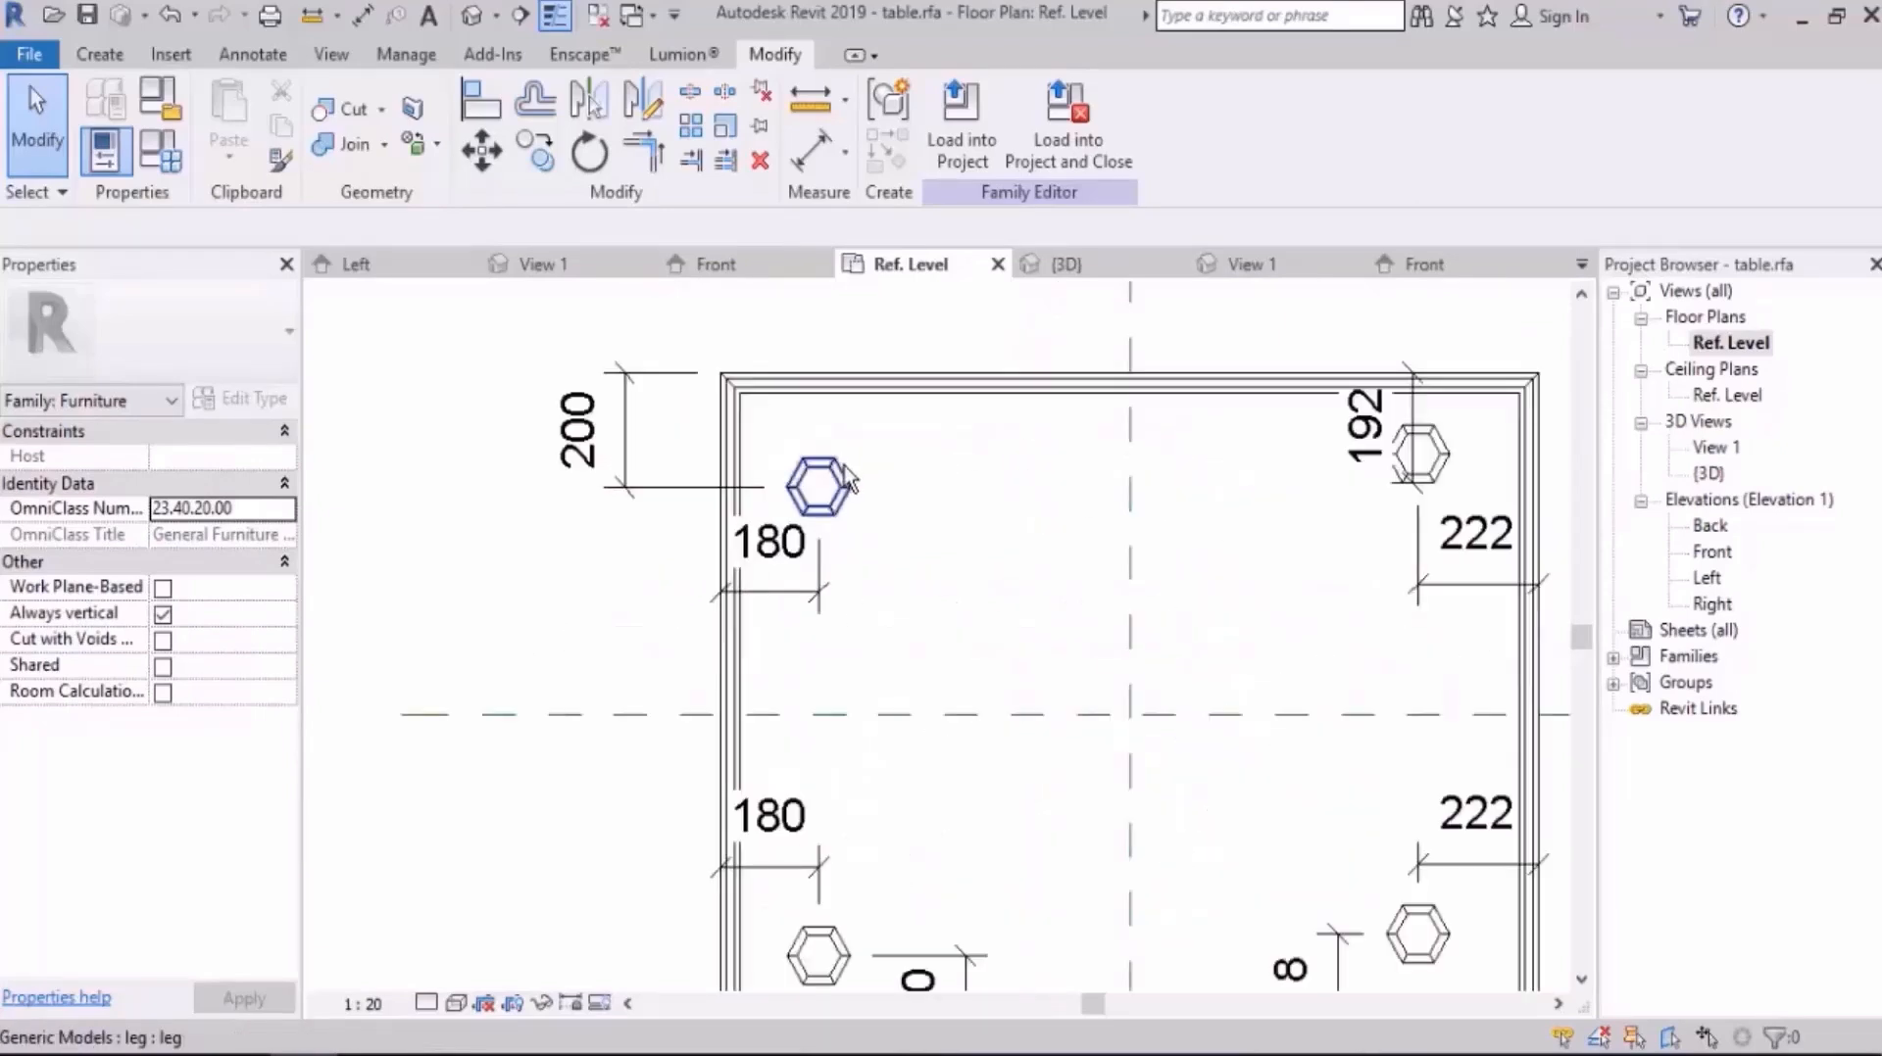
click(870, 465)
click(586, 423)
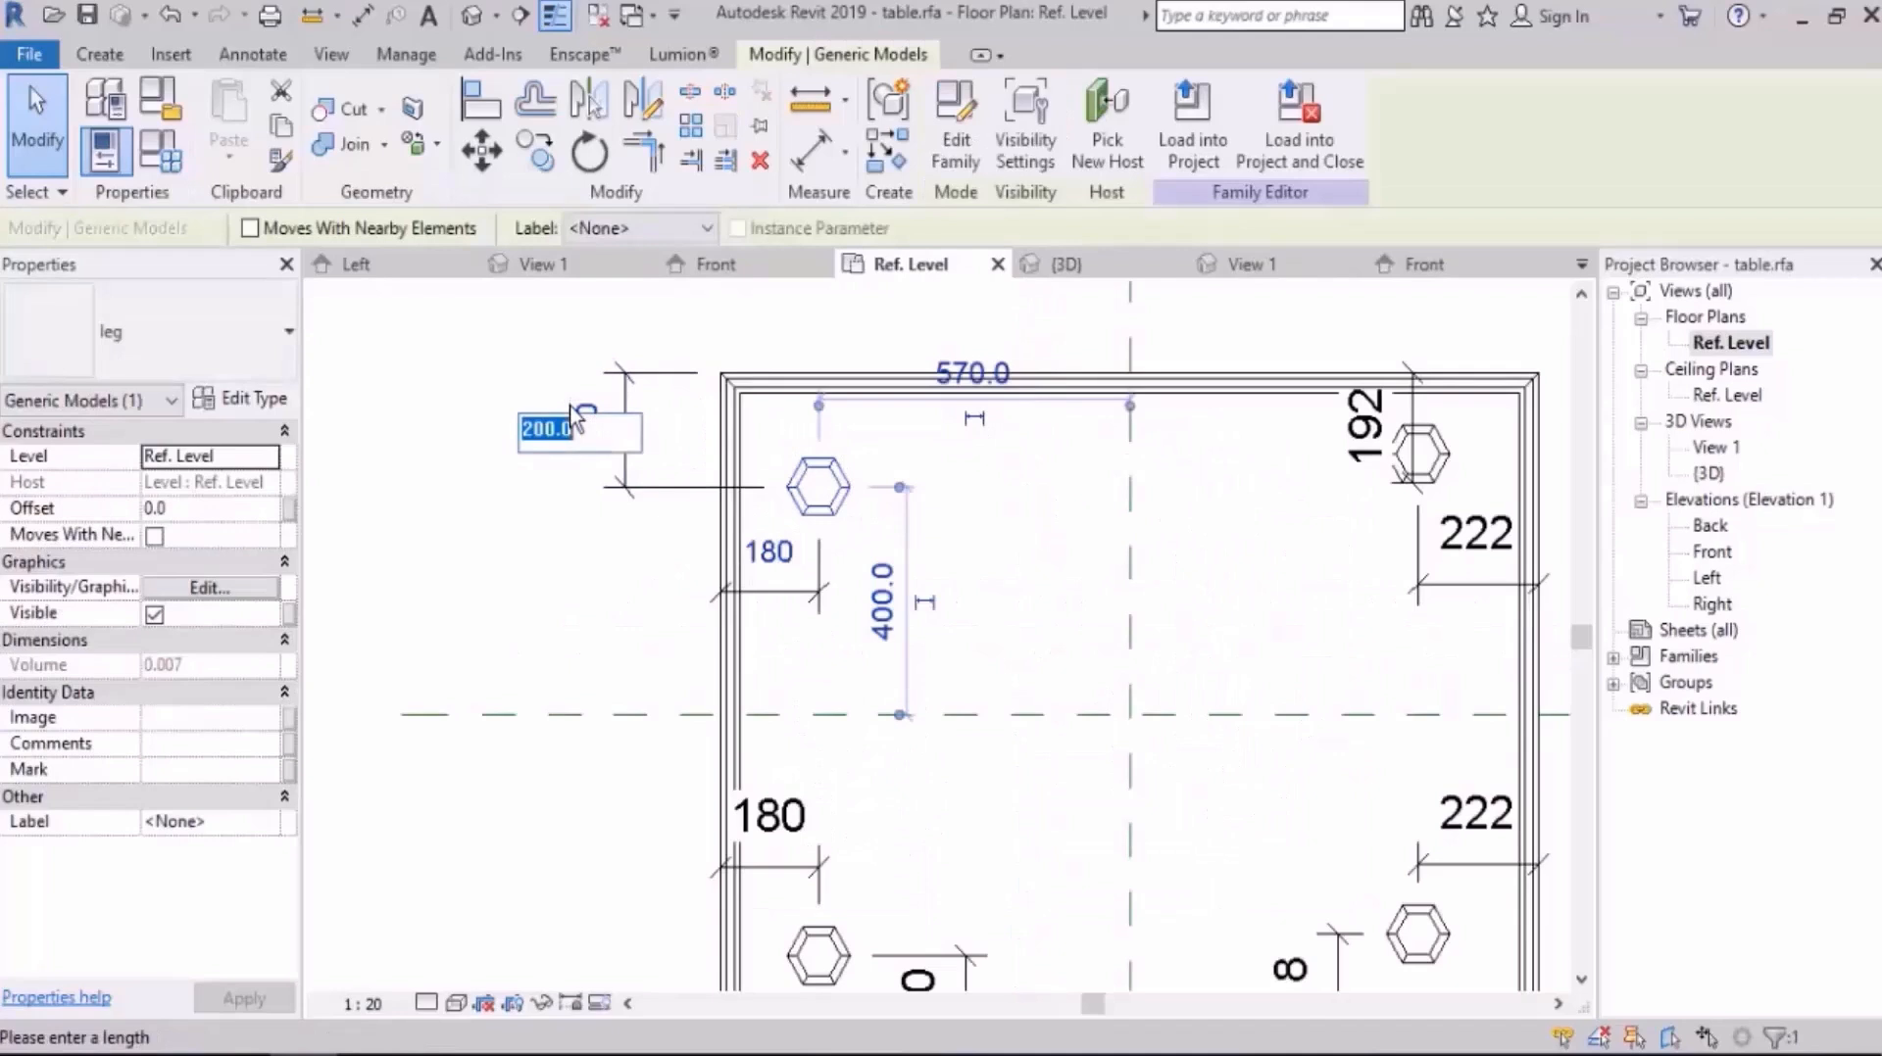
text(180)
key(Return)
middle_drag(1361, 546, 1018, 575)
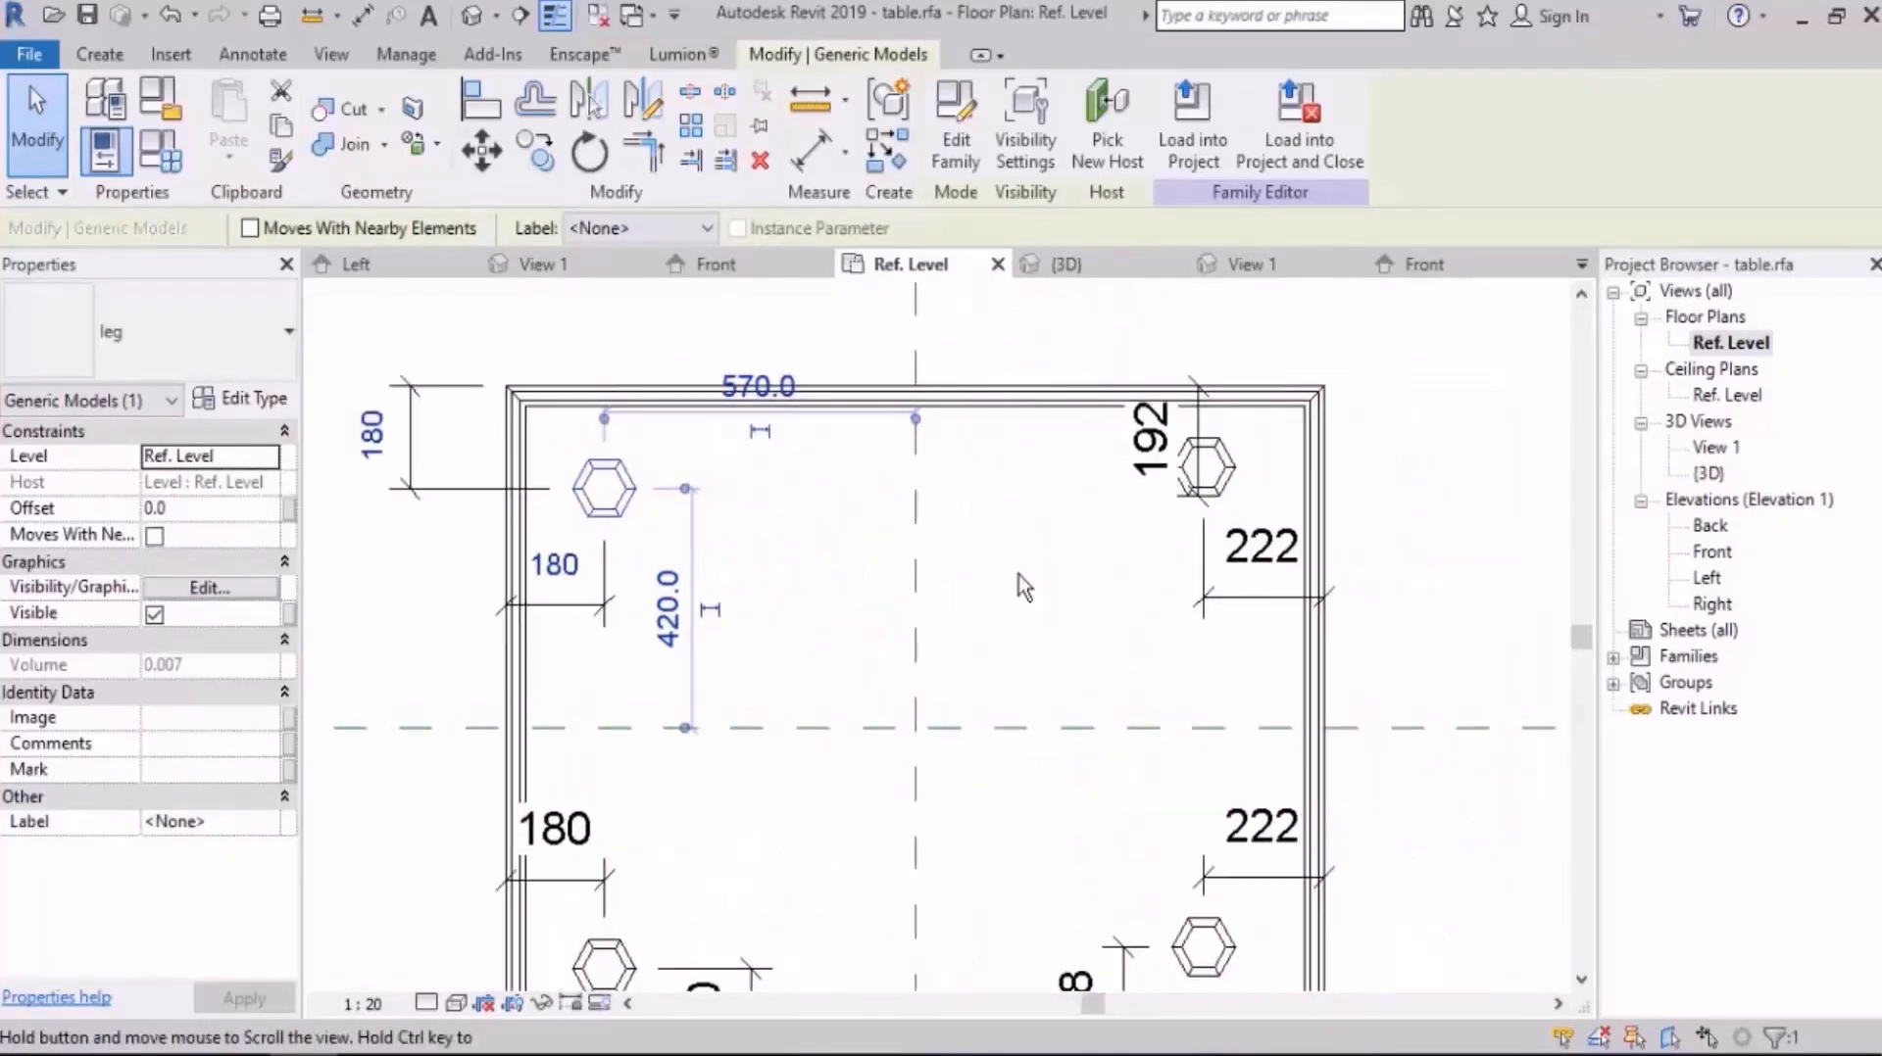
click(1035, 564)
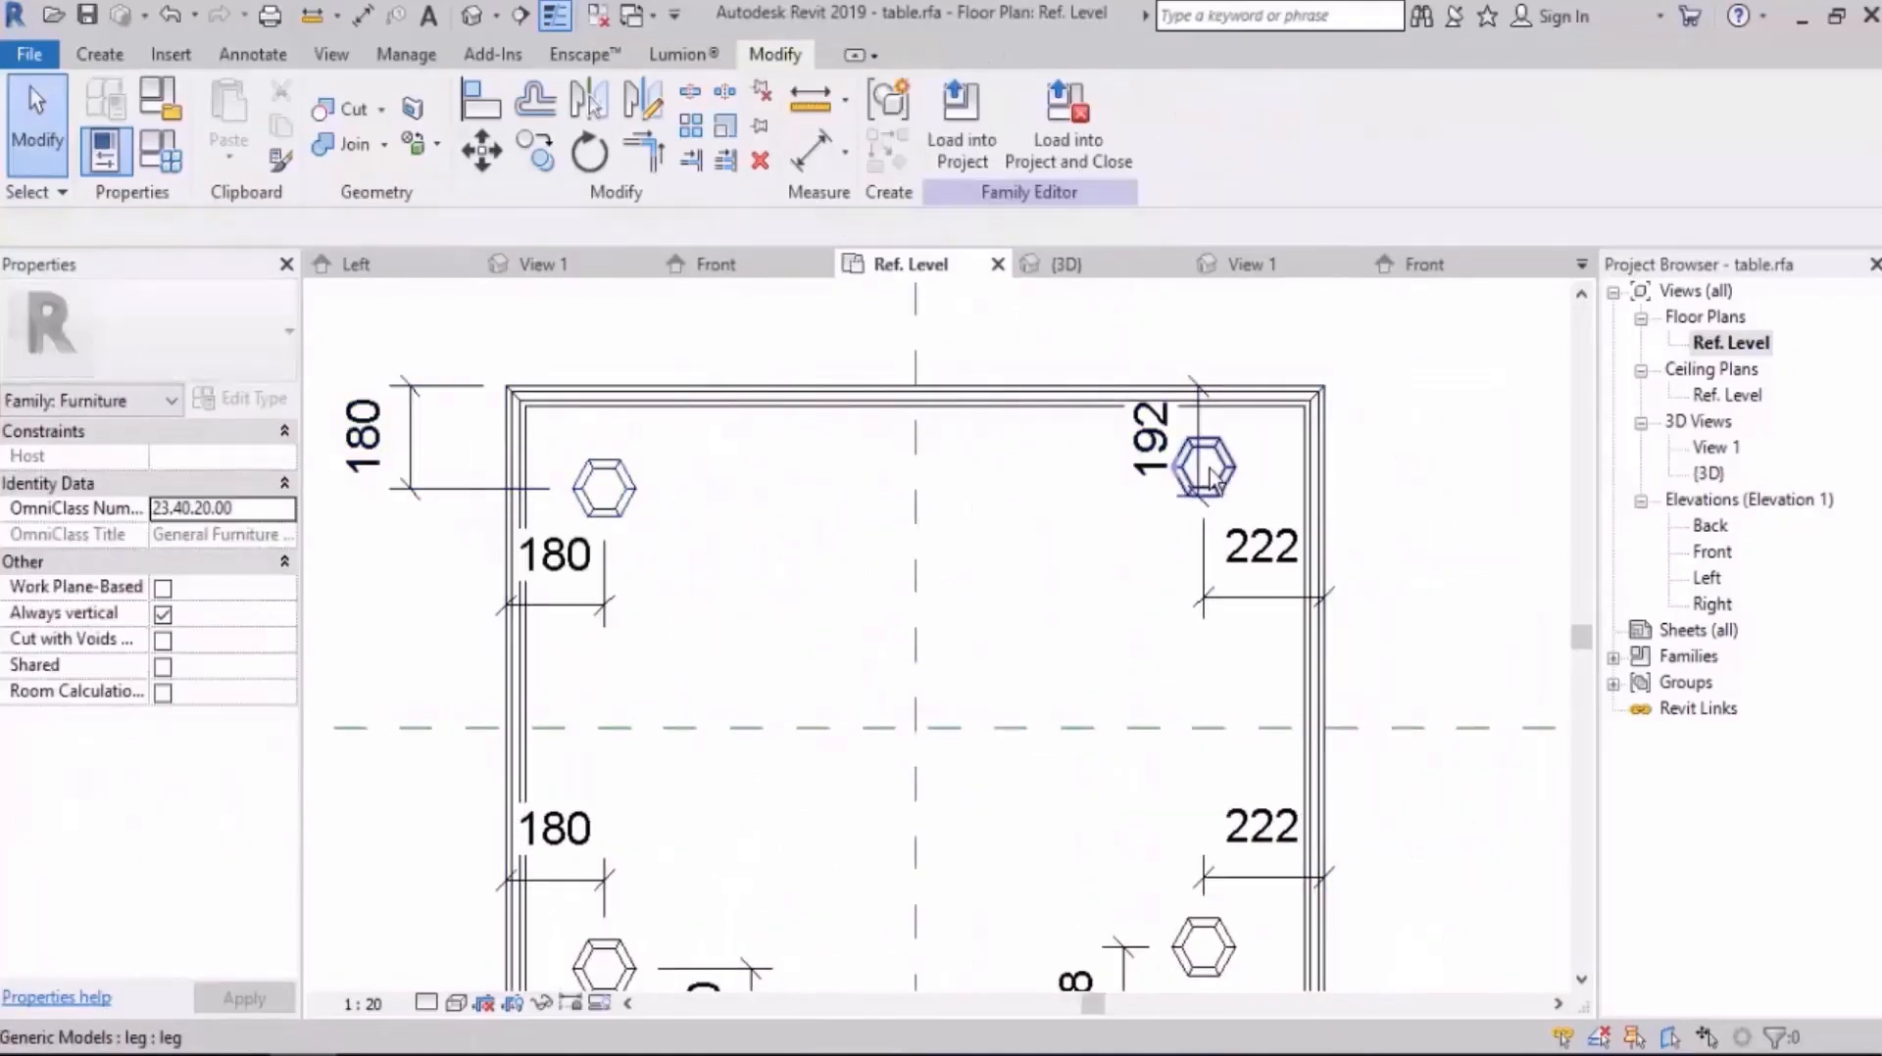
Step: Set the upper-right leg's distances from the table's upper and right edges to 180 mm
click(1216, 474)
click(1160, 440)
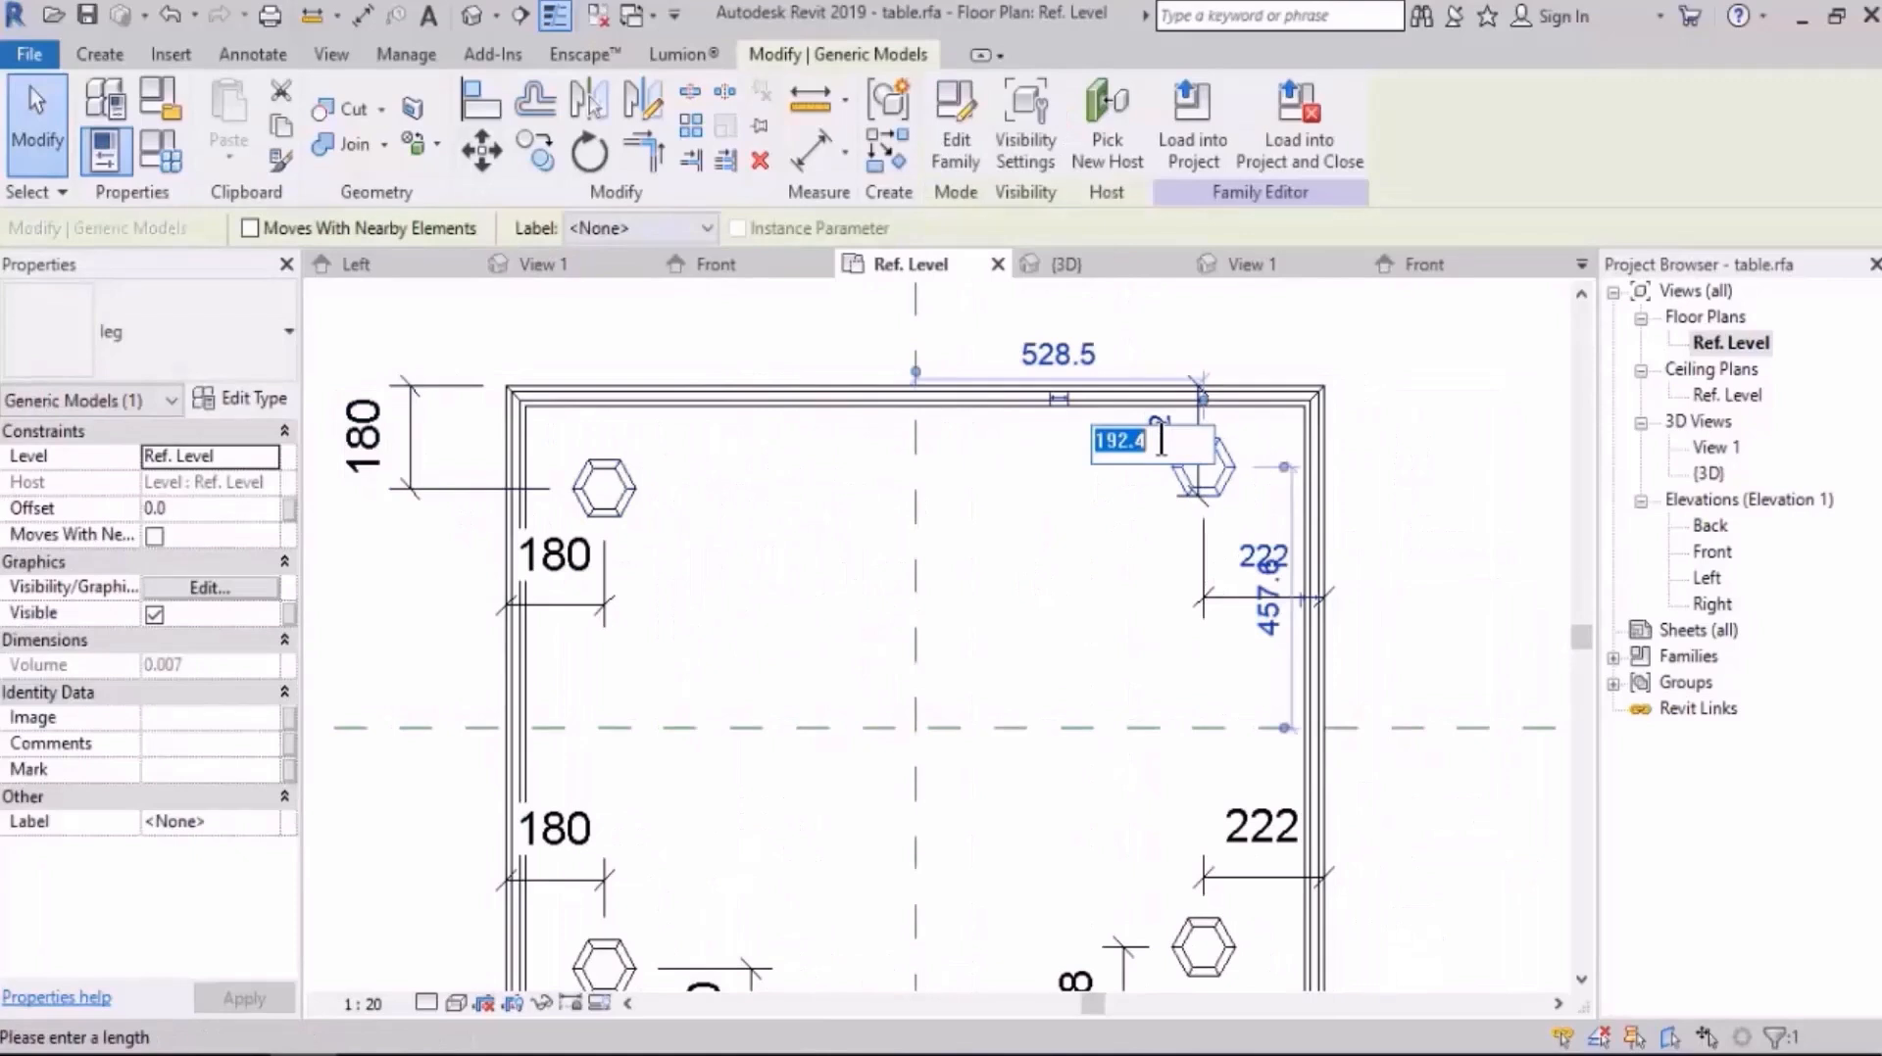
key(Return)
click(1258, 554)
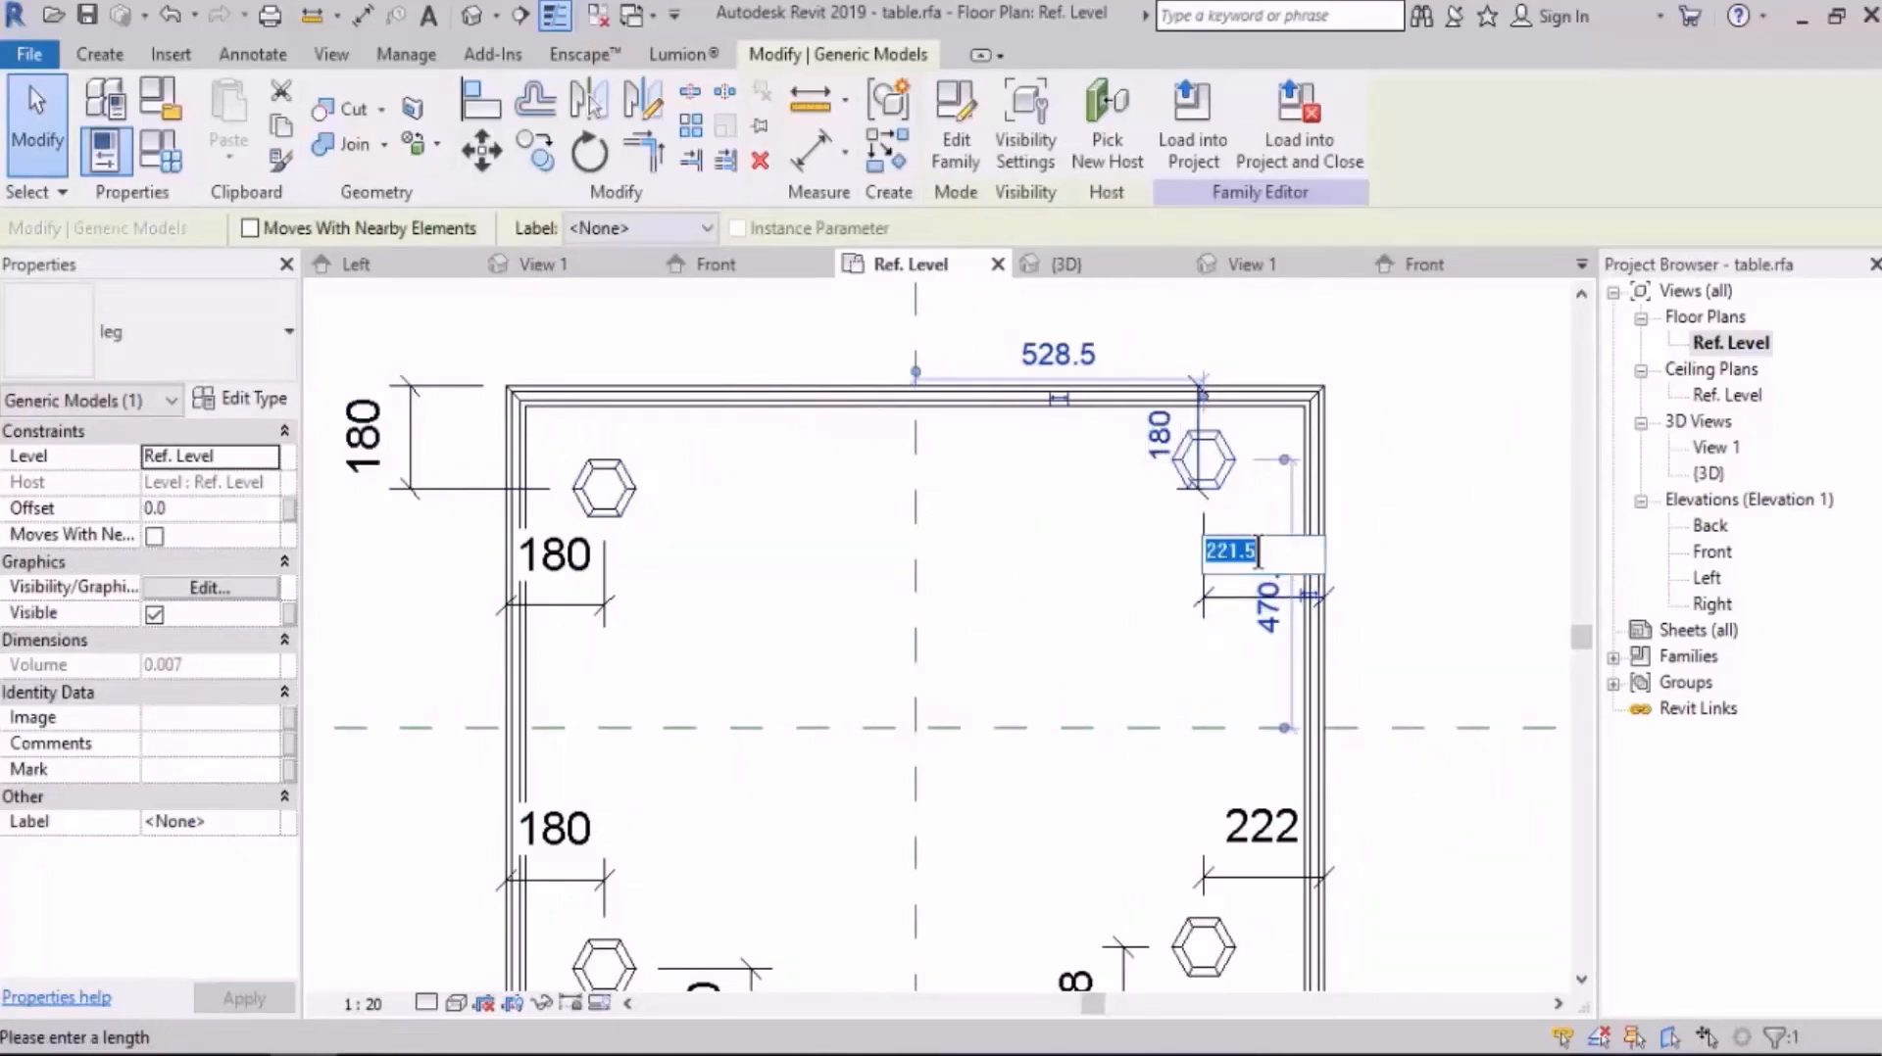
text(180)
key(Return)
Step: Set the lower-right leg's distances from the table's right and lower edges to 180 mm
scroll(1257, 554, down, 2)
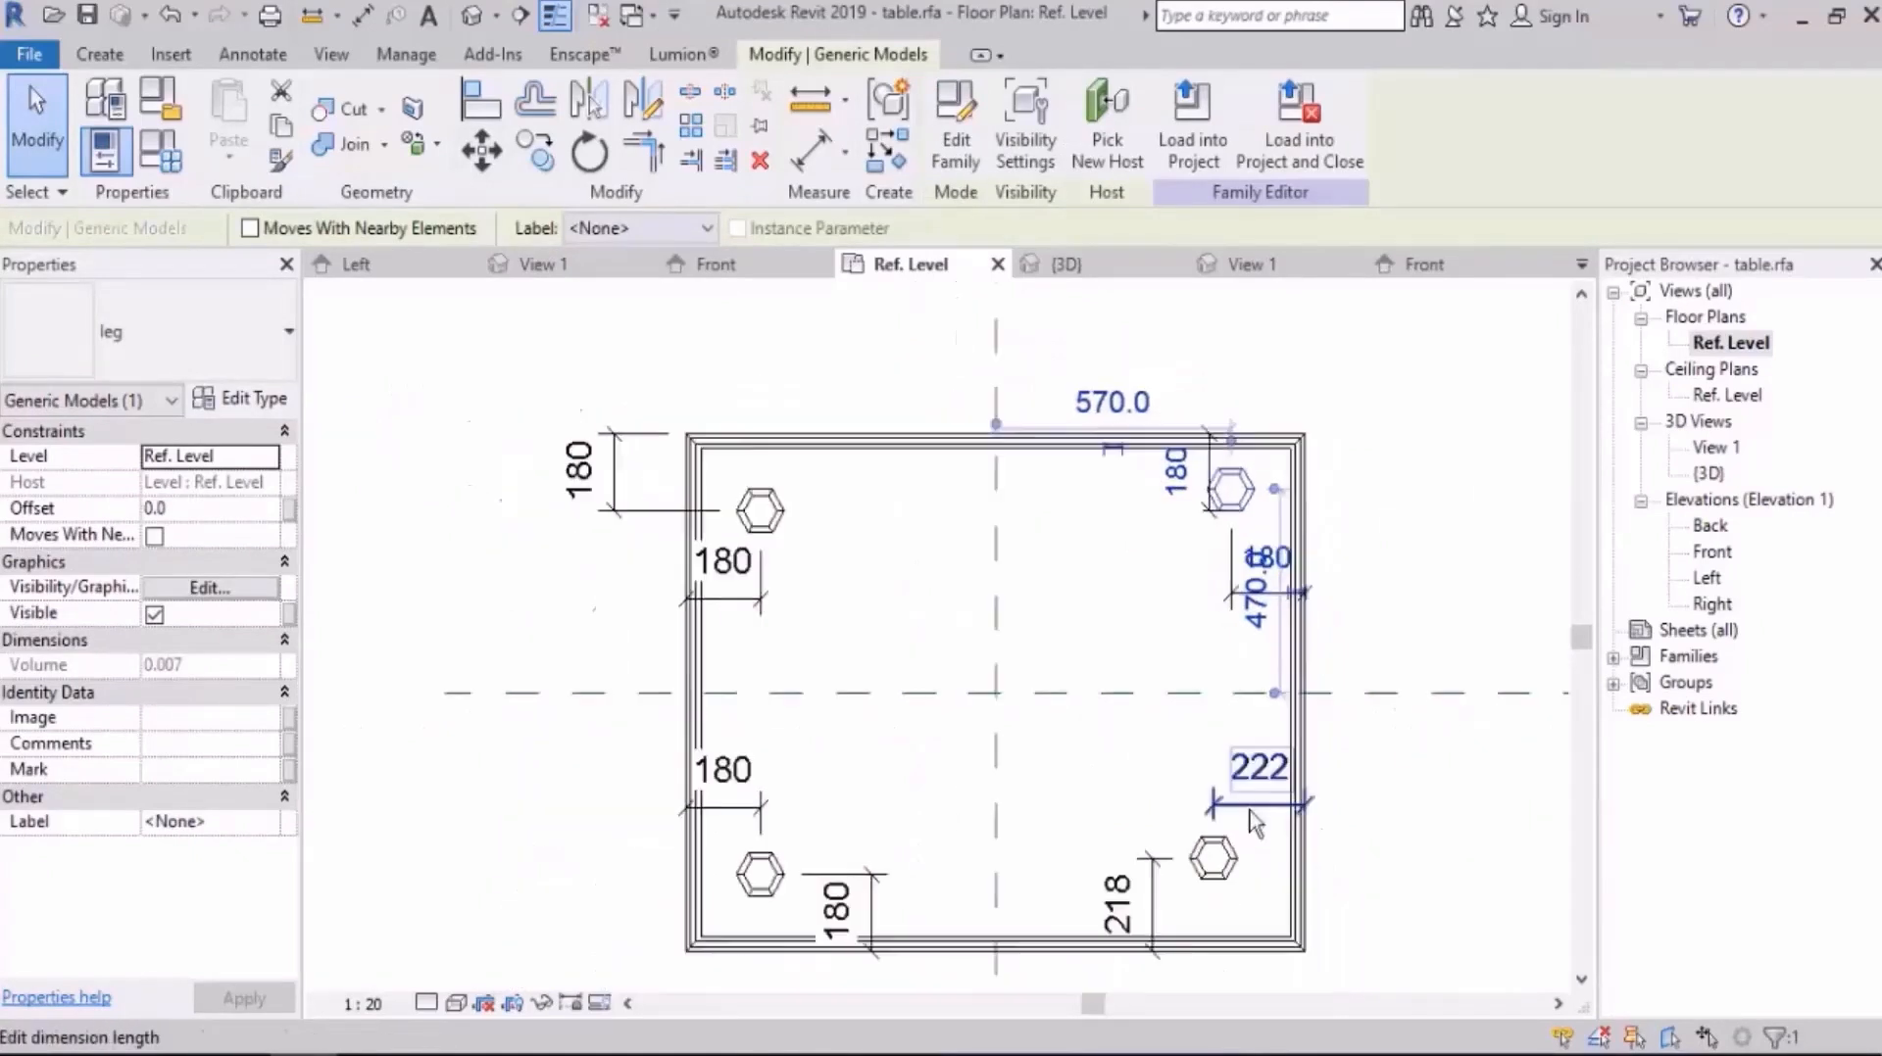
scroll(1156, 686, up, 2)
click(1159, 676)
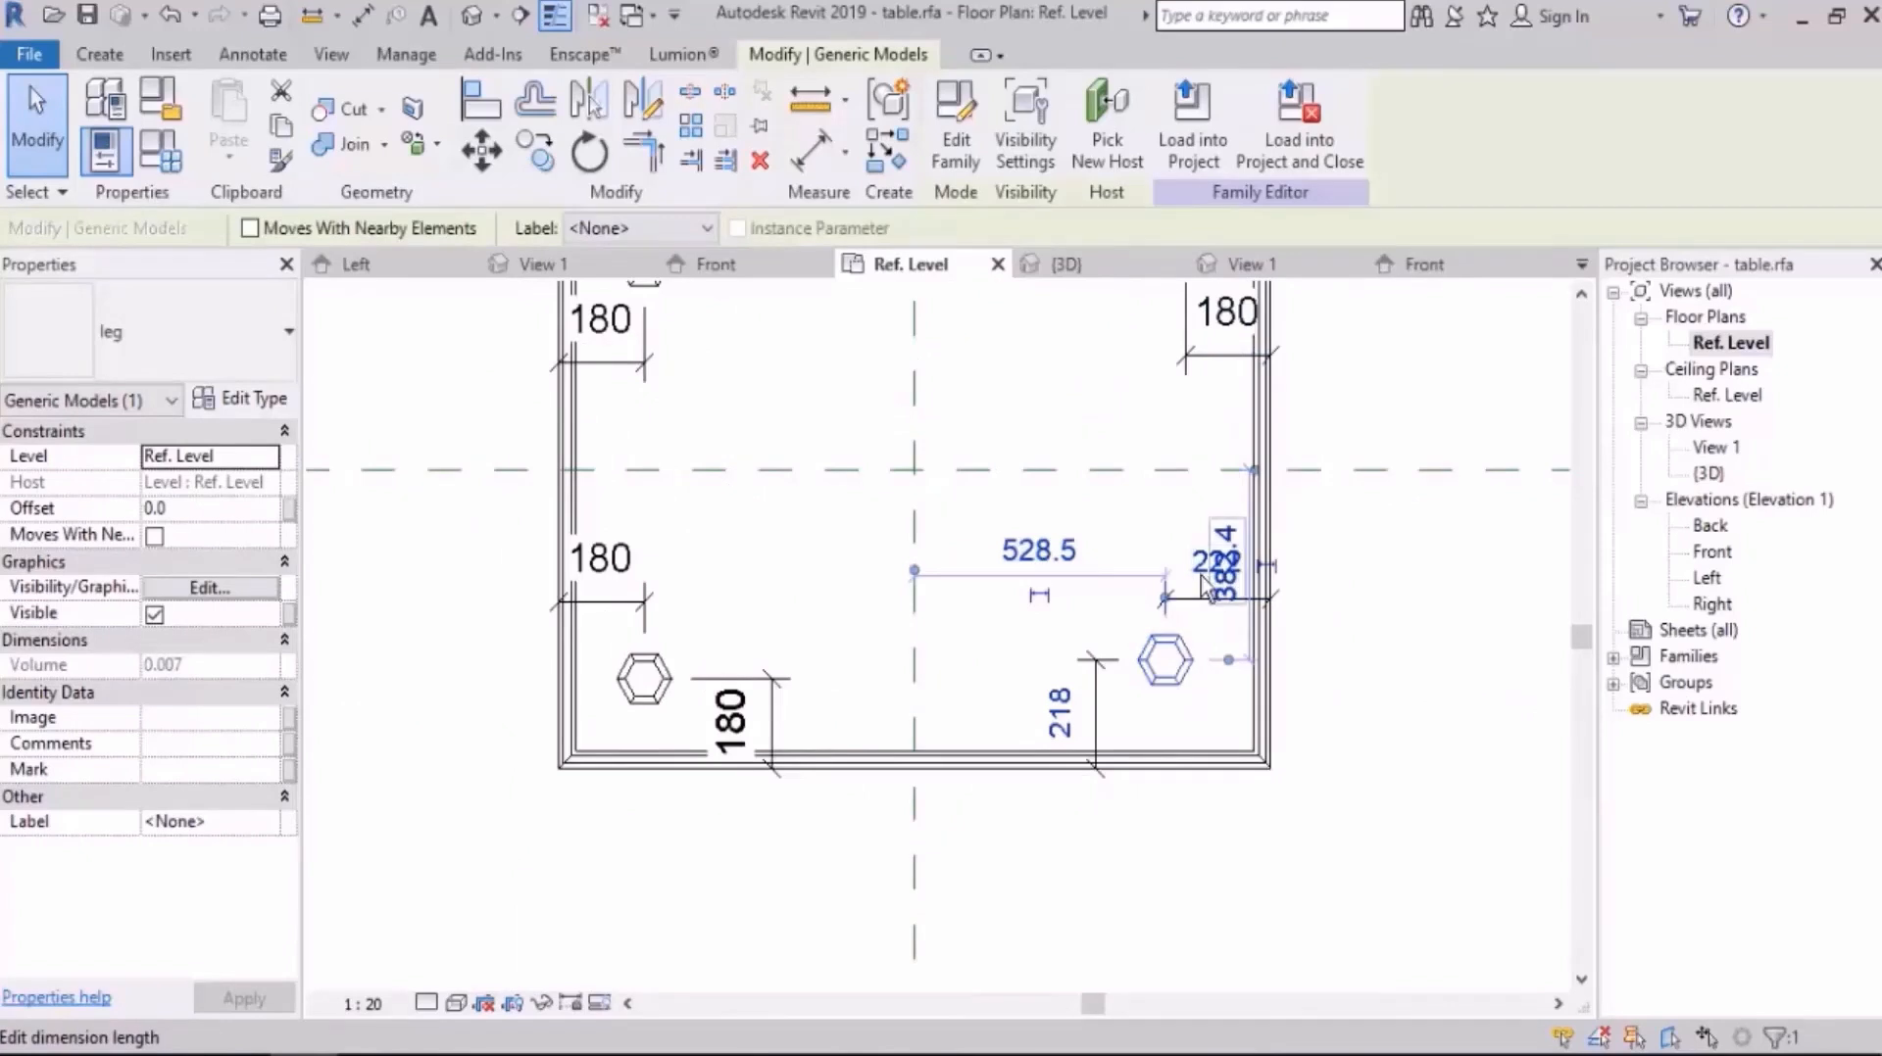
click(1191, 570)
text(180)
key(Return)
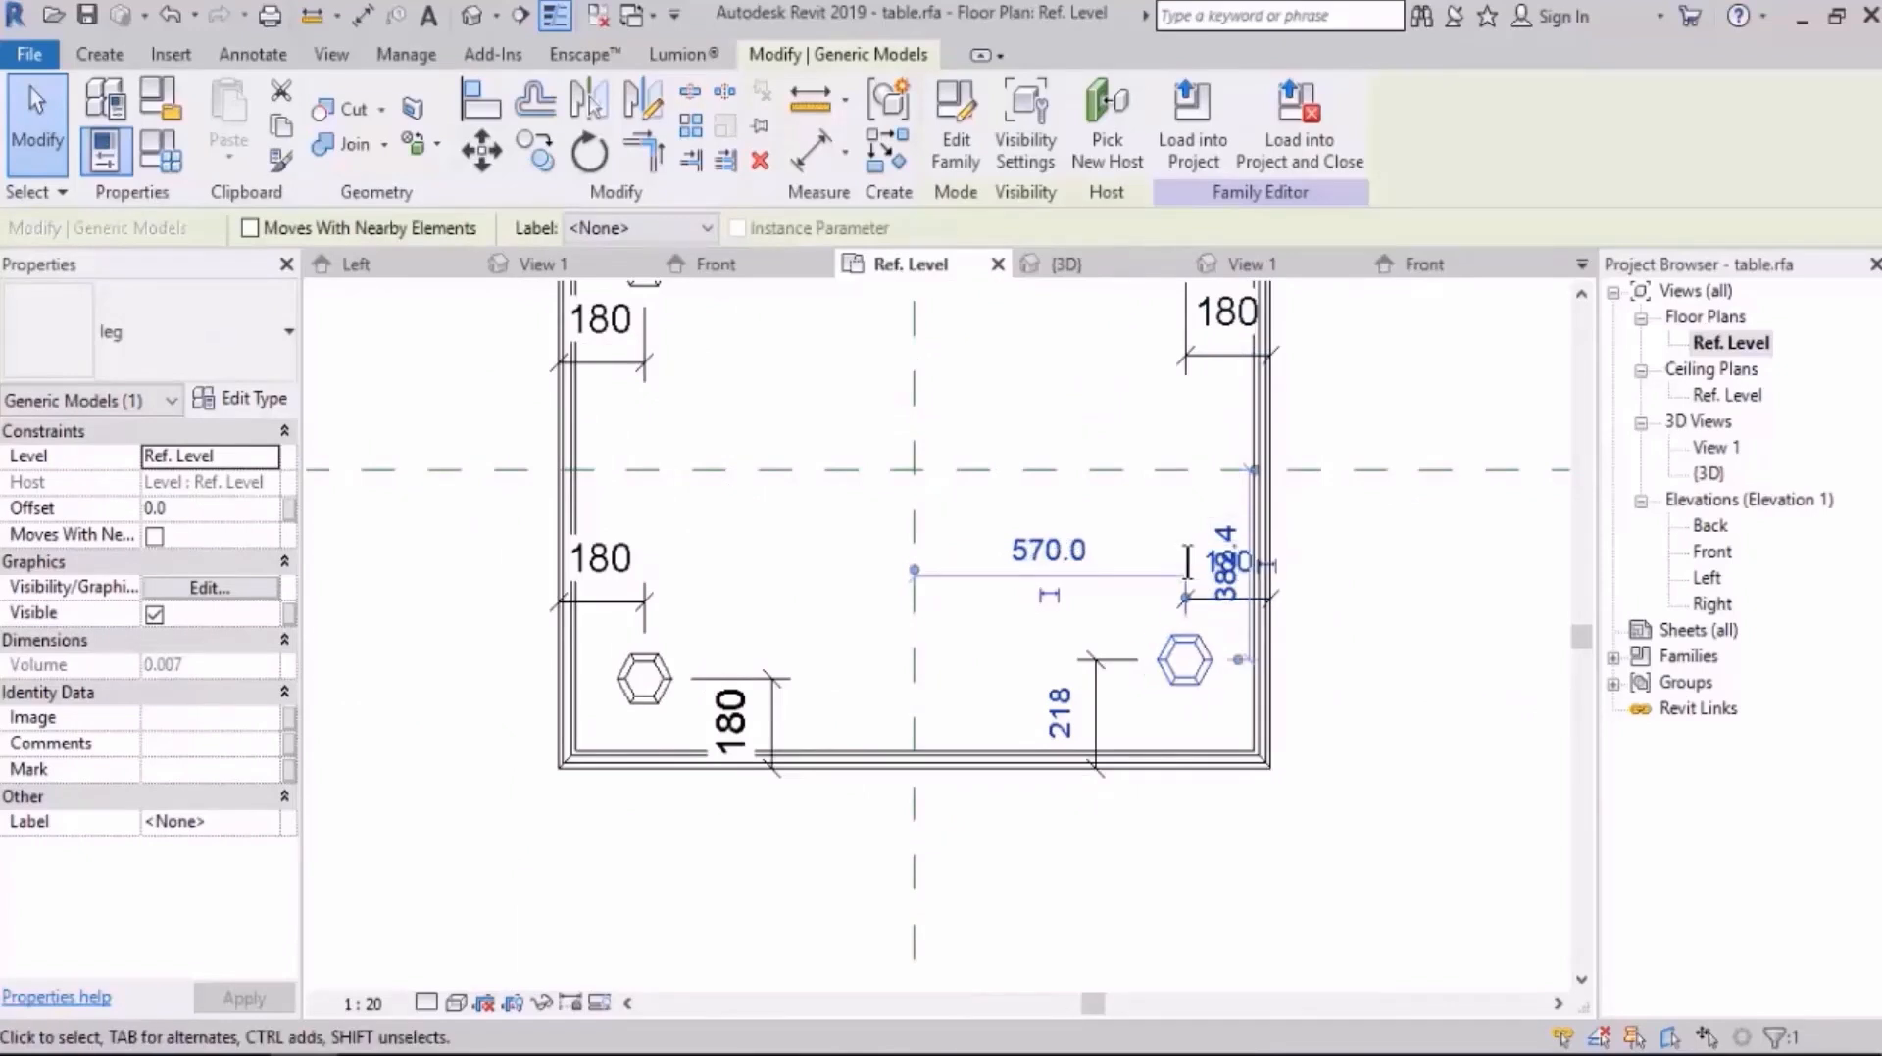
key(Escape)
click(1189, 686)
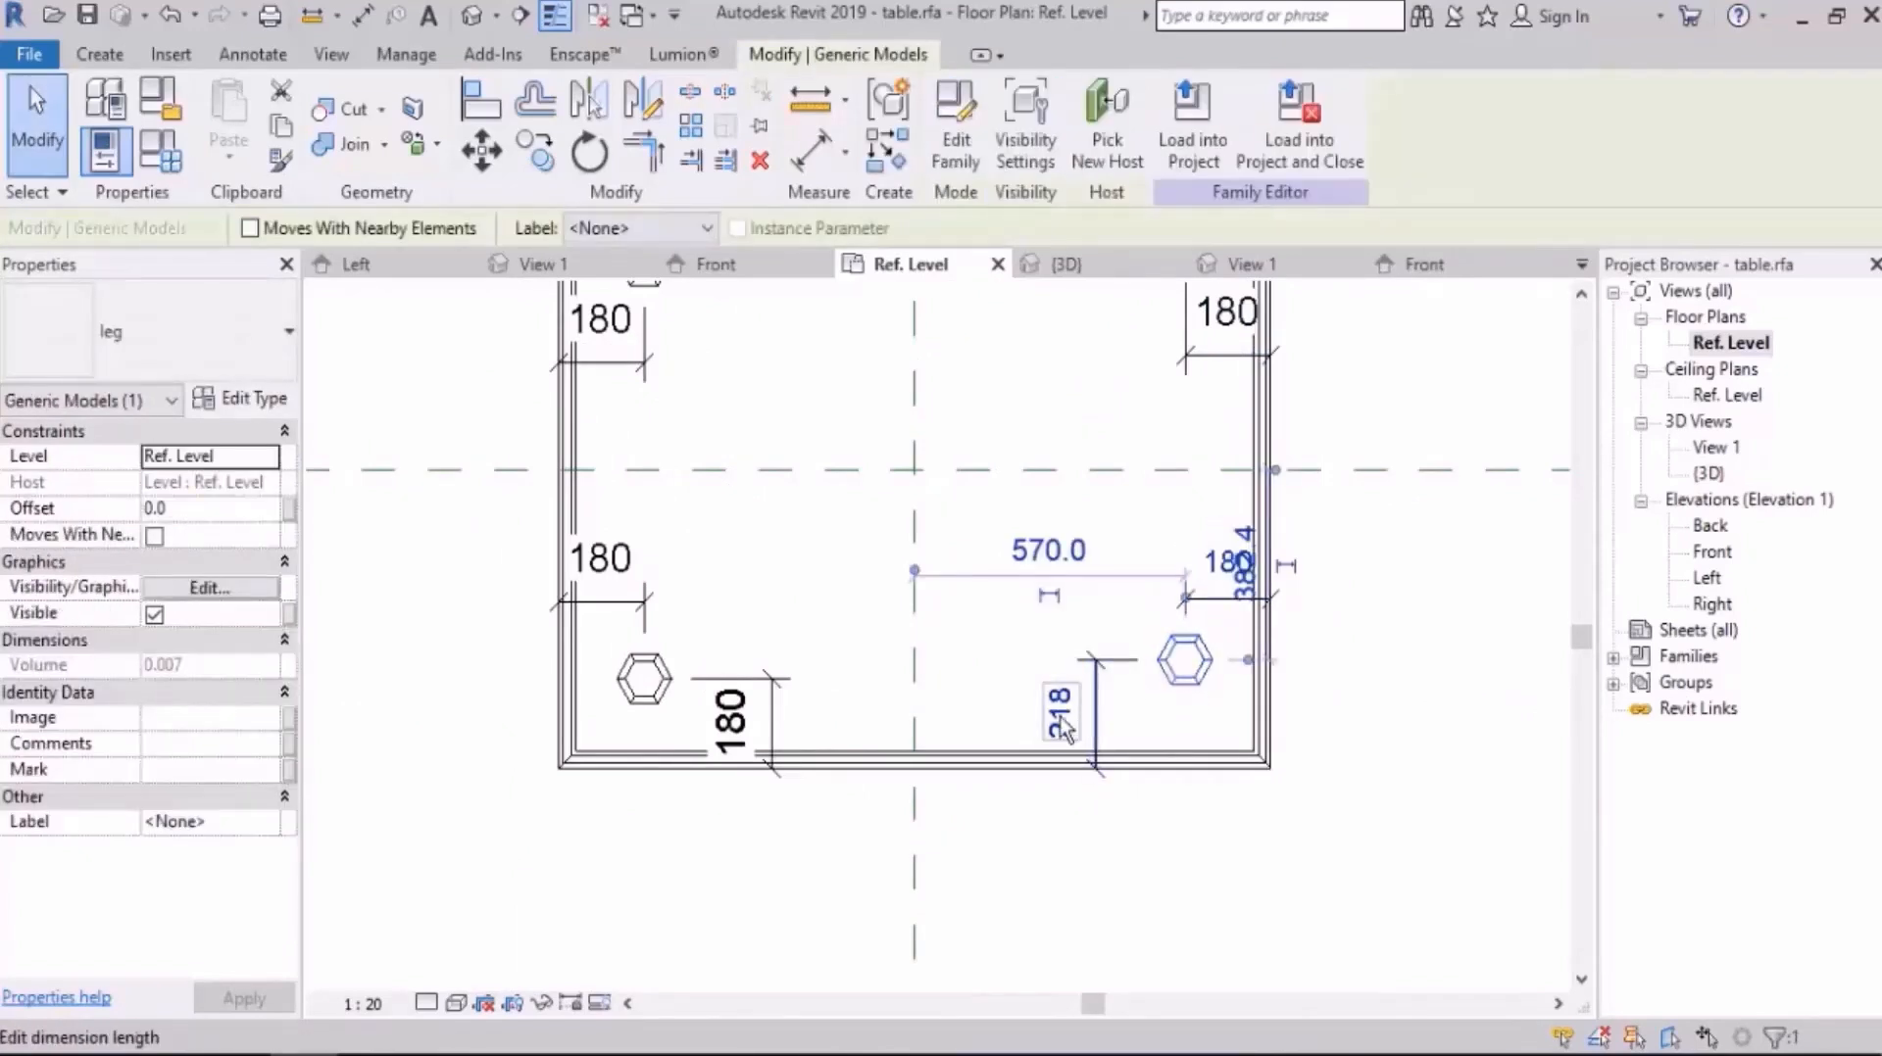
key(Return)
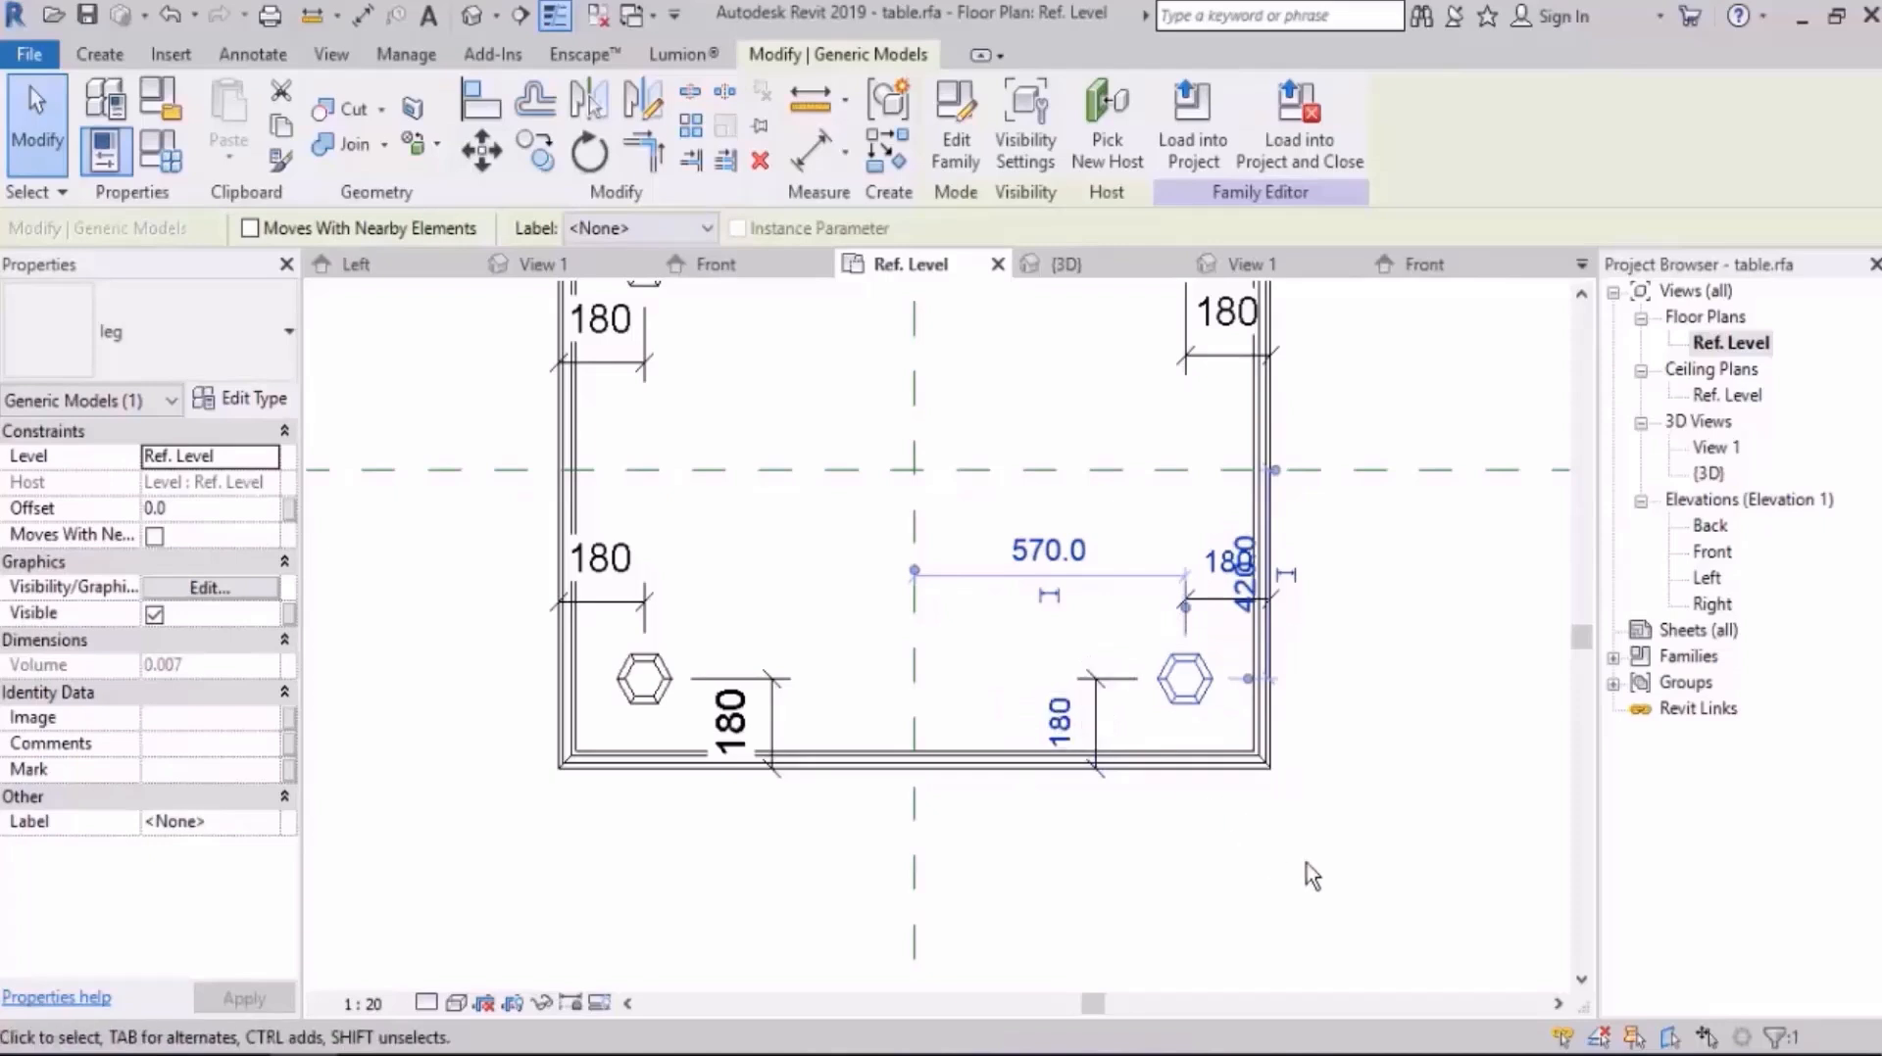
Step: Lock the upper-left leg's two 180 mm dimensions to the table's left and upper edges
click(1307, 862)
scroll(1327, 831, down, 2)
middle_drag(1256, 744, 1253, 744)
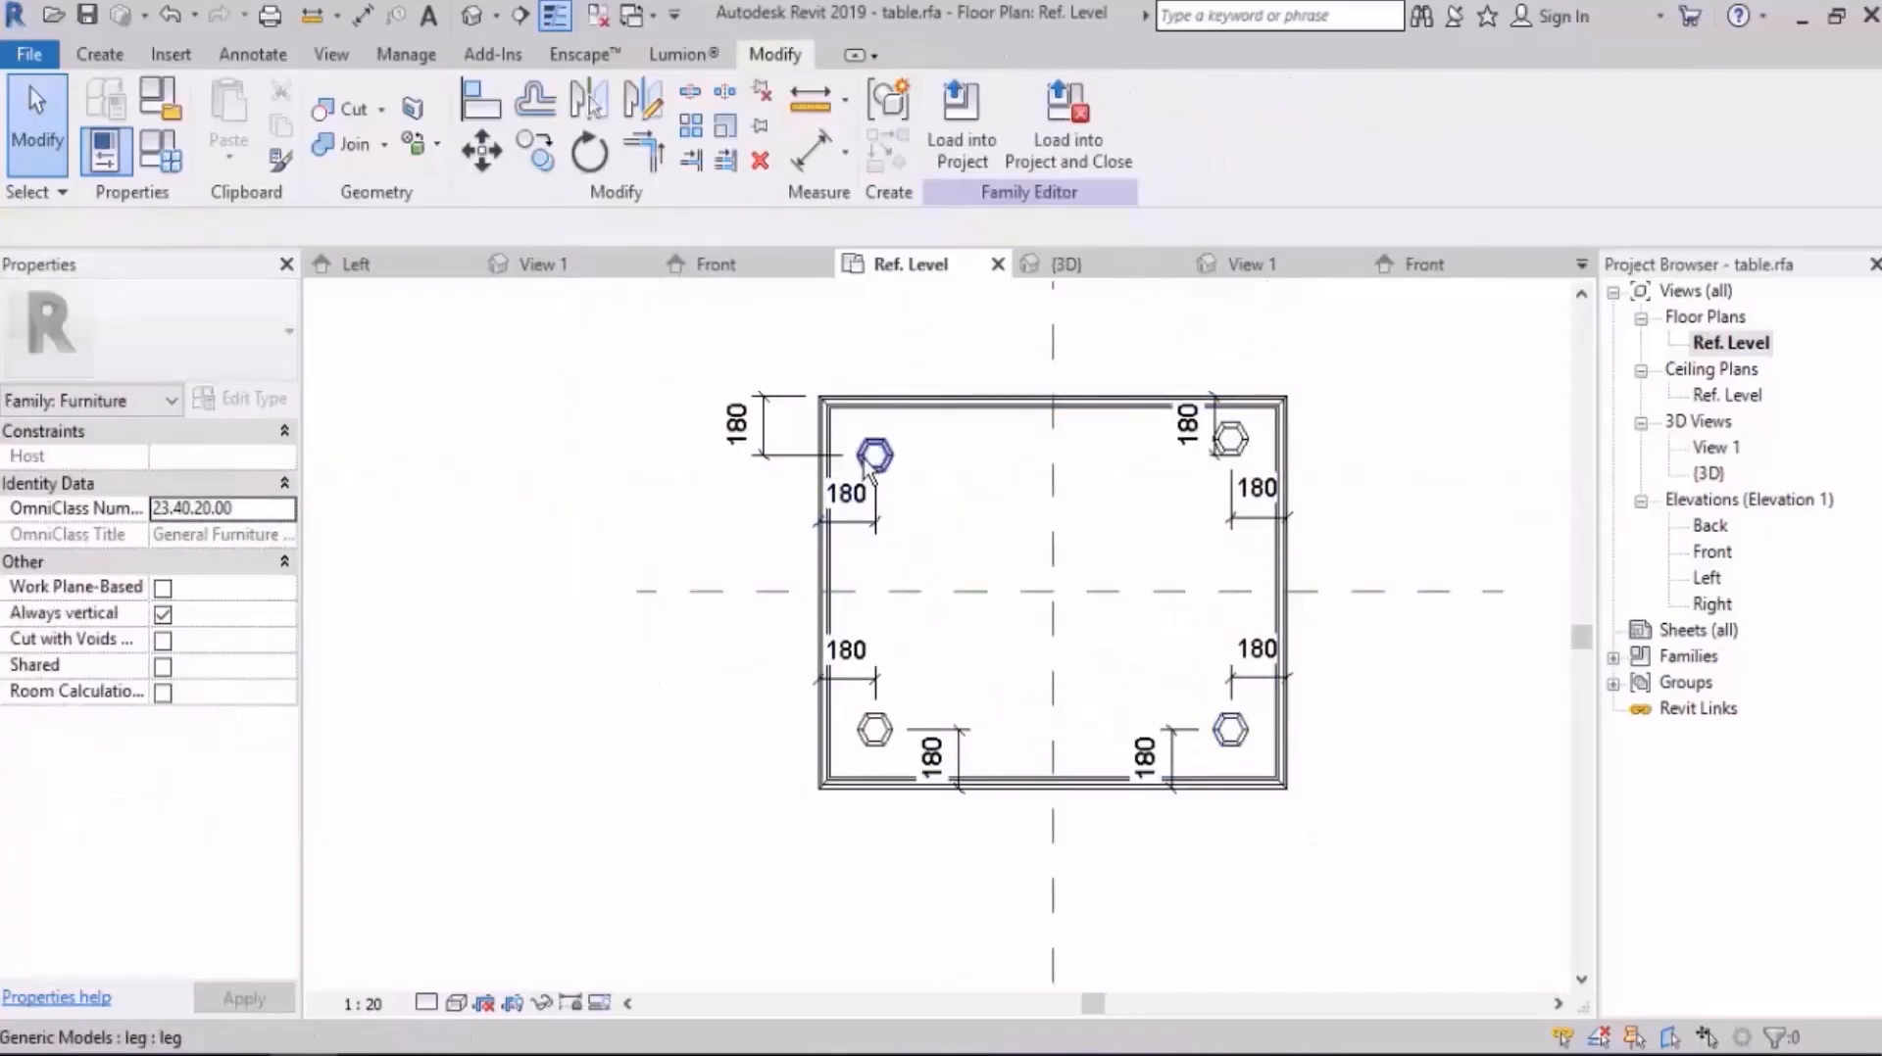
click(850, 527)
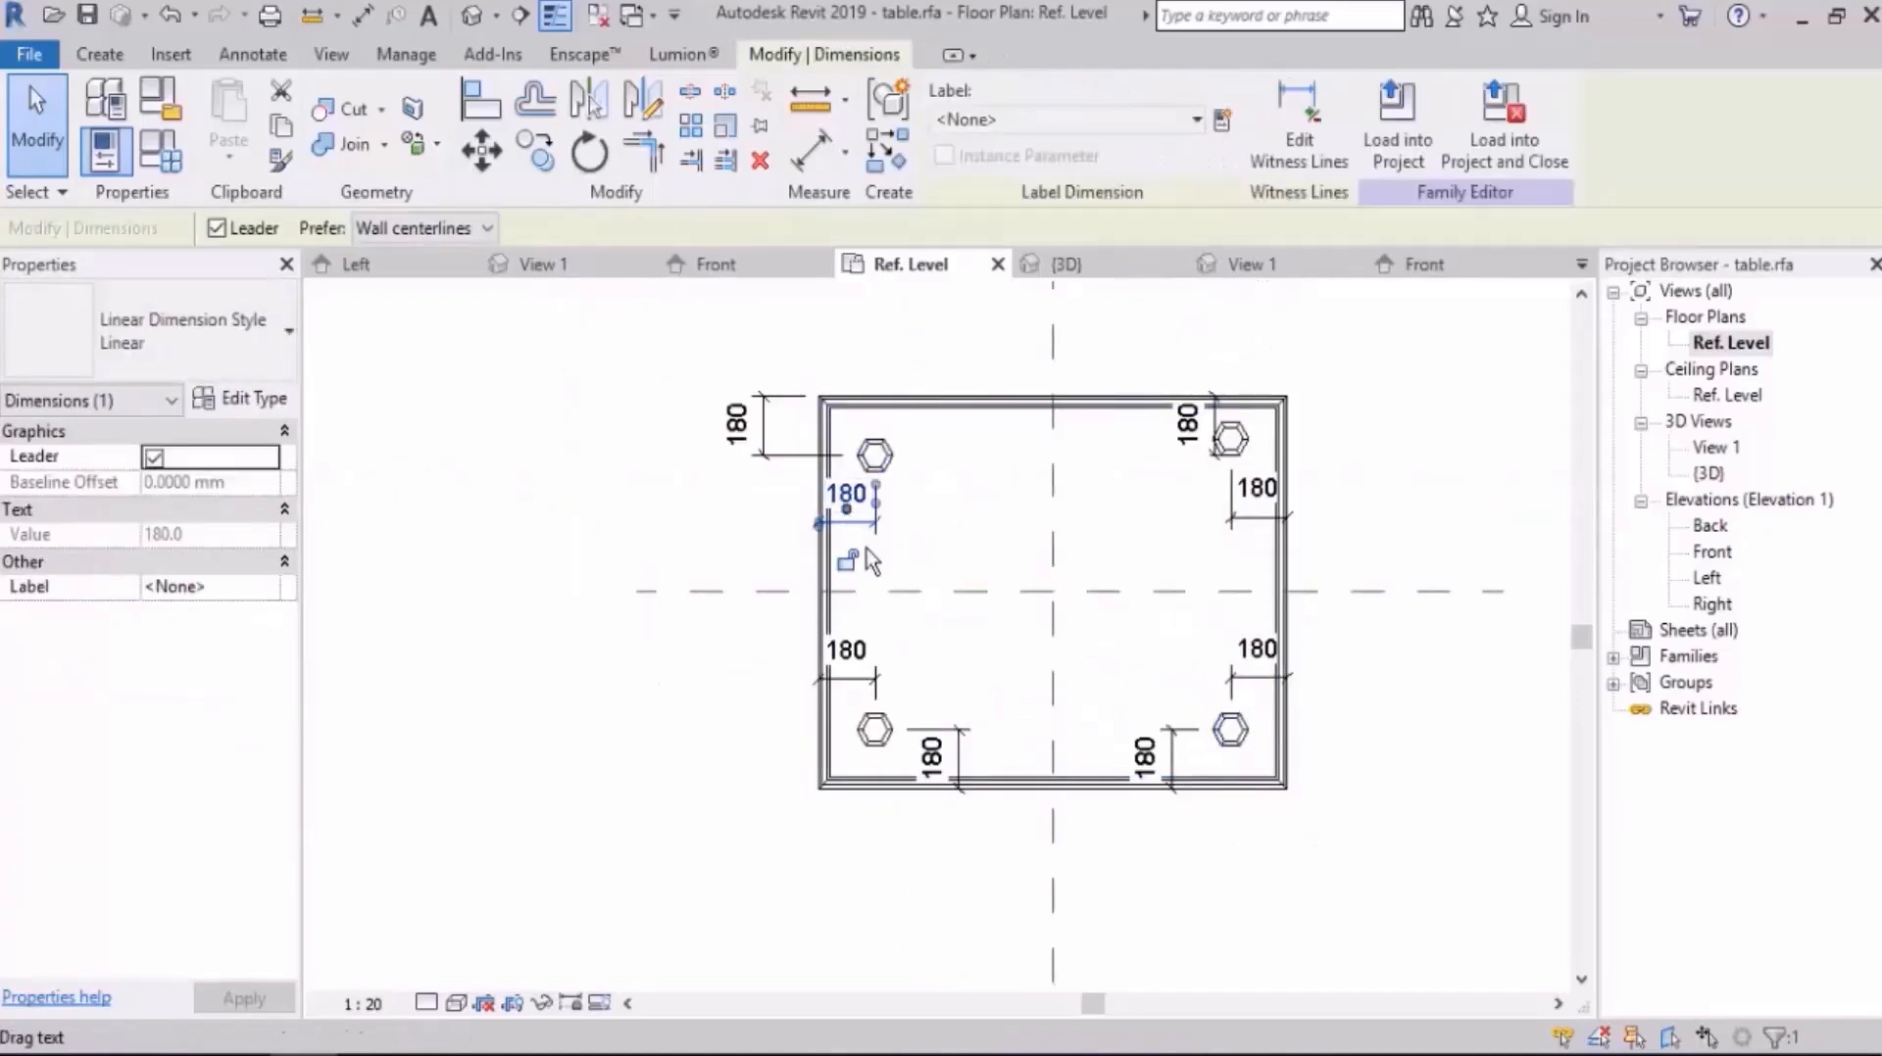
click(773, 462)
click(765, 431)
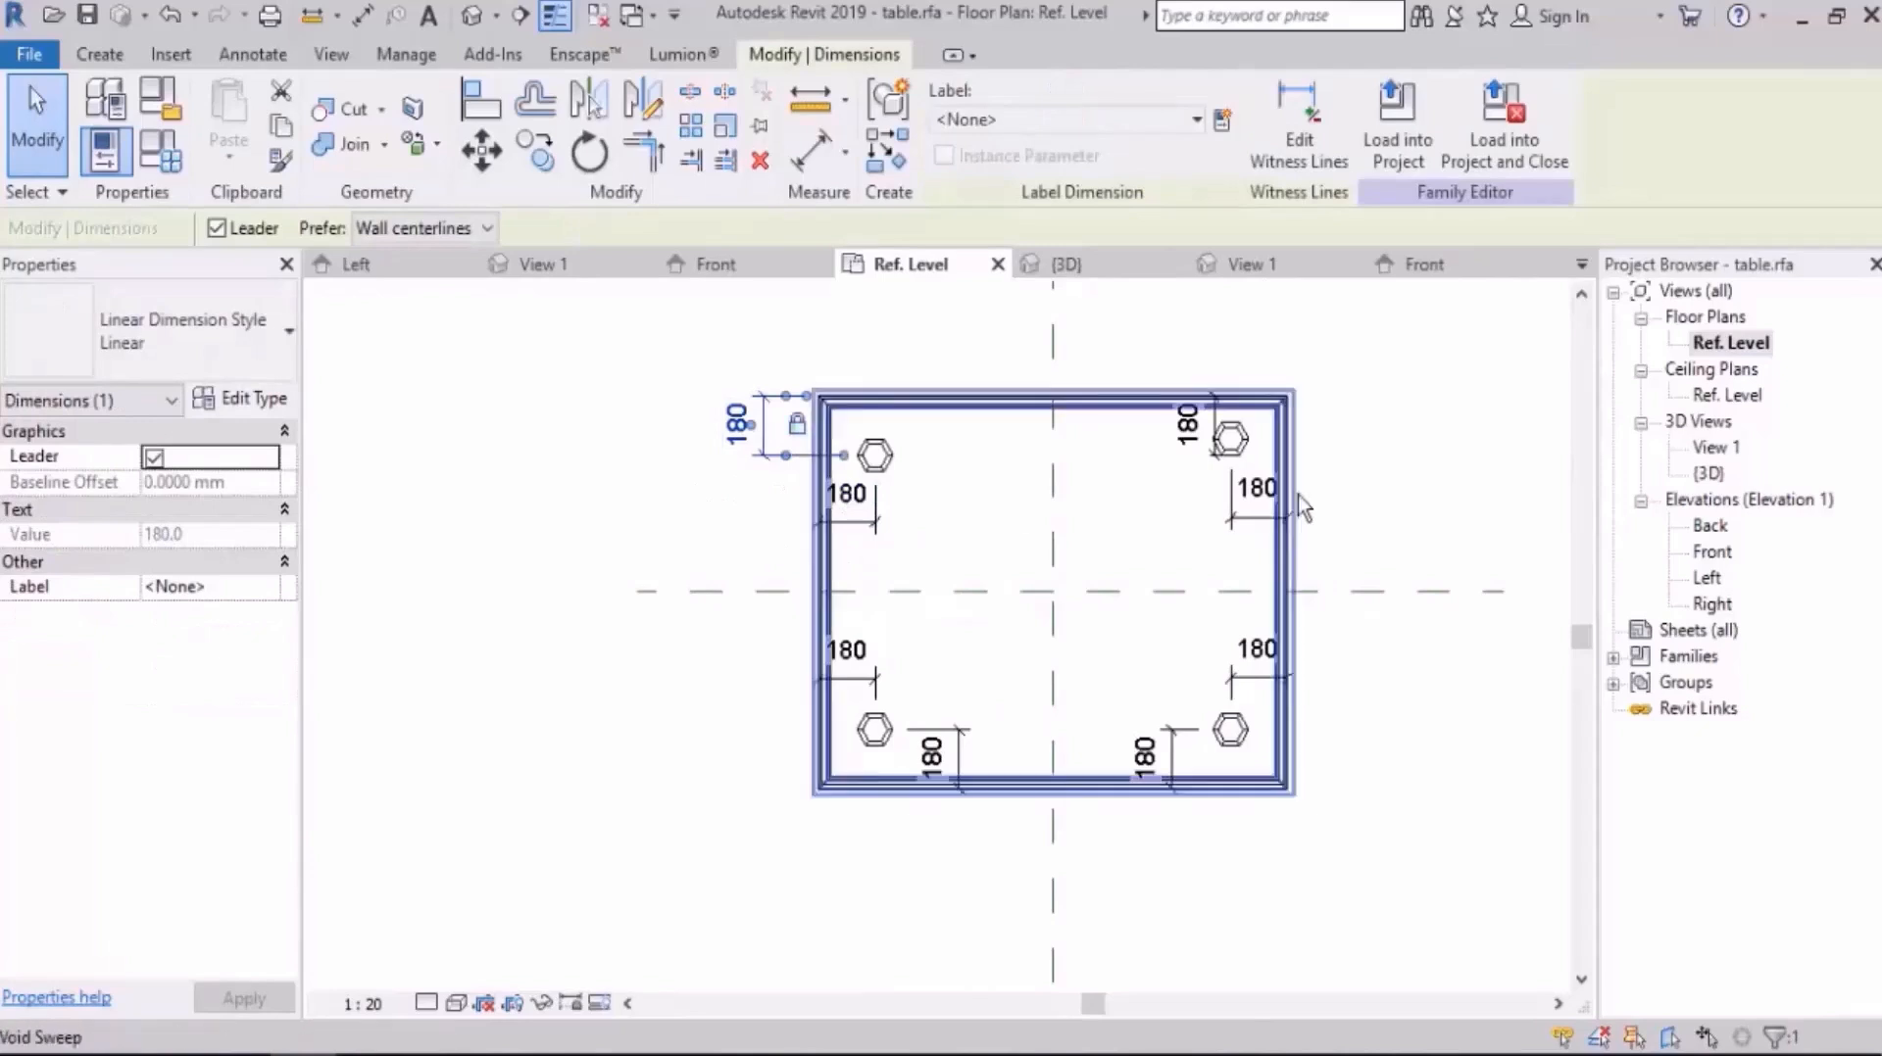
Step: Lock the upper-right leg's dimension to the upper edge and try to lock its dimension to the right edge
middle_drag(1297, 496, 1133, 572)
click(1036, 541)
click(1029, 519)
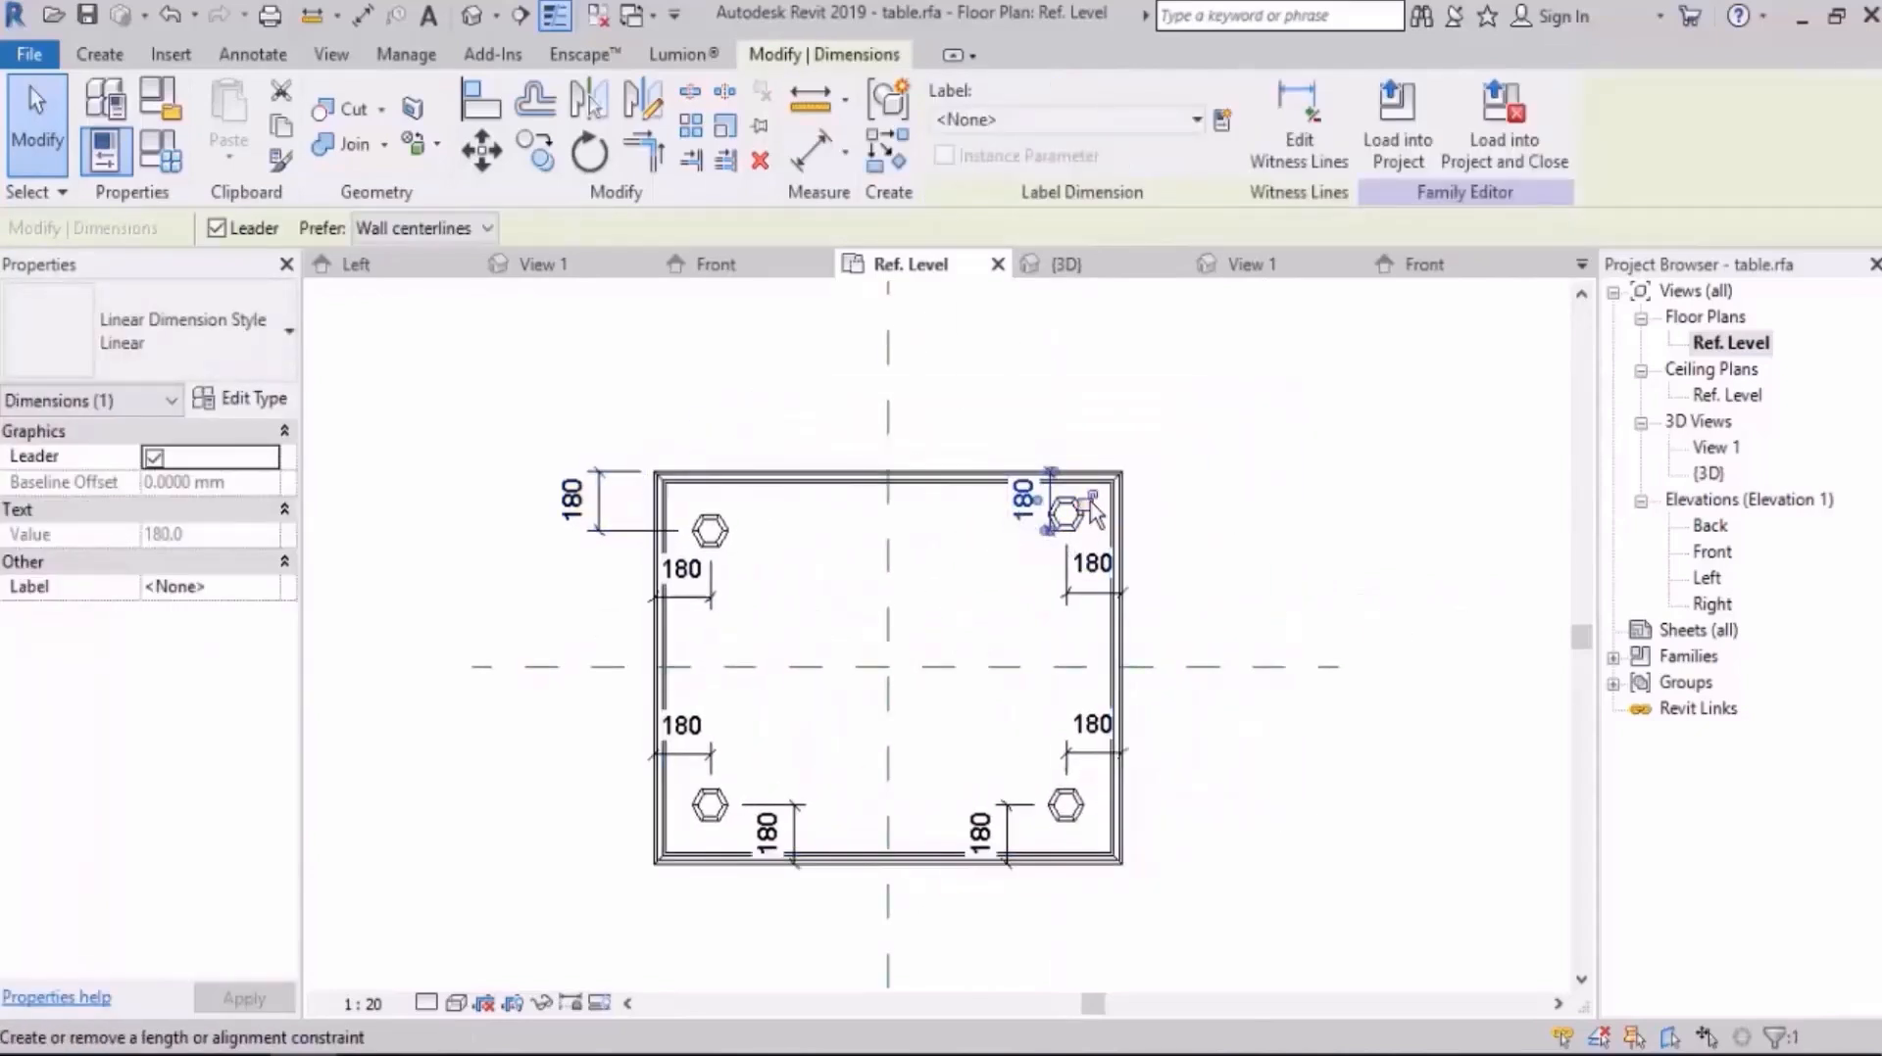
click(1090, 500)
middle_drag(1121, 667, 1114, 661)
click(1093, 632)
click(1090, 561)
click(1087, 624)
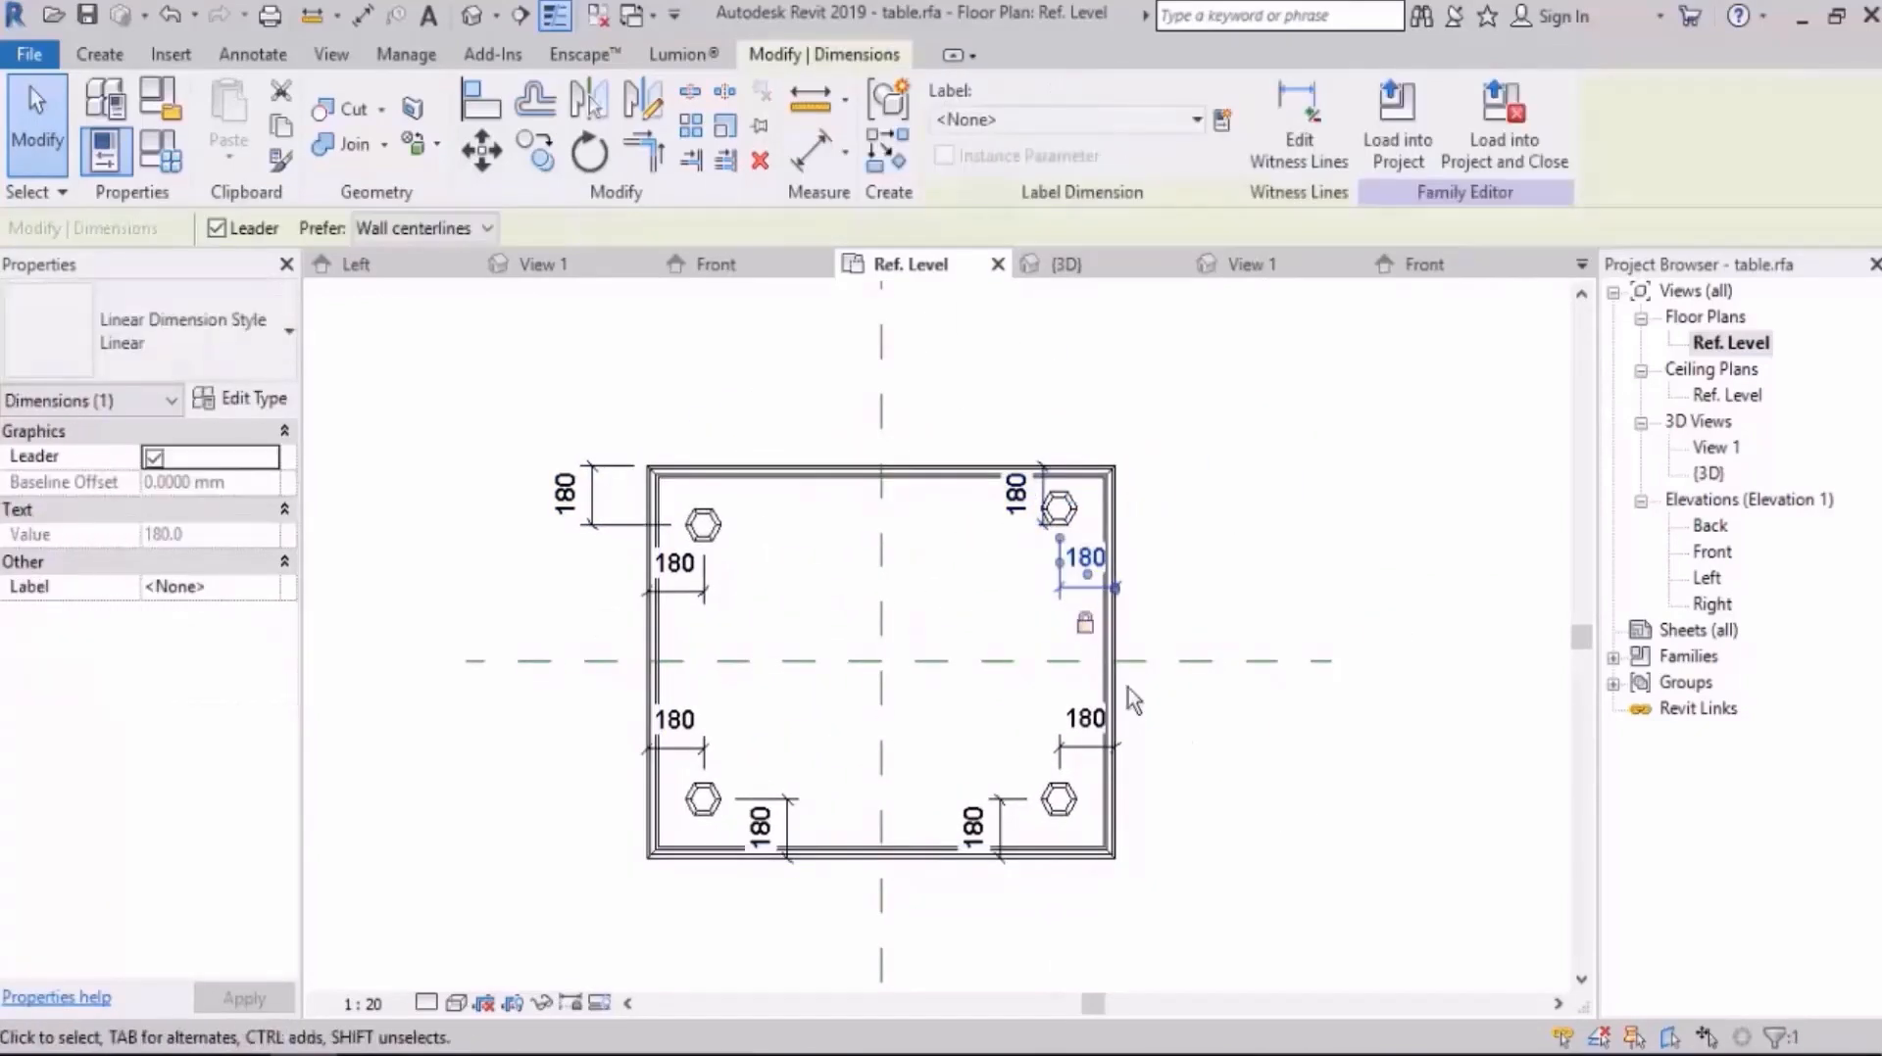
Step: Lock the lower-right leg's two 180 mm dimensions to the table's right and lower edges
middle_drag(1119, 805, 1105, 627)
click(1114, 620)
click(1086, 567)
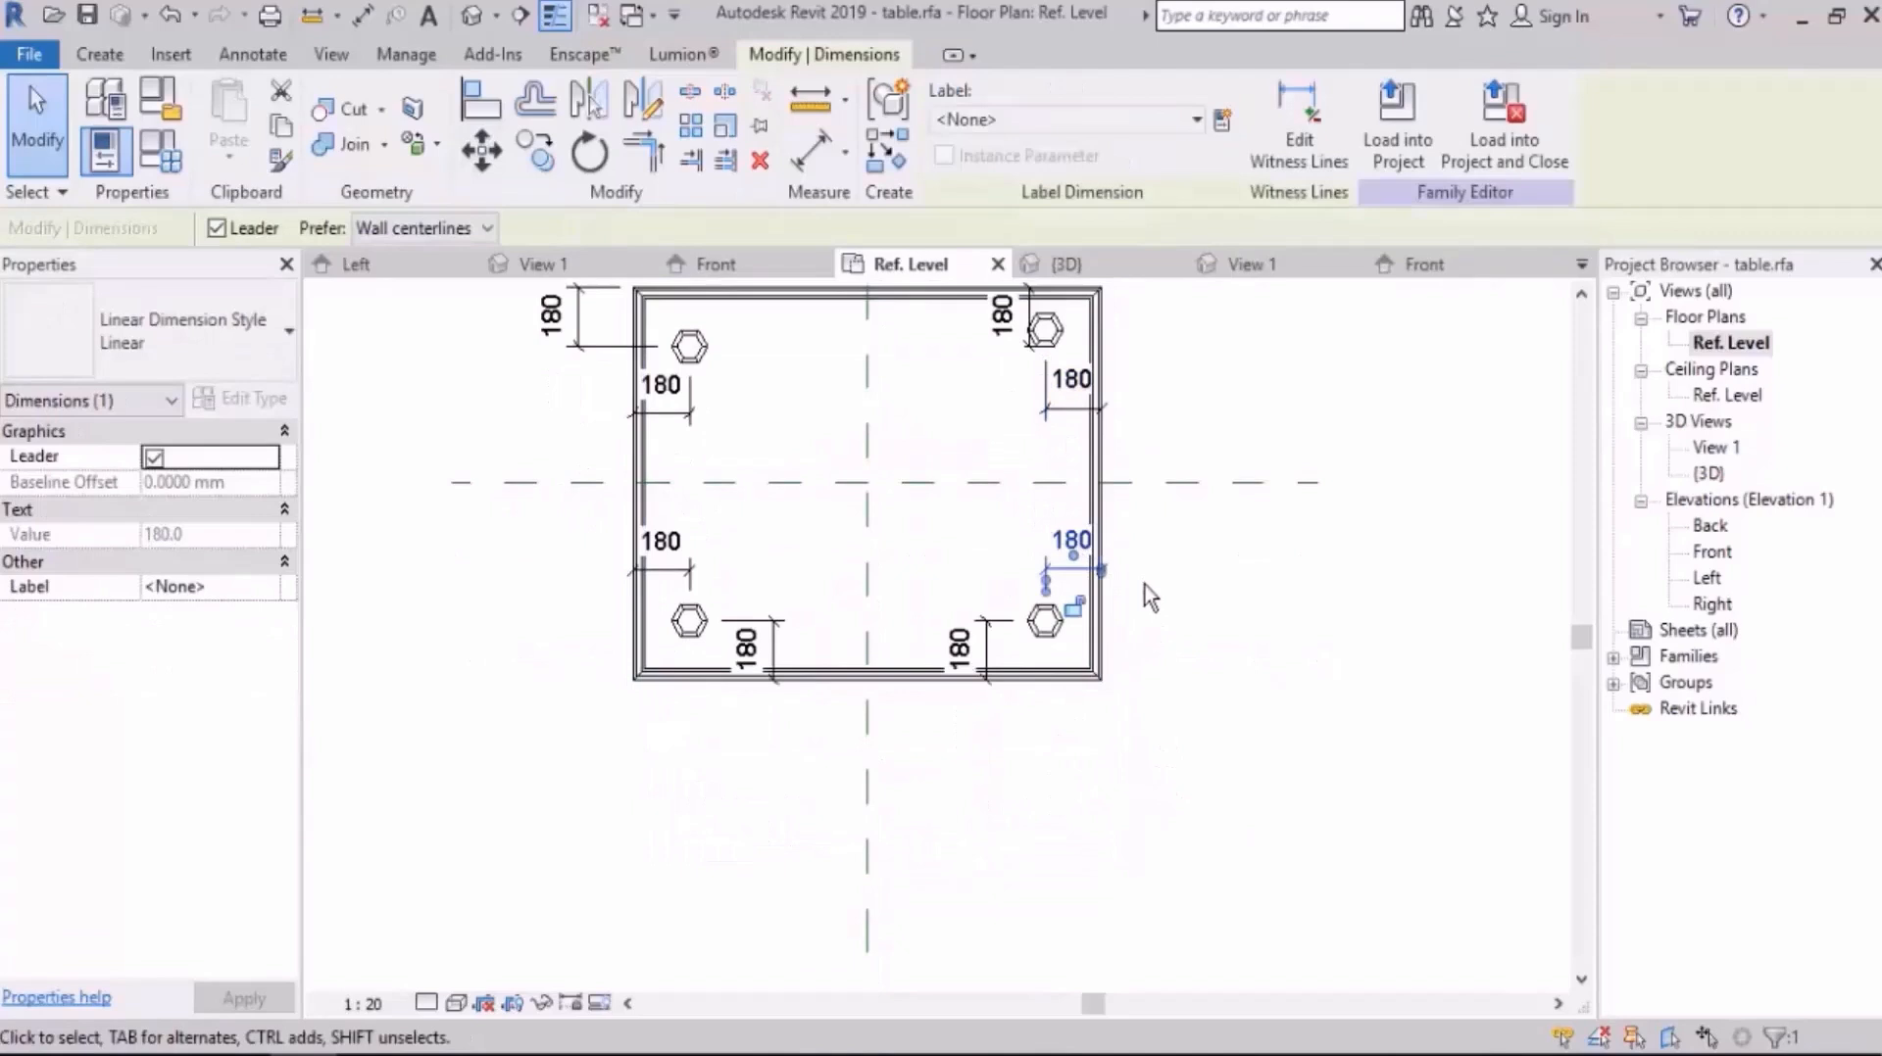
click(1074, 616)
click(991, 695)
click(989, 686)
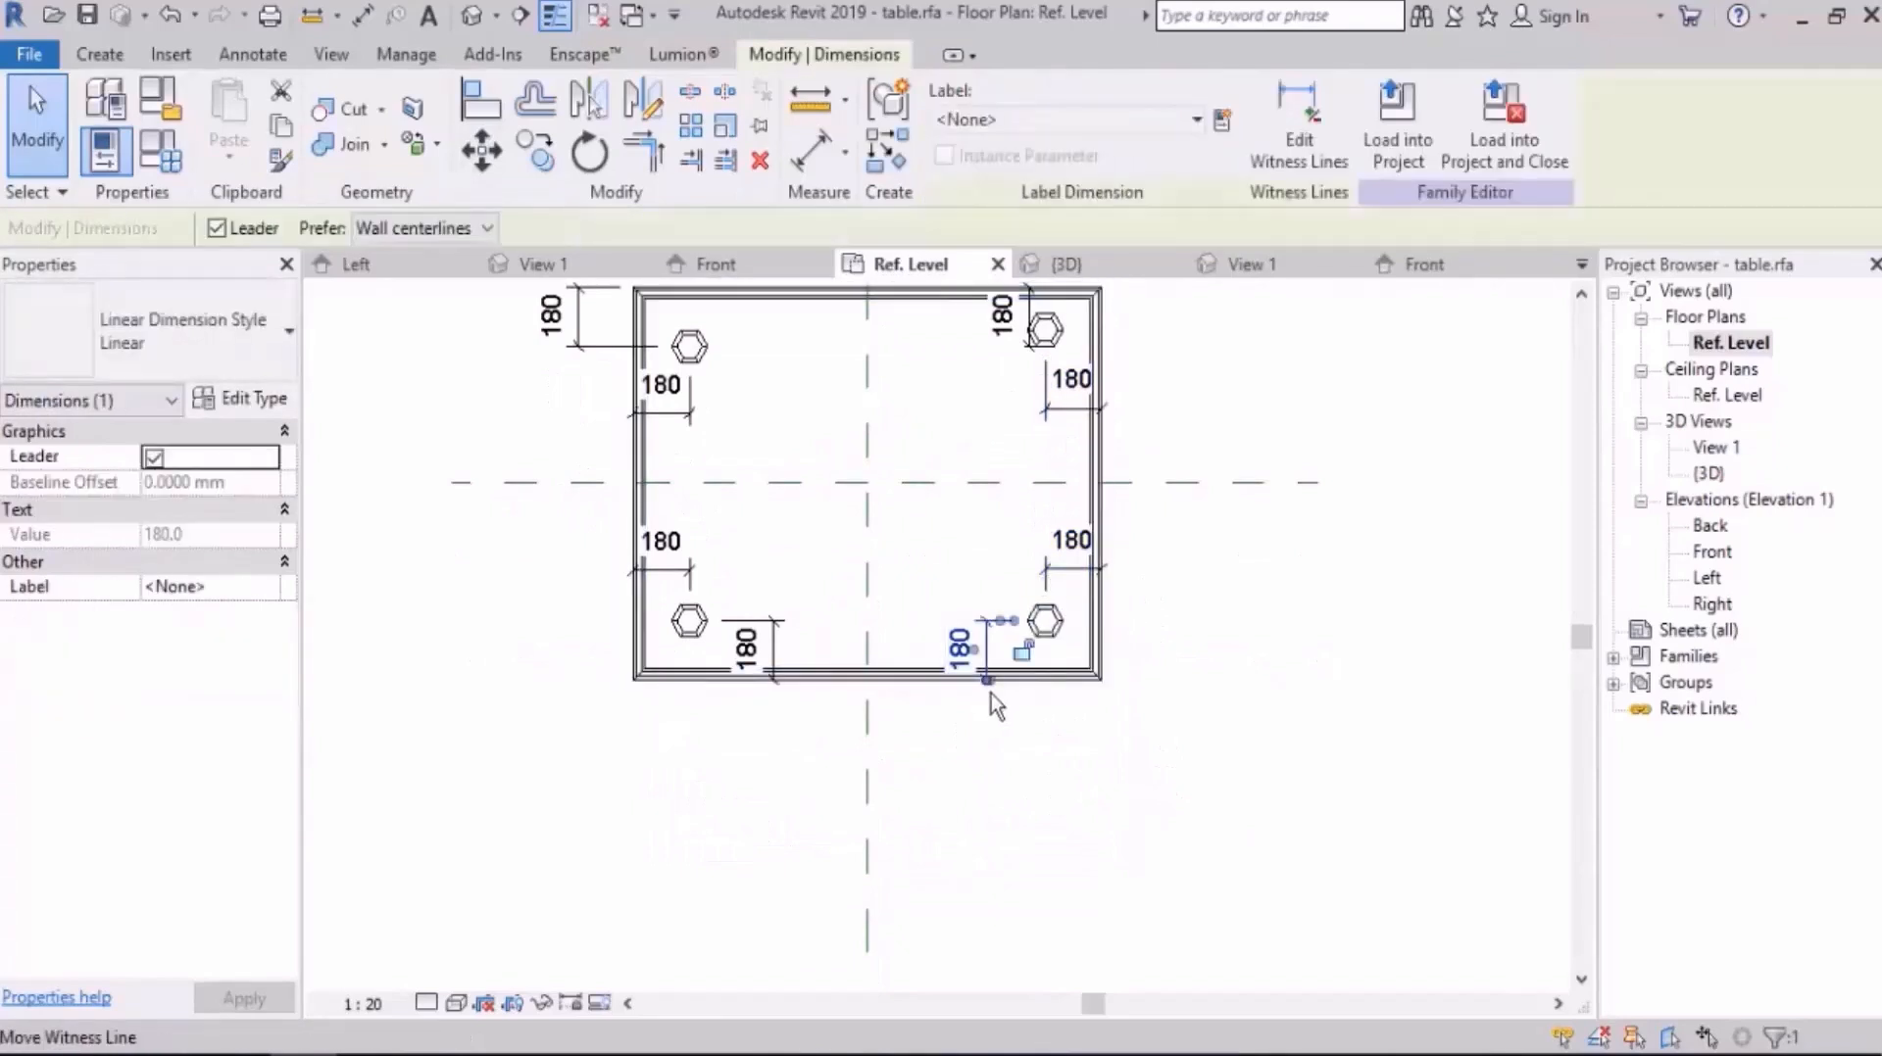
click(1022, 656)
Step: Lock the lower-left leg's two 180 mm dimensions to the table's lower and left edges
middle_drag(986, 739, 1070, 751)
click(1070, 752)
click(850, 680)
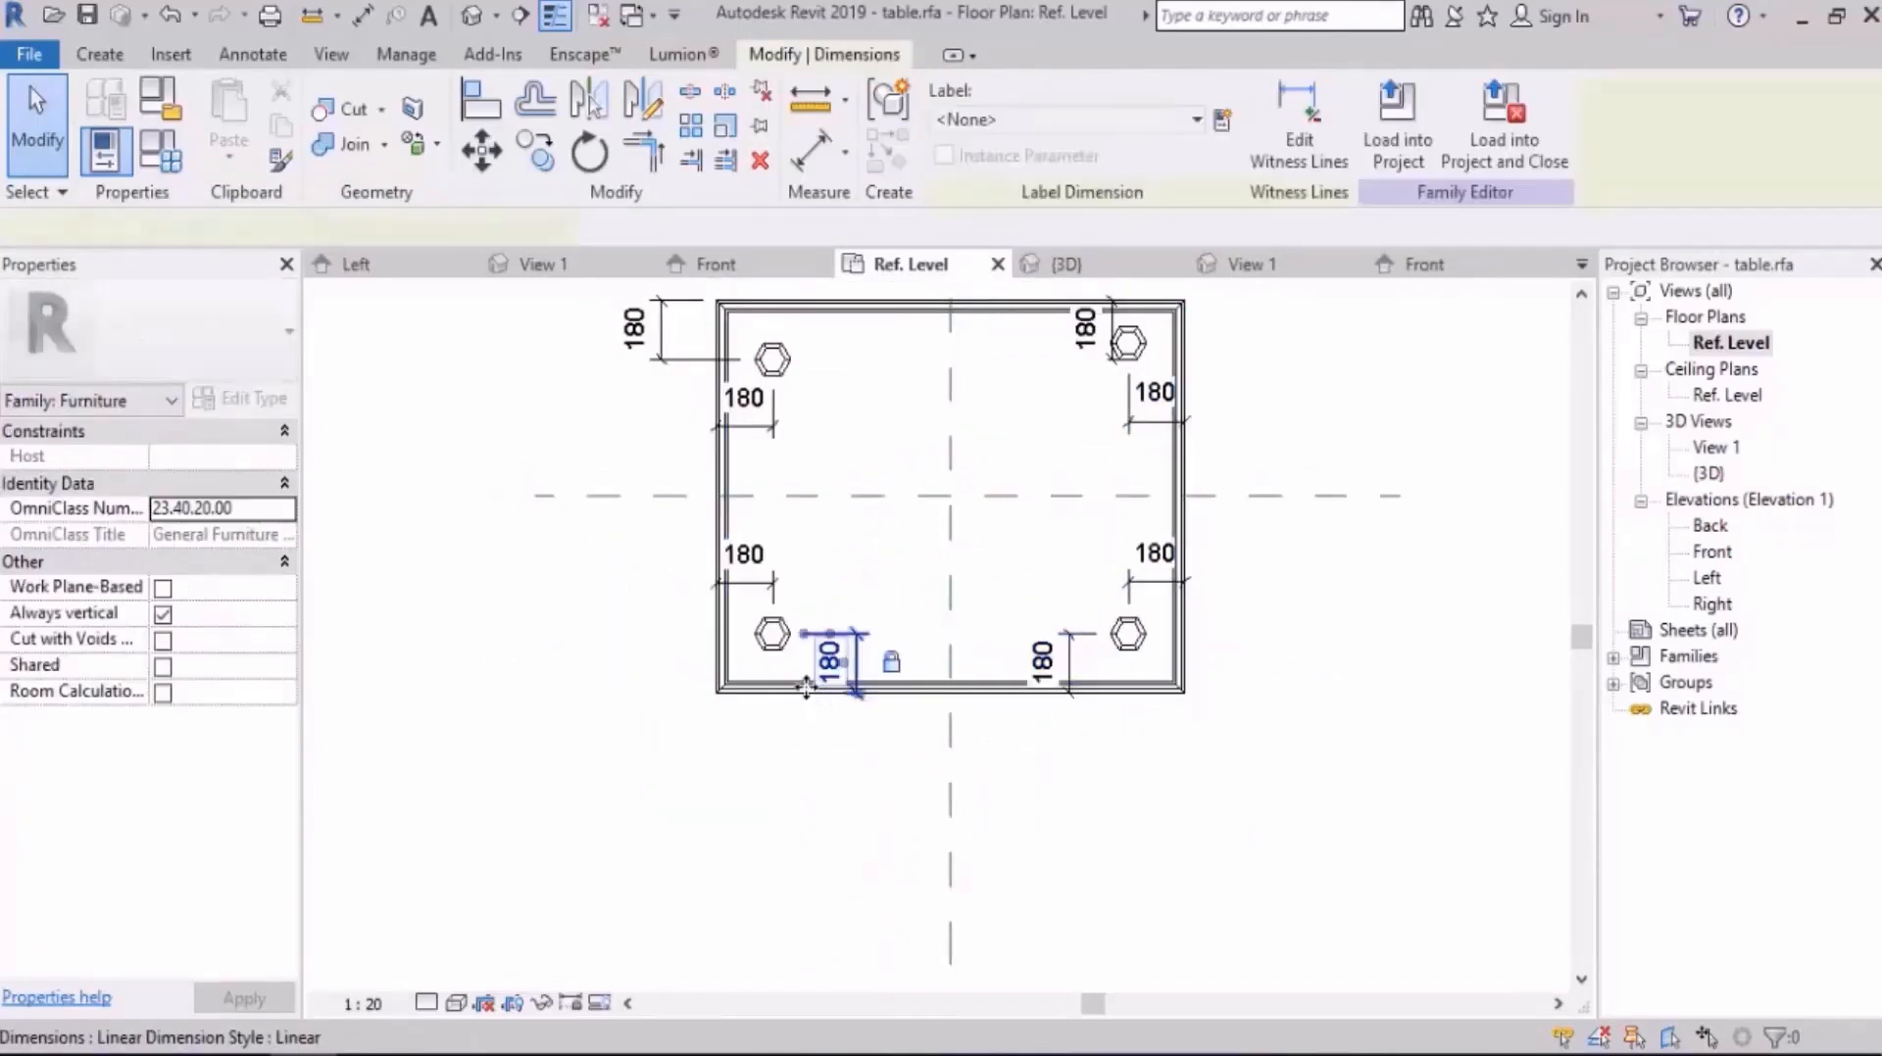
click(769, 595)
click(763, 560)
click(746, 624)
click(591, 677)
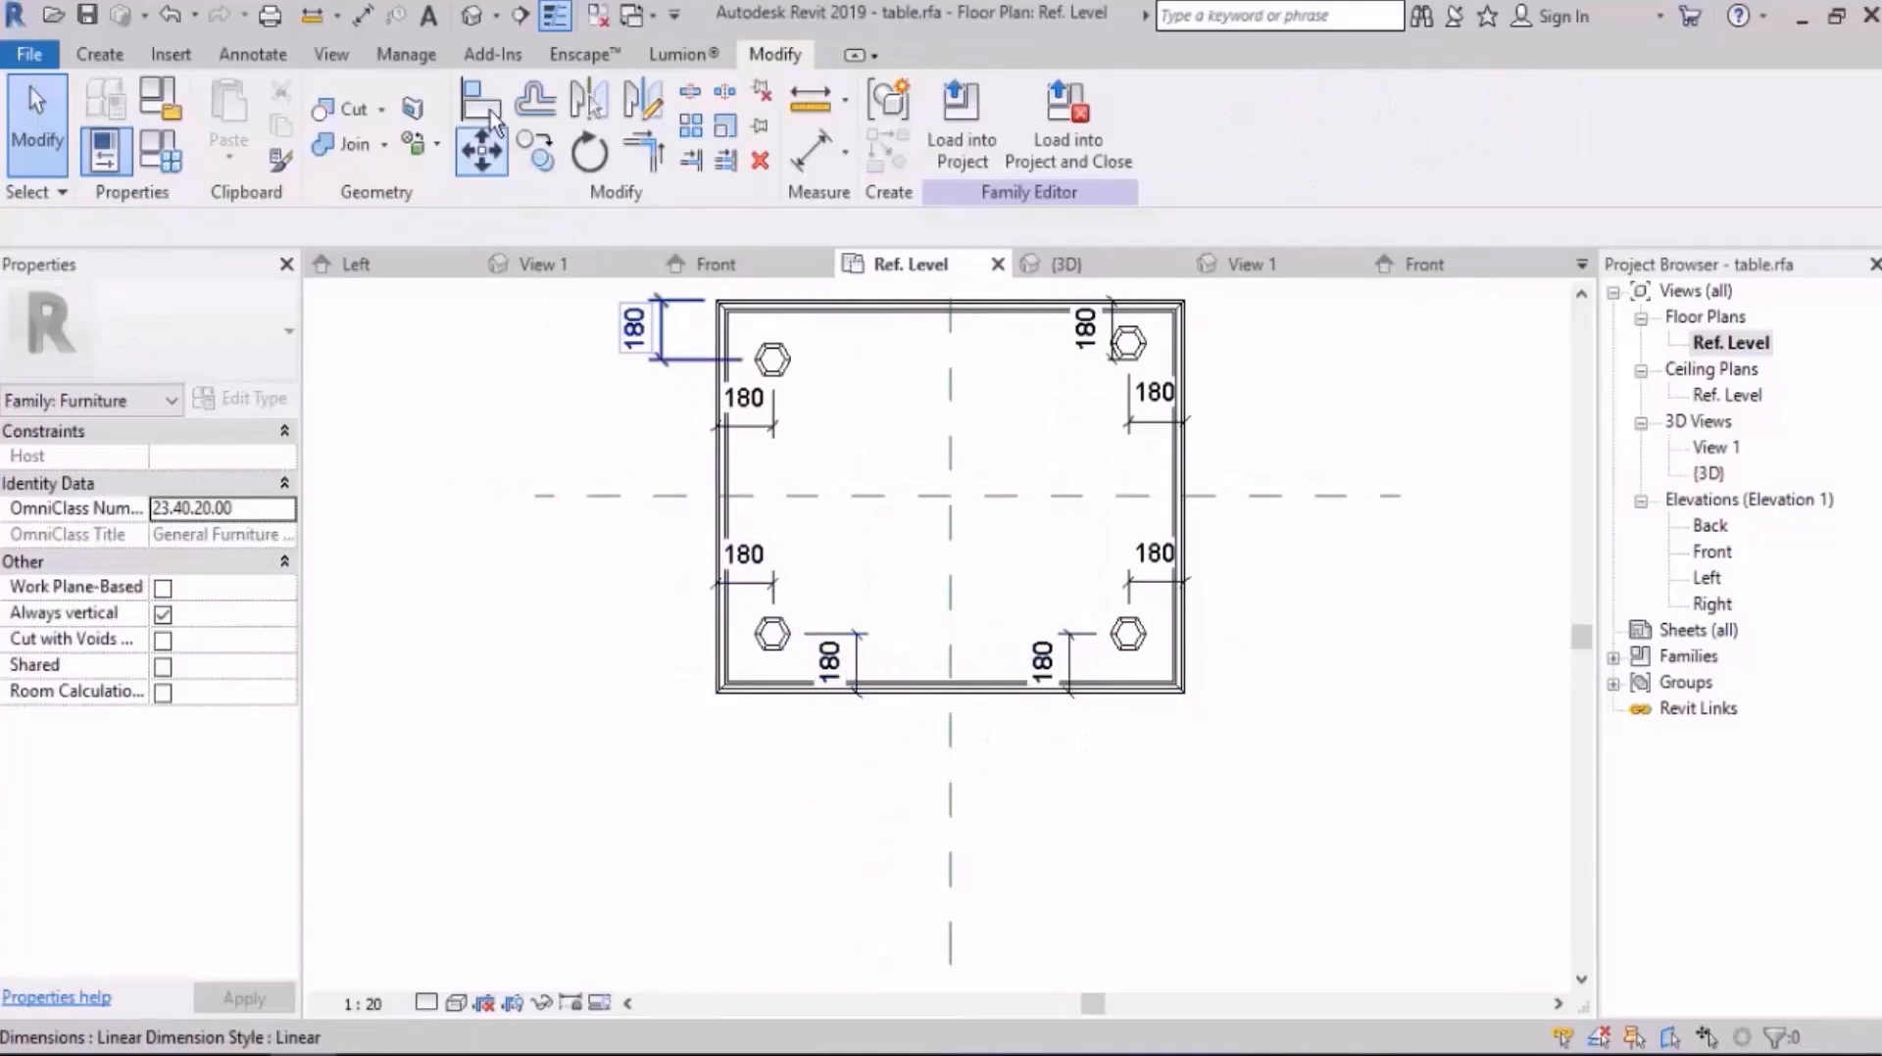
Step: Open the 3D view and apply a value of 800 mm to the family parameter H
click(471, 16)
shift+middle_drag(980, 549, 1101, 701)
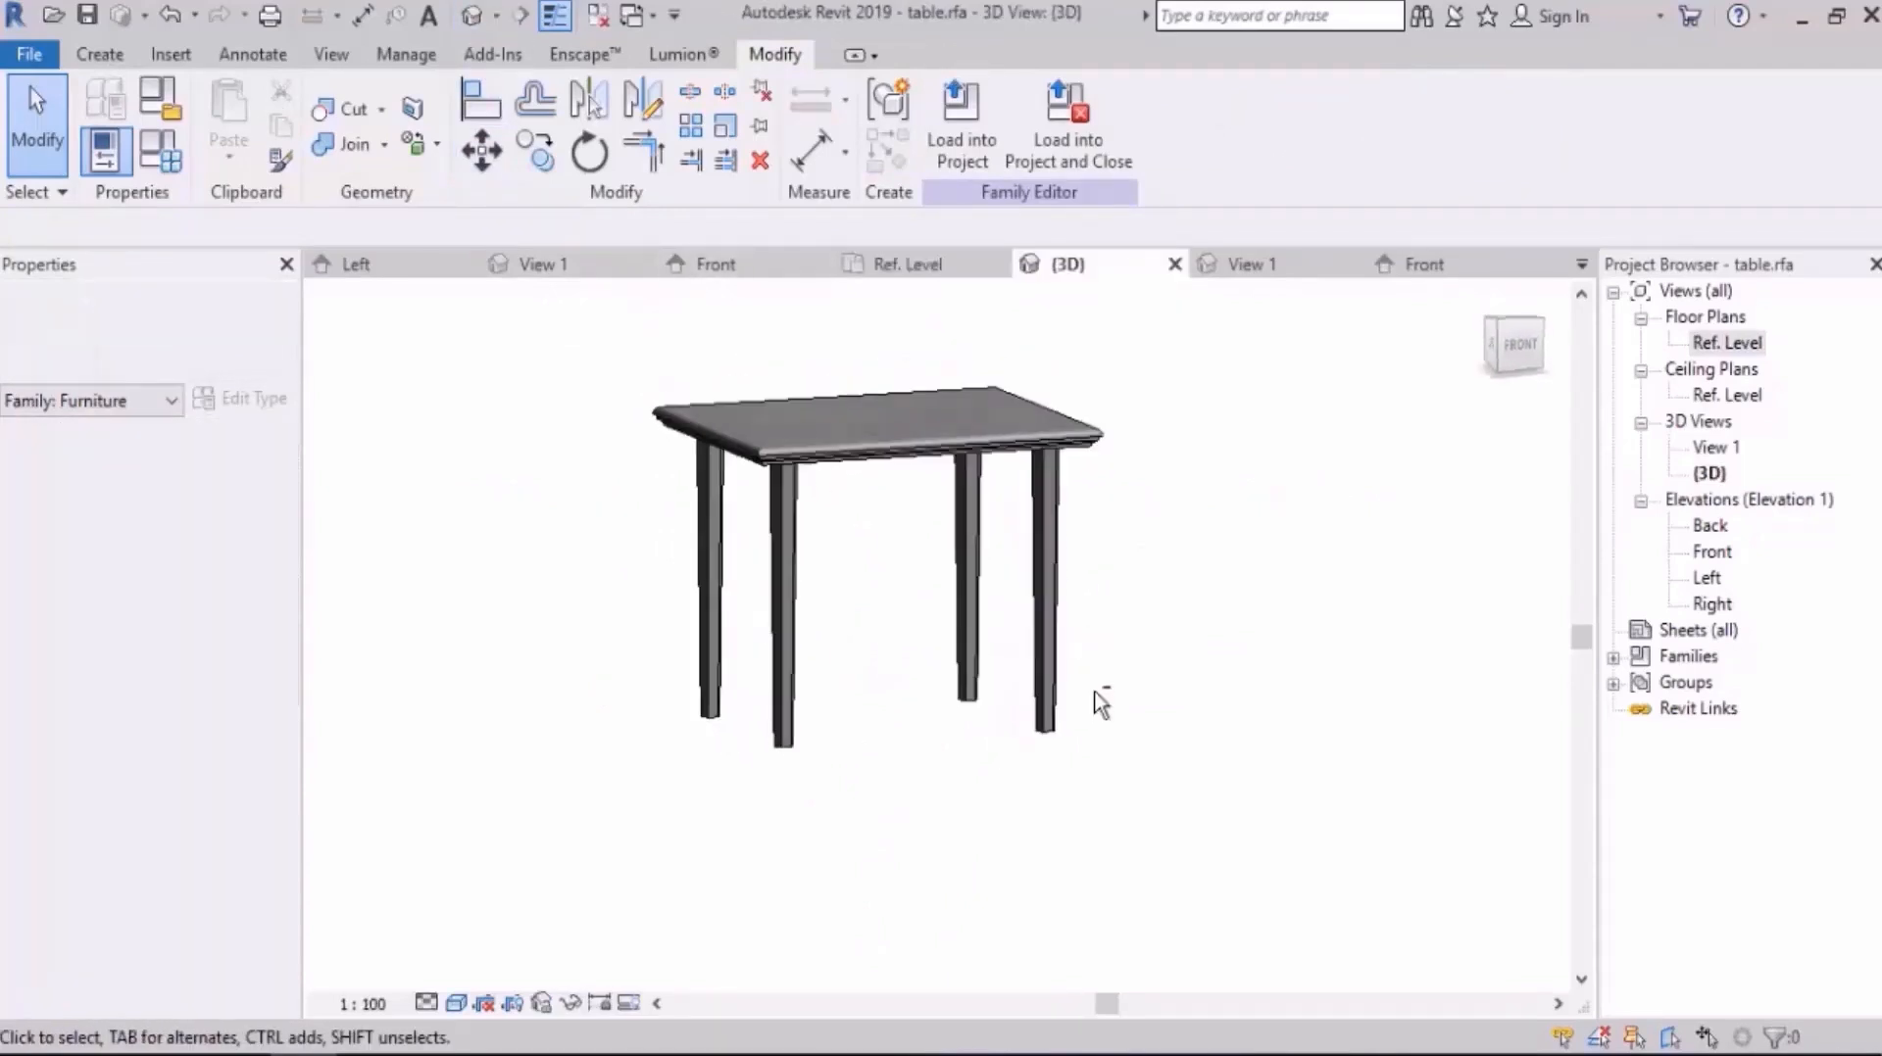
shift+middle_drag(1063, 527, 849, 519)
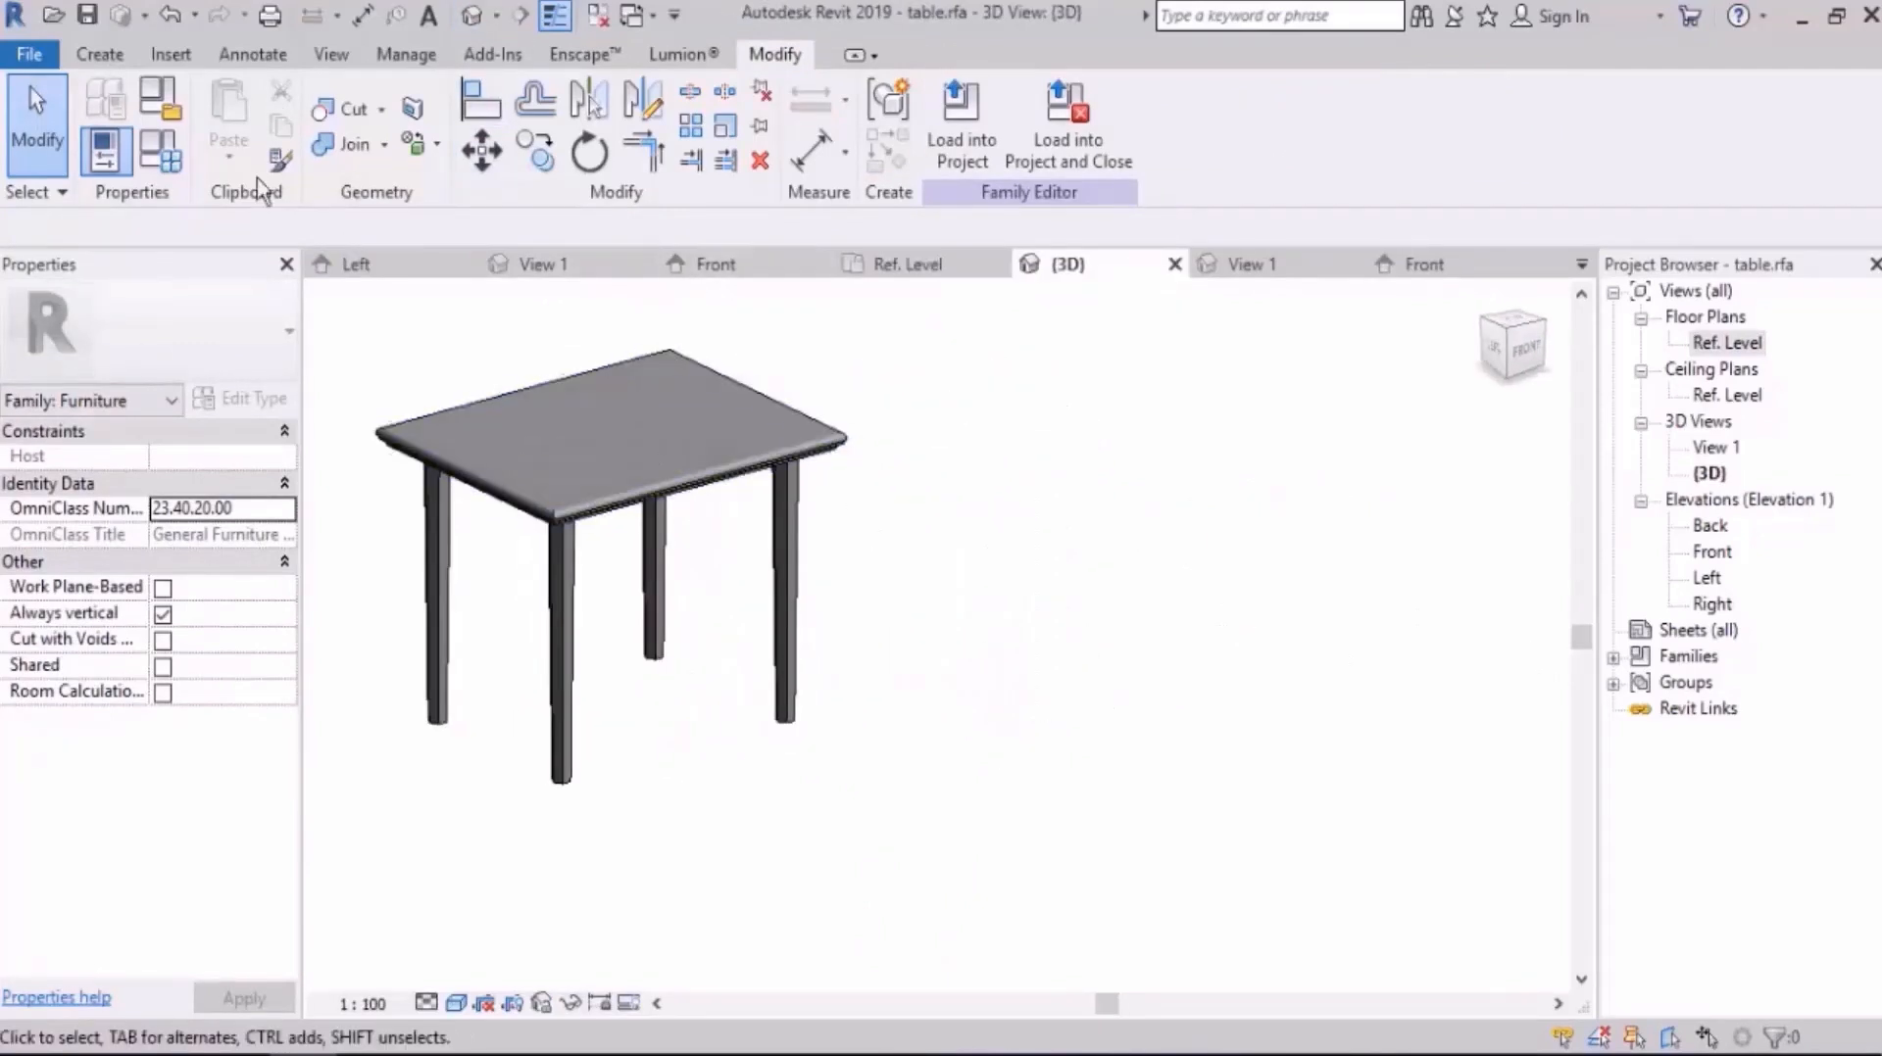
click(171, 157)
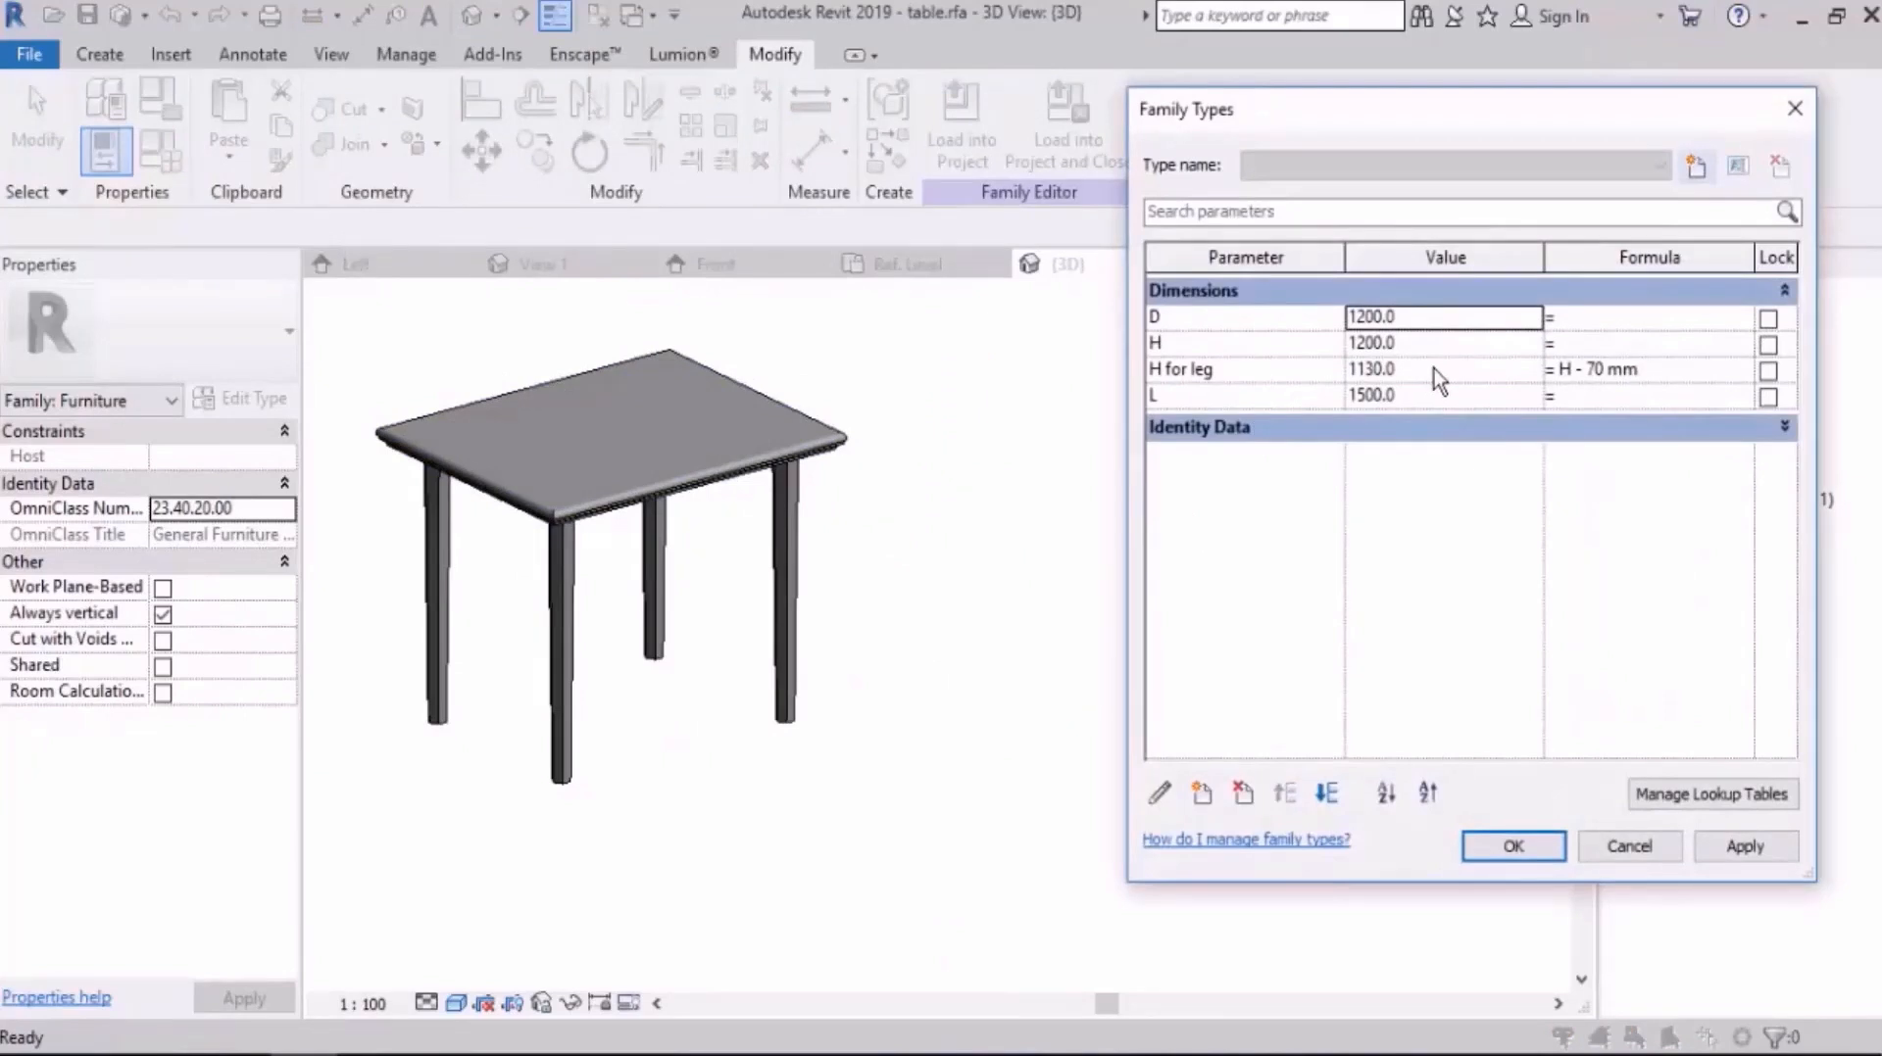
click(1434, 344)
text(800)
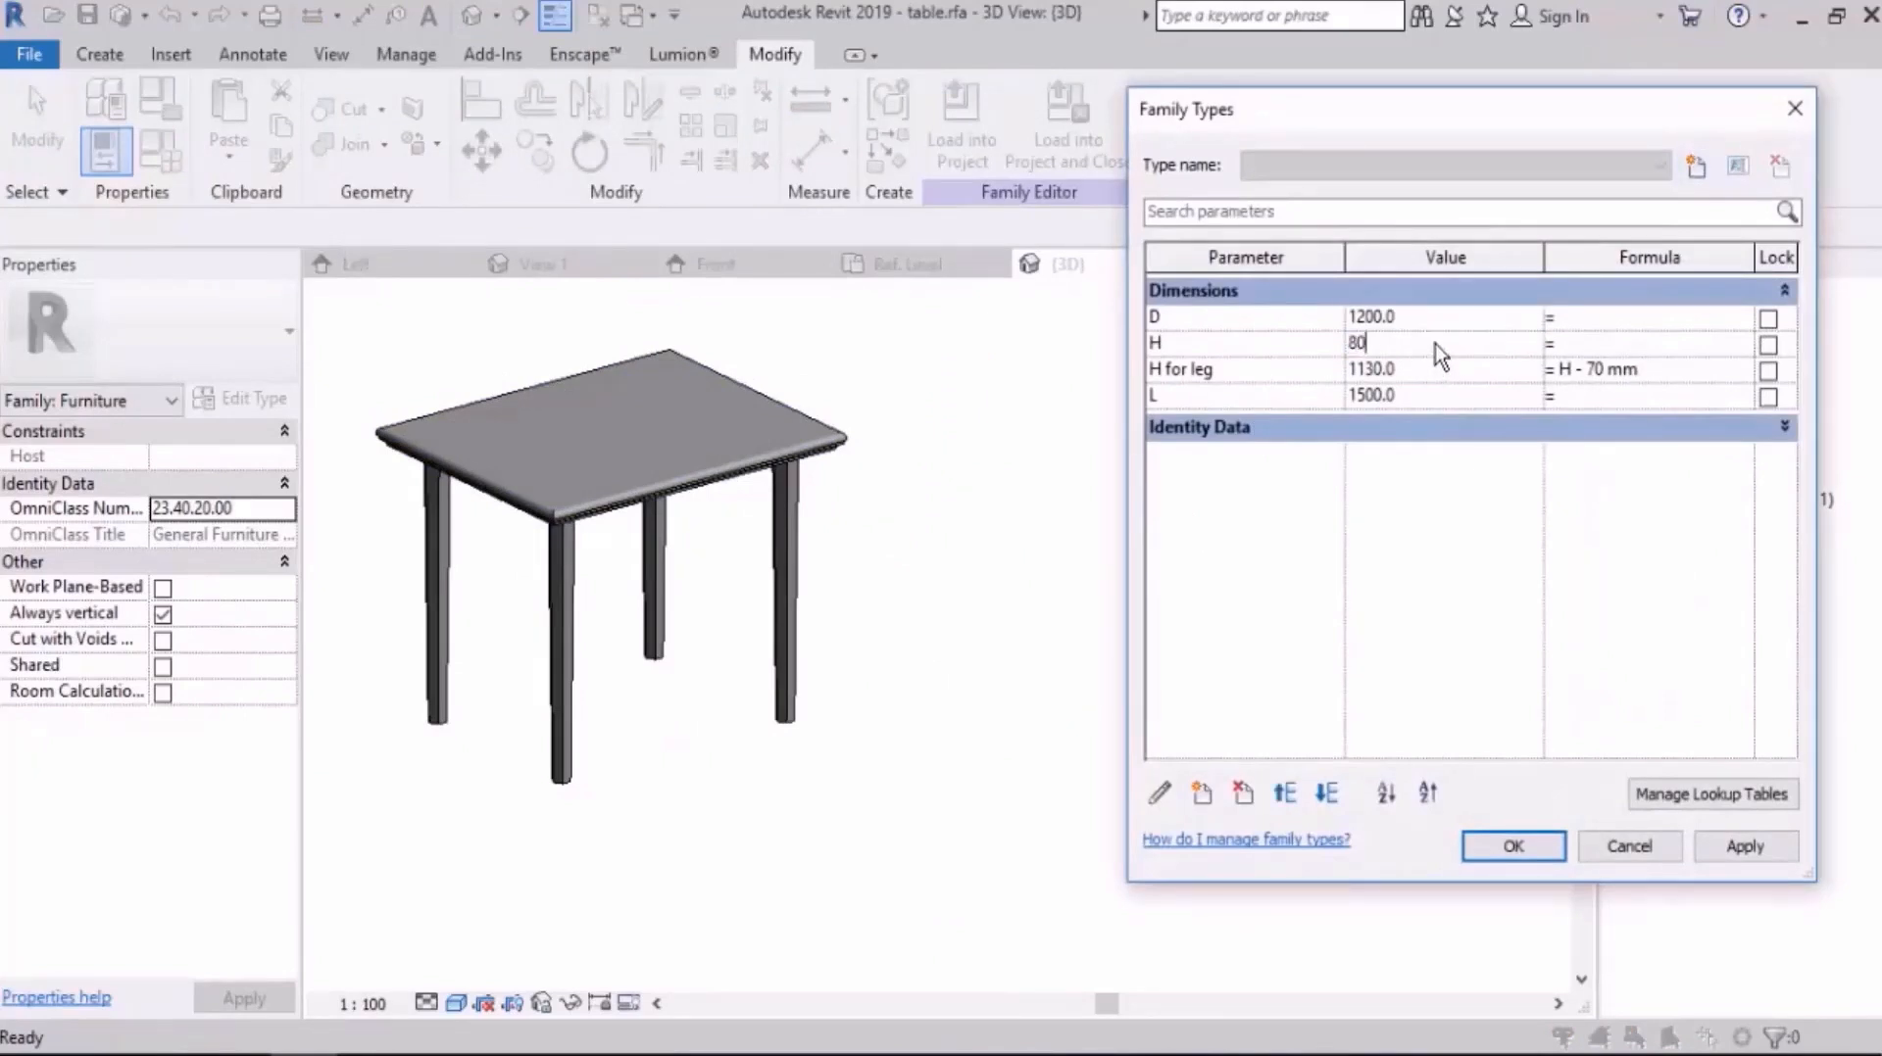
key(Tab)
click(1750, 849)
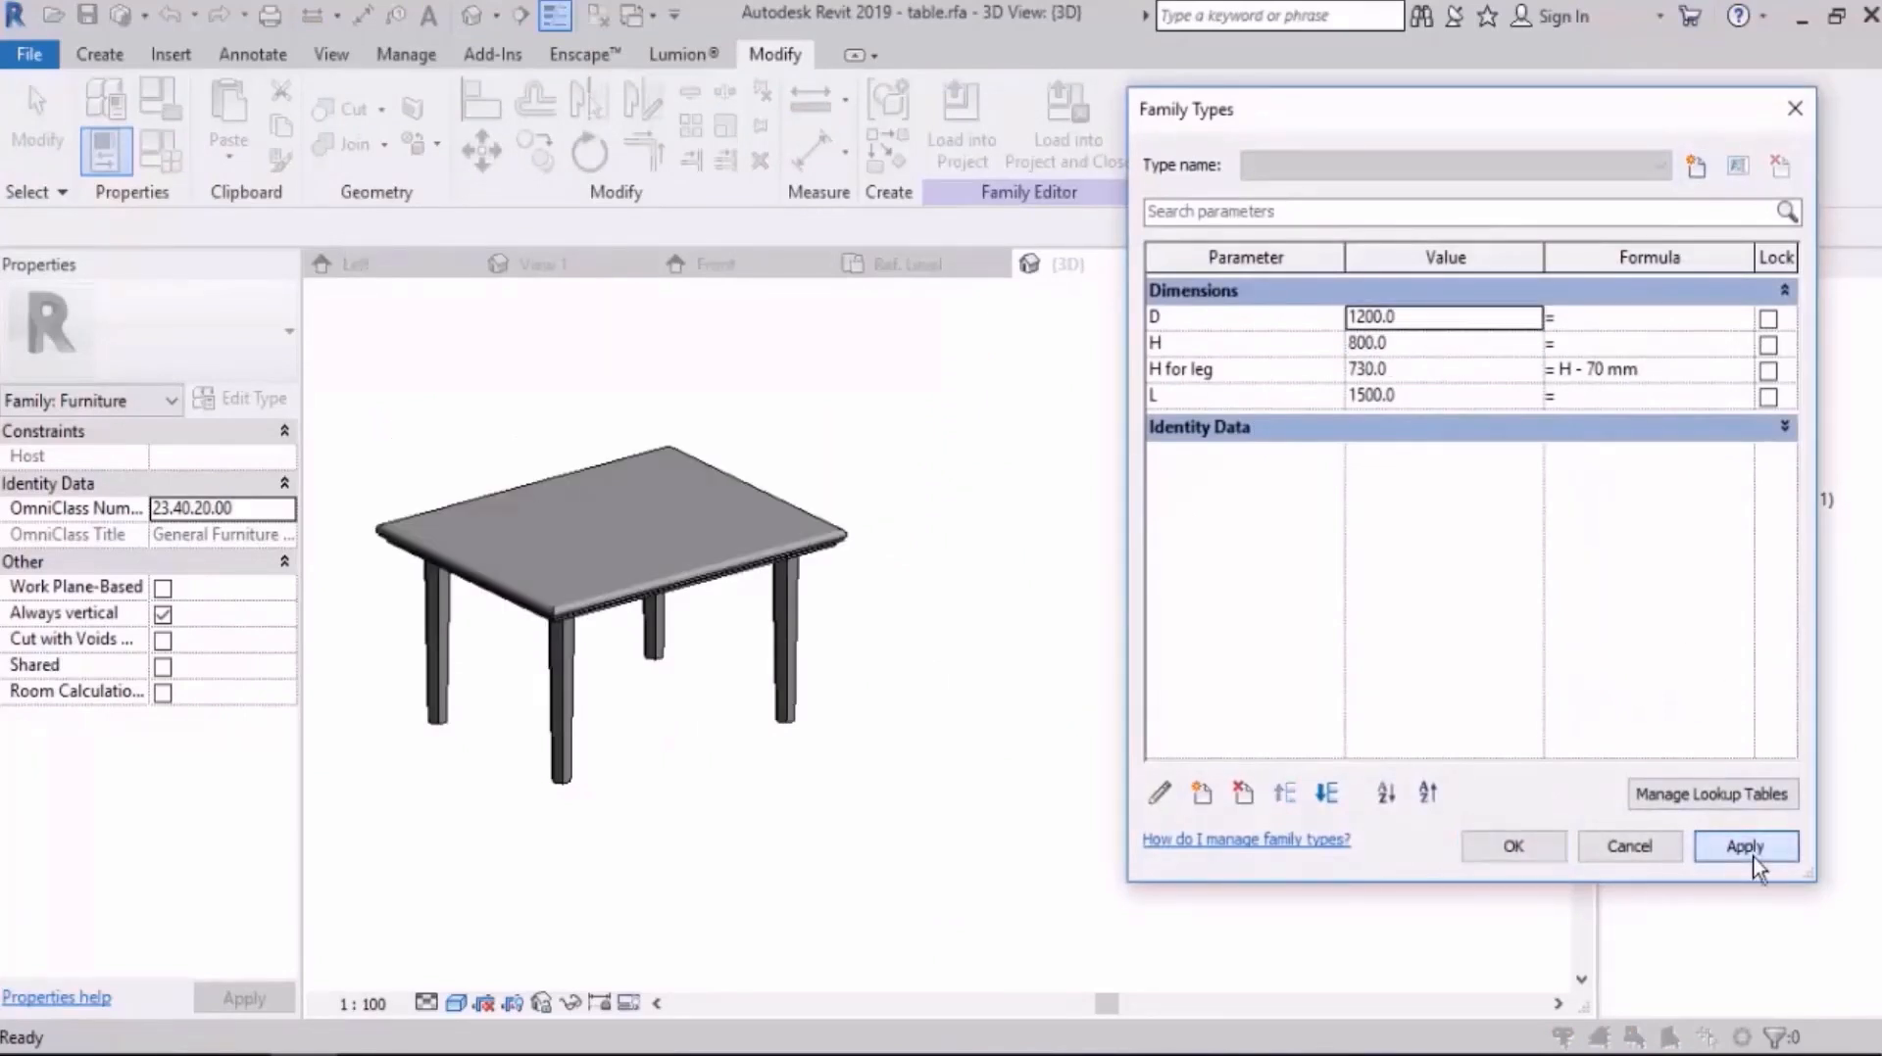
Step: Set the family parameter D to 1500 mm and apply it to the table
click(1424, 371)
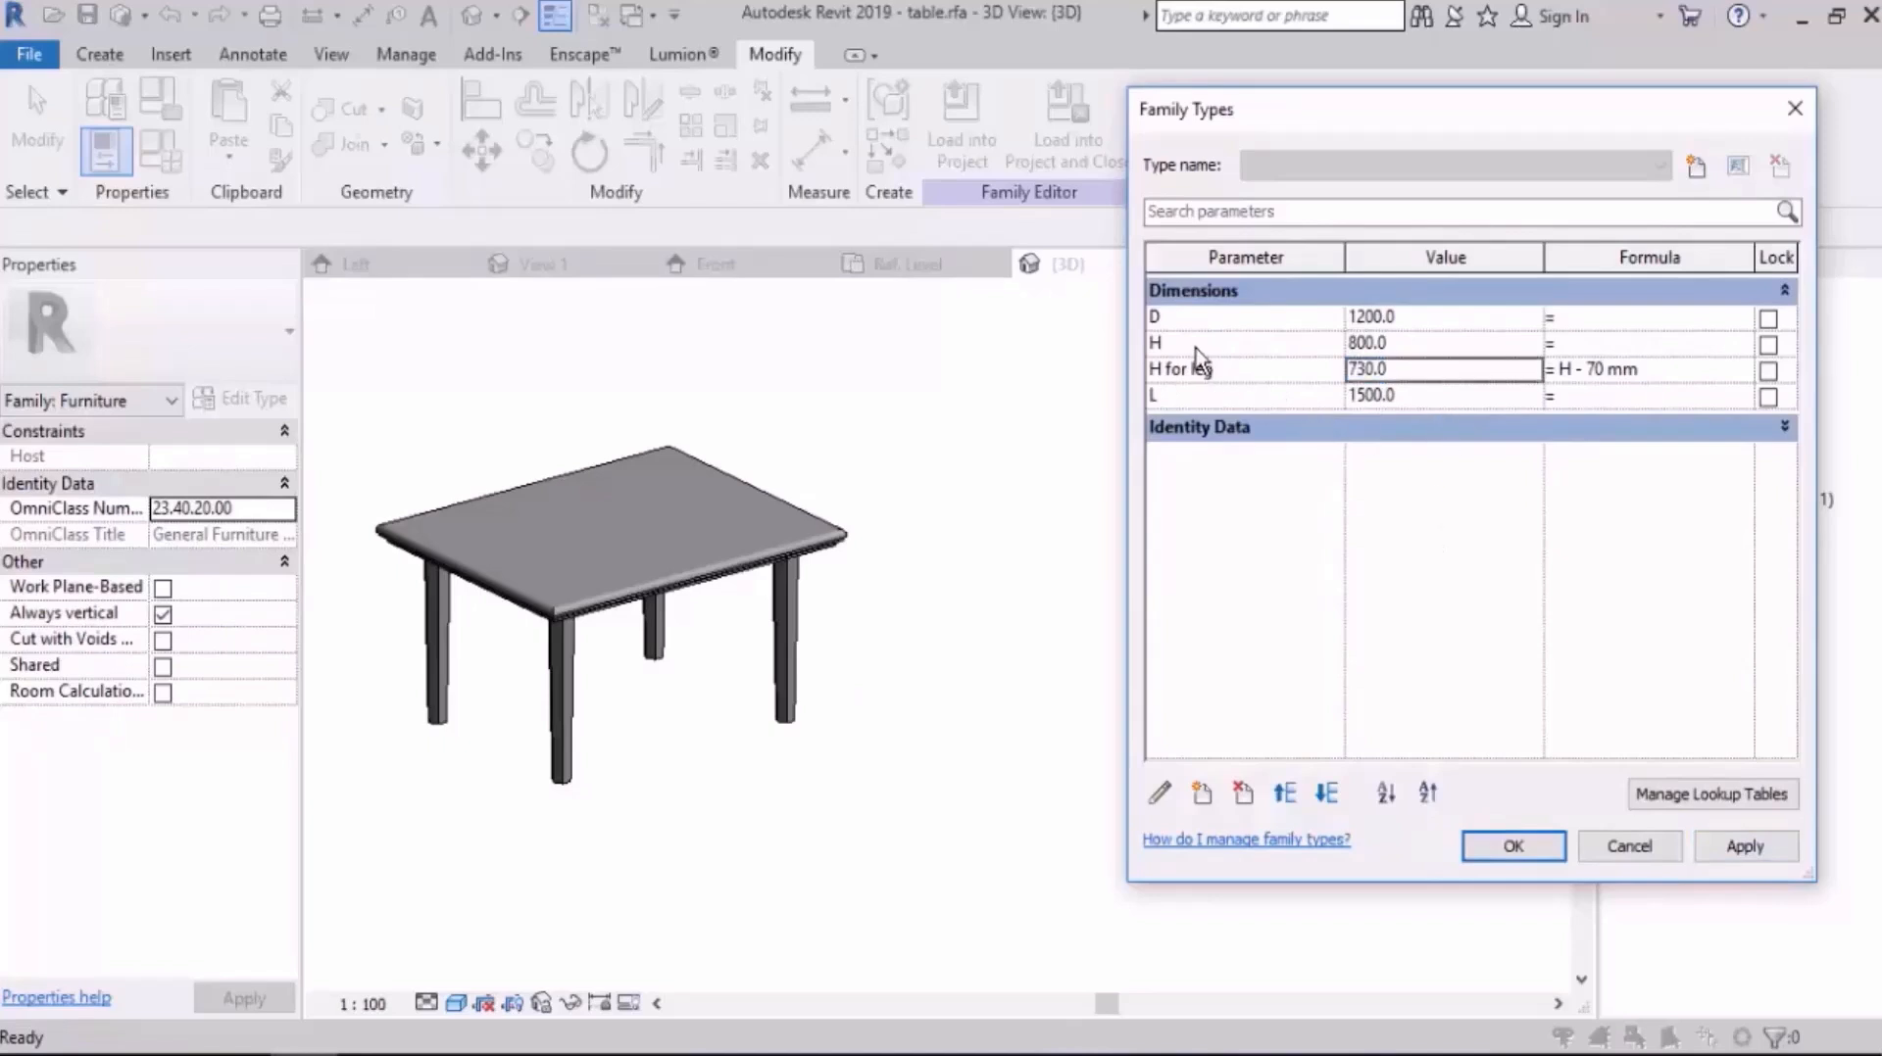
double_click(1432, 320)
text(1500)
key(Tab)
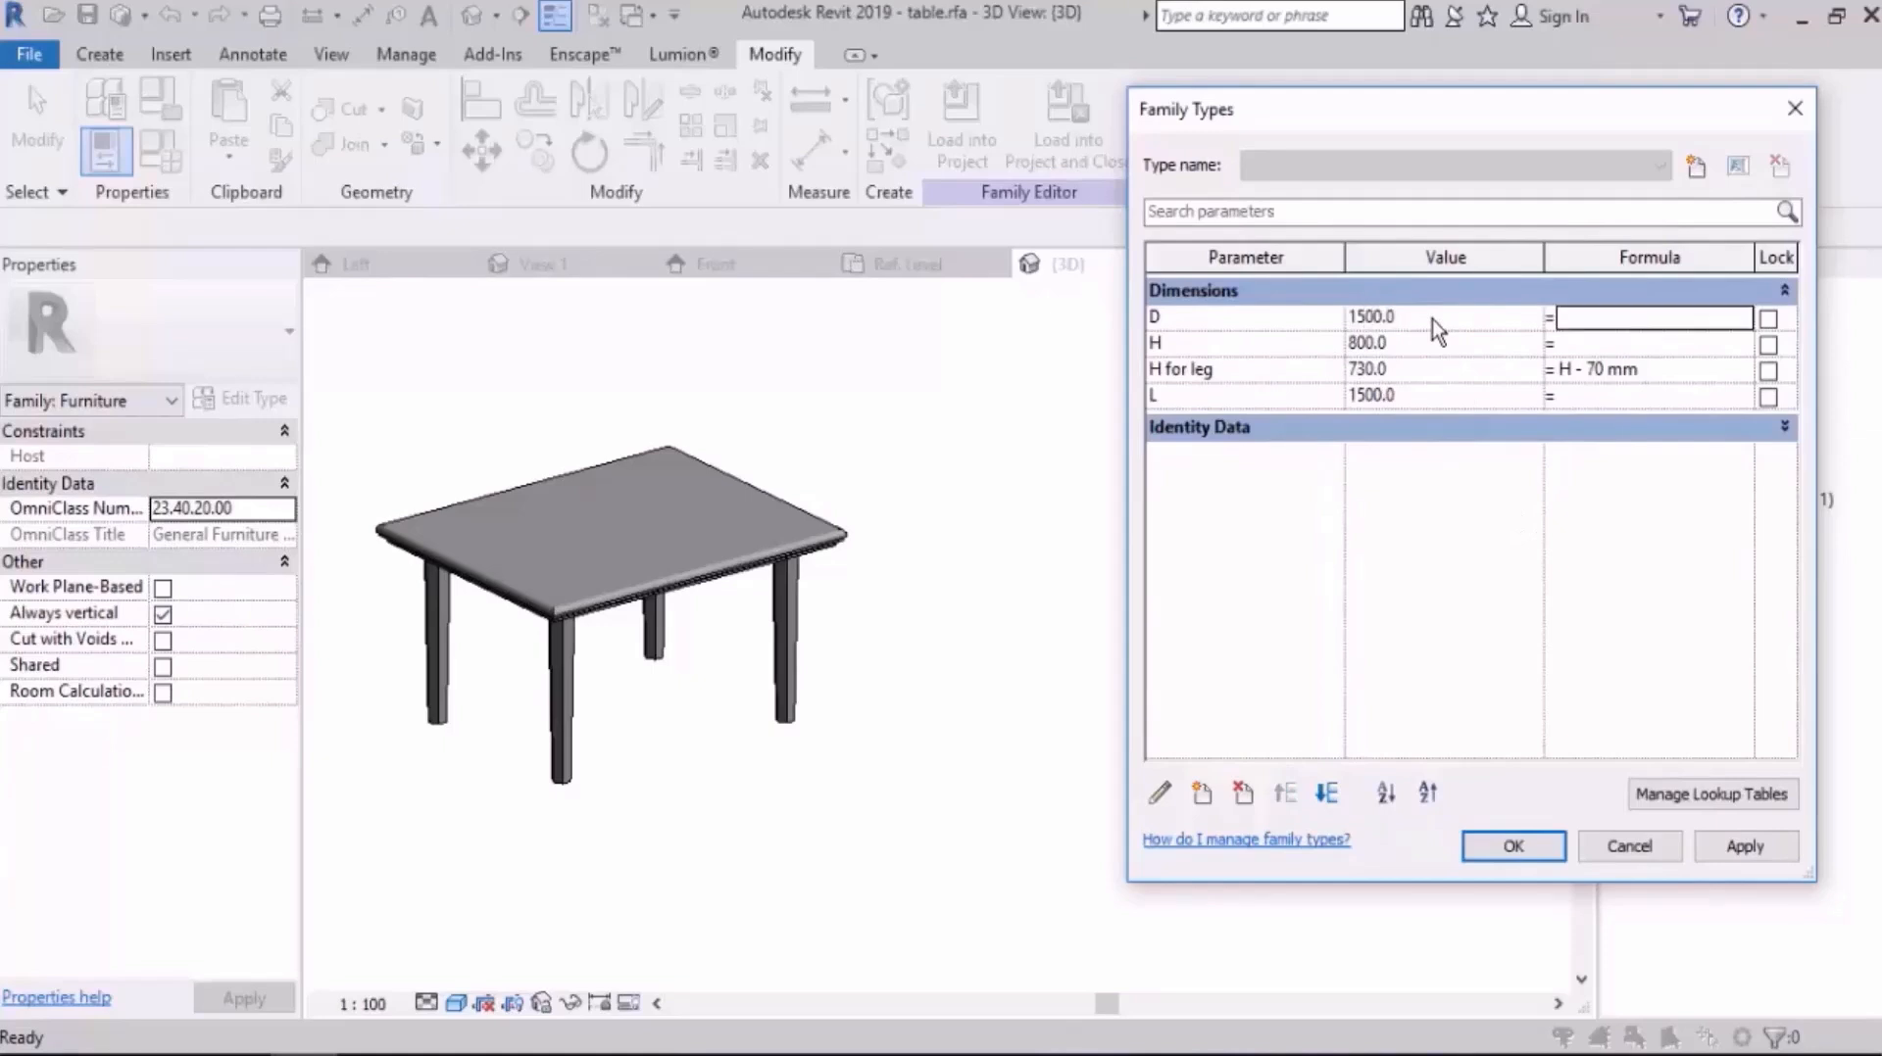
click(1733, 850)
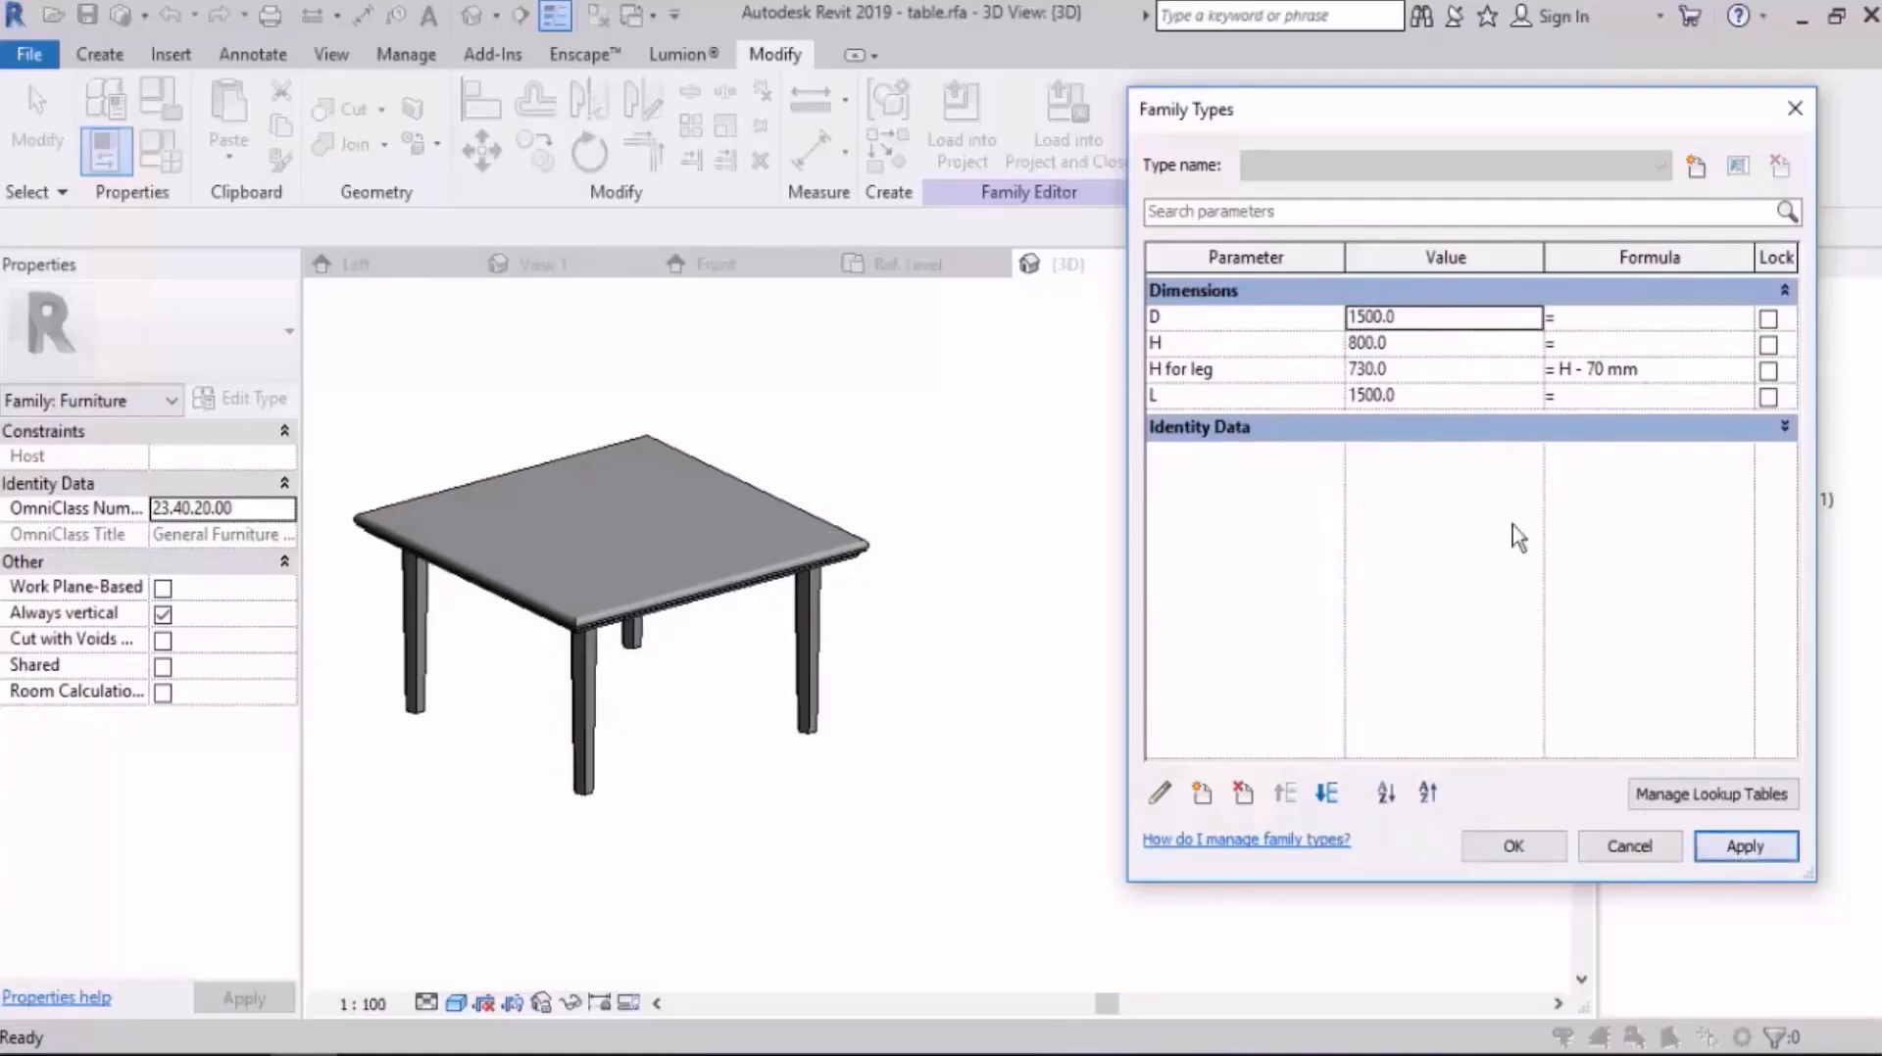
Step: Set the family parameter L to 3000 mm, apply it and accept the family type values
click(1423, 397)
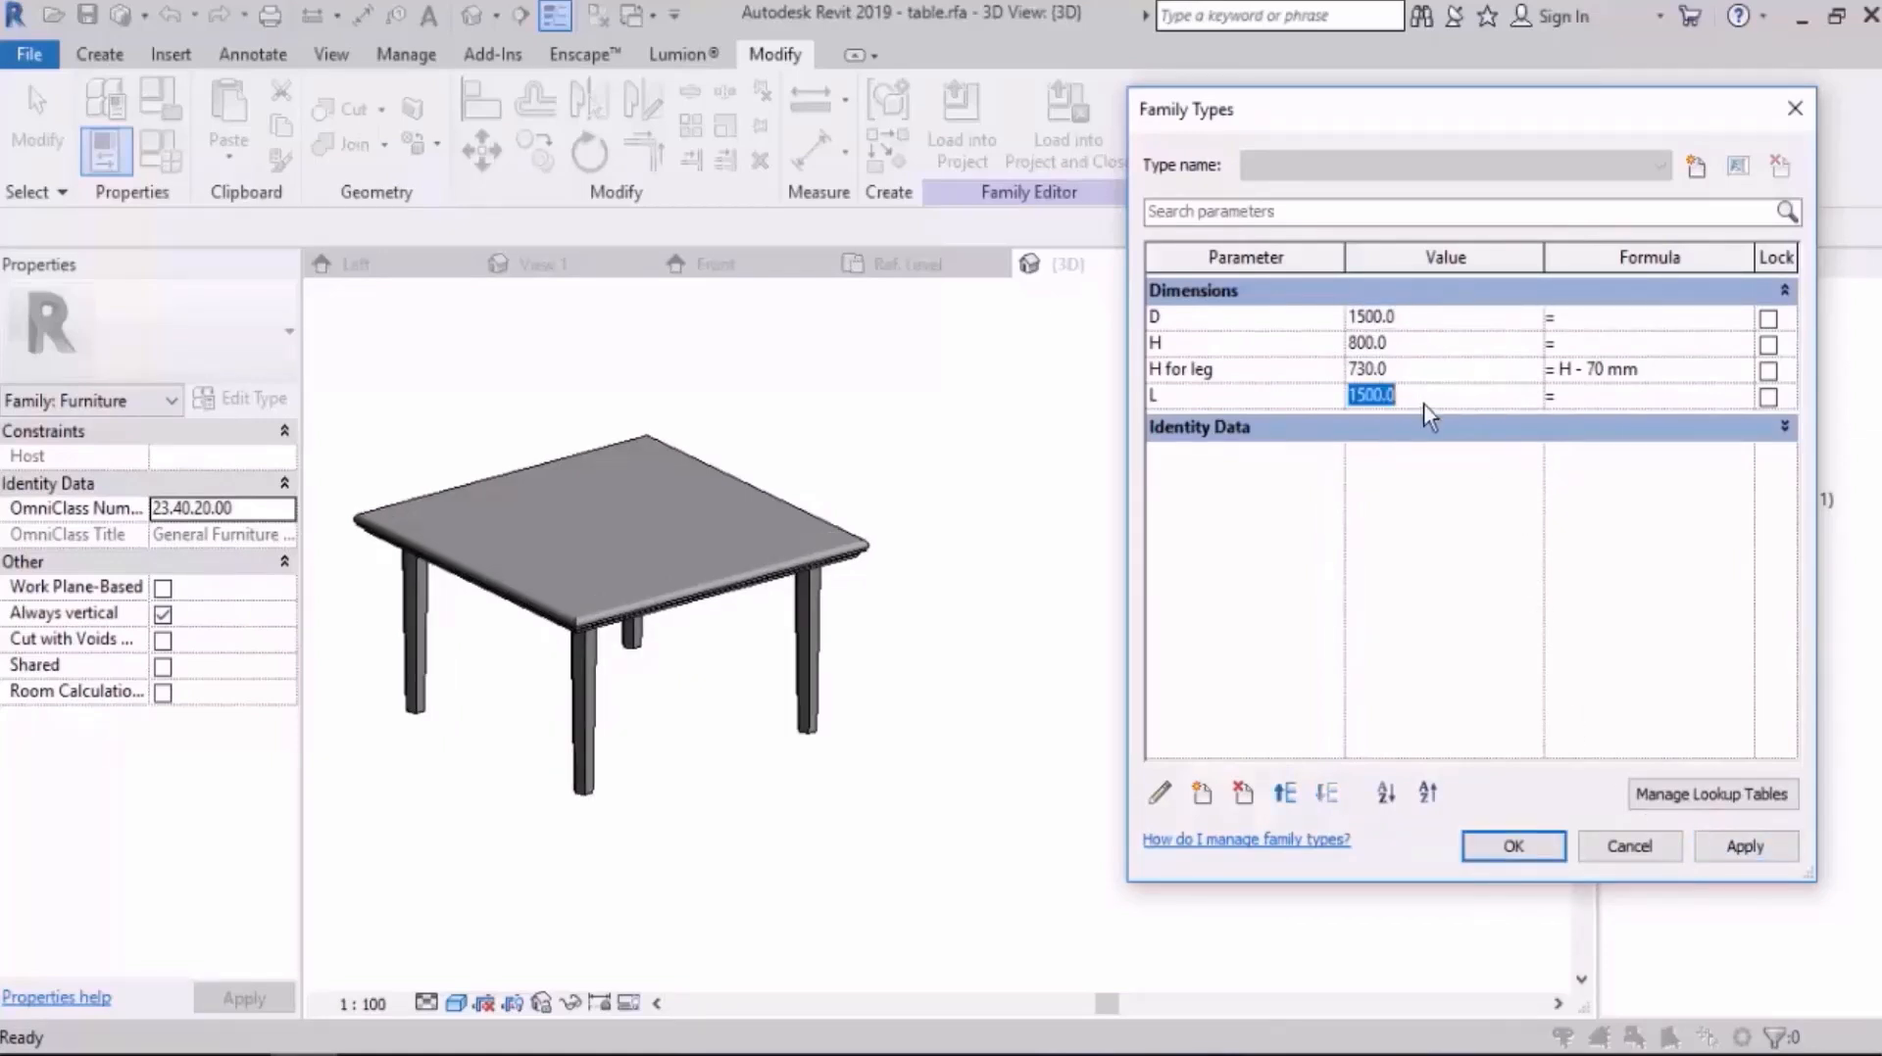
text(3000)
key(Tab)
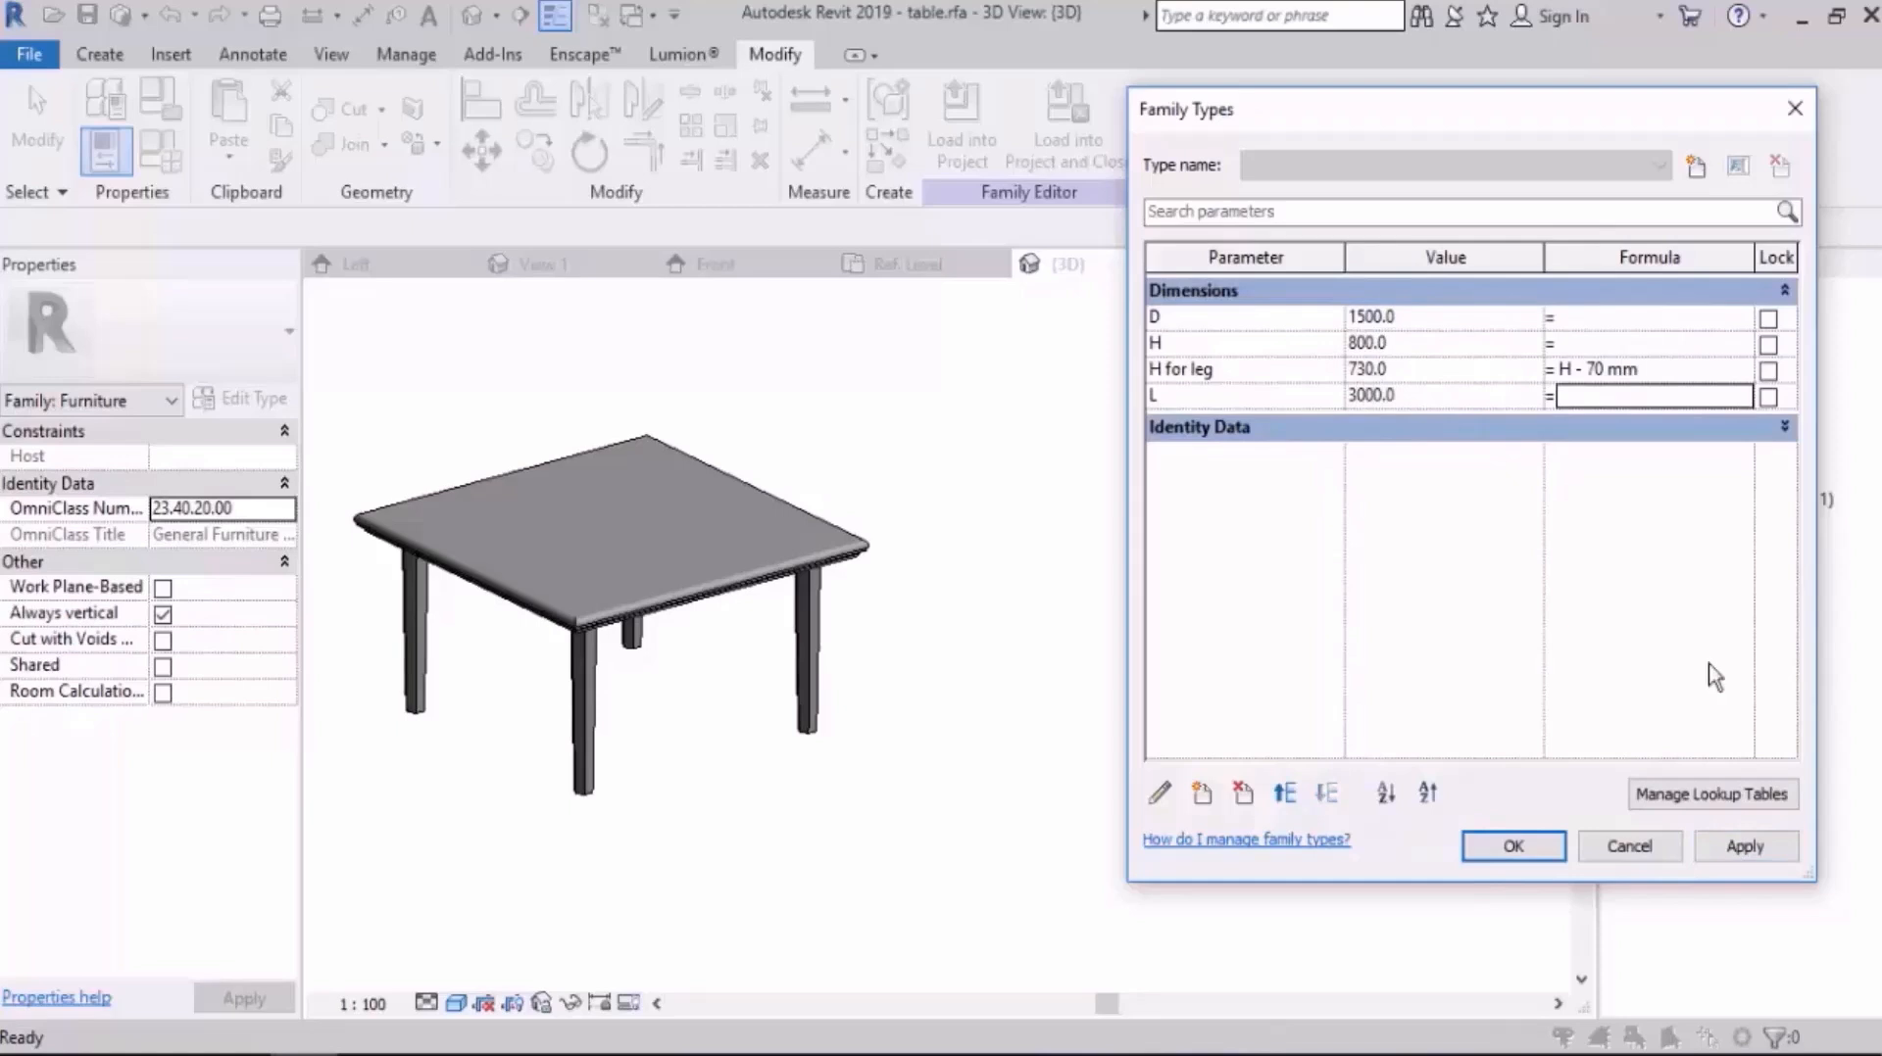
click(1745, 847)
click(1357, 611)
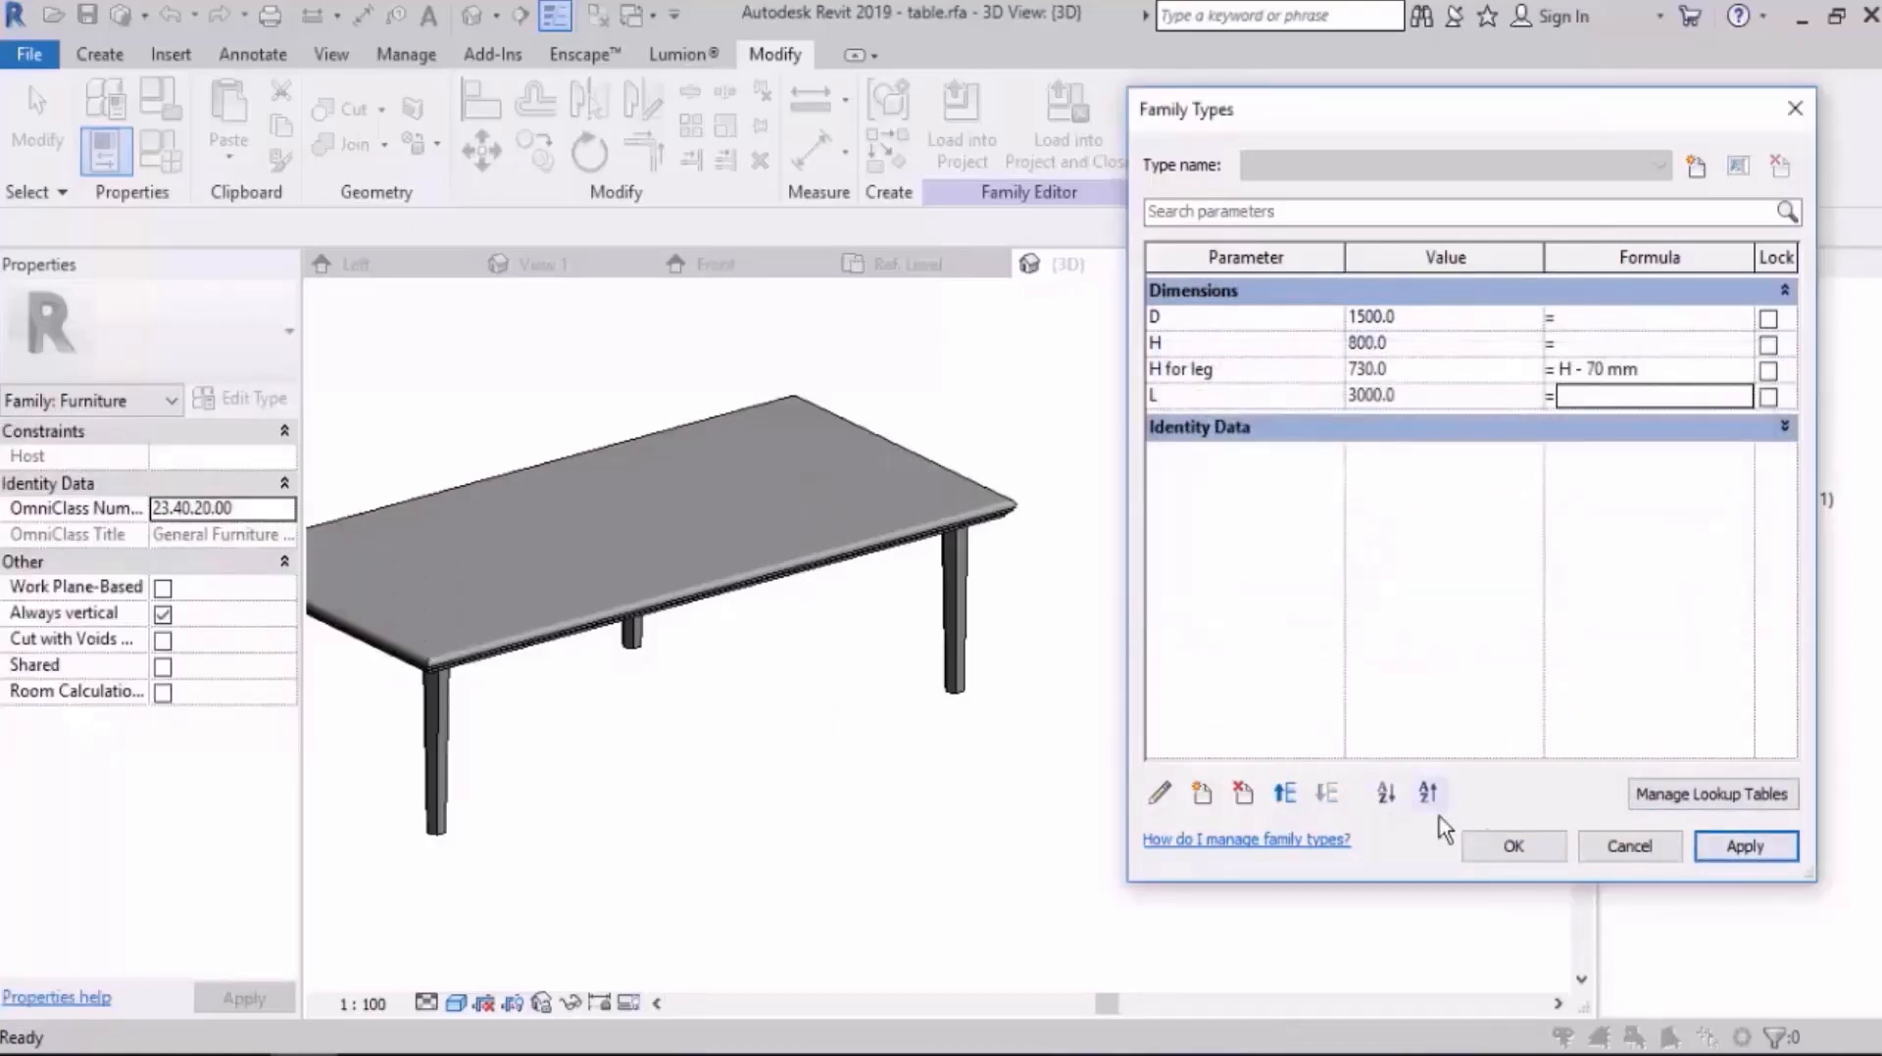
click(1513, 846)
Step: In the Ref. Level floor plan, delete the upper-right leg's 930 mm dimension to the table's right edge
shift+middle_drag(931, 627, 1421, 548)
double_click(1727, 342)
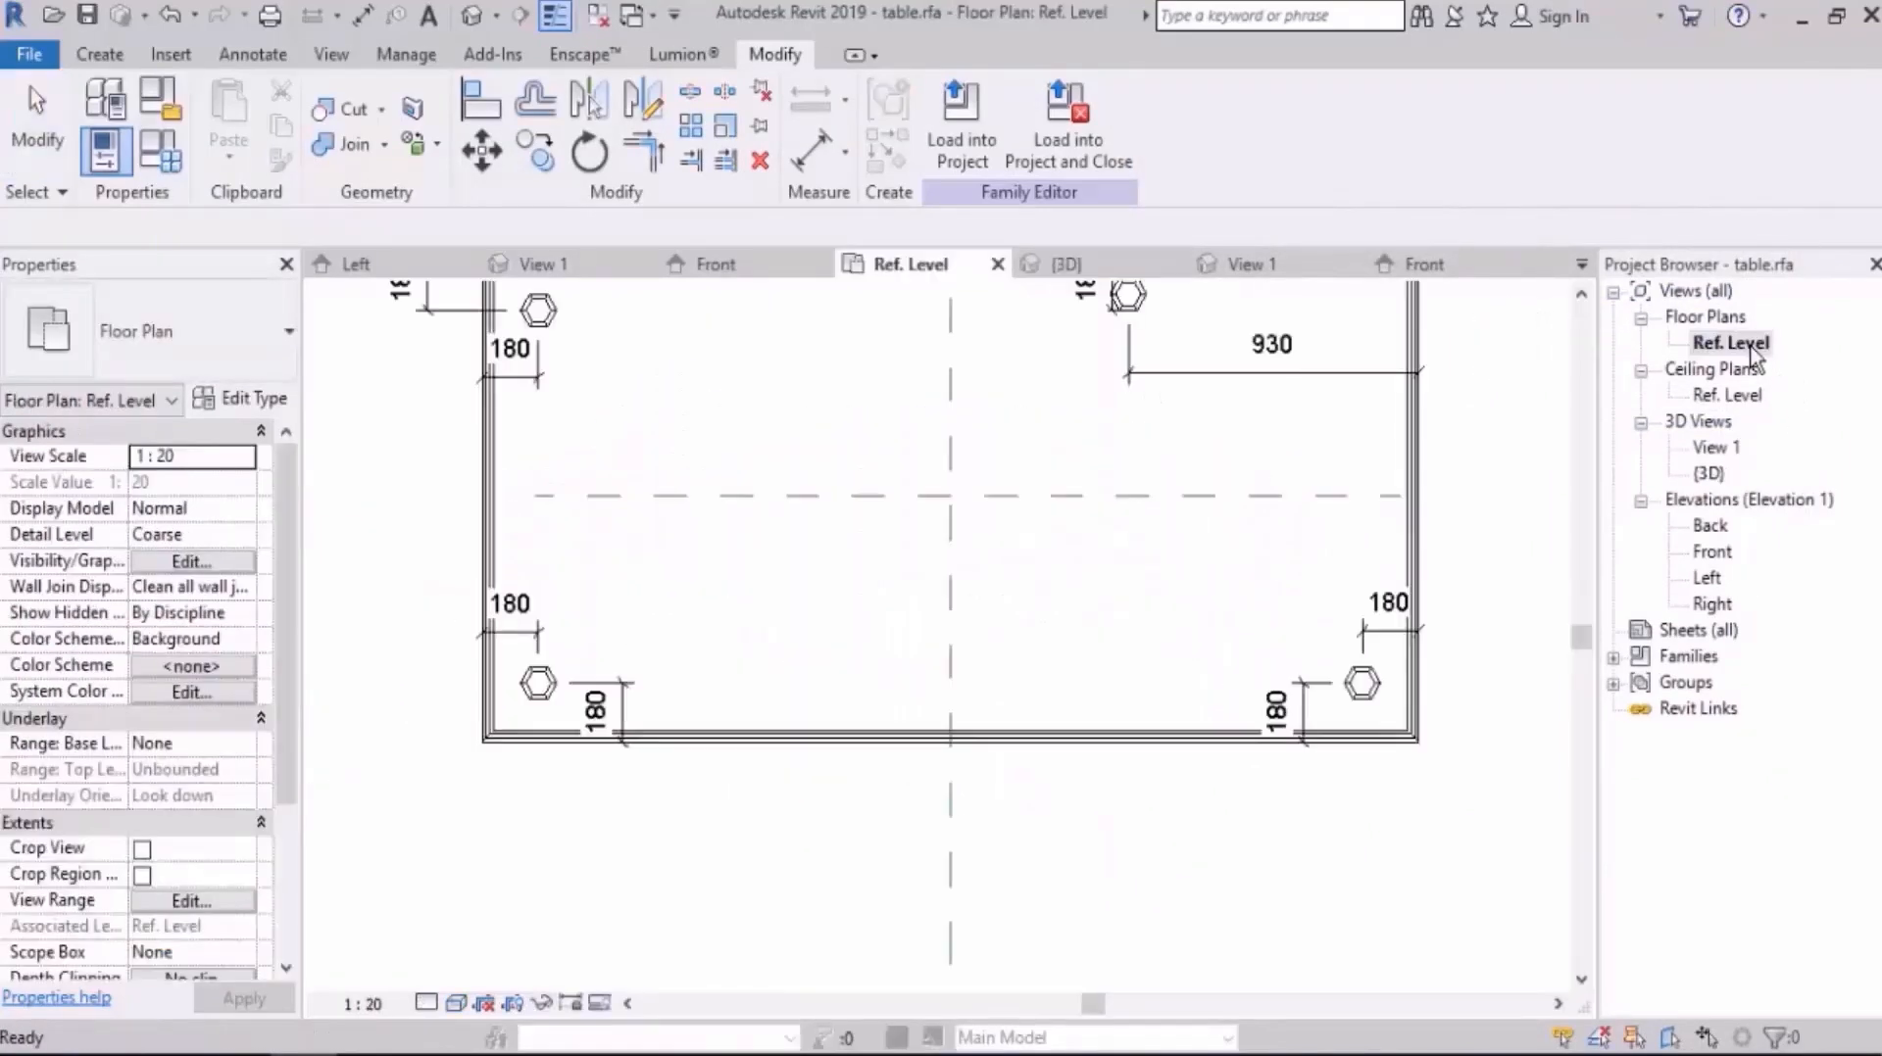
scroll(1196, 496, up, 5)
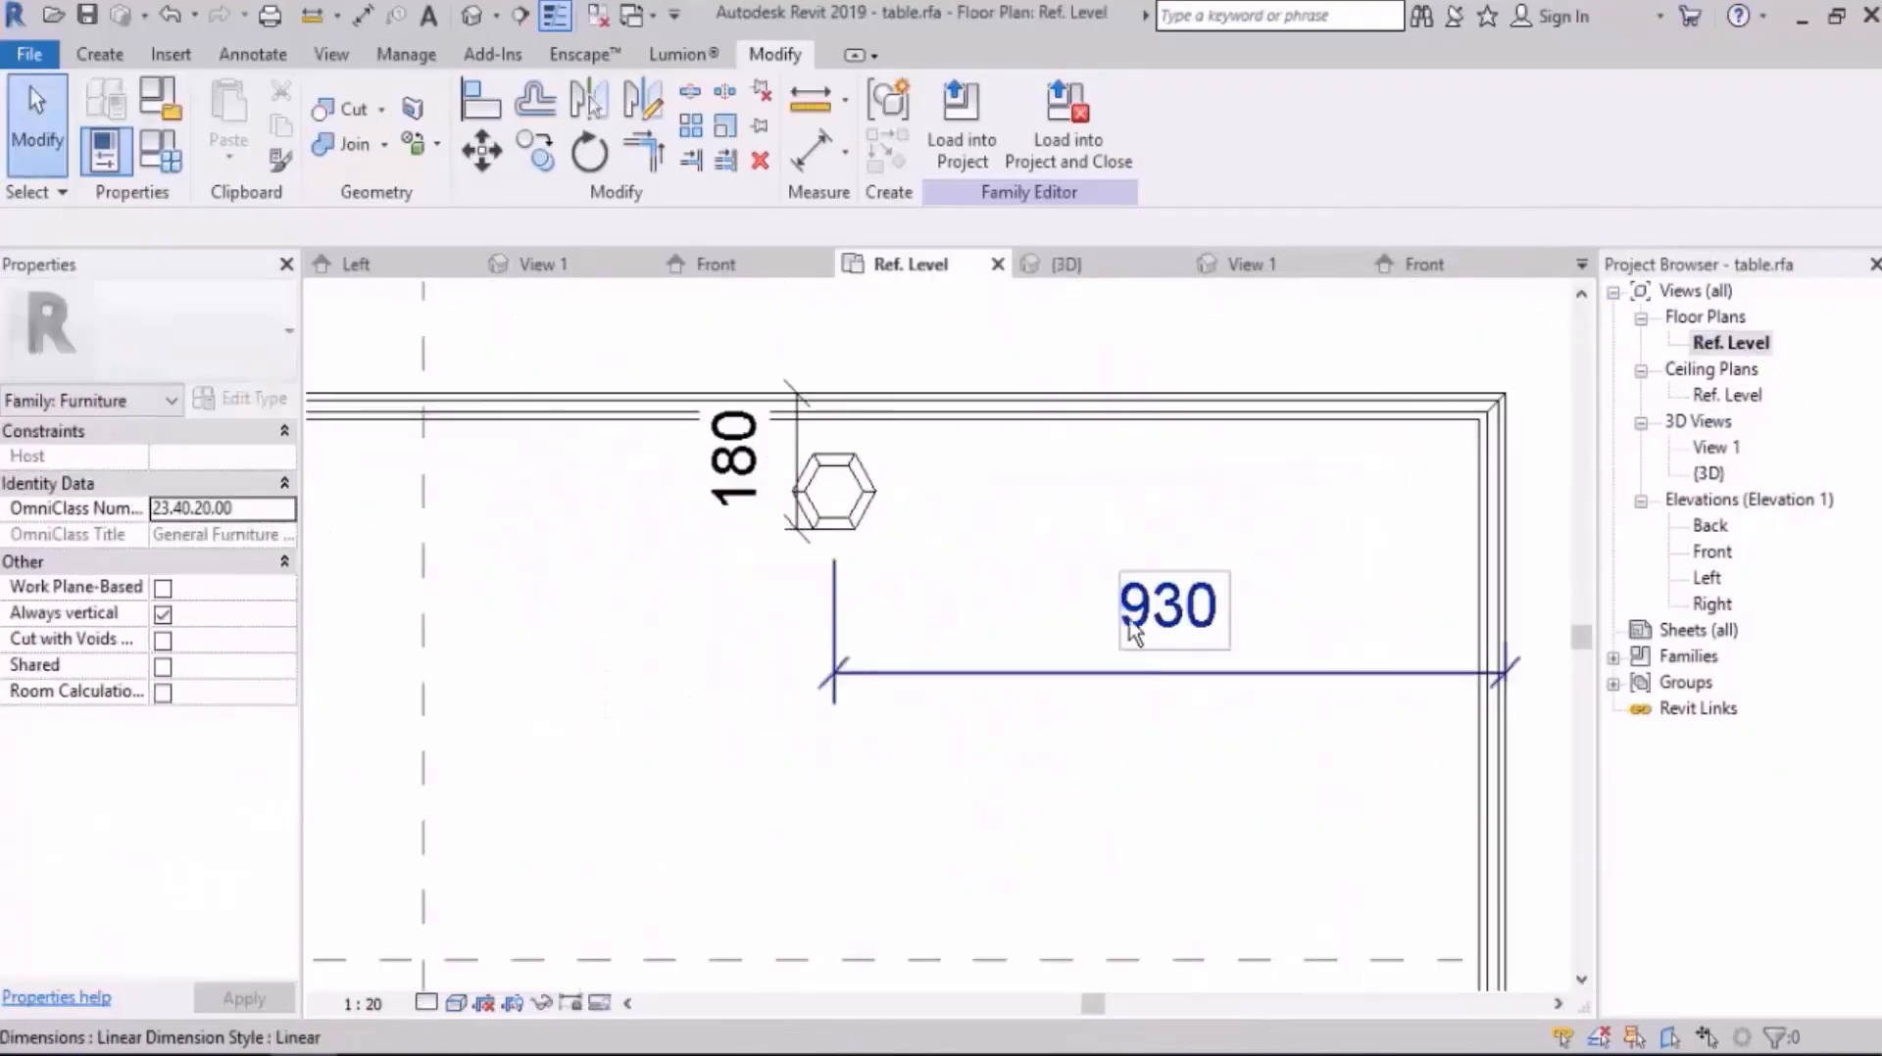
click(857, 530)
key(Escape)
click(1384, 694)
key(Delete)
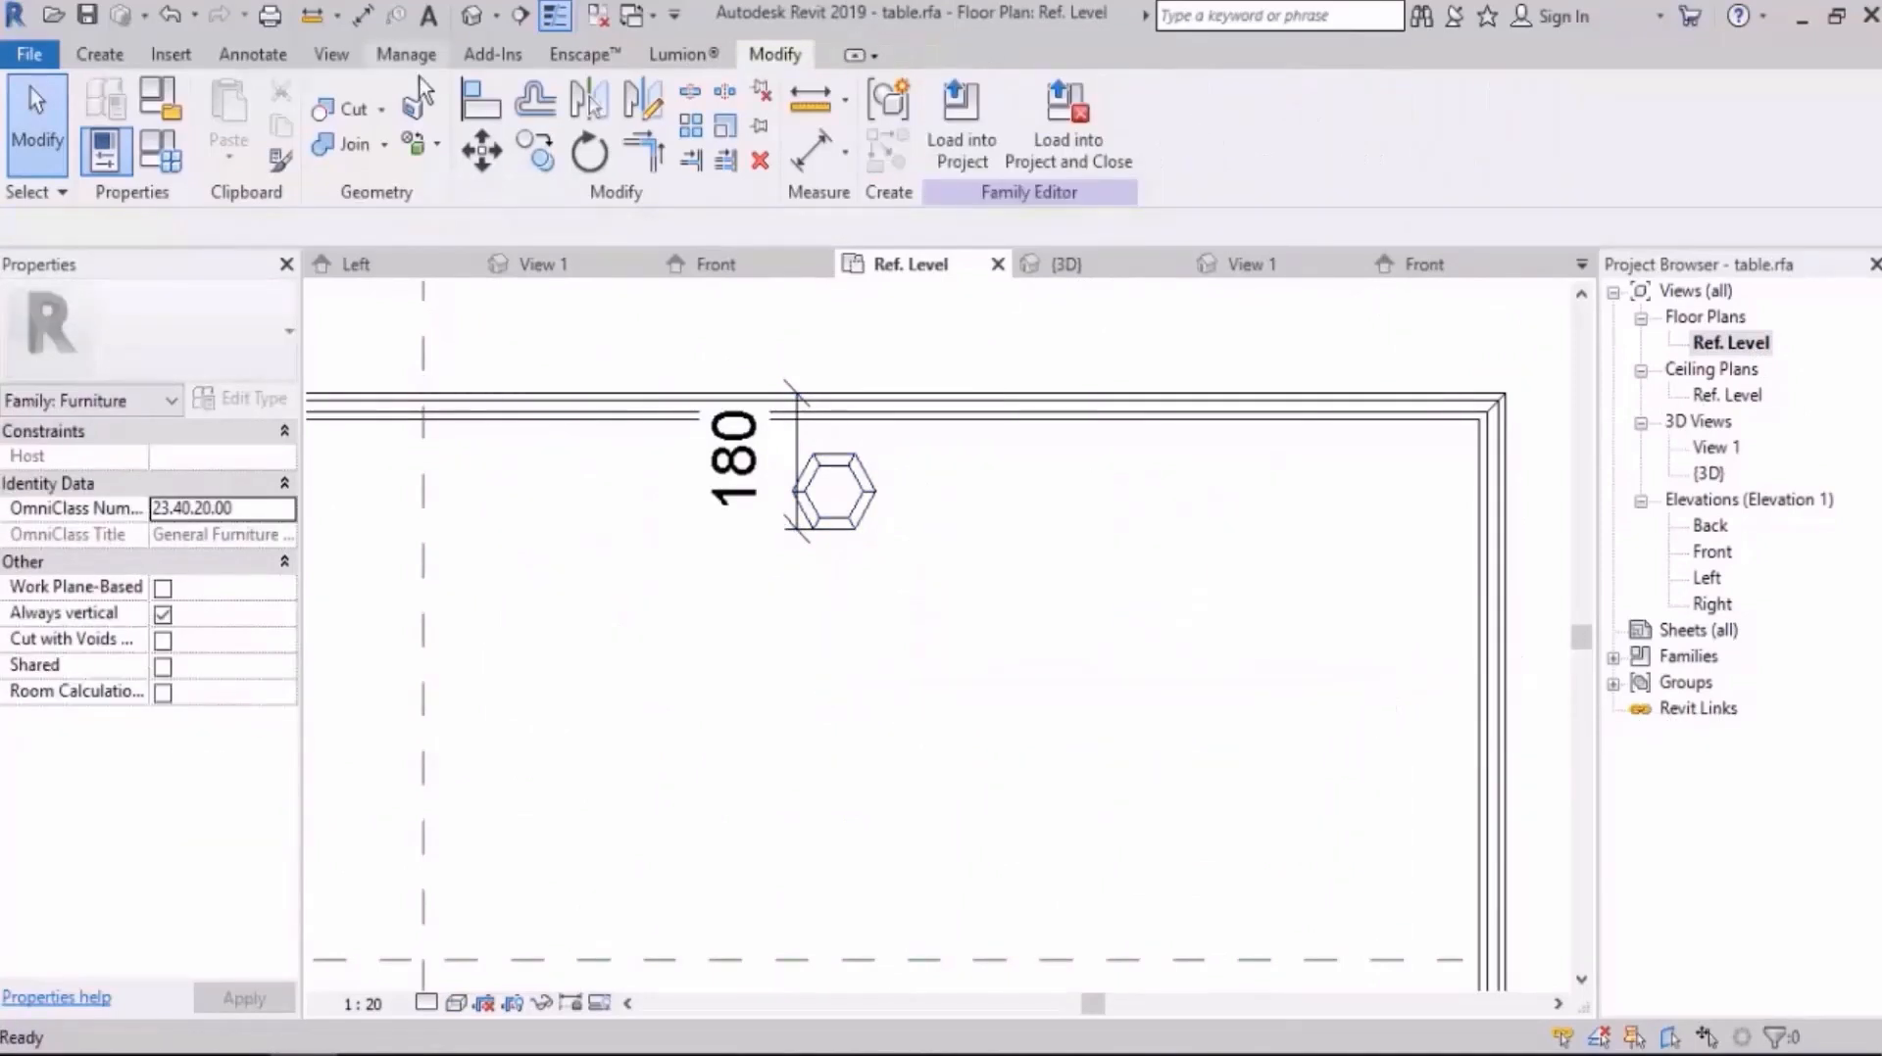
Step: Add an aligned dimension from the upper-right leg's vertical centreline to the table's right edge
click(252, 54)
click(109, 98)
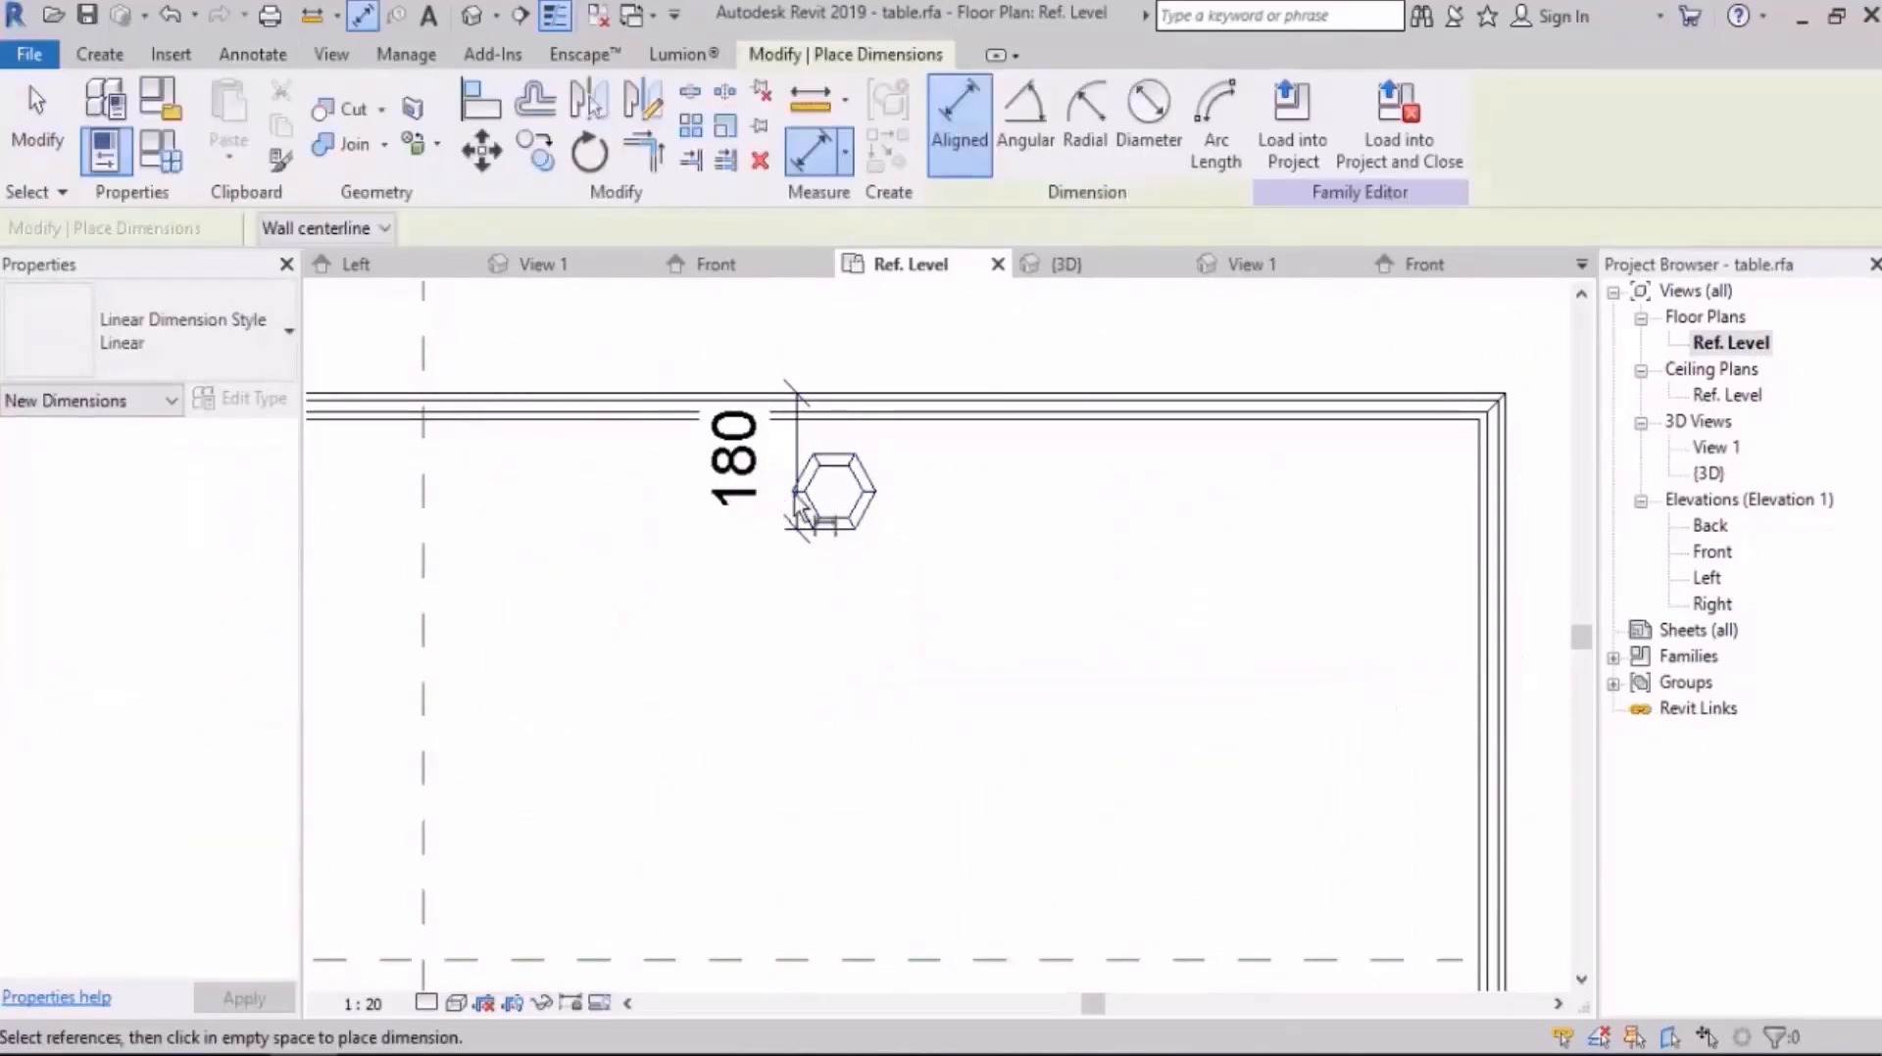
click(832, 507)
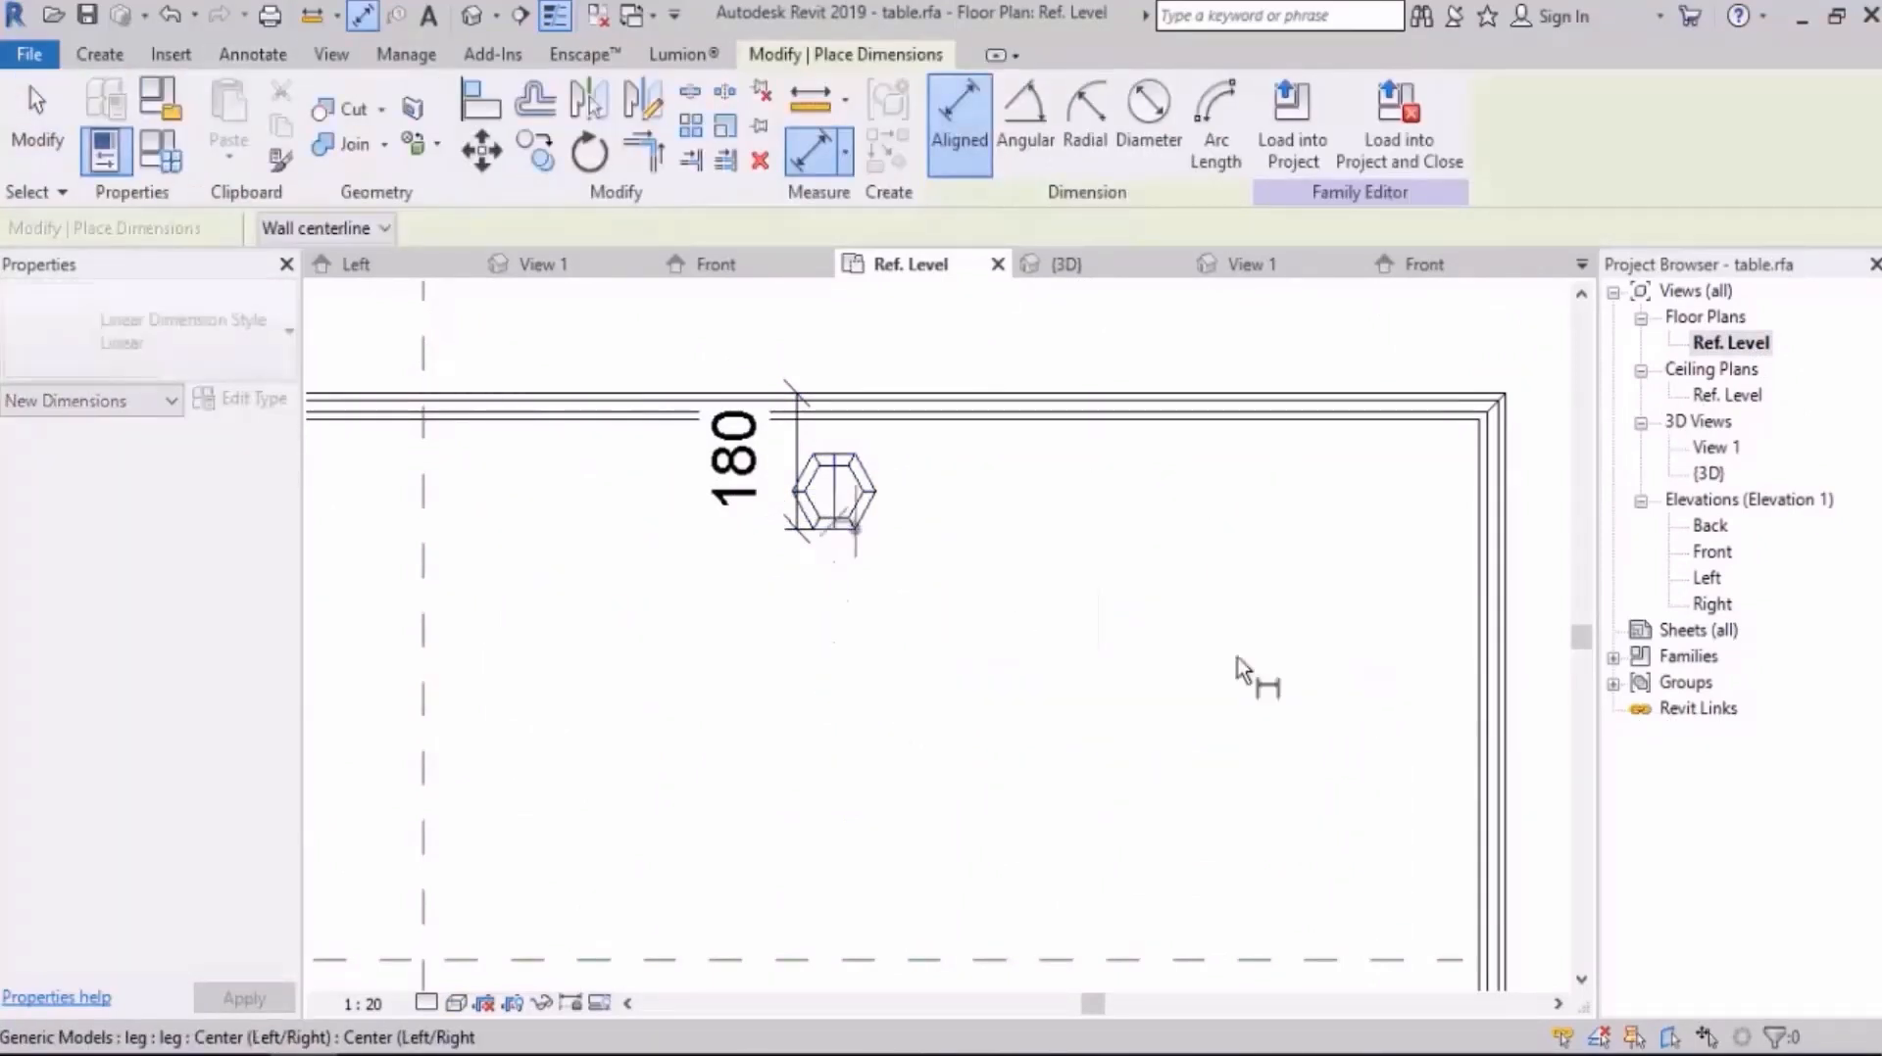
click(1513, 626)
click(1304, 737)
key(Escape)
key(Escape)
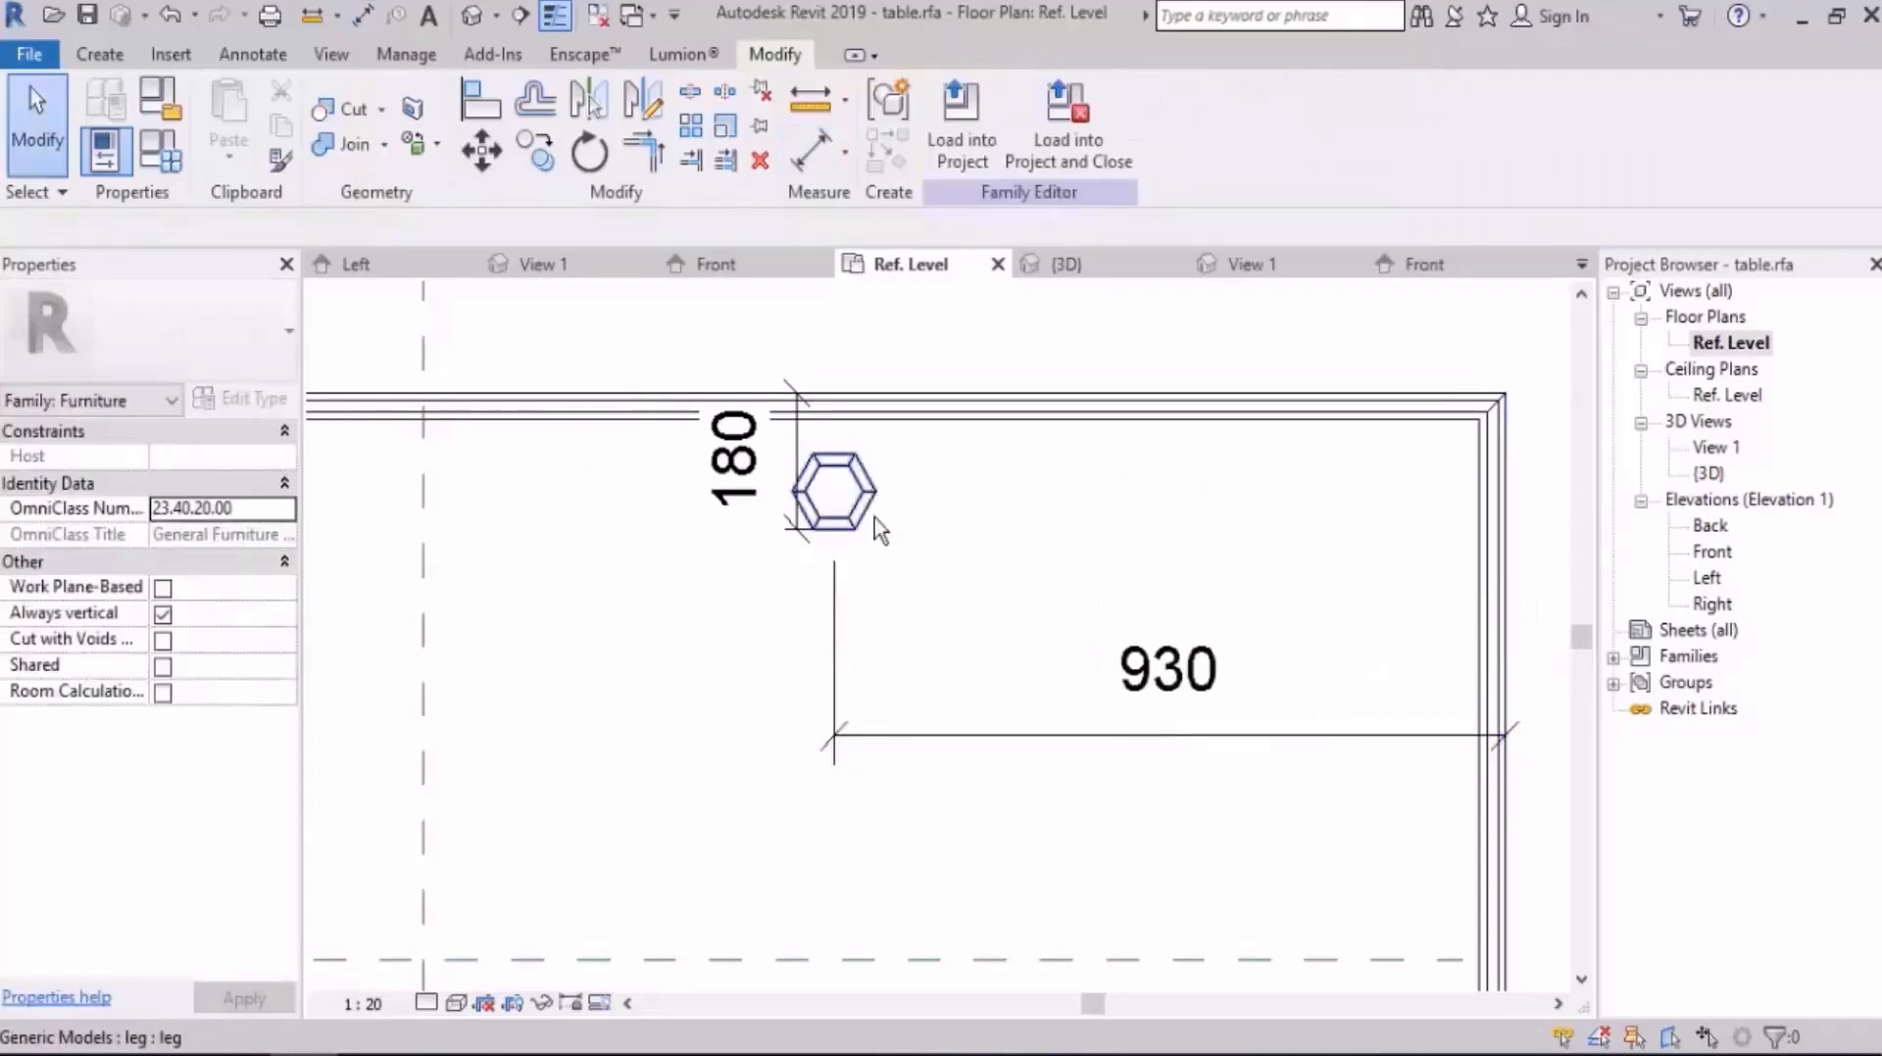
Step: Set the upper-right leg's distance from the right edge to 180 mm and lock that dimension
click(873, 517)
click(1166, 688)
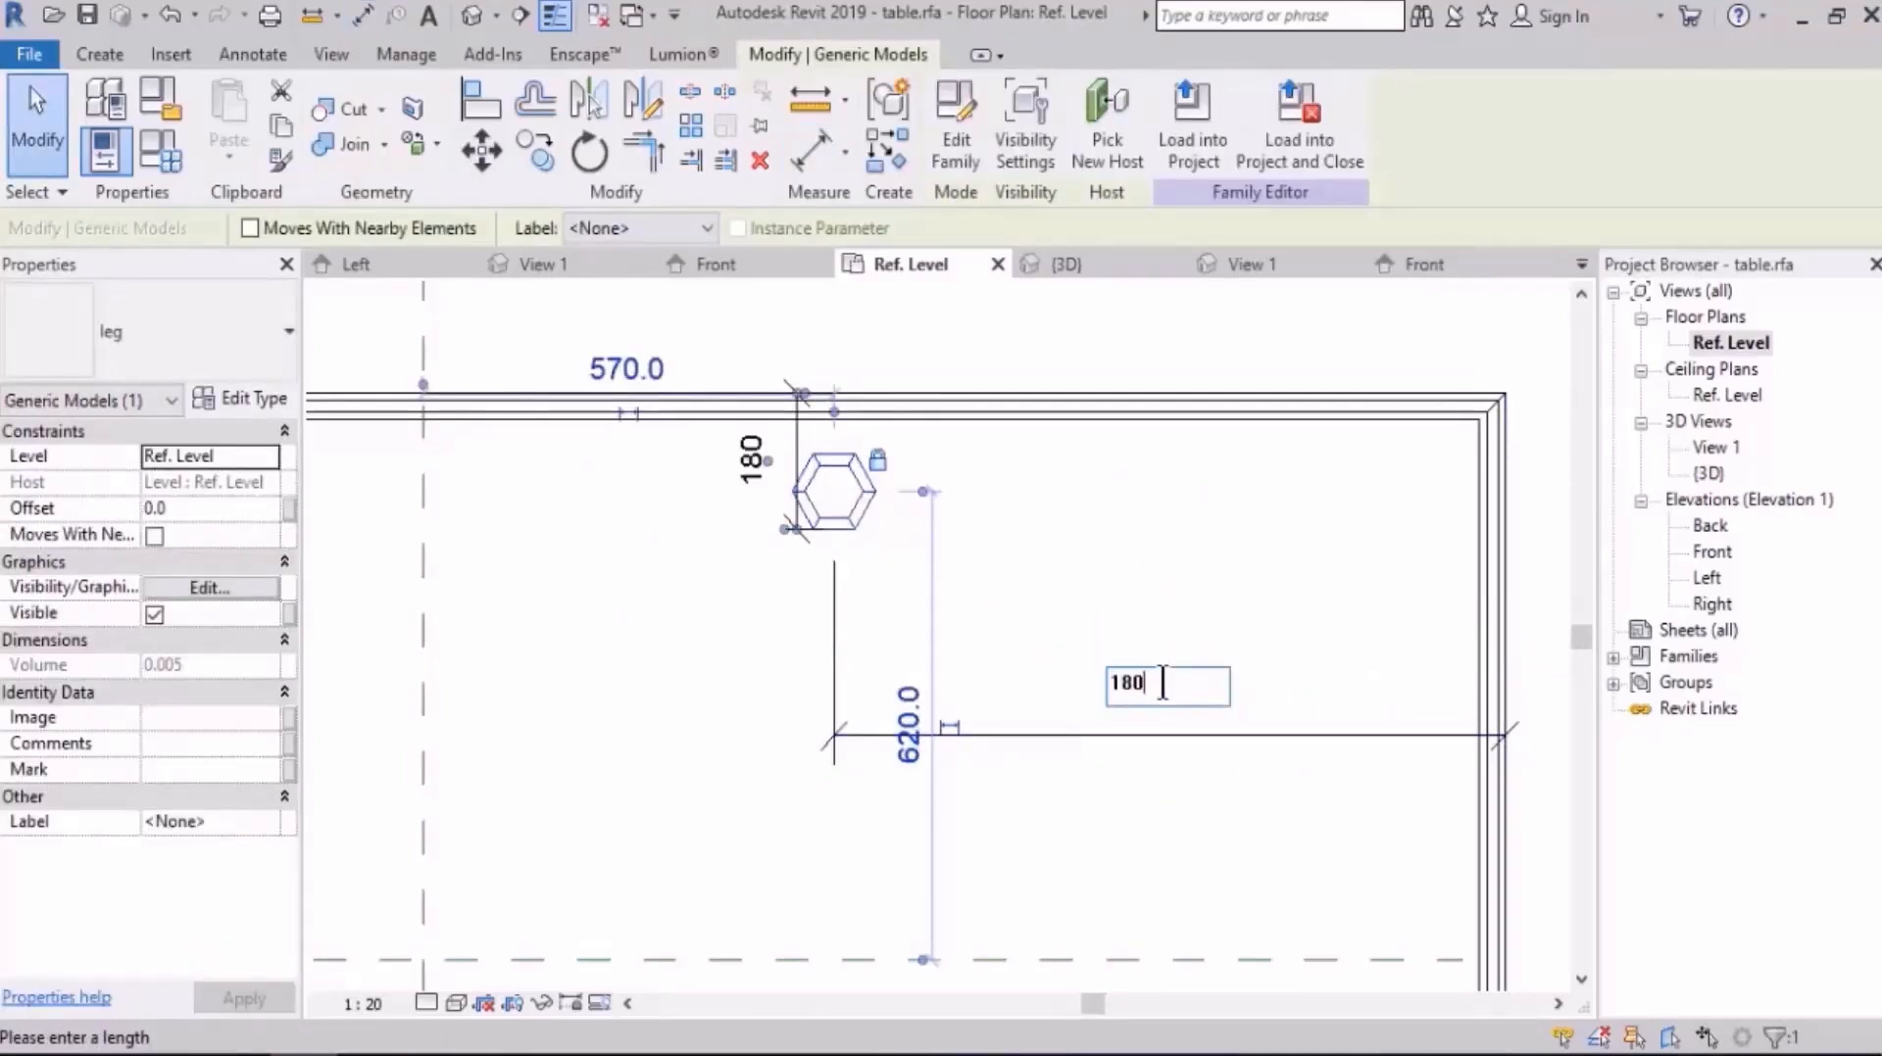
key(Return)
key(Escape)
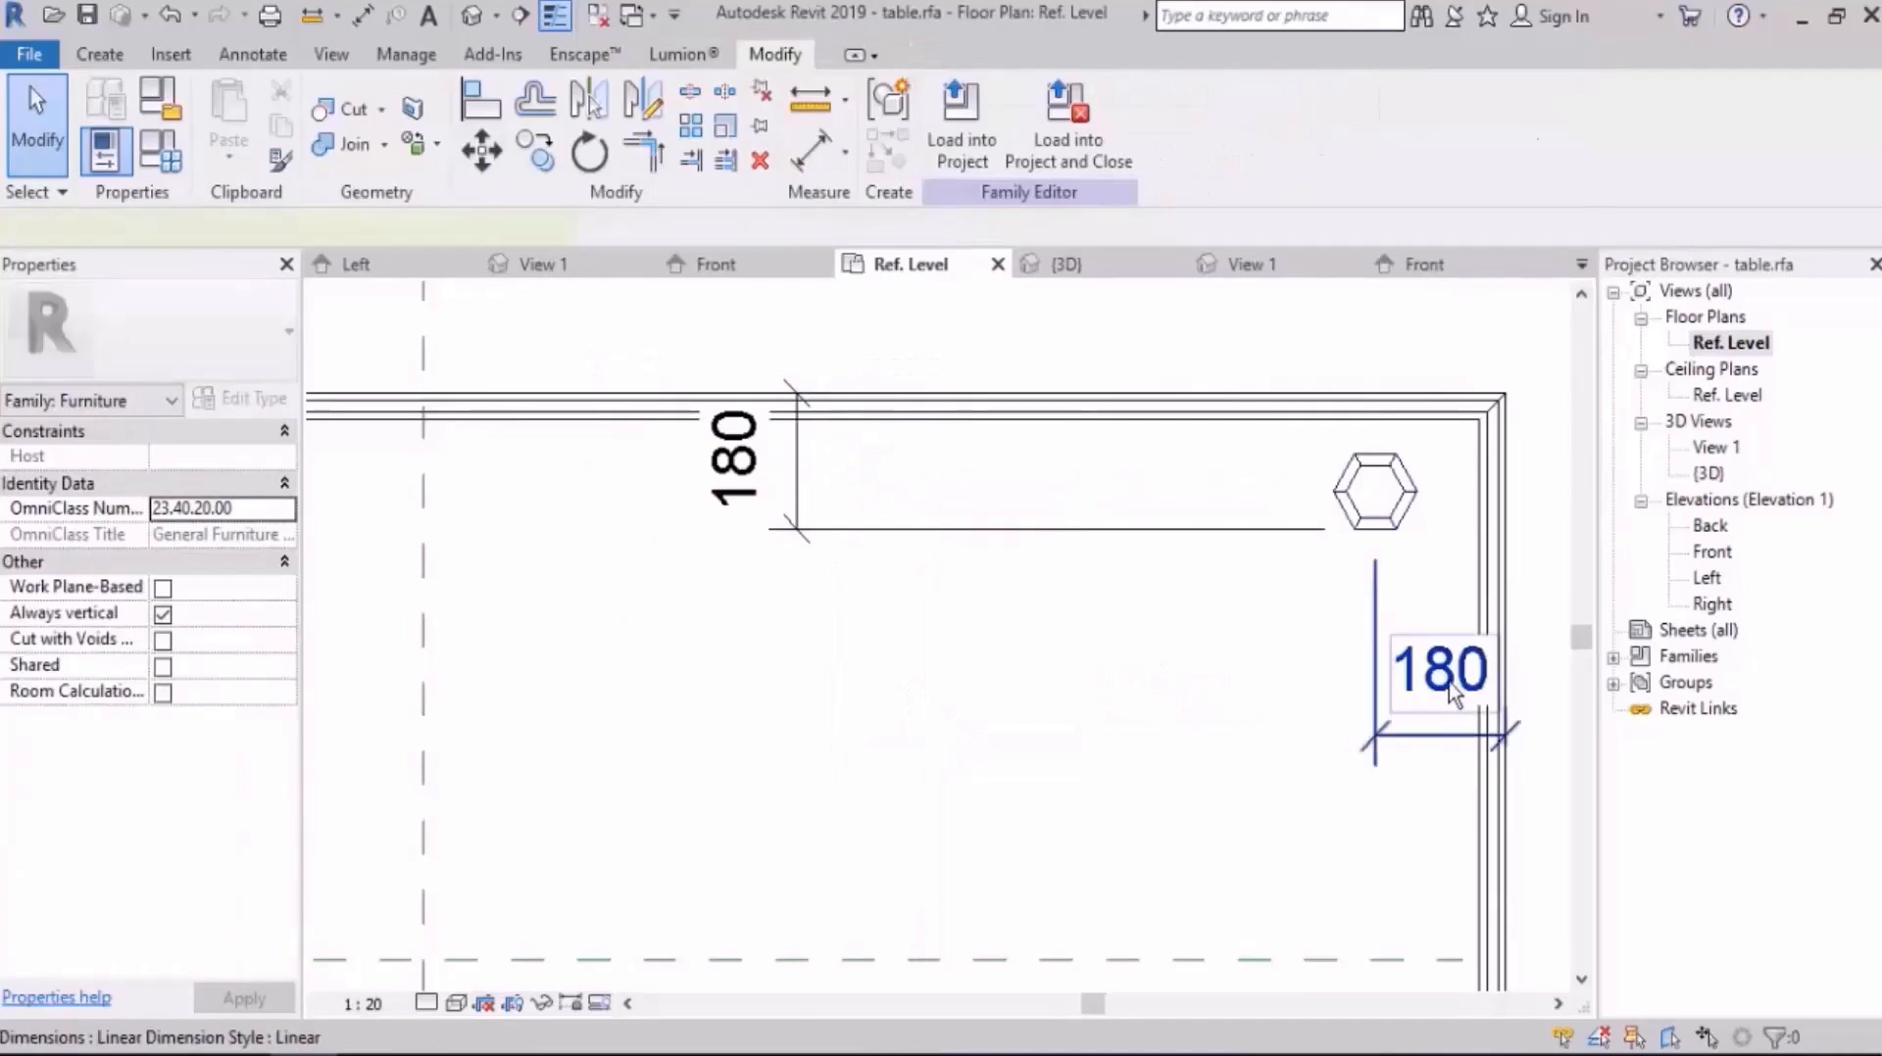
click(1449, 692)
scroll(1401, 841, down, 5)
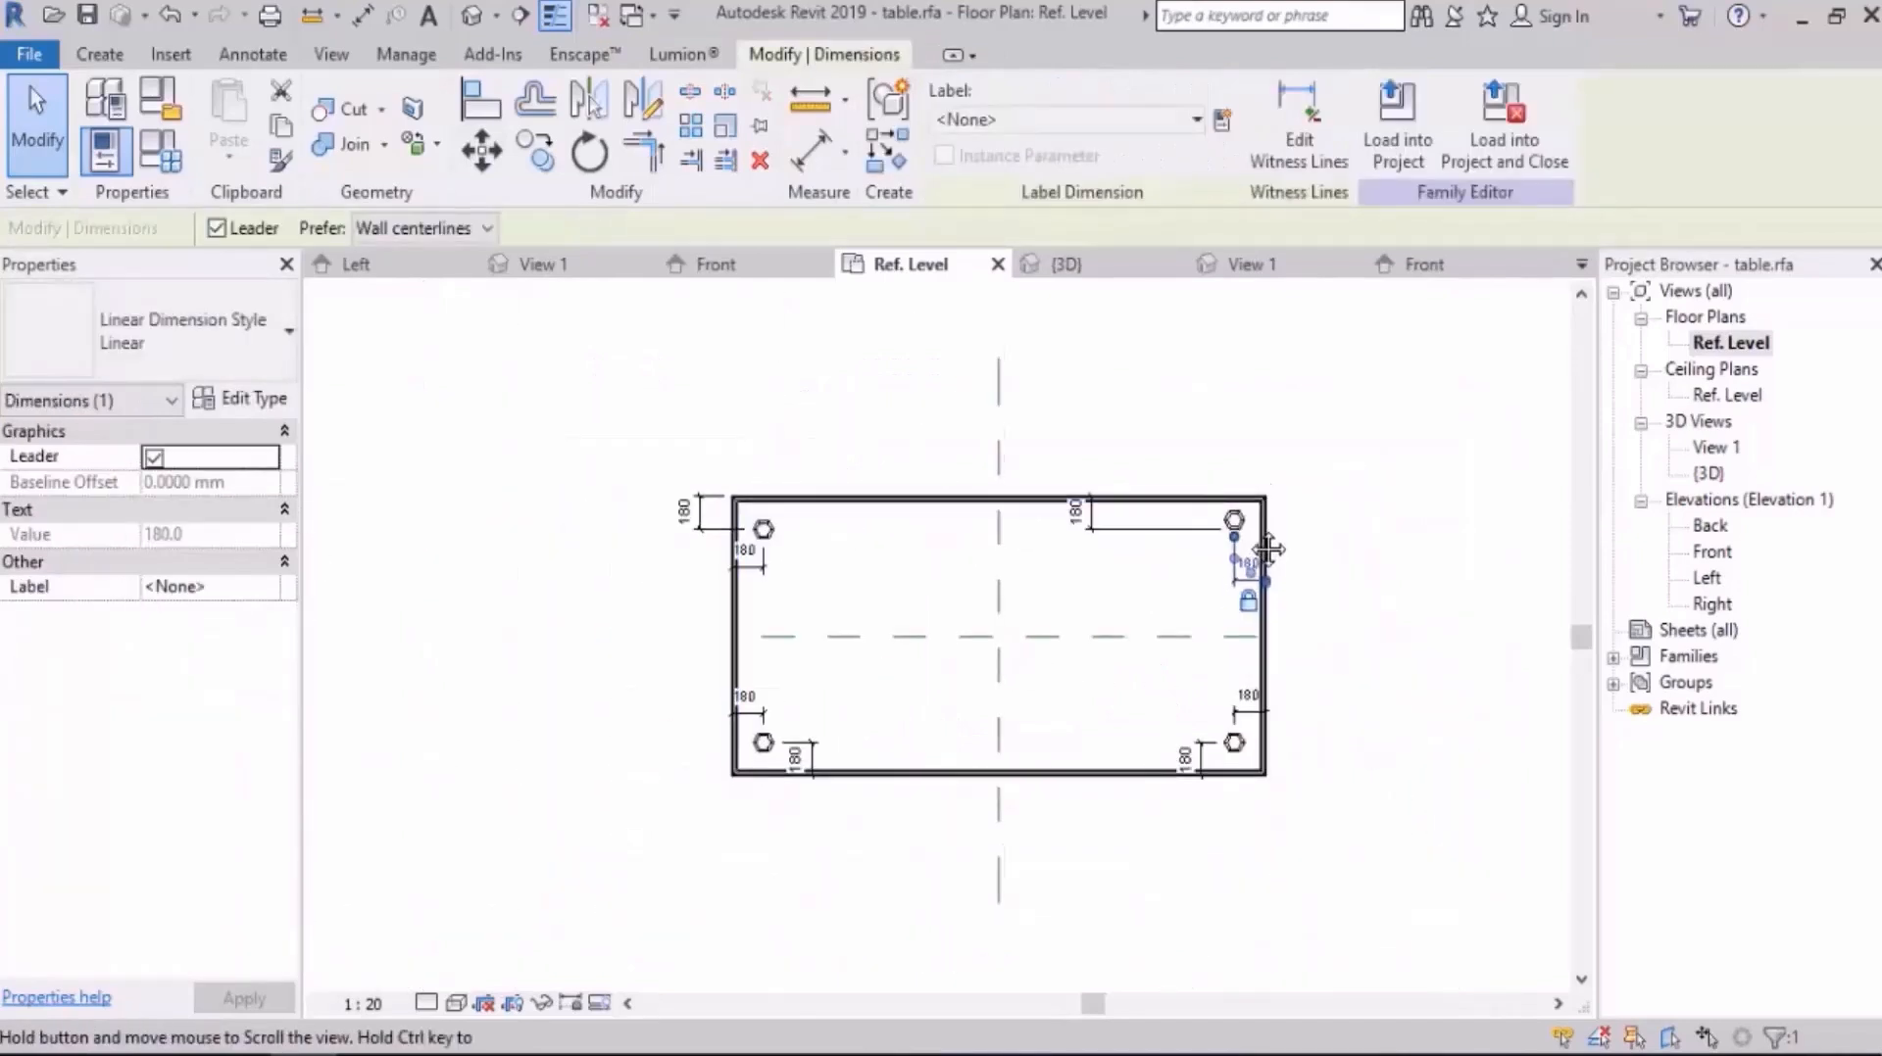
key(Escape)
Step: In the 3D view, try the family parameter L at 1000 mm, removing the unsatisfied constraints, and inspect the table
click(472, 15)
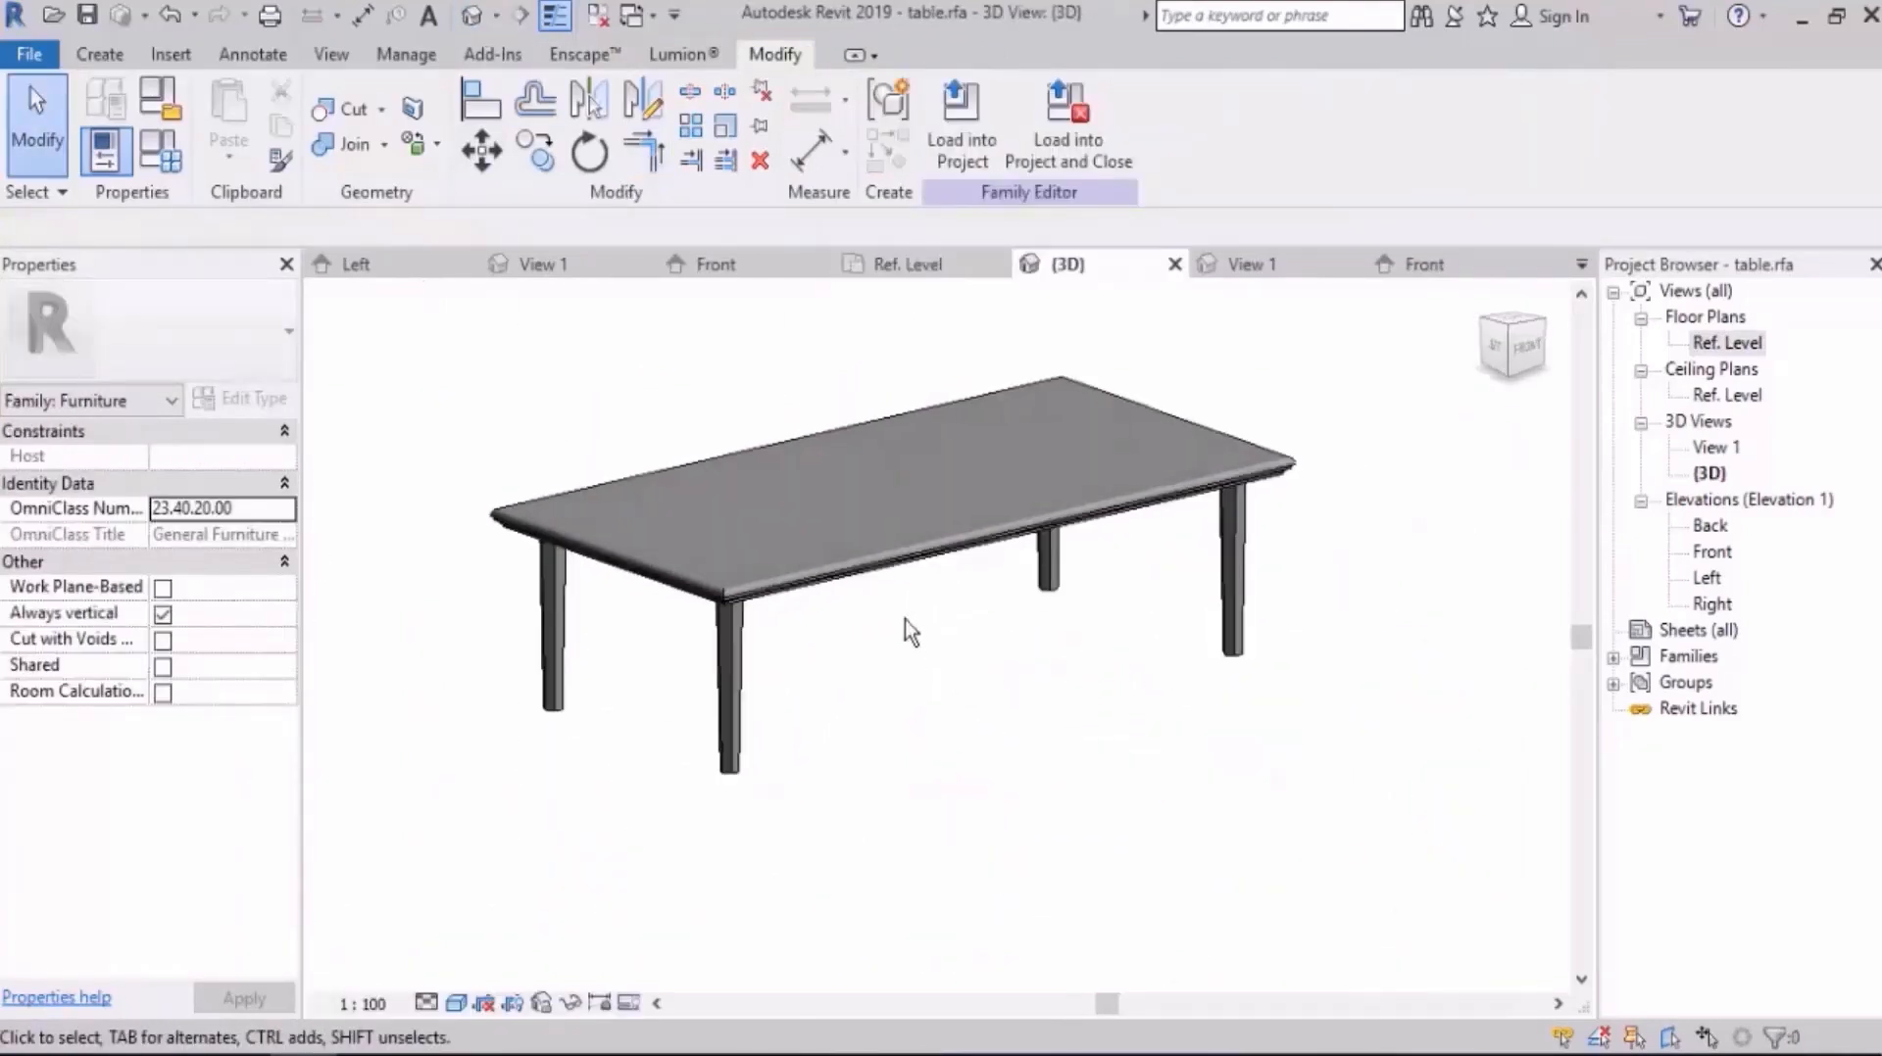
click(168, 161)
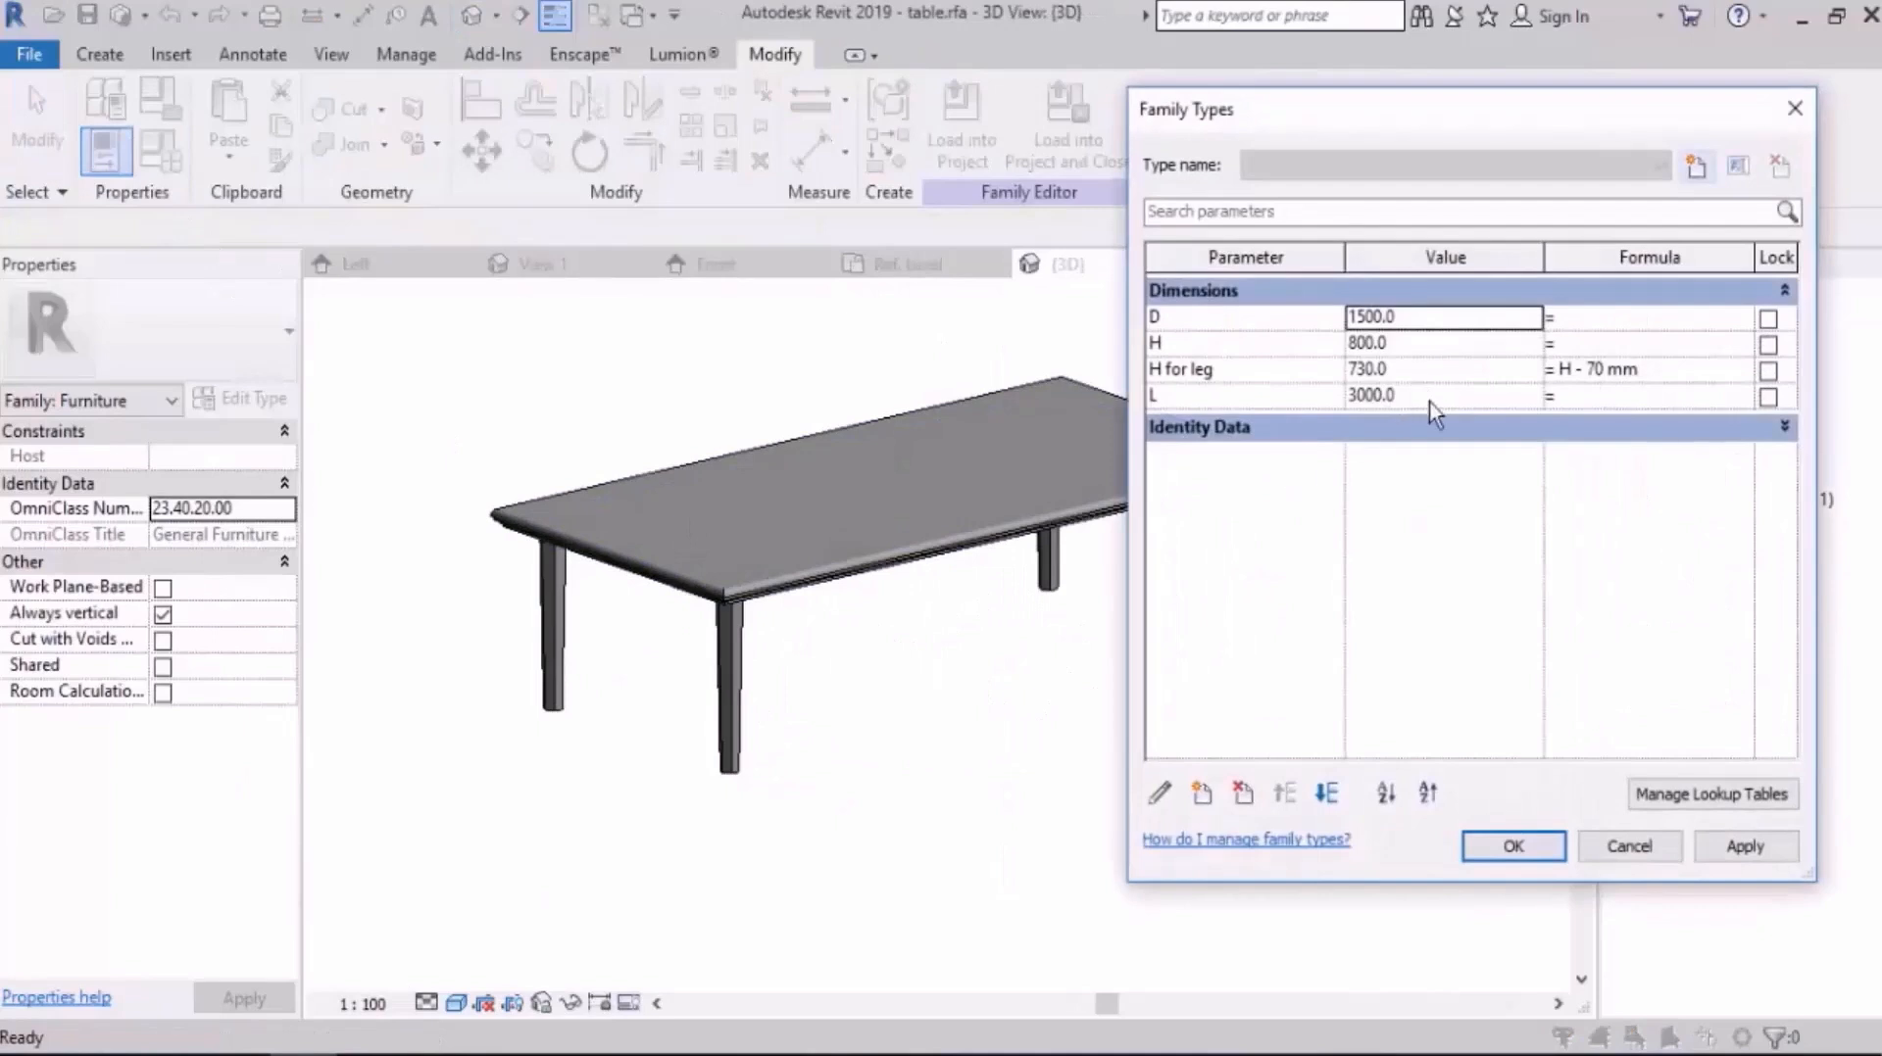
text(1000)
key(Tab)
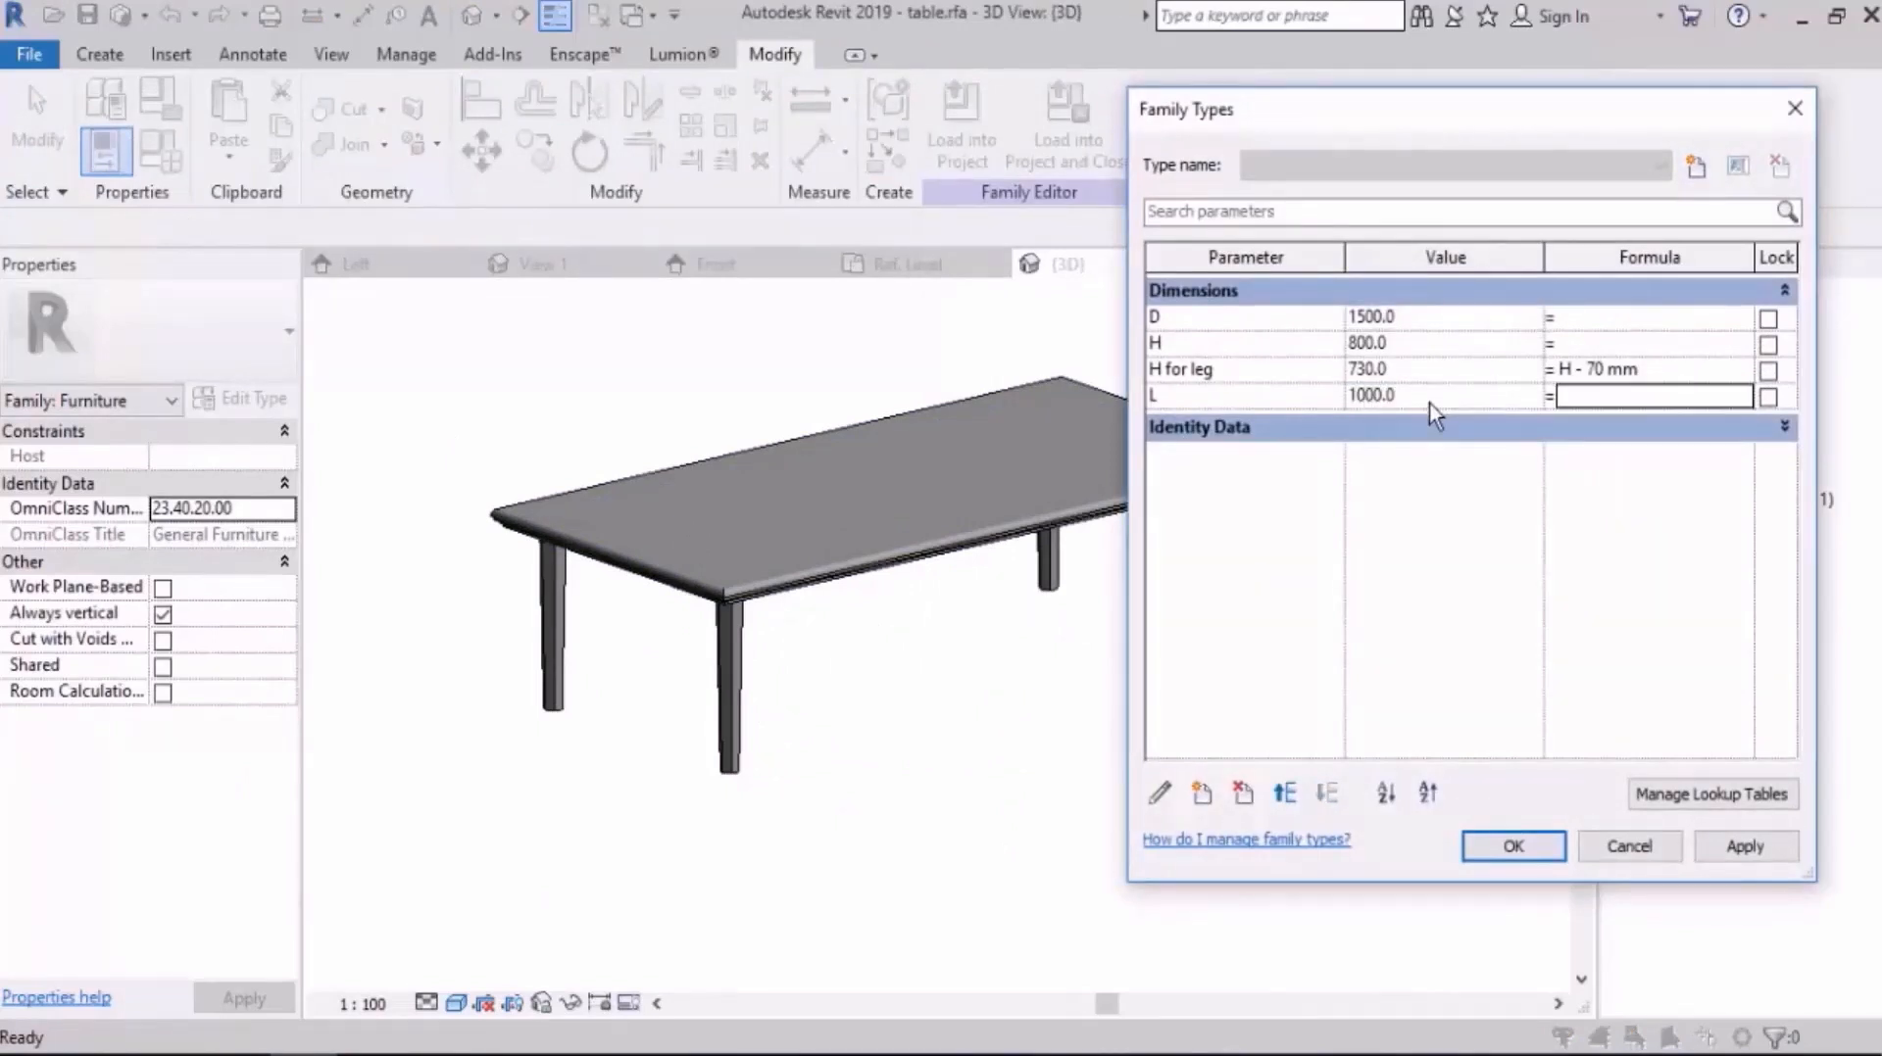
click(1738, 855)
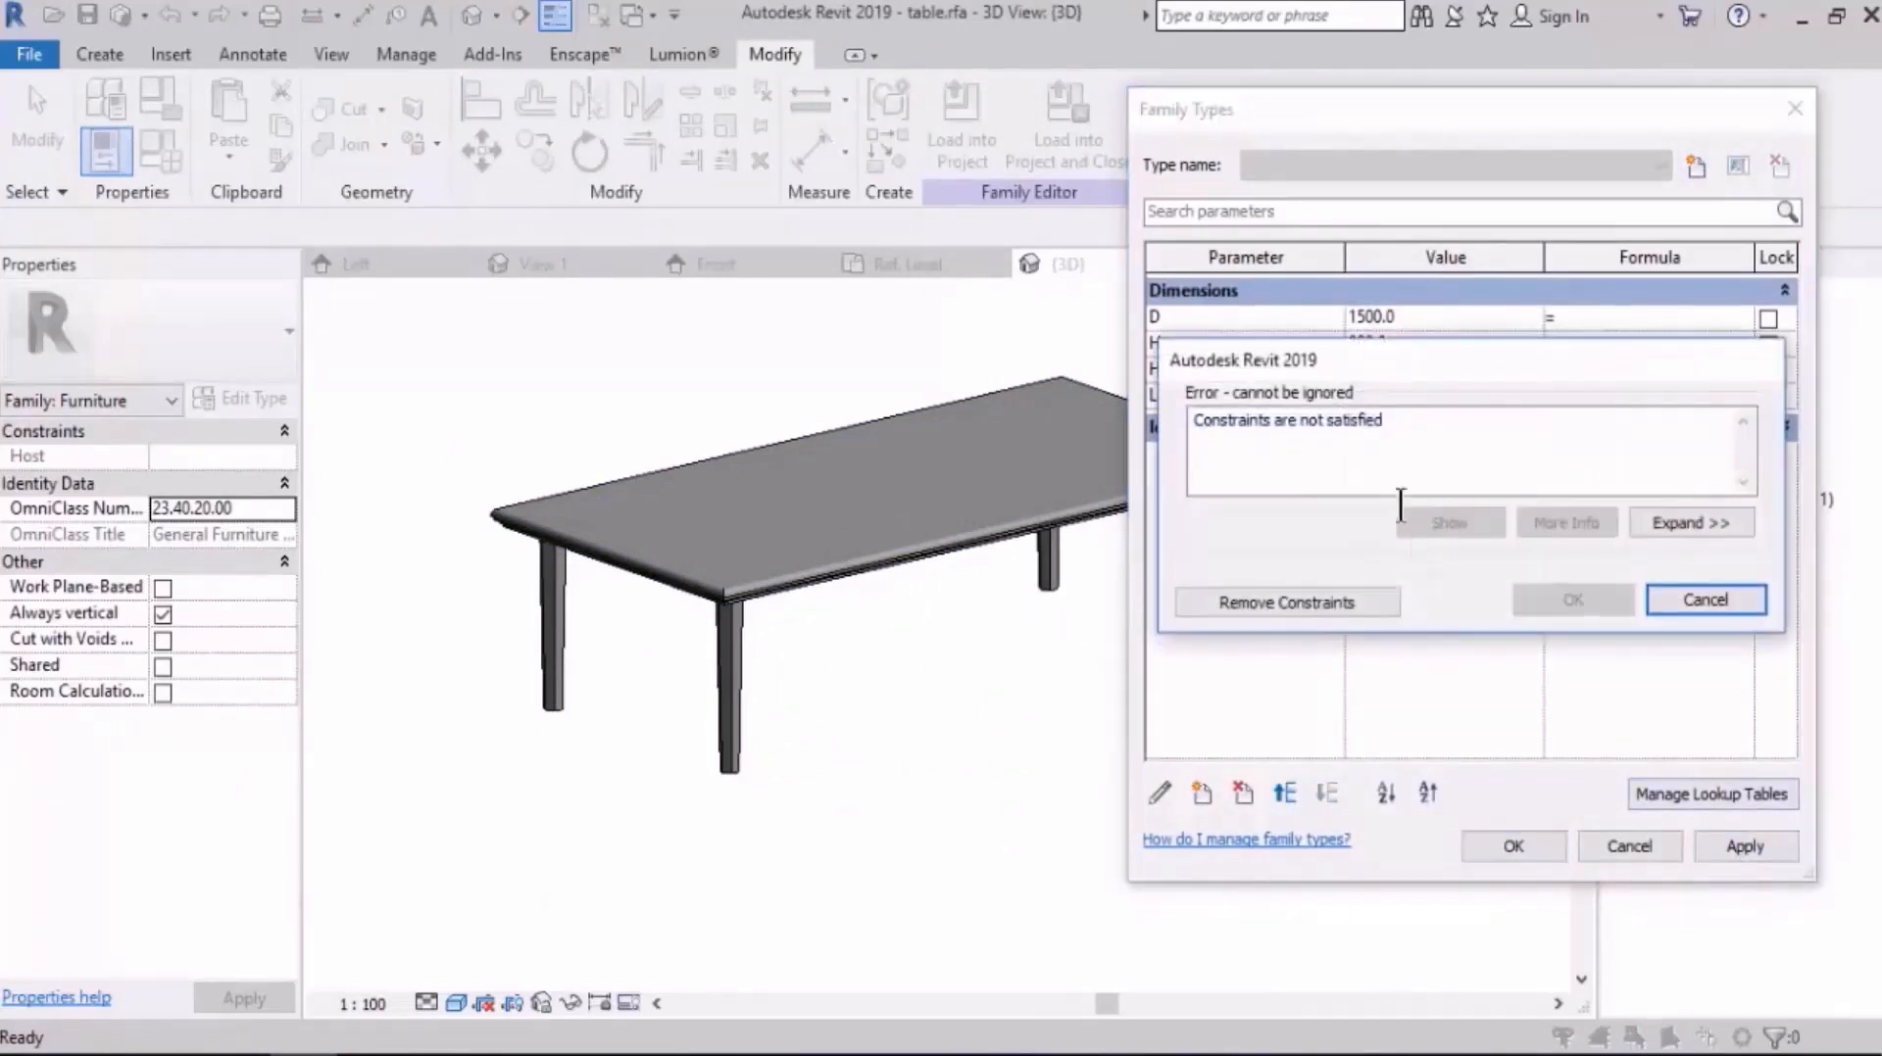
click(1338, 604)
click(1515, 845)
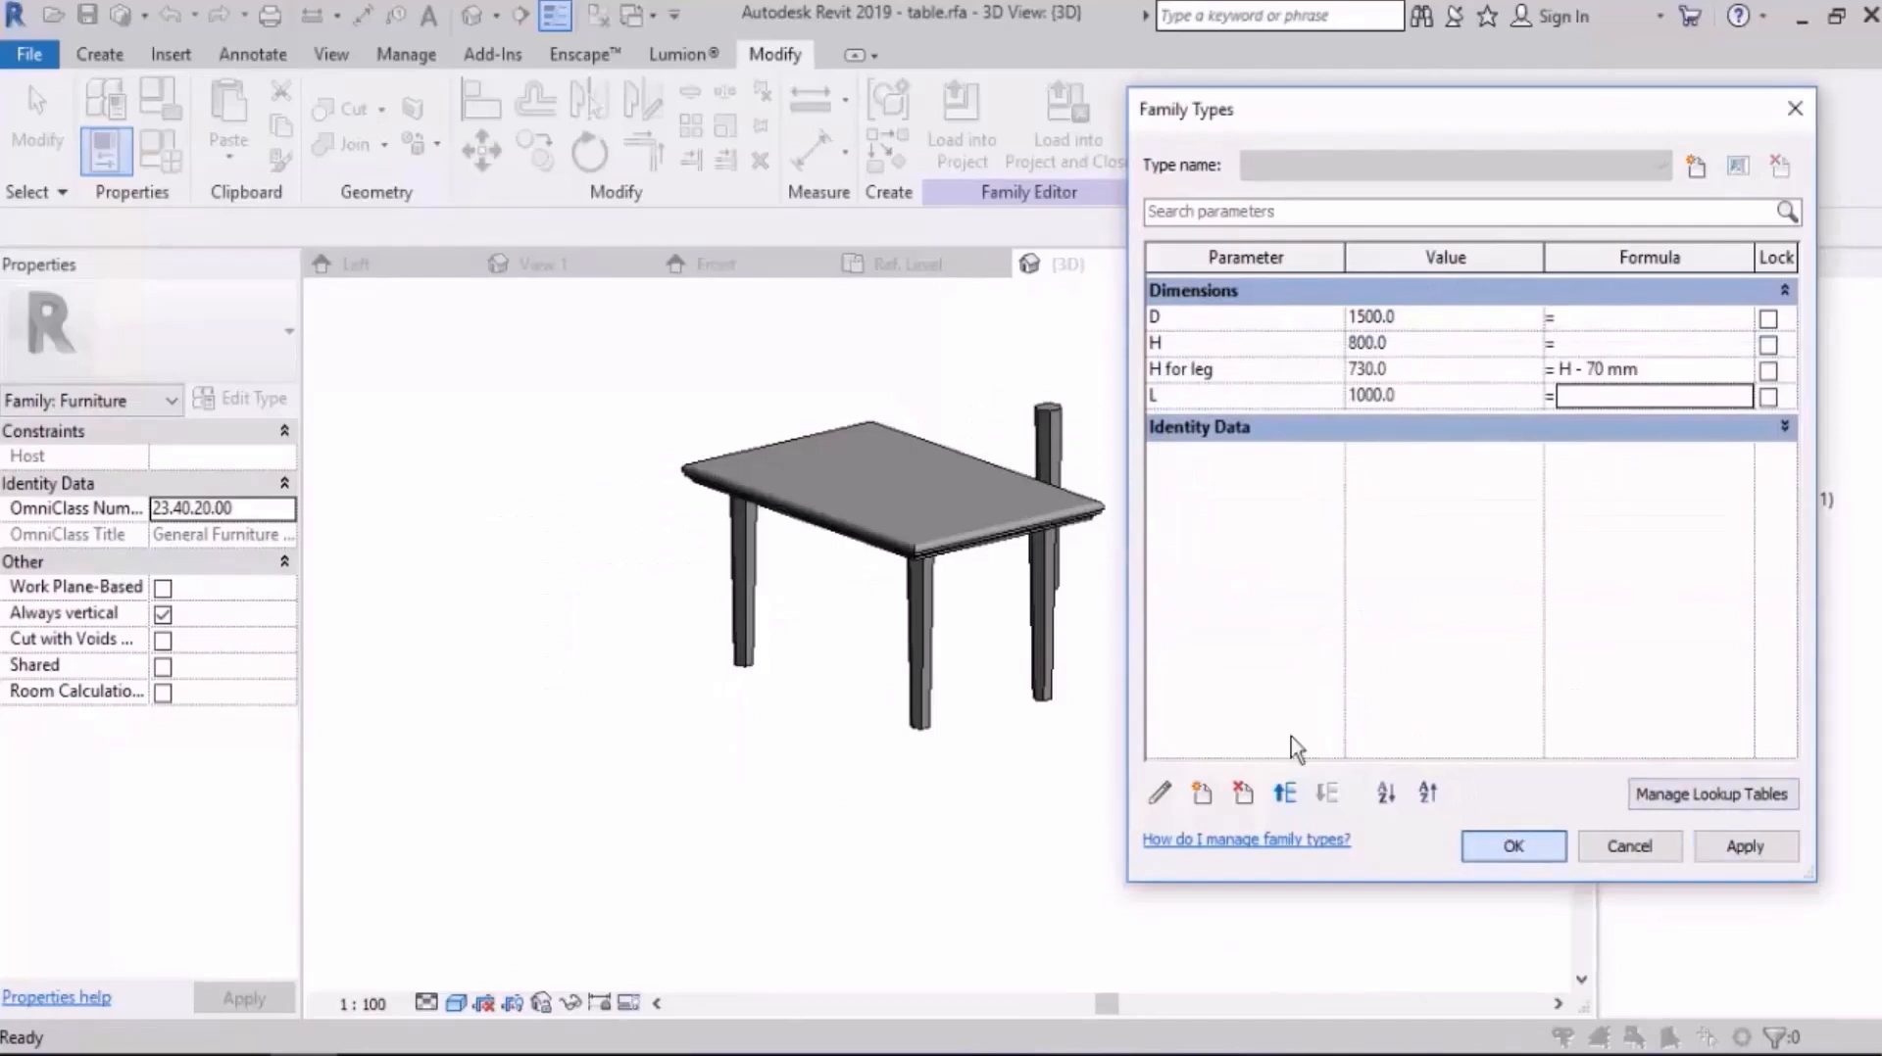
shift+middle_drag(1274, 706, 861, 546)
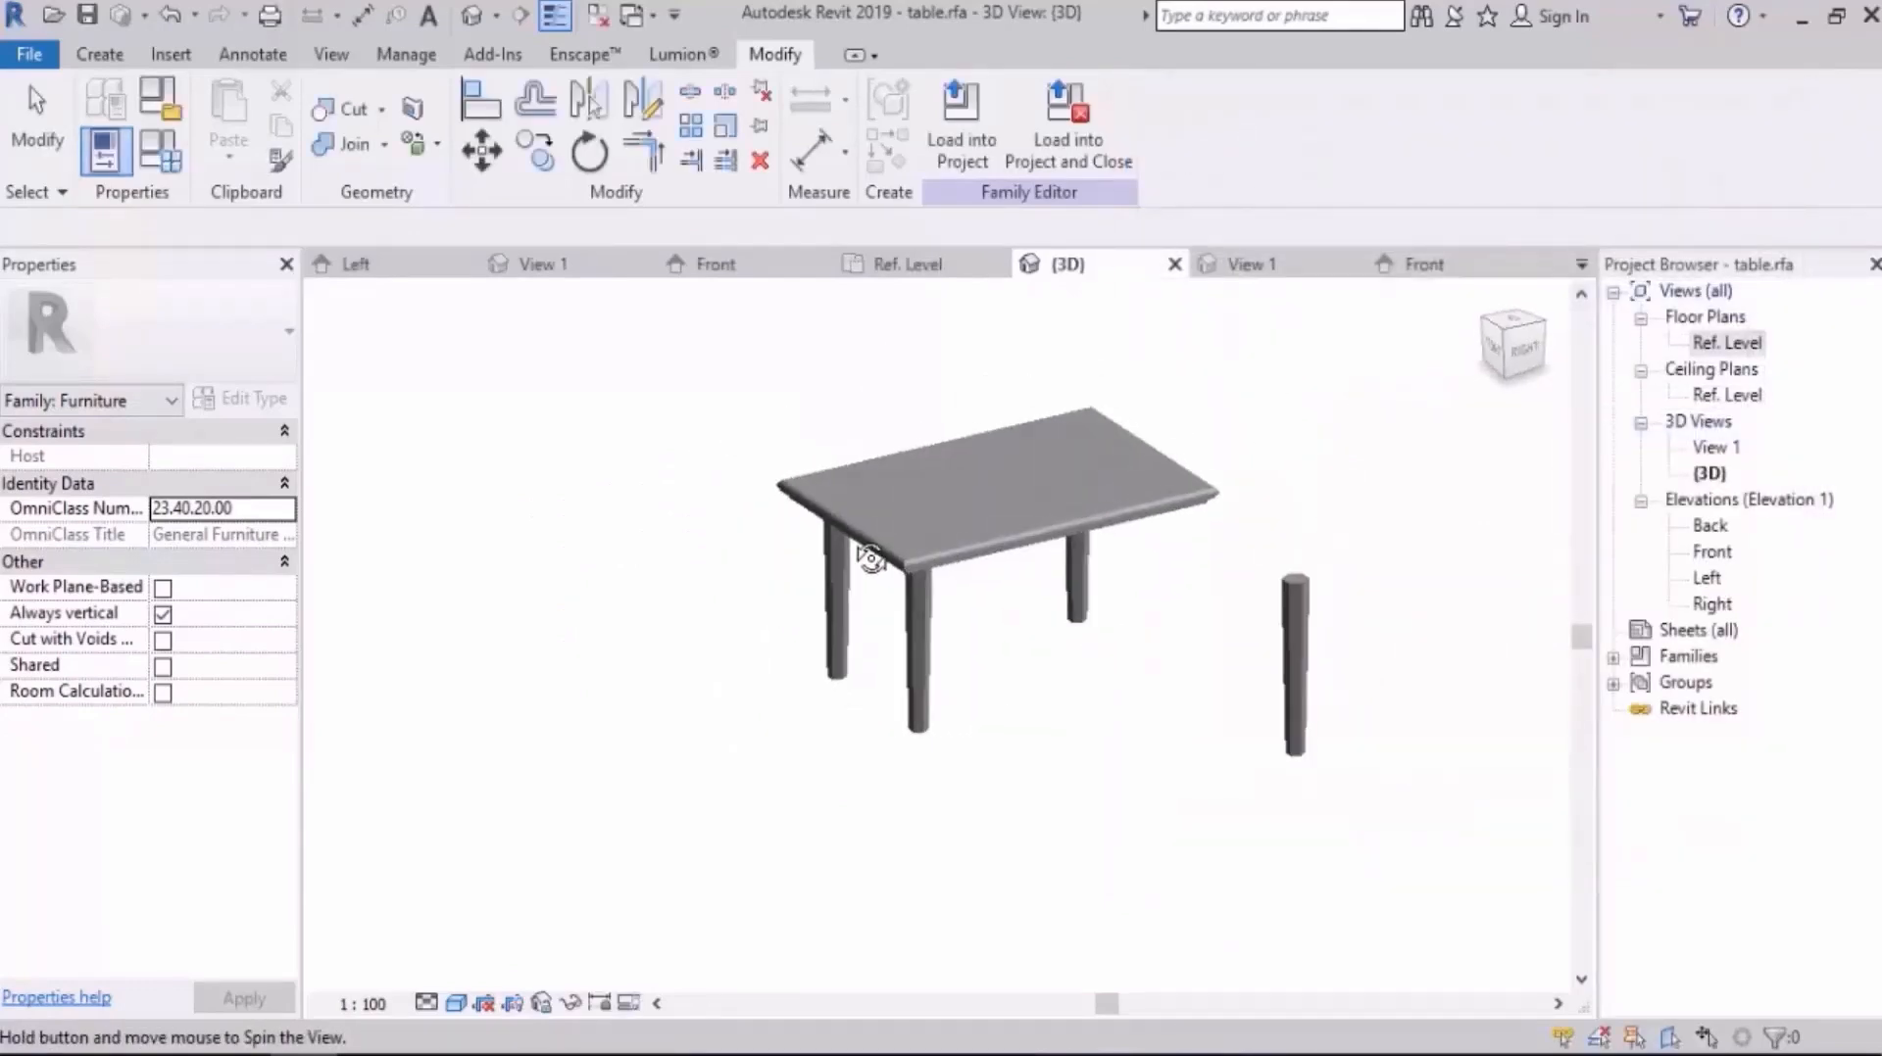
Step: Return to the Ref. Level floor plan and delete the displaced leg's dimensions to the table edges
double_click(1727, 342)
drag(1226, 609, 1142, 733)
key(Delete)
drag(1066, 469, 1017, 647)
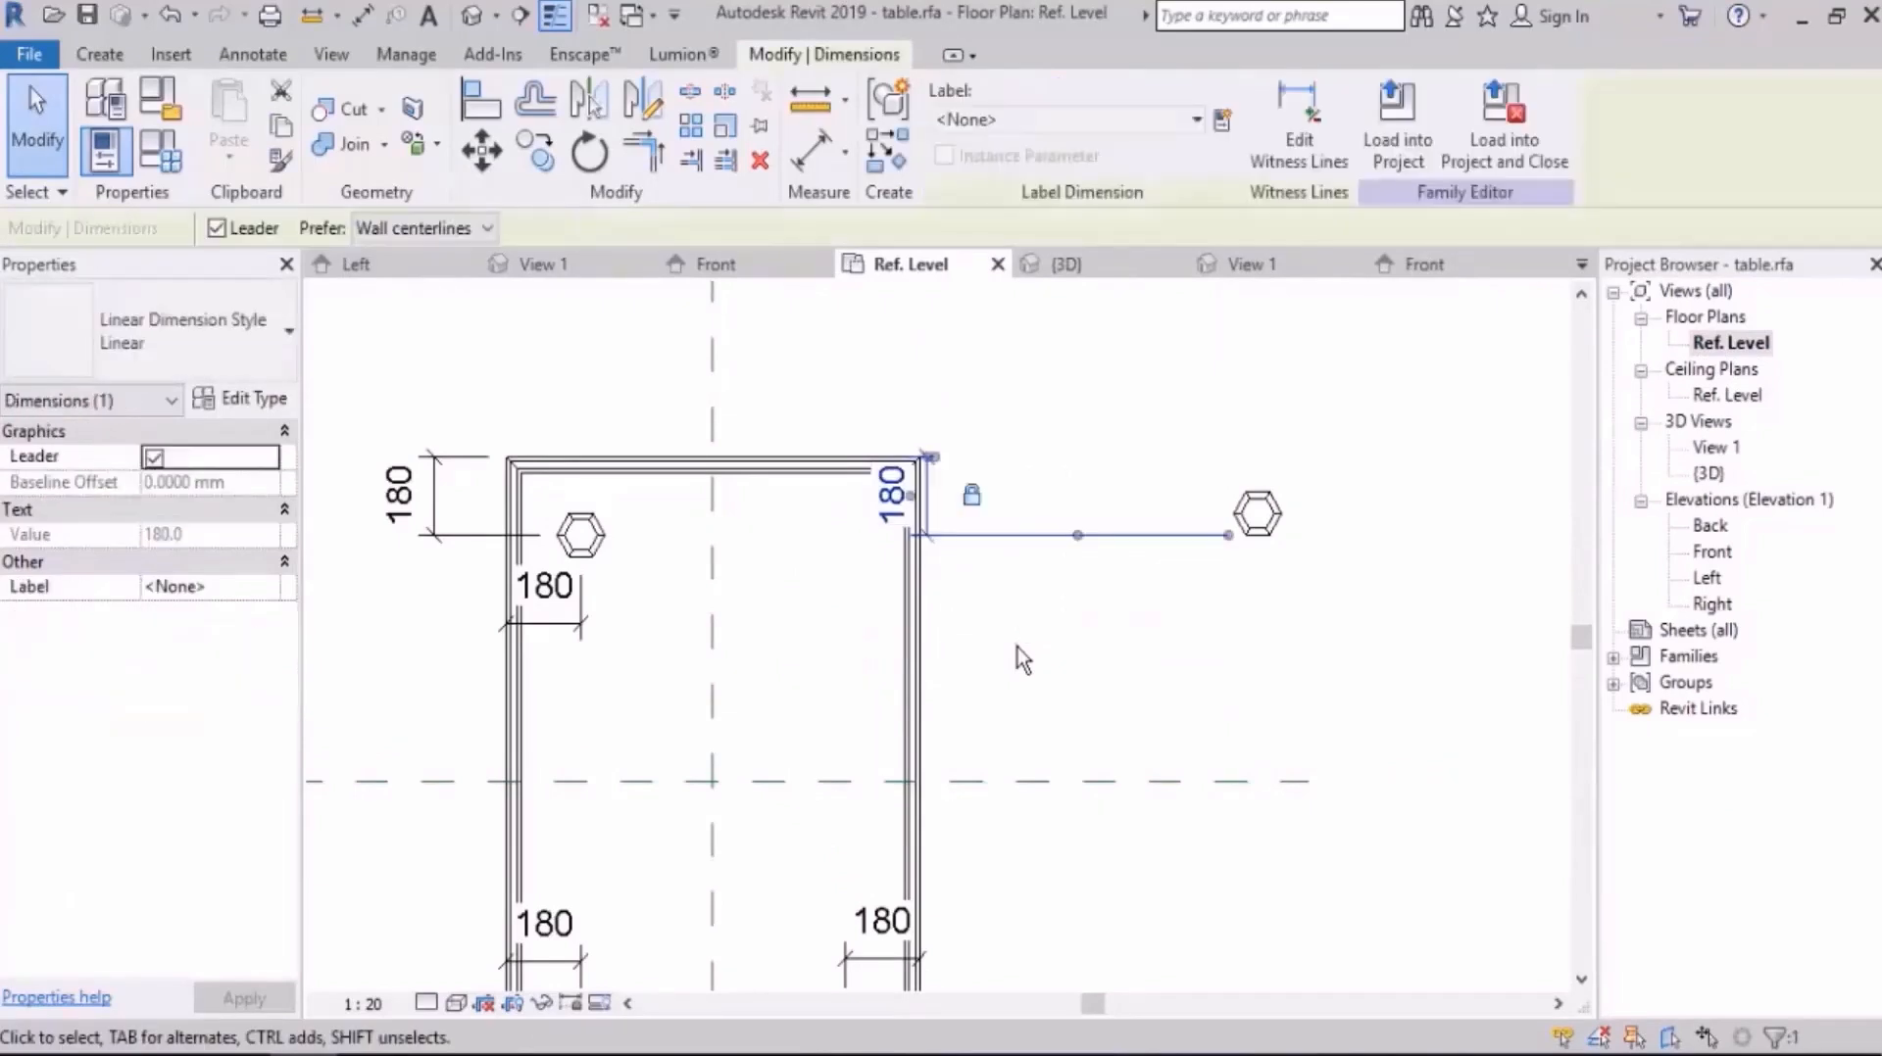
key(Delete)
Step: Move the displaced leg back inside the table's upper-right corner
drag(1303, 459, 1207, 609)
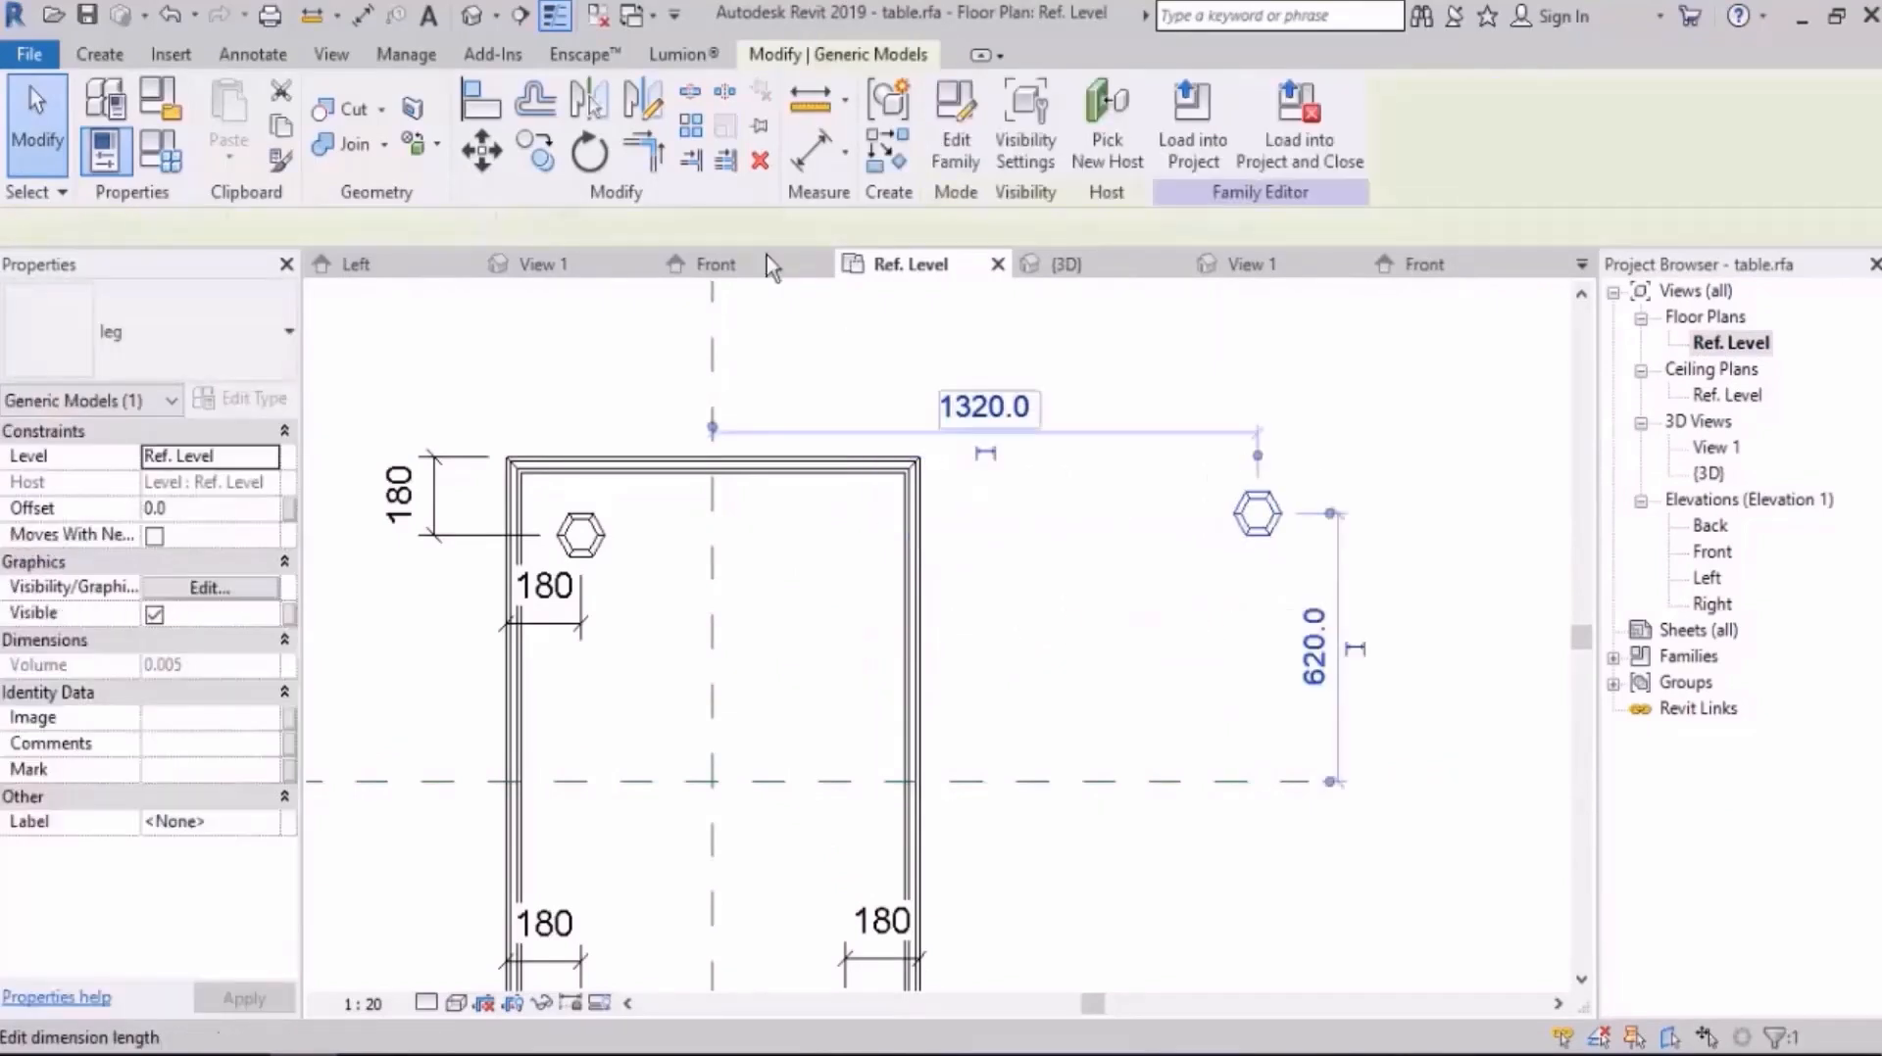
key(m)
key(v)
click(1266, 519)
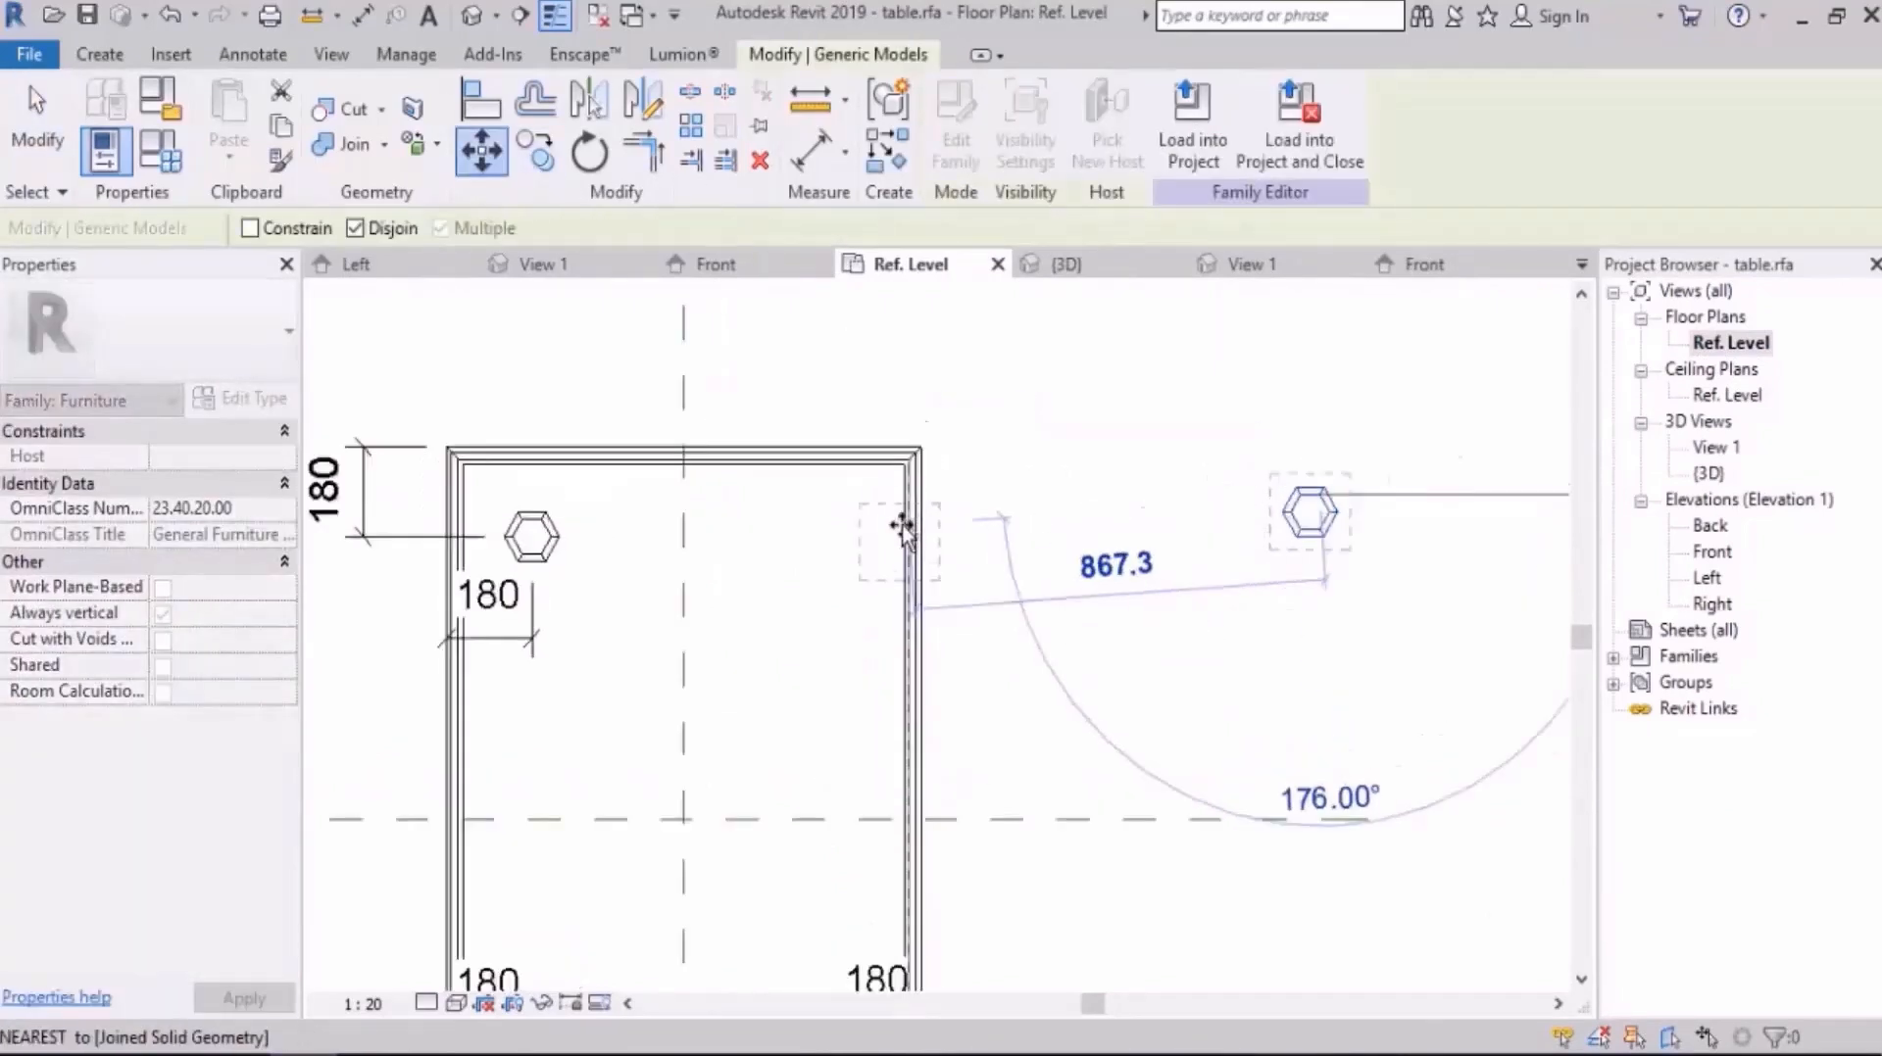
scroll(890, 525, up, 3)
click(821, 526)
middle_drag(842, 326, 849, 373)
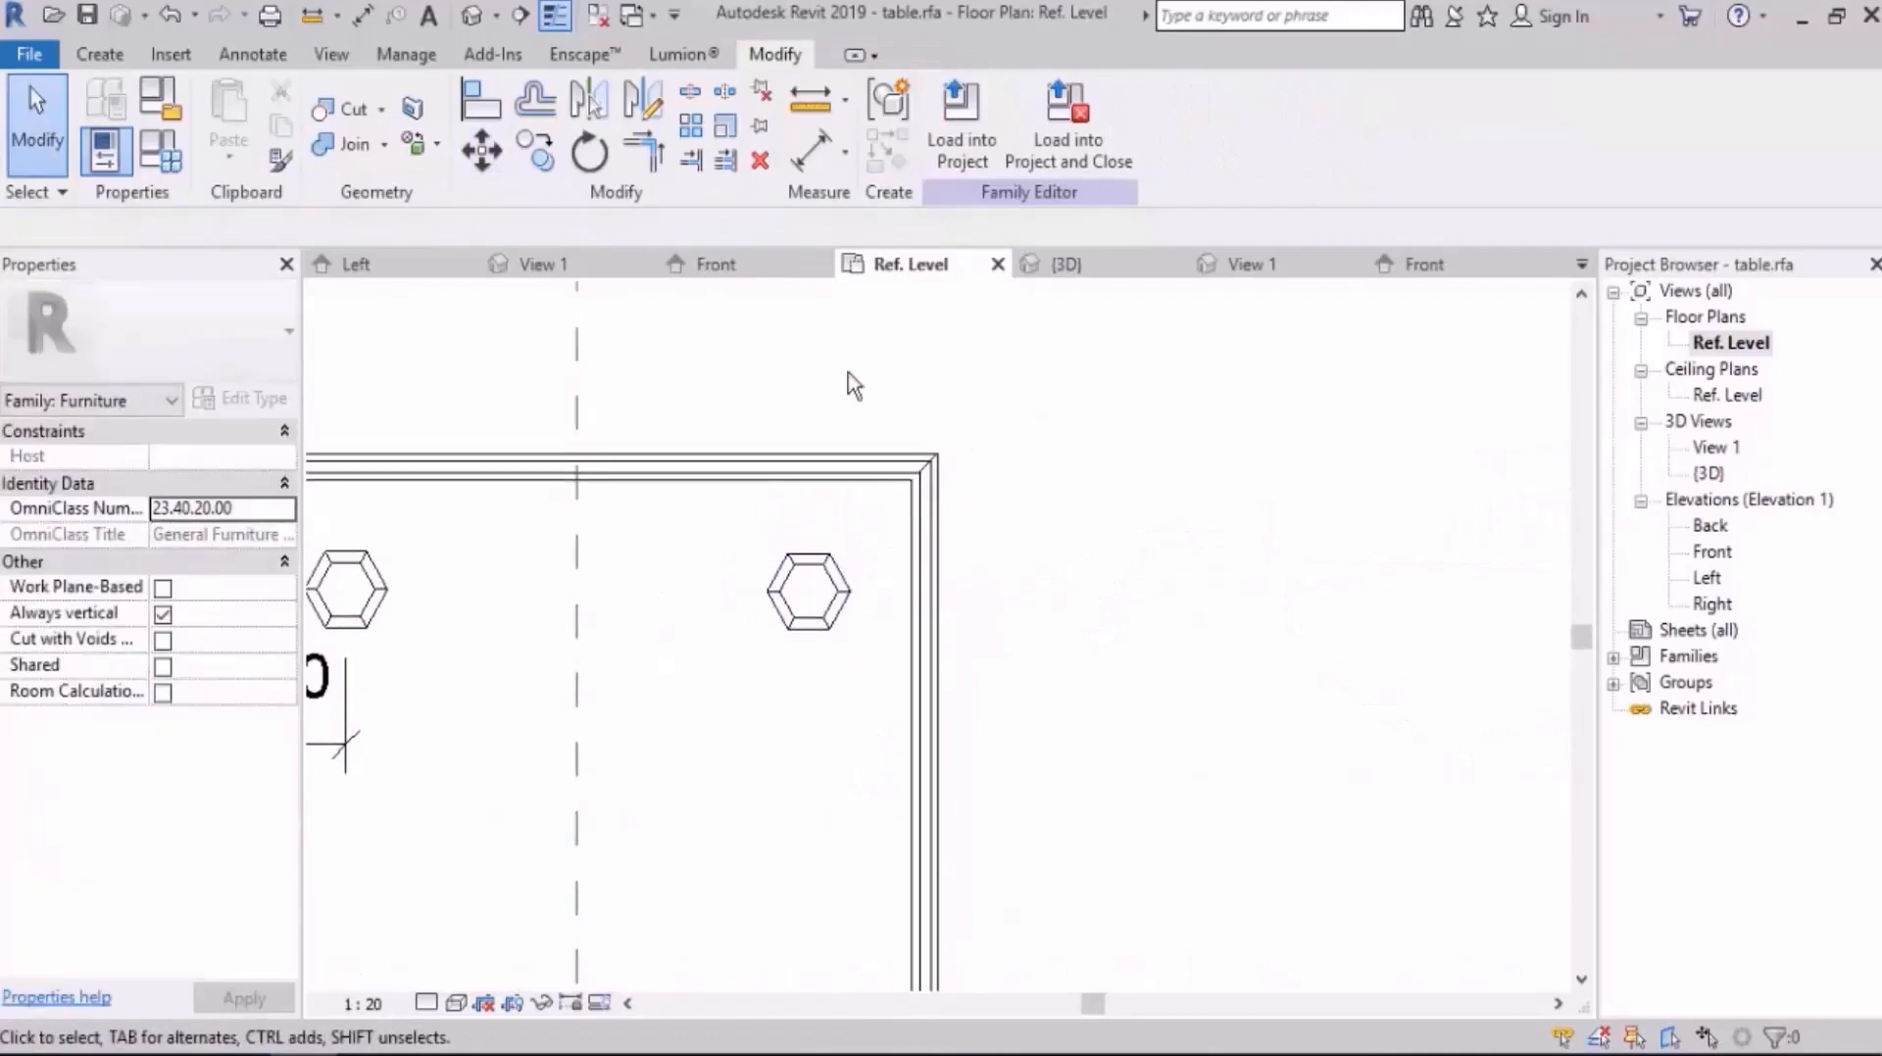
Step: Dimension the upper-right leg's centrelines to the table's right and top edges with aligned dimensions
key(i)
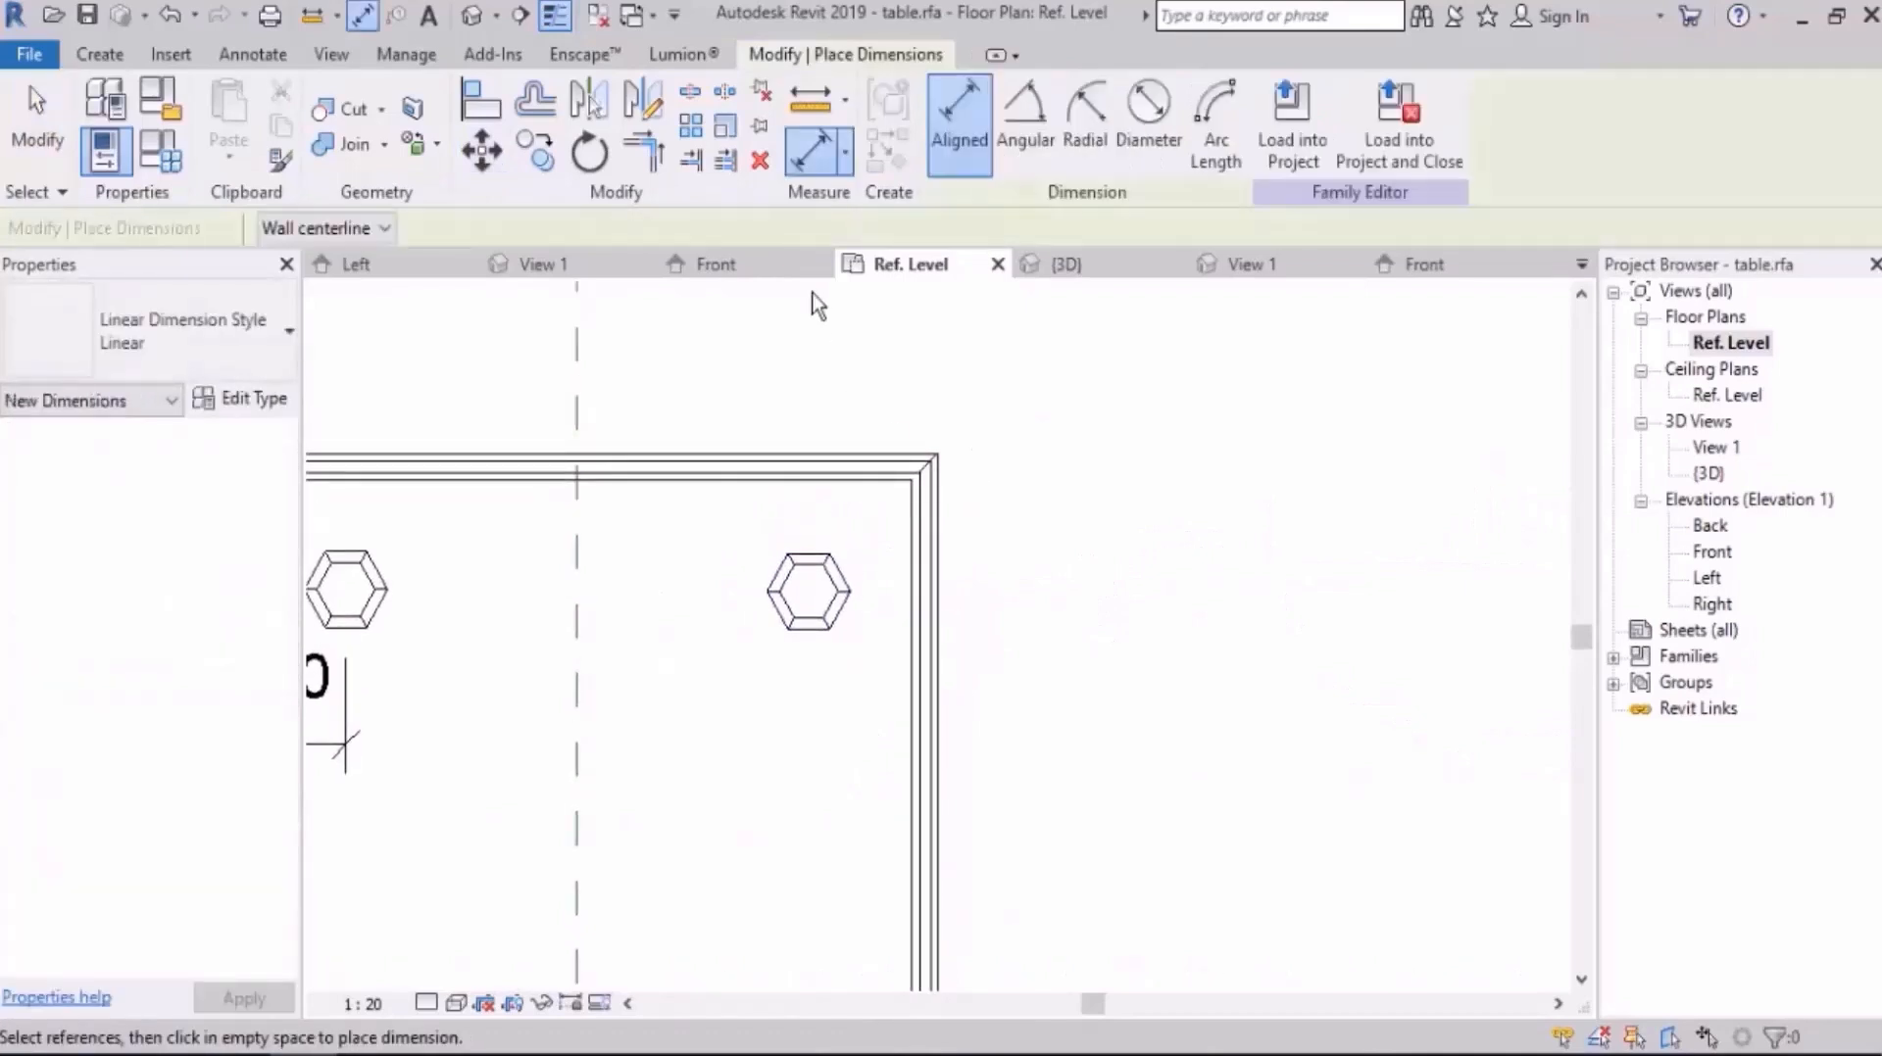
click(814, 607)
click(936, 651)
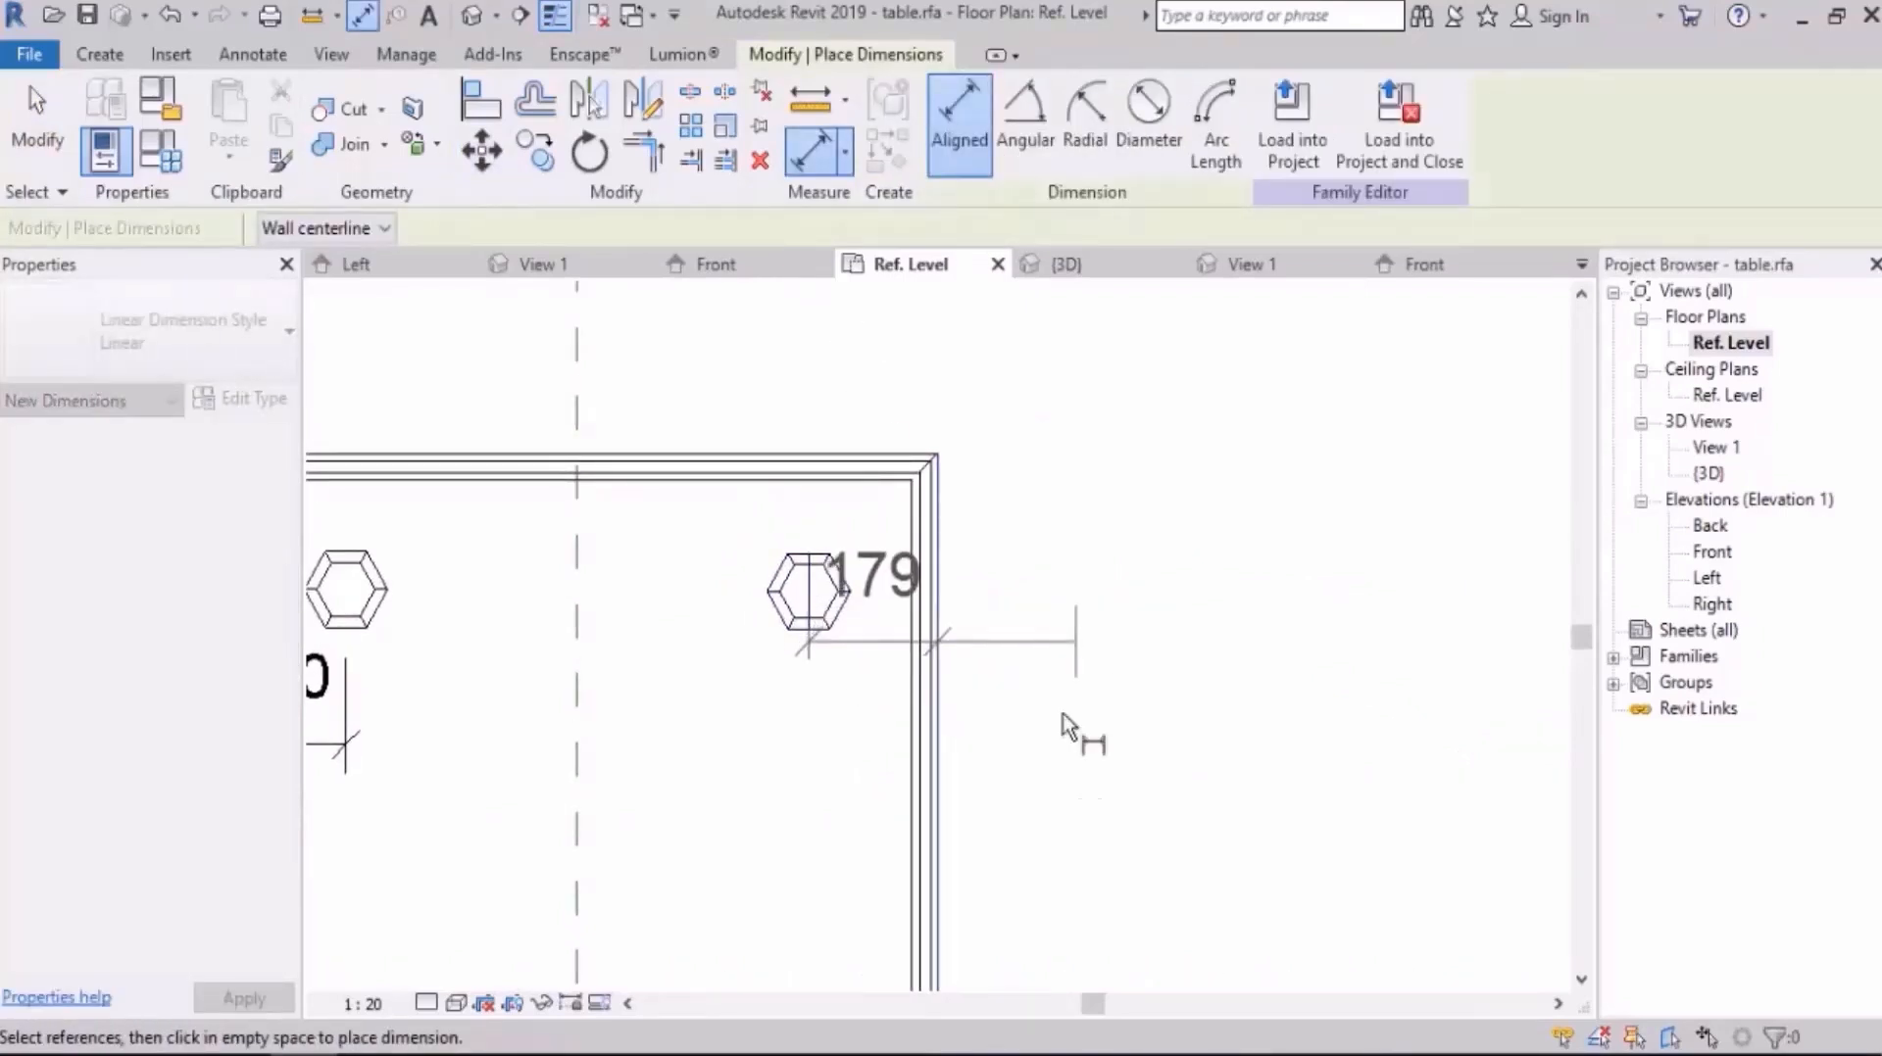
click(1047, 853)
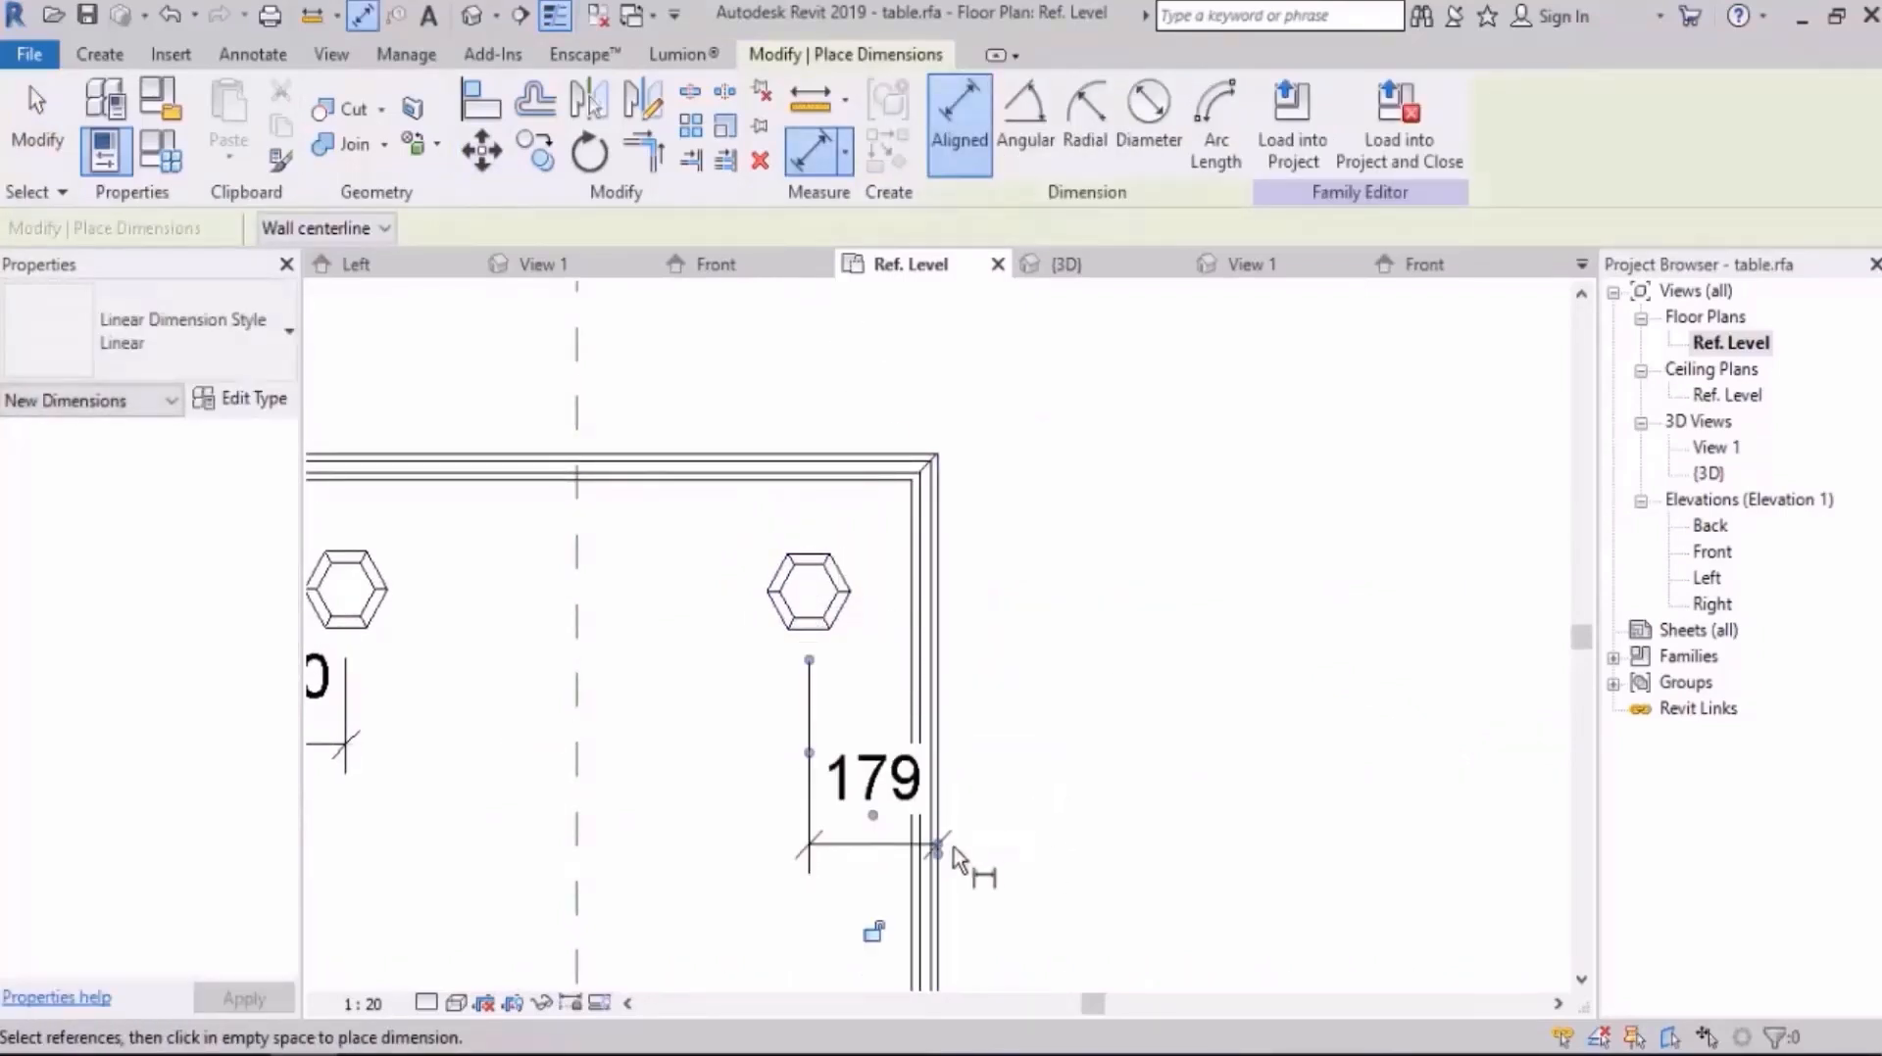
click(801, 594)
click(794, 455)
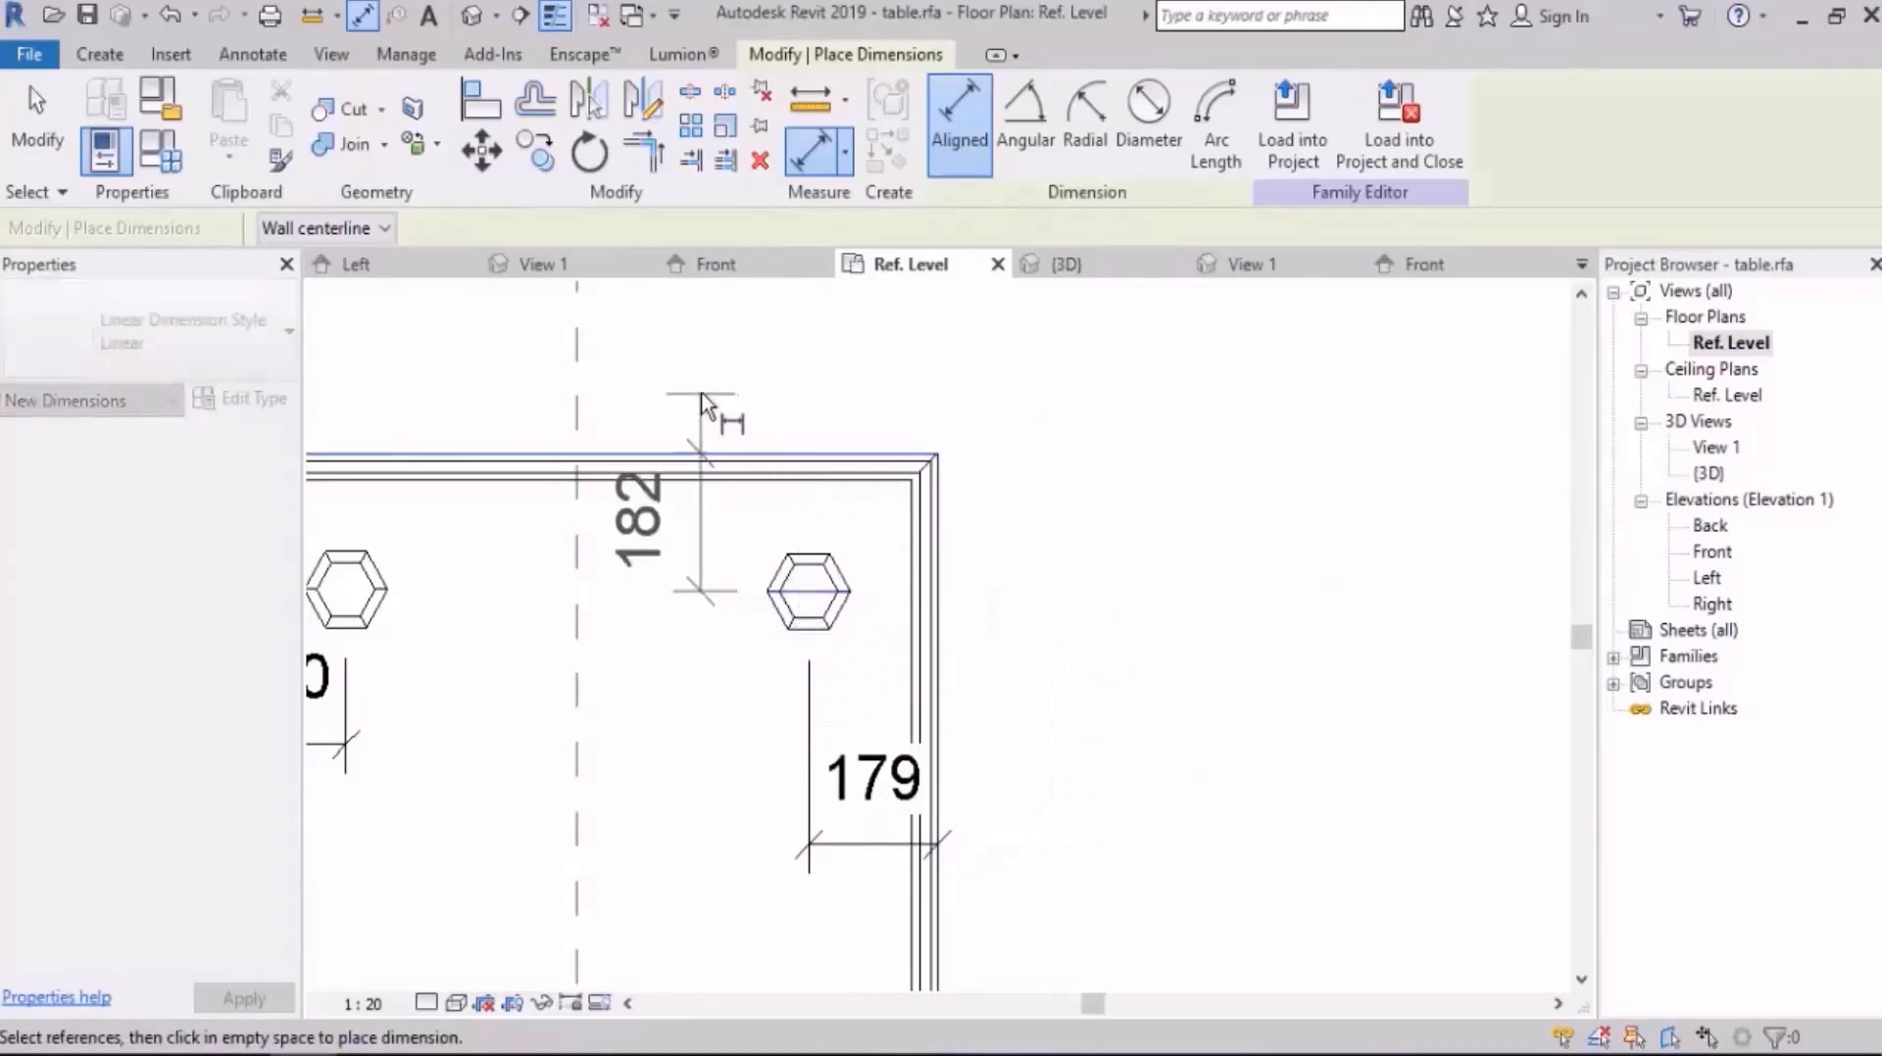
click(701, 422)
key(Escape)
Step: Set the upper-right leg's distance from the table's right edge to 180 mm and lock it
click(835, 557)
middle_drag(966, 532, 1063, 424)
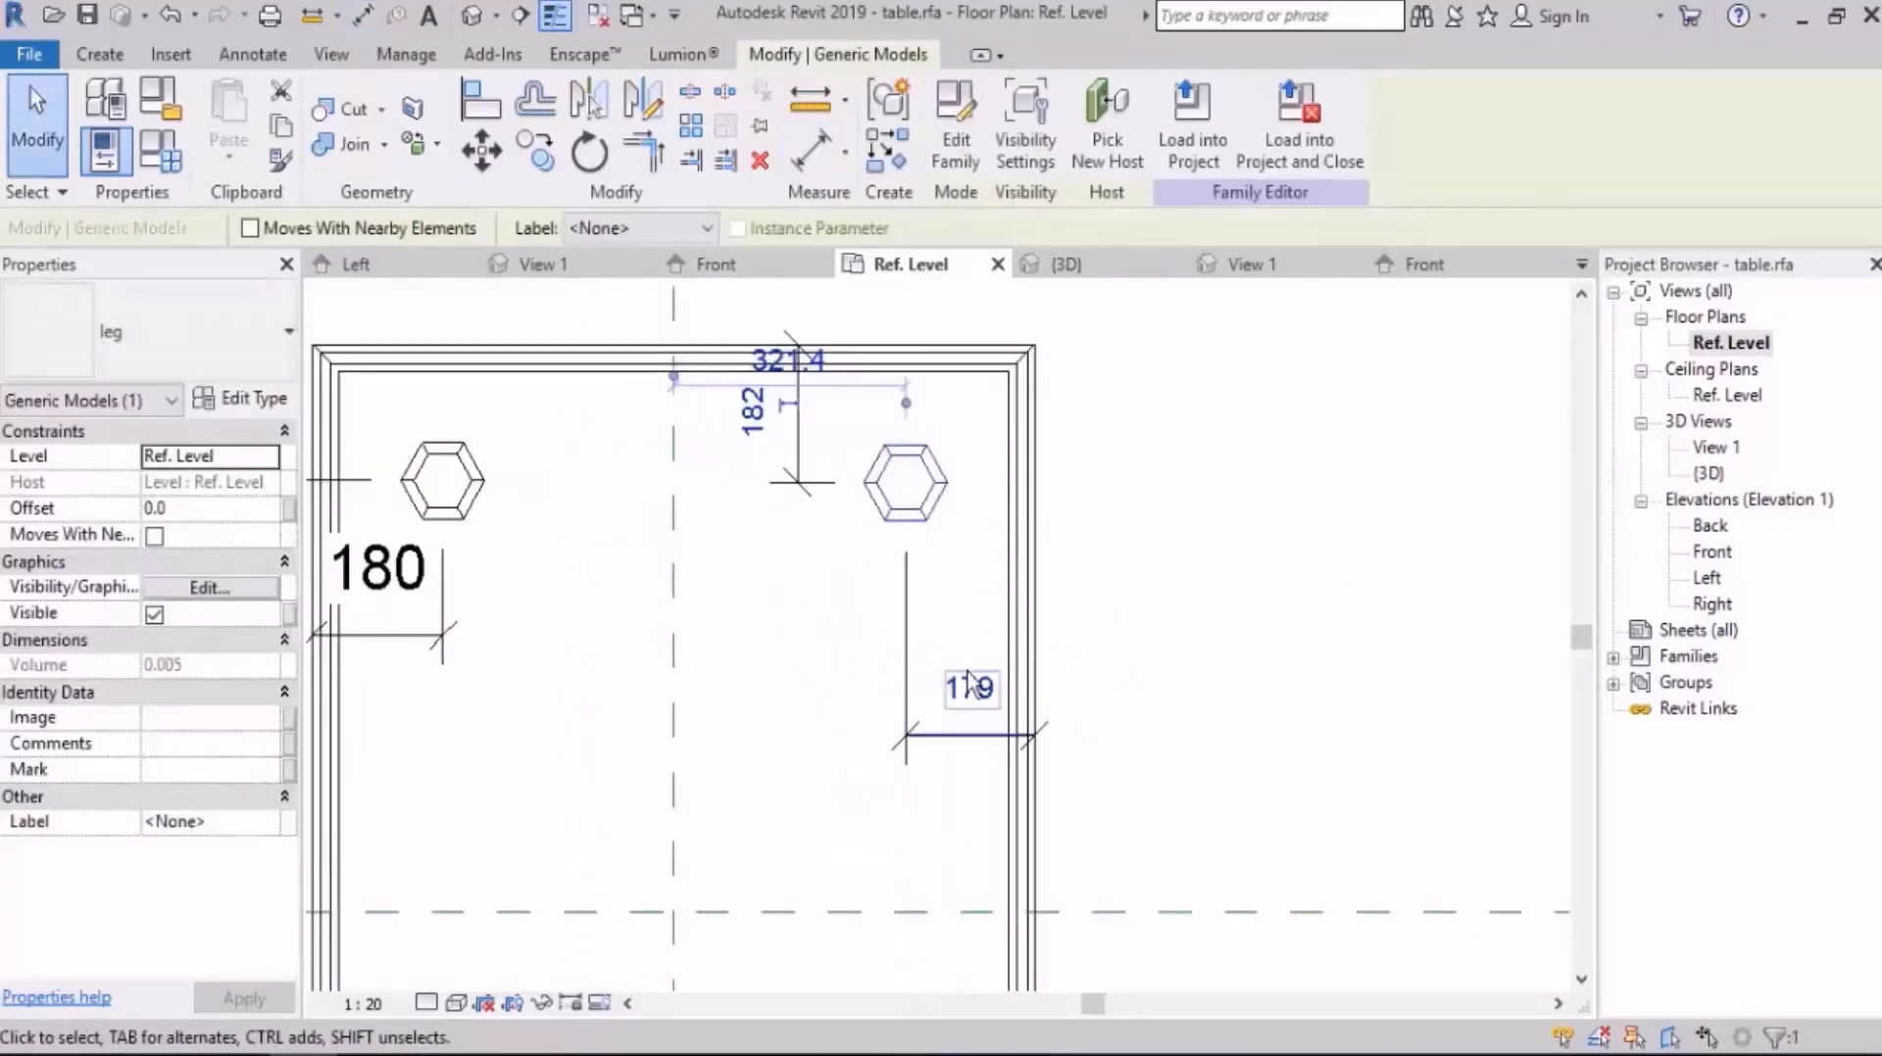
click(965, 680)
key(Return)
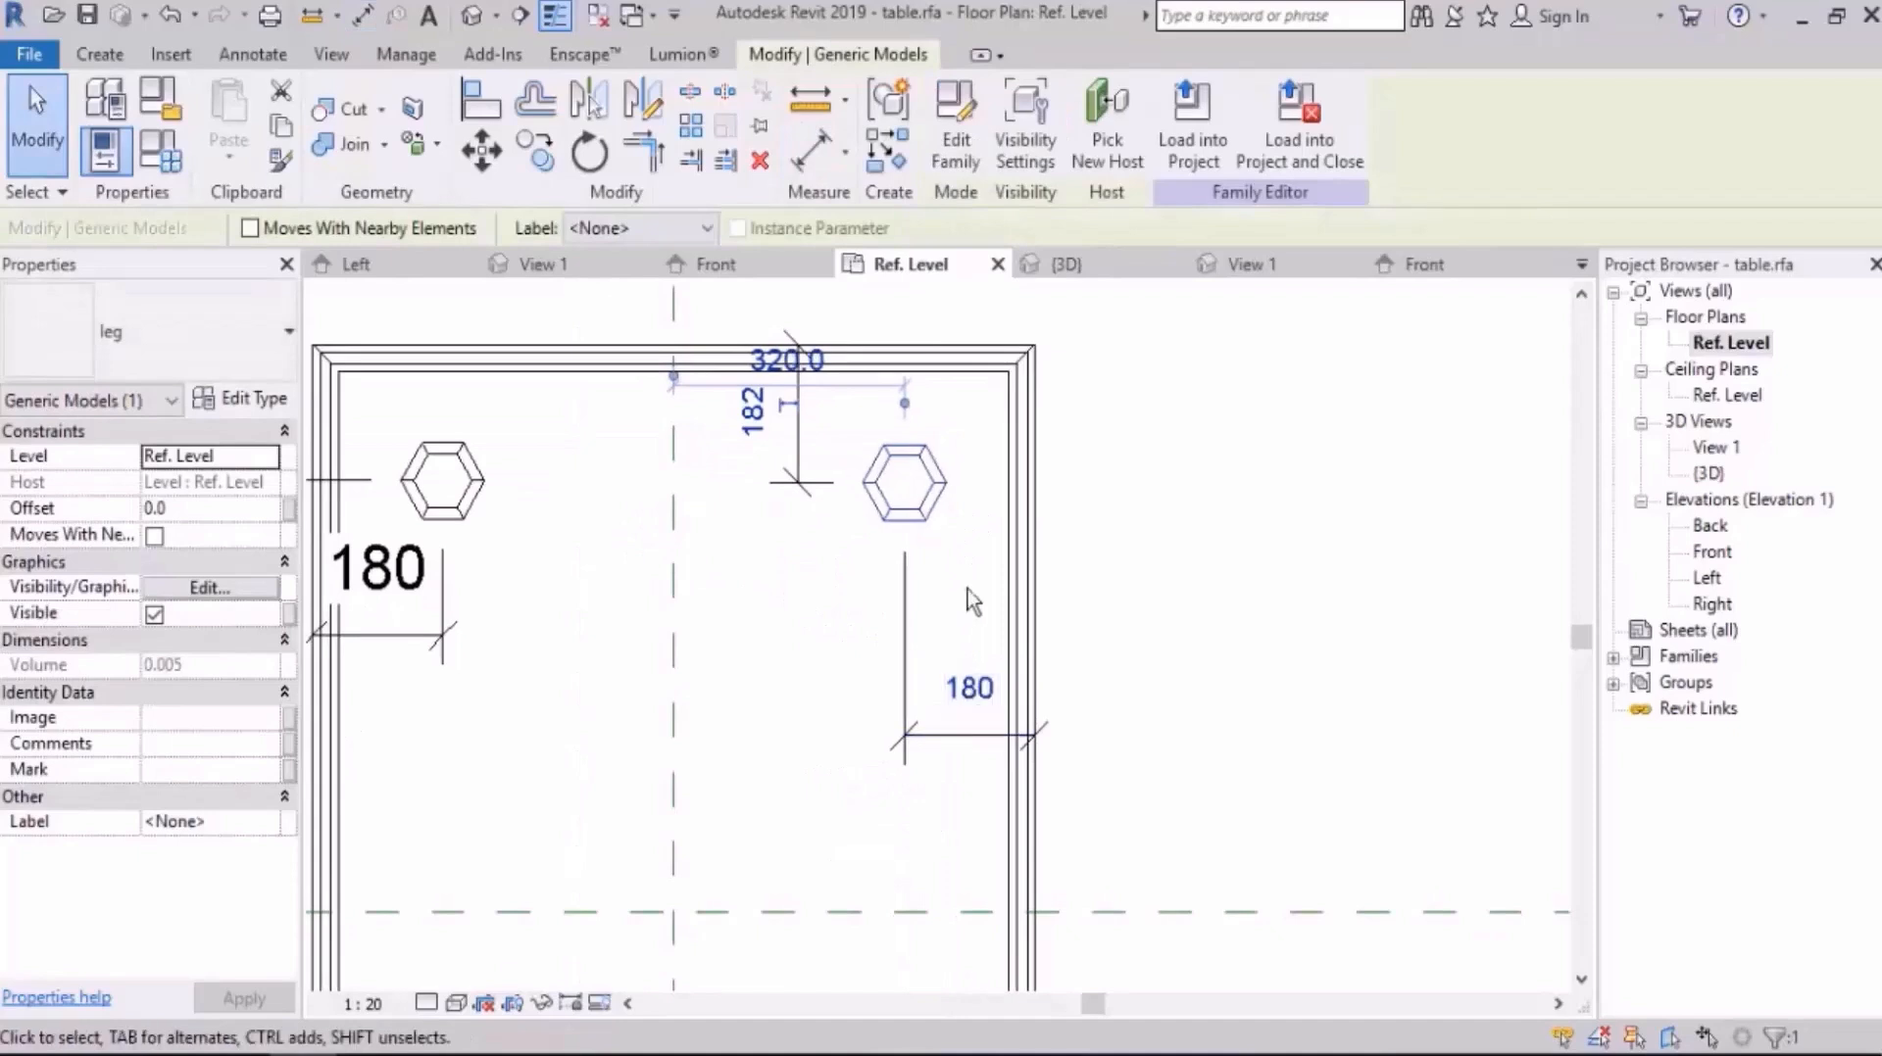
click(968, 686)
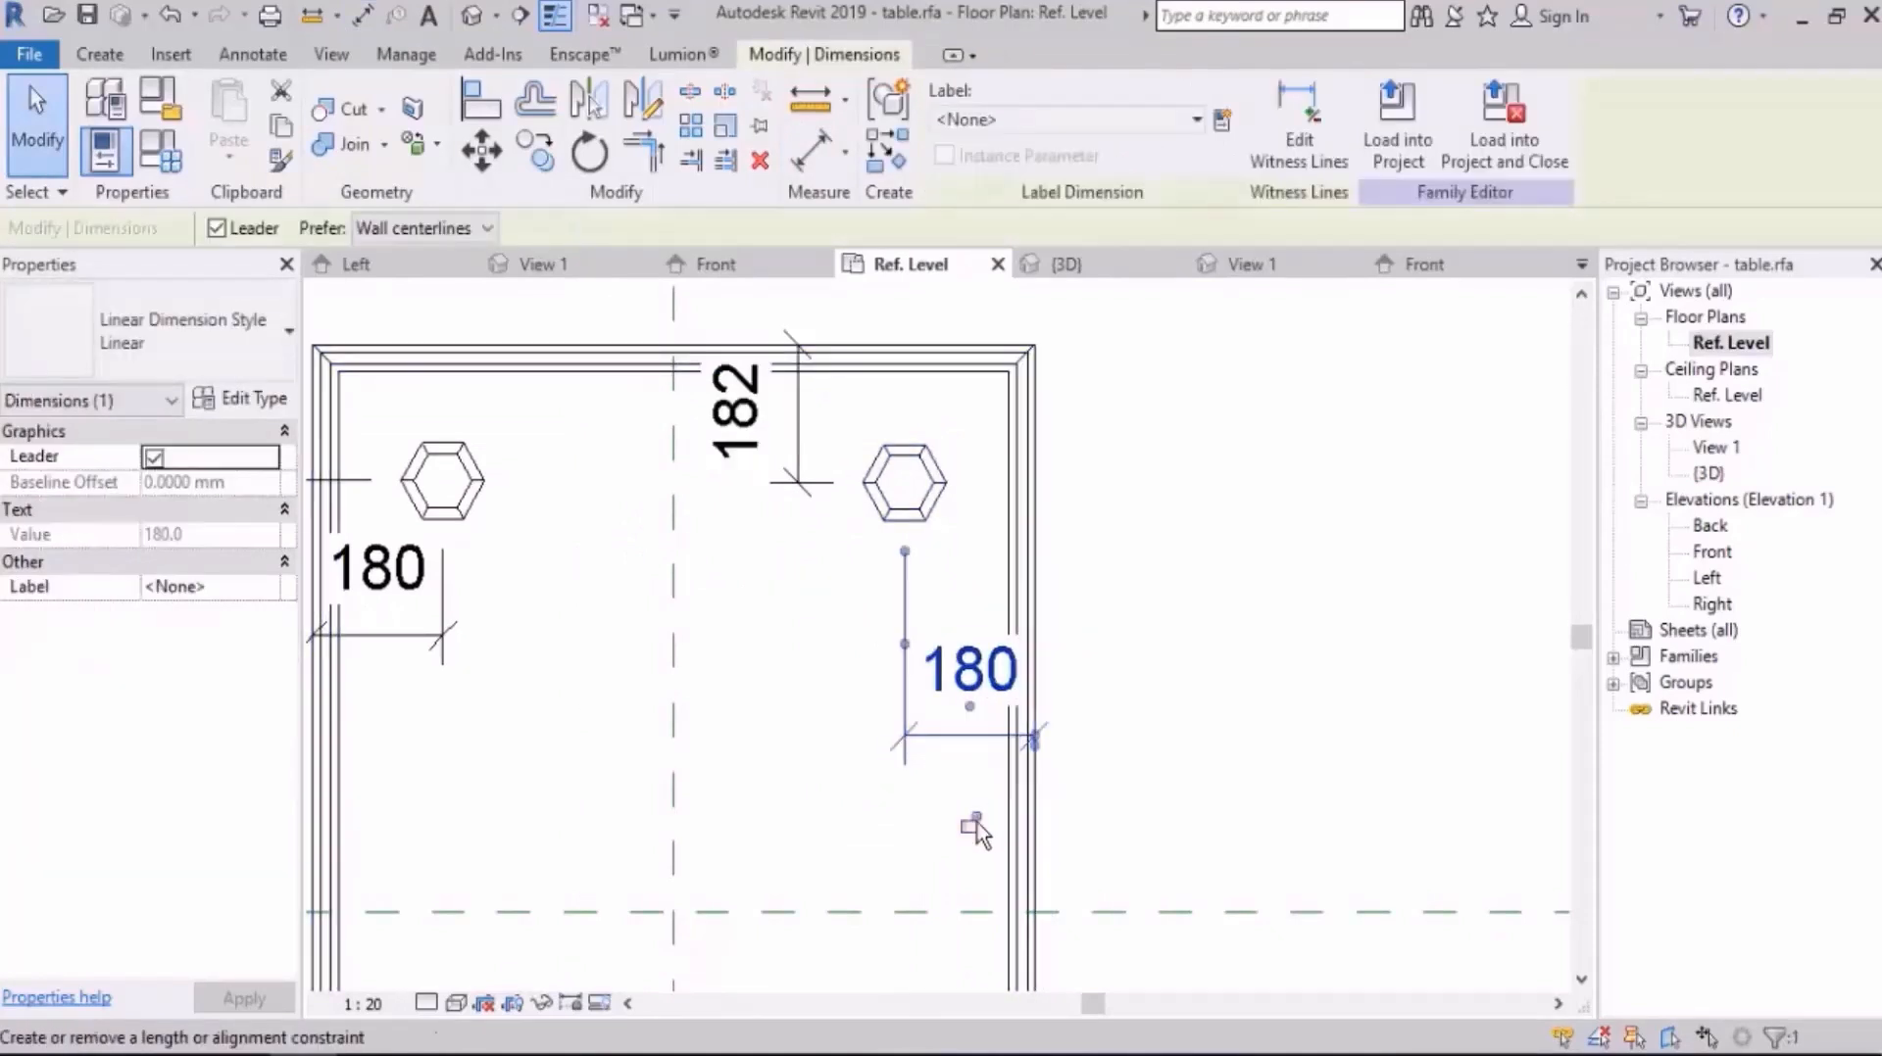
click(970, 824)
Step: Set the upper-right leg's distance from the table's top edge to 180 mm and lock it
click(926, 461)
click(755, 413)
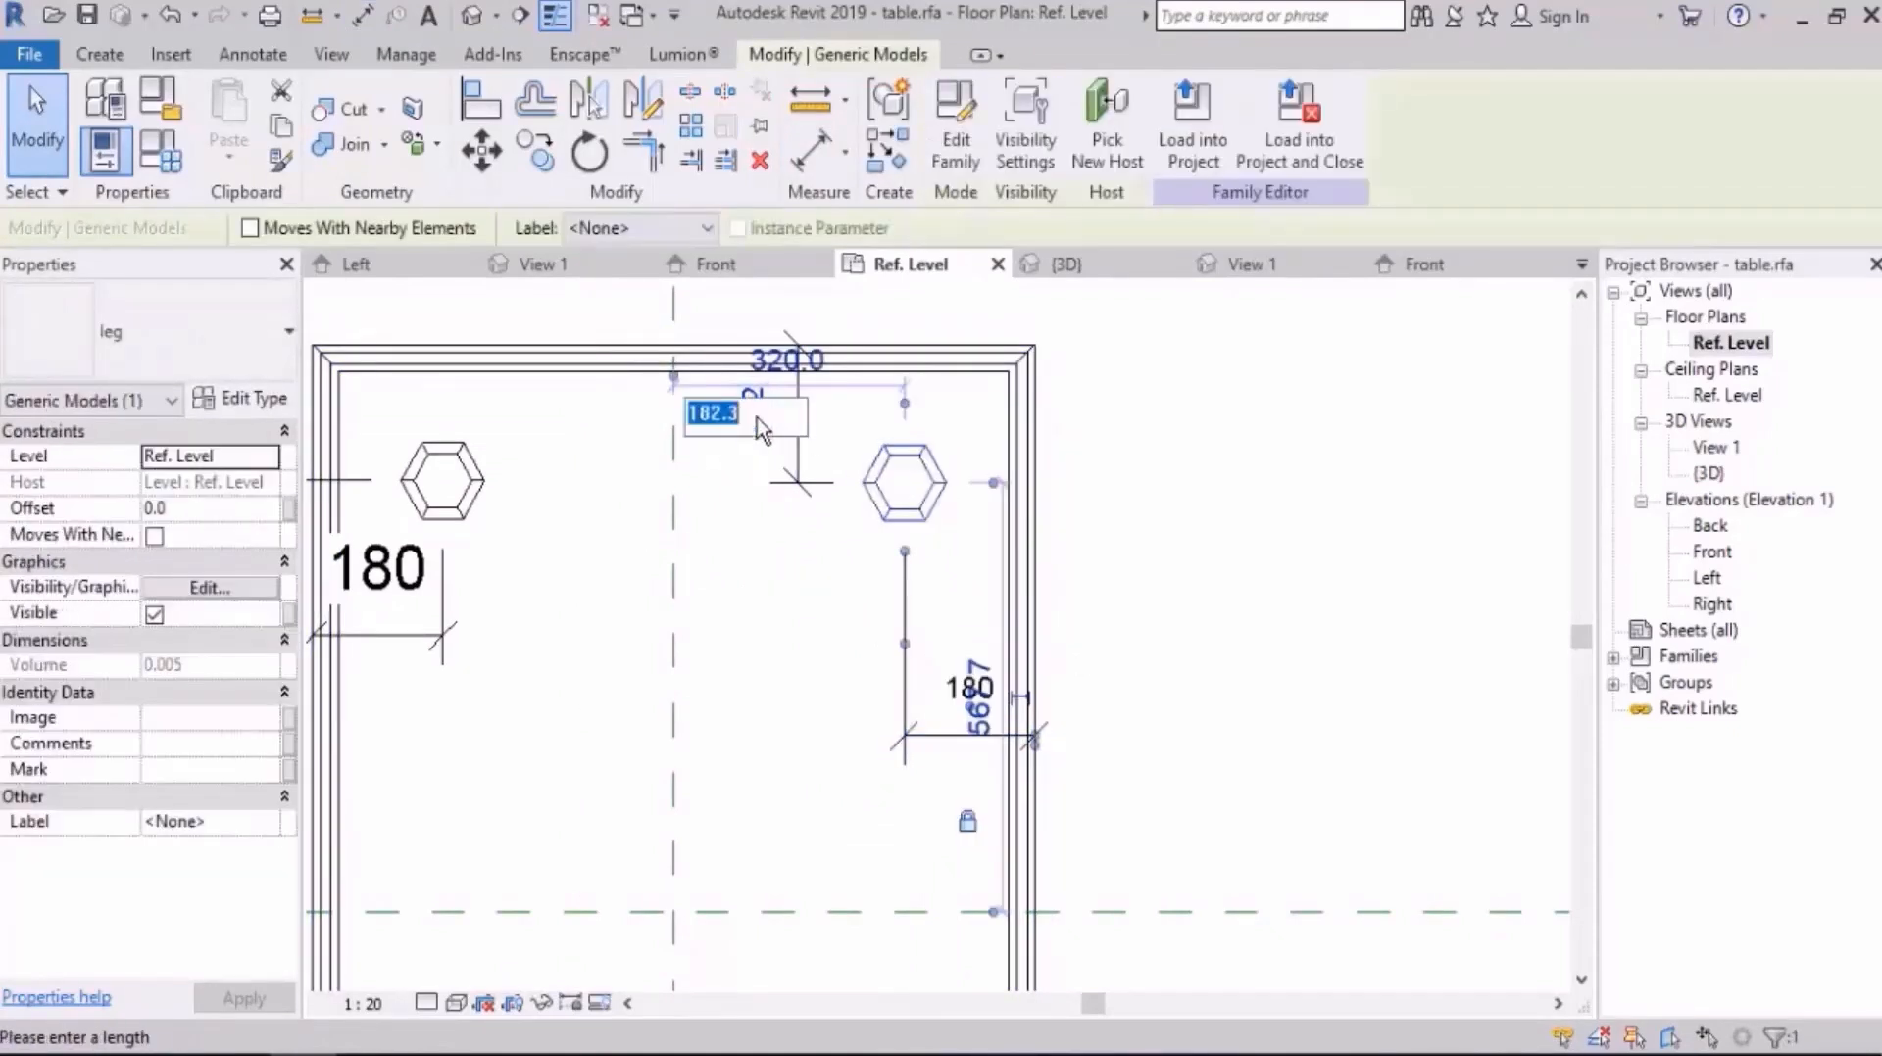
text(180)
key(Return)
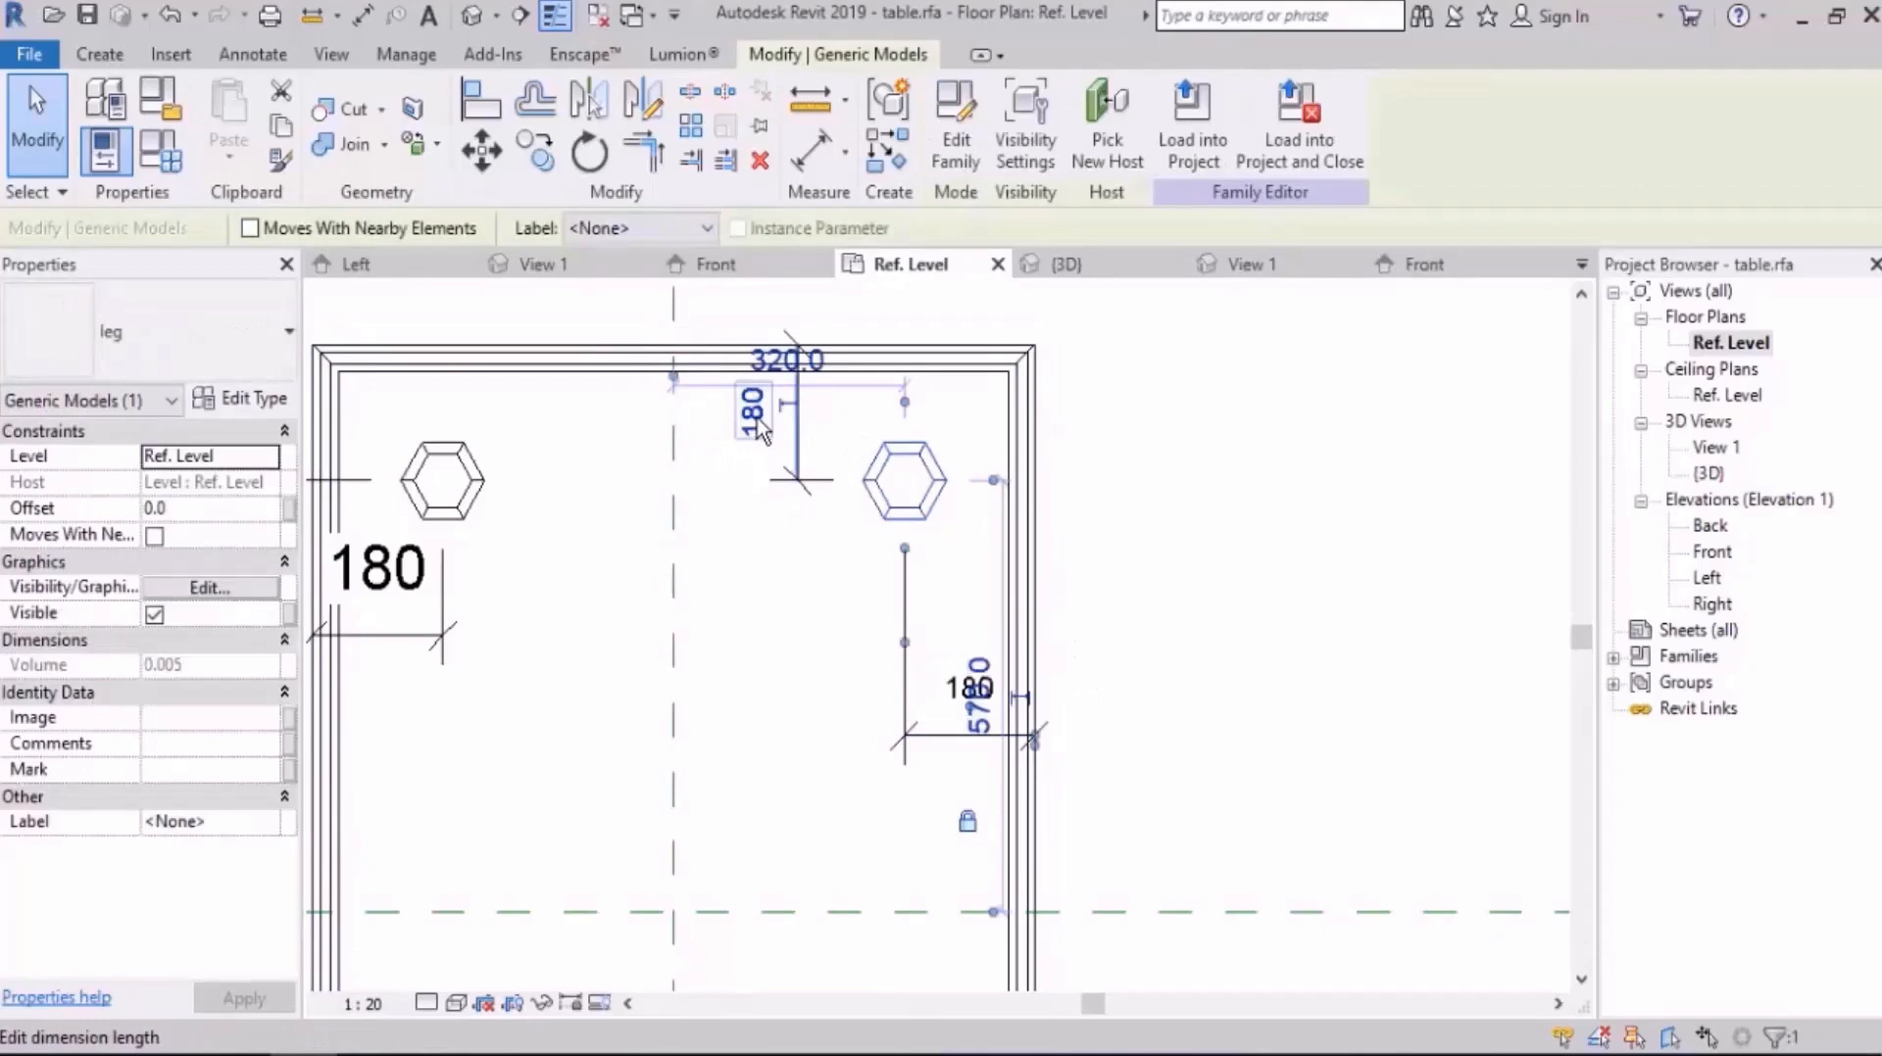
click(828, 558)
click(796, 479)
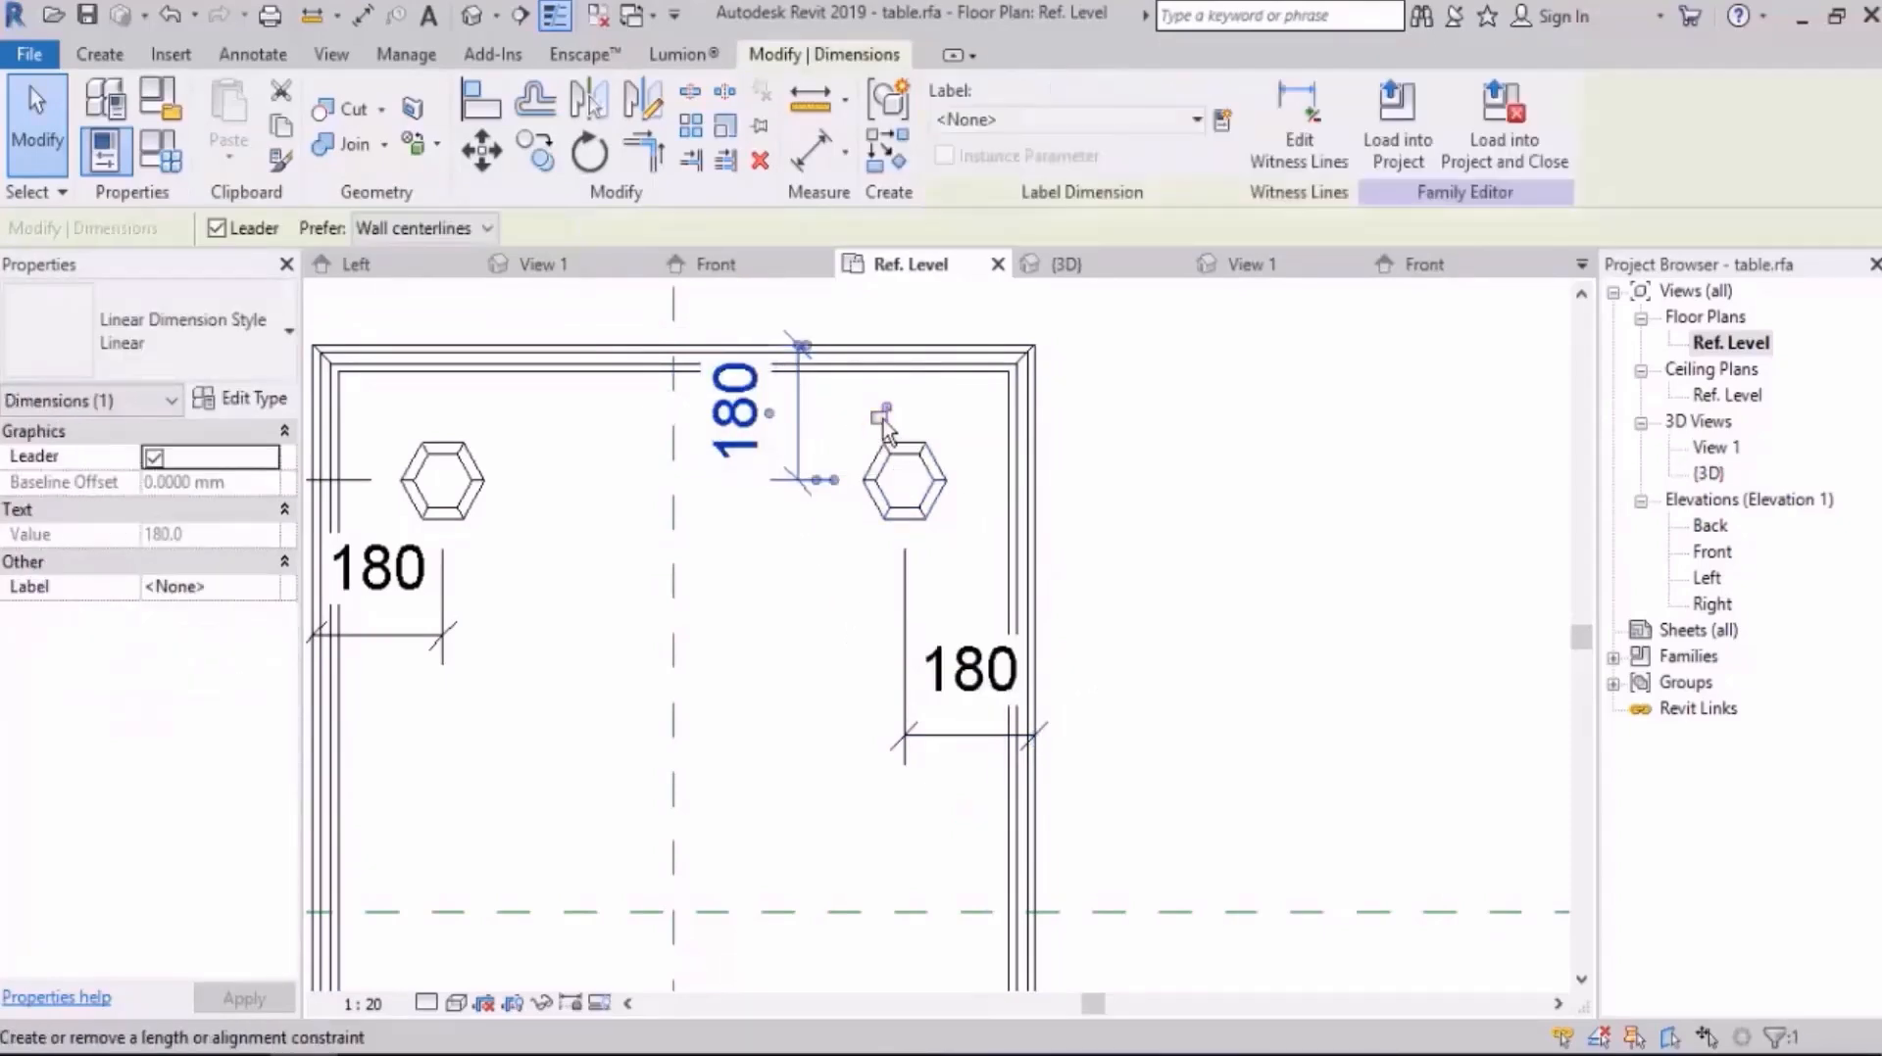
scroll(980, 422, down, 3)
middle_drag(1041, 477, 836, 477)
click(836, 477)
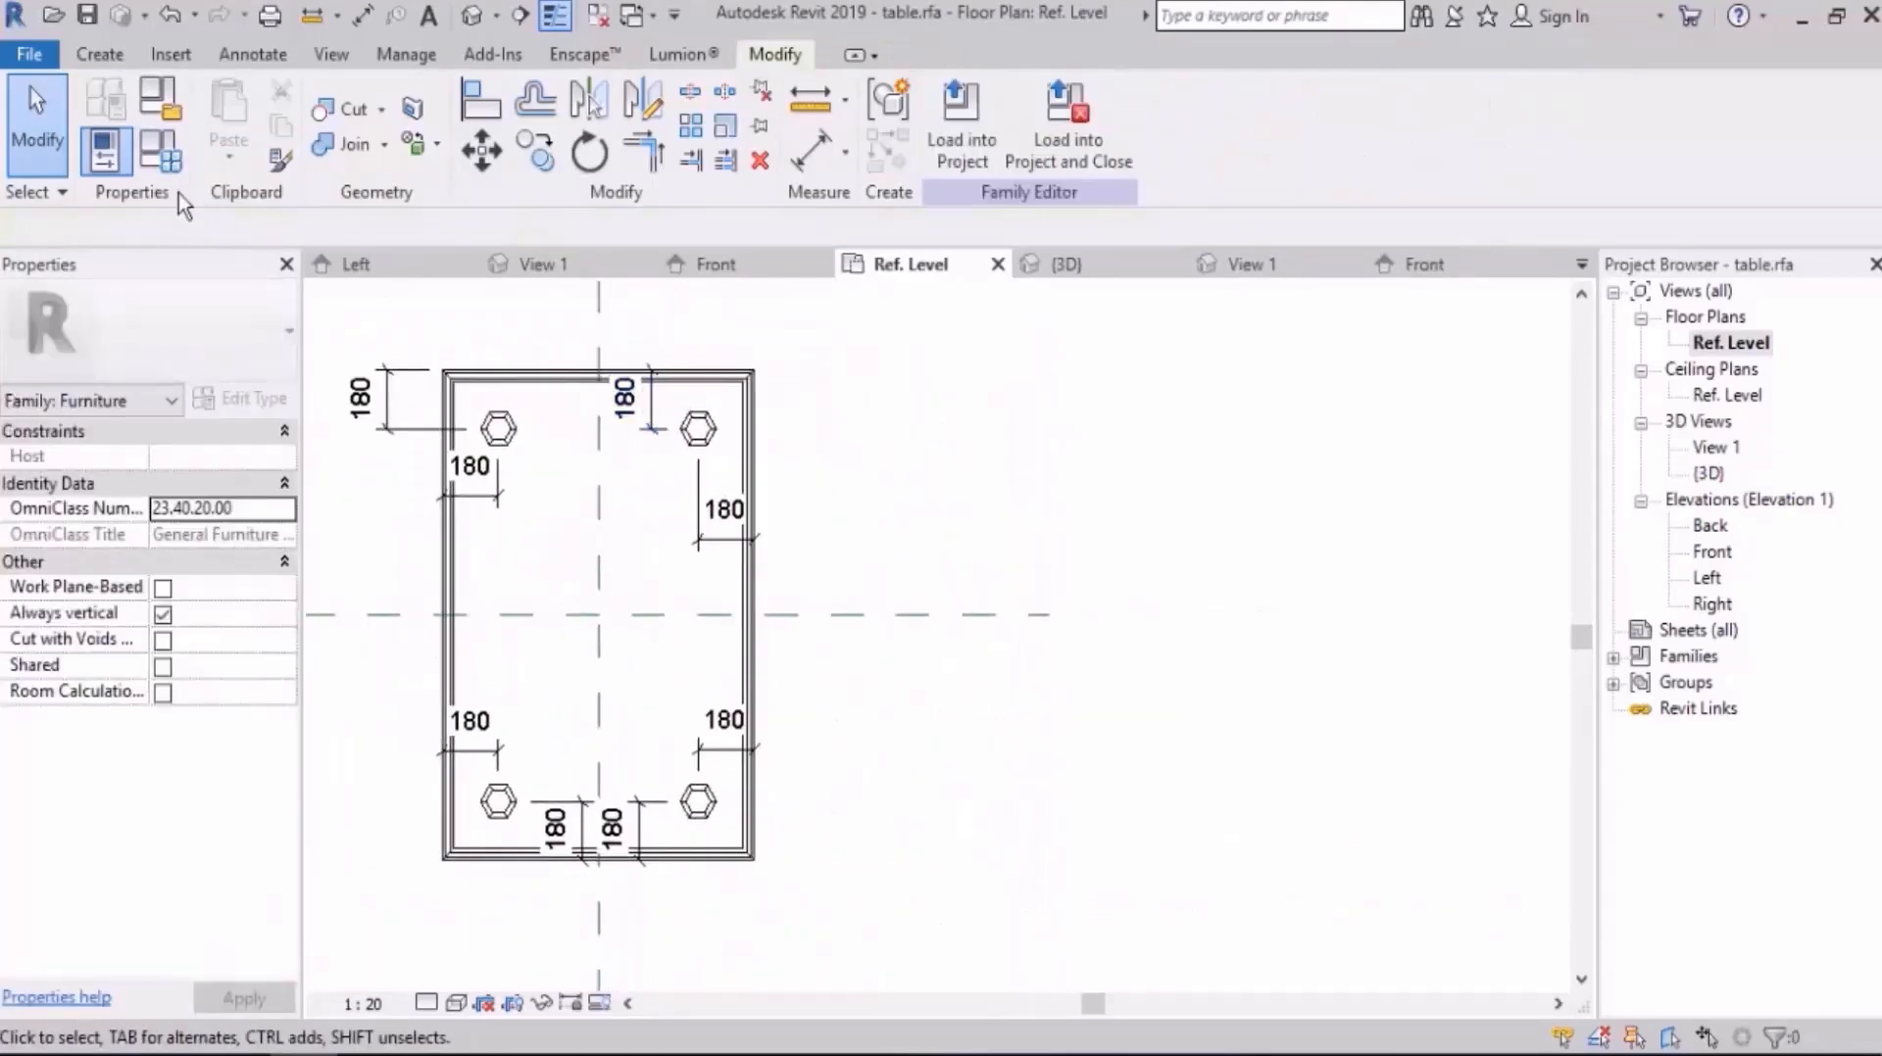
Step: Set the family parameter L to 1500 mm and apply it to the table
click(161, 155)
click(1433, 402)
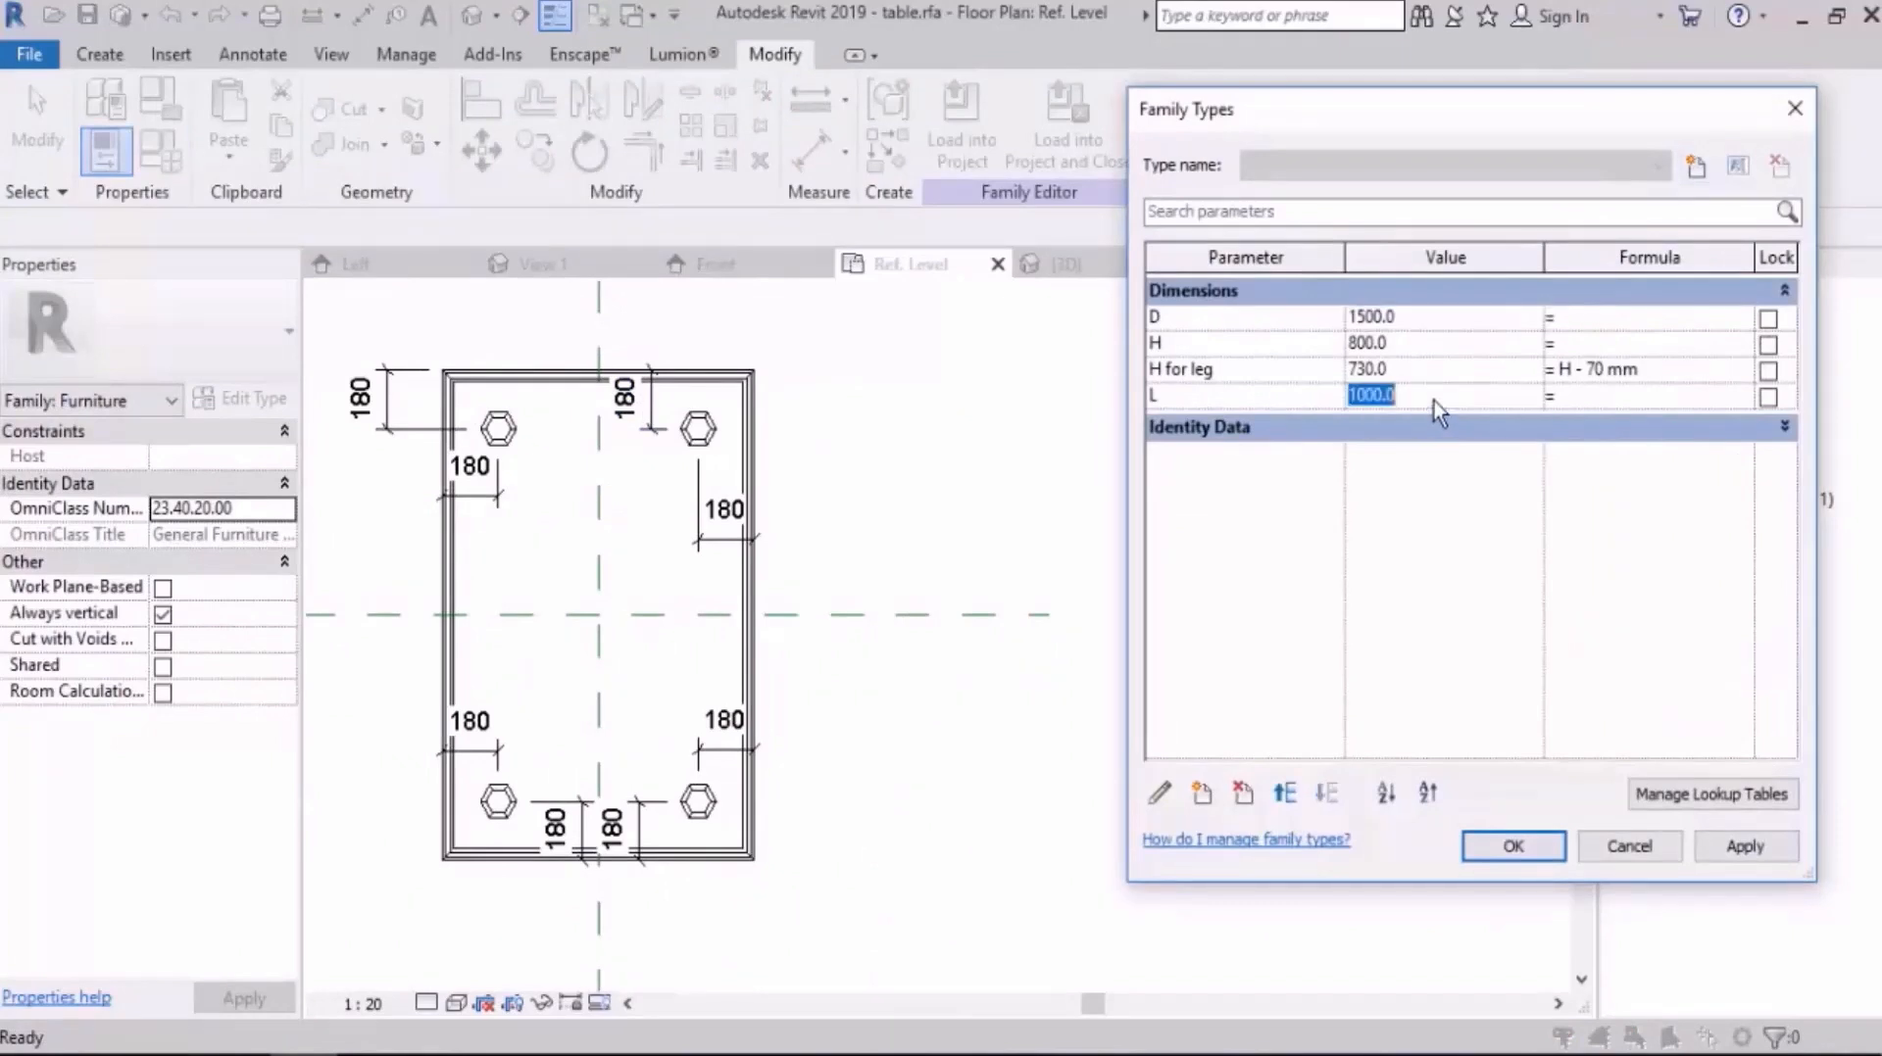
text(1500)
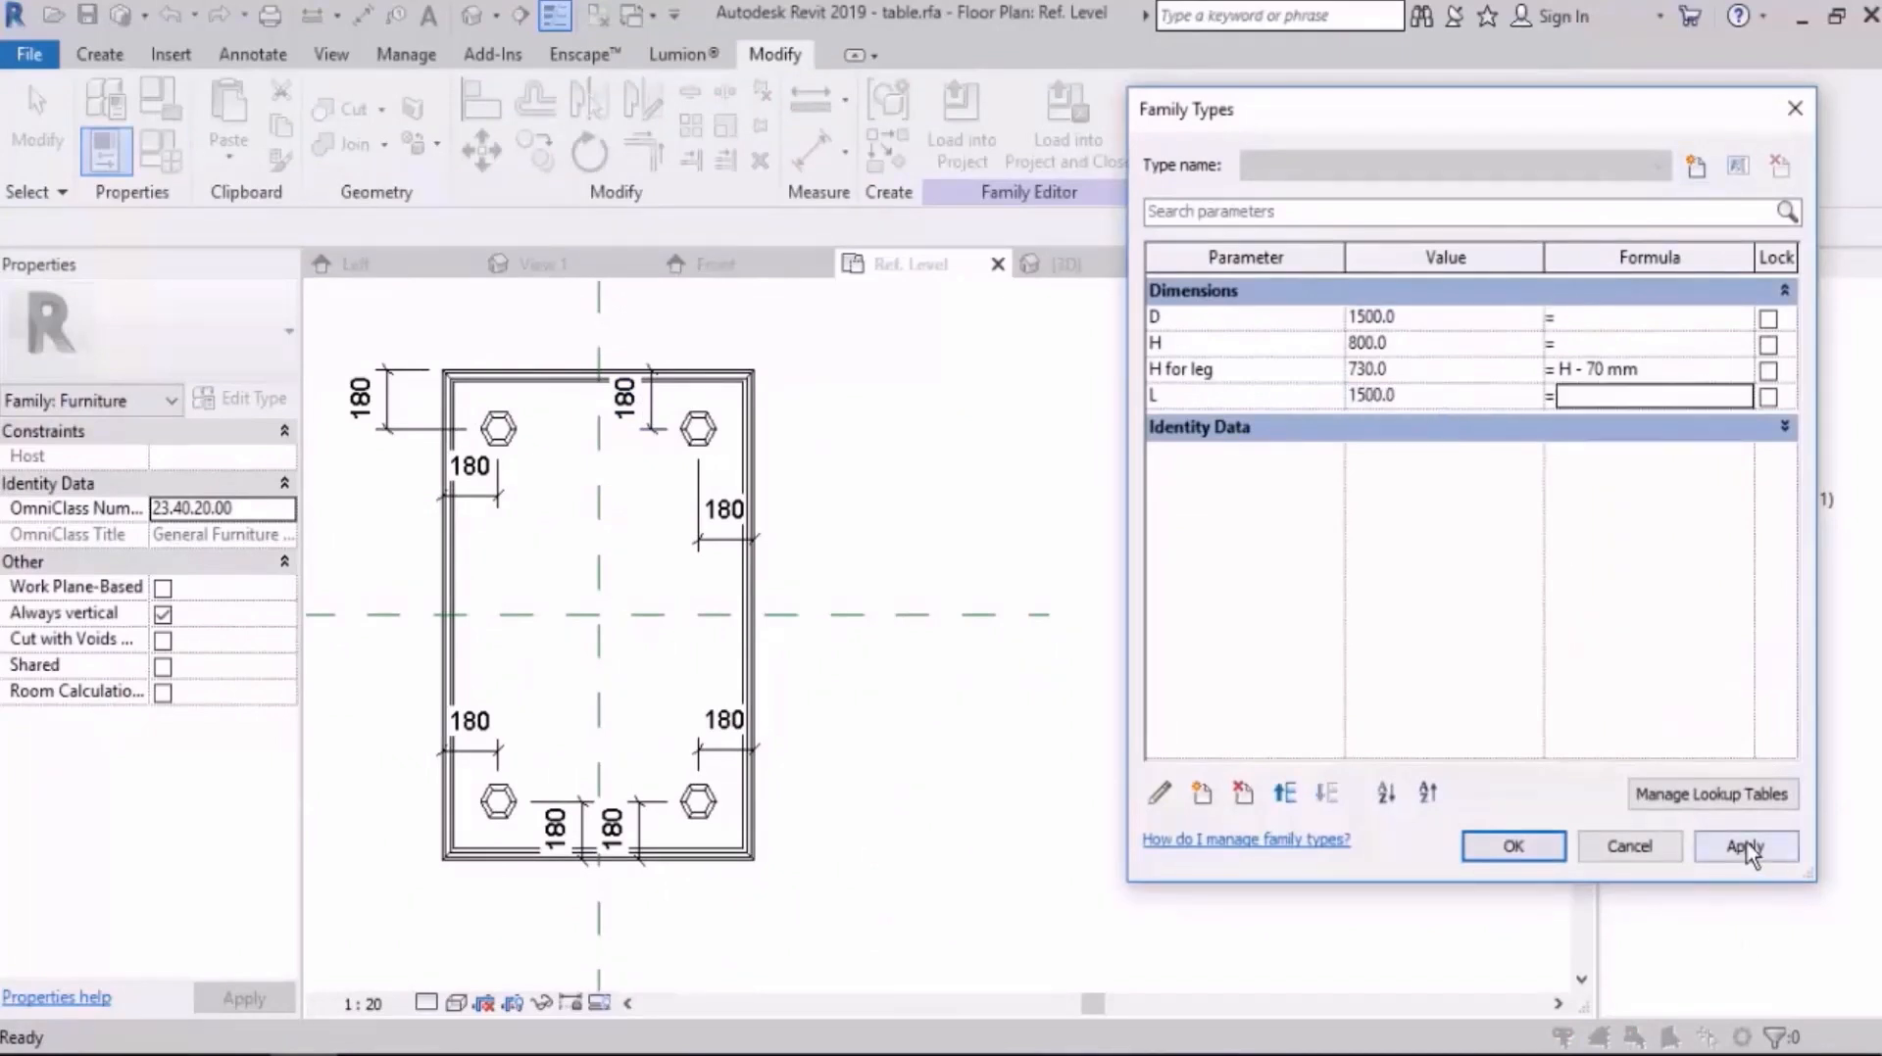
click(1745, 846)
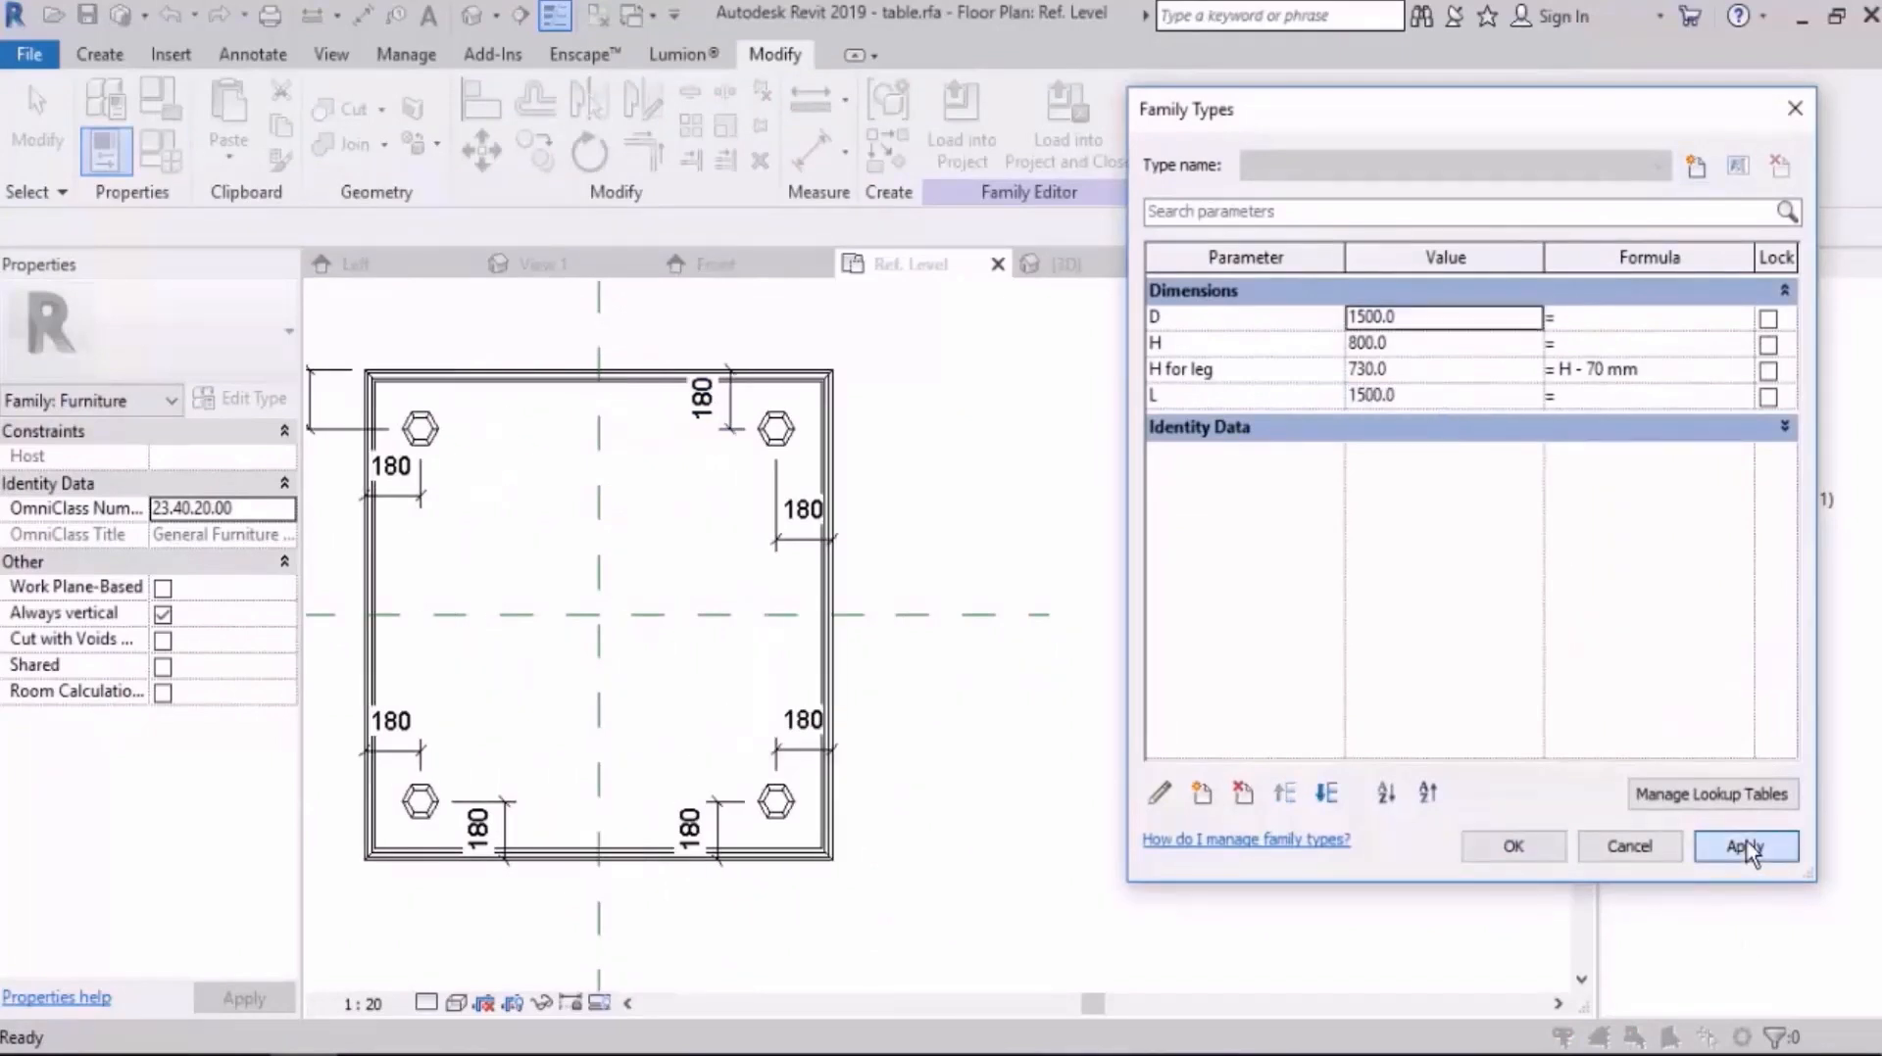
Step: Set the family parameter D to 2000 mm, apply it and accept the family type values
click(1430, 316)
text(2000)
key(Tab)
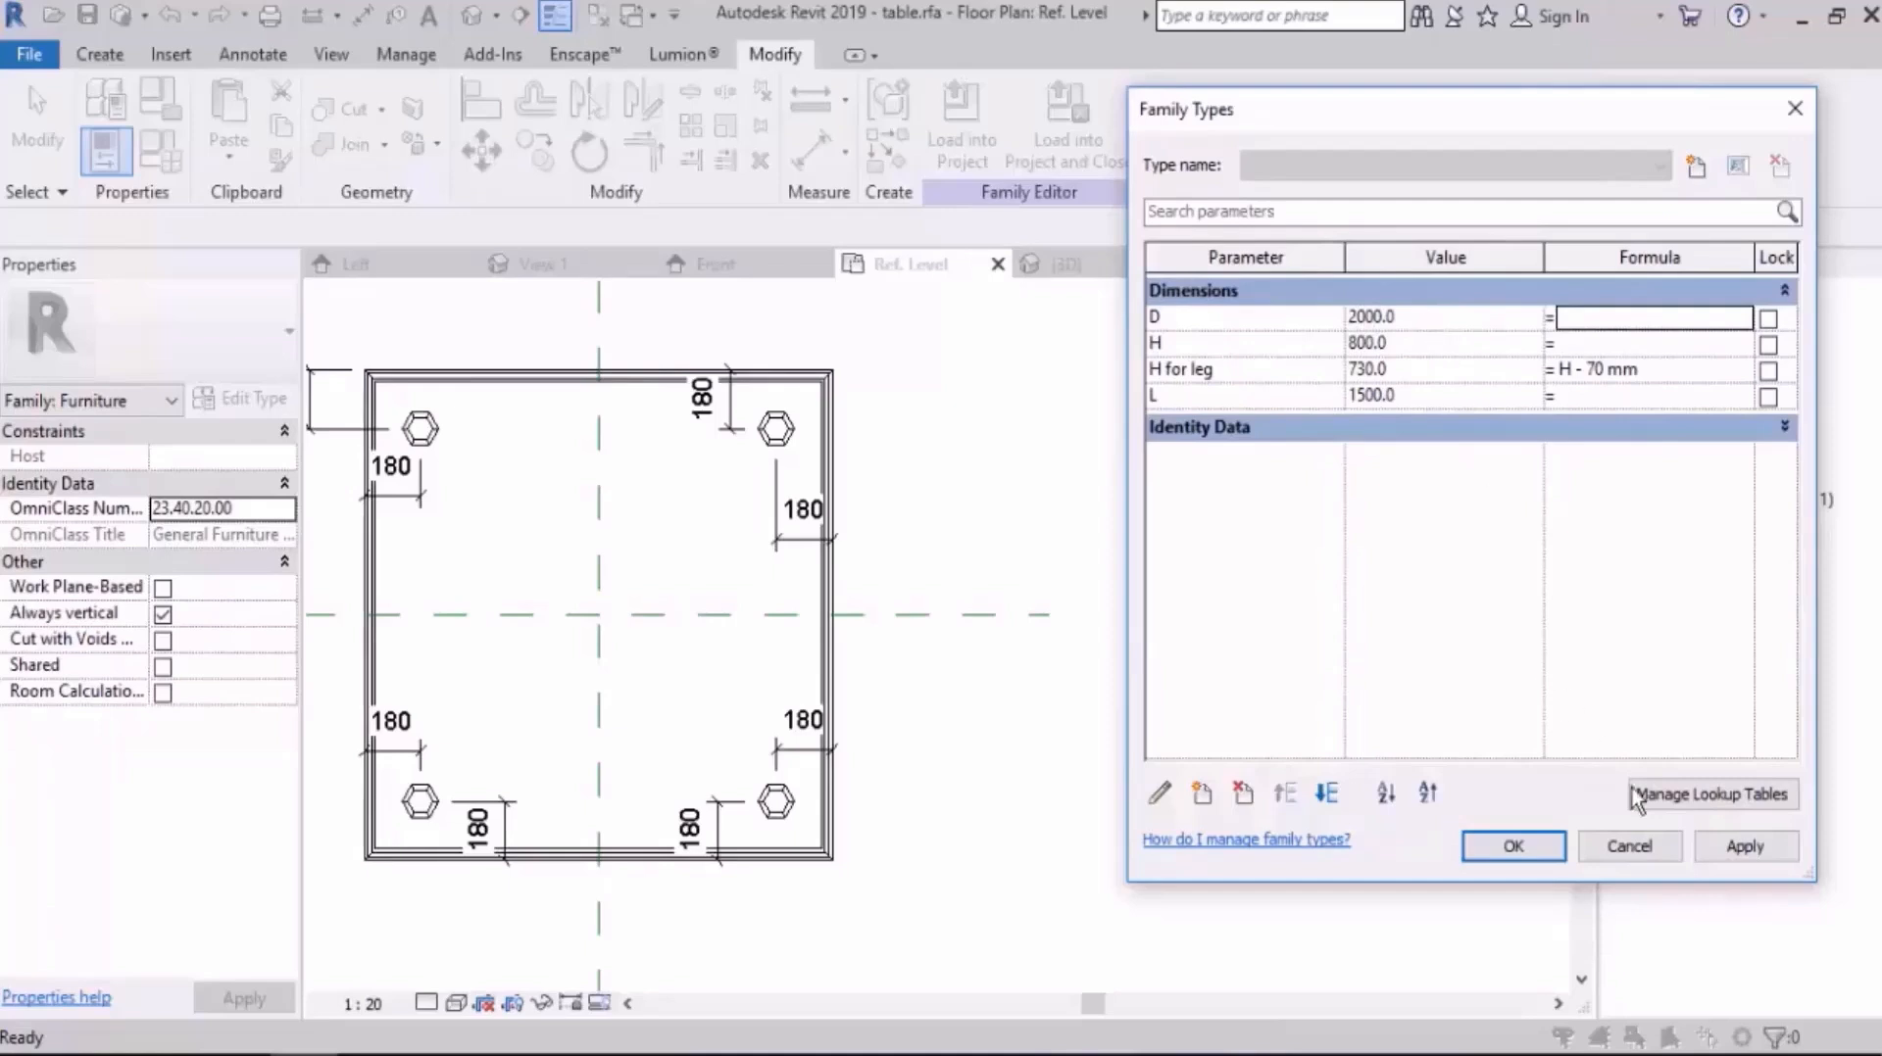
click(1734, 856)
click(1538, 857)
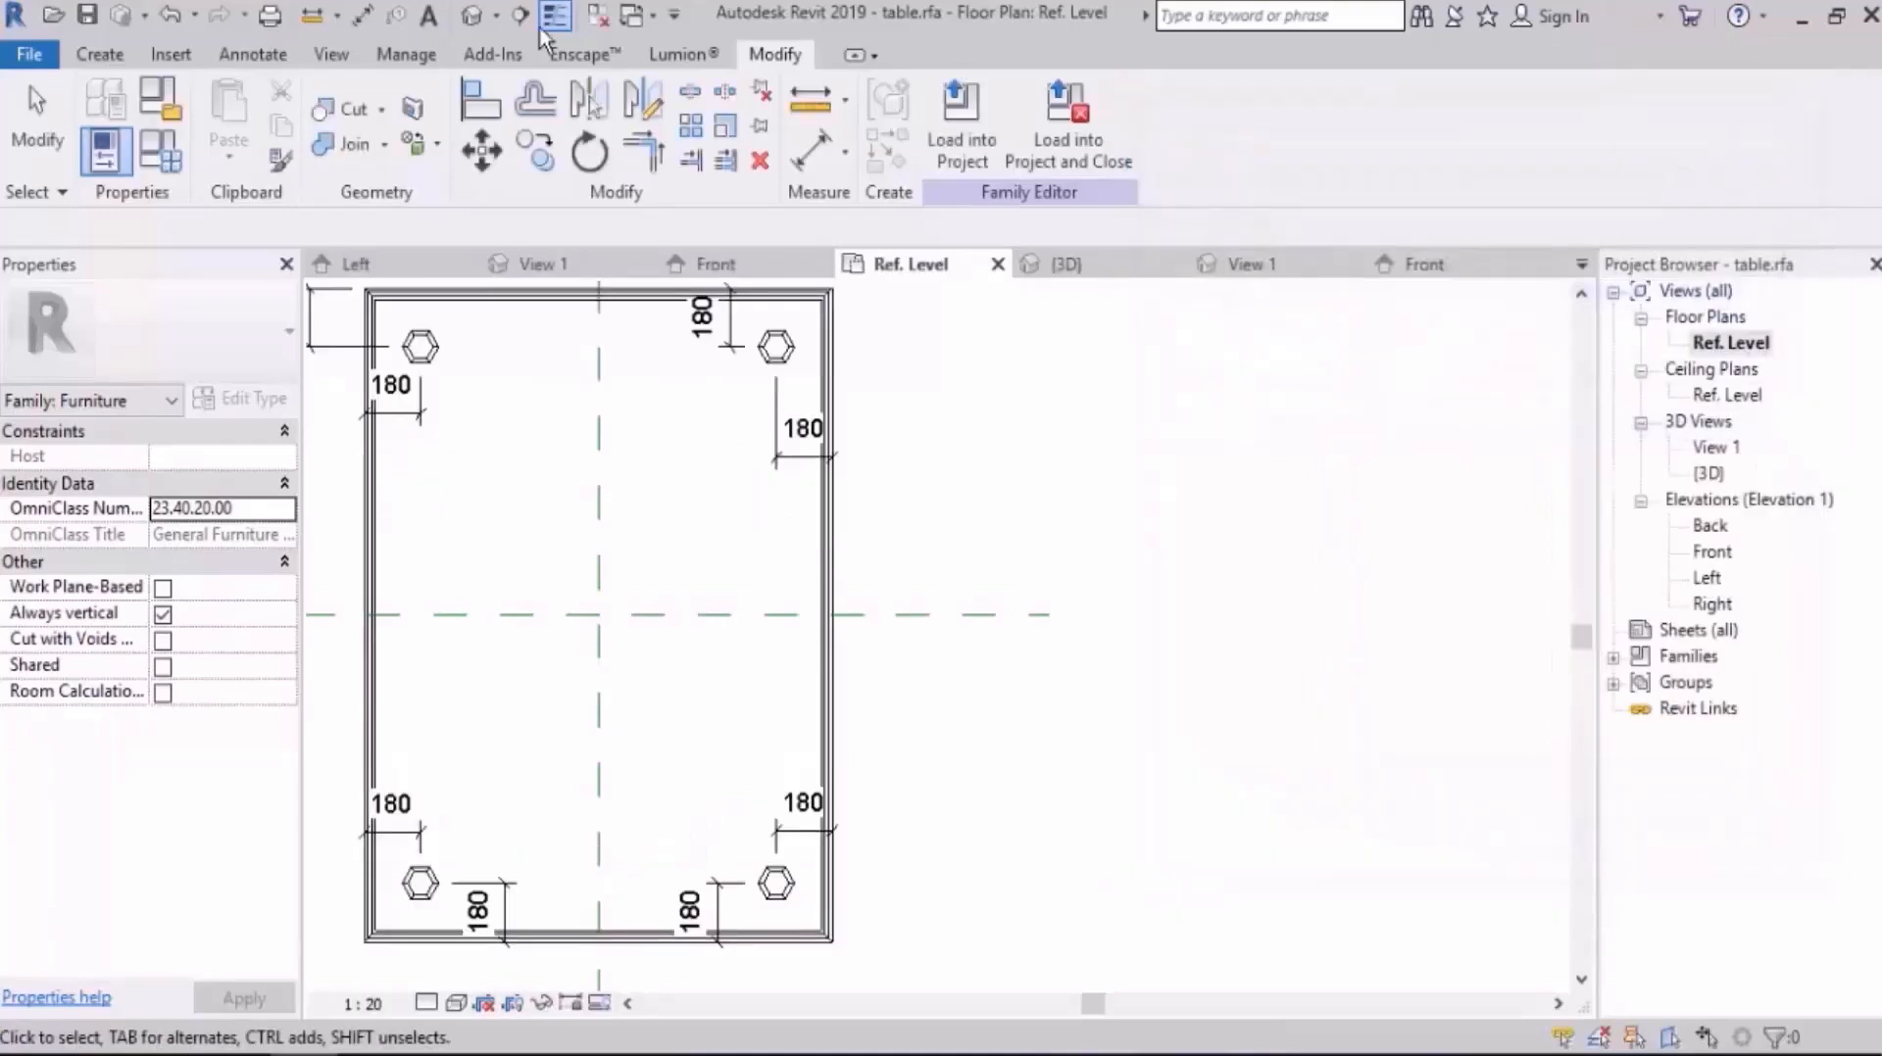
Step: Show the table in the default 3D view, set family parameter L to 3000 mm, apply it and accept the values
click(472, 15)
middle_drag(1074, 511, 814, 502)
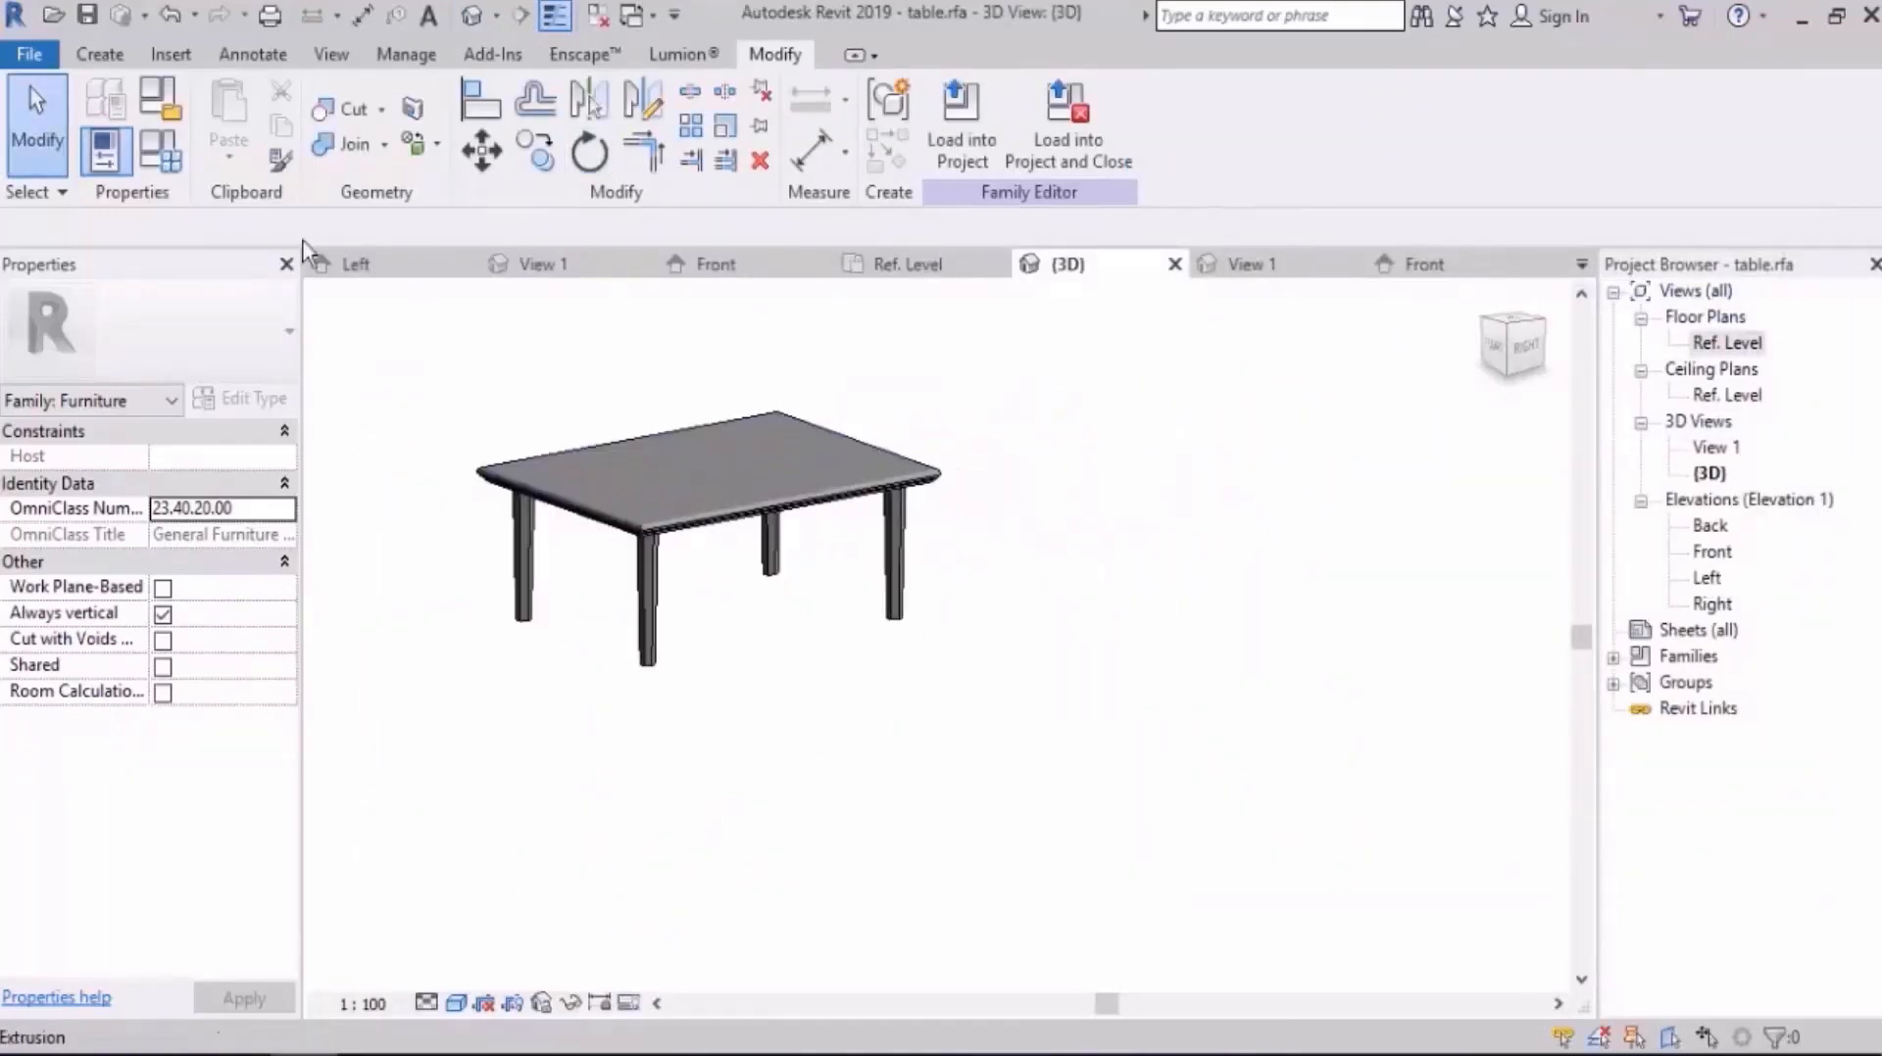
click(159, 151)
click(1451, 397)
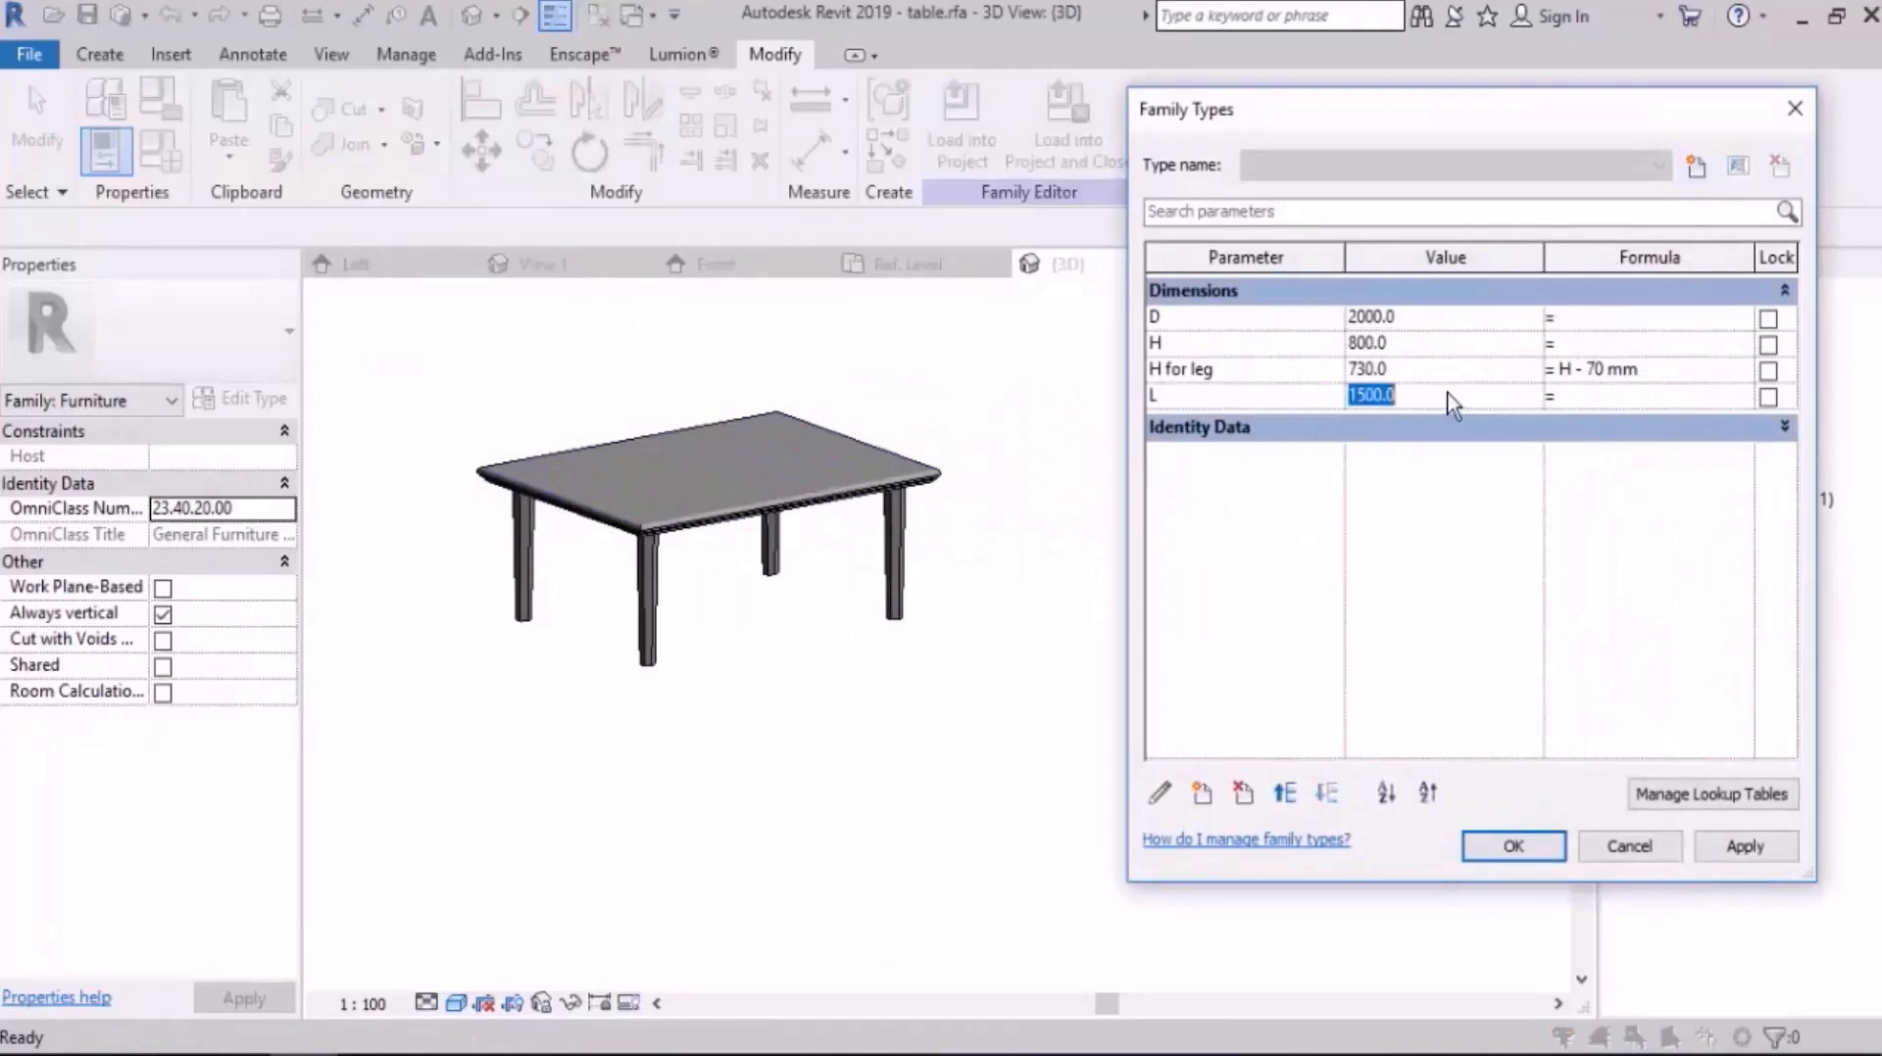
click(1751, 848)
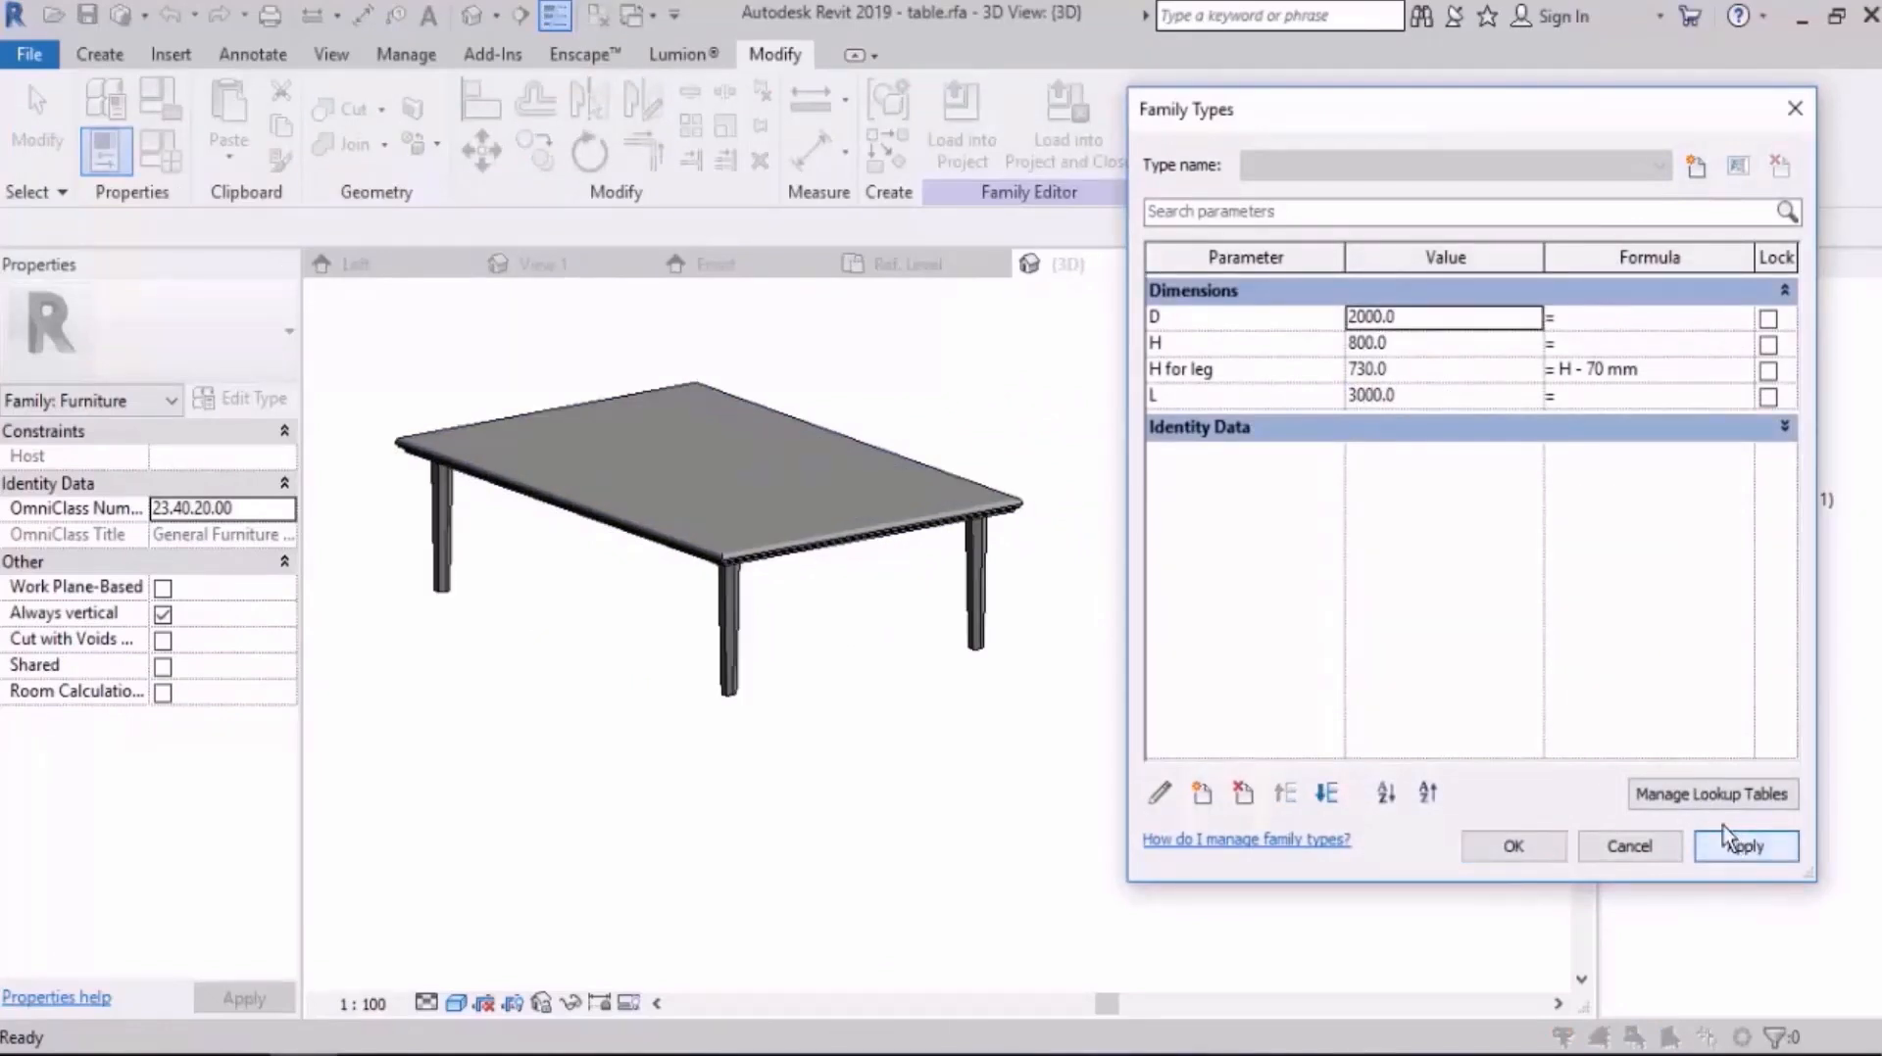
click(1514, 845)
Step: Examine the resized table in 3D from several angles, checking the slab's edge profile and where the legs meet its underside
shift+middle_drag(1456, 796, 980, 459)
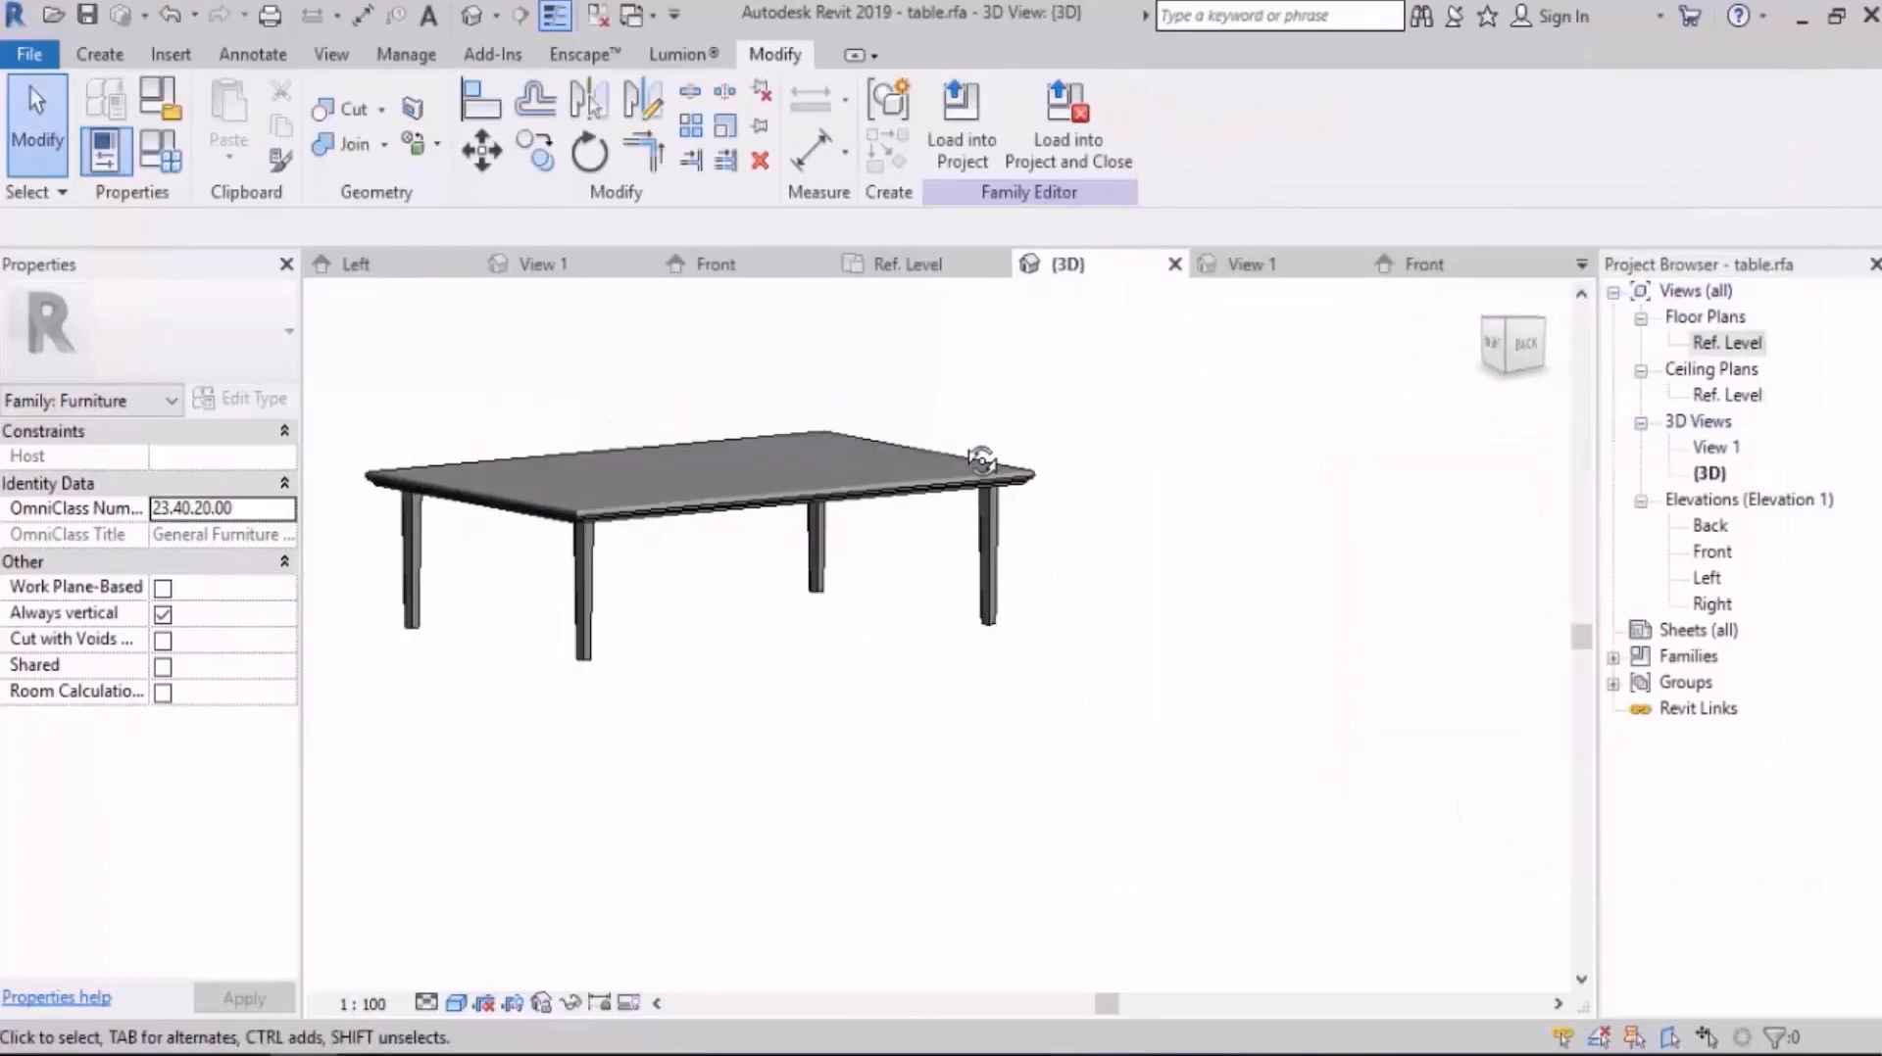
shift+middle_drag(950, 549, 1062, 675)
scroll(1151, 557, up, 10)
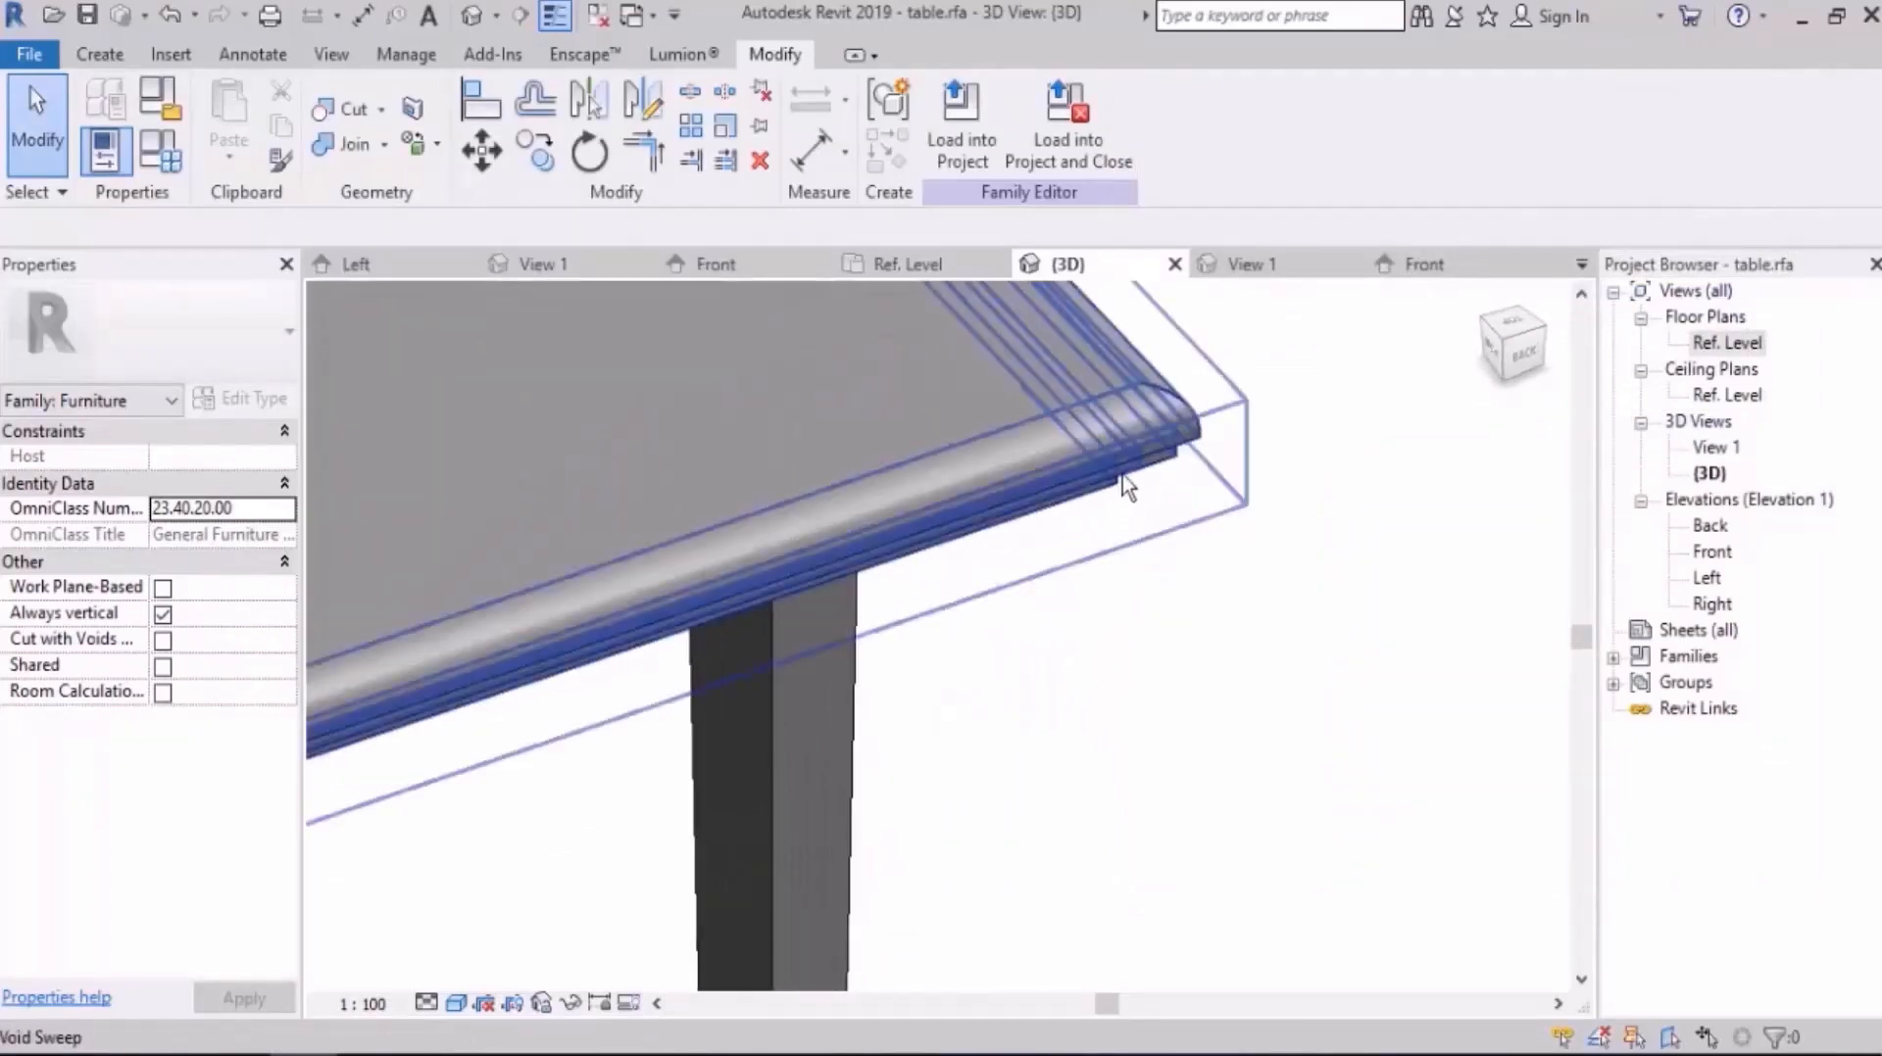
scroll(1117, 495, down, 10)
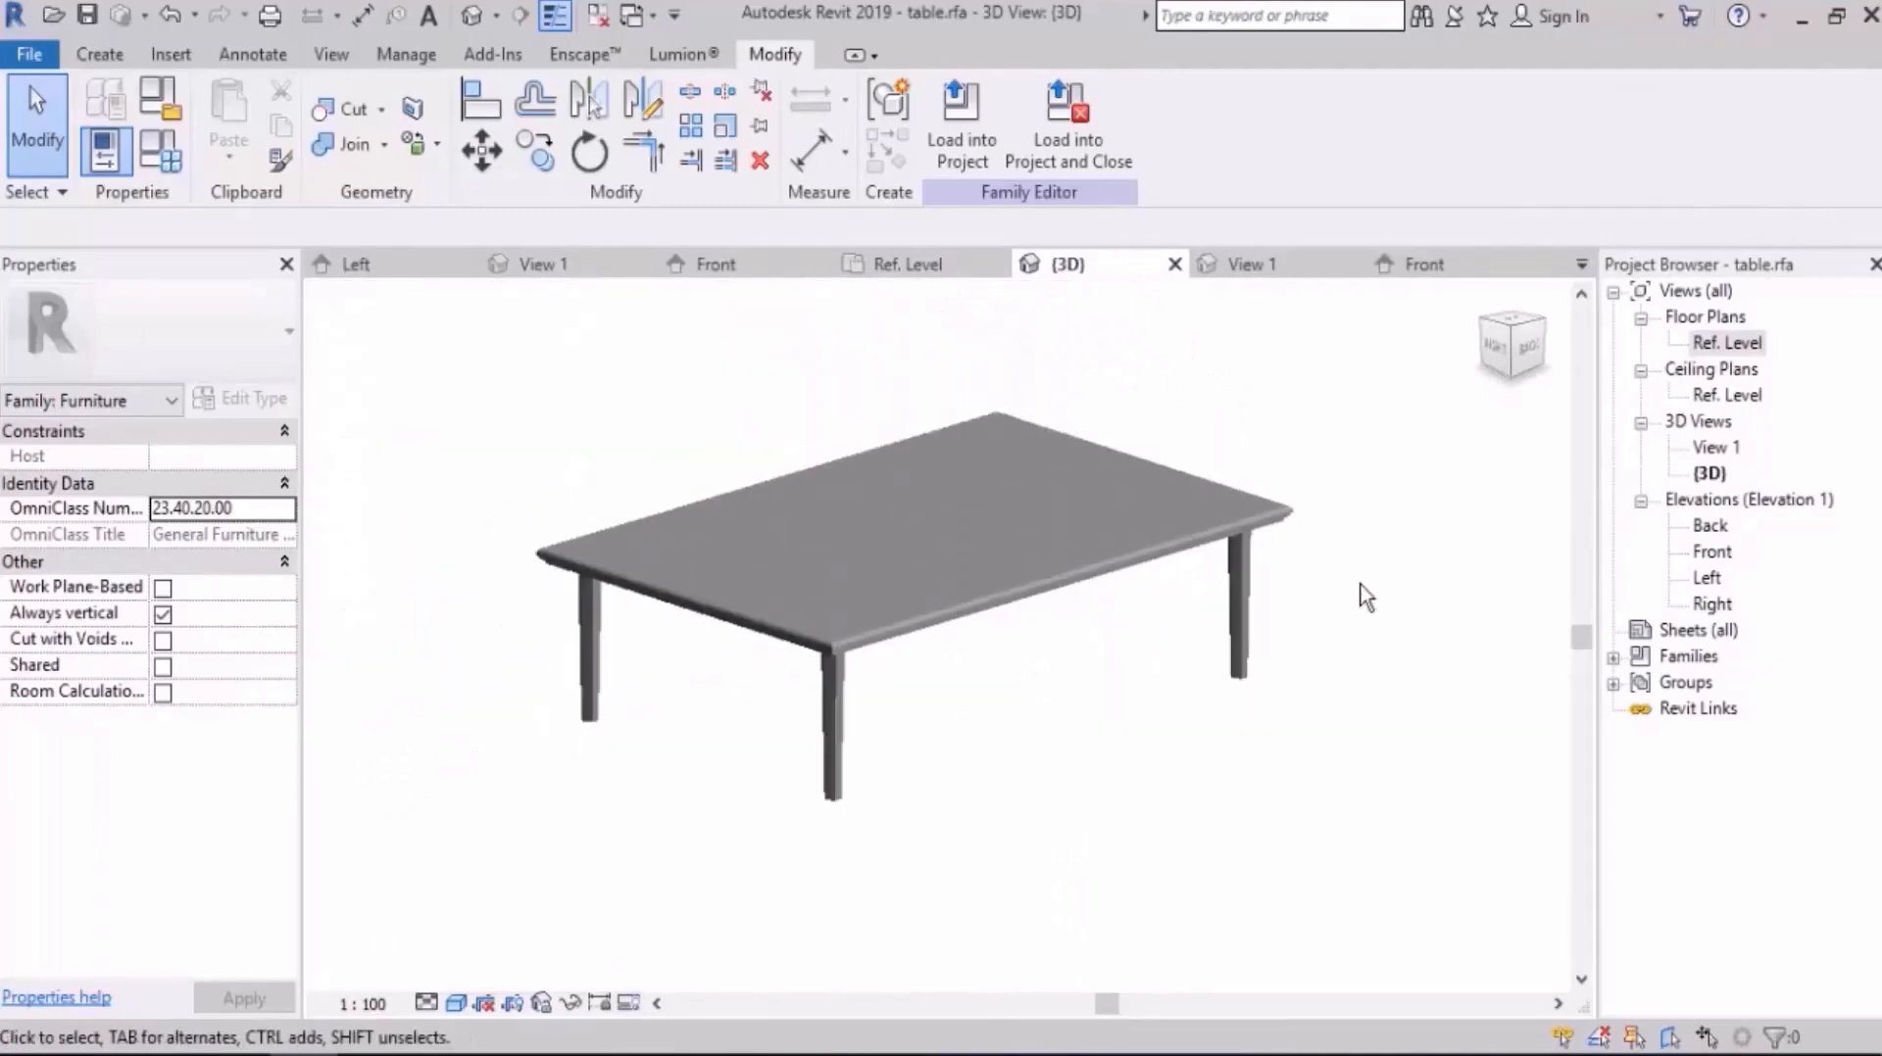
shift+middle_drag(1360, 591, 1214, 432)
scroll(1284, 368, up, 3)
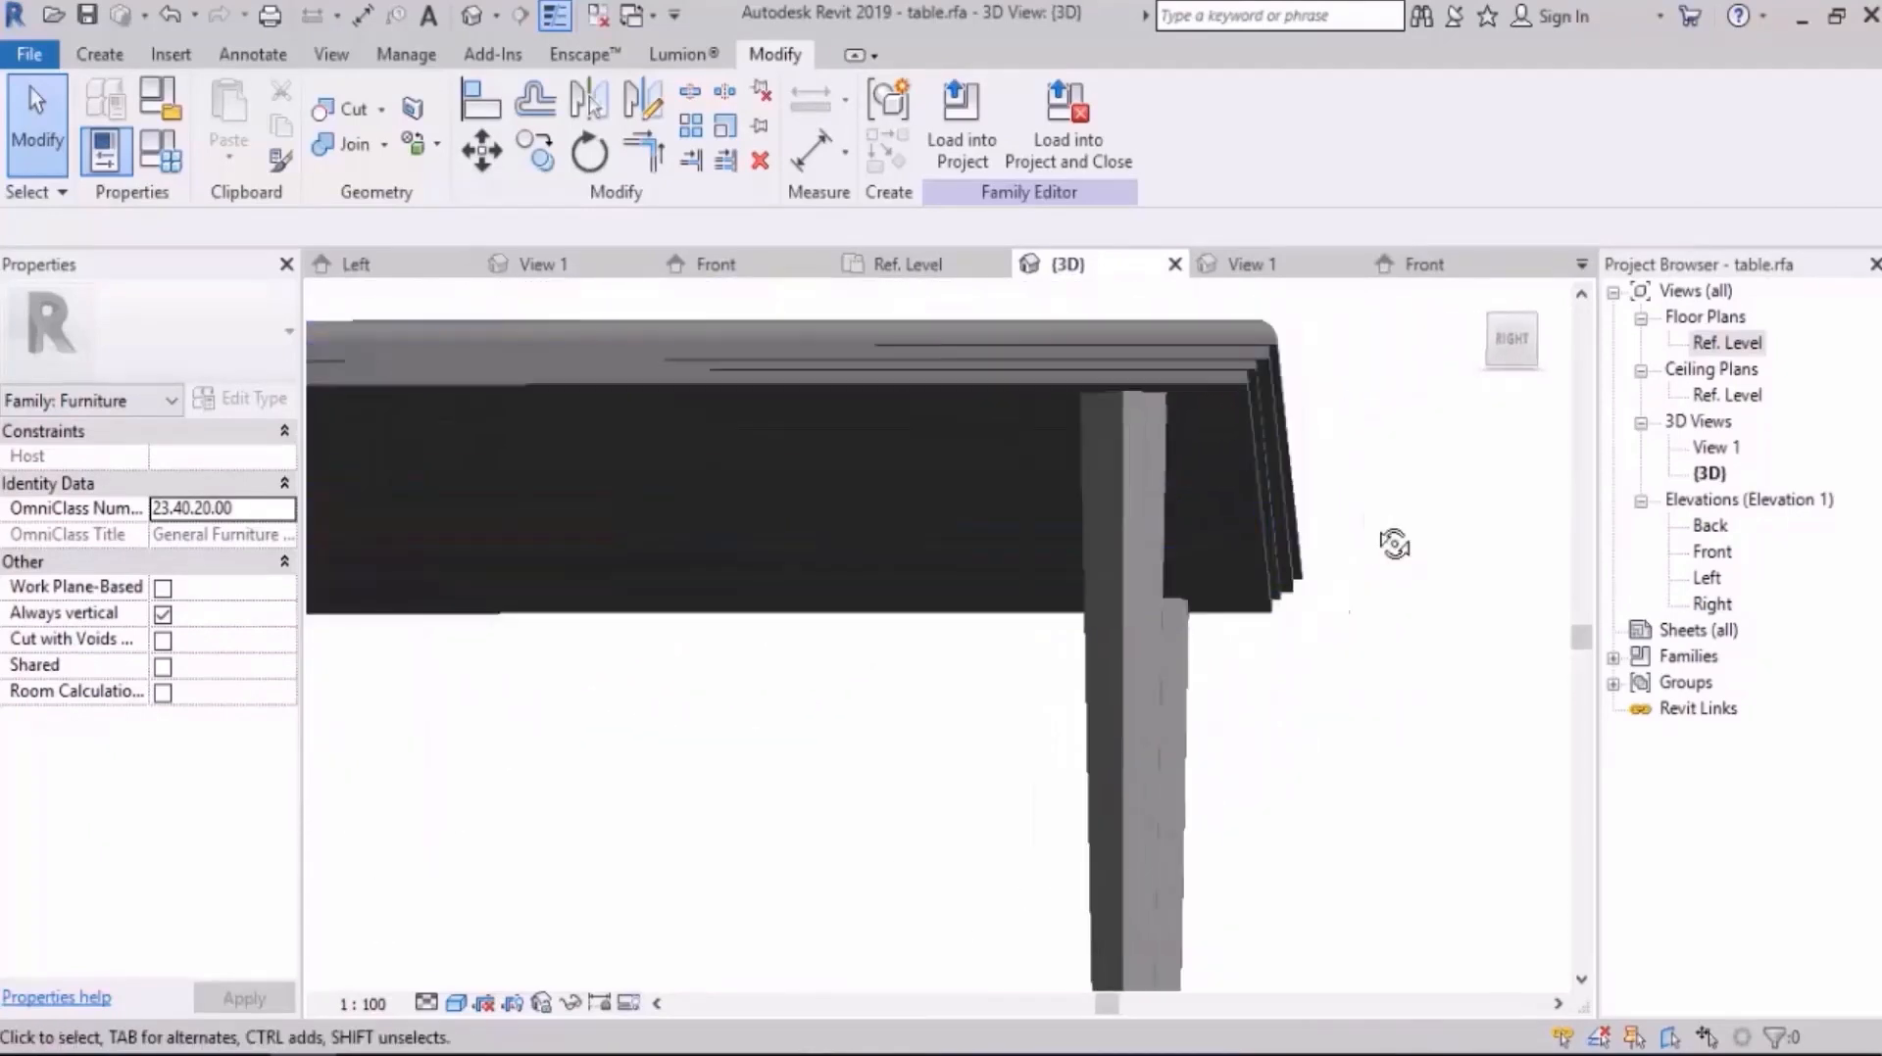
shift+middle_drag(1394, 545, 1190, 597)
scroll(1157, 543, down, 4)
scroll(1190, 598, down, 1)
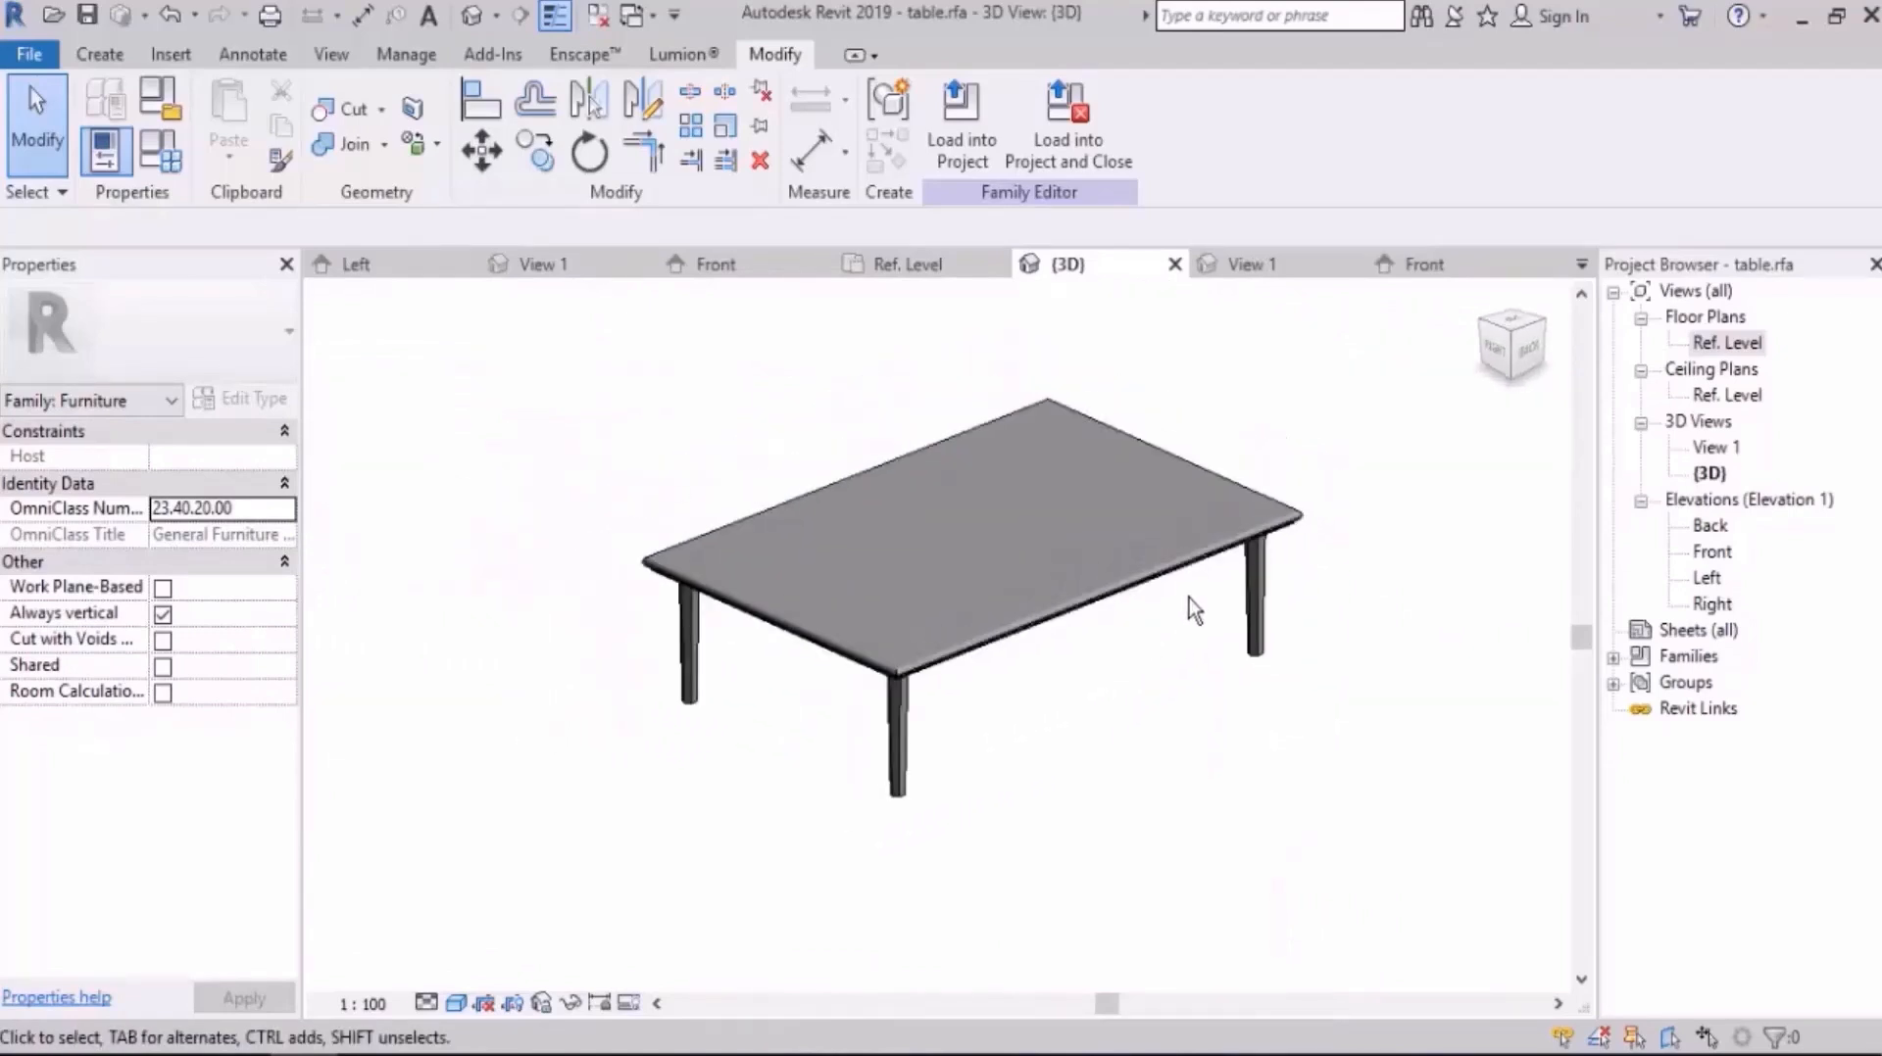
shift+middle_drag(1043, 660, 1195, 689)
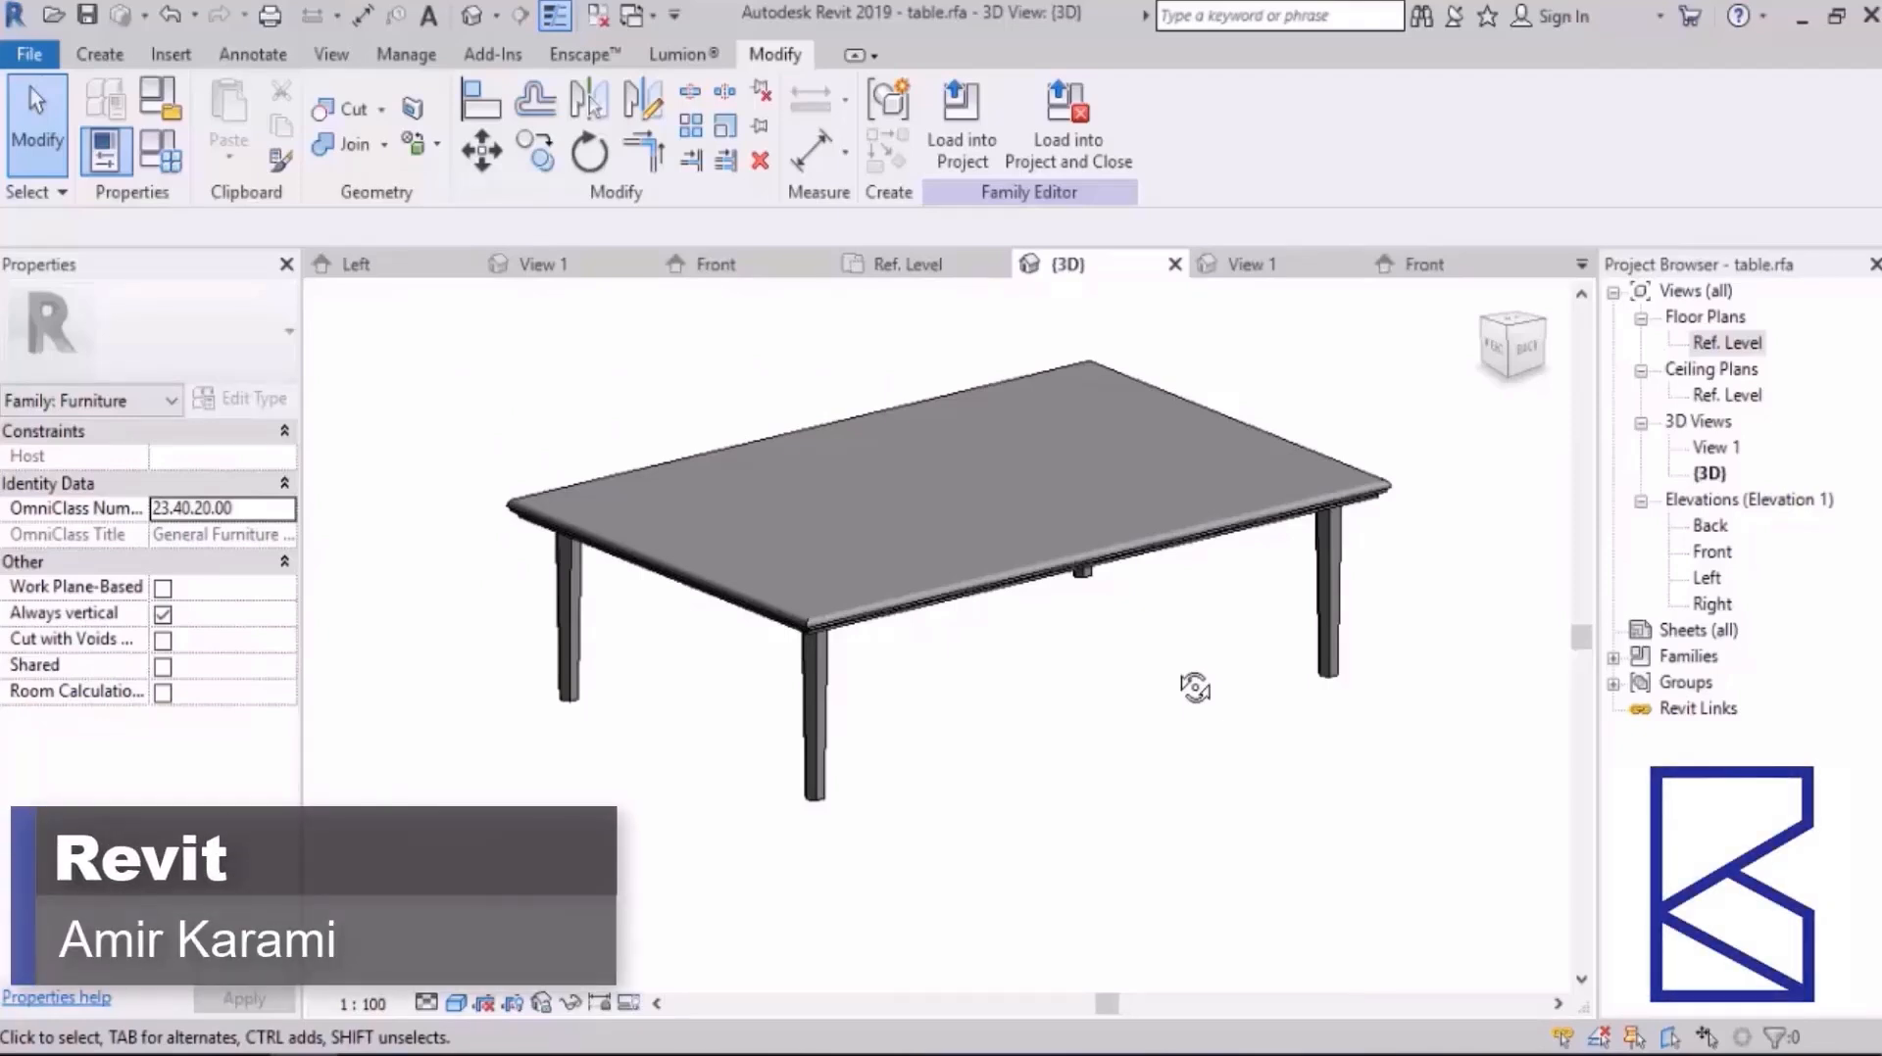
Step: Open the Ref. Level floor plan and select the table's lower-right leg to inspect its locked distances
double_click(1717, 343)
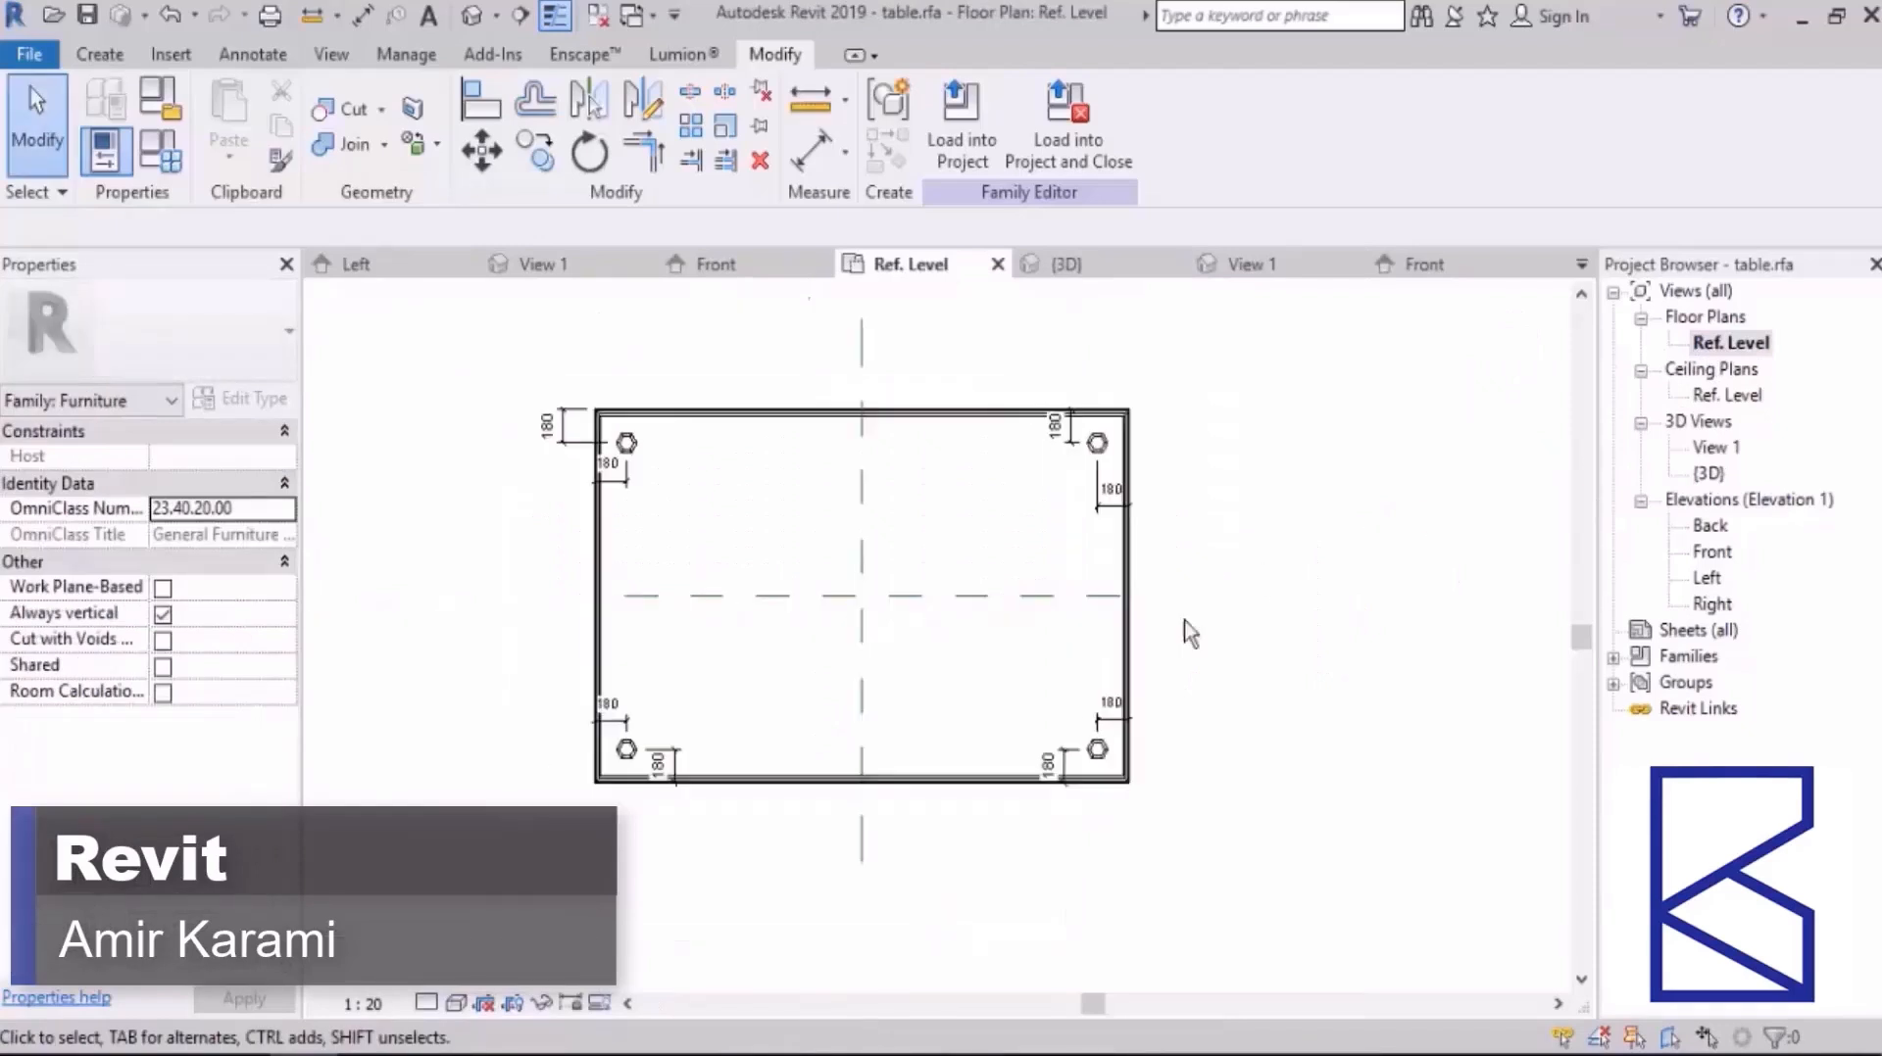
click(1099, 750)
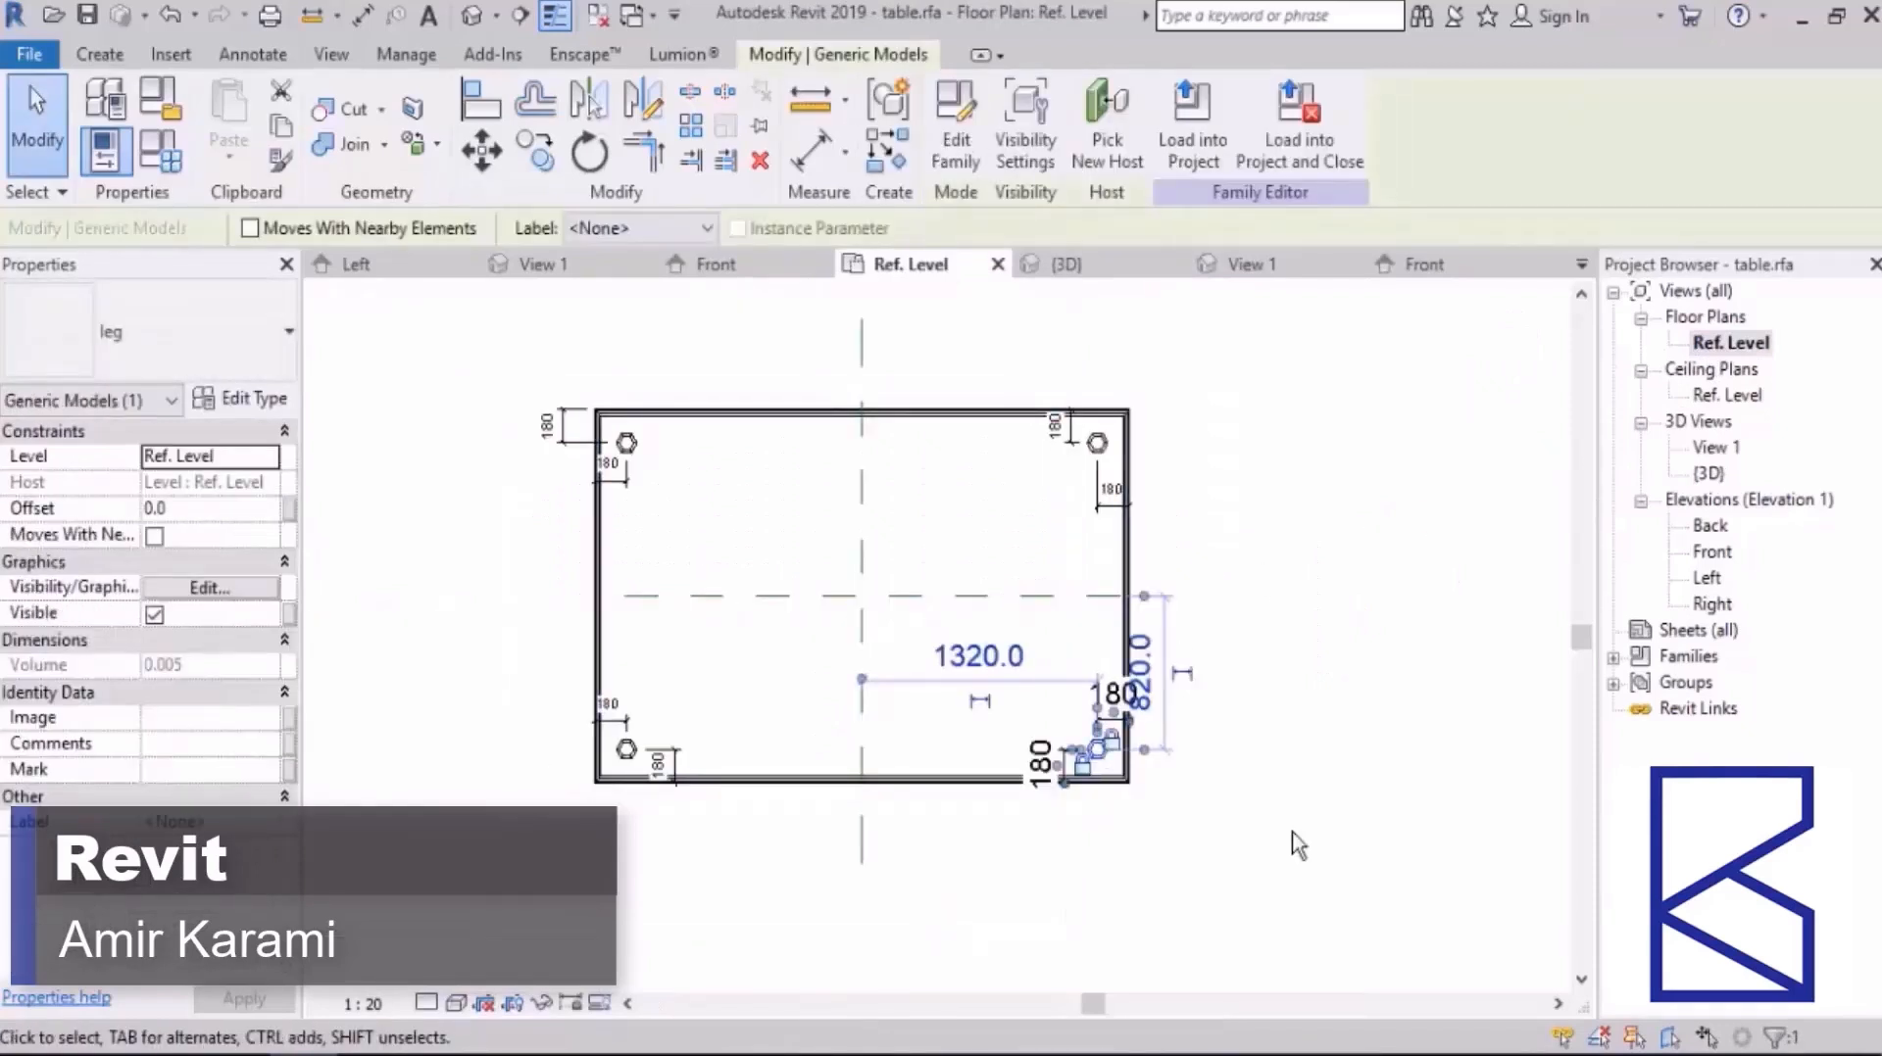